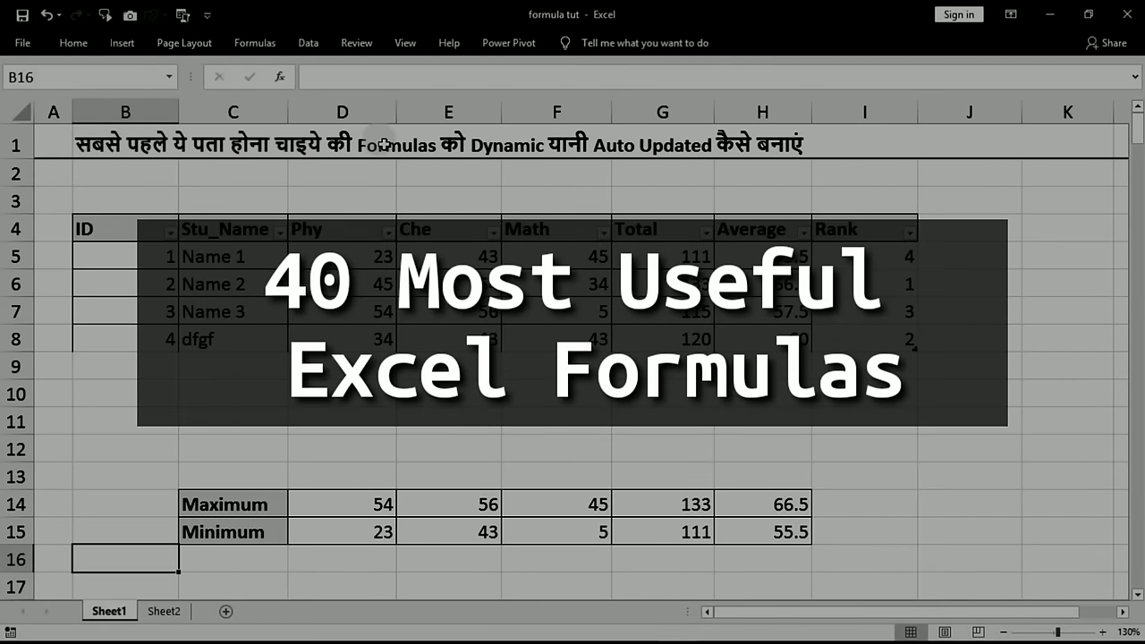
Scroll down Sheet1 past the formula examples to the FORMULATEXT section near row 220
scroll(384, 144, "down", 5)
scroll(384, 144, "down", 2)
scroll(384, 144, "down", 4)
scroll(384, 144, "down", 2)
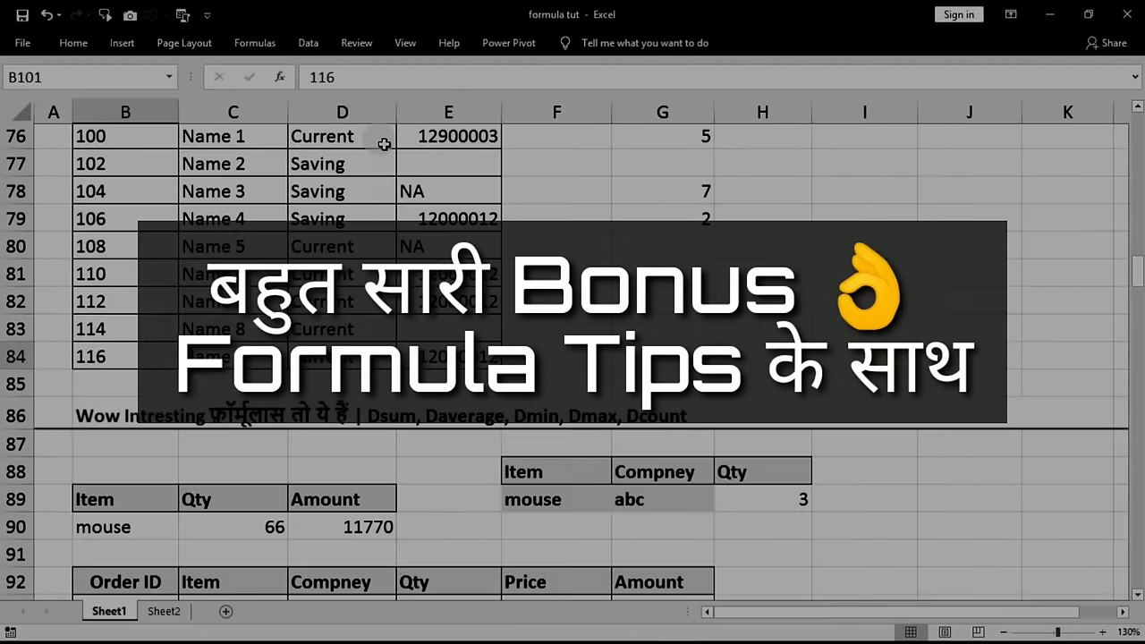
scroll(384, 144, "down", 3)
scroll(384, 144, "down", 4)
scroll(384, 144, "down", 2)
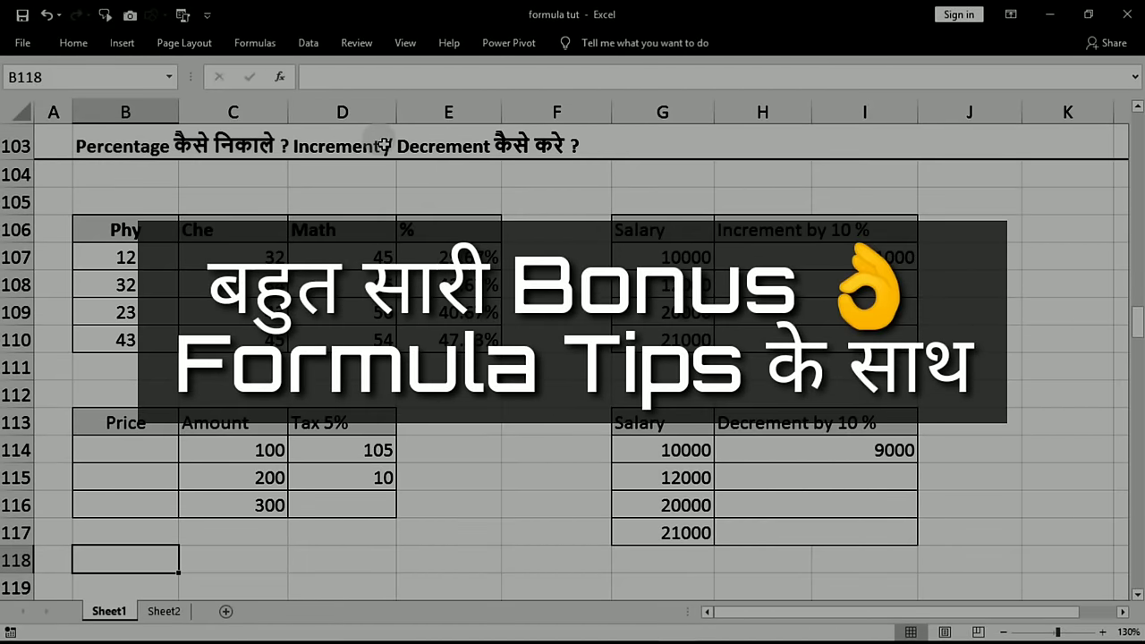
scroll(384, 144, "down", 6)
scroll(384, 144, "down", 2)
scroll(384, 145, "down", 4)
scroll(384, 144, "down", 3)
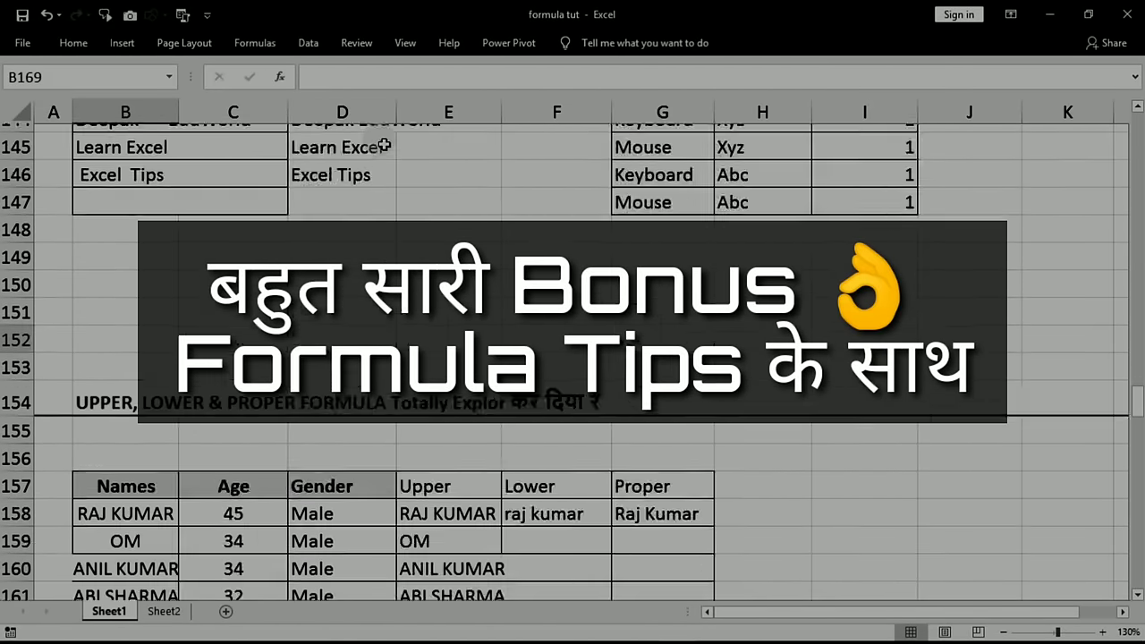
scroll(383, 144, "down", 3)
scroll(384, 144, "down", 5)
scroll(384, 144, "down", 1)
scroll(384, 144, "down", 5)
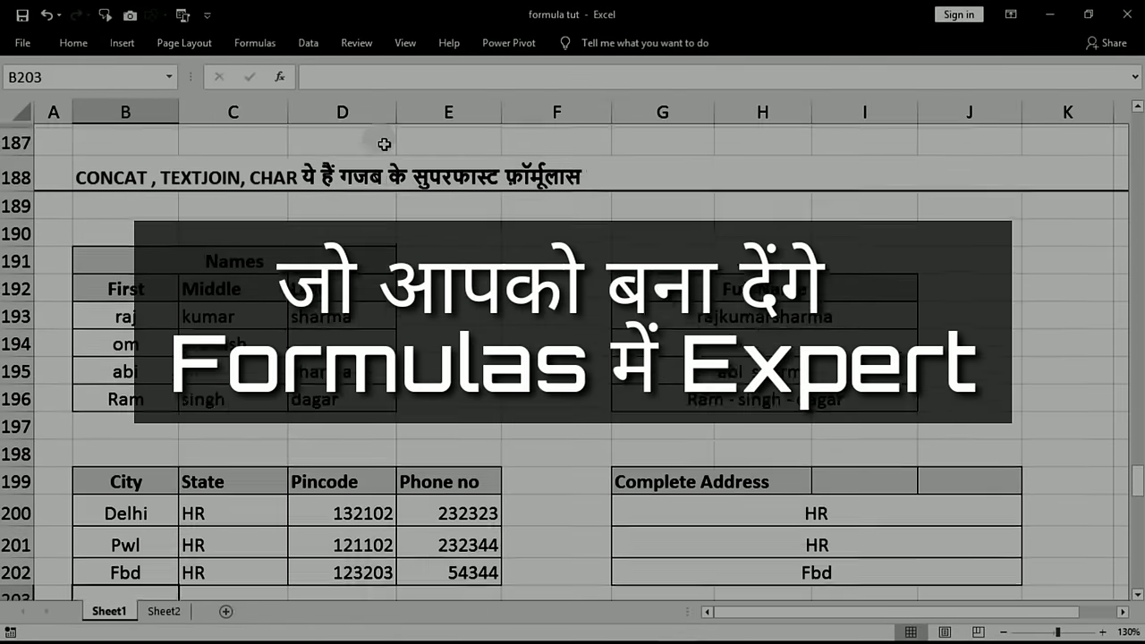
key("Page_Down")
key("Page_Down")
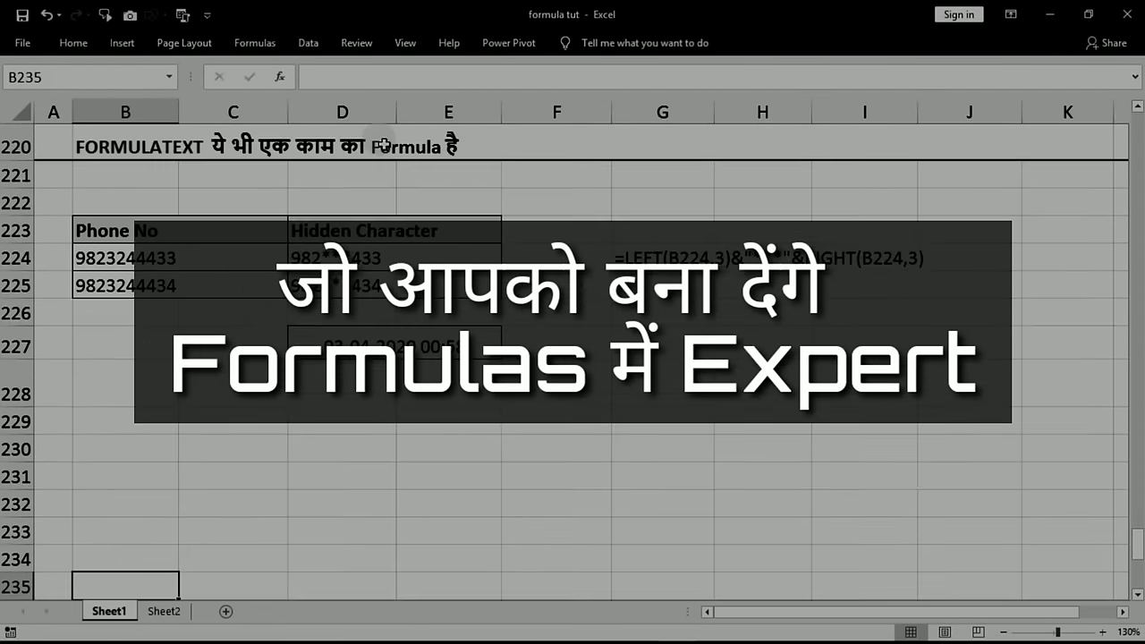
key("Page_Down")
key("Page_Down")
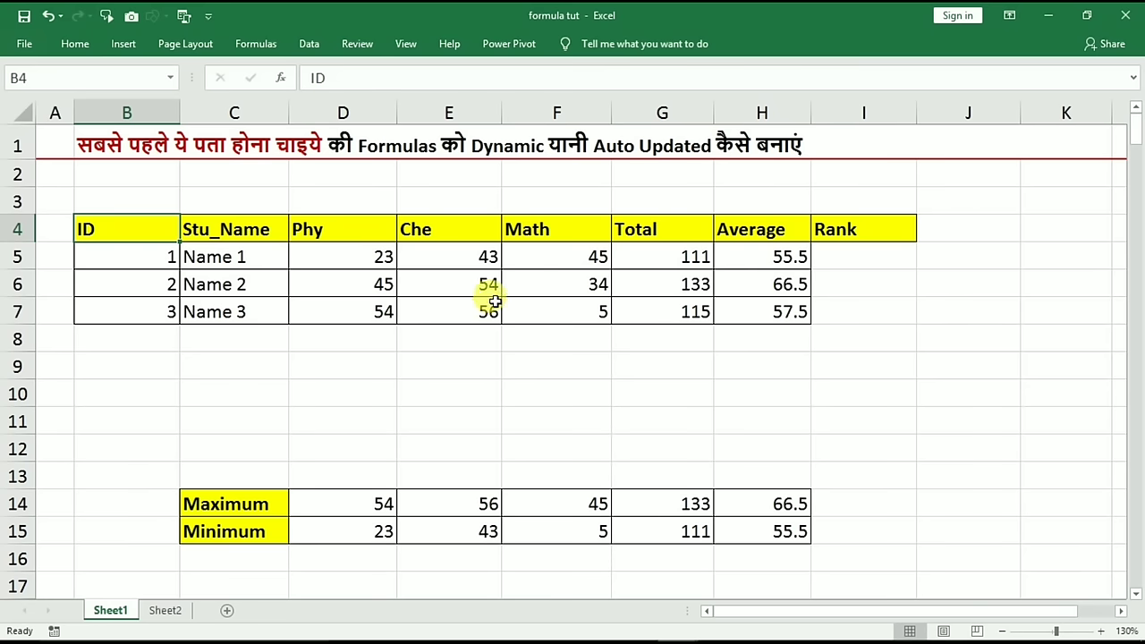
left_click_drag(358, 256, 483, 312)
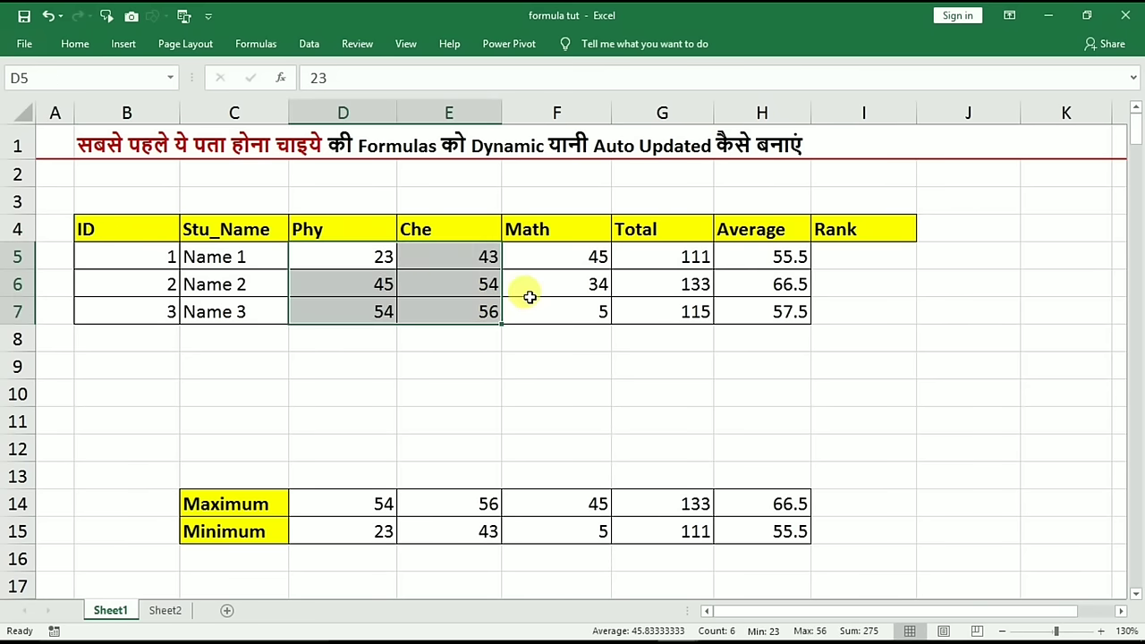
left_click(658, 258)
left_click(759, 256)
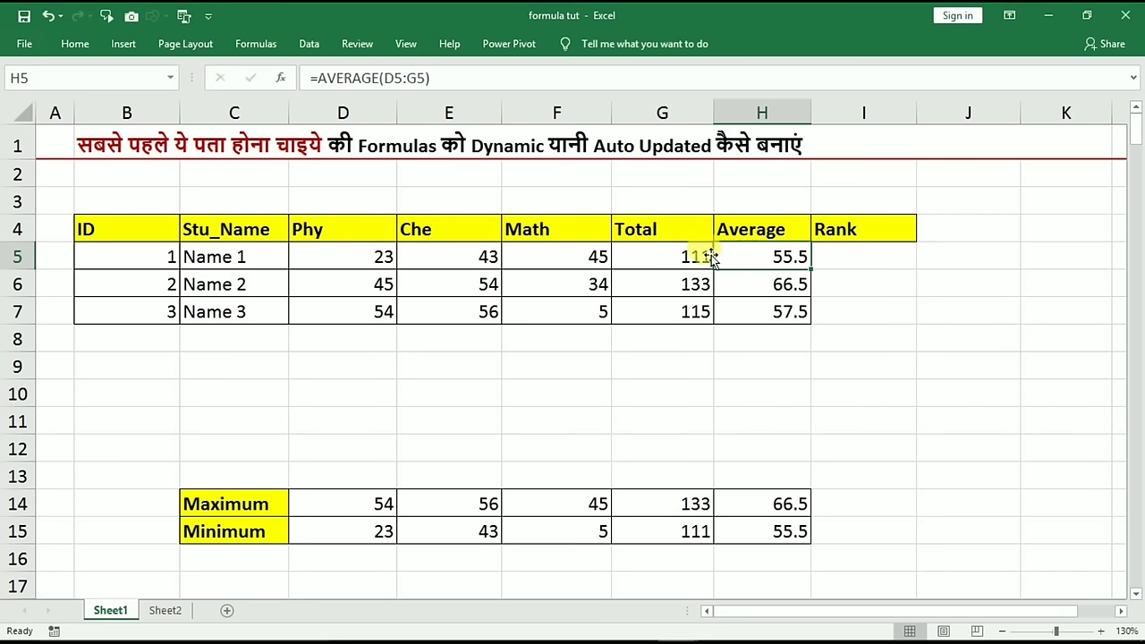
double_click(693, 258)
left_click(766, 234)
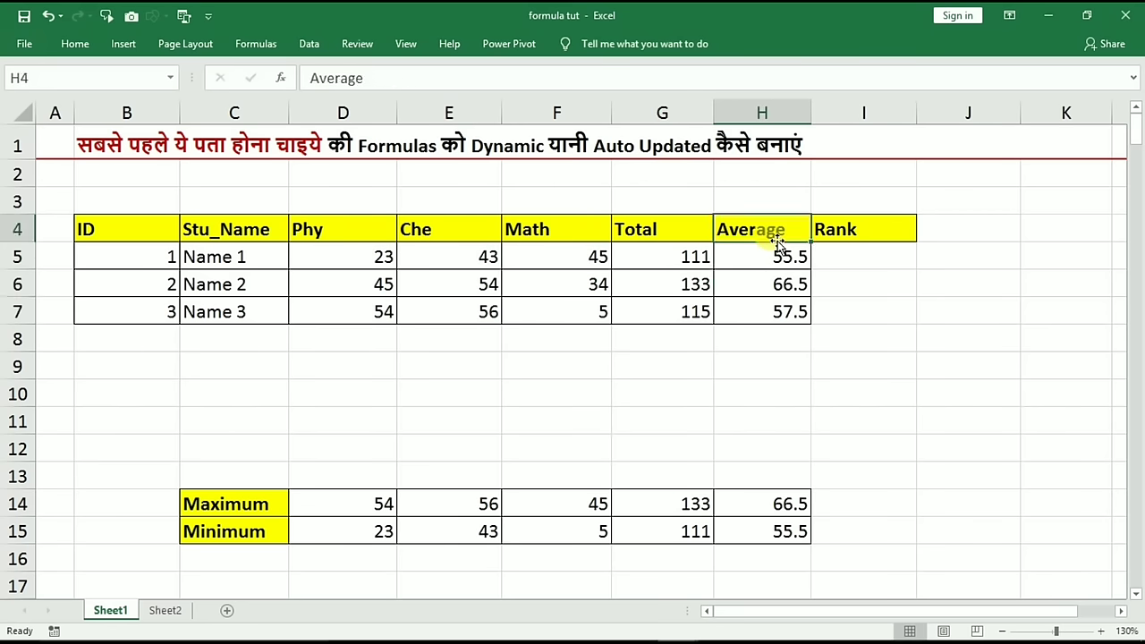
key("Down")
key("Down")
key("Down")
double_click(771, 250)
key("Return")
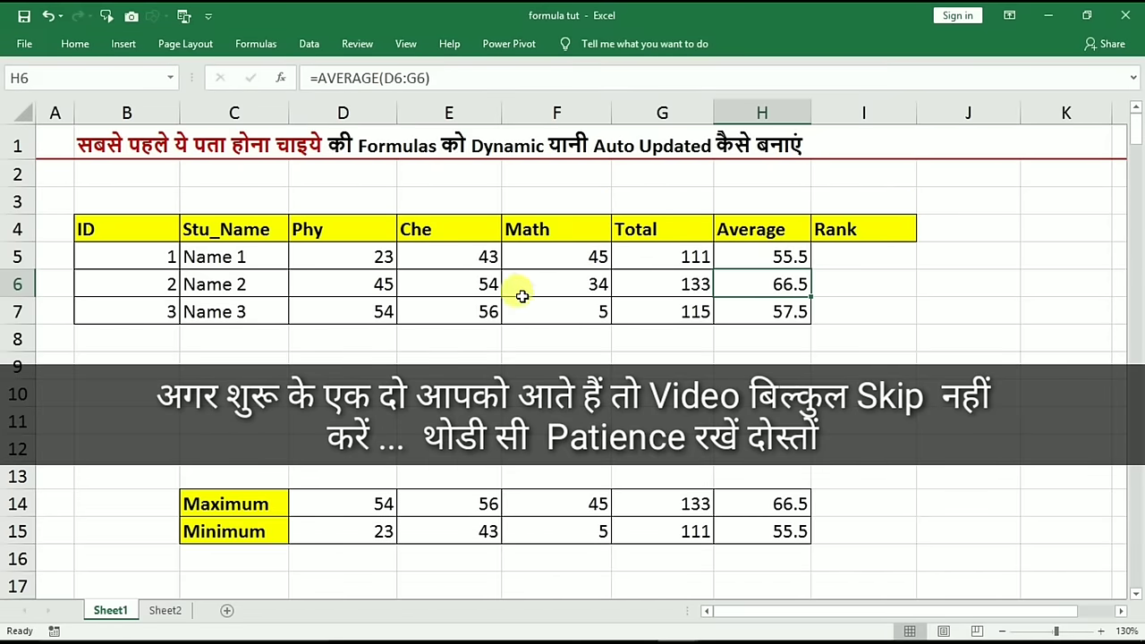
left_click_drag(166, 337, 555, 338)
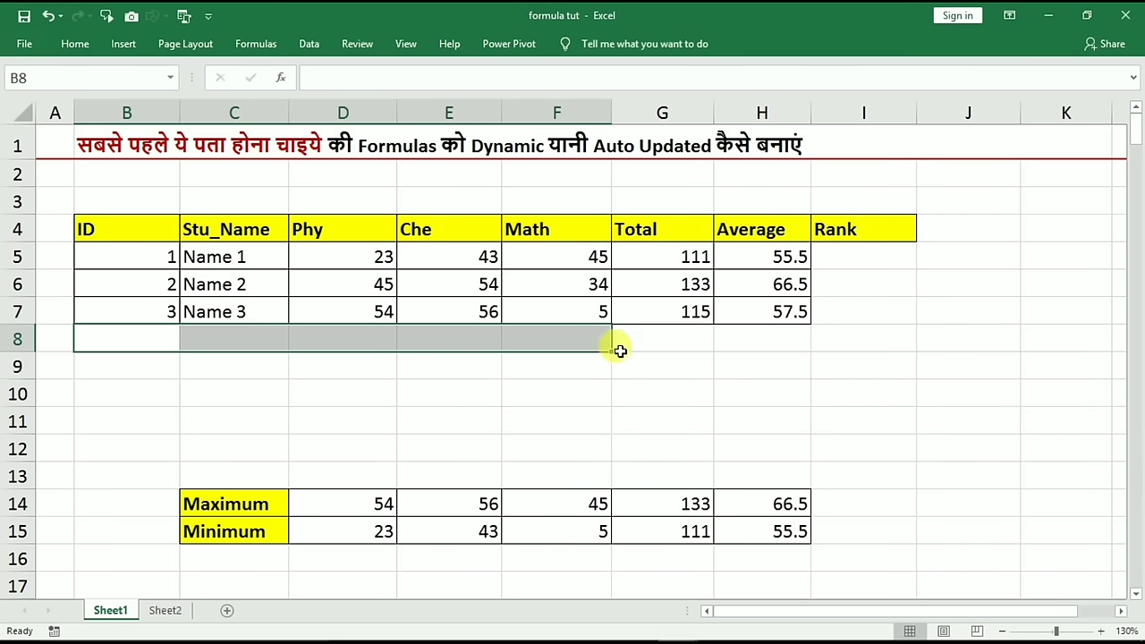
Enter a fourth student row: ID 4, Name 3 copied down, marks 34, 43, 43
left_click(144, 337)
type("4")
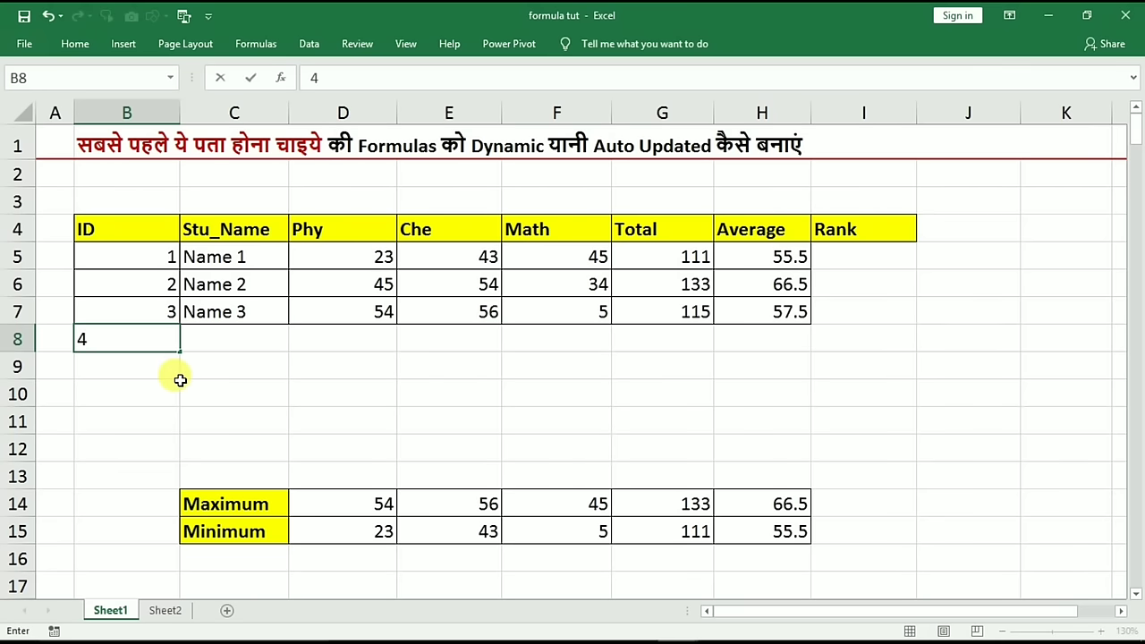
key("Tab")
key("ctrl+d")
key("Tab")
type("34")
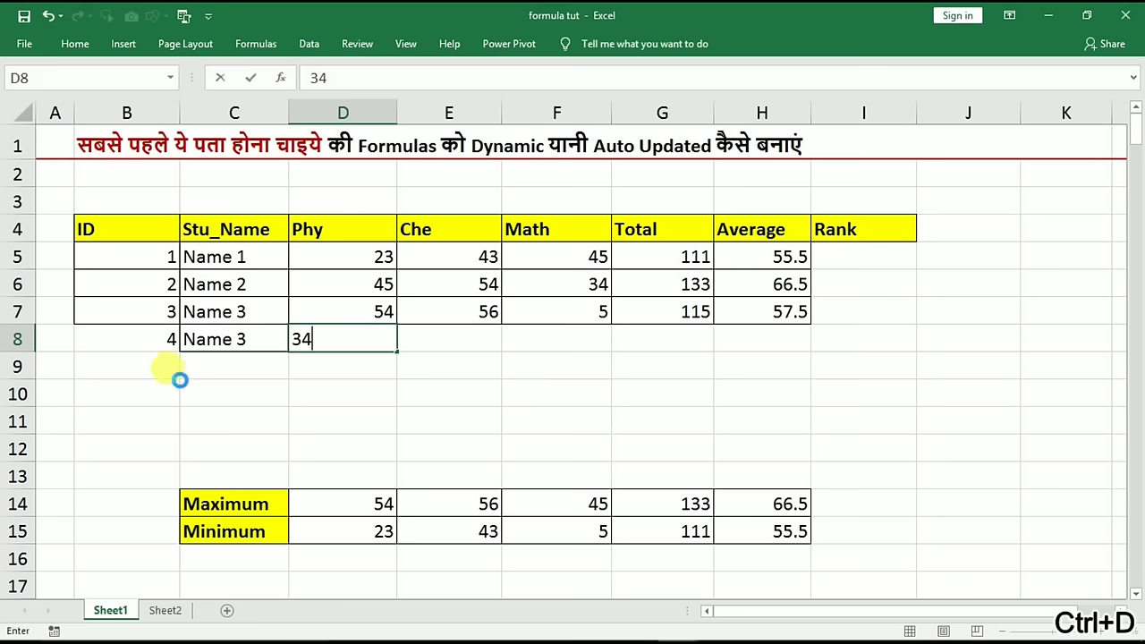
key("Tab")
type("43\t43")
key("Down")
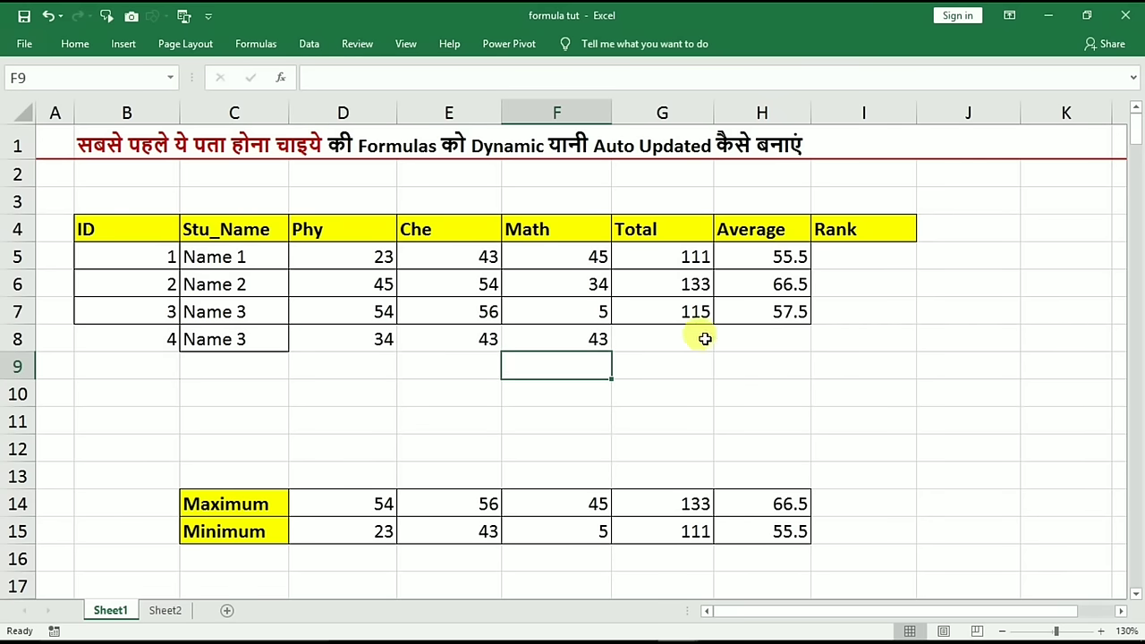
Compare the new row's empty Total and Average cells with the formulas in the row above
left_click(732, 337)
left_click(698, 336)
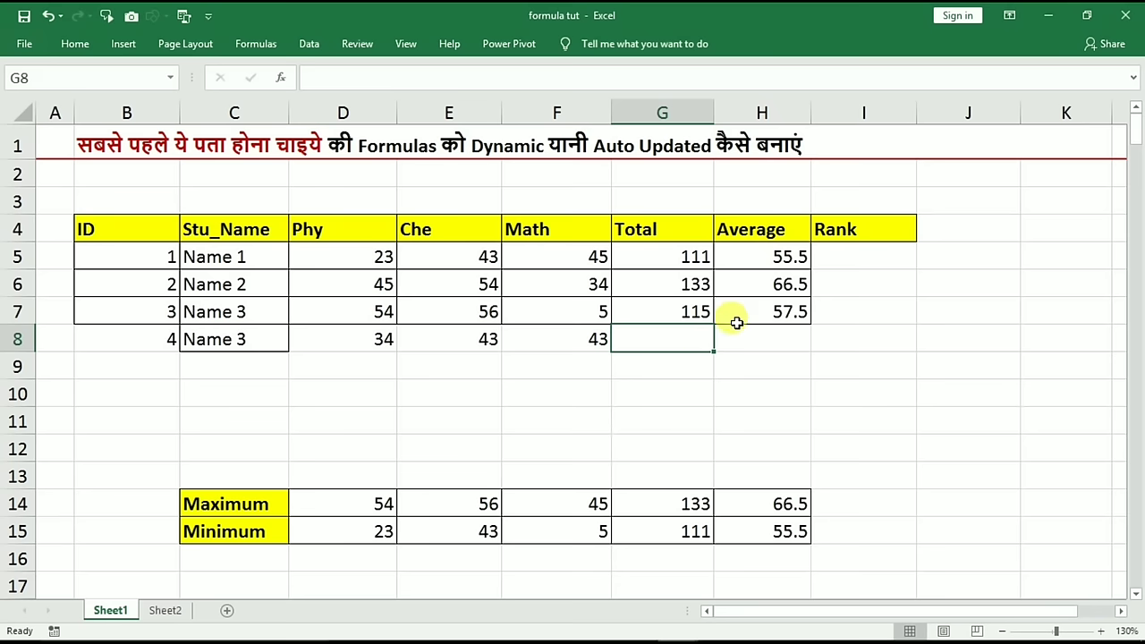
left_click(689, 313)
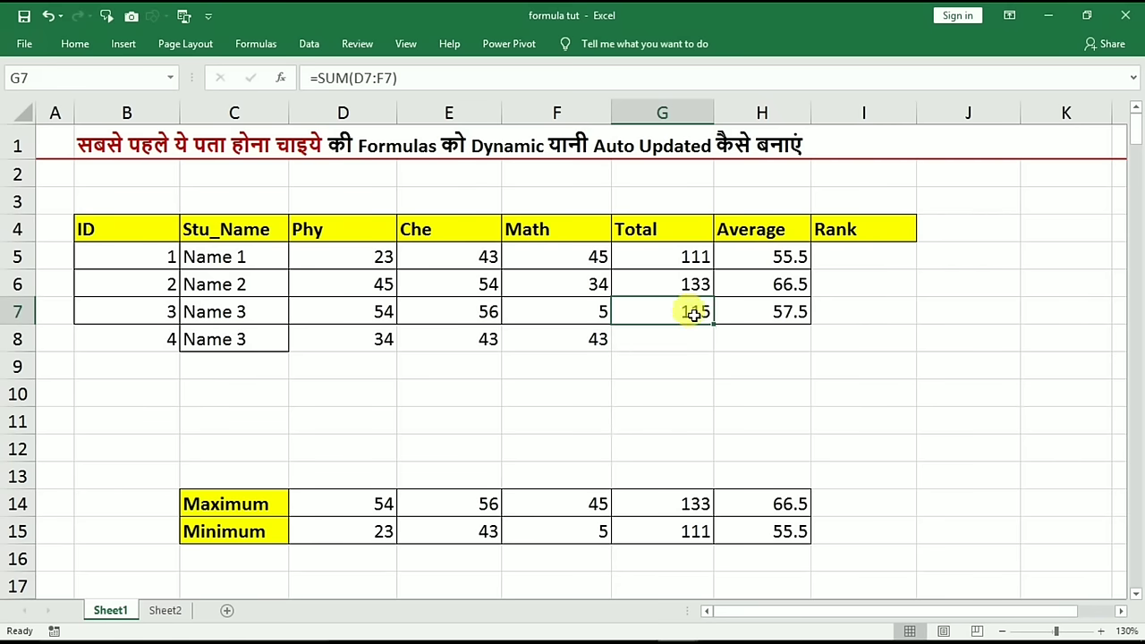
left_click(765, 310)
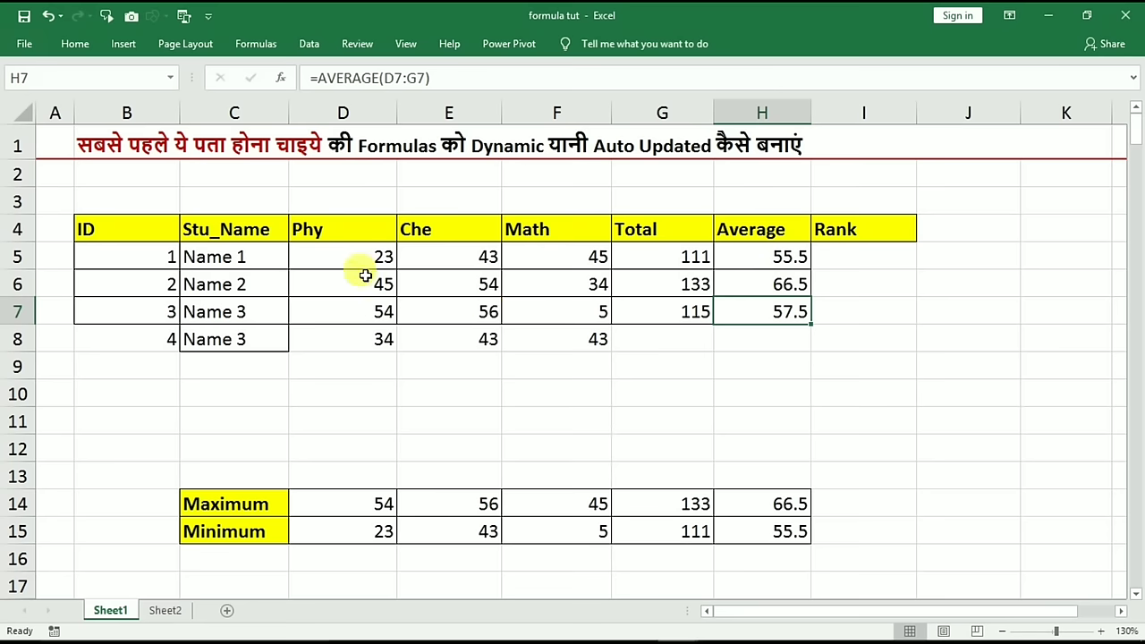
Clear the fourth student's entries from row 8
left_click(356, 278)
left_click_drag(158, 340, 720, 339)
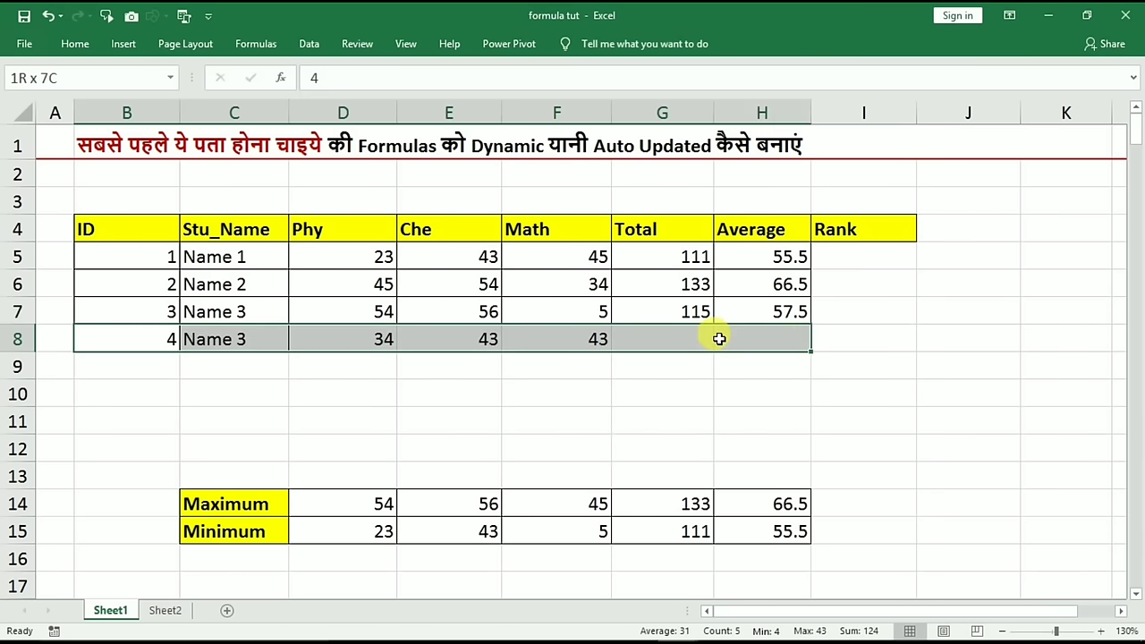
key("Delete")
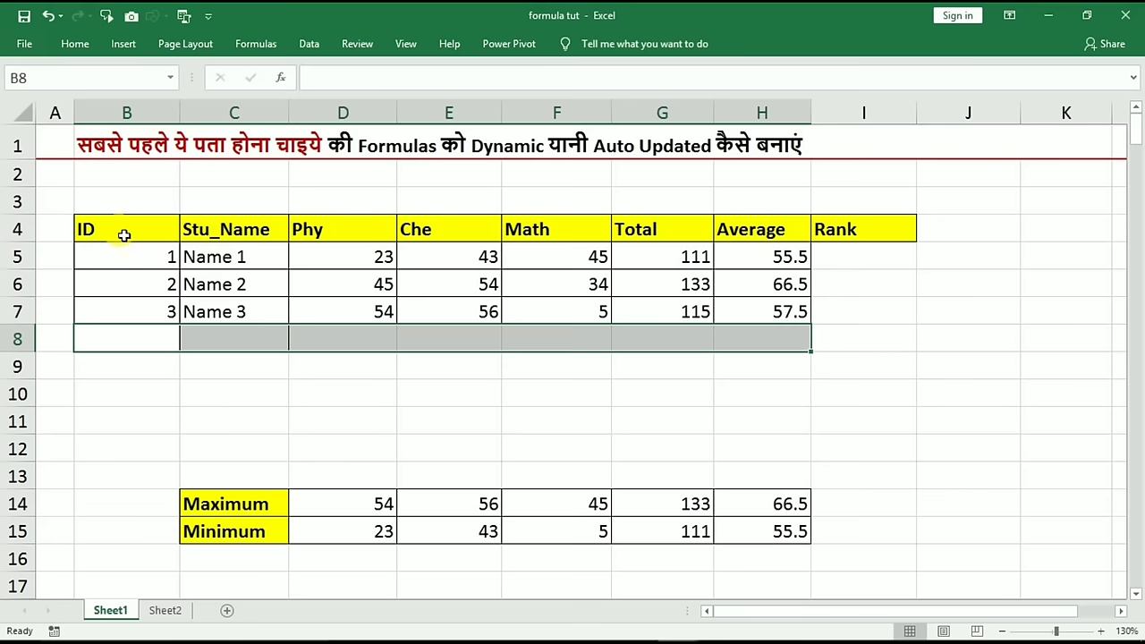
Convert the student marks range into an Excel table with headers
mouse_move(120, 233)
left_mouse_down()
mouse_move(334, 267)
mouse_move(850, 313)
left_mouse_up()
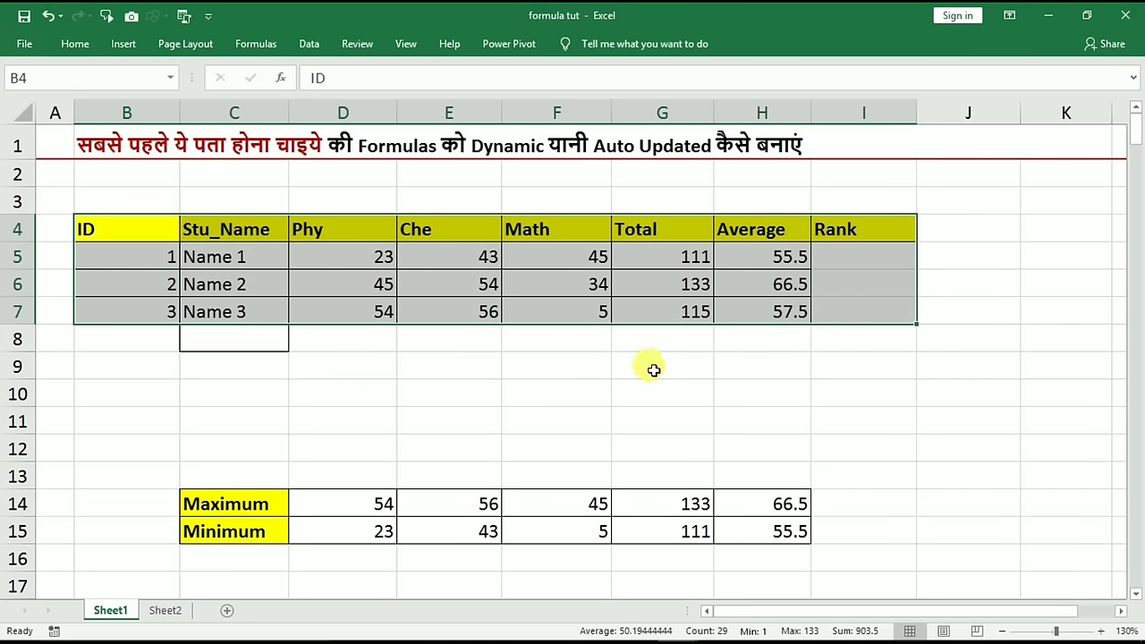
key("ctrl+t")
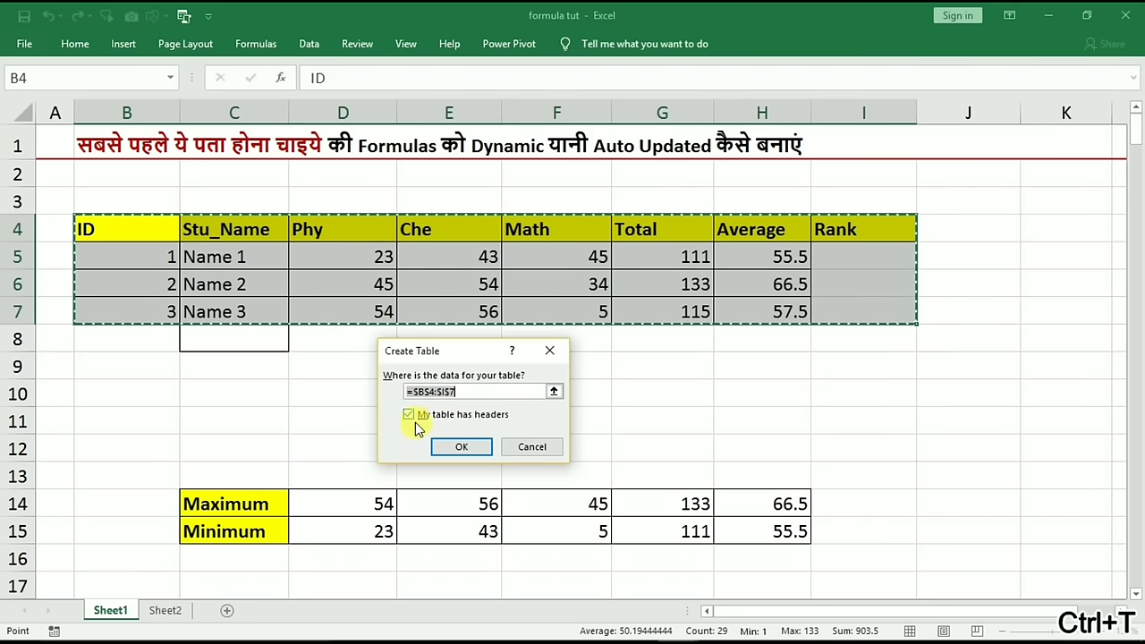
left_click(459, 448)
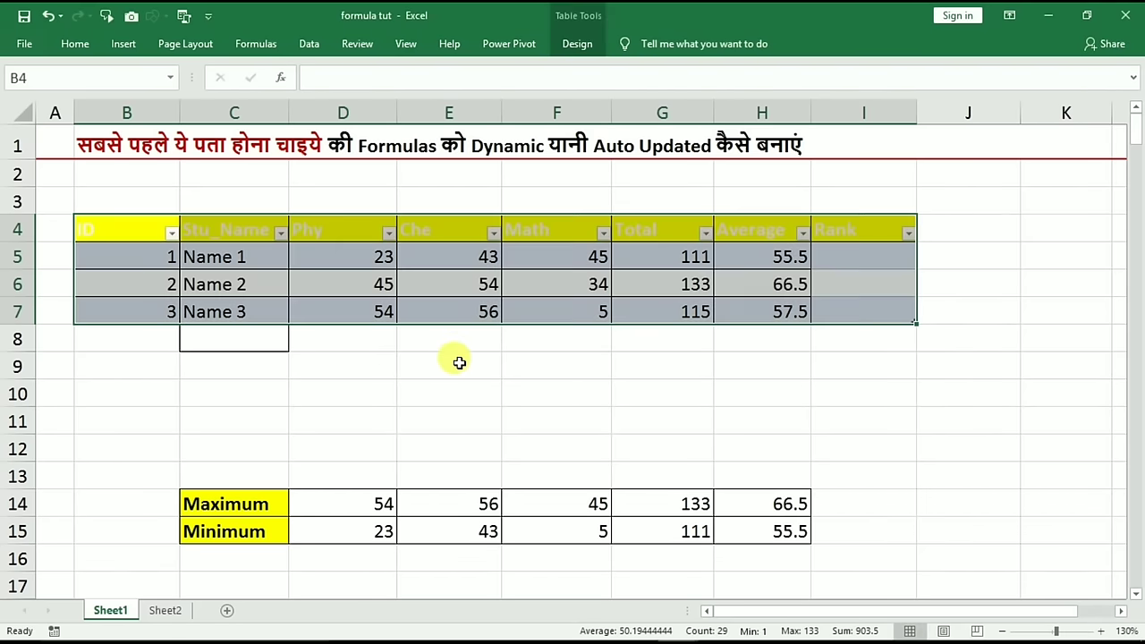
left_click(483, 287)
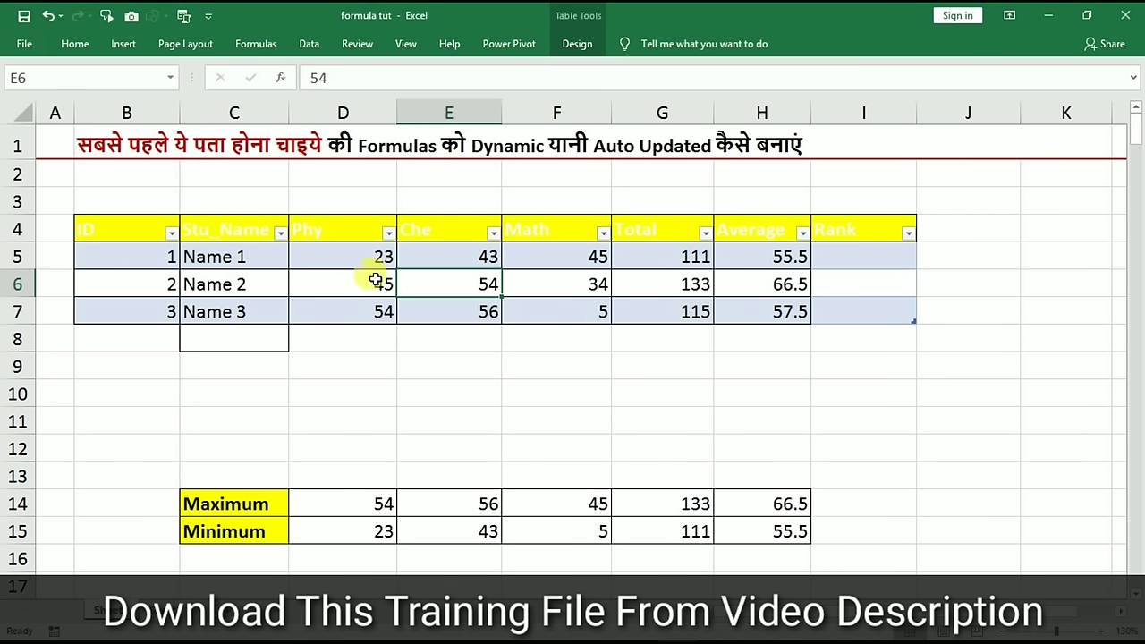
left_click(233, 256)
left_click(326, 285)
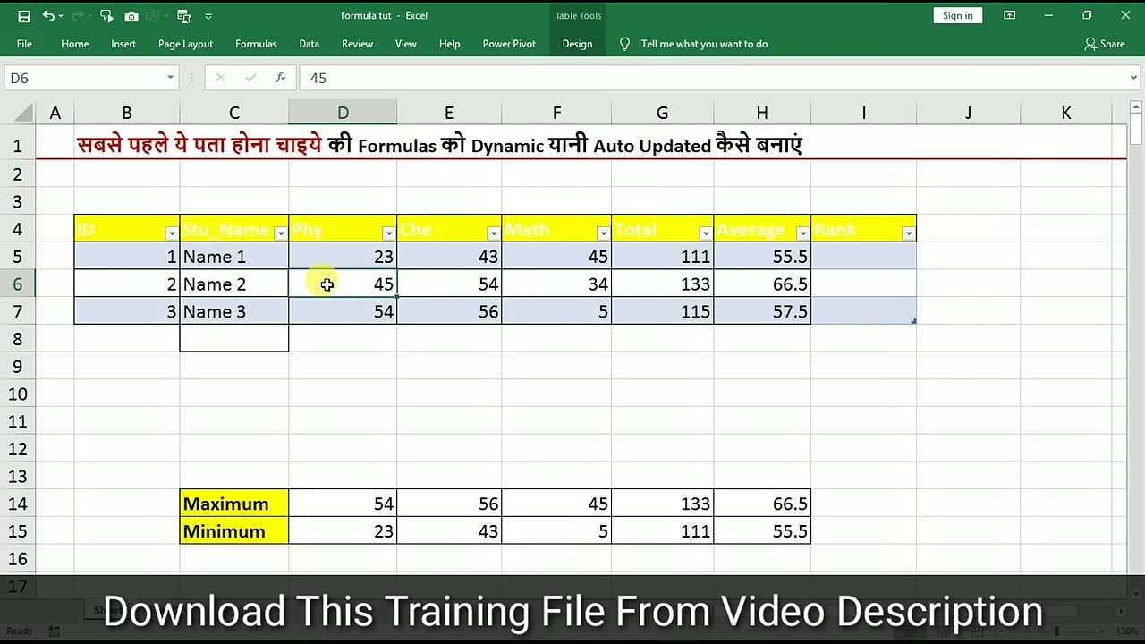
Apply the plain None table style to the marks table
left_click(577, 44)
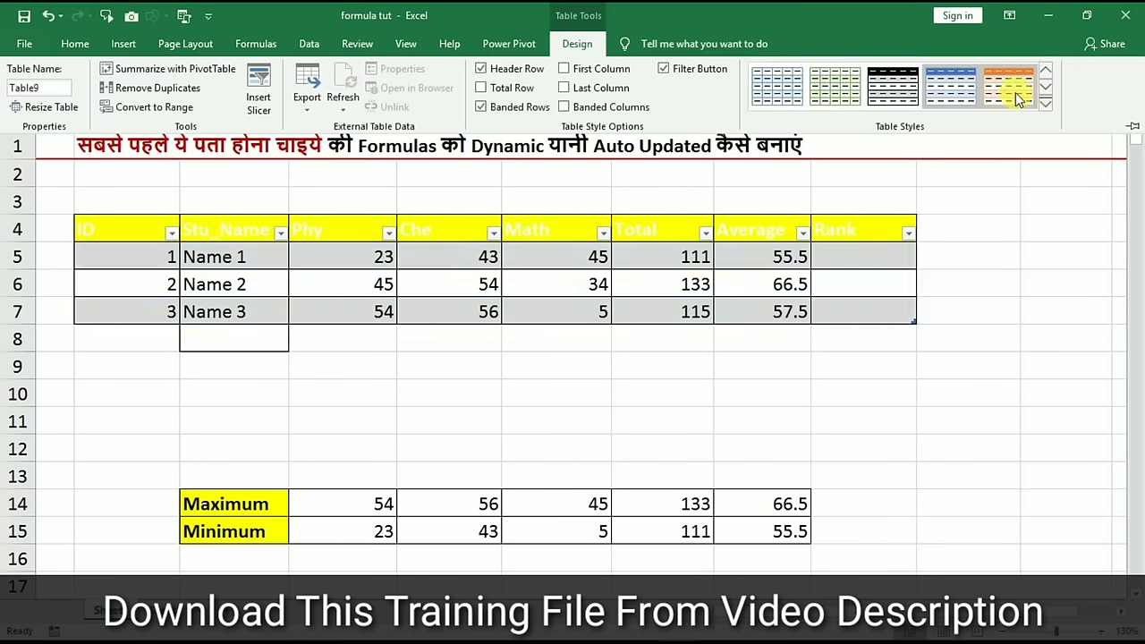
left_click(1046, 97)
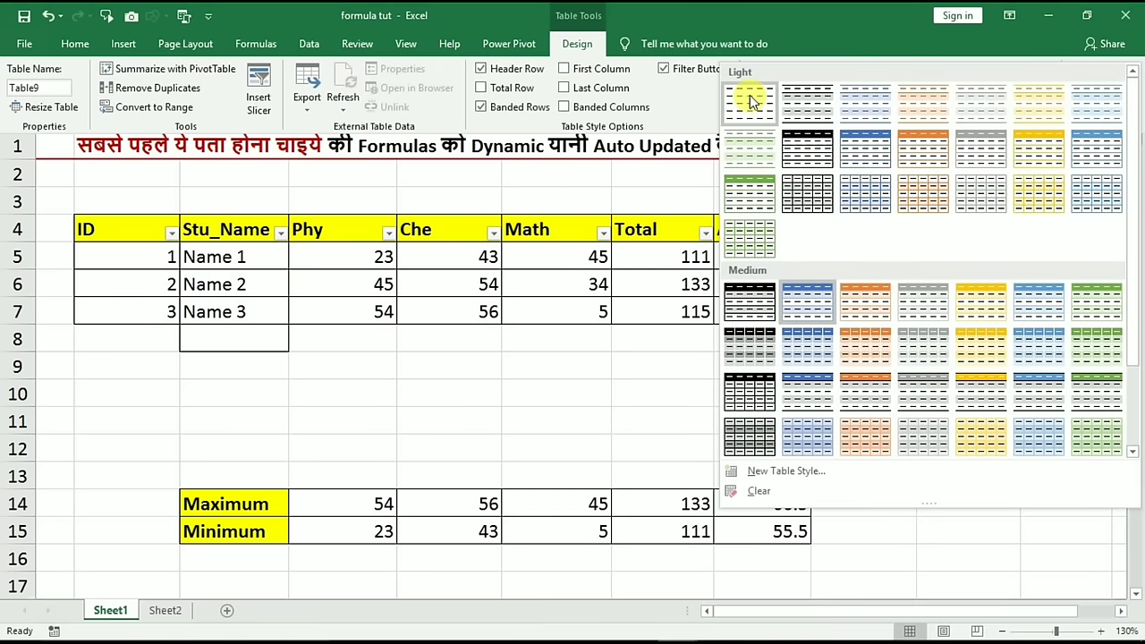
left_click(748, 98)
left_click(429, 273)
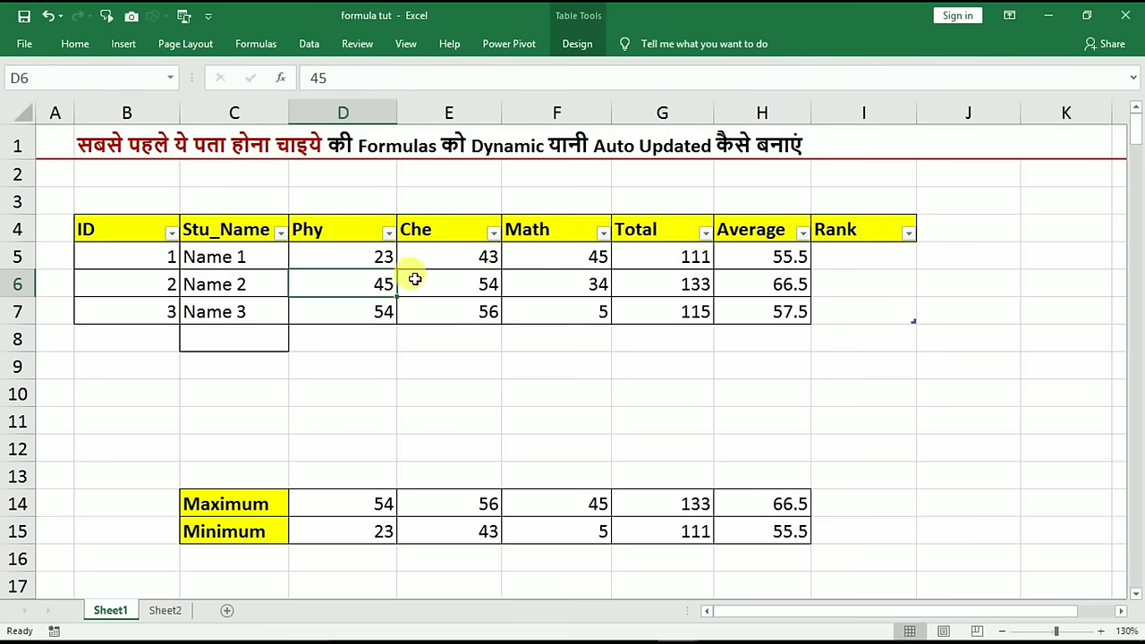
left_click(120, 340)
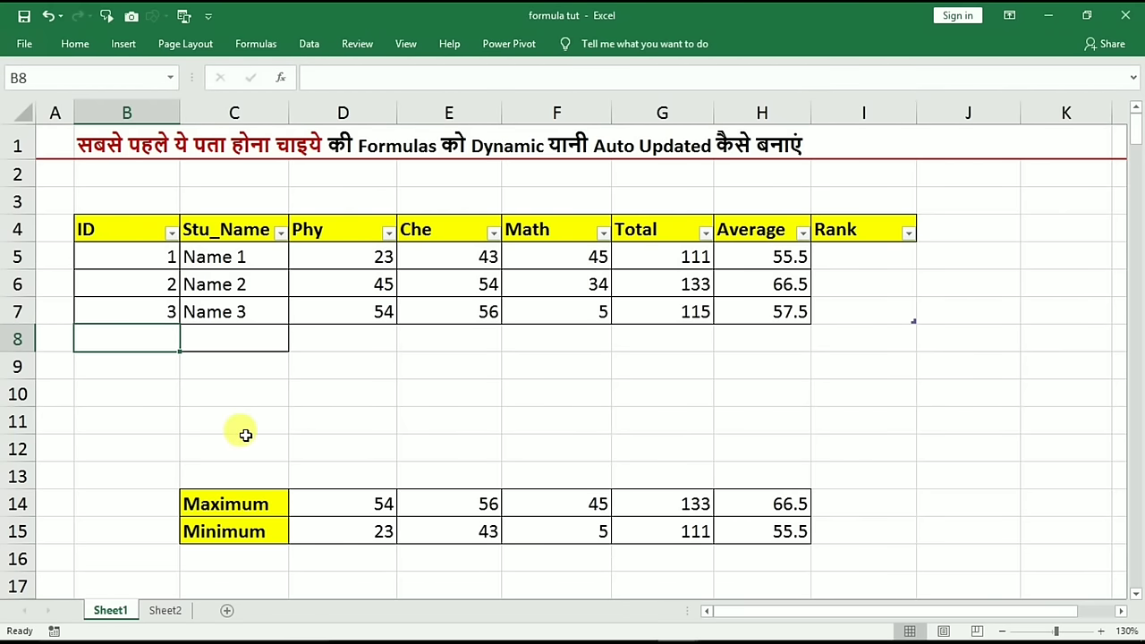
Fill the fourth table row with ID 4, name dfgf and marks 34, 43, 43
type("4")
key("Tab")
type("dfgf")
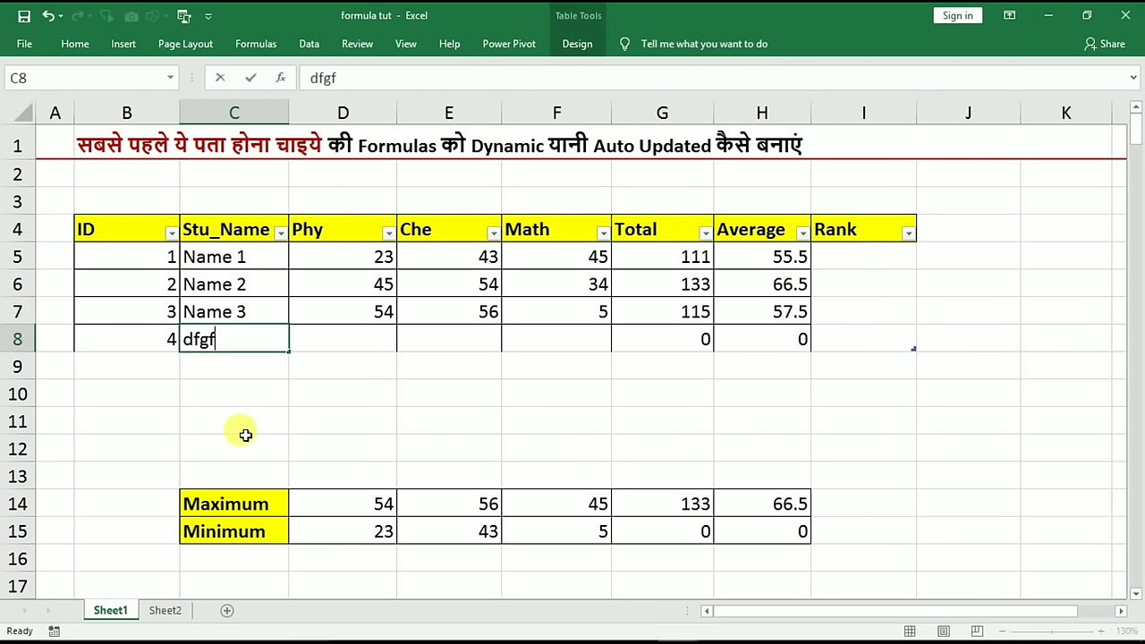
key("Tab")
type("34")
key("Tab")
type("43")
key("Tab")
type("43")
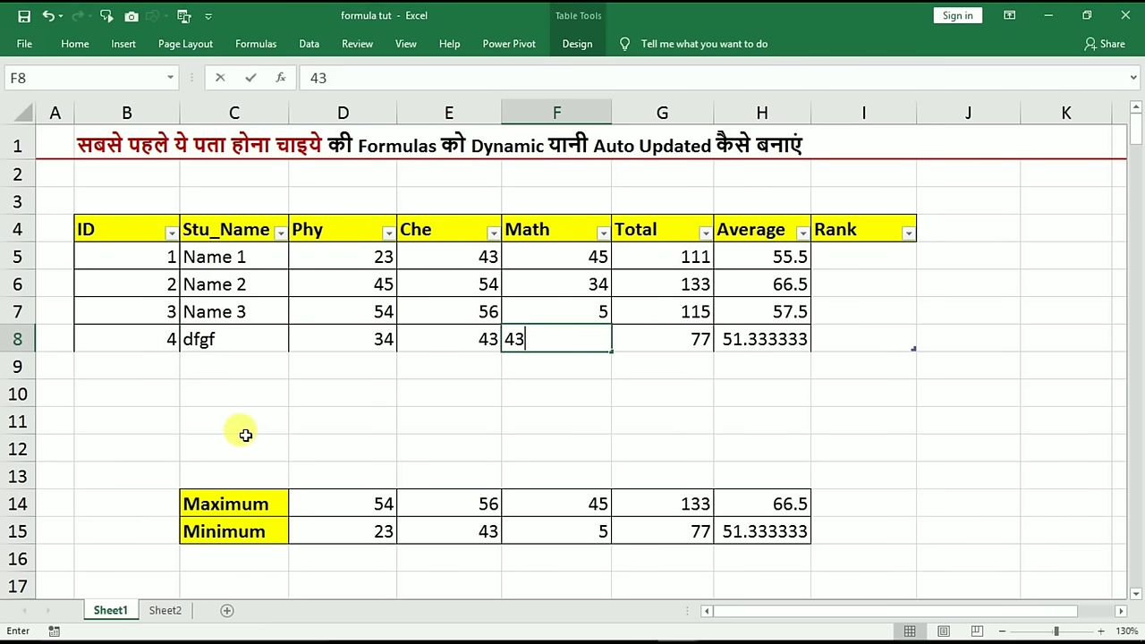
key("Down")
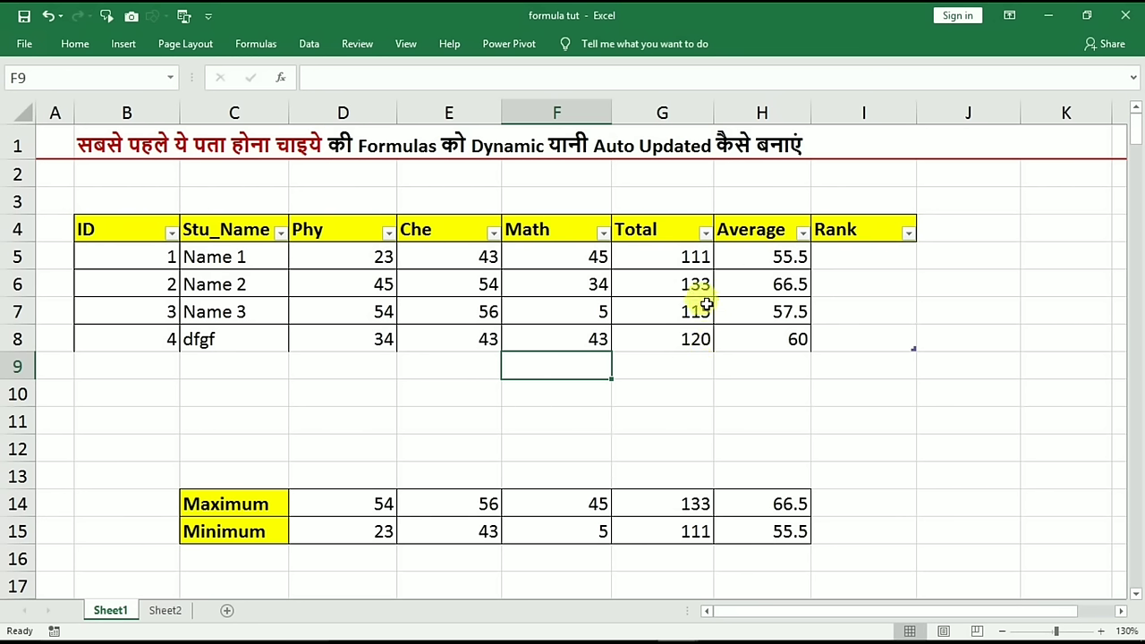
left_click(850, 261)
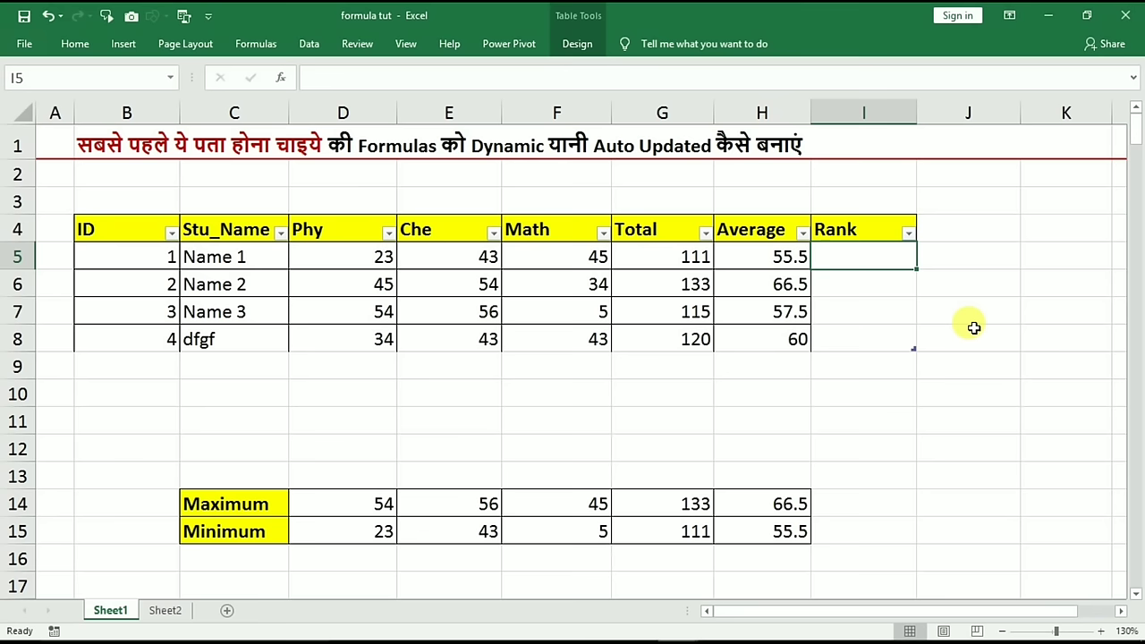
type("=")
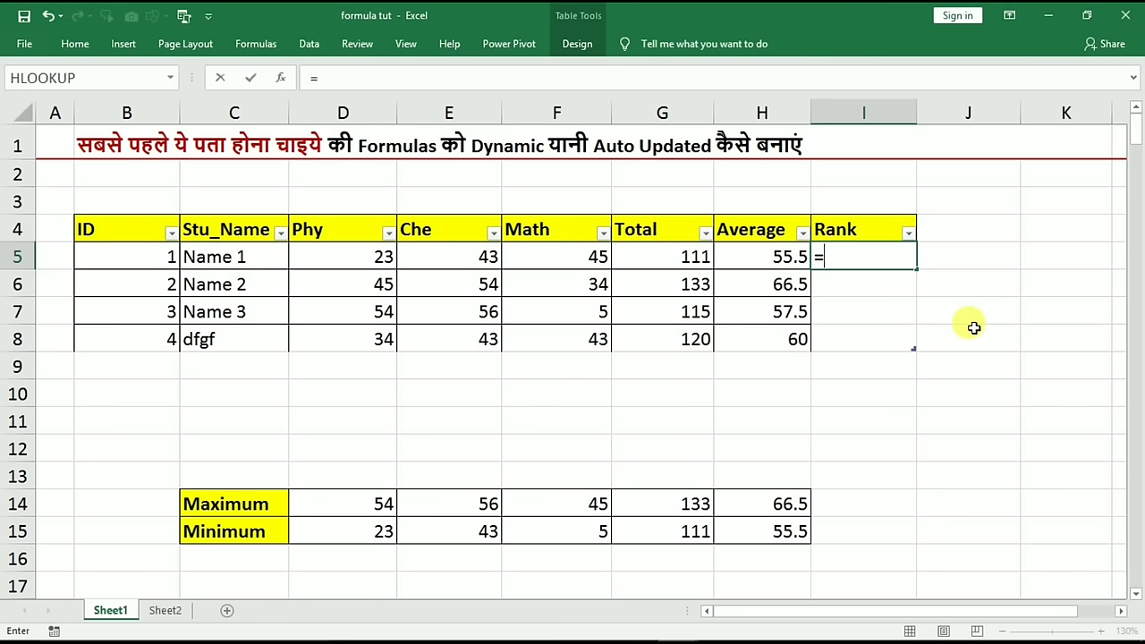
type("rank")
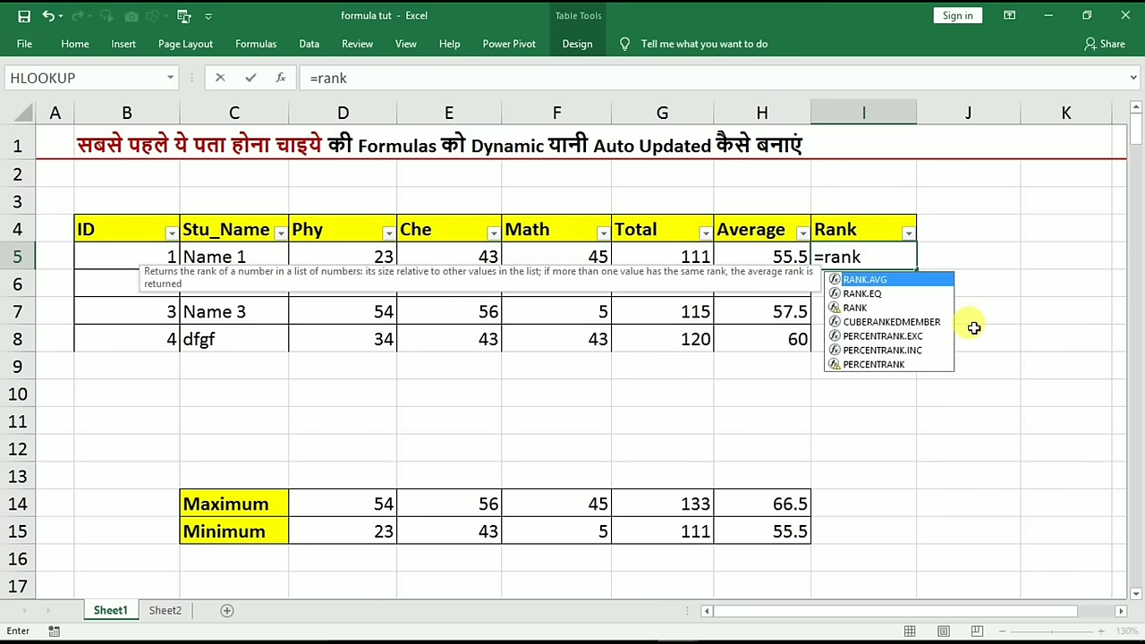
type("(")
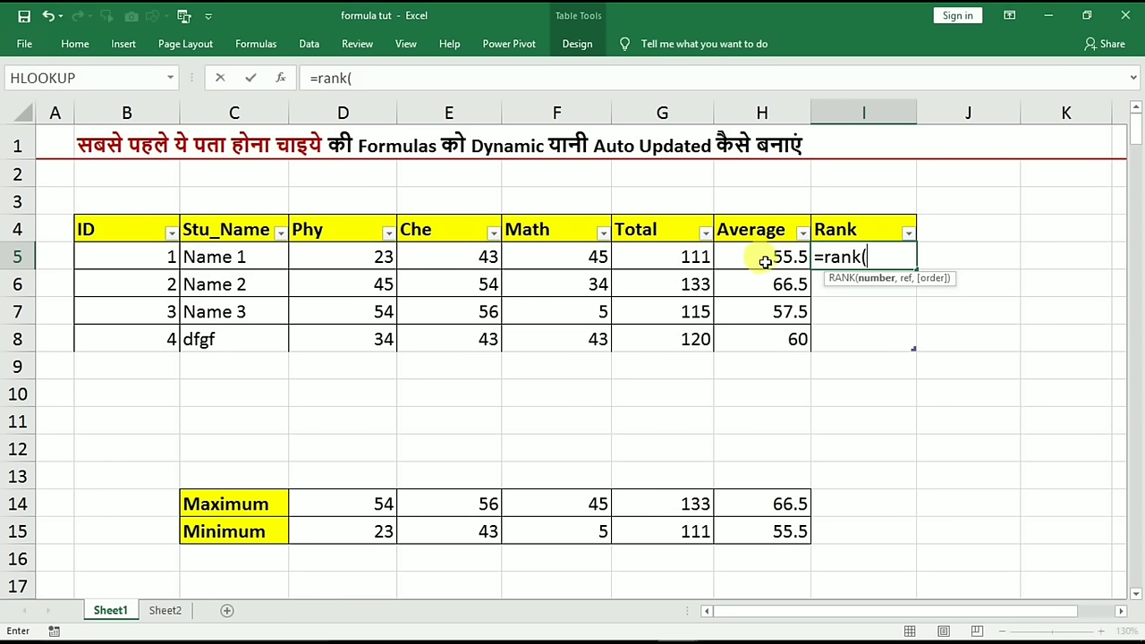
left_click(760, 259)
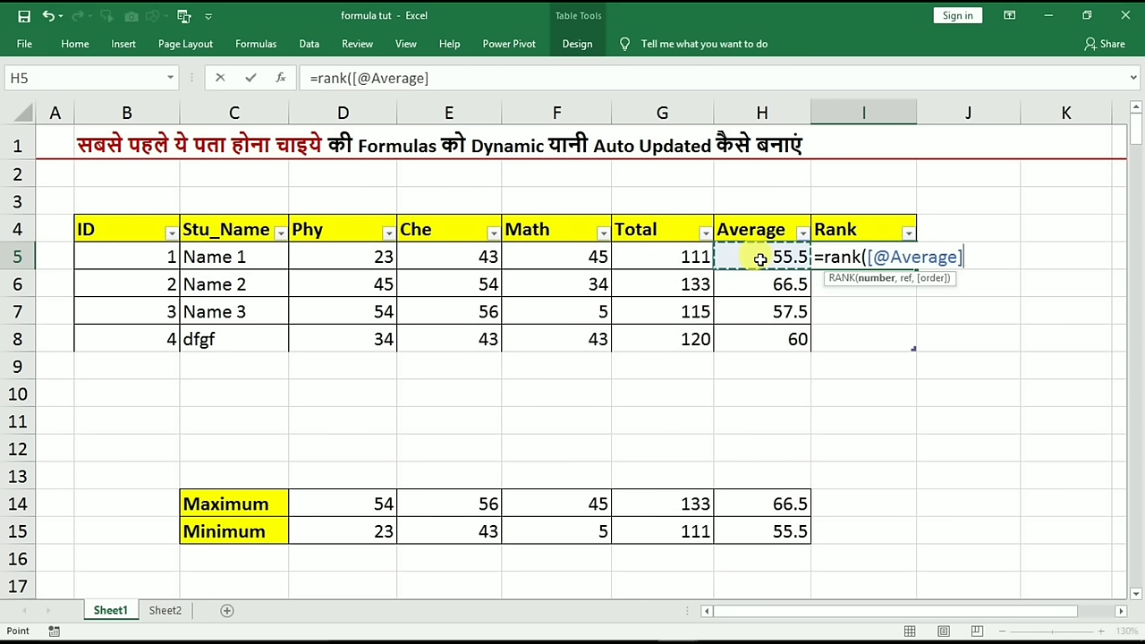
type(",")
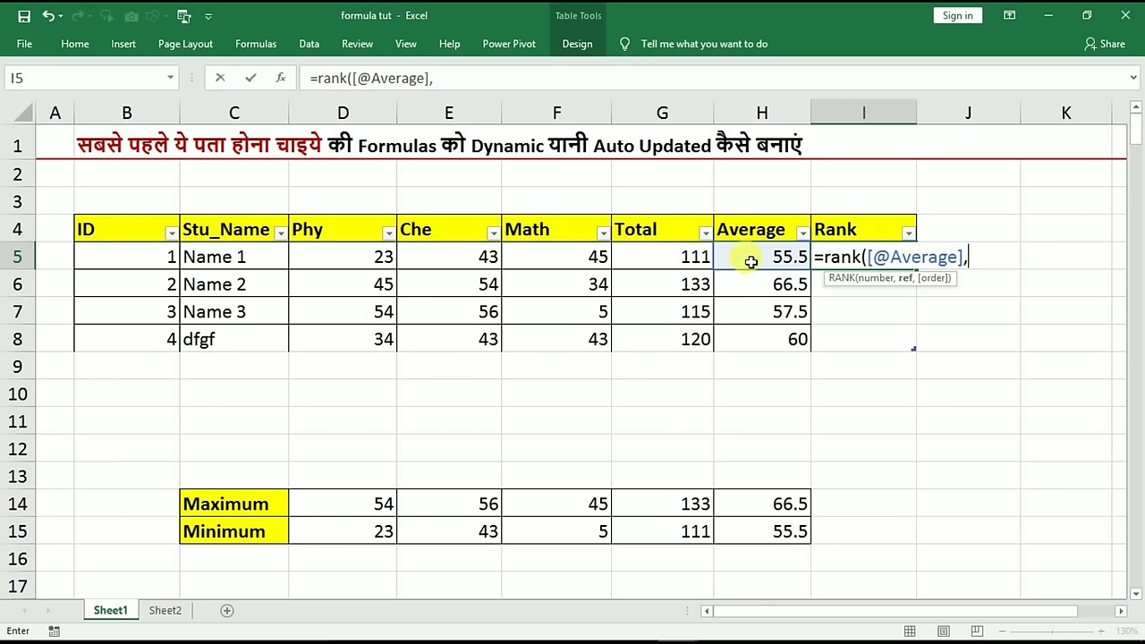
left_click_drag(749, 256, 746, 339)
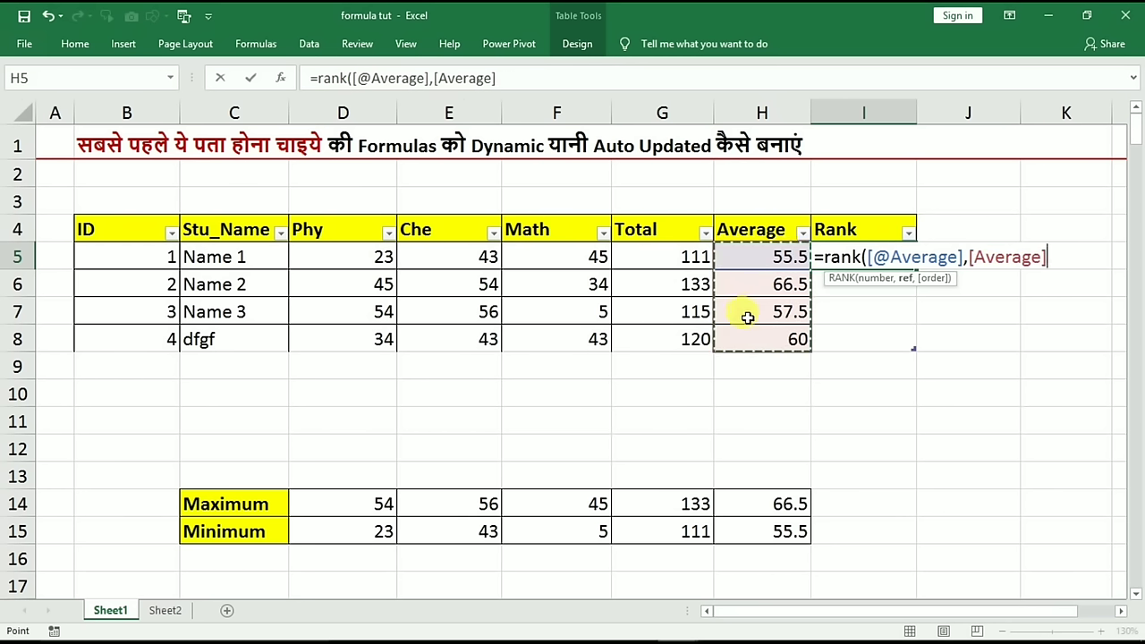
type(",")
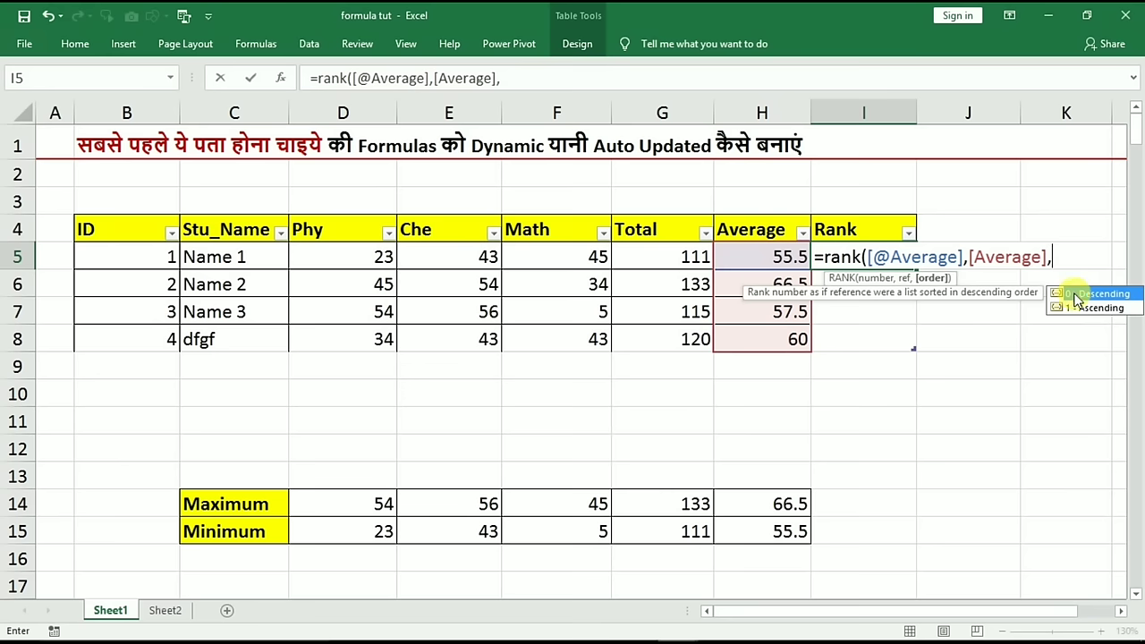
key("Escape")
type("0")
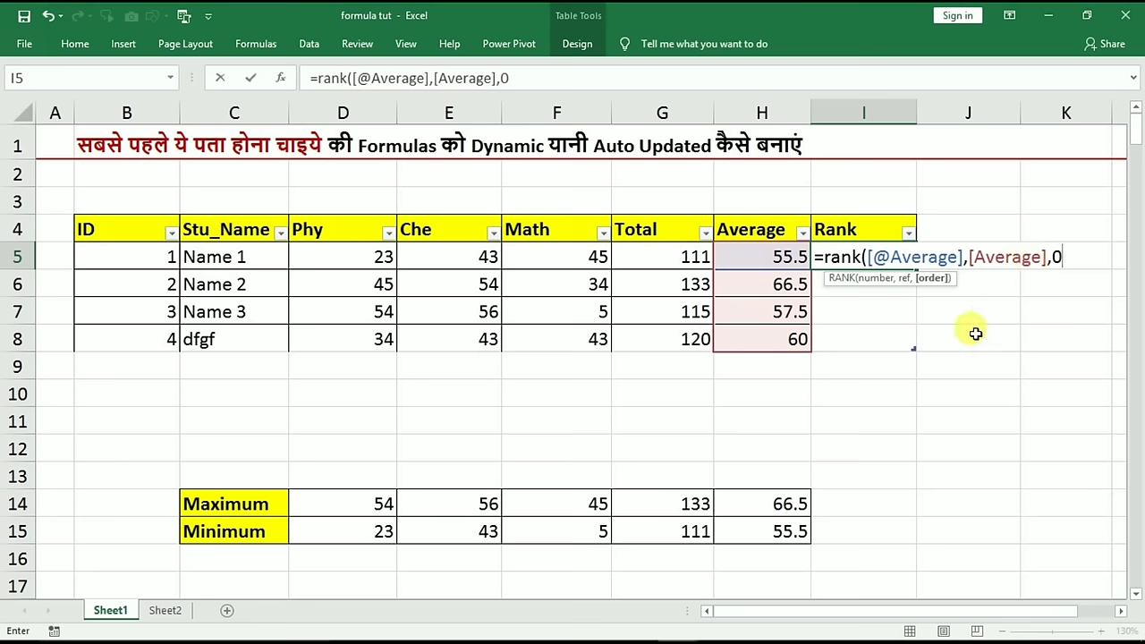
type(")")
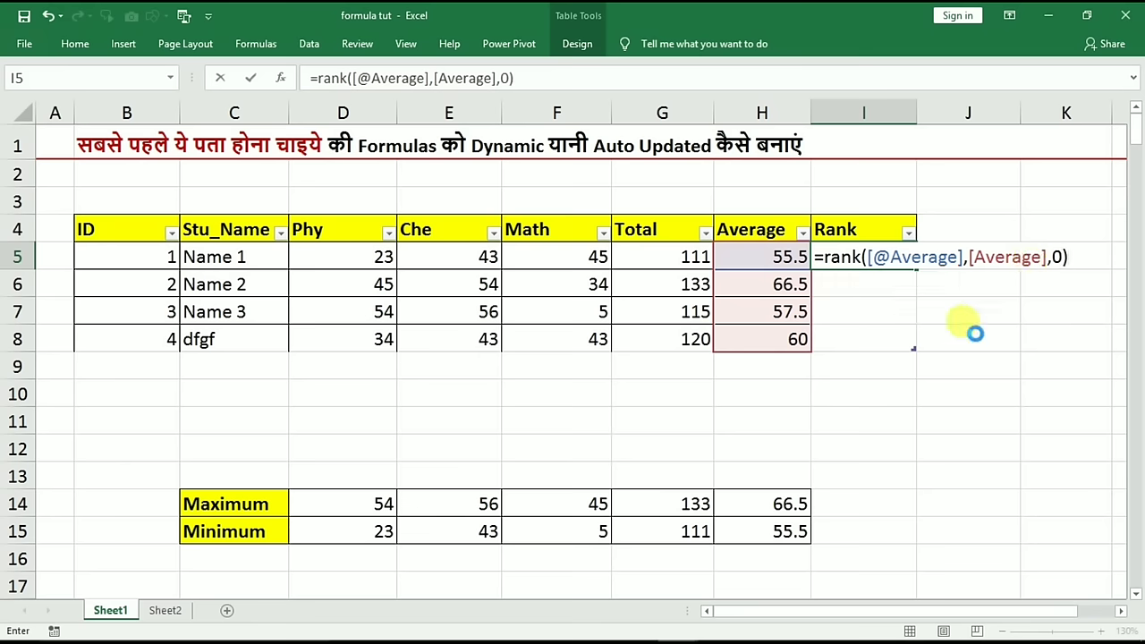
key("Return")
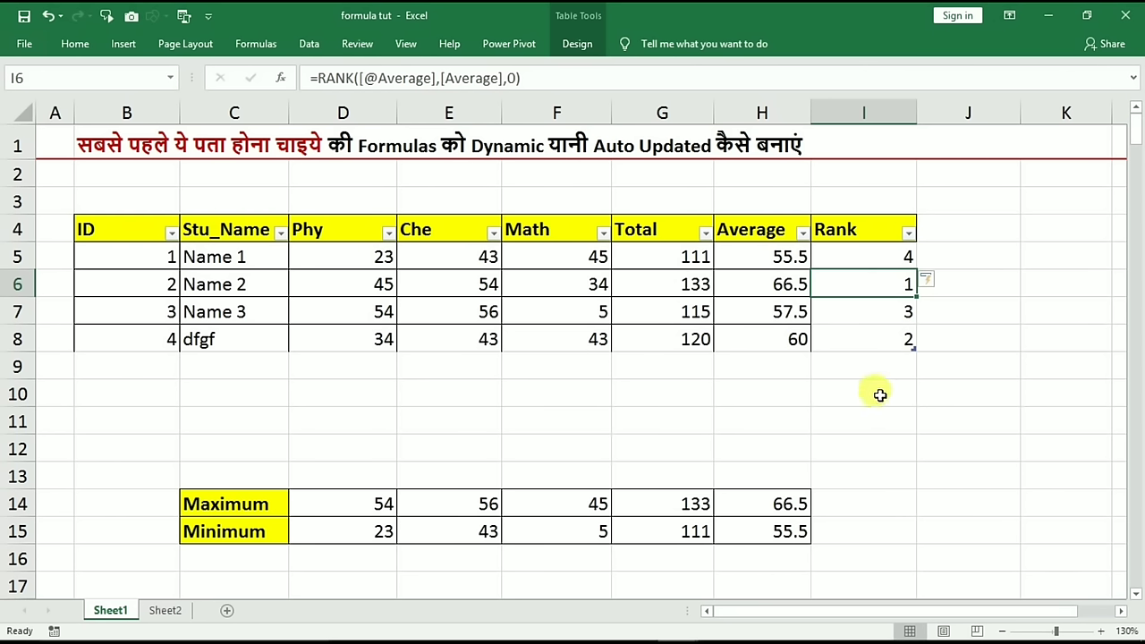
Review the Average and Rank formulas, then move down to the fruits table
left_click(768, 284)
left_click(866, 282)
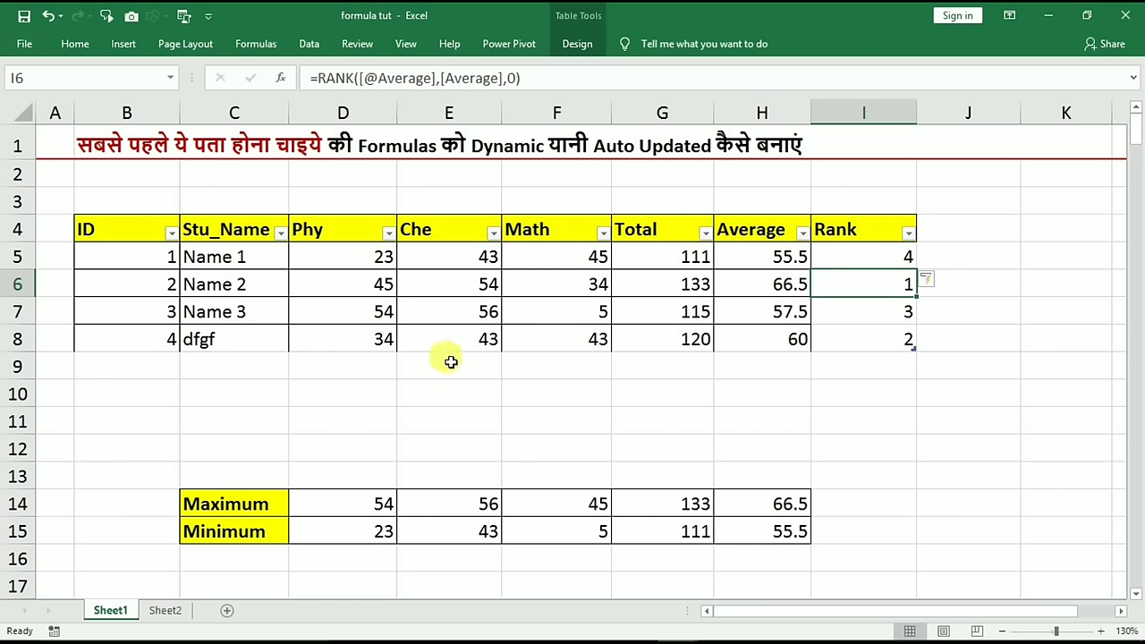
key("Page_Down")
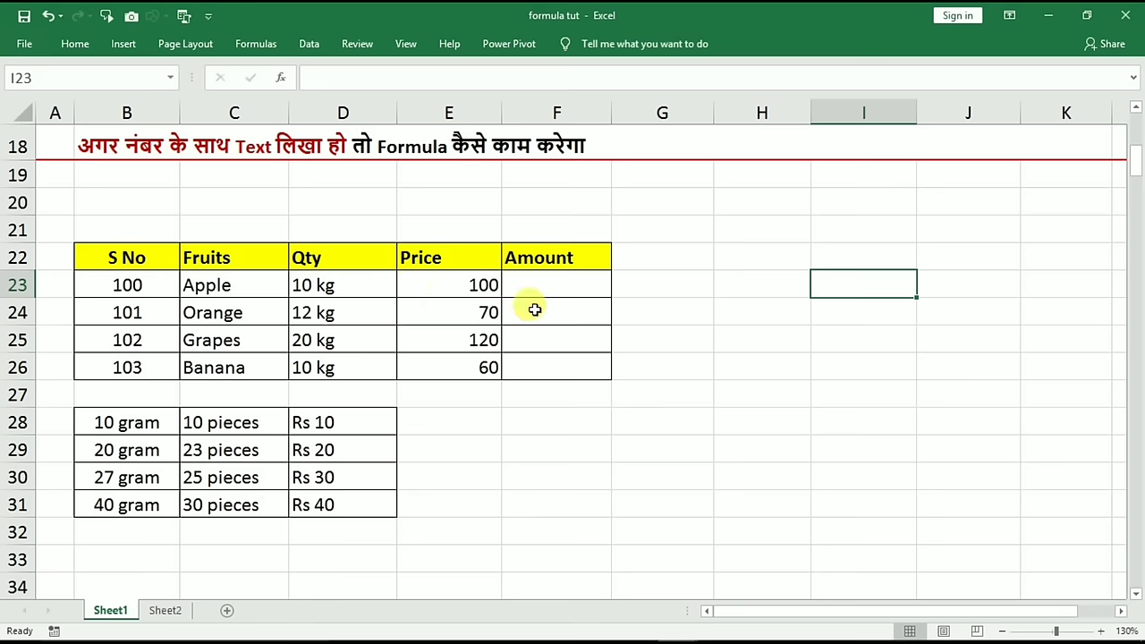
left_click(331, 286)
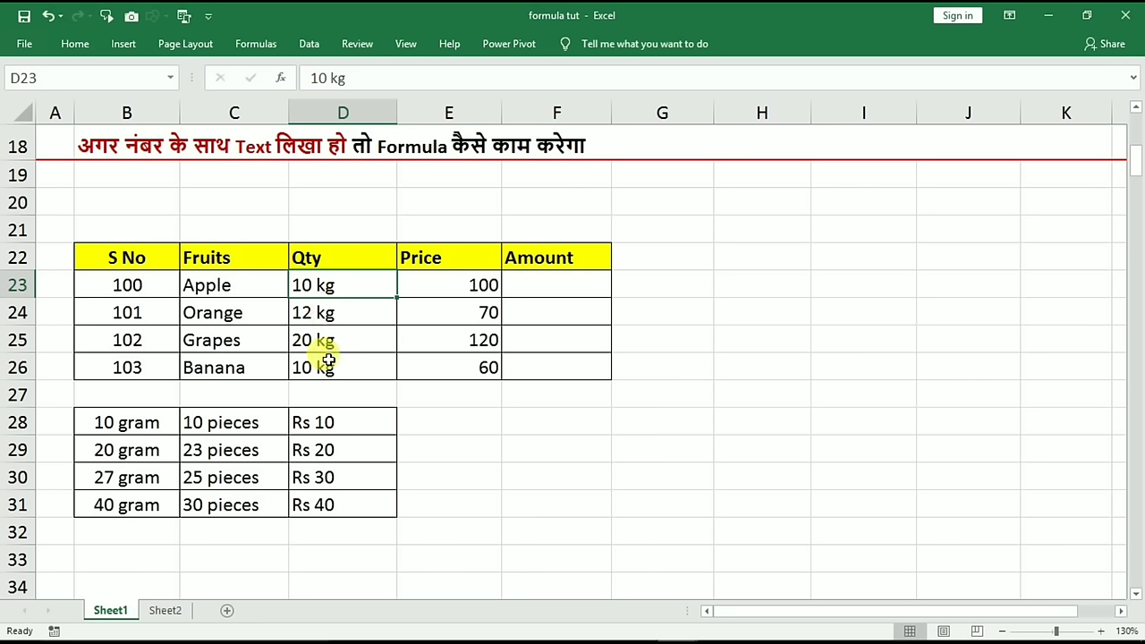
left_click(535, 292)
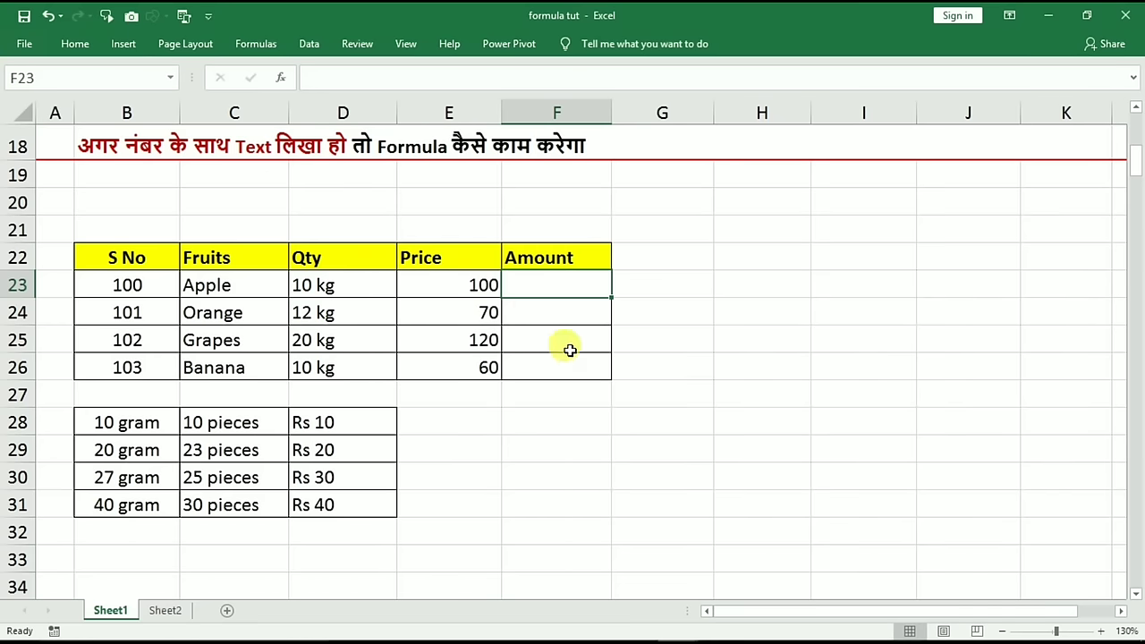
type("=")
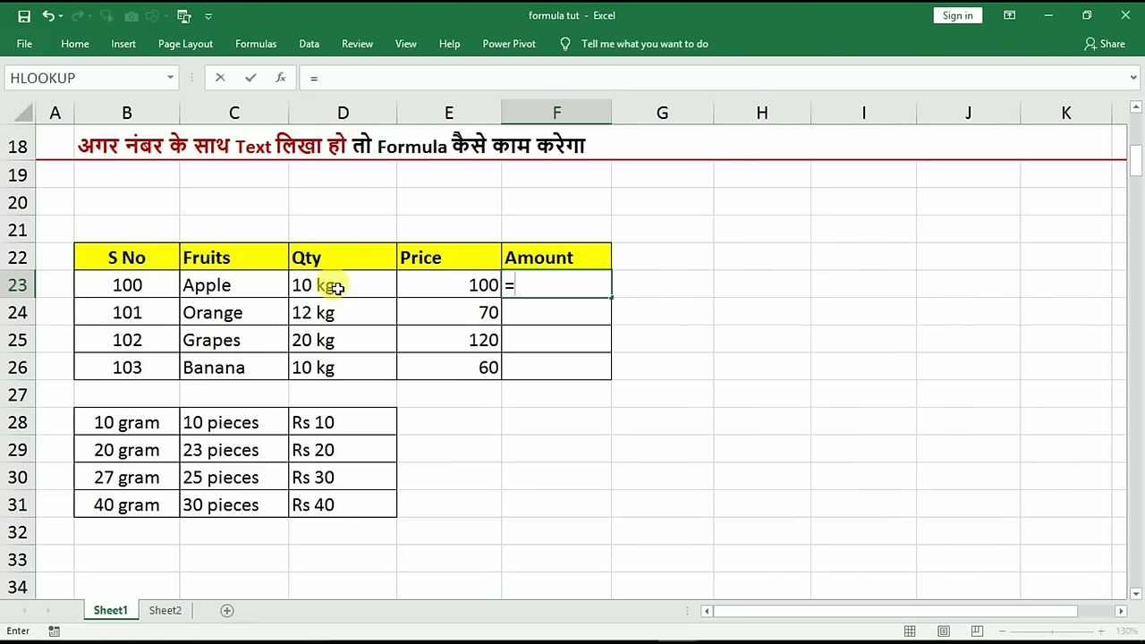
left_click(325, 286)
type("*")
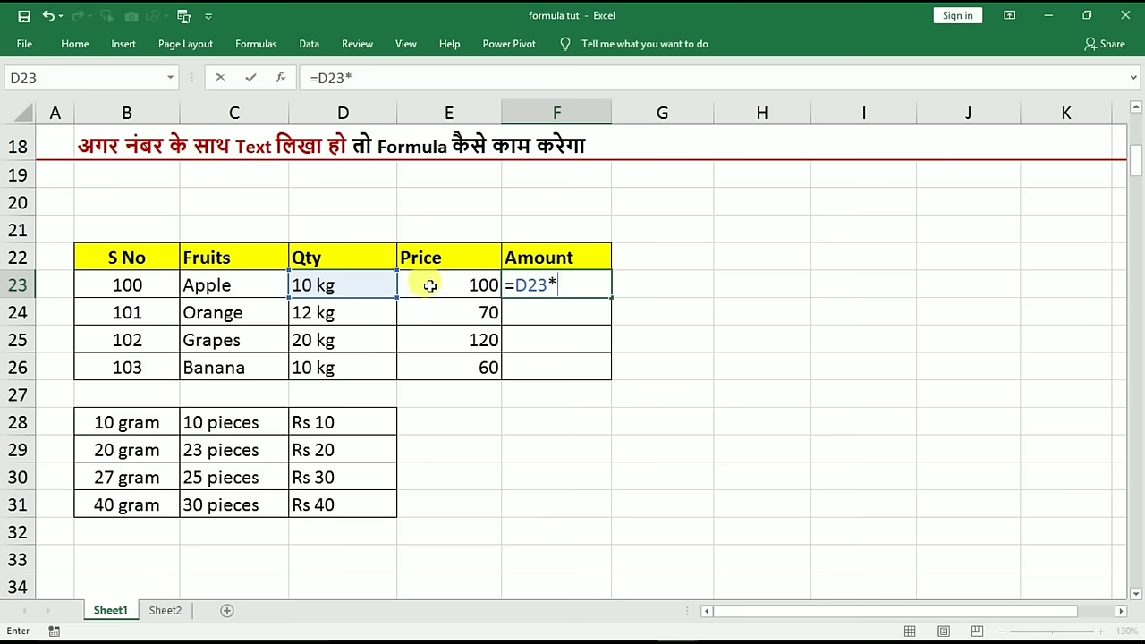
left_click(429, 285)
key("Return")
left_click(556, 286)
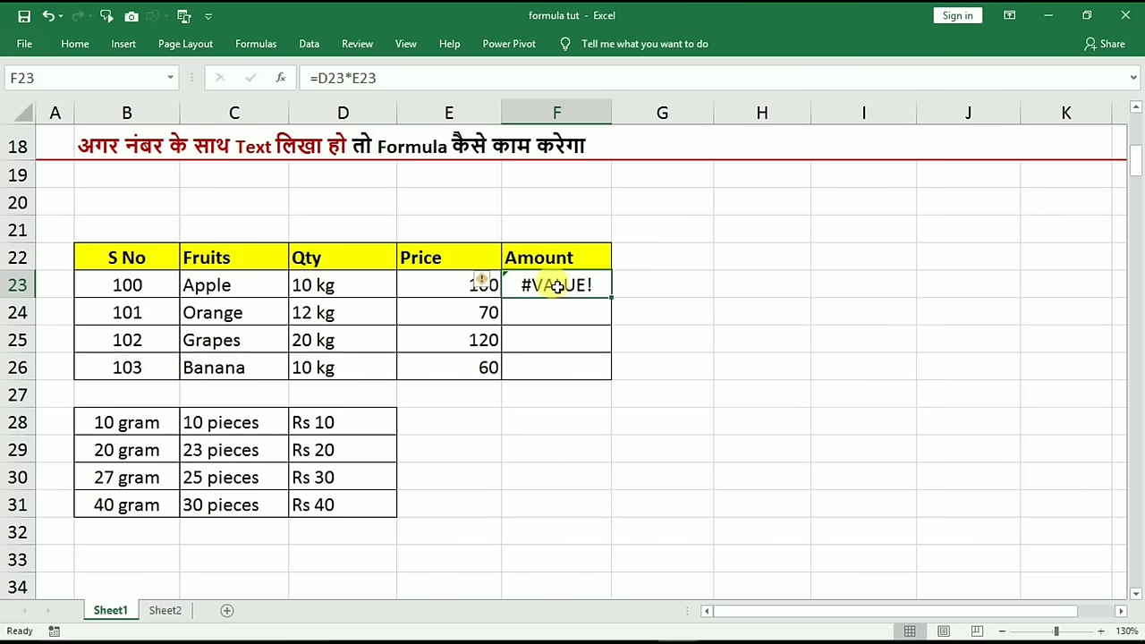
left_click(324, 288)
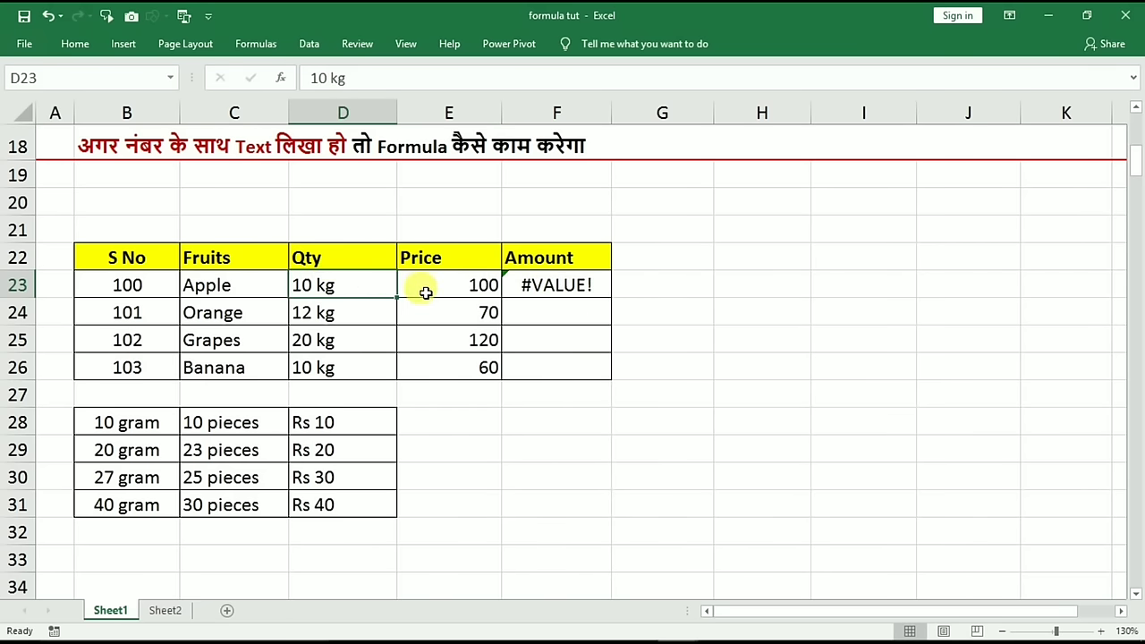
key("Delete")
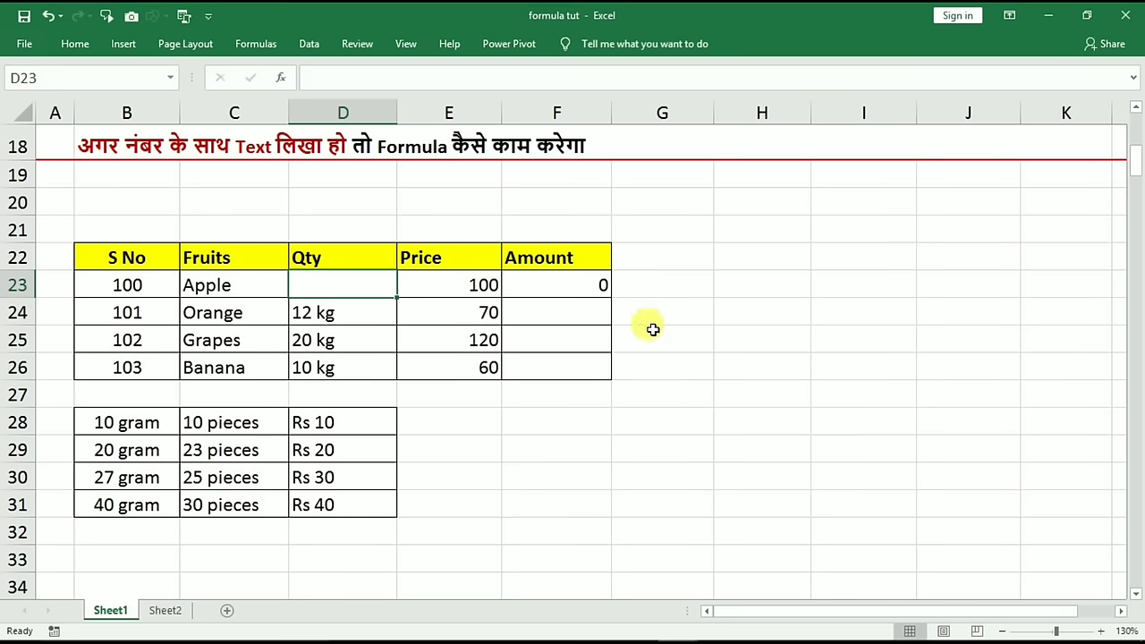
left_click(653, 329)
key("ctrl+z")
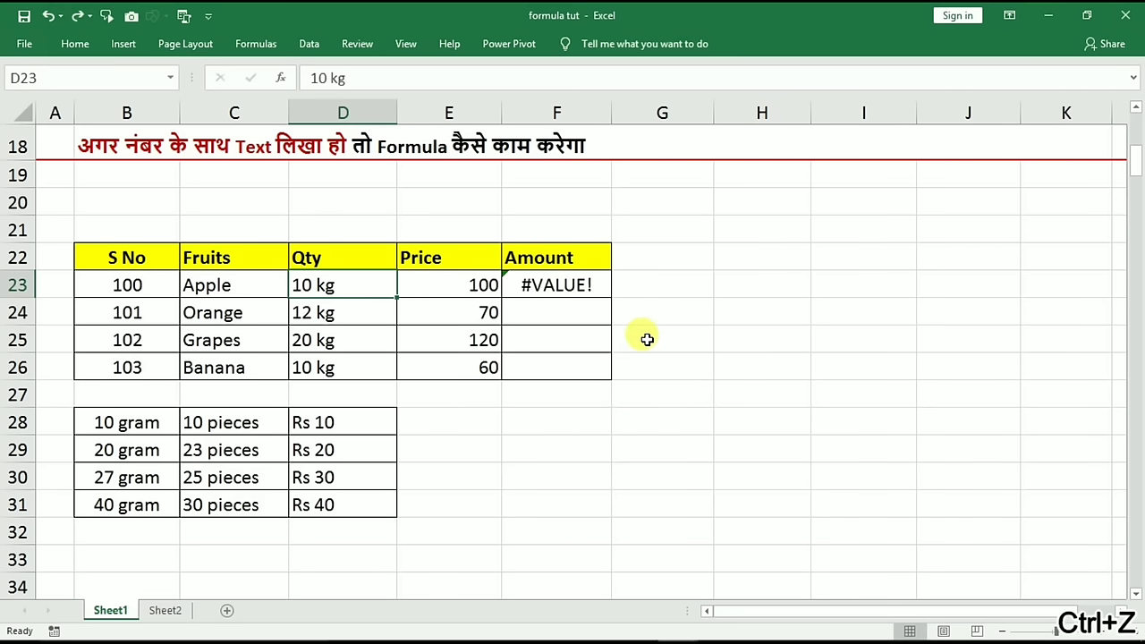
left_click(575, 305)
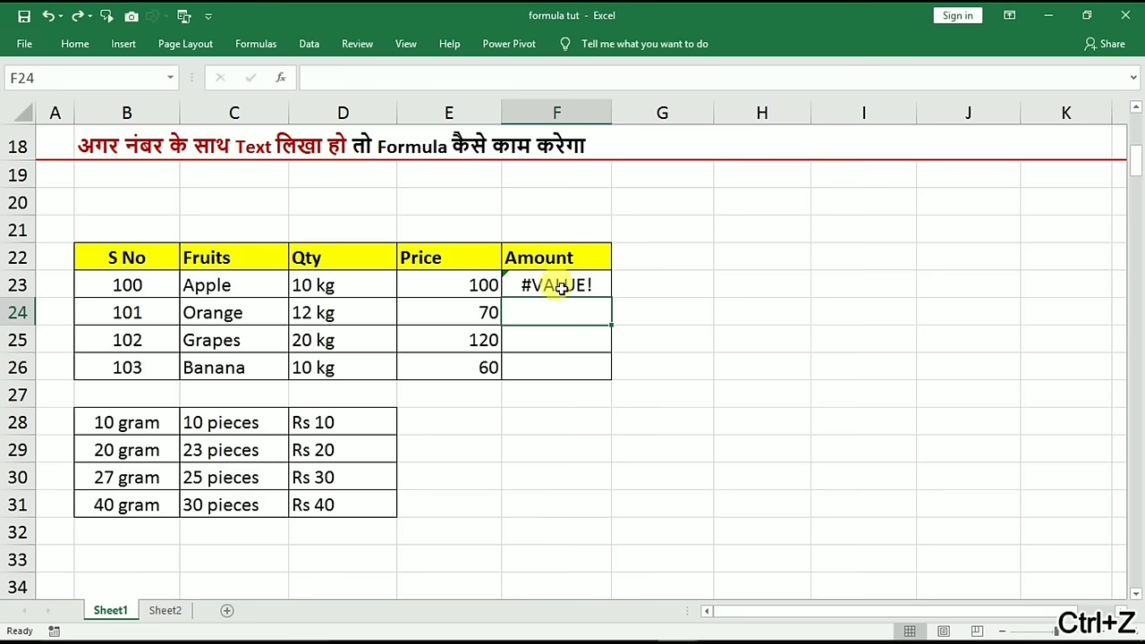
left_click(561, 286)
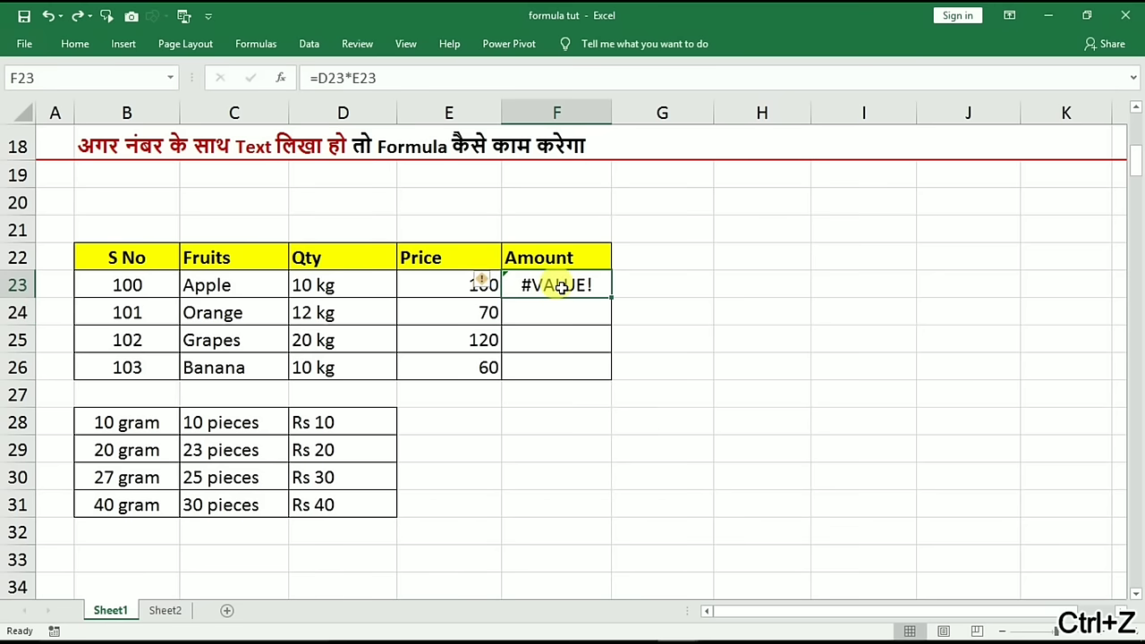
key("Delete")
left_click(468, 319)
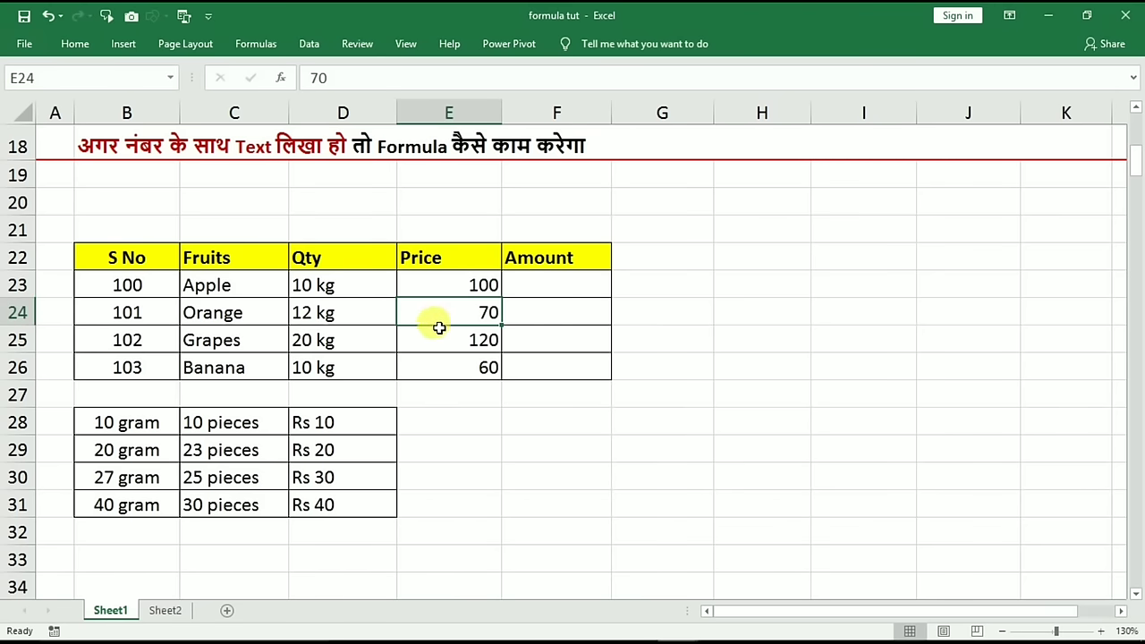
left_click(352, 312)
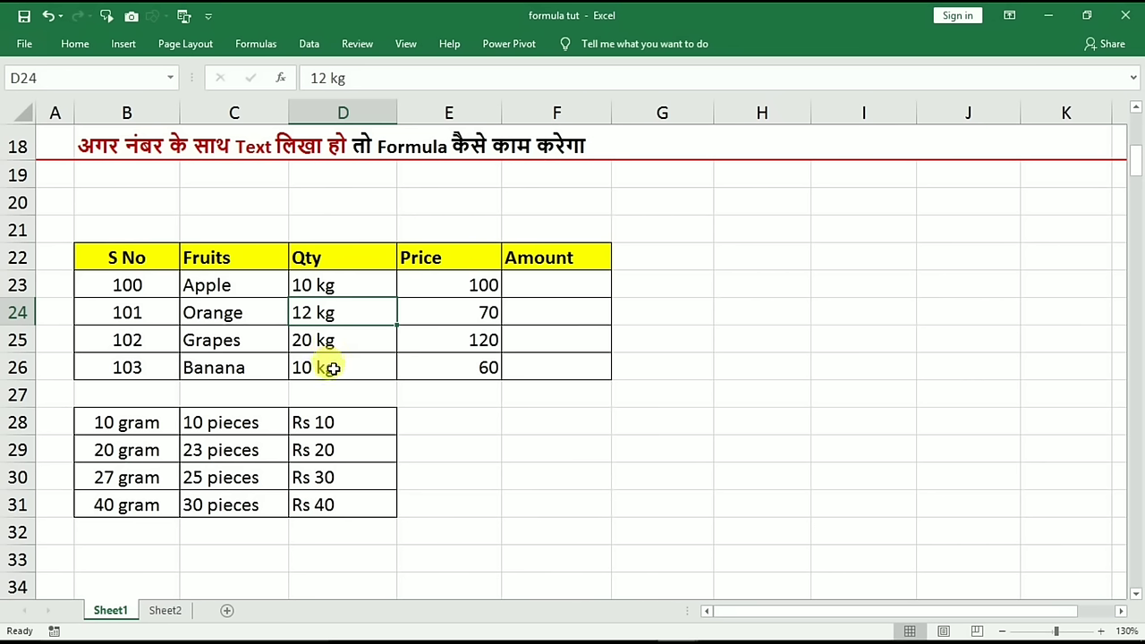
Clear the Qty values from D23:D26 and reselect the empty cells
left_click_drag(333, 287, 339, 372)
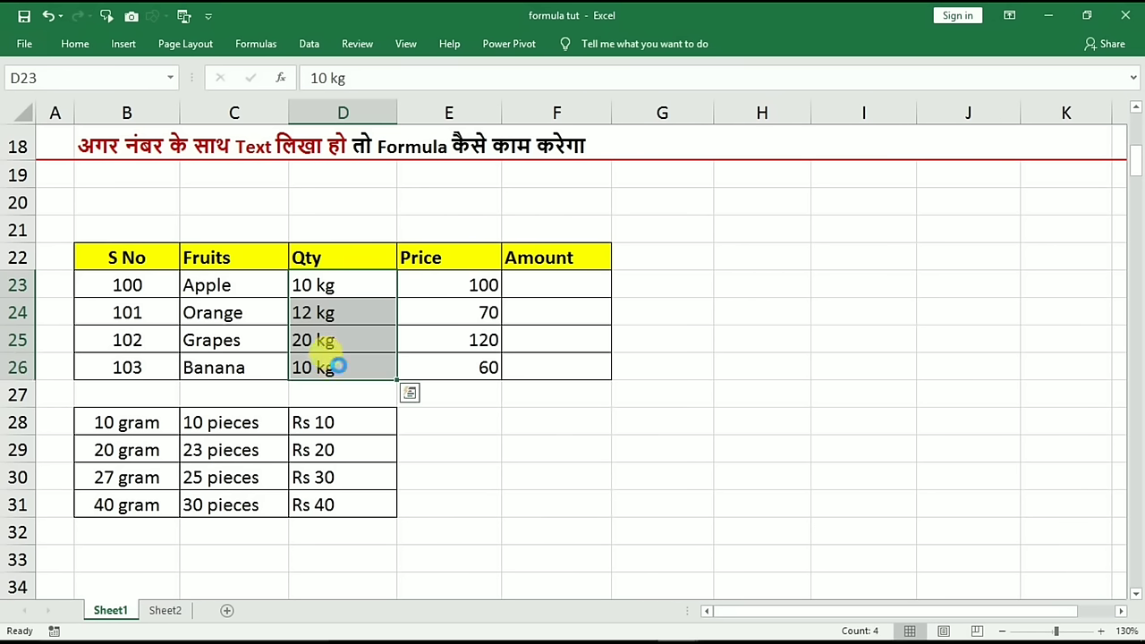
key("Delete")
left_click(326, 111)
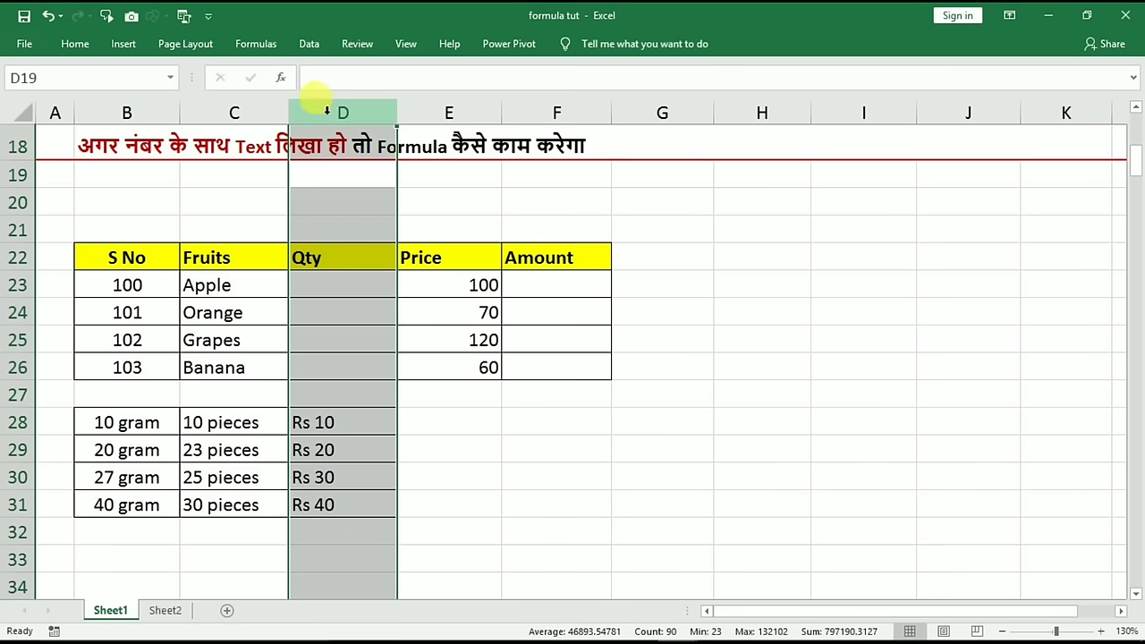
left_click(340, 368)
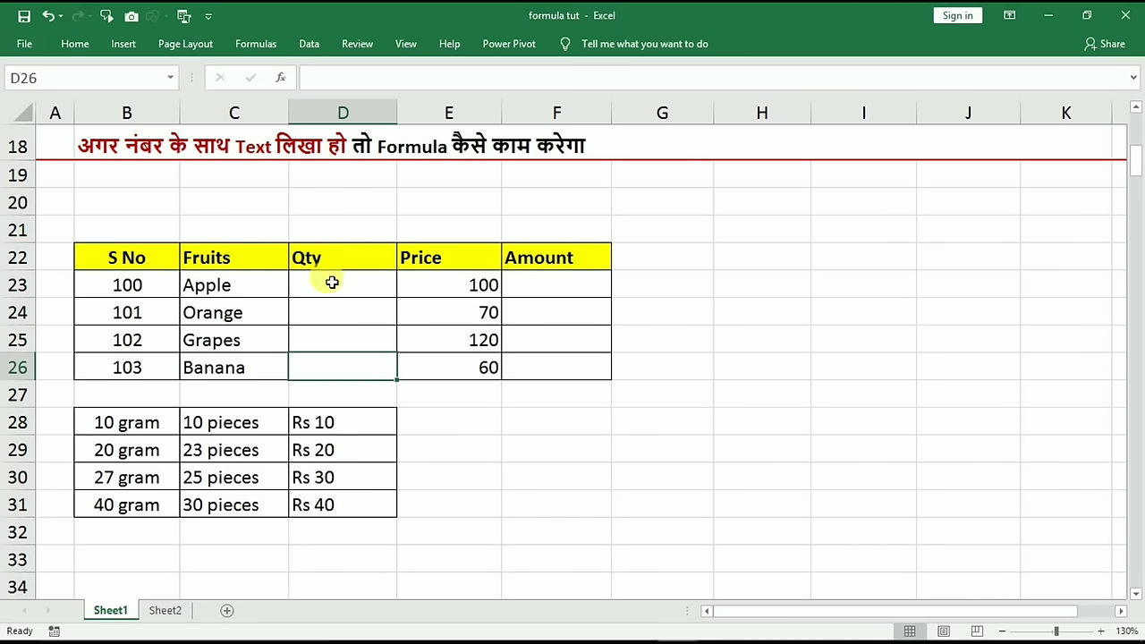
left_click_drag(331, 283, 335, 363)
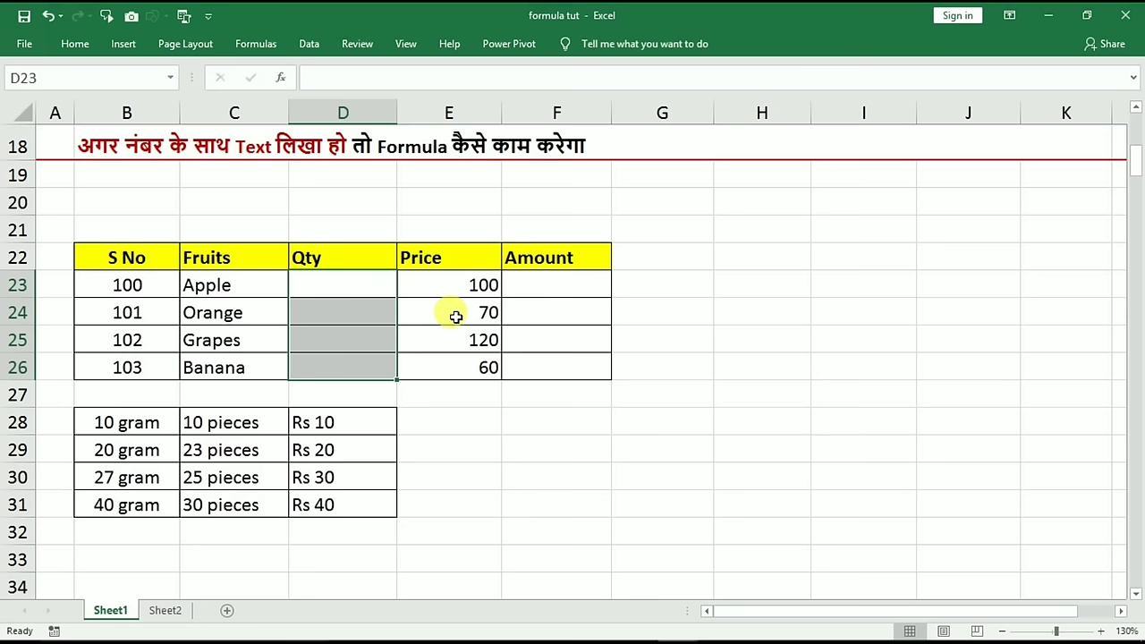
Give D23:D26 the custom number format #" Kg"
right_click(324, 313)
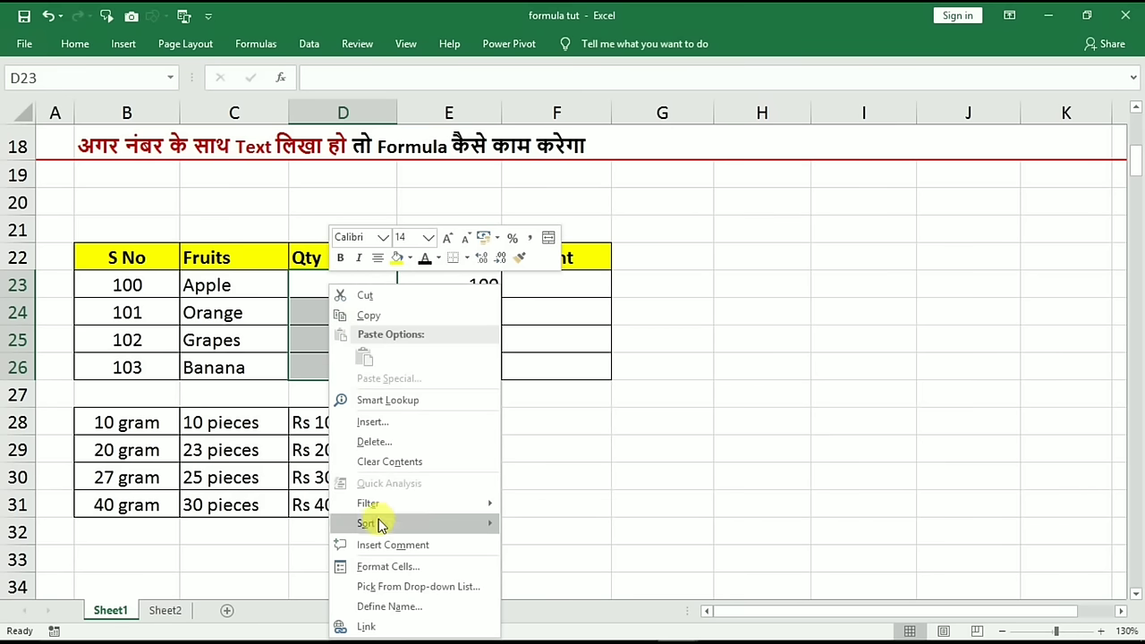
left_click(371, 567)
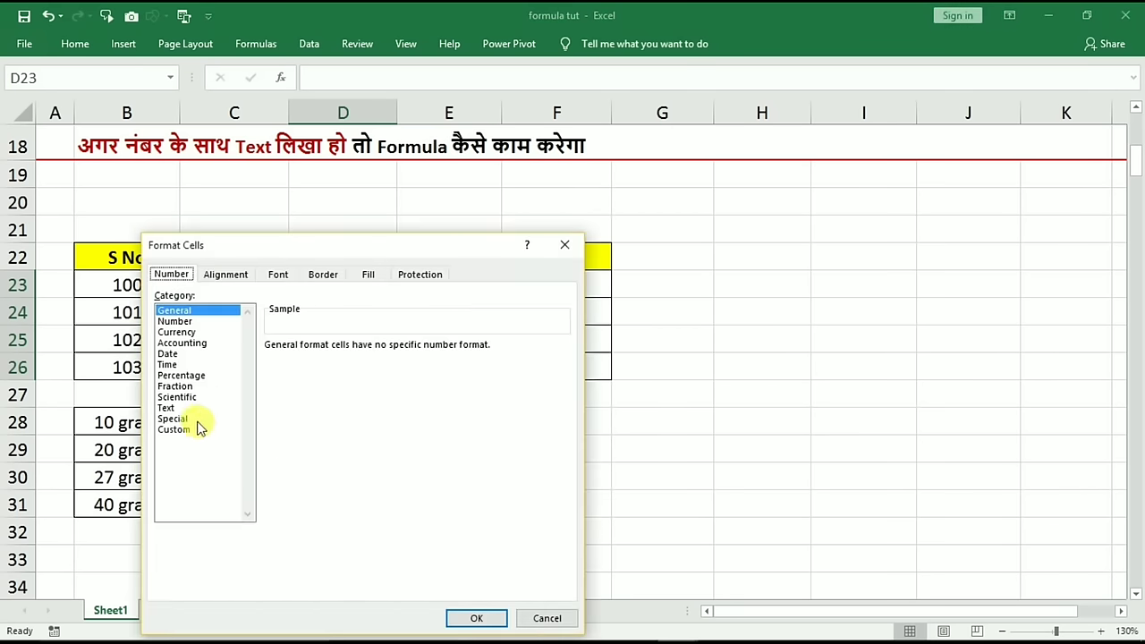
left_click(174, 429)
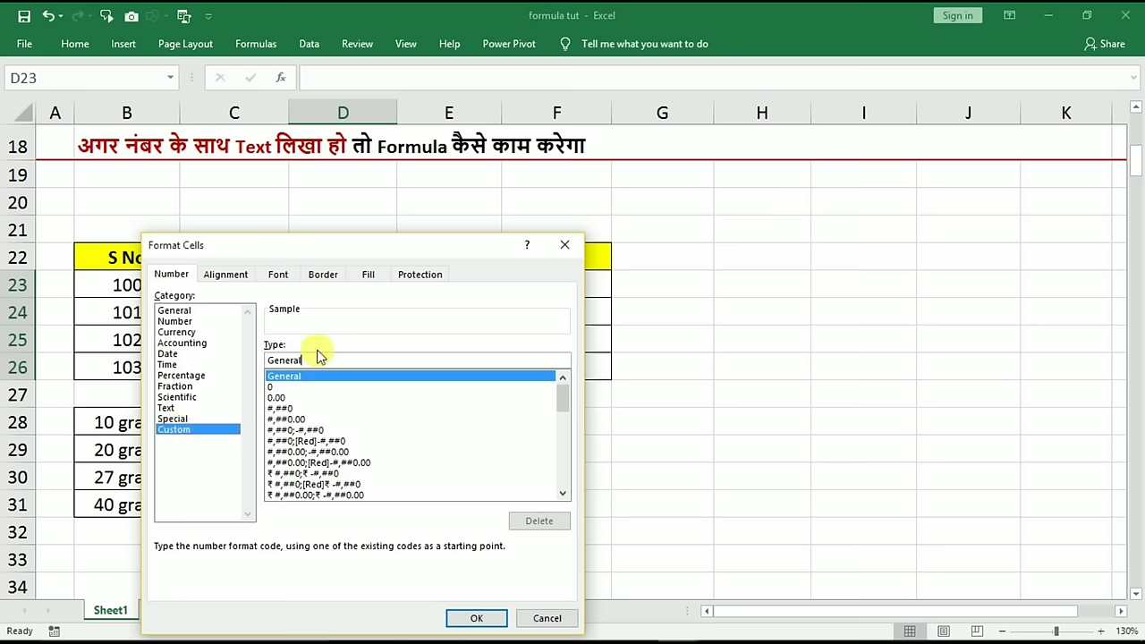
left_click_drag(329, 245, 618, 207)
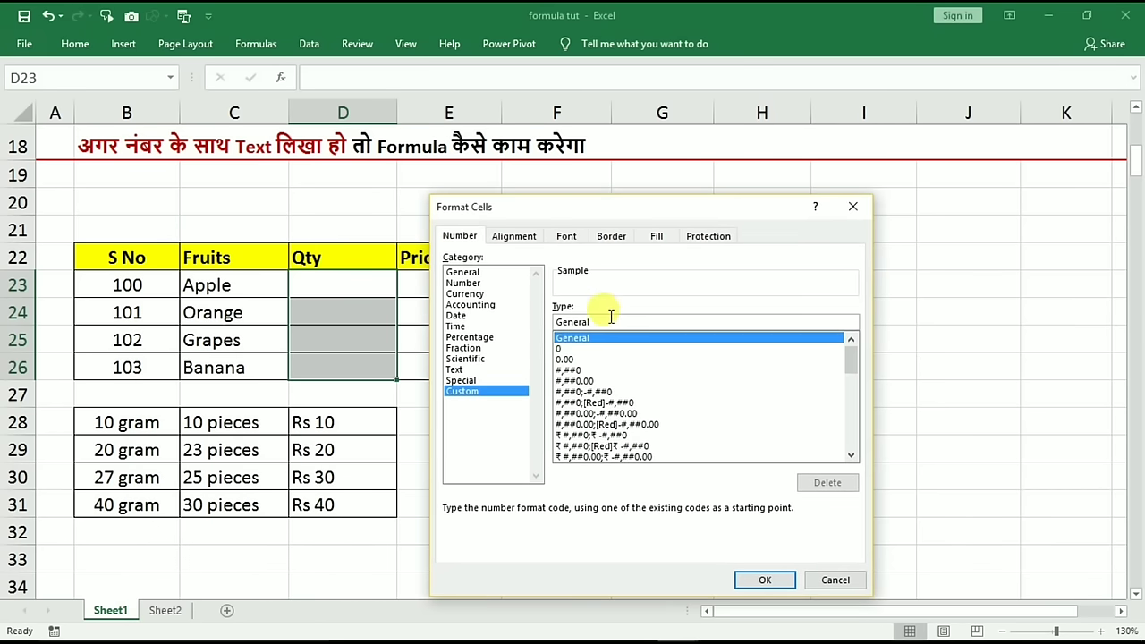
left_click(611, 322)
key("BackSpace")
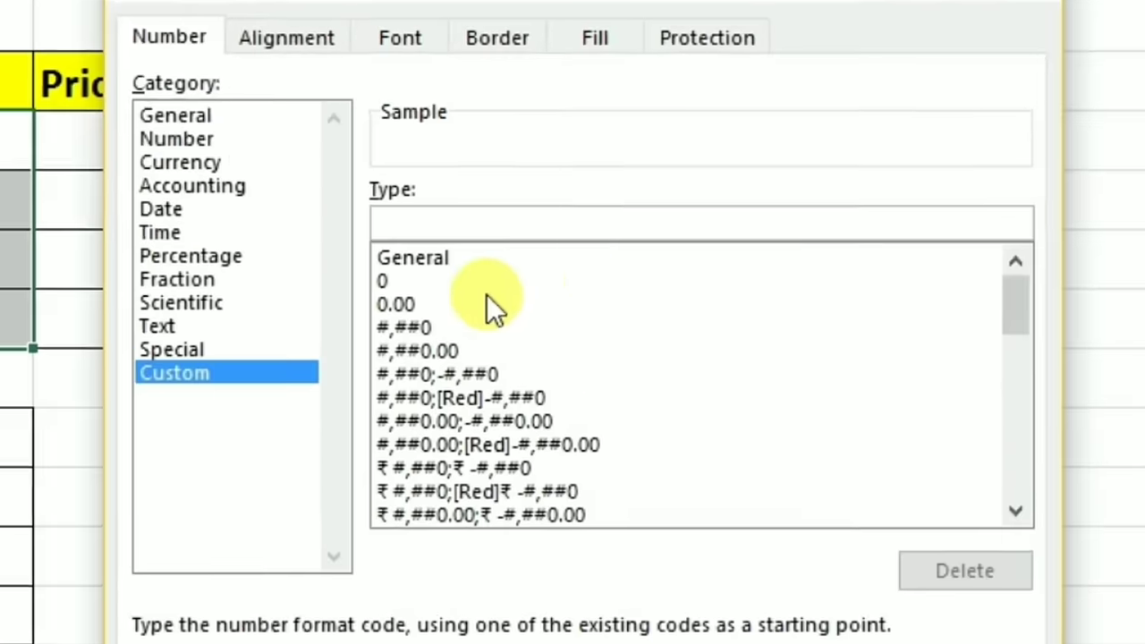
type("#\" Kg")
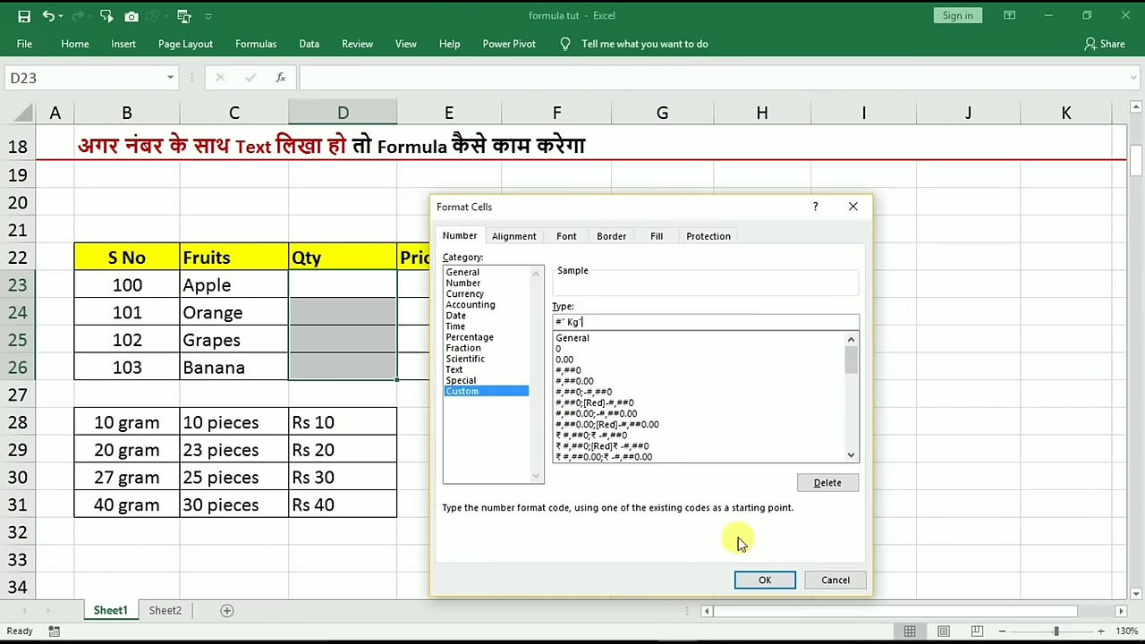
left_click(763, 580)
Enter Apple's quantity 11 in D23, shown as 11 Kg
left_click(339, 301)
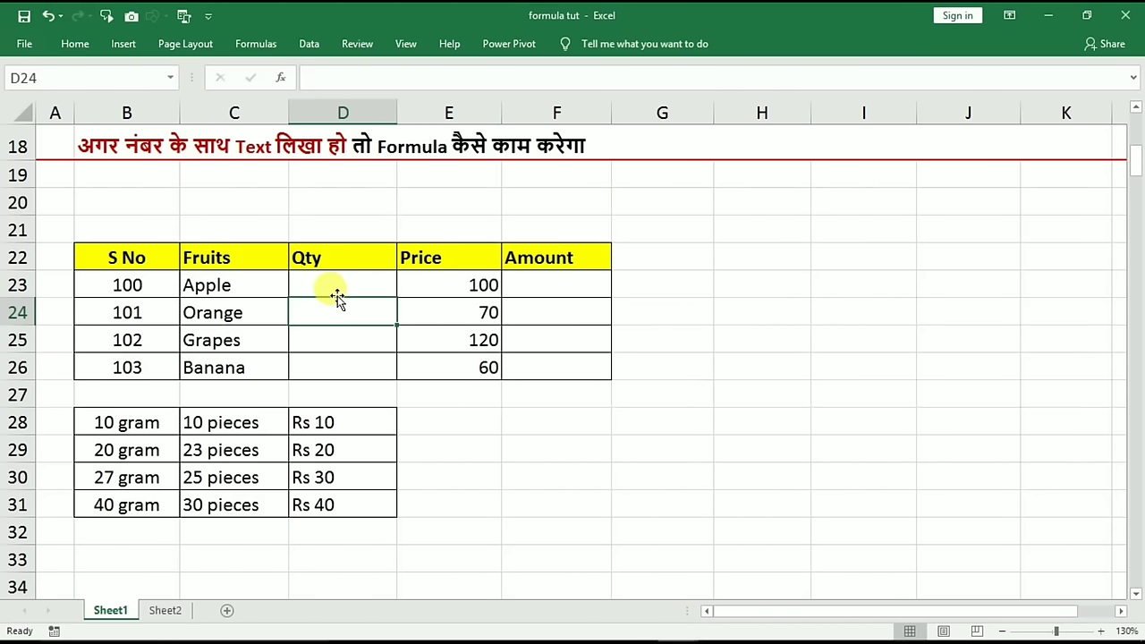
left_click(338, 294)
type("11")
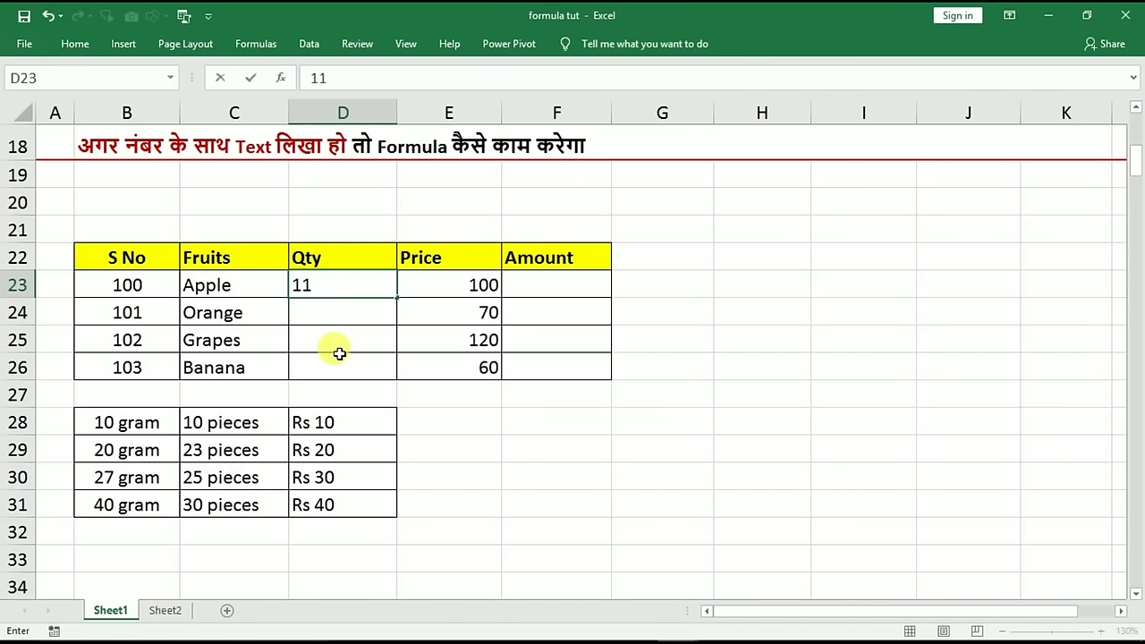
left_click(340, 365)
left_click(345, 290)
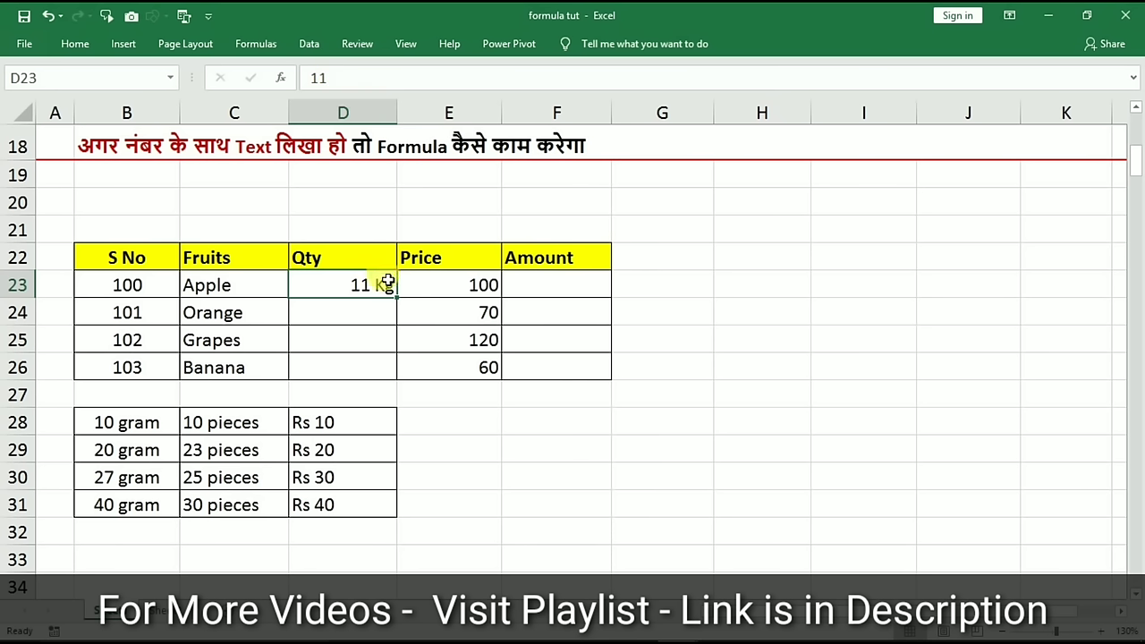
Calculate Apple's Amount in F23 as =D23*E23, giving 1100
left_click(523, 294)
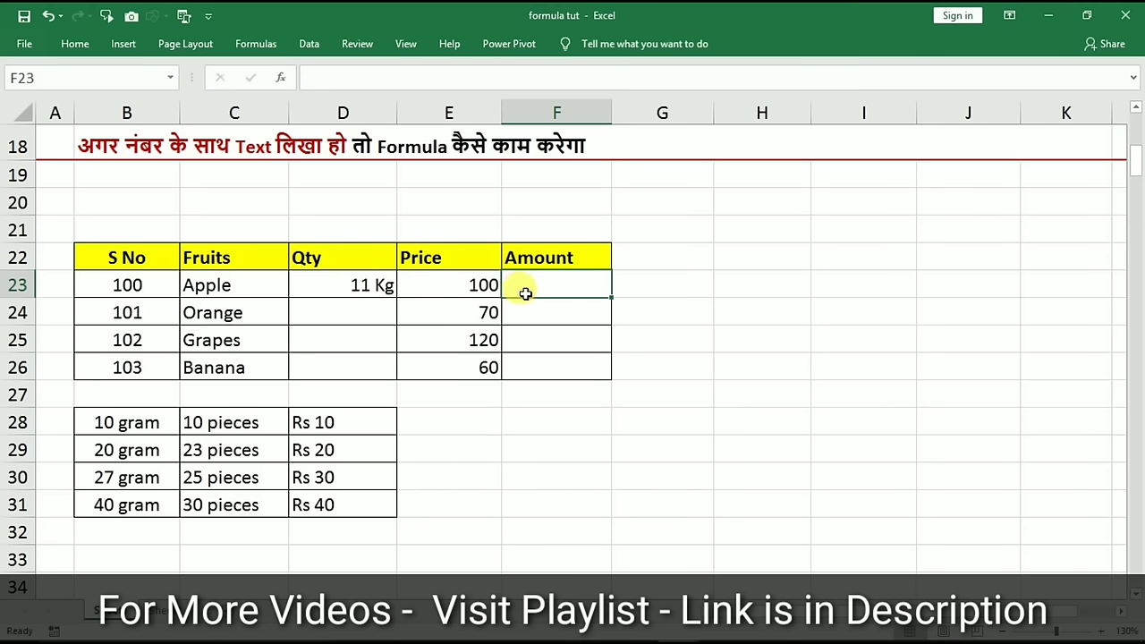
type("=")
left_click(366, 282)
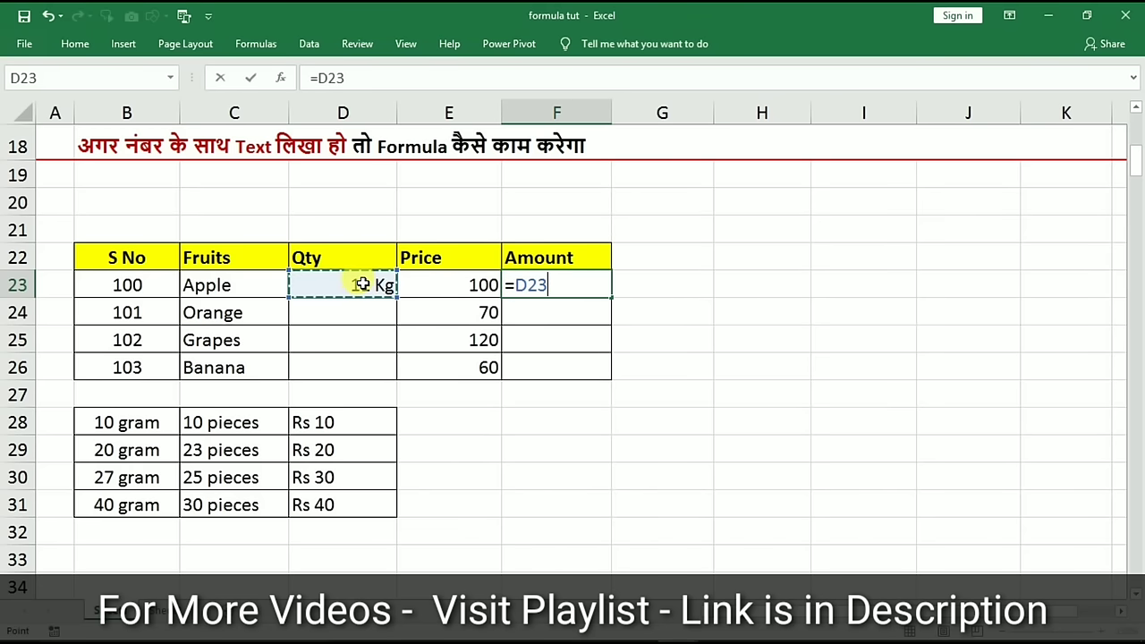
type("*")
left_click(464, 284)
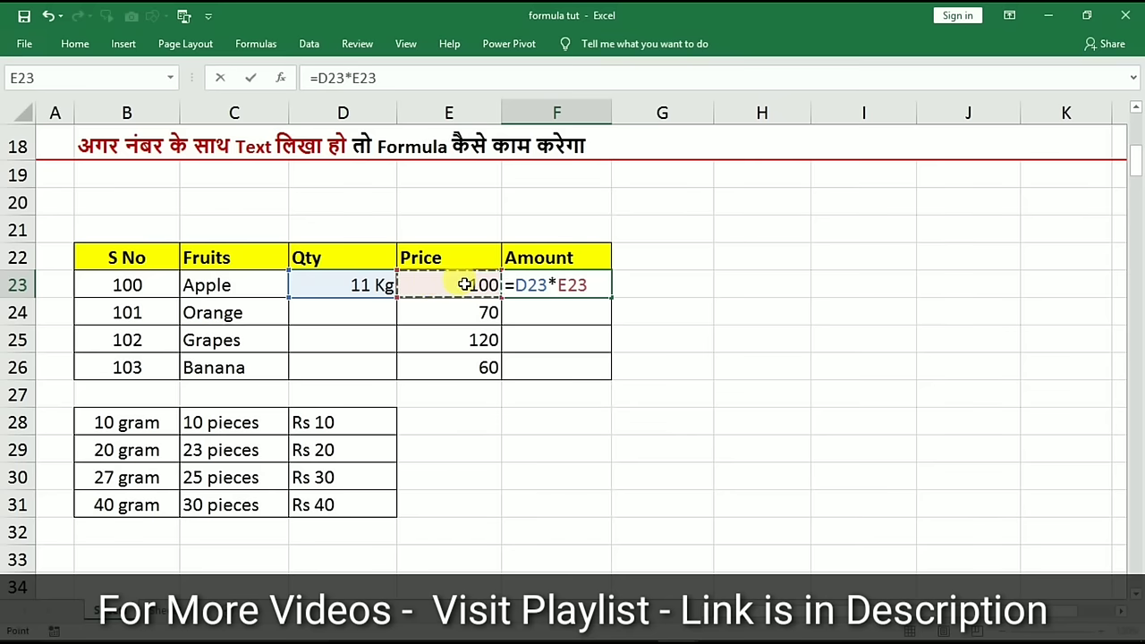
key("Return")
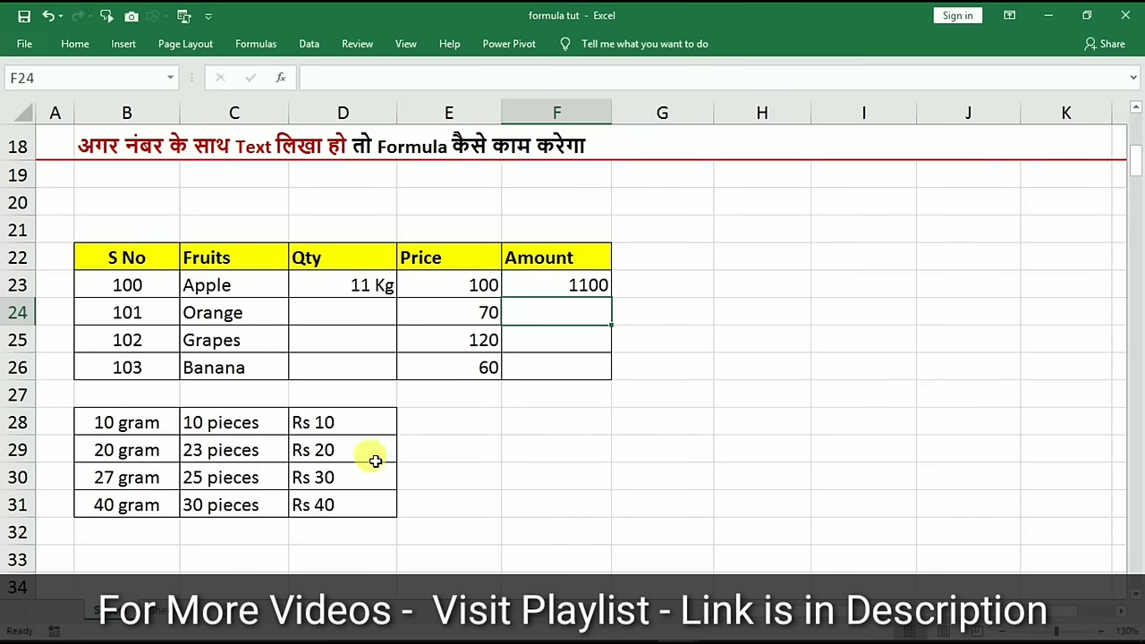
Clear the Rs 10–Rs 40 prices from D28:D31
left_click_drag(317, 422, 313, 503)
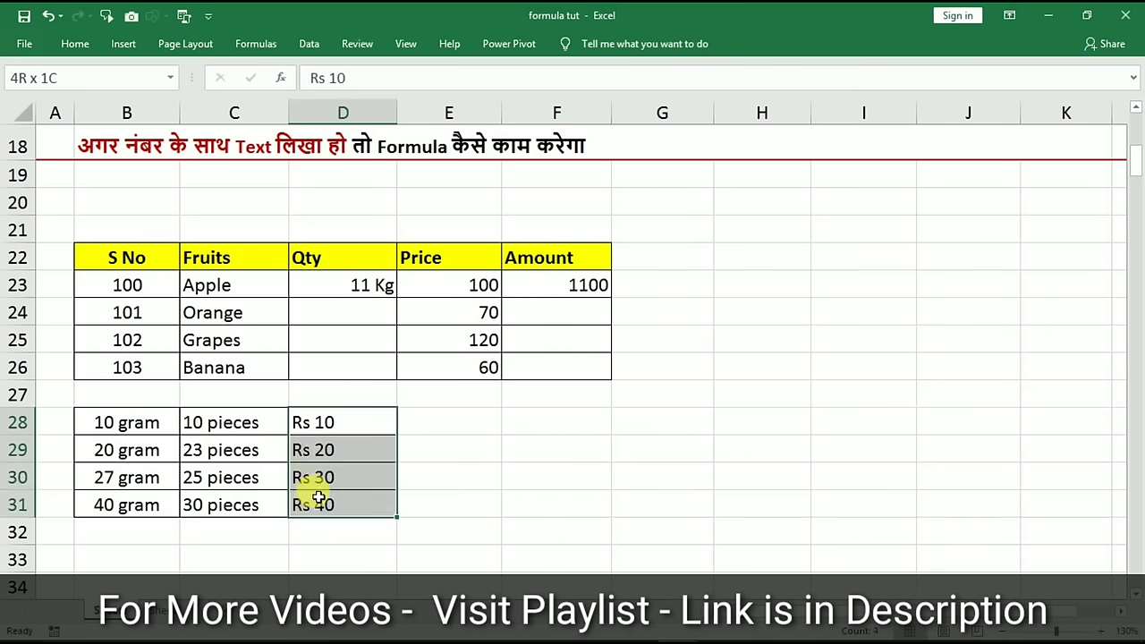
key("Delete")
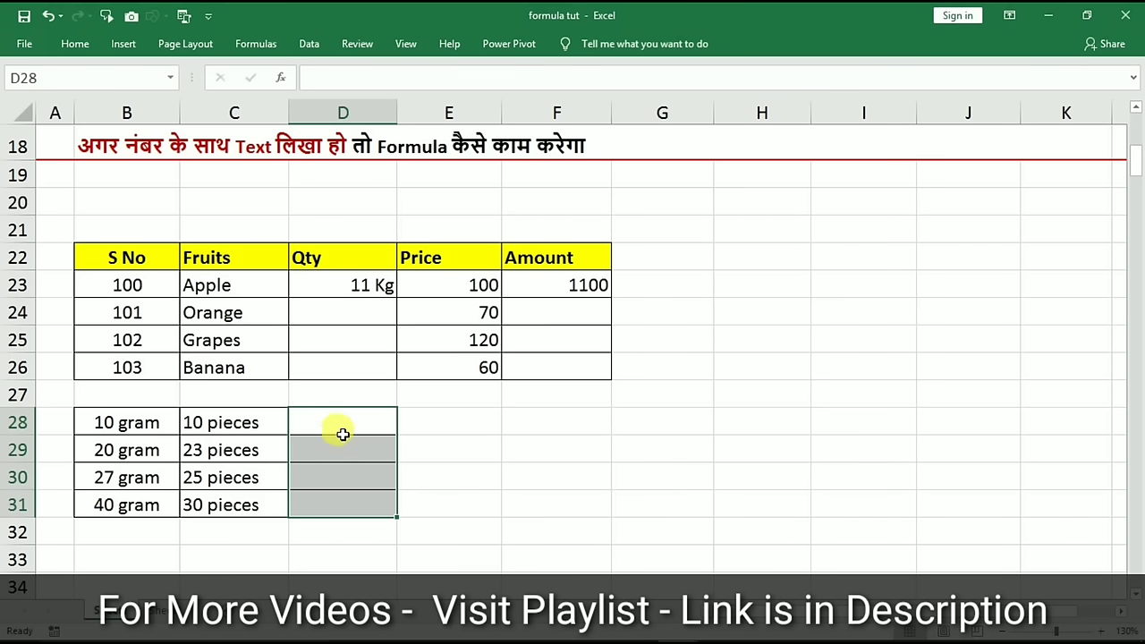
left_click_drag(328, 419, 324, 505)
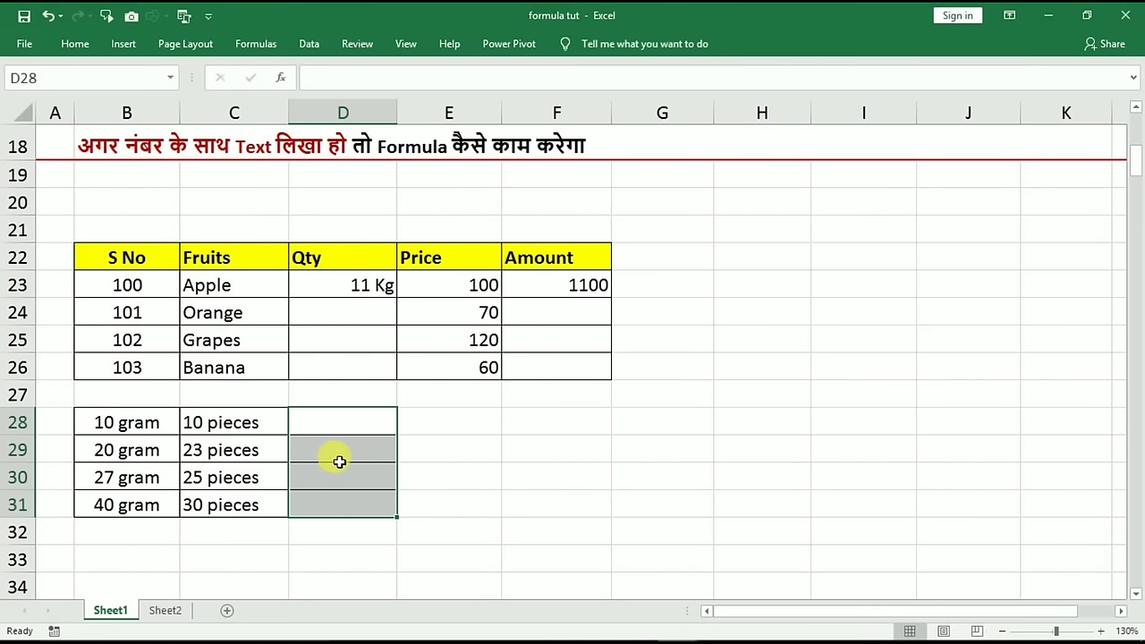
Give D28:D31 the custom number format "Rs "# so numbers show with Rs
right_click(340, 460)
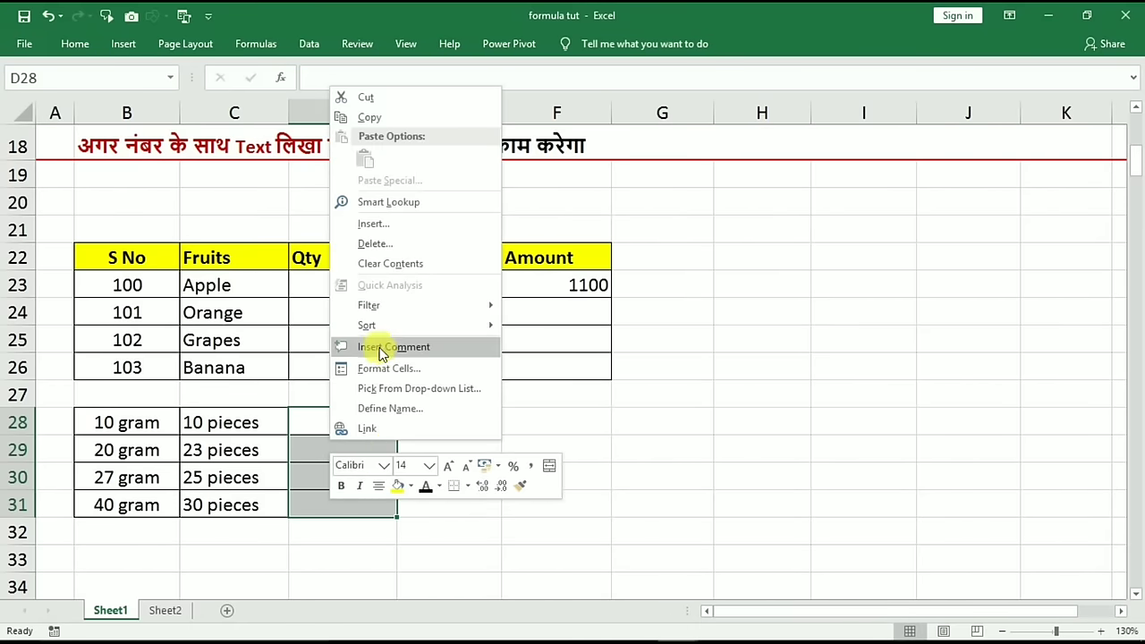
key("Escape")
left_click(185, 355)
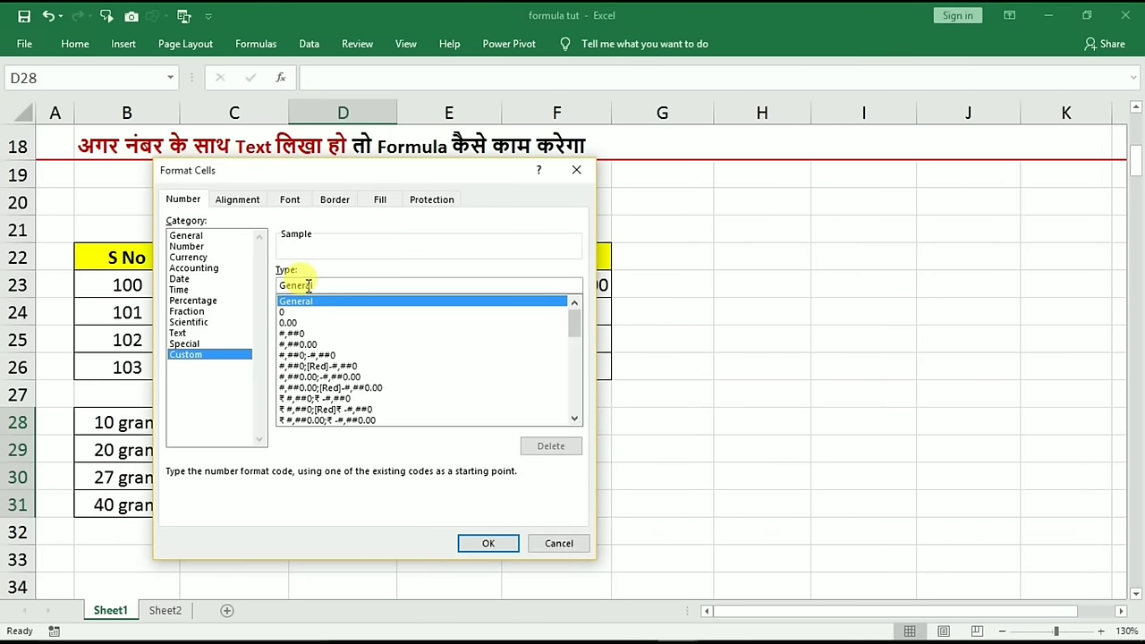
left_click(331, 284)
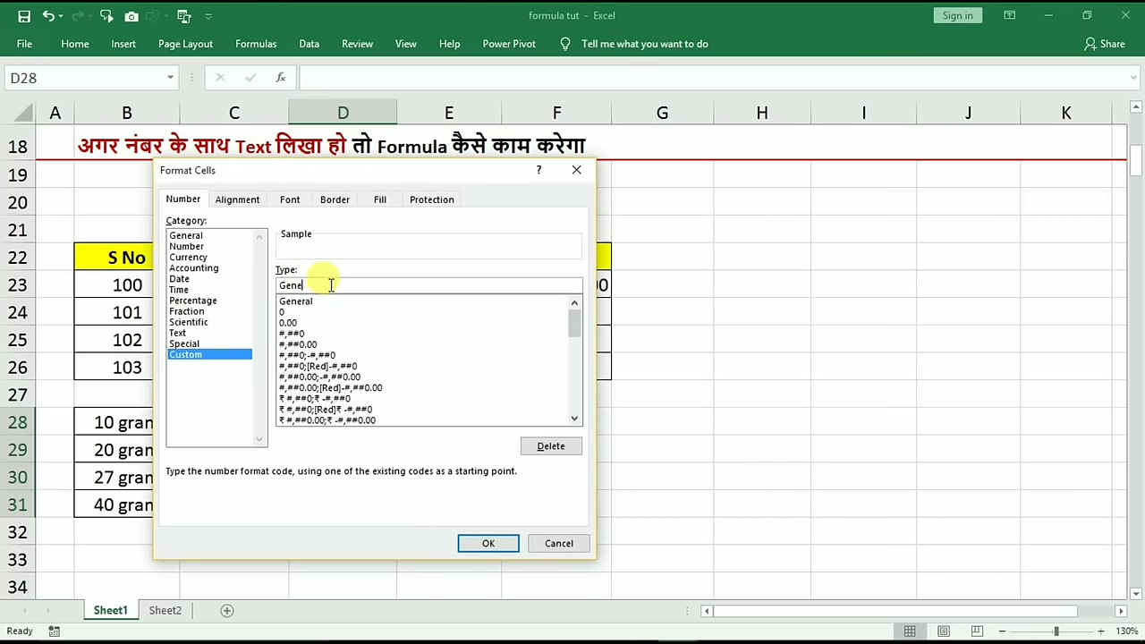
left_click_drag(363, 176, 694, 181)
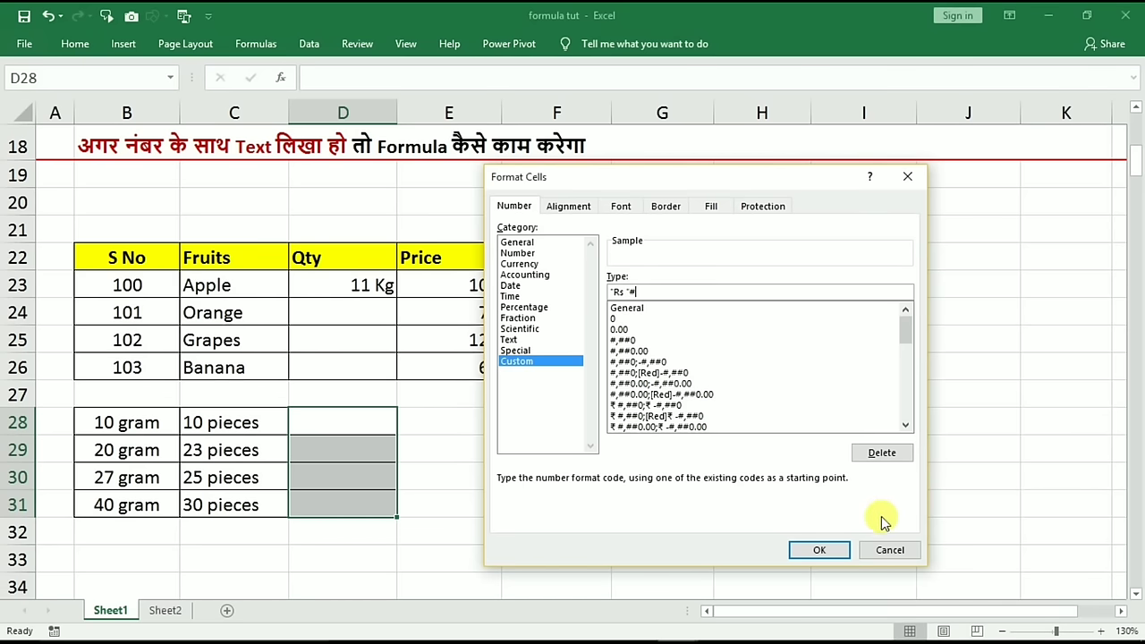
left_click(816, 548)
left_click(345, 417)
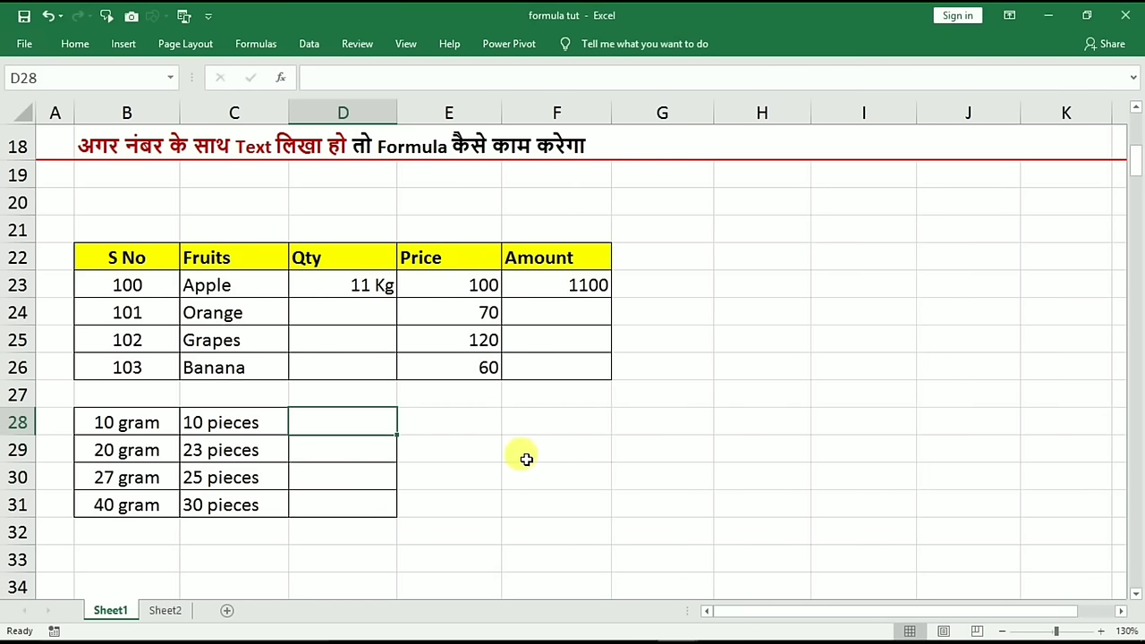
Enter price 22 in D28 and 32 in D30
type("22")
left_click(384, 476)
type("32")
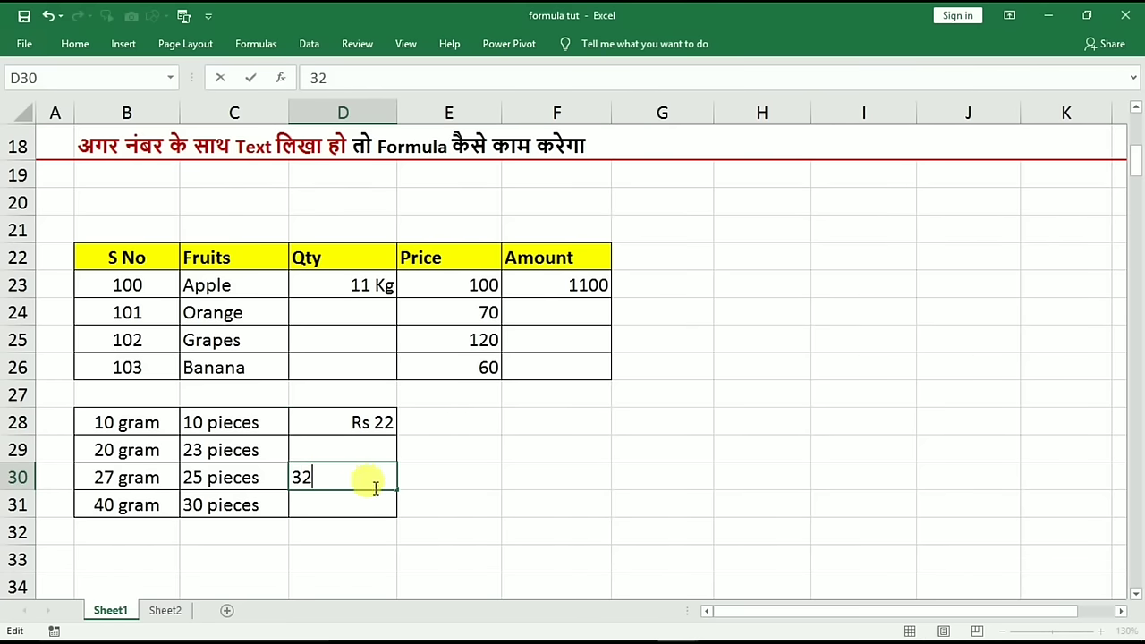
key("Return")
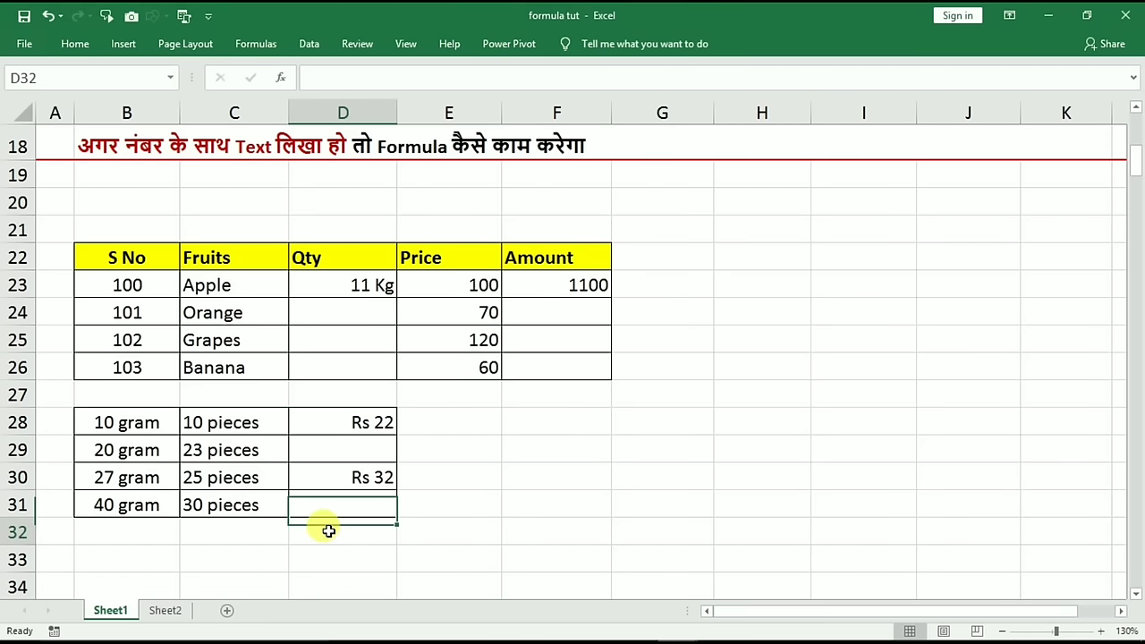
Total D28:D31 in D33 with a SUM formula, giving Rs 54
left_click(328, 530)
left_click(330, 554)
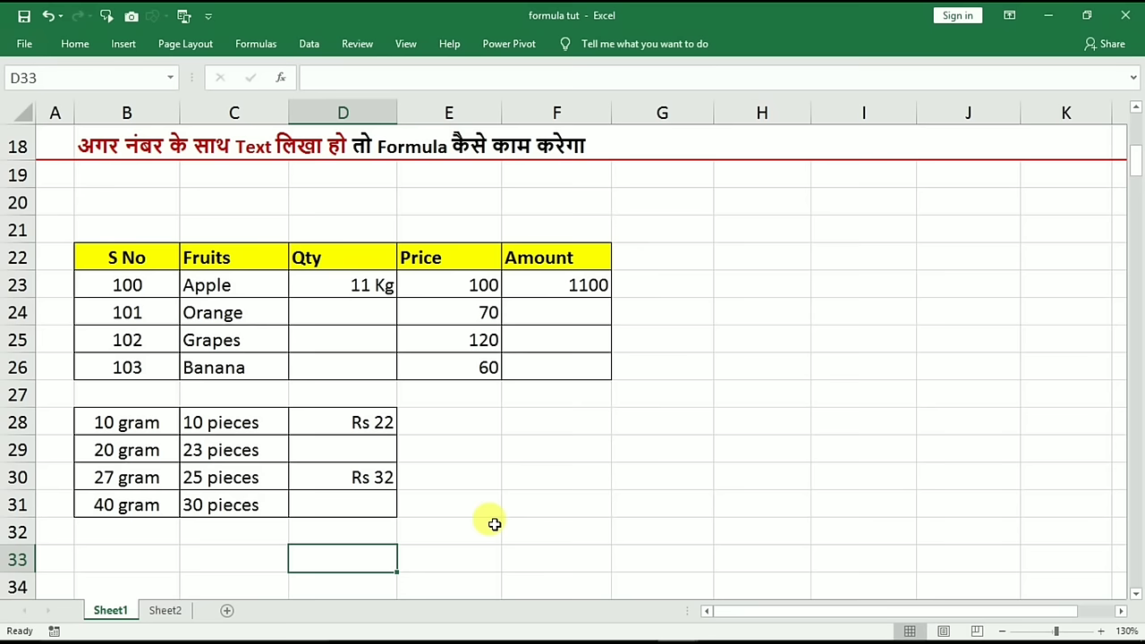
type("=s")
type("um(")
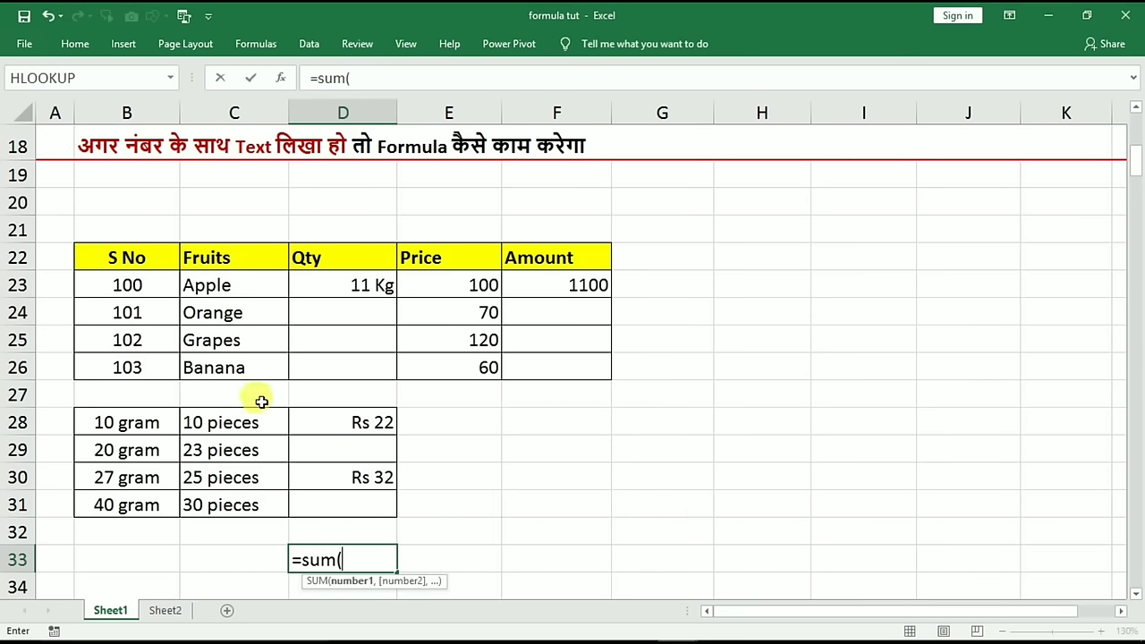
left_click_drag(304, 430, 310, 504)
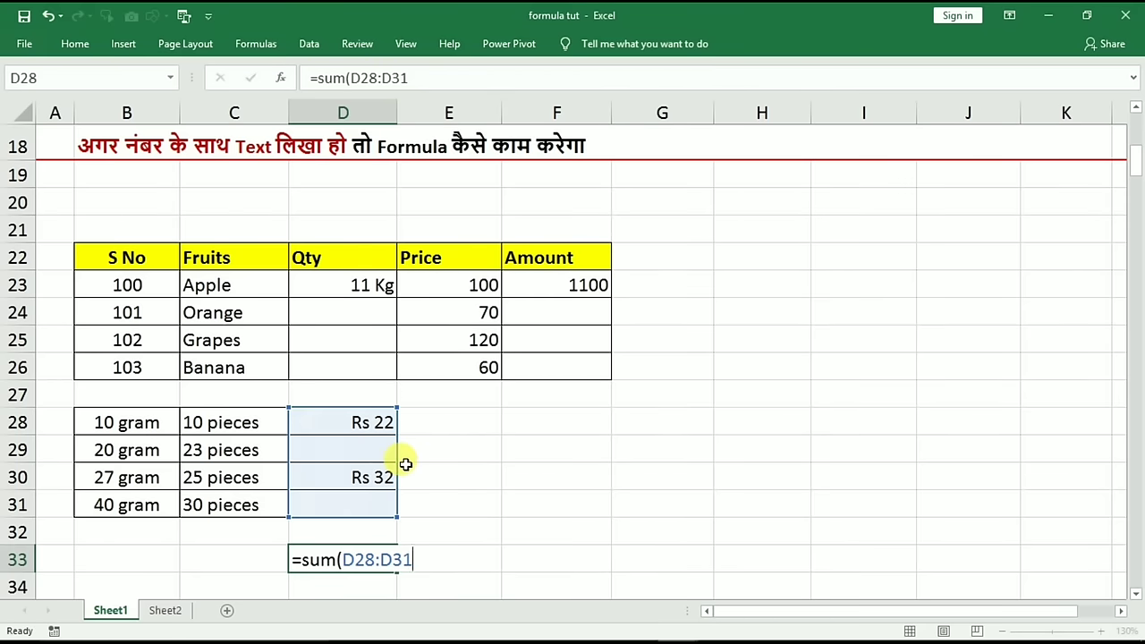
key("Return")
left_click(133, 257)
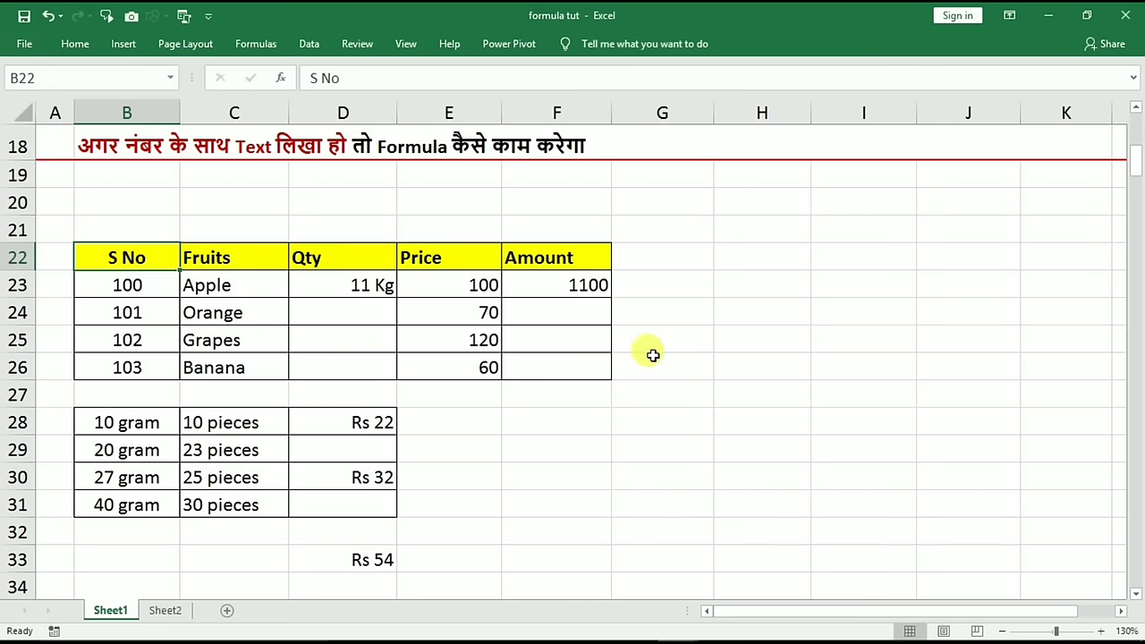
key("Page_Down")
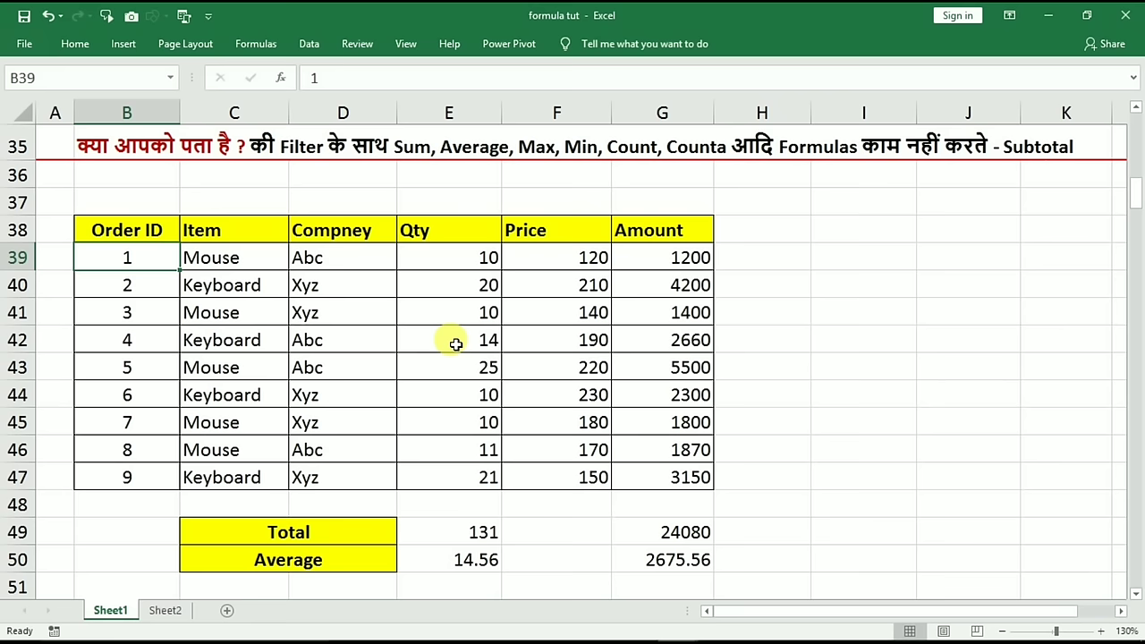
left_click(233, 226)
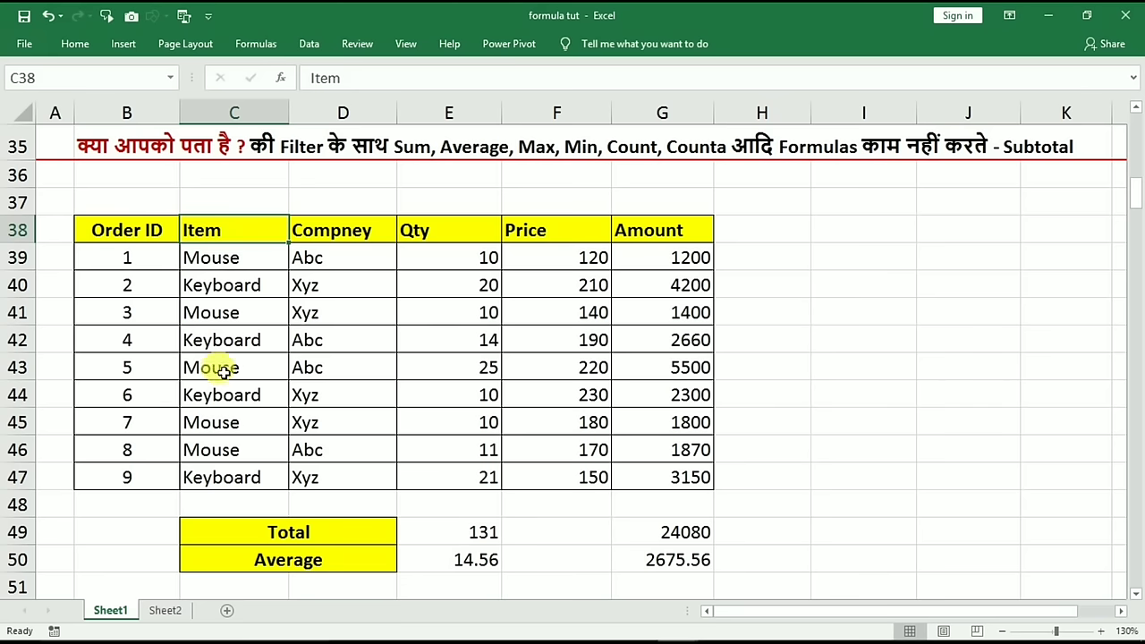
left_click_drag(445, 254, 447, 477)
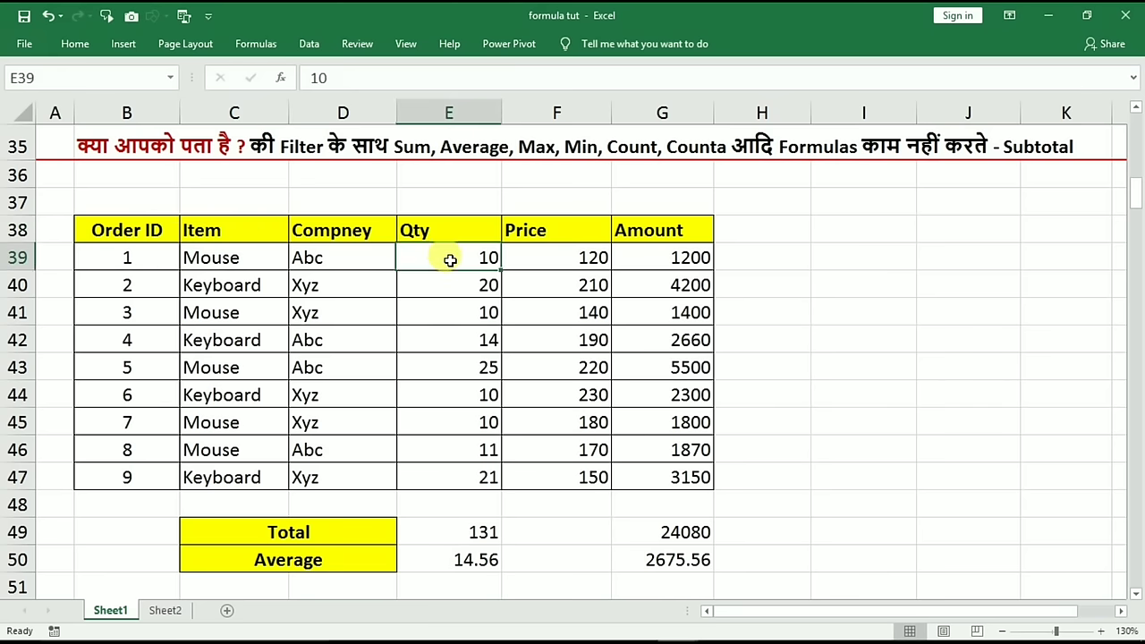
left_click(440, 542)
left_click_drag(439, 546, 443, 559)
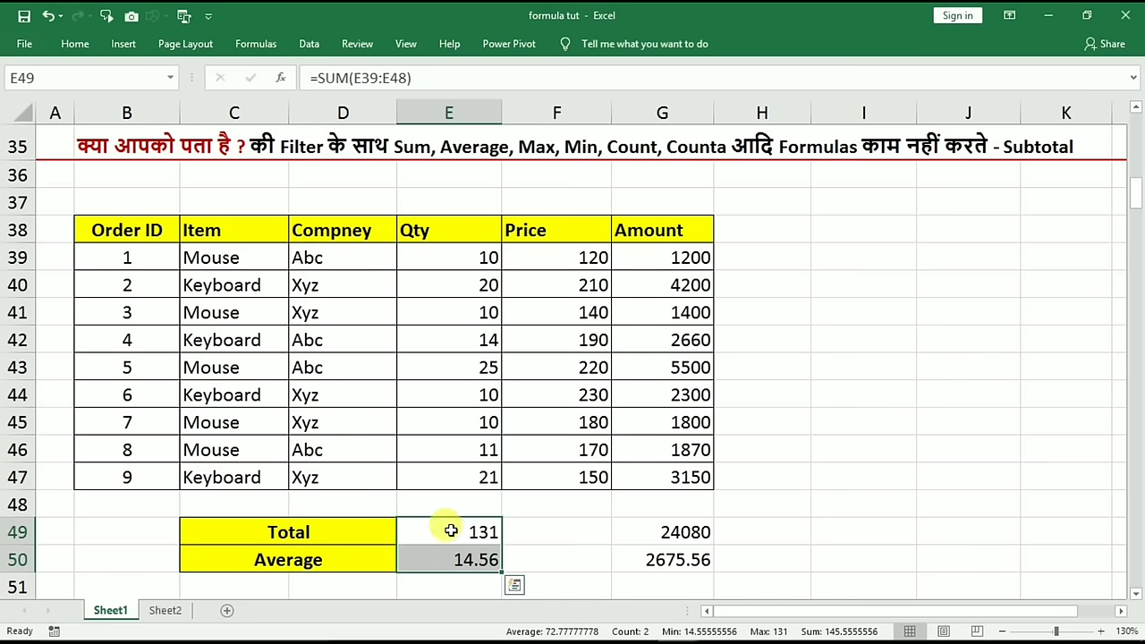
left_click(425, 528)
left_click(438, 560)
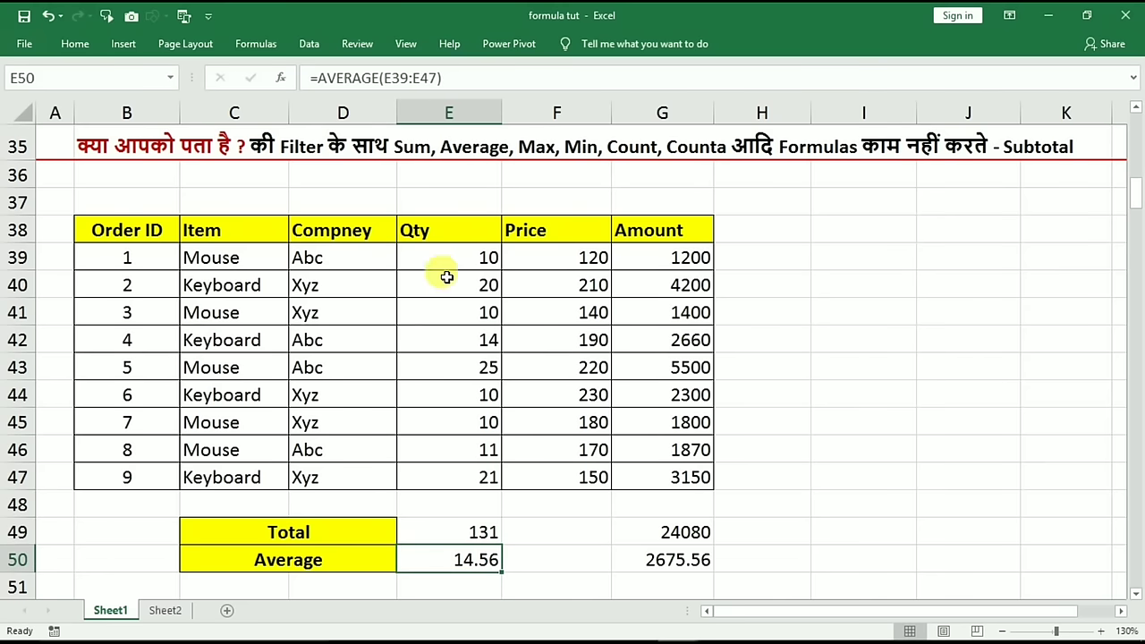
left_click(704, 529)
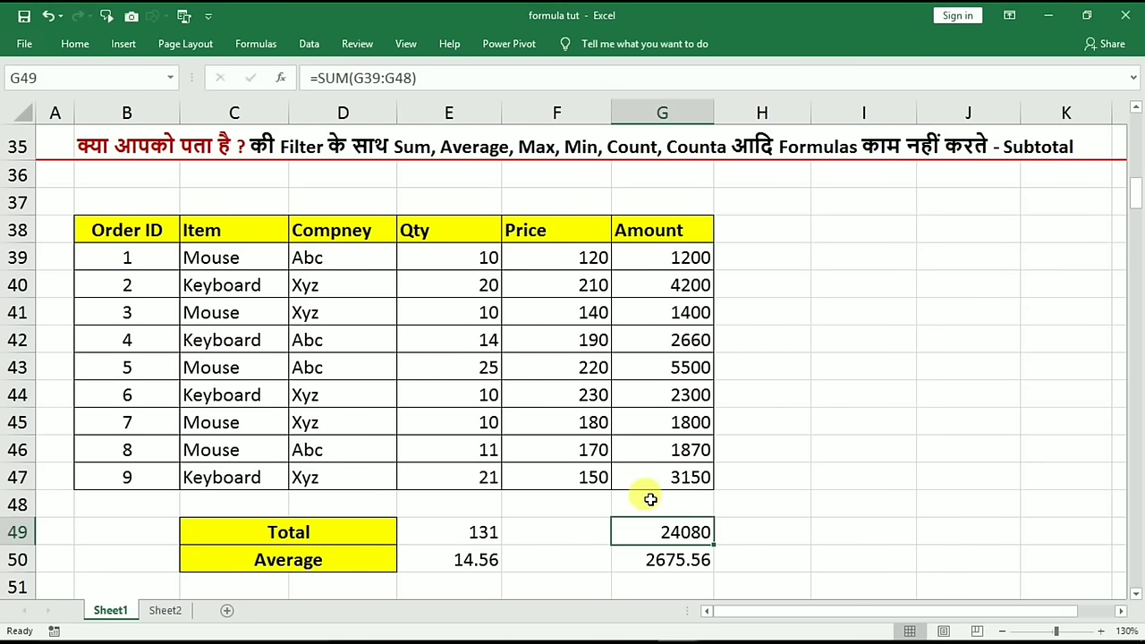
left_click(648, 562)
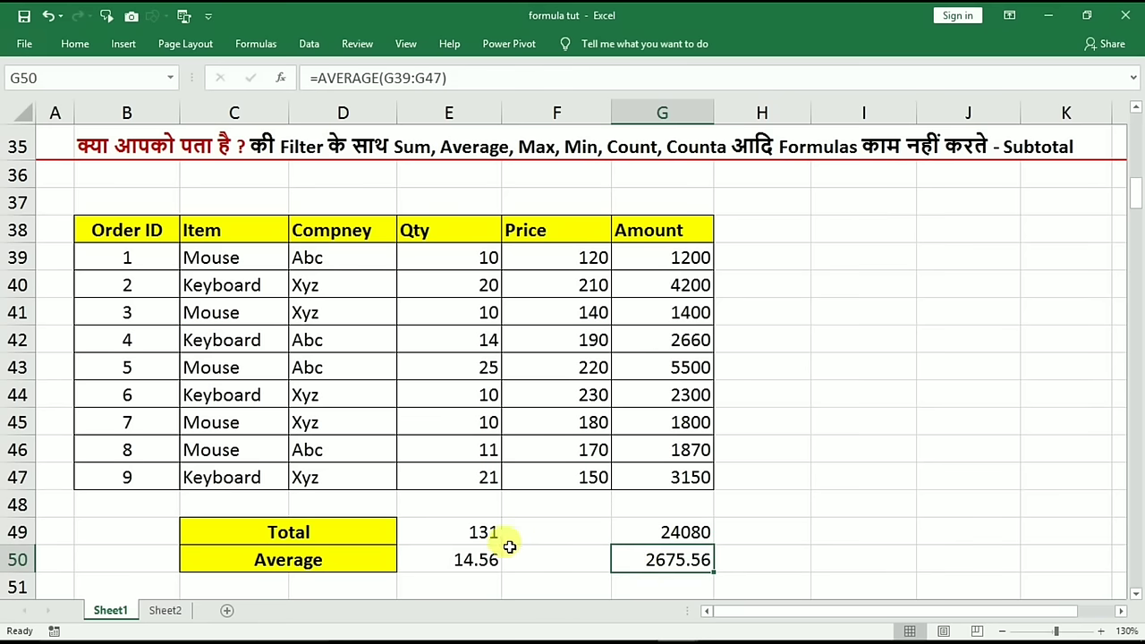
left_click(327, 237)
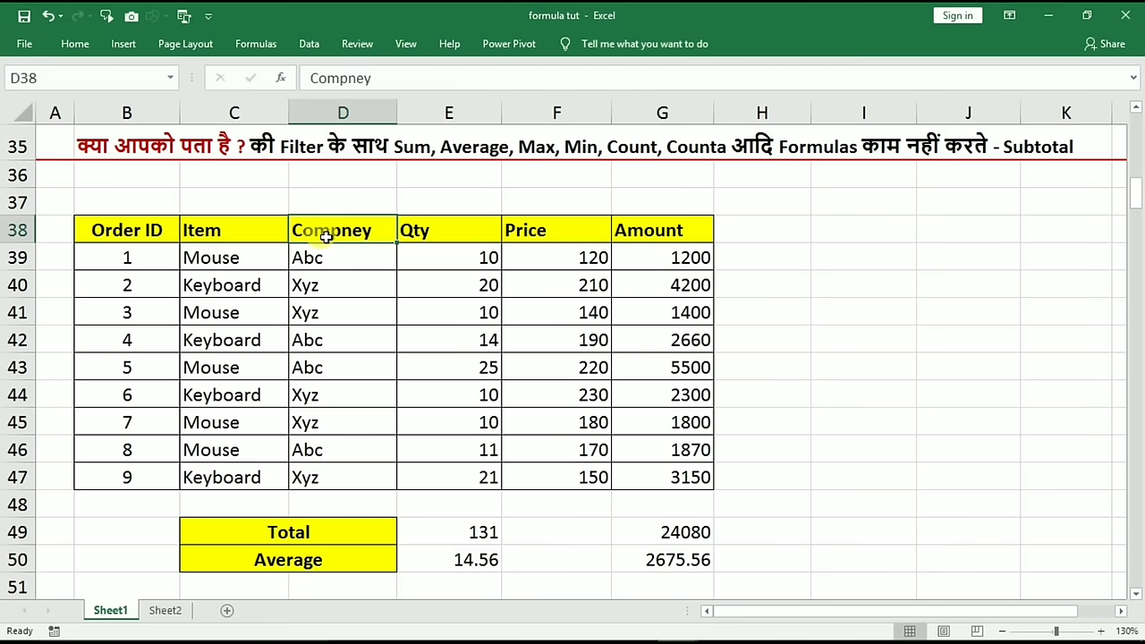
left_click(308, 44)
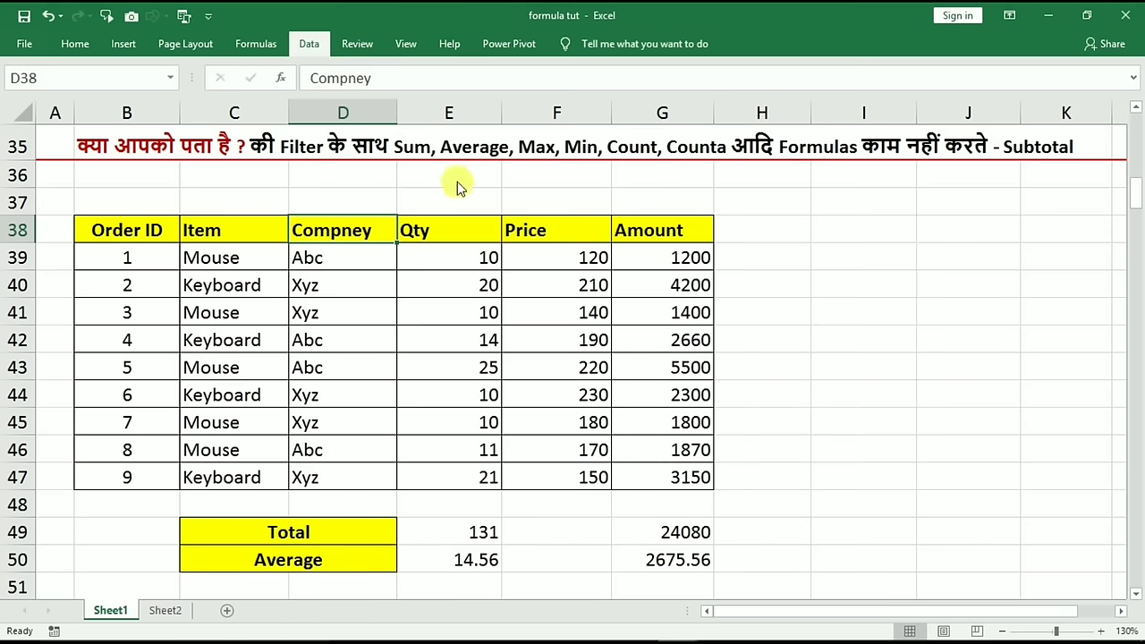
left_click(490, 79)
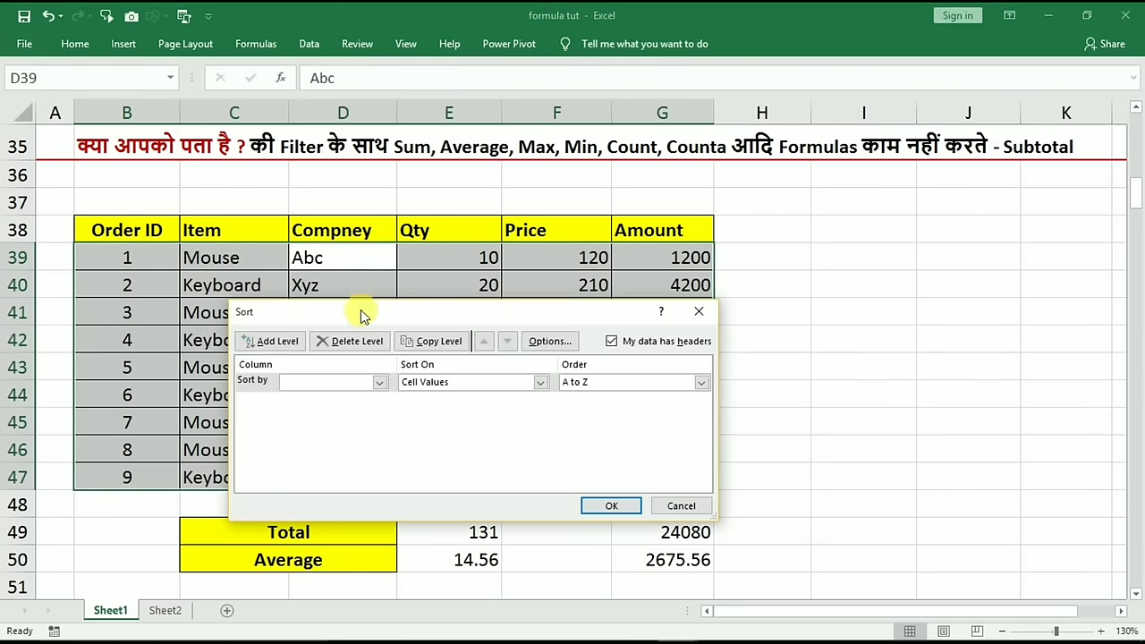
left_click(708, 313)
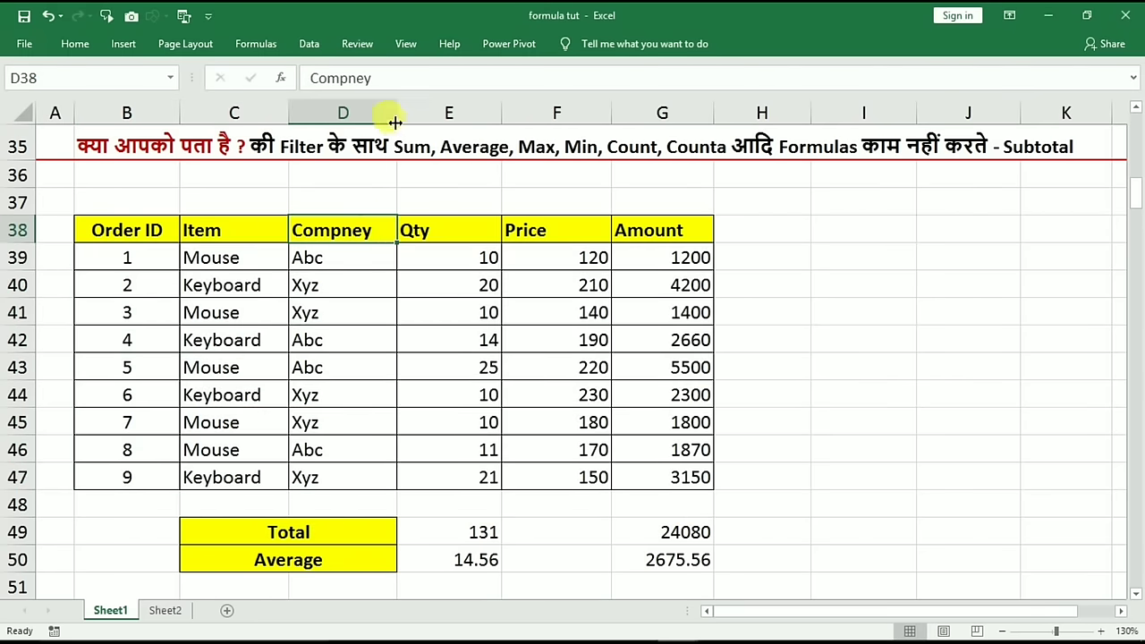
Turn on Data filters for the order table headers
left_click(309, 44)
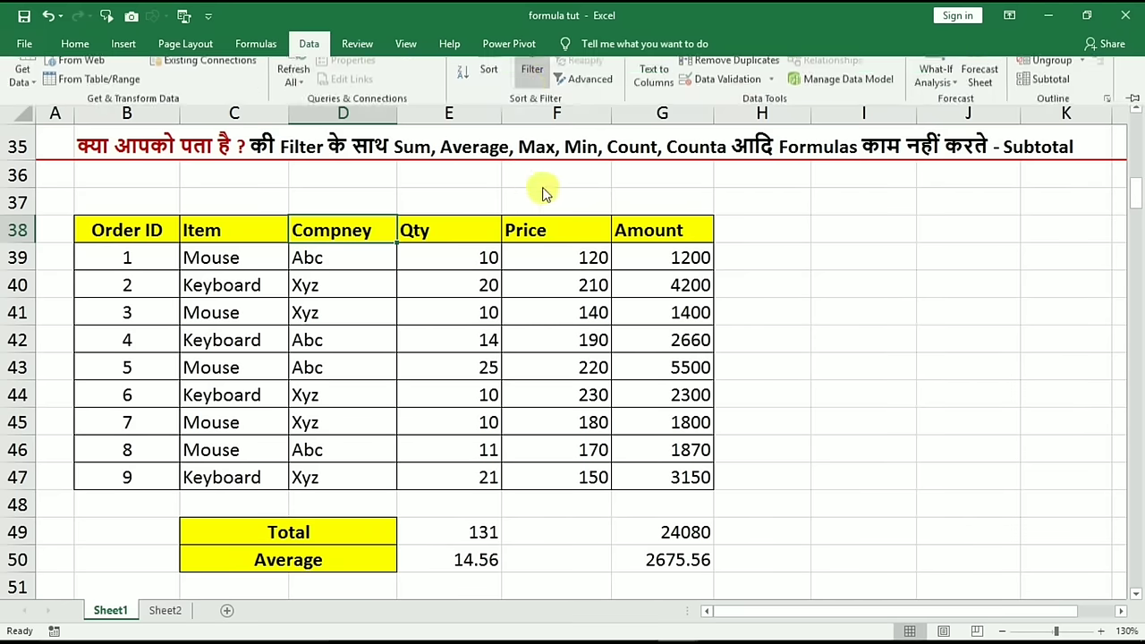
left_click(531, 83)
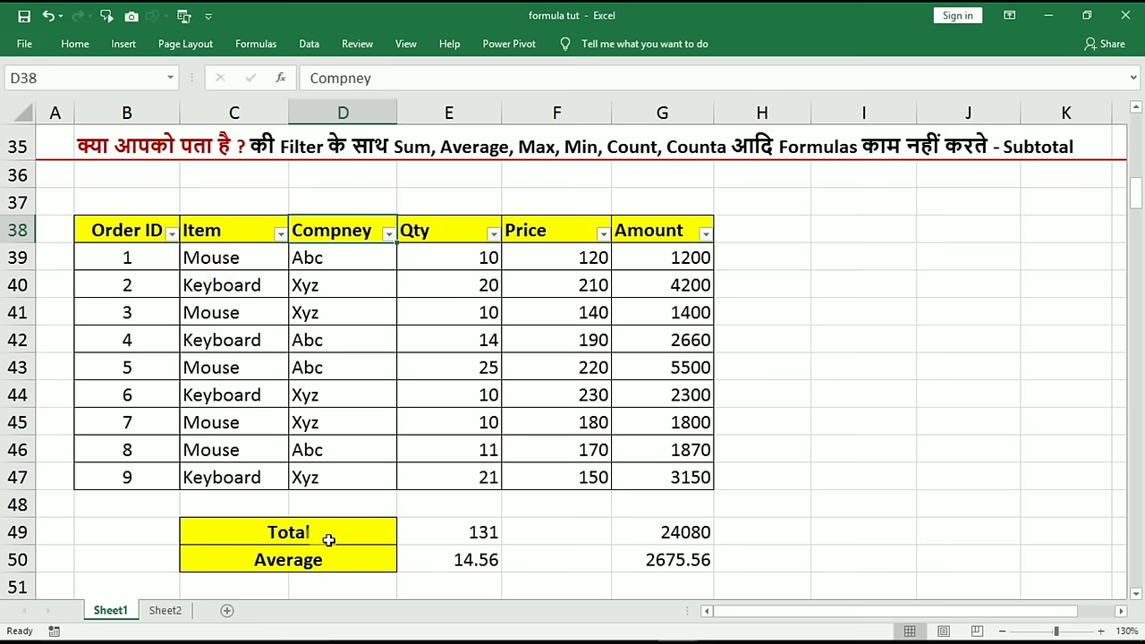
left_click(410, 535)
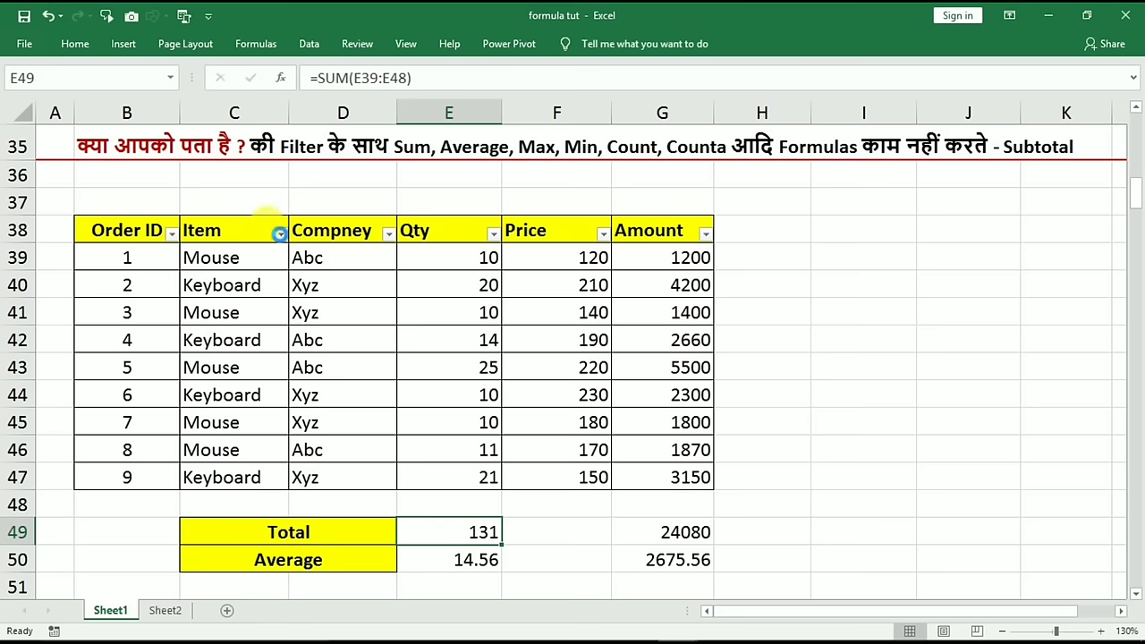
Filter the Item column to Mouse only; the Qty total still shows 131
left_click(279, 234)
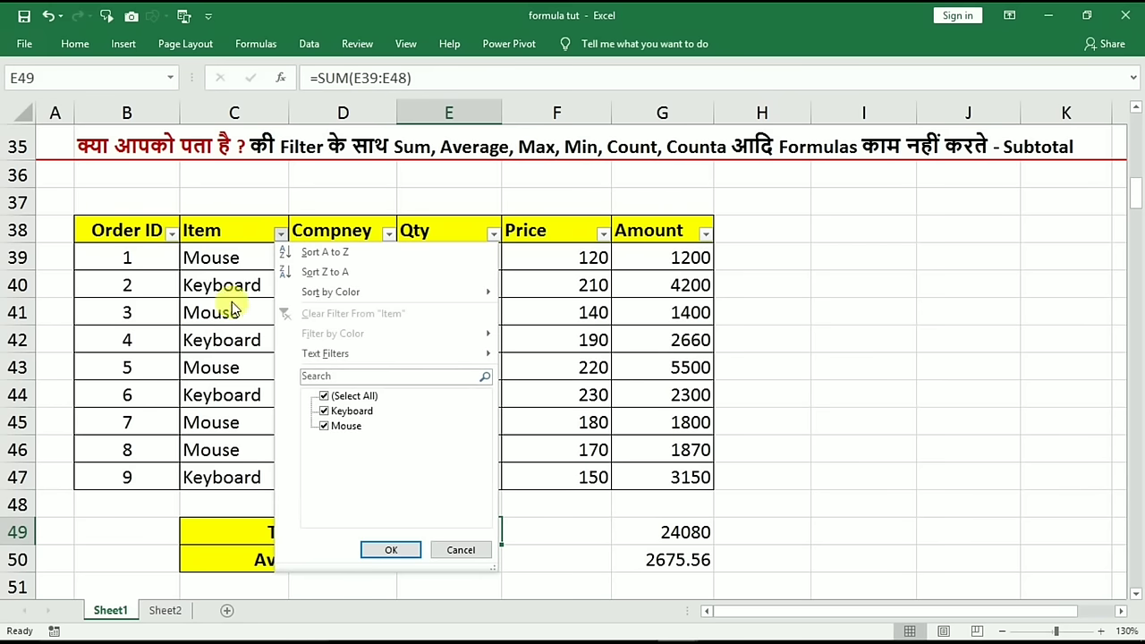
left_click(324, 426)
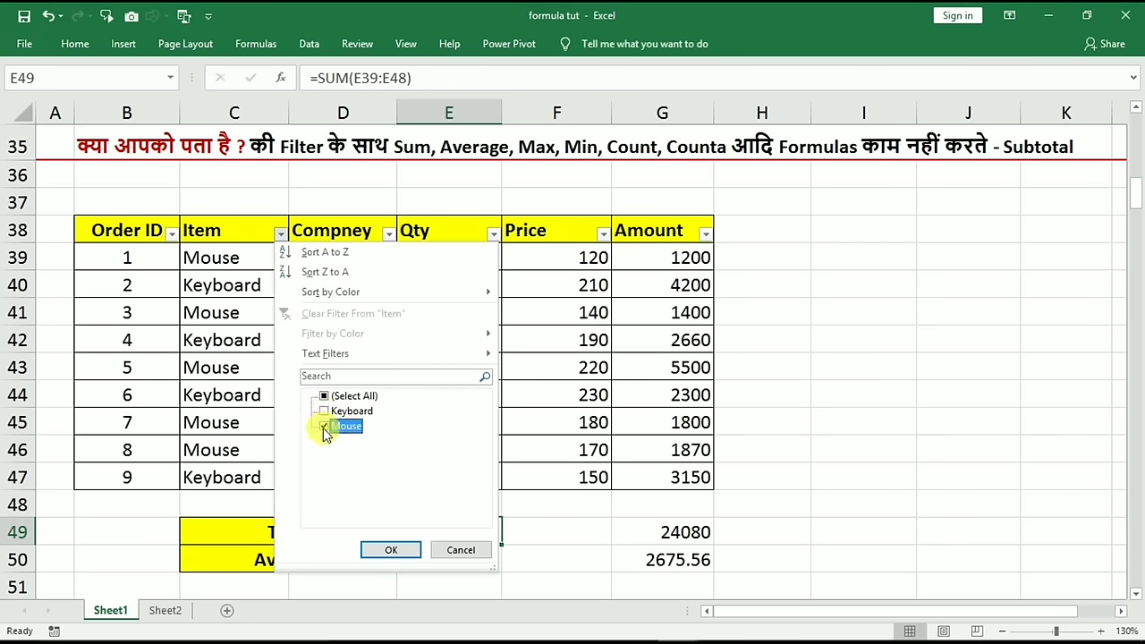
left_click(385, 551)
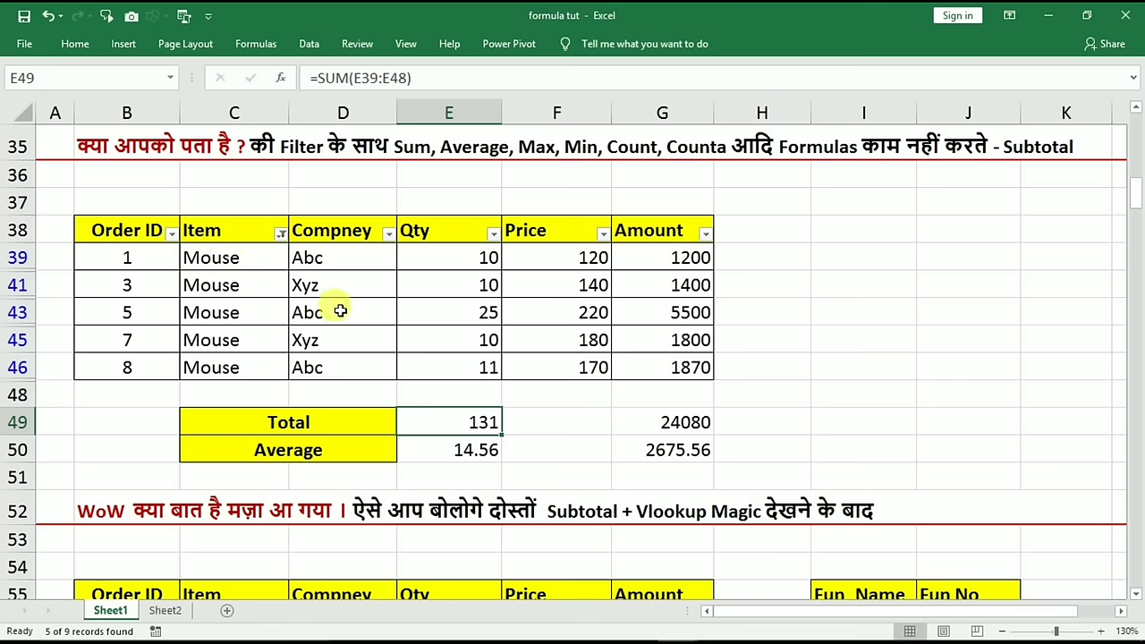
double_click(444, 422)
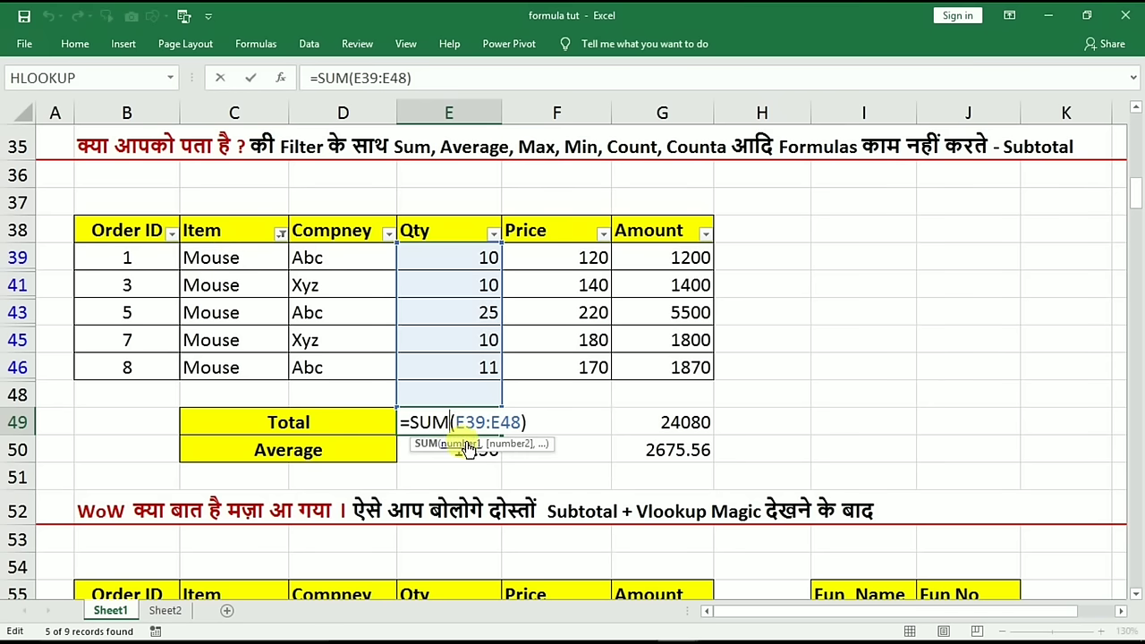
key("Return")
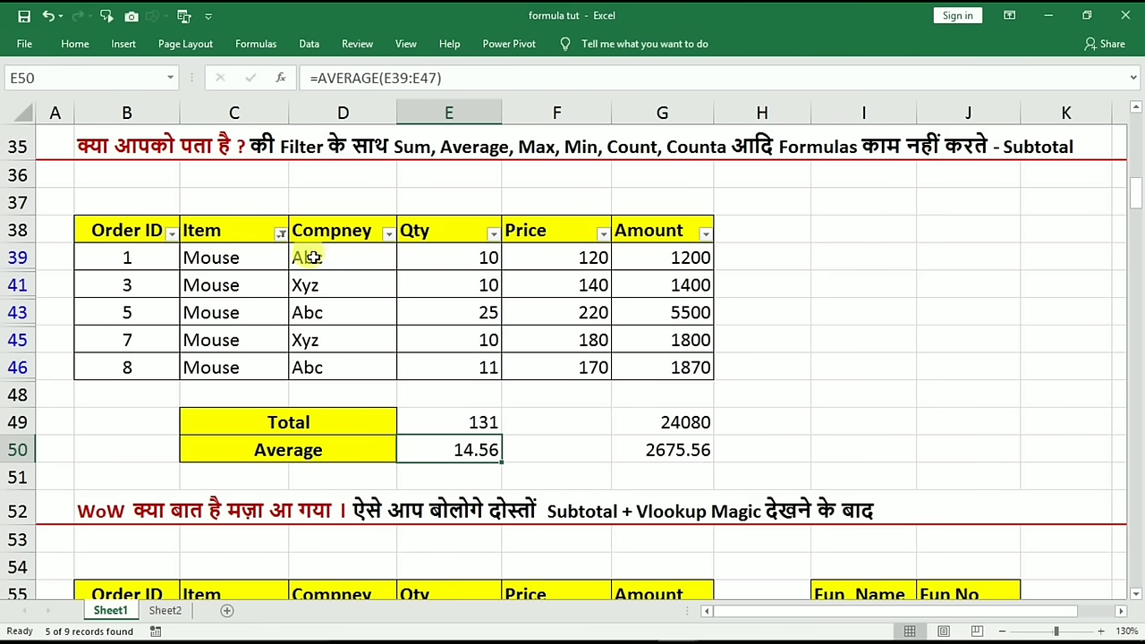
Clear the Item filter so all nine orders show, and select results E49:G50
left_click(281, 233)
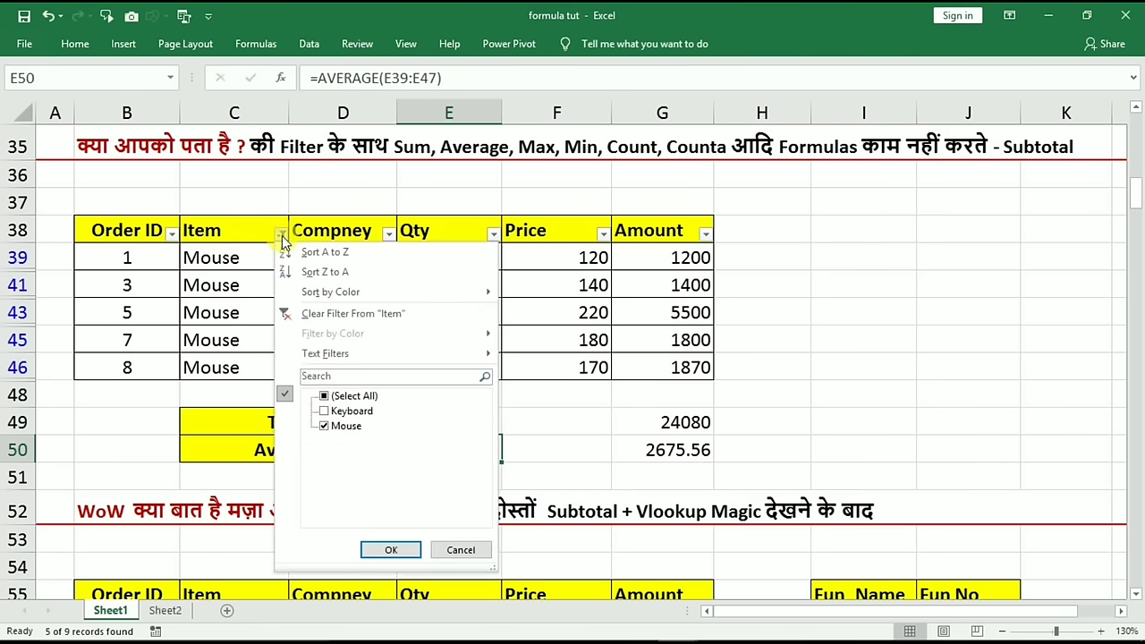
left_click(325, 396)
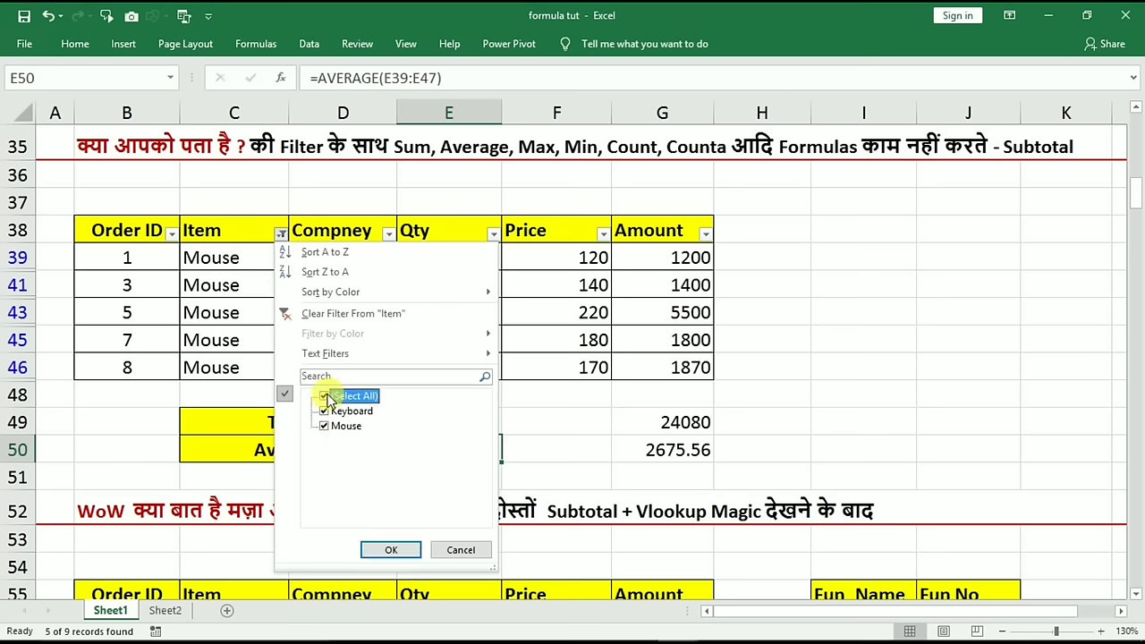
left_click(387, 549)
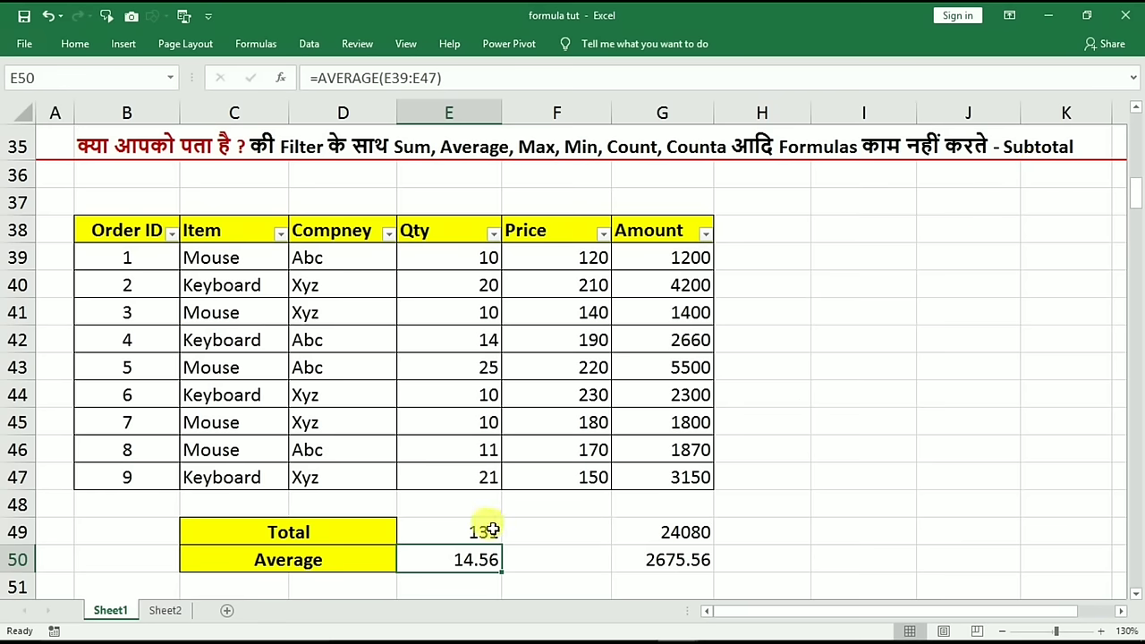
left_click_drag(483, 531, 681, 562)
Clear the old results and enter =SUBTOTAL(9,E39:E47) in E49 for a Qty total of 131
key("Delete")
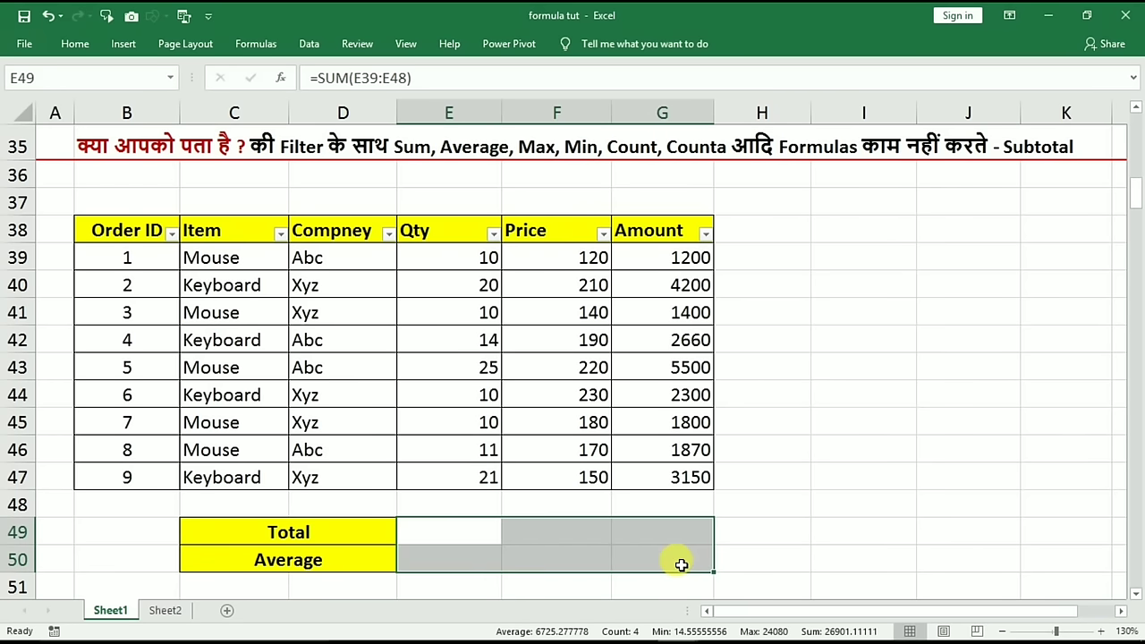
left_click(449, 532)
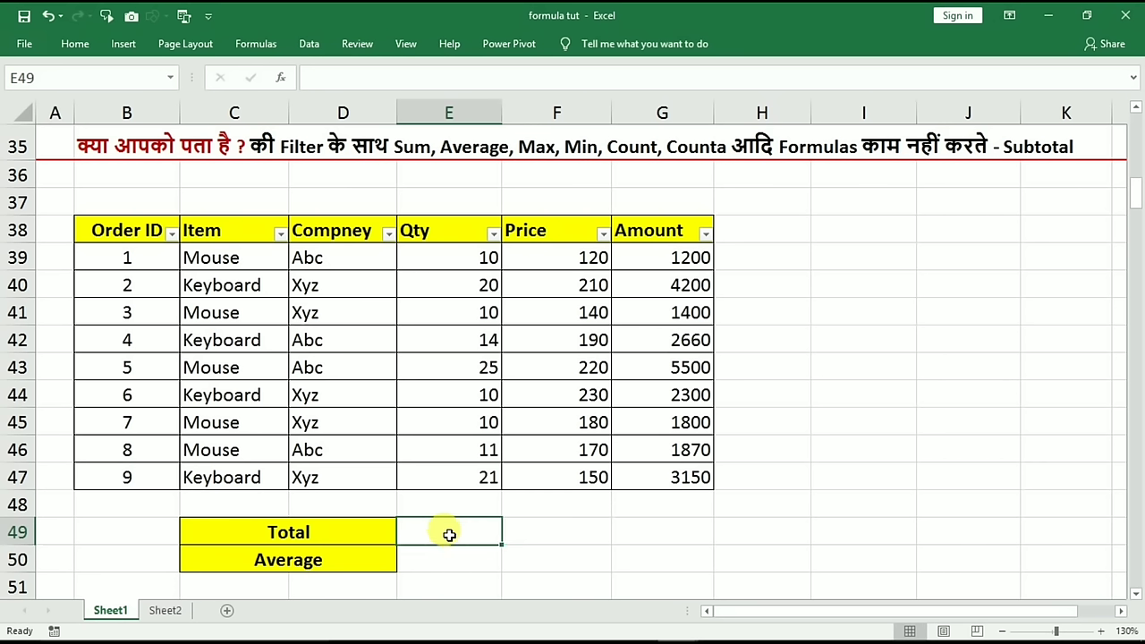
type("=")
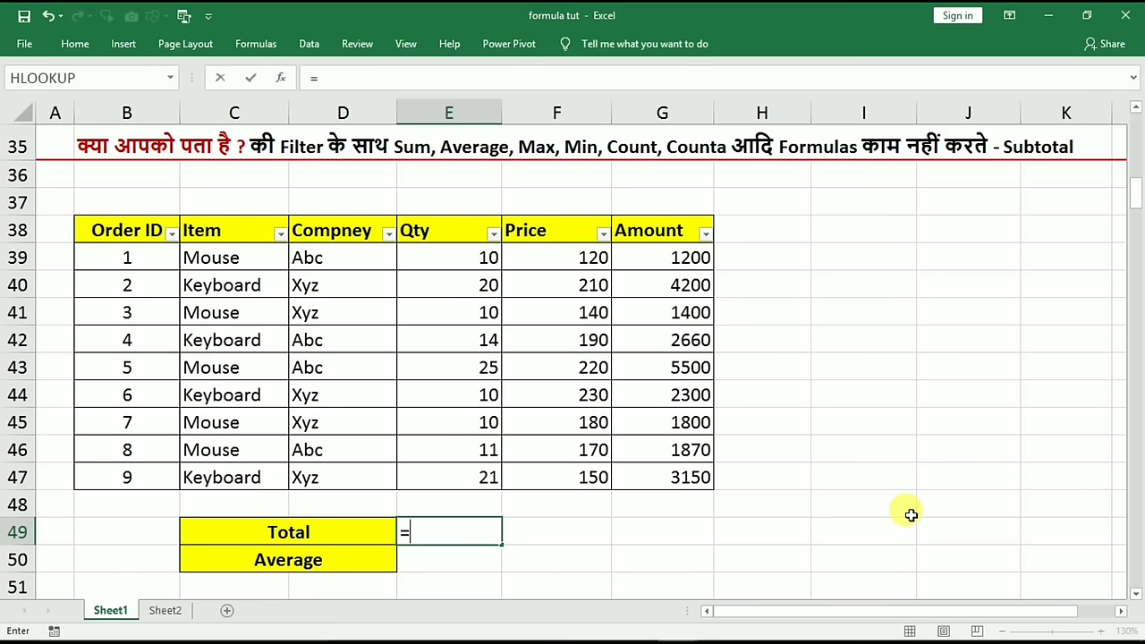
type("subto")
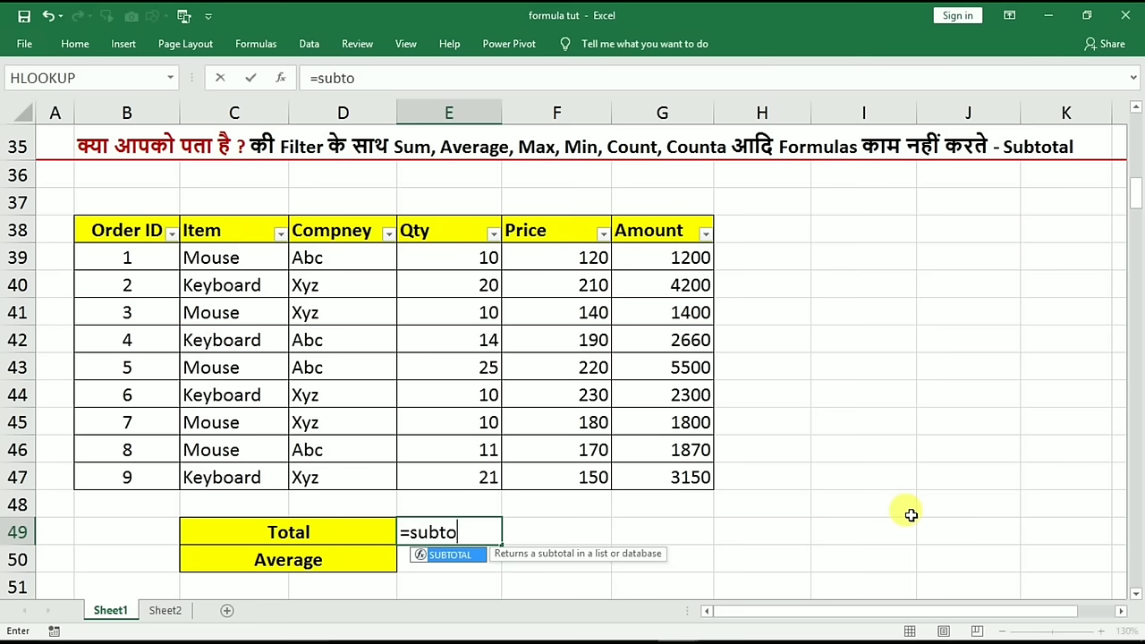
key("Tab")
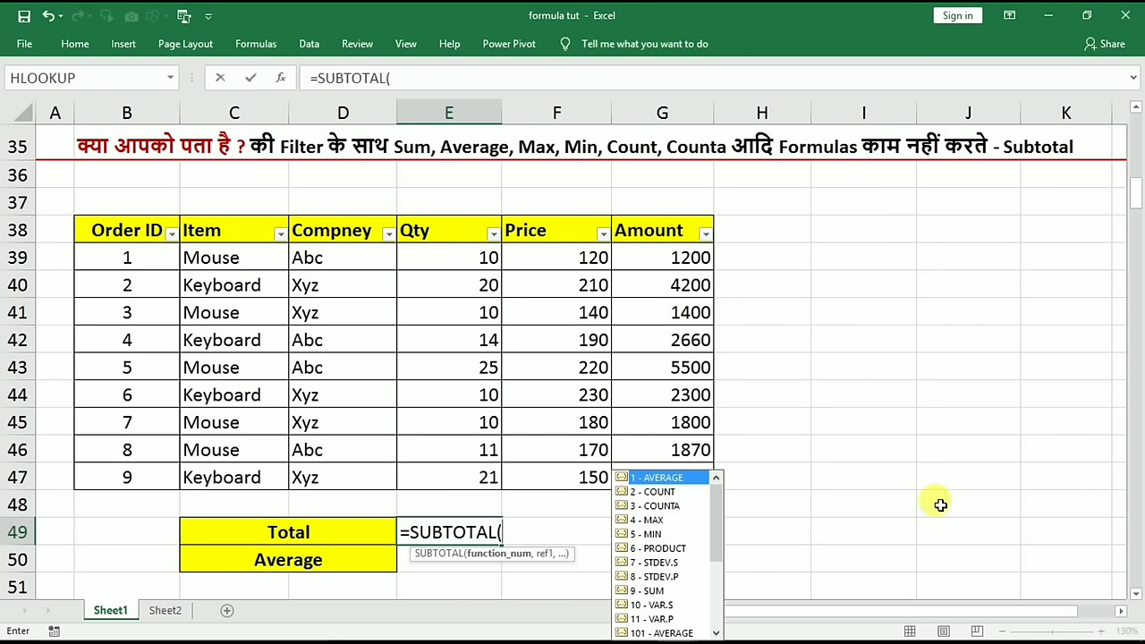
left_click(725, 562)
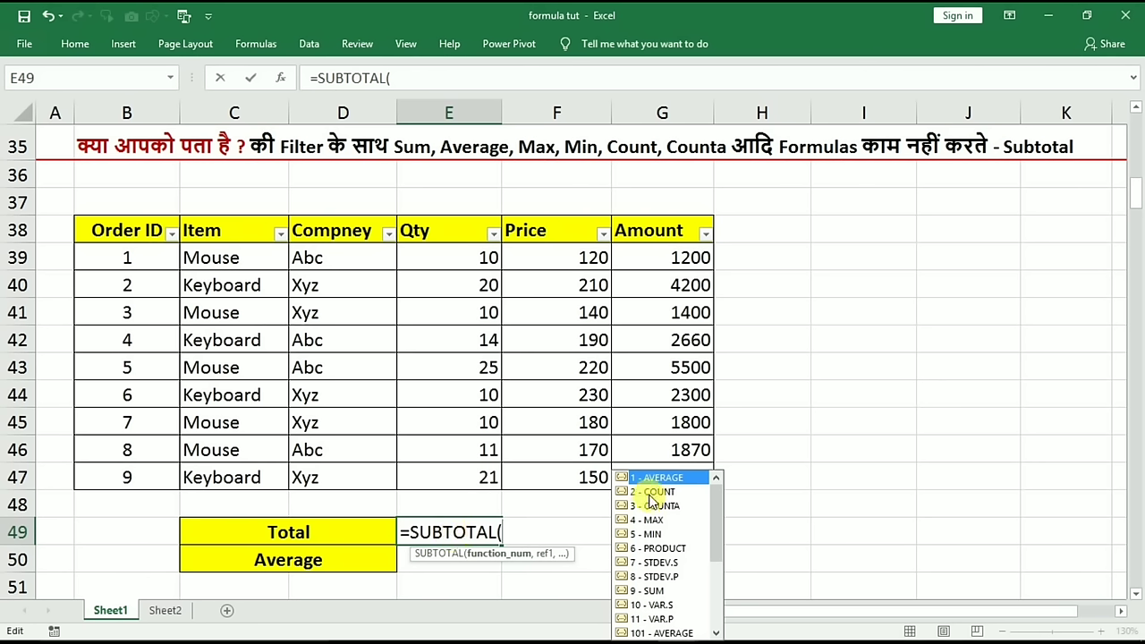
left_click(649, 592)
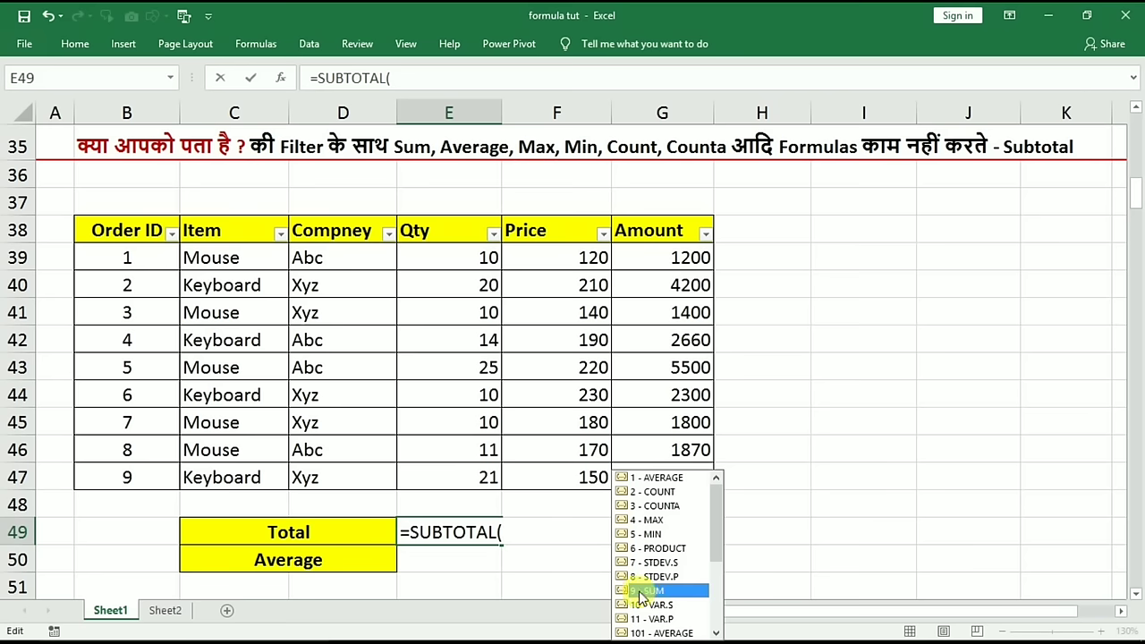
double_click(643, 595)
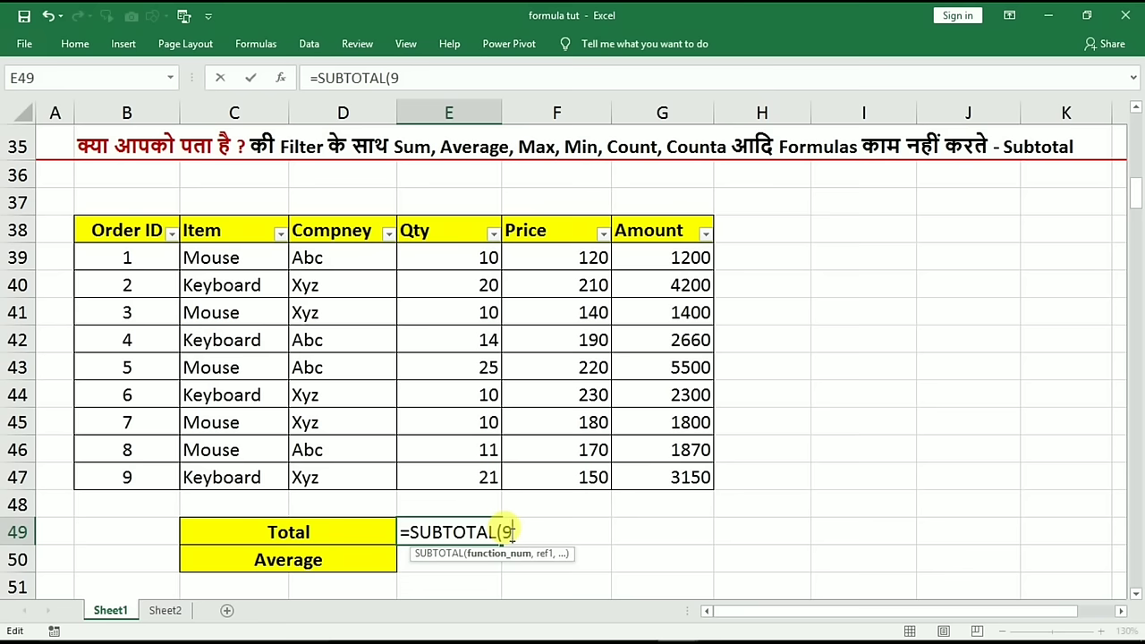
type(",")
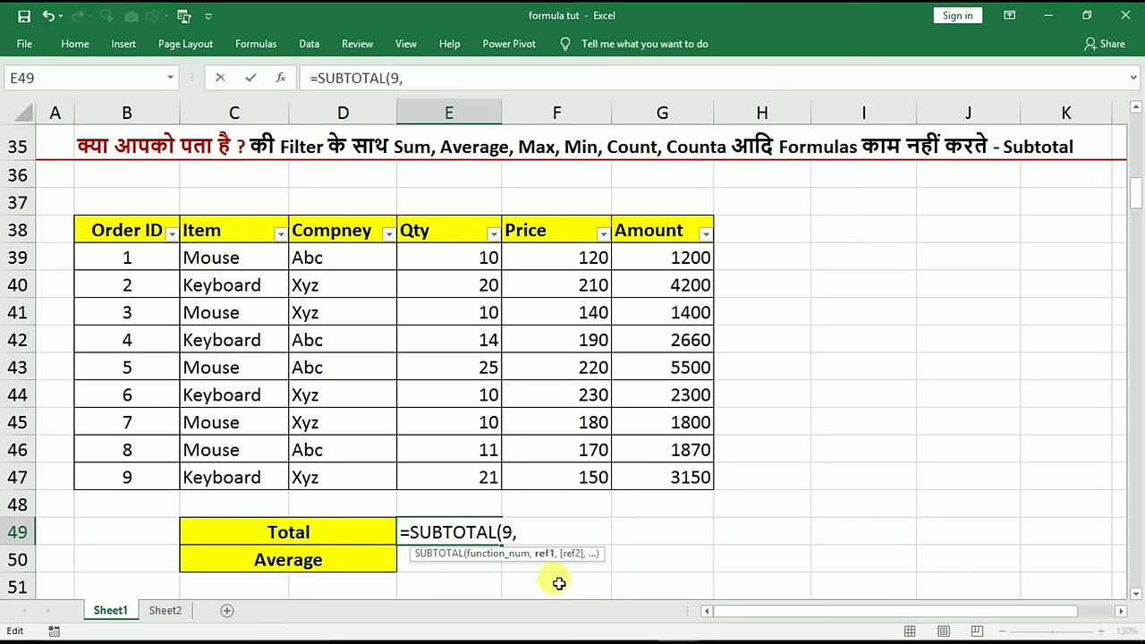
left_click_drag(456, 262, 450, 481)
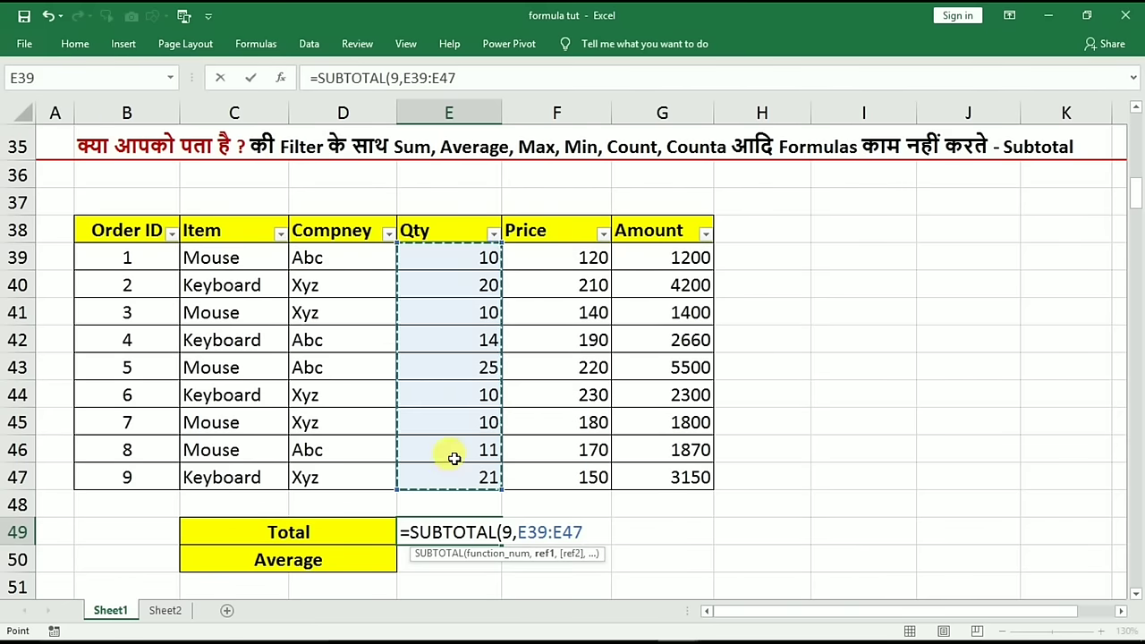
key("Return")
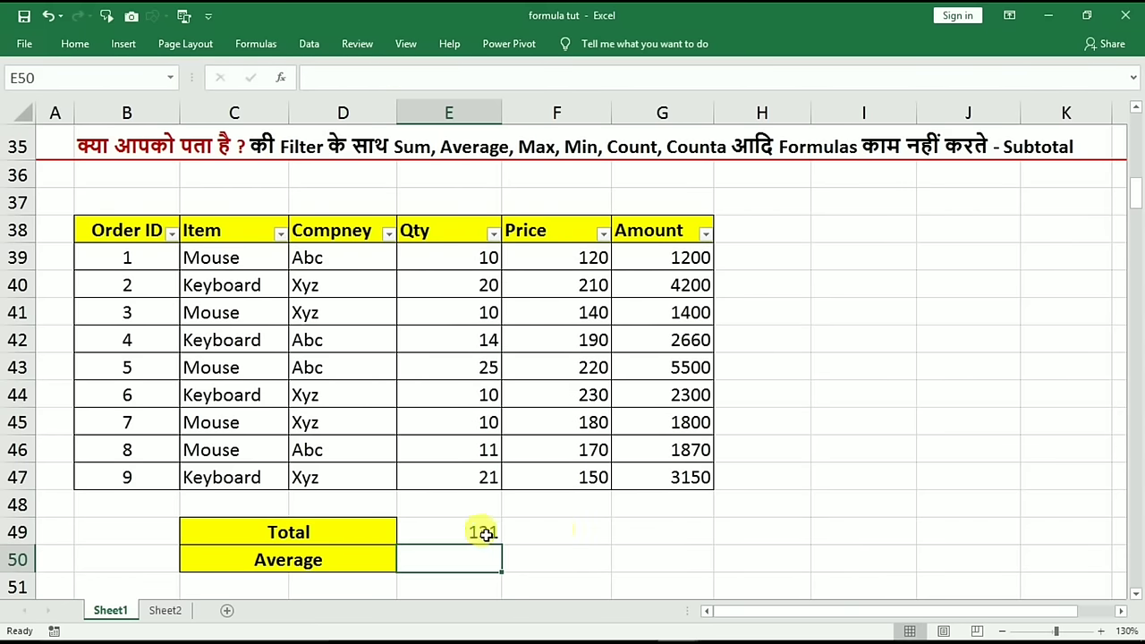
left_click(464, 534)
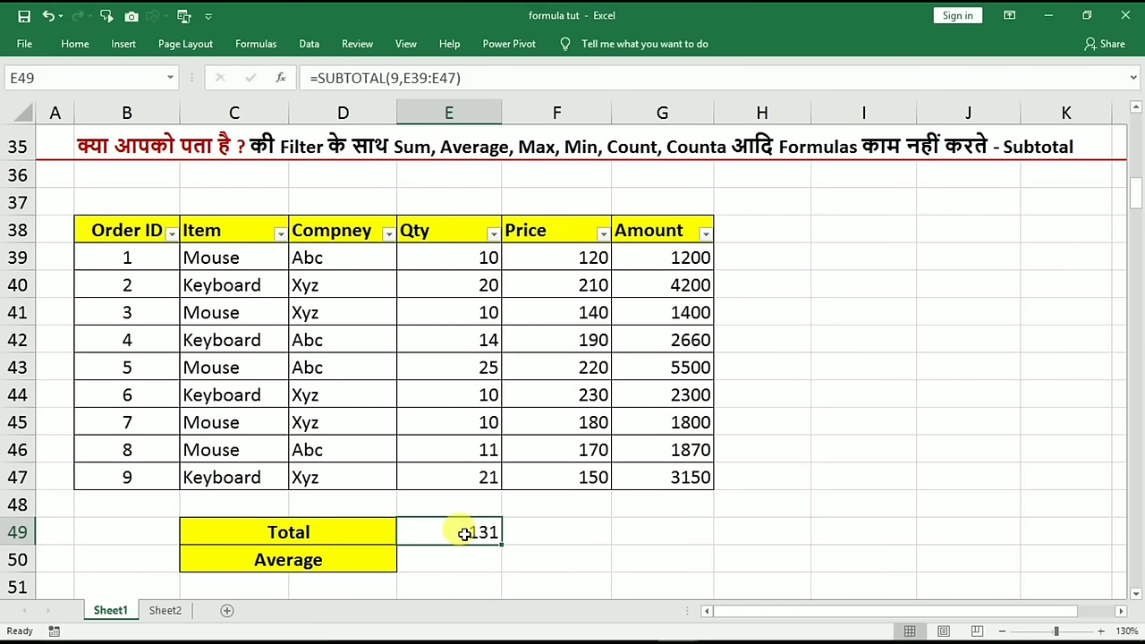
left_click(281, 234)
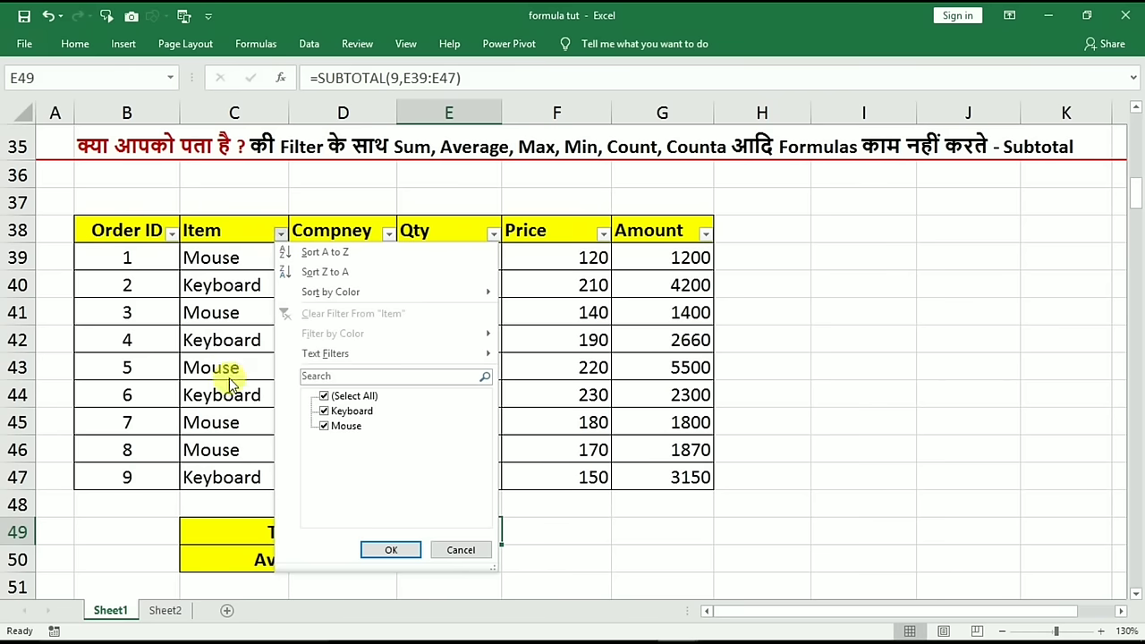
left_click(322, 397)
left_click(325, 427)
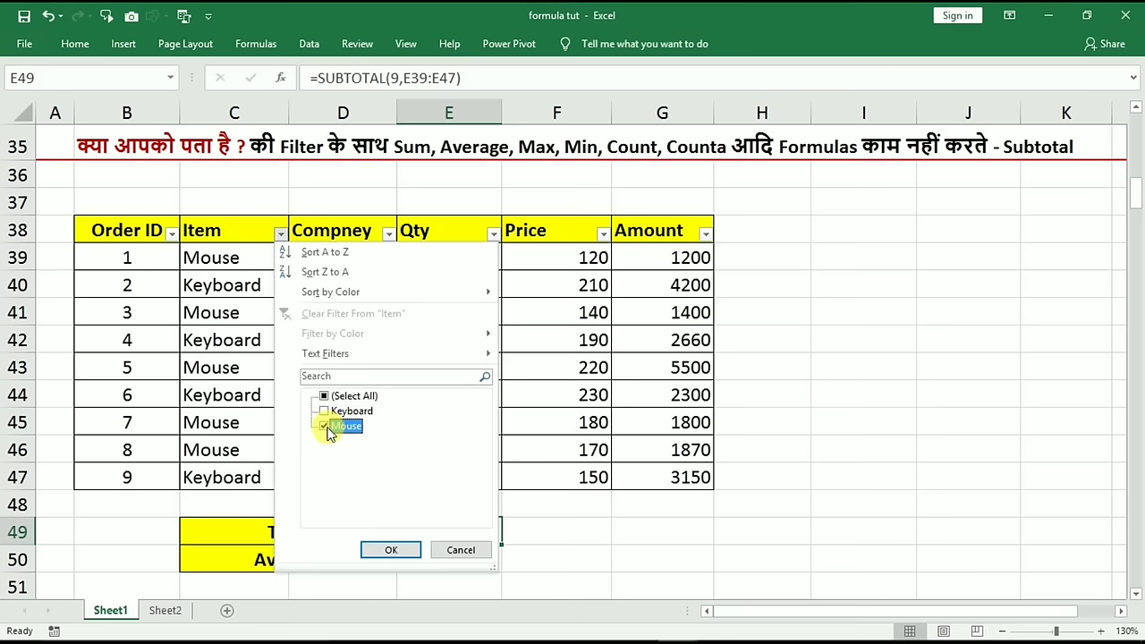
left_click(392, 550)
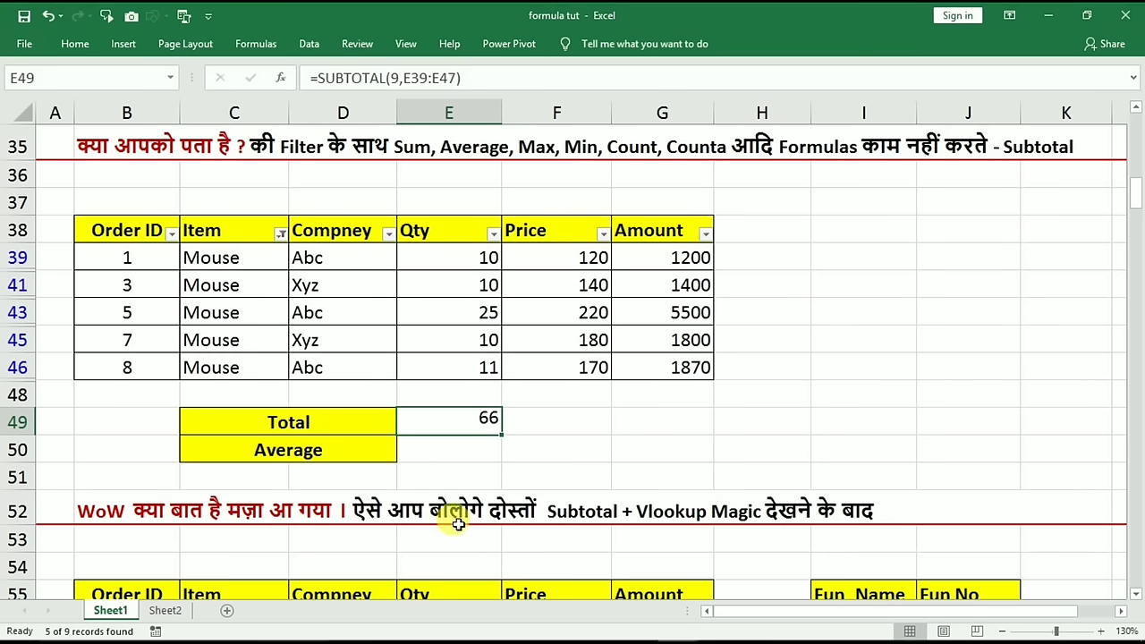
left_click_drag(447, 258, 435, 358)
left_click(435, 416)
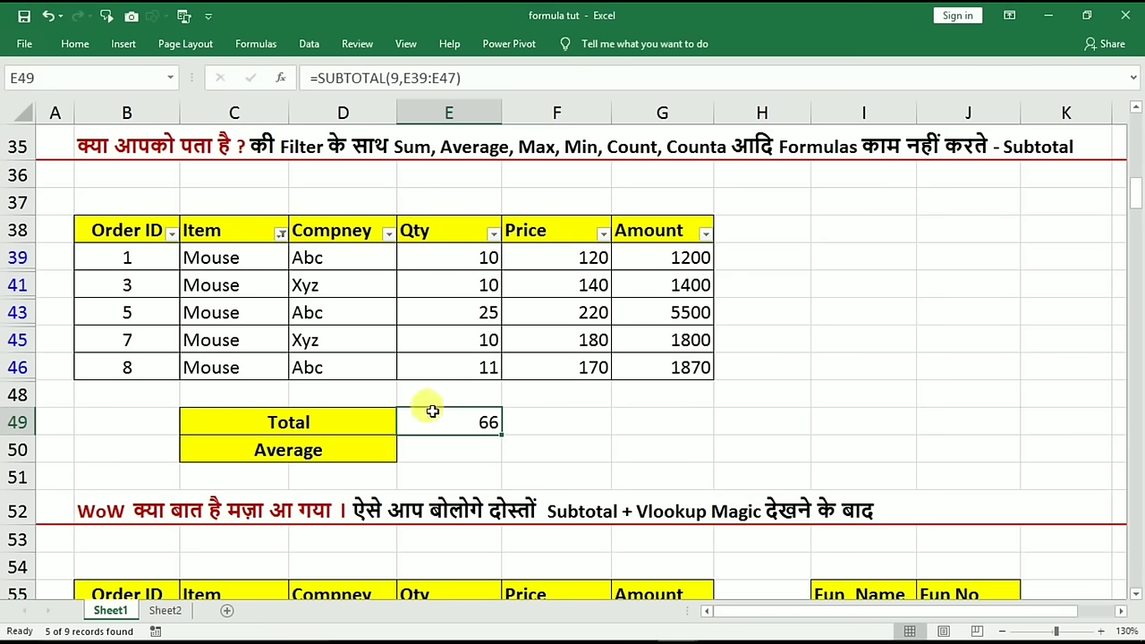
left_click(281, 234)
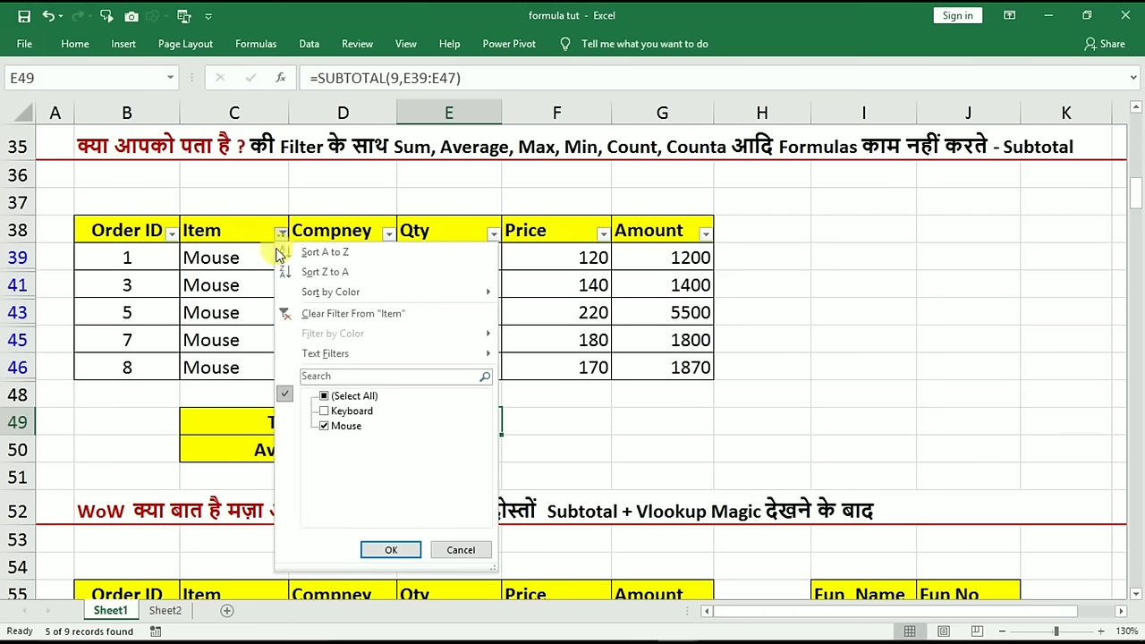
left_click(327, 399)
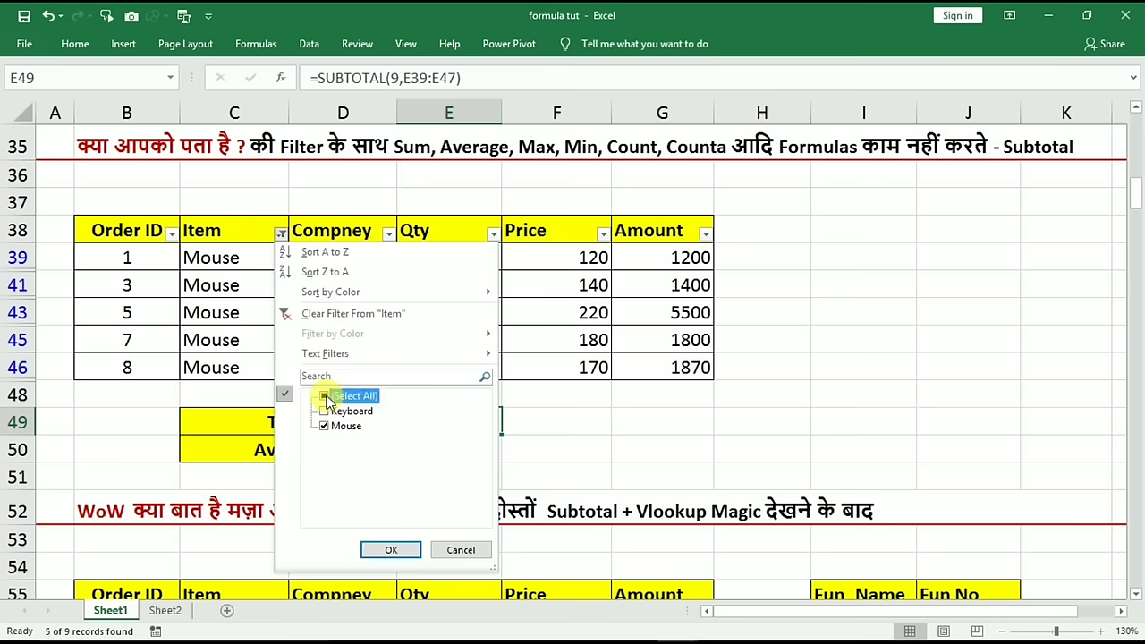
left_click(381, 549)
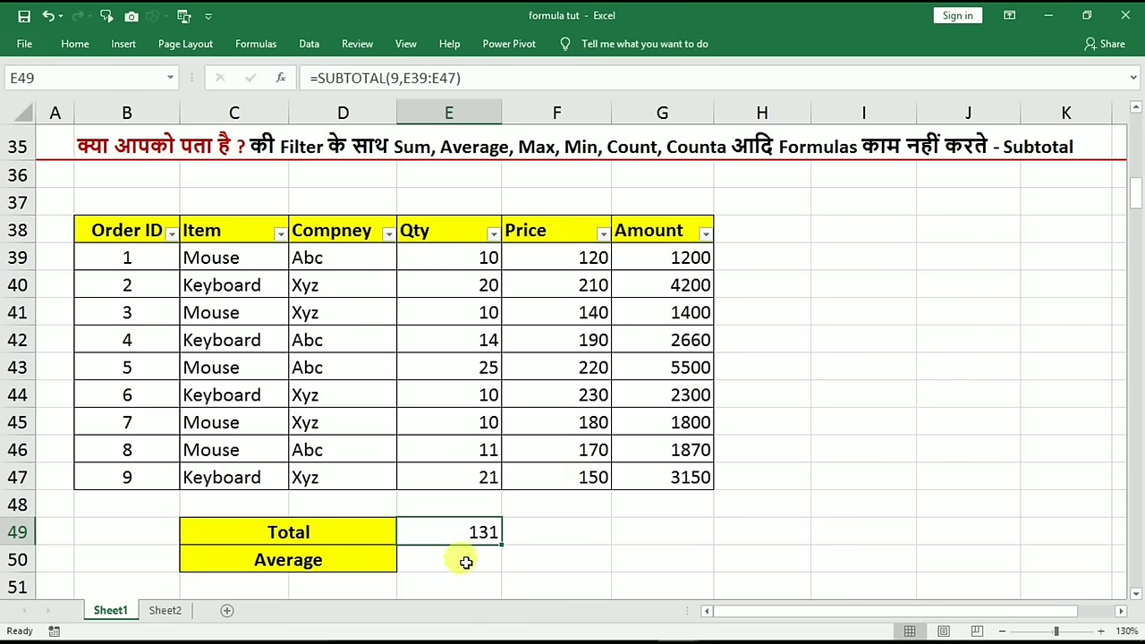
left_click(462, 560)
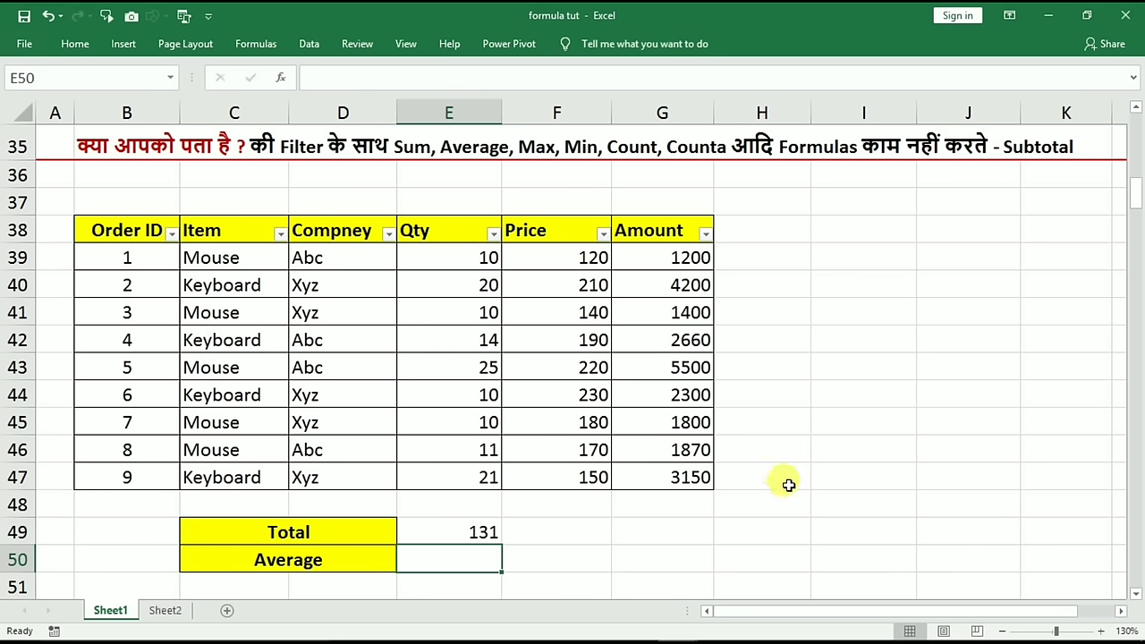
Enter =SUBTOTAL(1,E39:E47) in E50 to average the Qty values, giving 14.56
type("=")
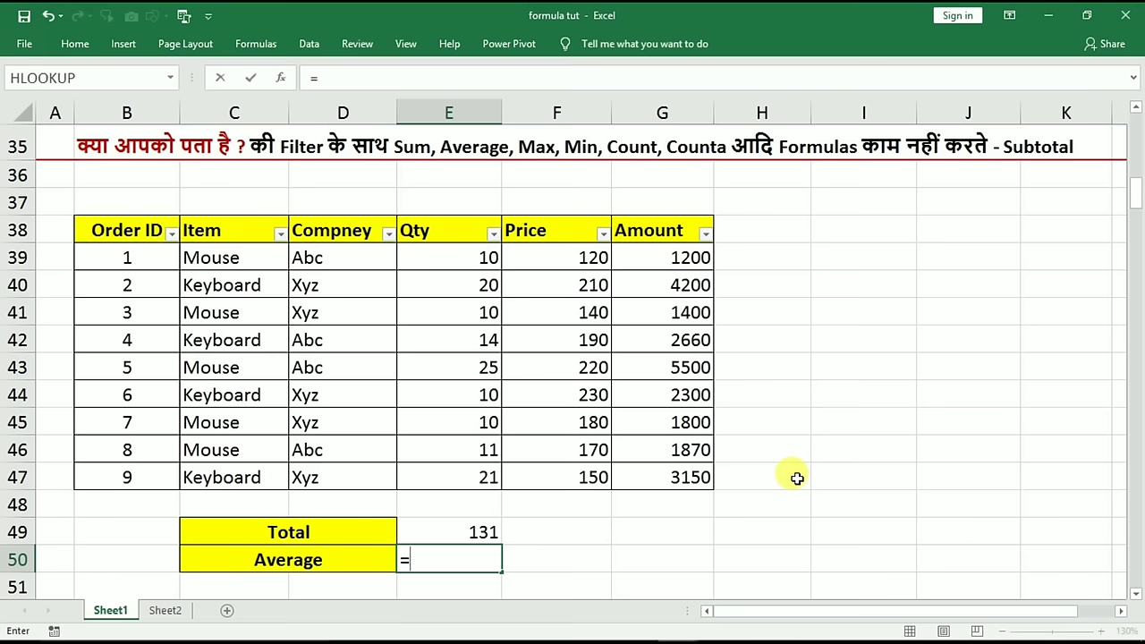
type("subto")
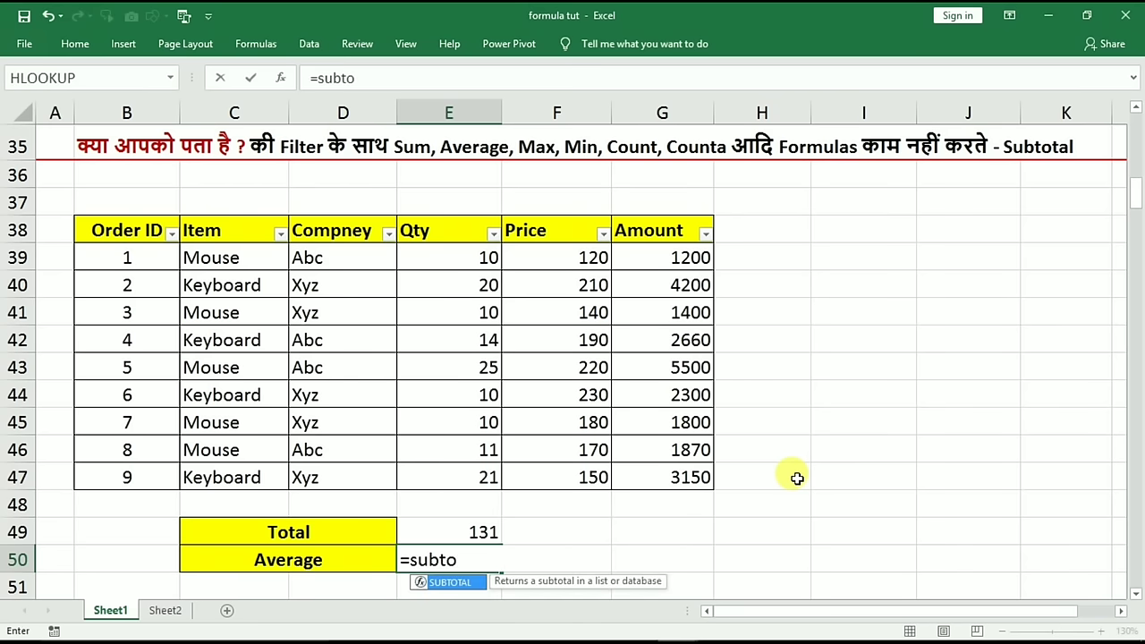
key("Tab")
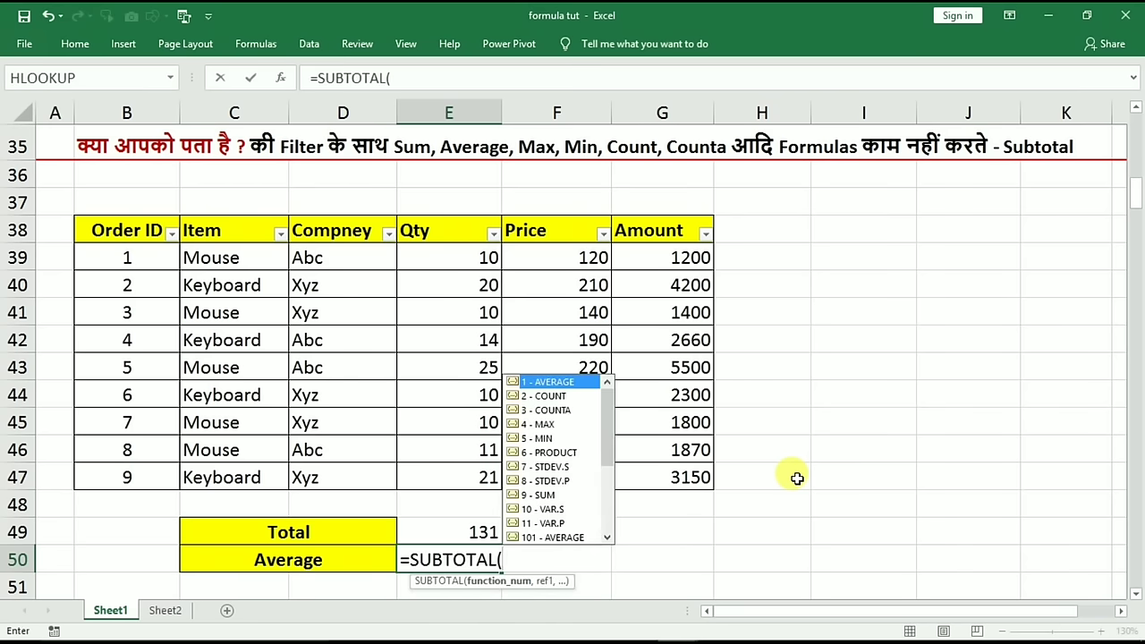
double_click(543, 384)
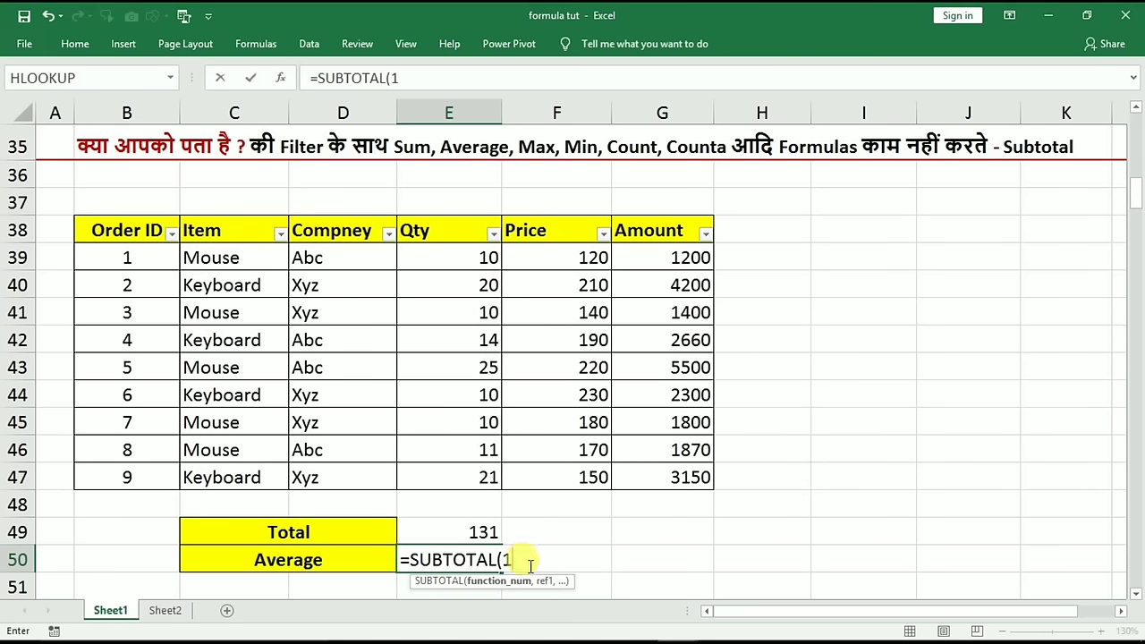
type(",")
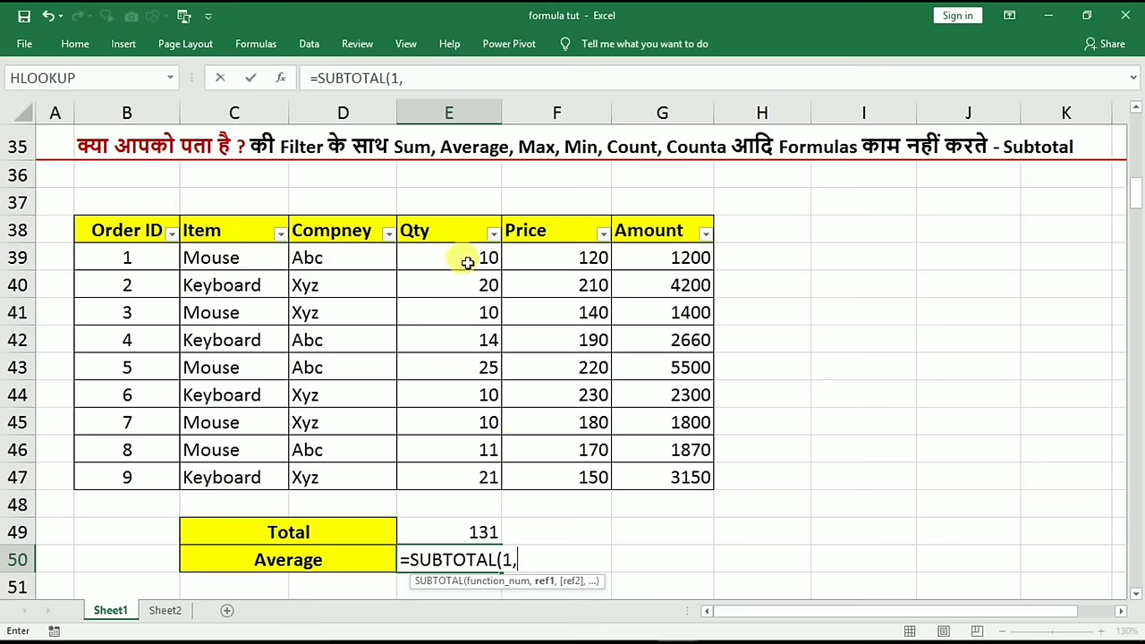
left_click_drag(465, 260, 460, 470)
key("Return")
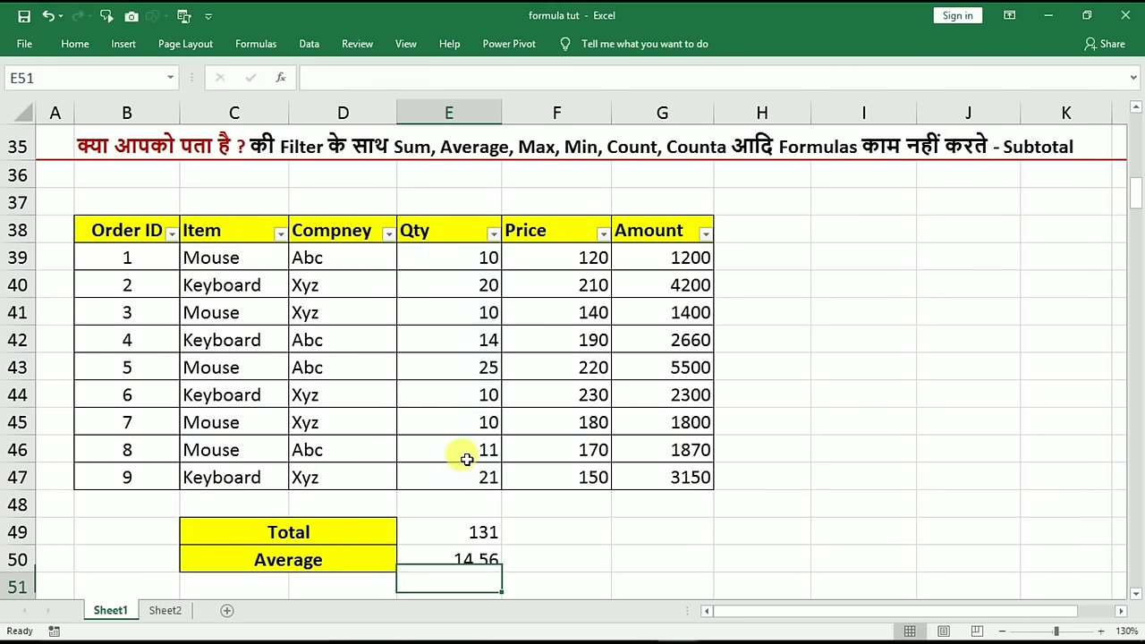
left_click(484, 564)
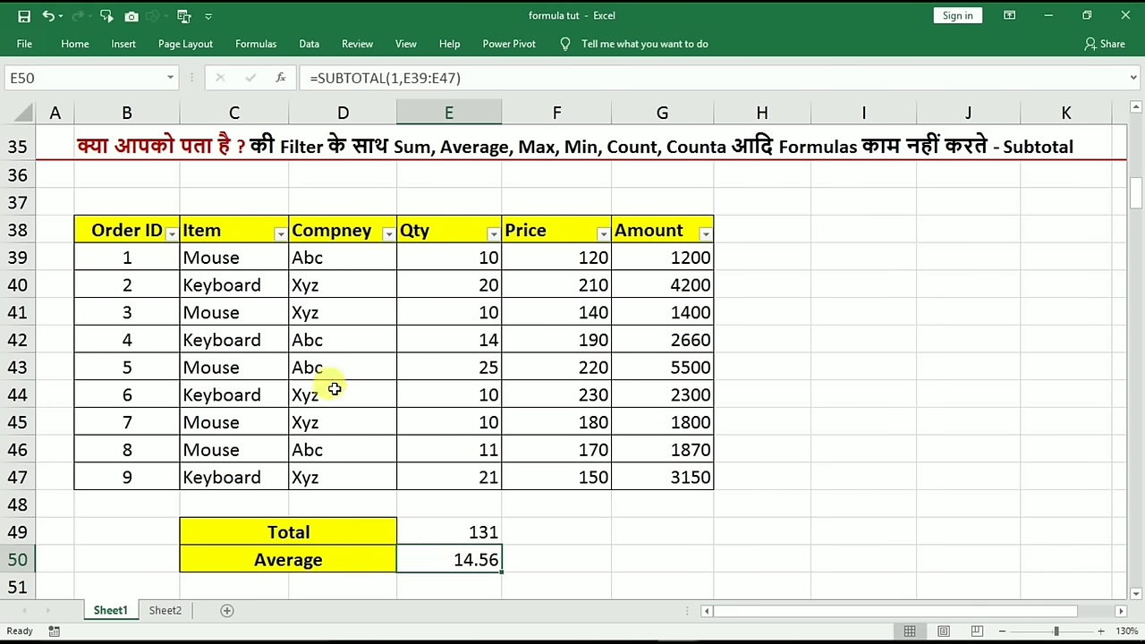
left_click(281, 234)
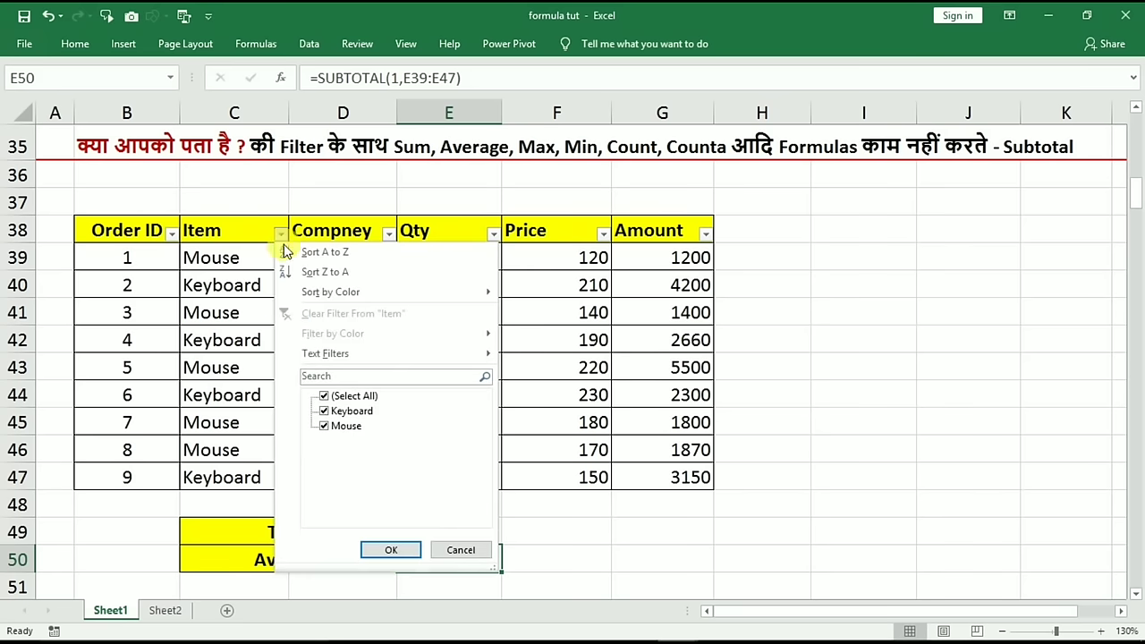
left_click(324, 426)
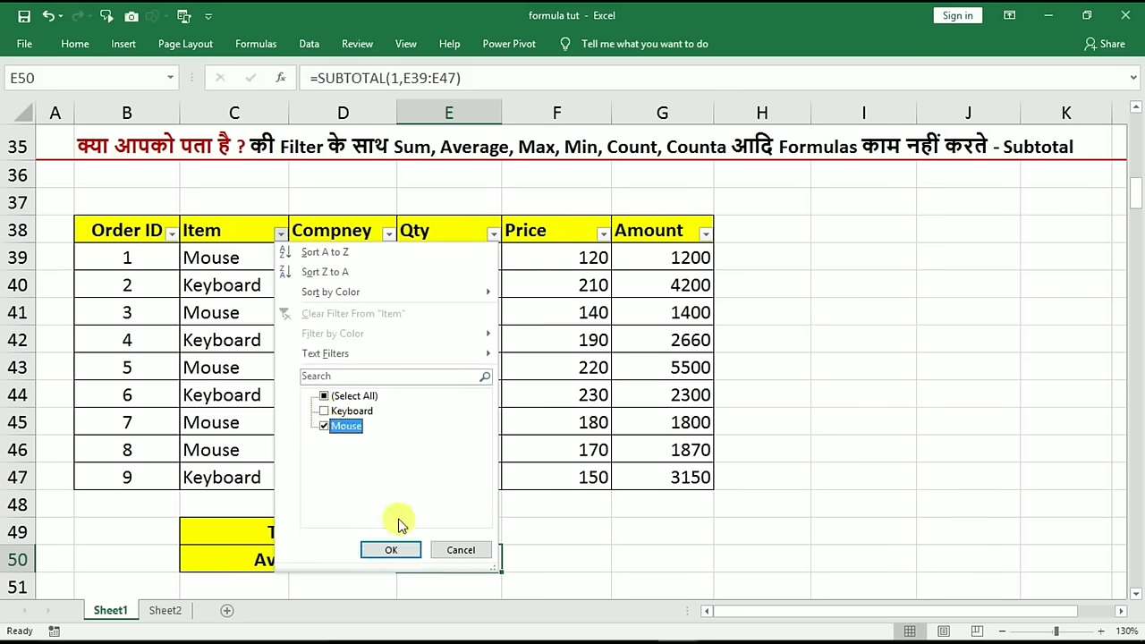
left_click(391, 550)
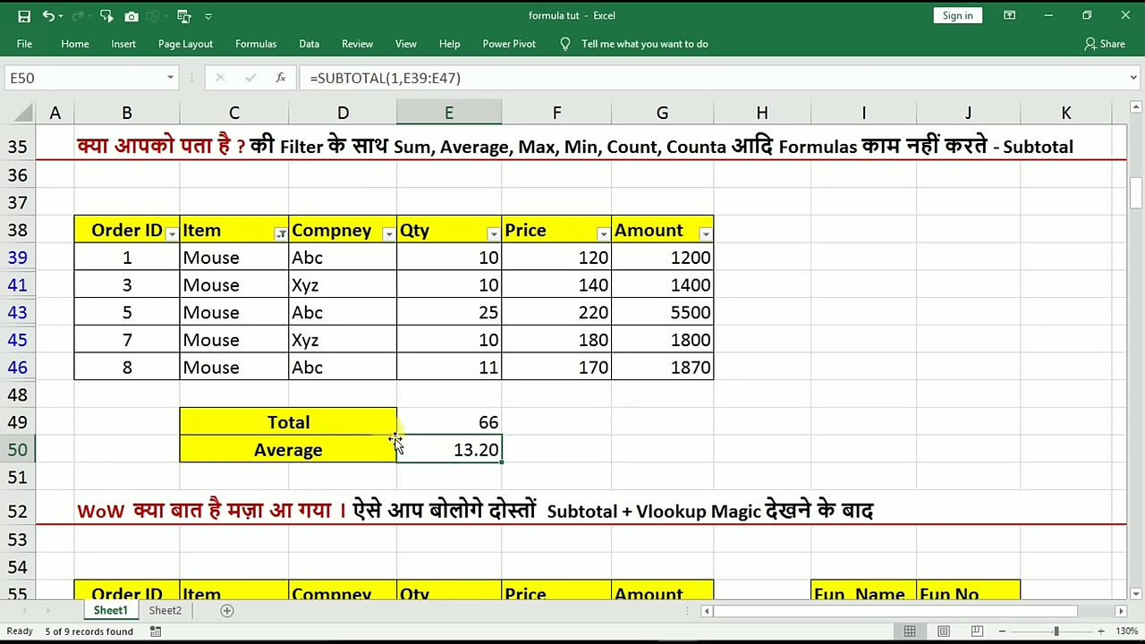
left_click_drag(442, 431, 455, 448)
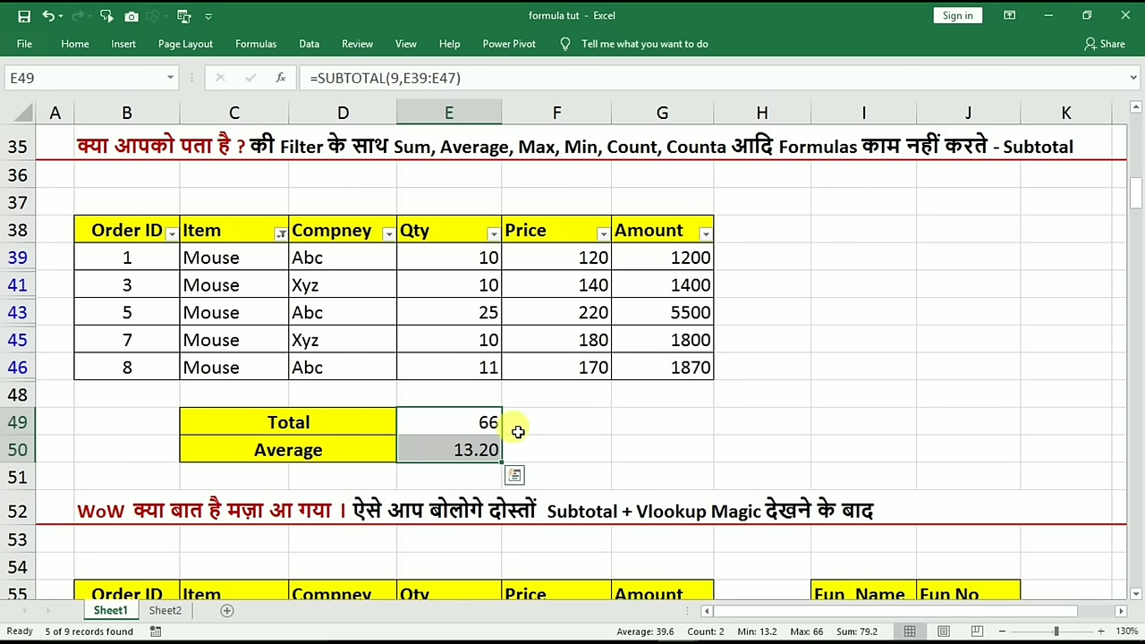
left_click(280, 233)
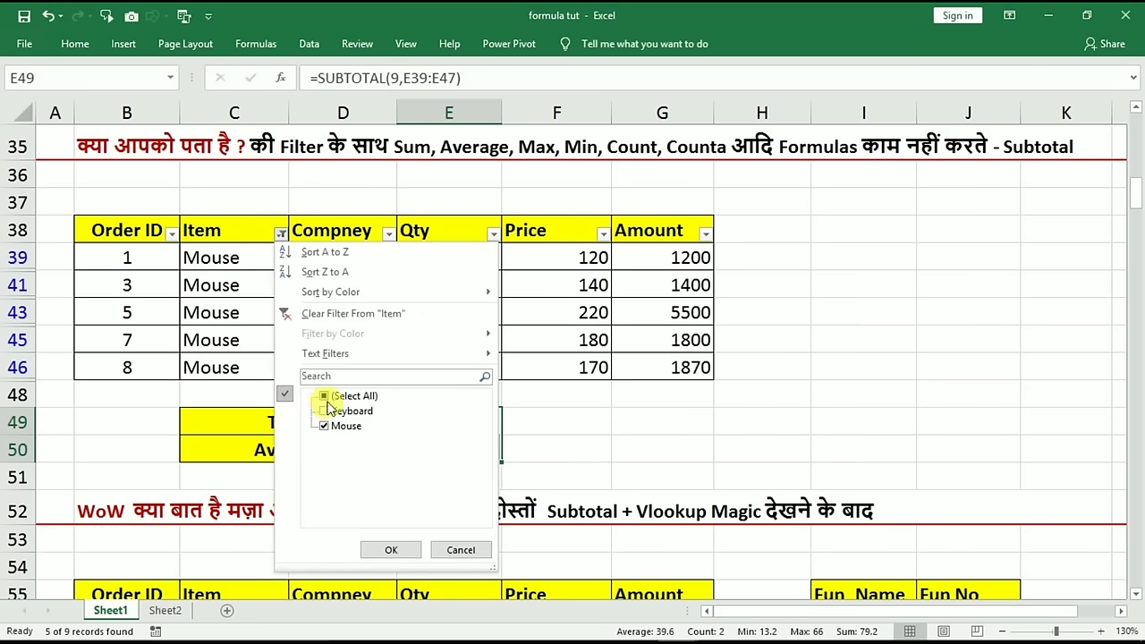
left_click(324, 396)
left_click(391, 550)
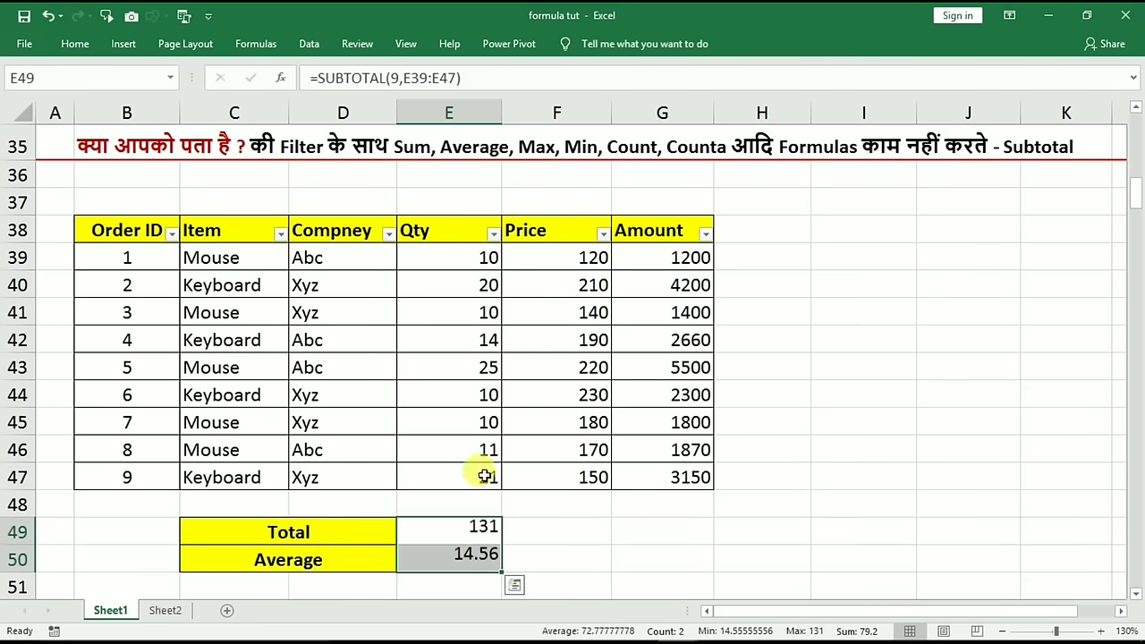
left_click(825, 236)
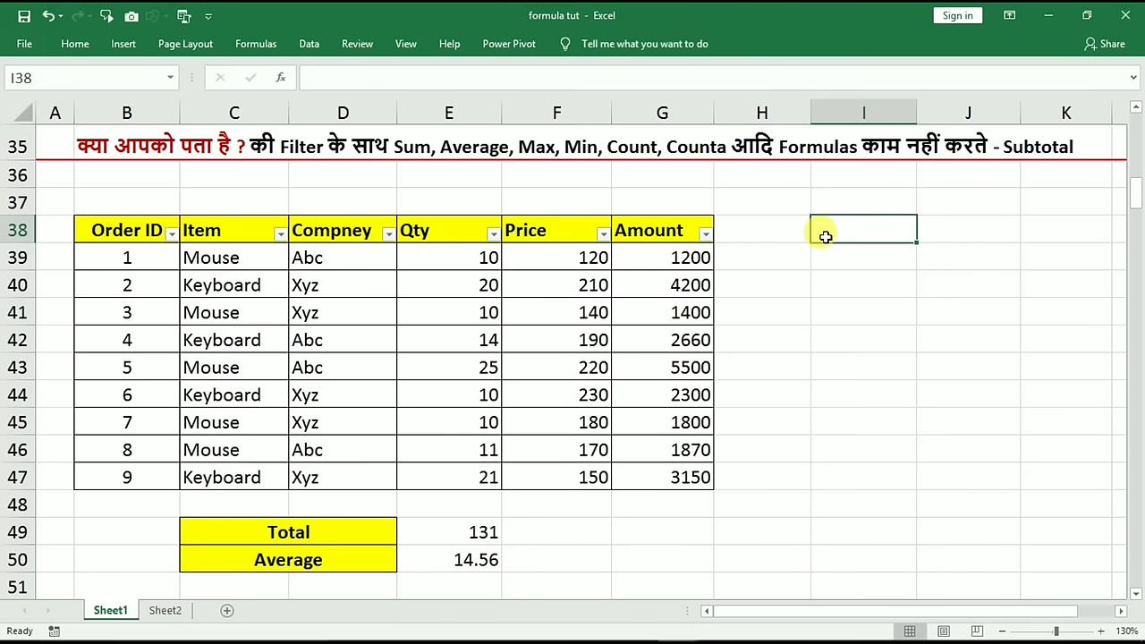
Jump to the Subtotal + Vlookup example and set D66's function choice to Count
key("ctrl+Down")
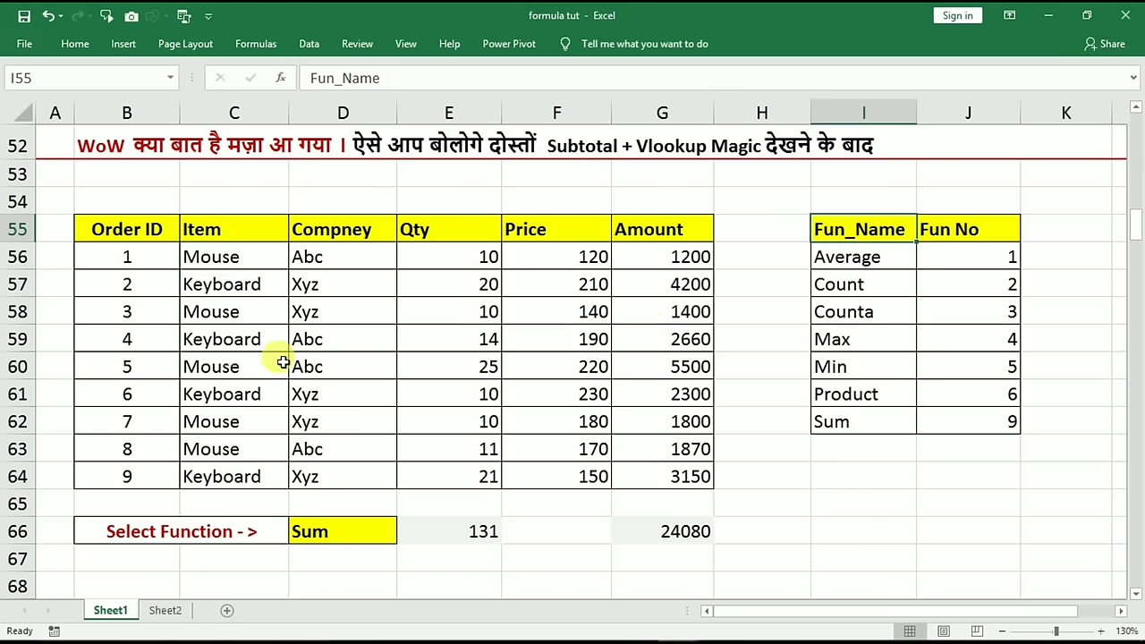
left_click(336, 532)
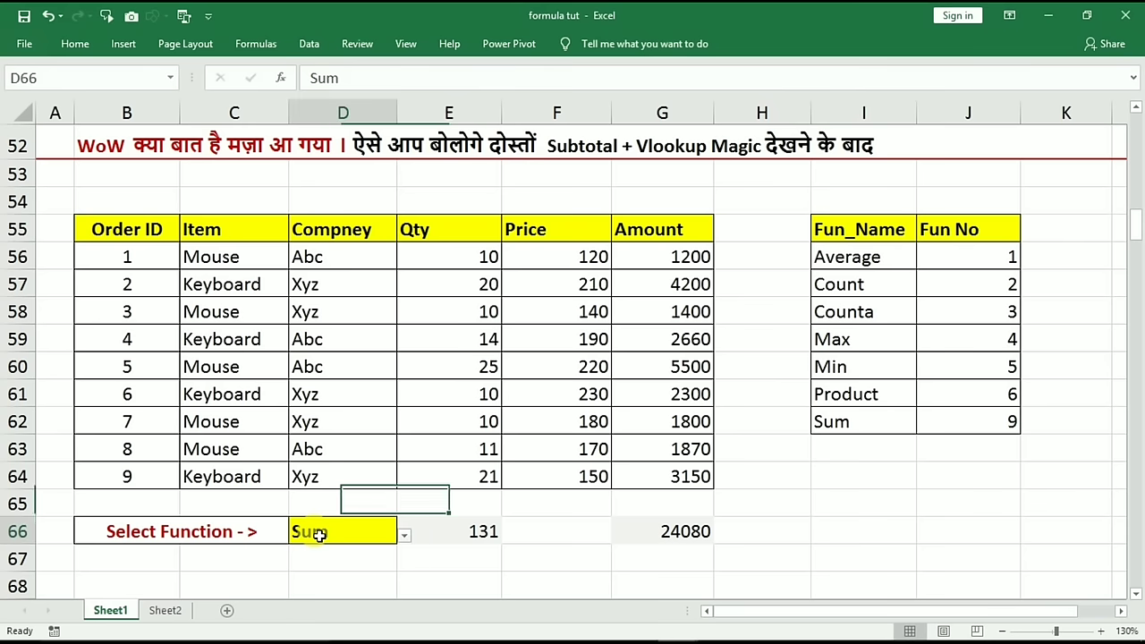
left_click(404, 536)
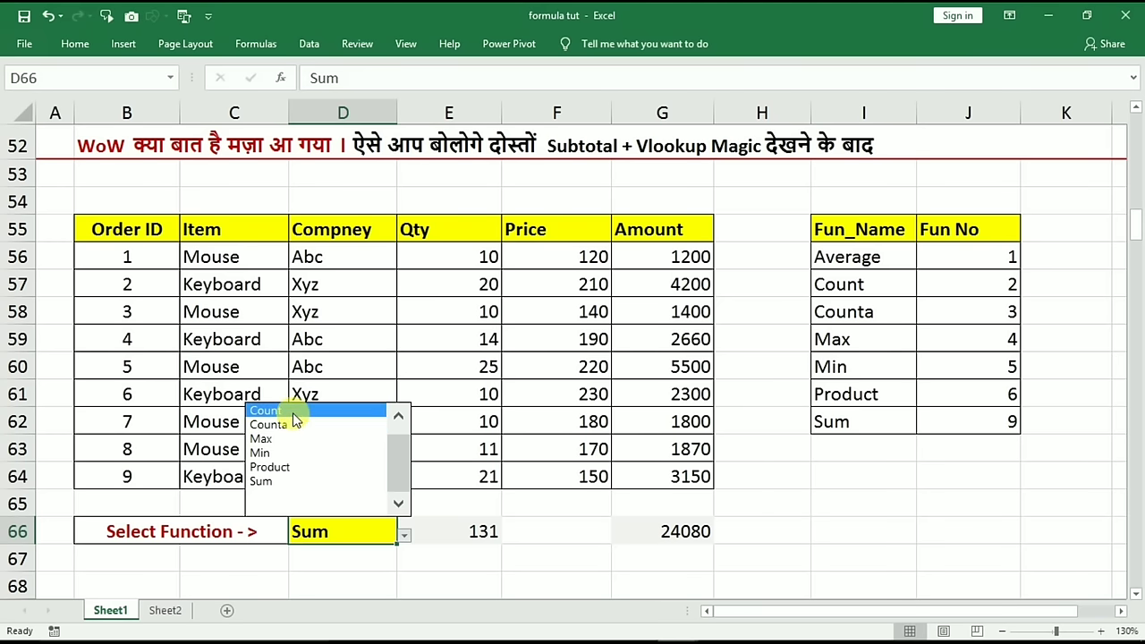
left_click(293, 412)
Inspect the SUBTOTAL formulas in E66 and G66 and select the Qty values to verify the count
left_click(439, 537)
left_click(690, 537)
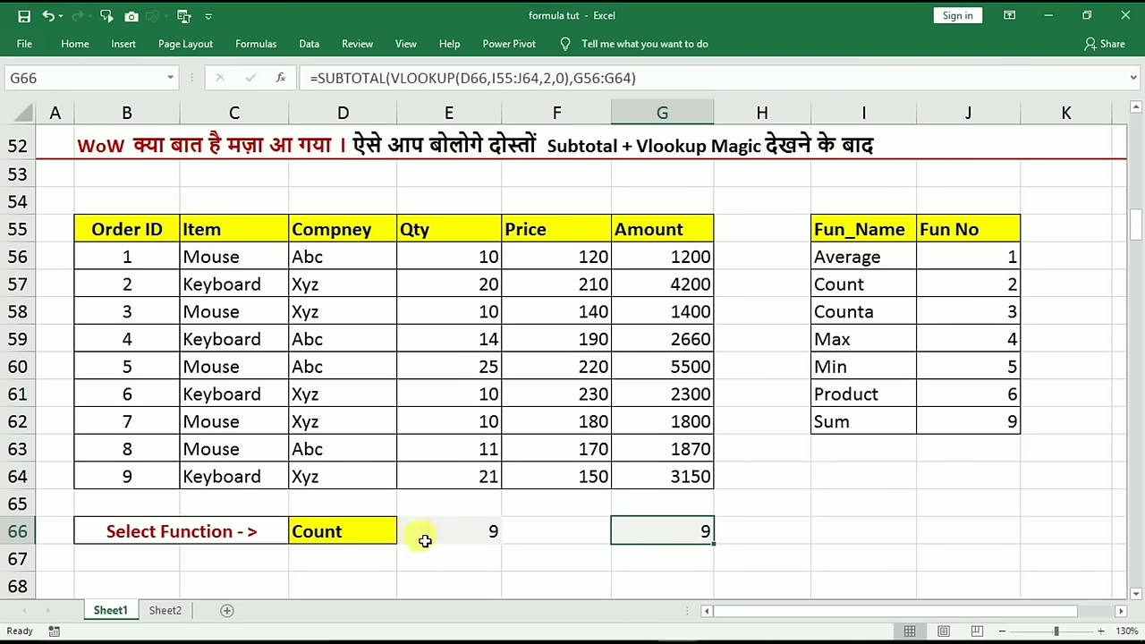
left_click(354, 531)
left_click_drag(434, 264, 444, 479)
left_click(455, 528)
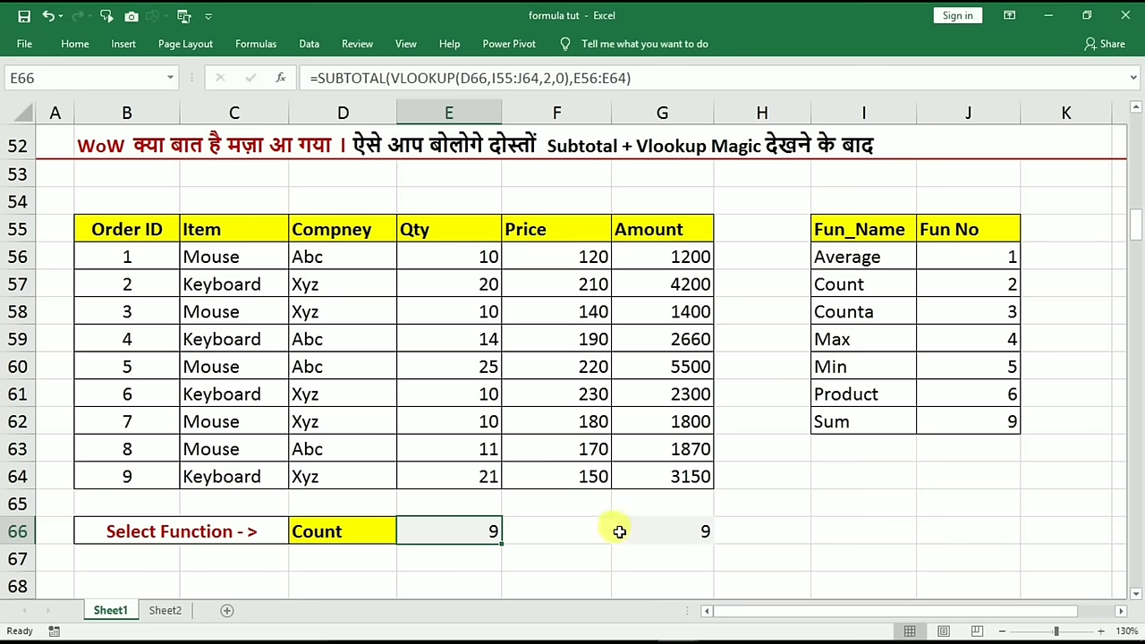
left_click(665, 539)
left_click(493, 532)
Try Sum and then Max from D66's function dropdown
left_click(375, 529)
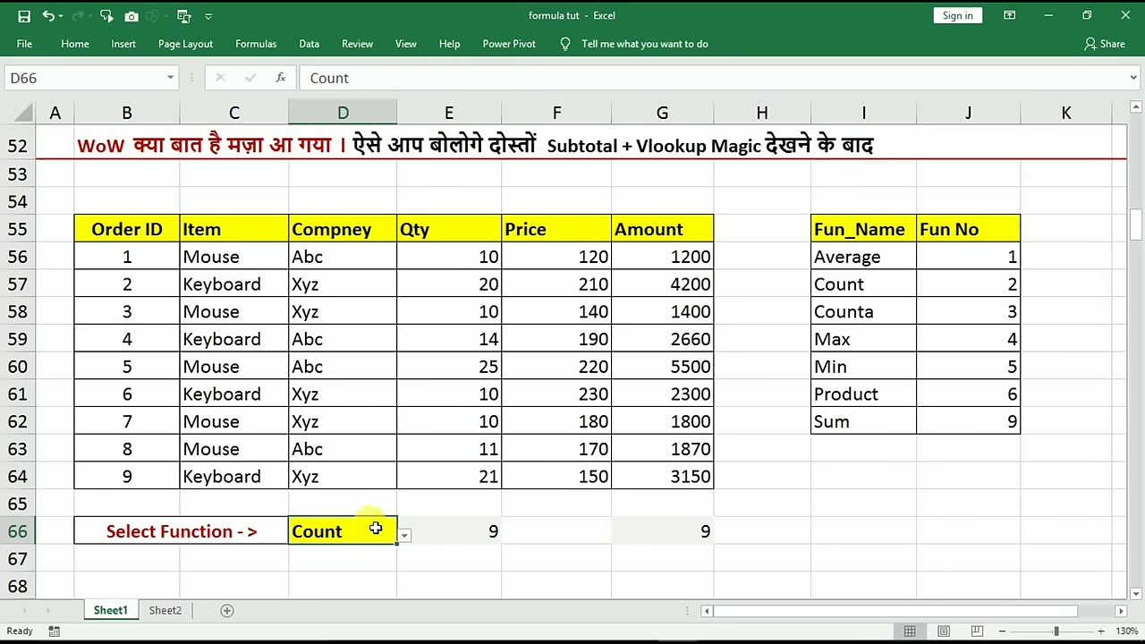
left_click(401, 536)
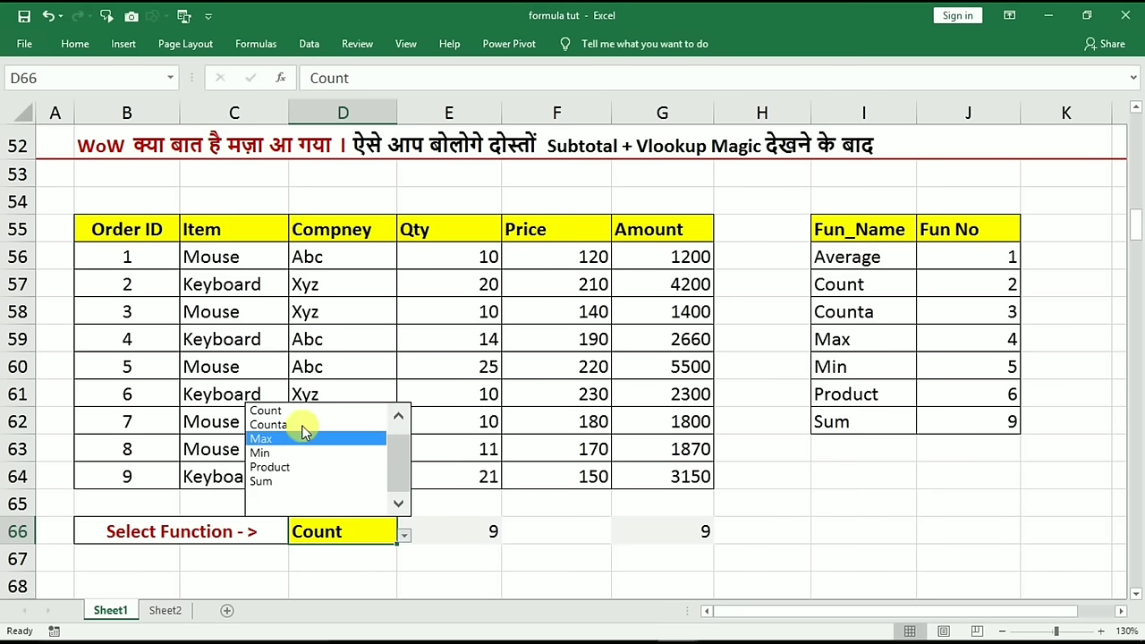
left_click(279, 482)
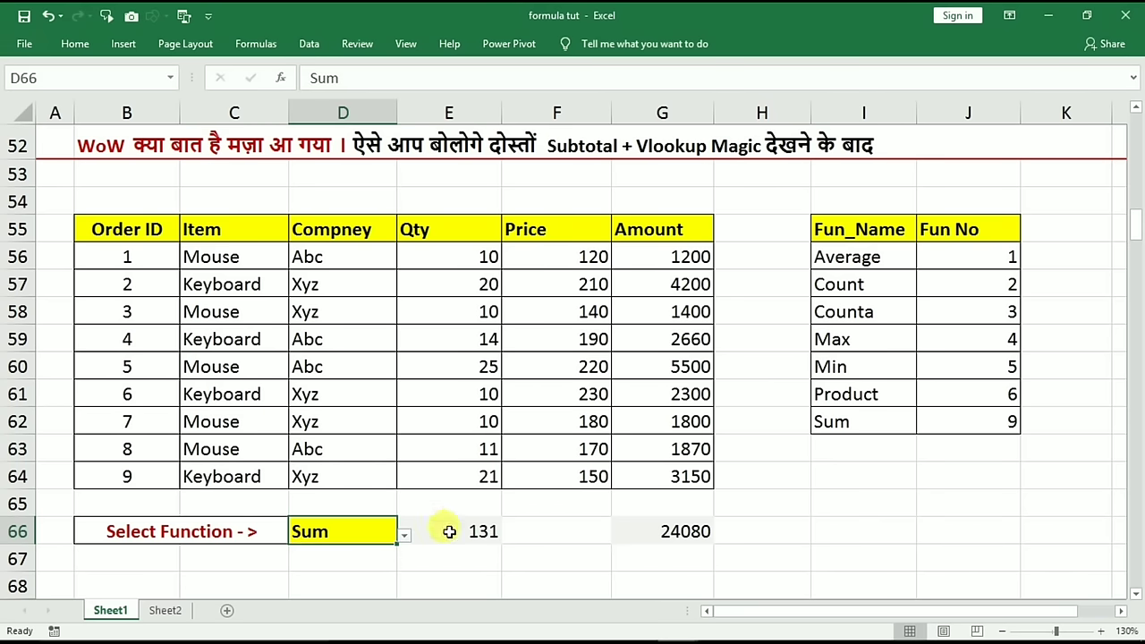
left_click(404, 536)
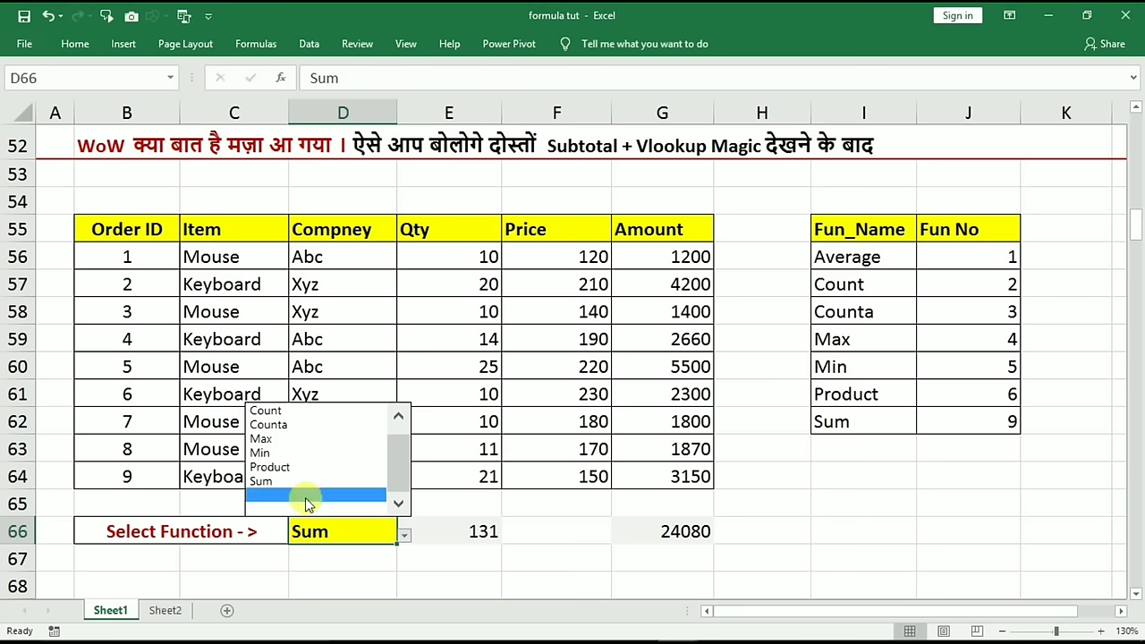
left_click(293, 450)
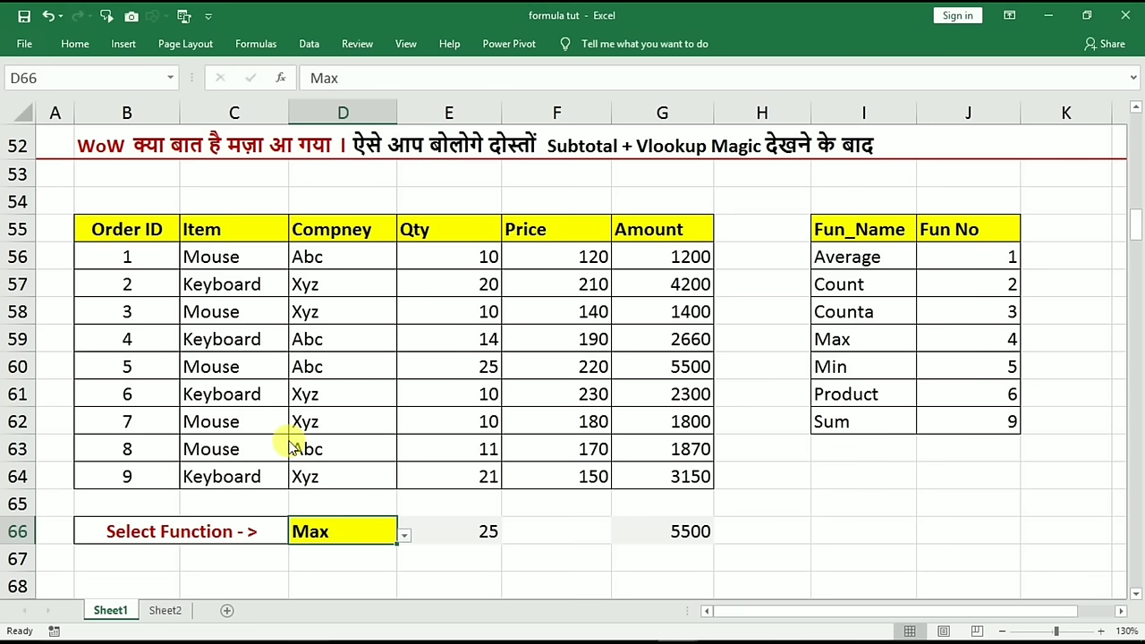
Recheck the E66 and G66 formulas against the selected Qty and Amount values
left_click(445, 537)
mouse_move(454, 517)
left_mouse_down()
mouse_move(475, 285)
mouse_move(484, 450)
left_mouse_up()
left_click(670, 532)
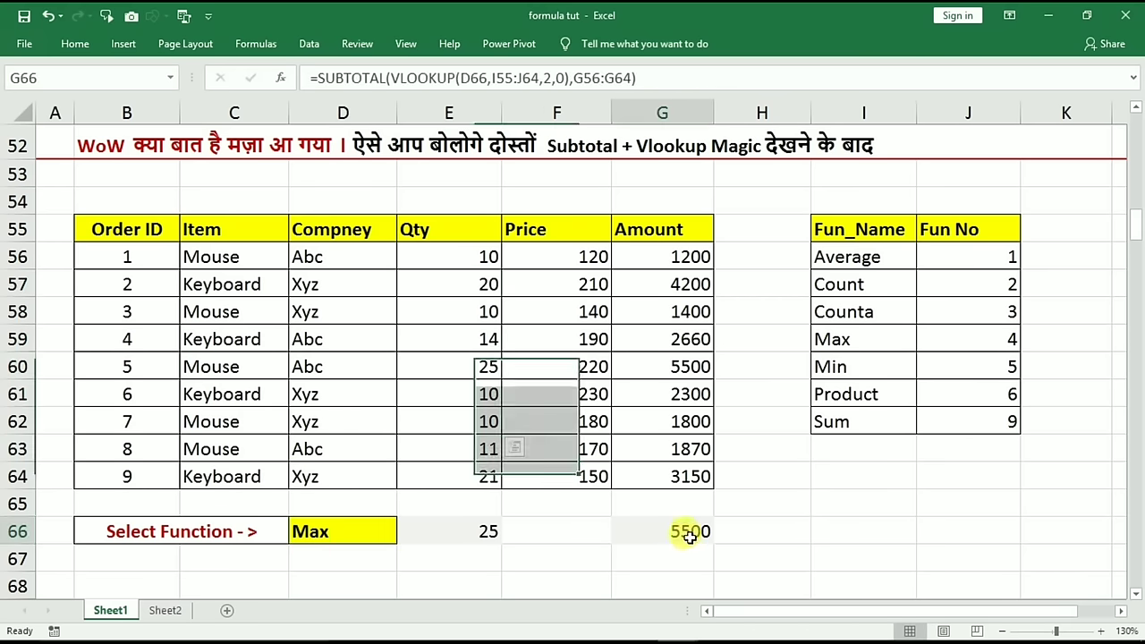
left_click_drag(662, 262, 667, 449)
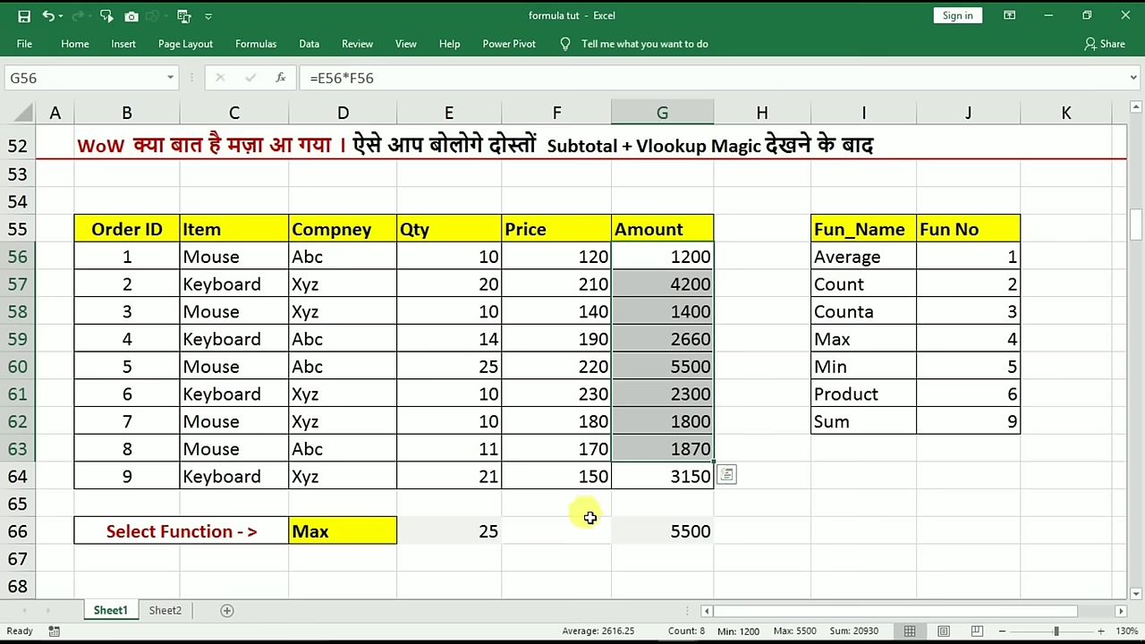
Choose Sum again in D66 so row 66 shows Qty 131 and Amount 24080
left_click(354, 523)
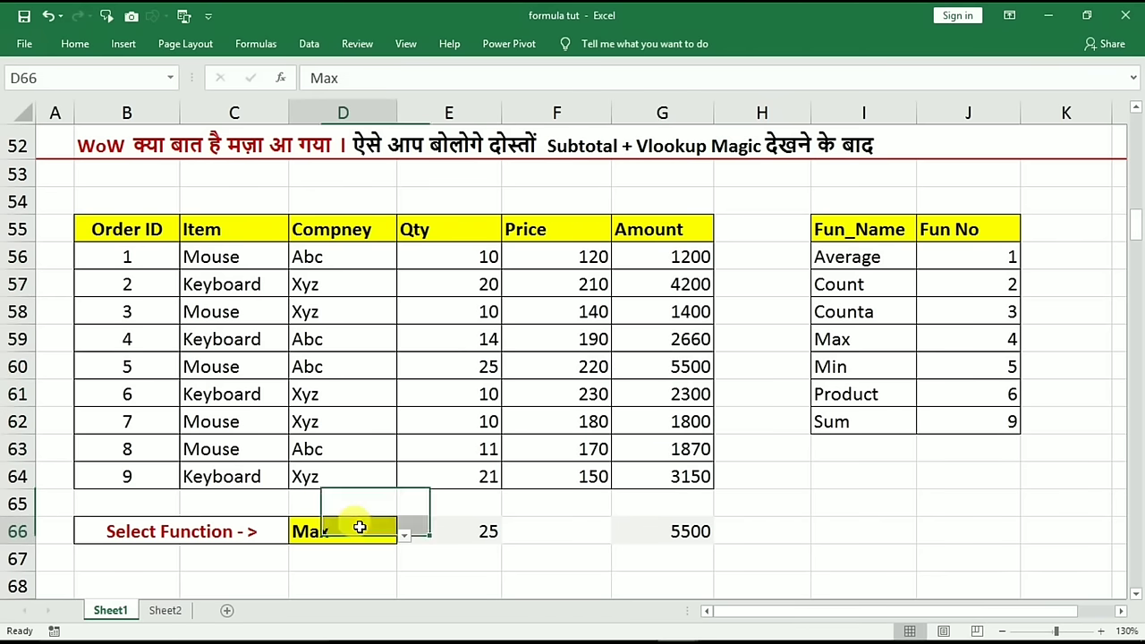
left_click(405, 536)
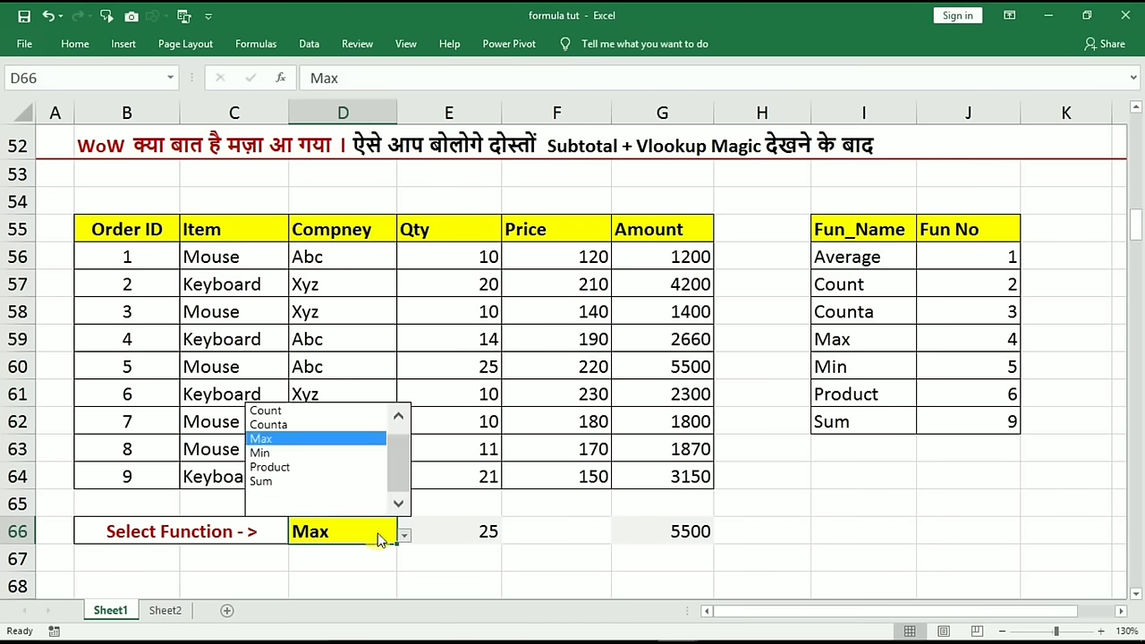
left_click(264, 483)
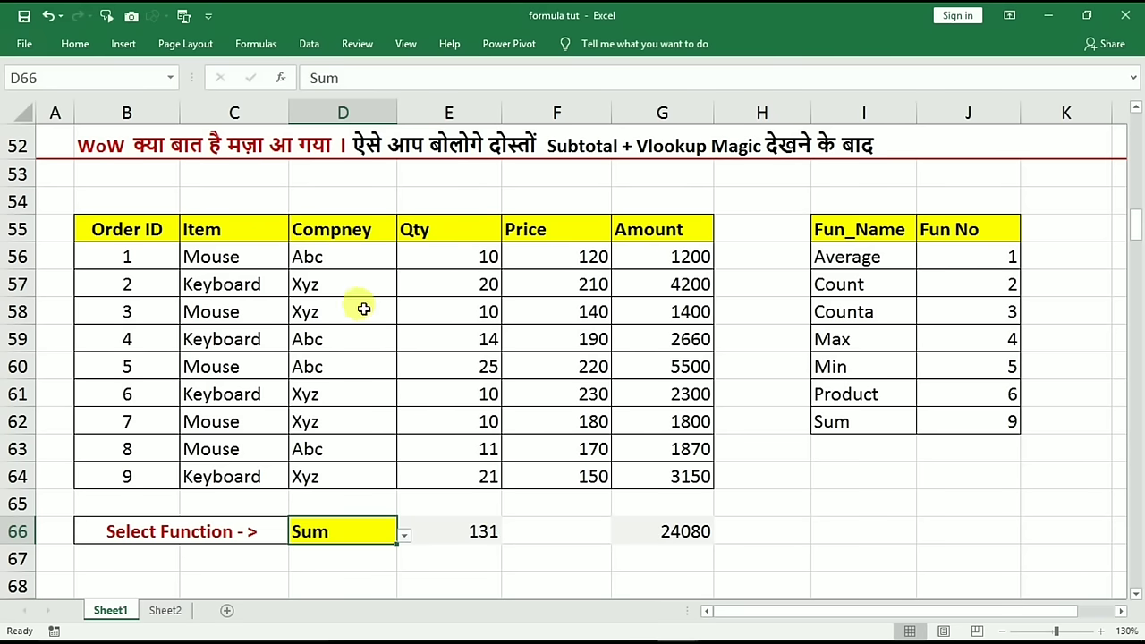
left_click(339, 218)
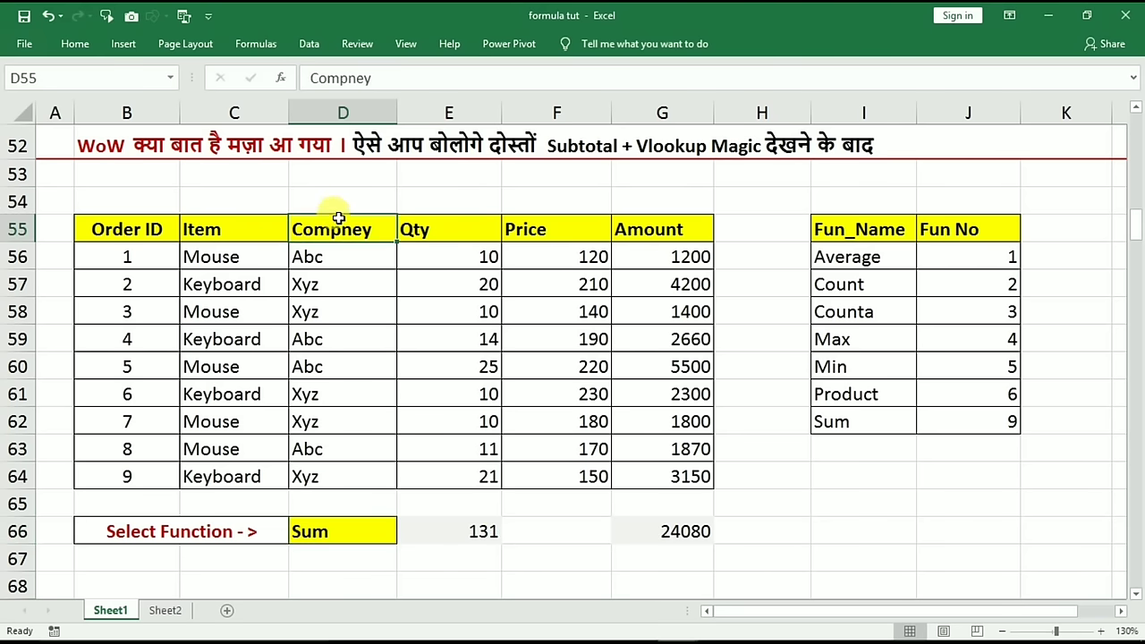
Turn on table filters and filter the Item column to show only Mouse
left_click(309, 43)
left_click(309, 44)
left_click(528, 87)
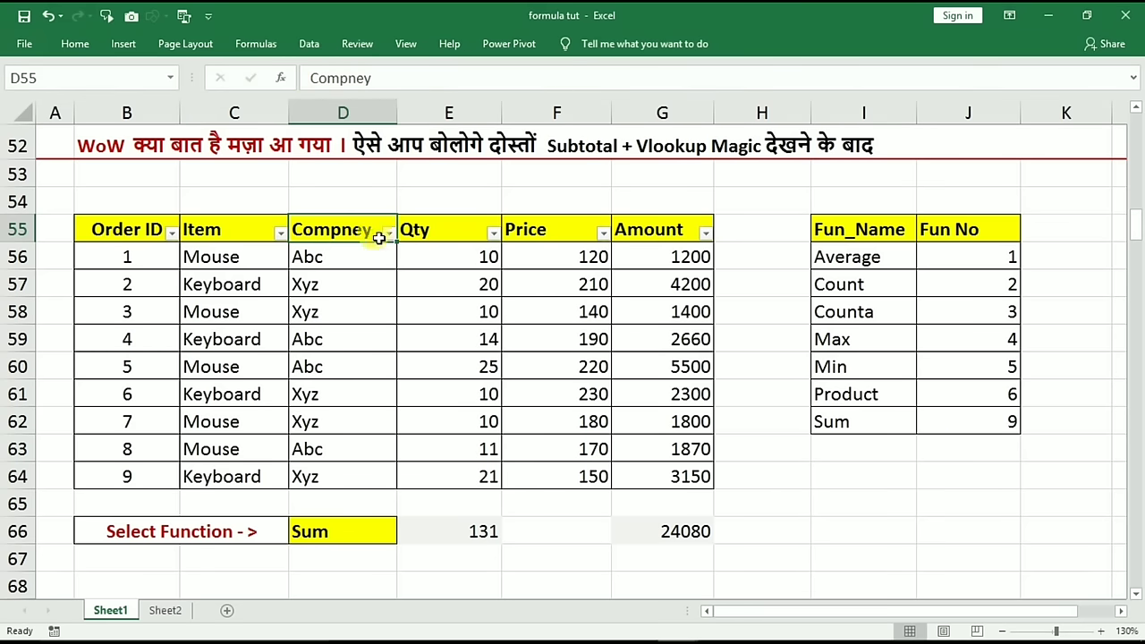
left_click(281, 233)
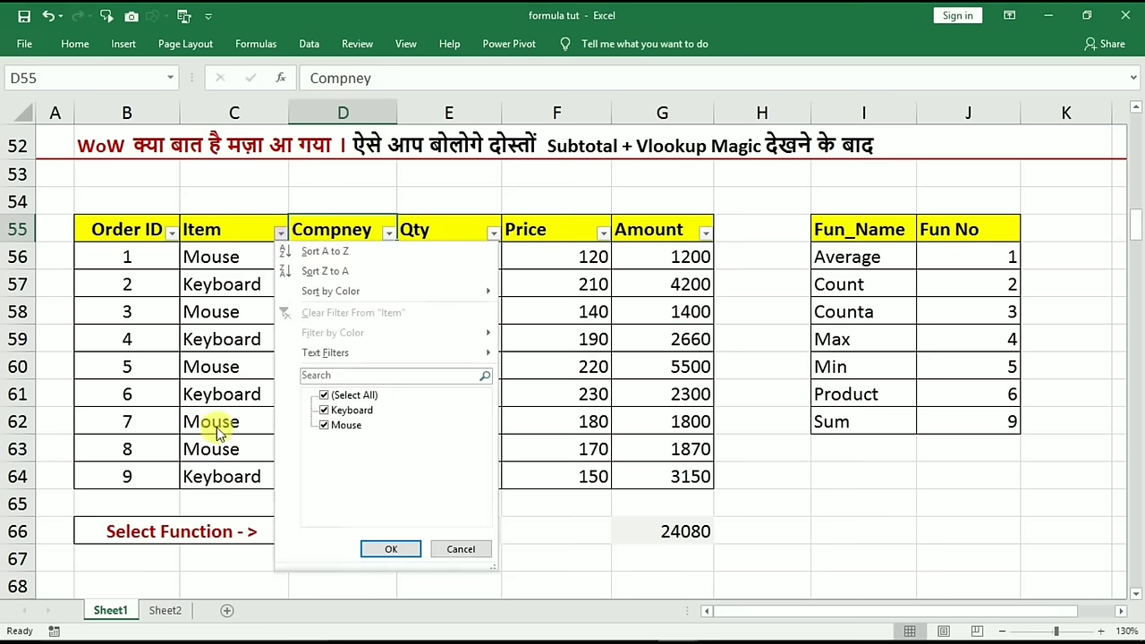
left_click(326, 396)
left_click(324, 426)
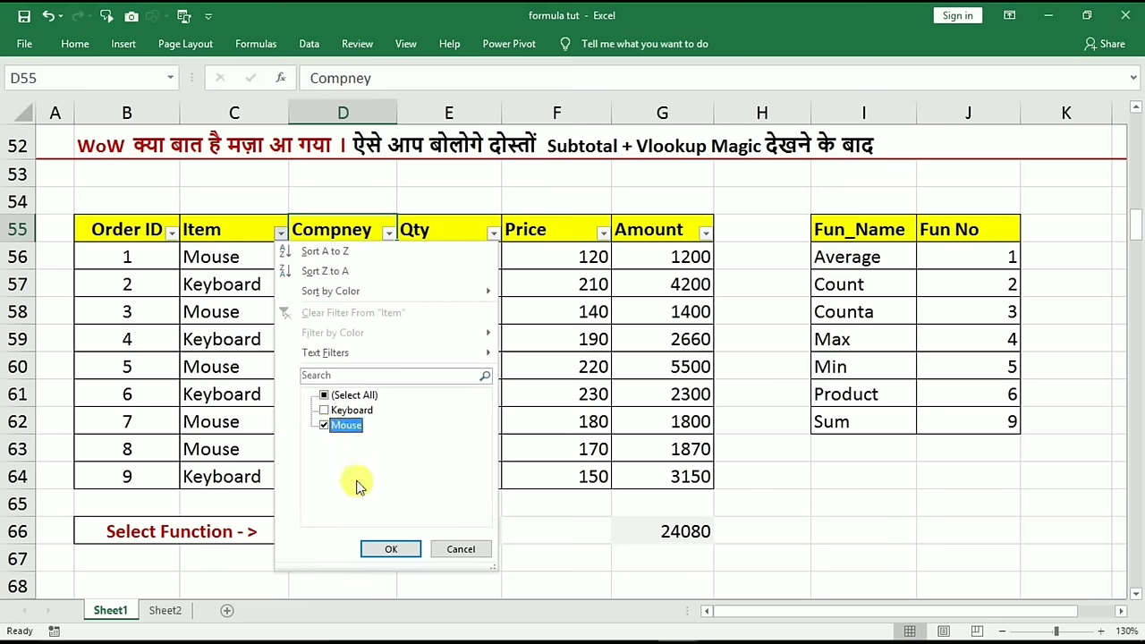
left_click(391, 548)
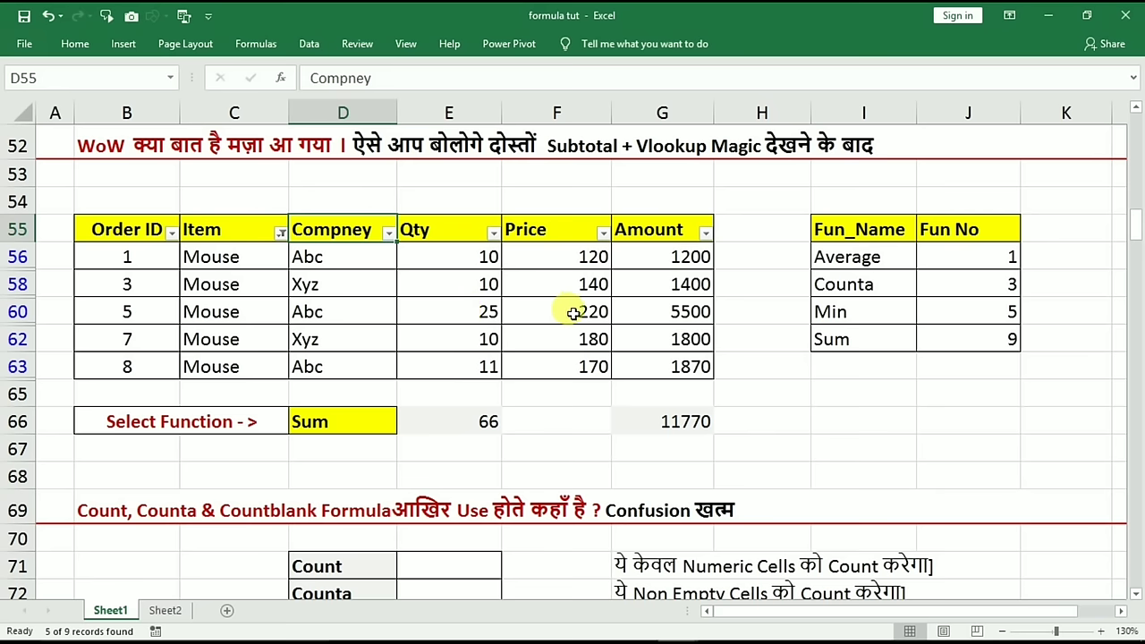
Set D66 to Average to see the subtotal for the filtered Mouse rows
left_click(380, 425)
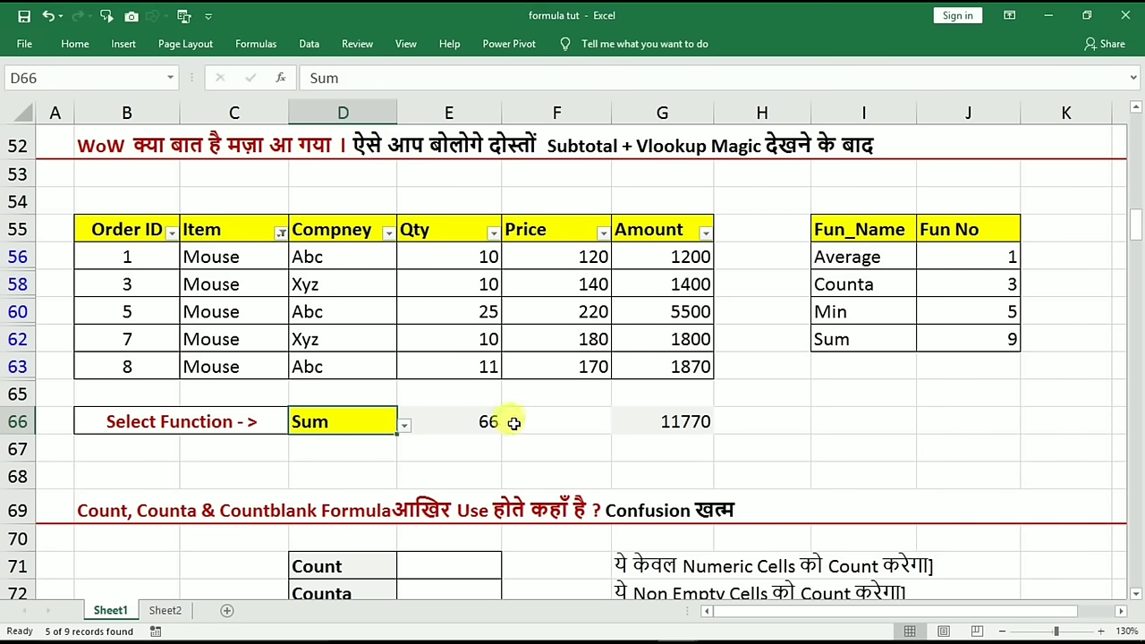
left_click(478, 420)
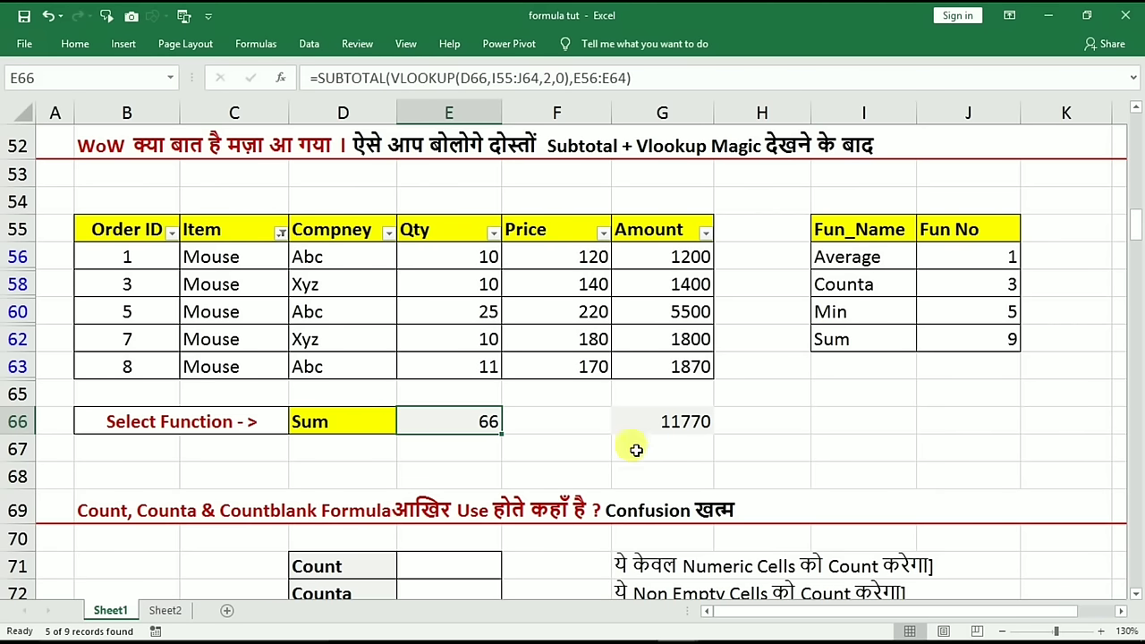
left_click(351, 427)
left_click(405, 428)
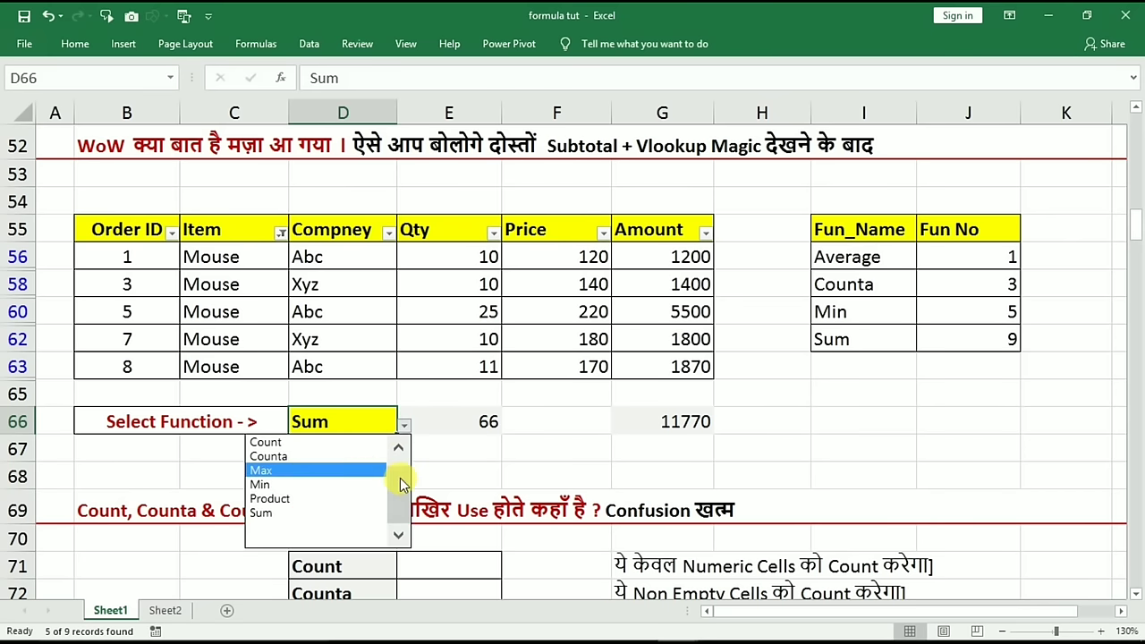
left_click_drag(401, 483, 396, 453)
left_click(290, 445)
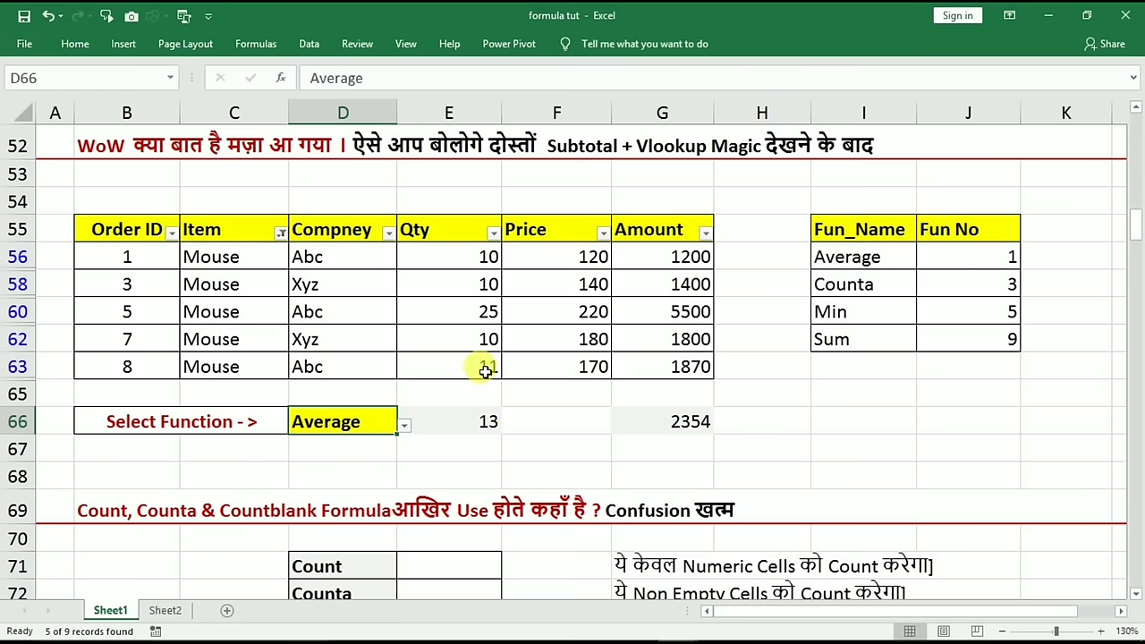
Show all Item values again and delete the results in E66:G66
left_click(282, 234)
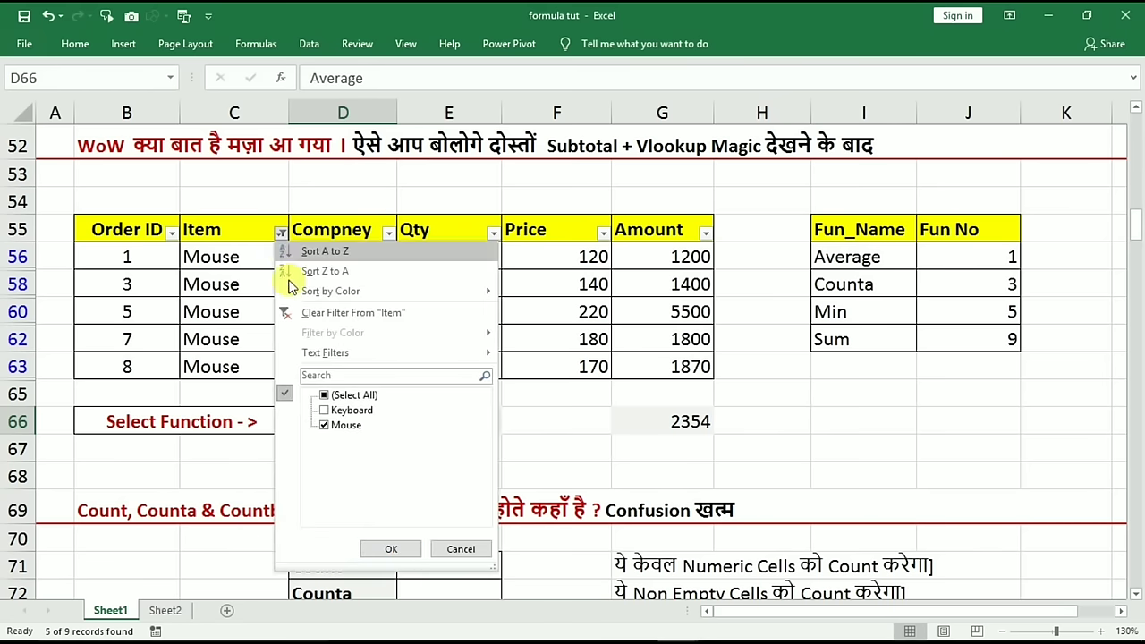
left_click(324, 395)
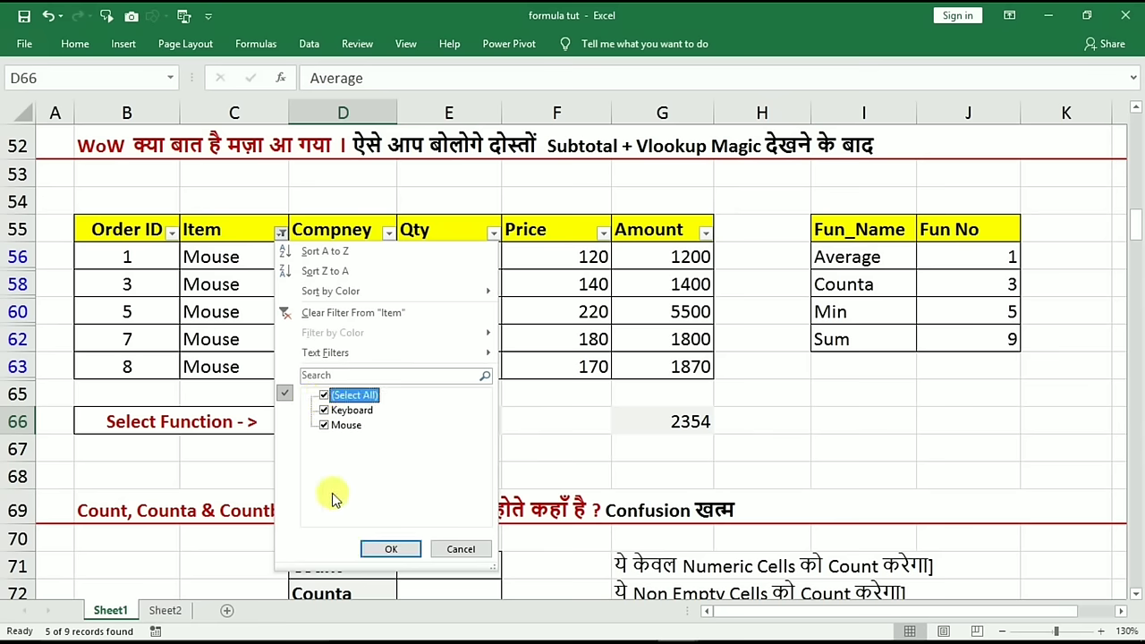
left_click(386, 549)
left_click(488, 534)
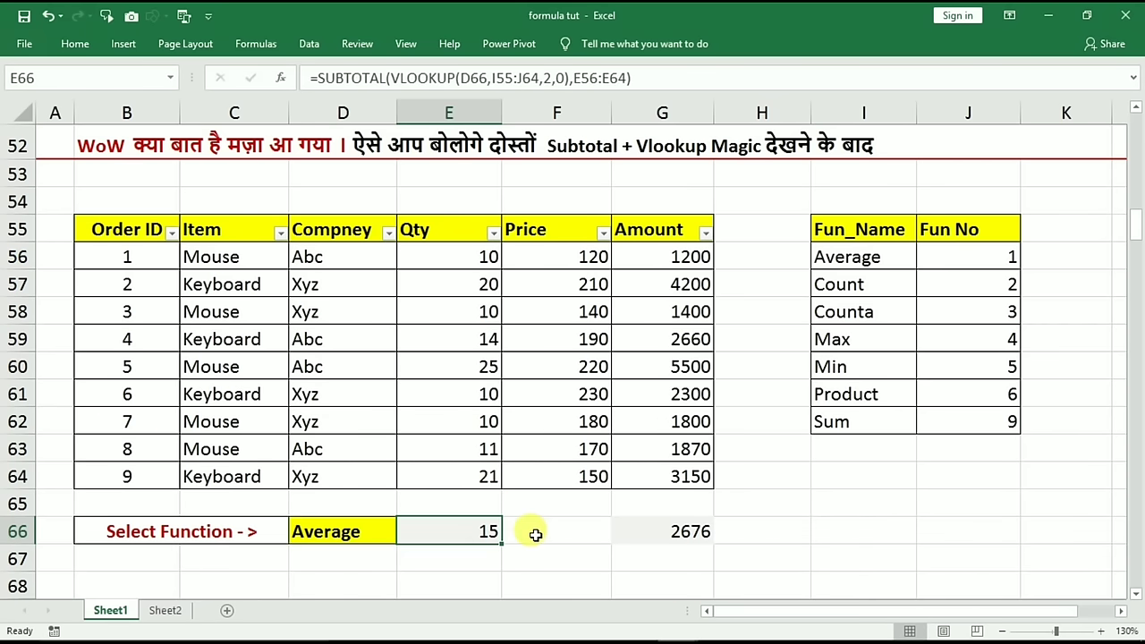
left_click(677, 532)
left_click_drag(473, 534, 673, 534)
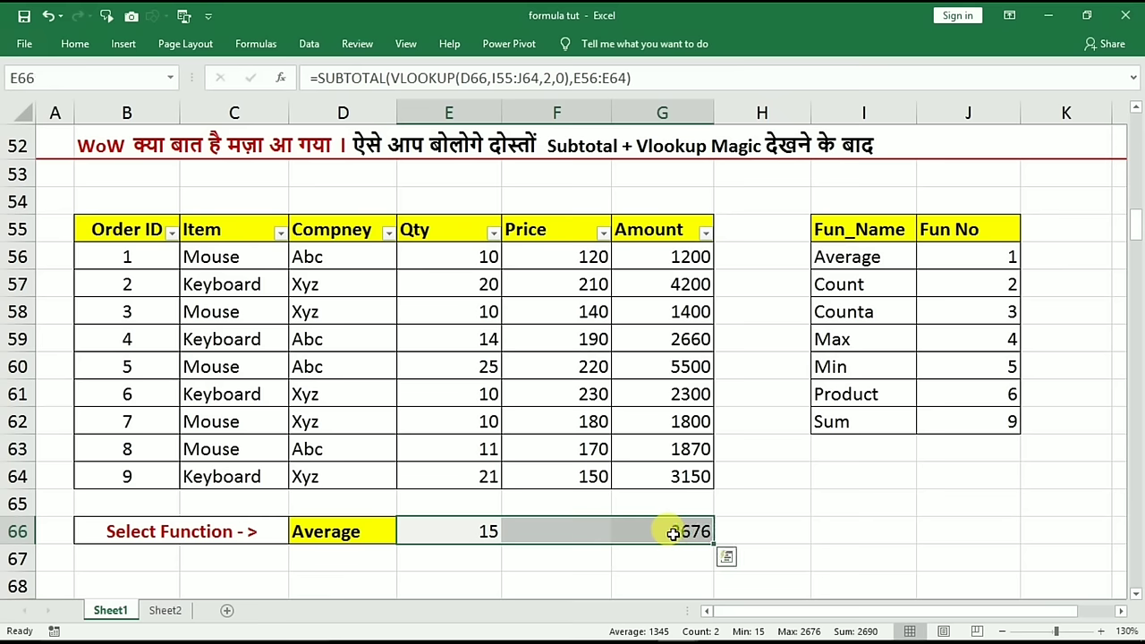
key("Delete")
left_click(378, 531)
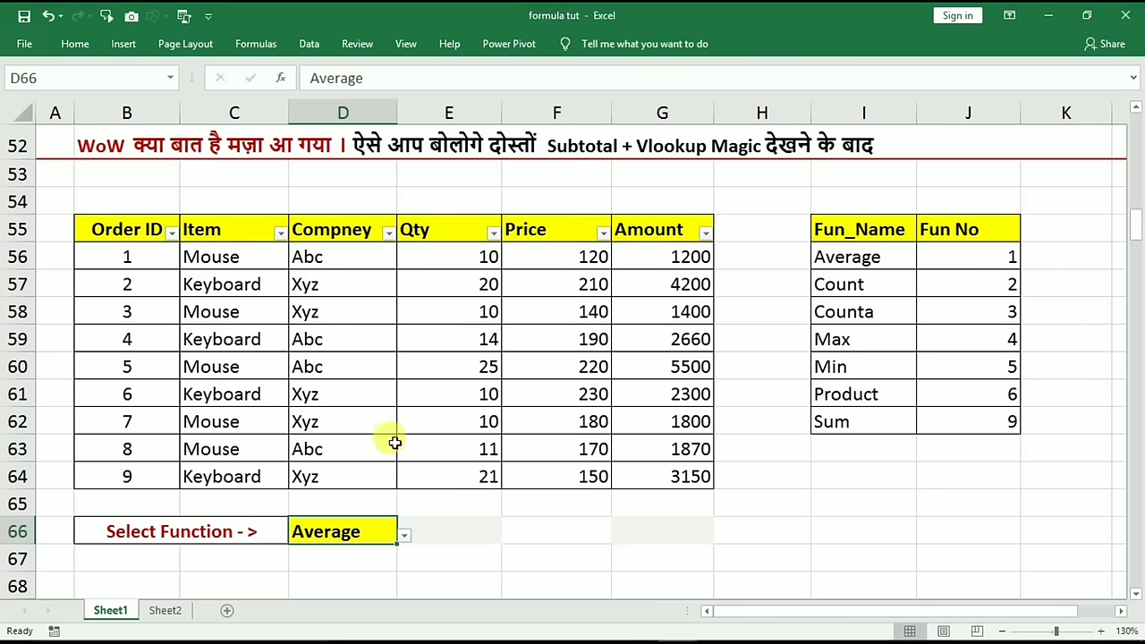
Use Clear All on D66 to remove its Average value and data-validation dropdown
key("ctrl+F1")
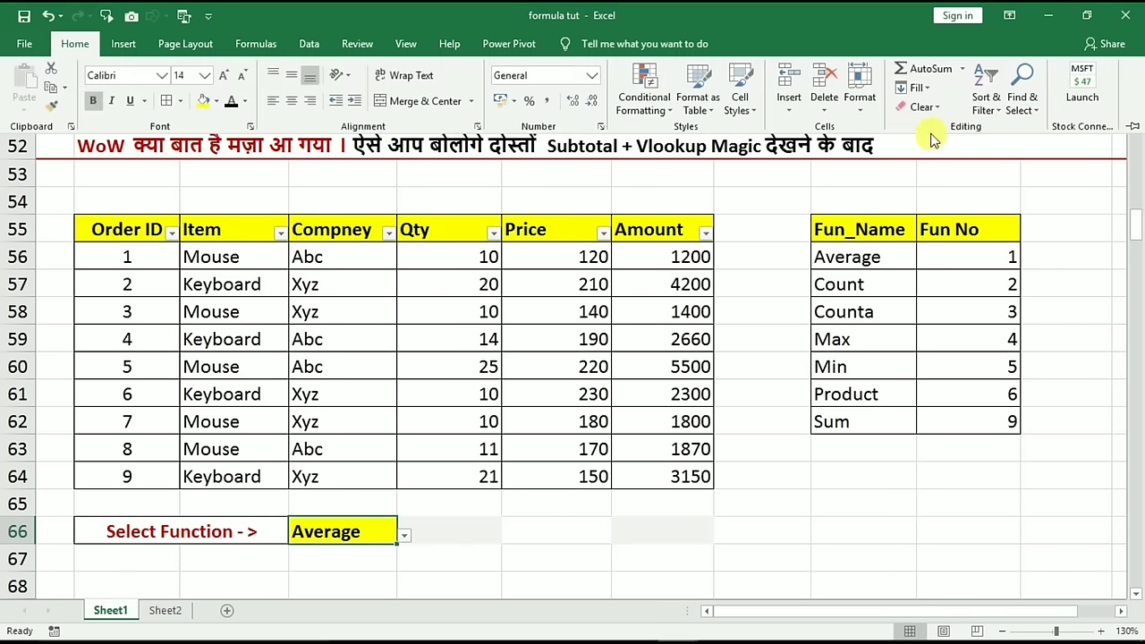
left_click(931, 107)
left_click(947, 133)
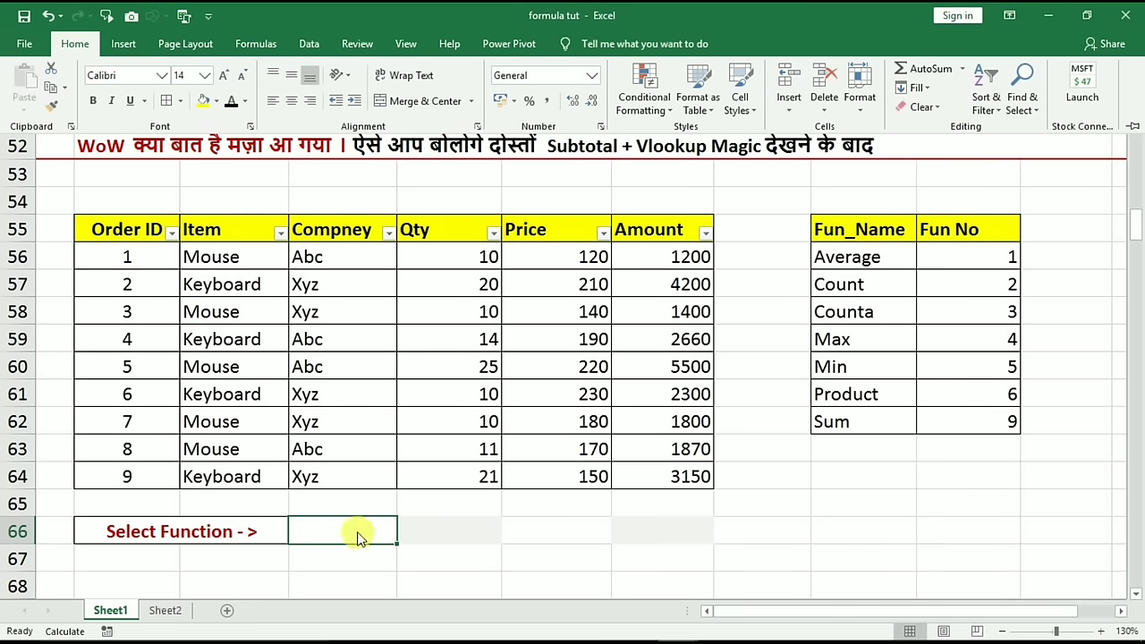
key("ctrl+F1")
left_click(468, 534)
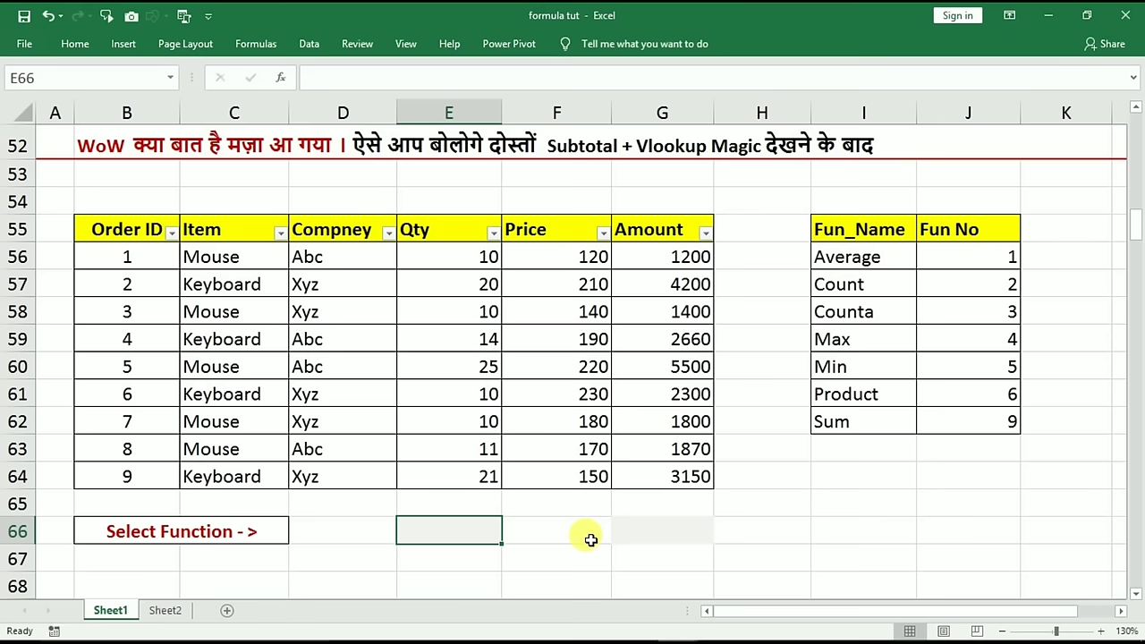
Start a =SUBTOTAL formula in E66 referencing I60, then delete it so E66 is empty
type("=su")
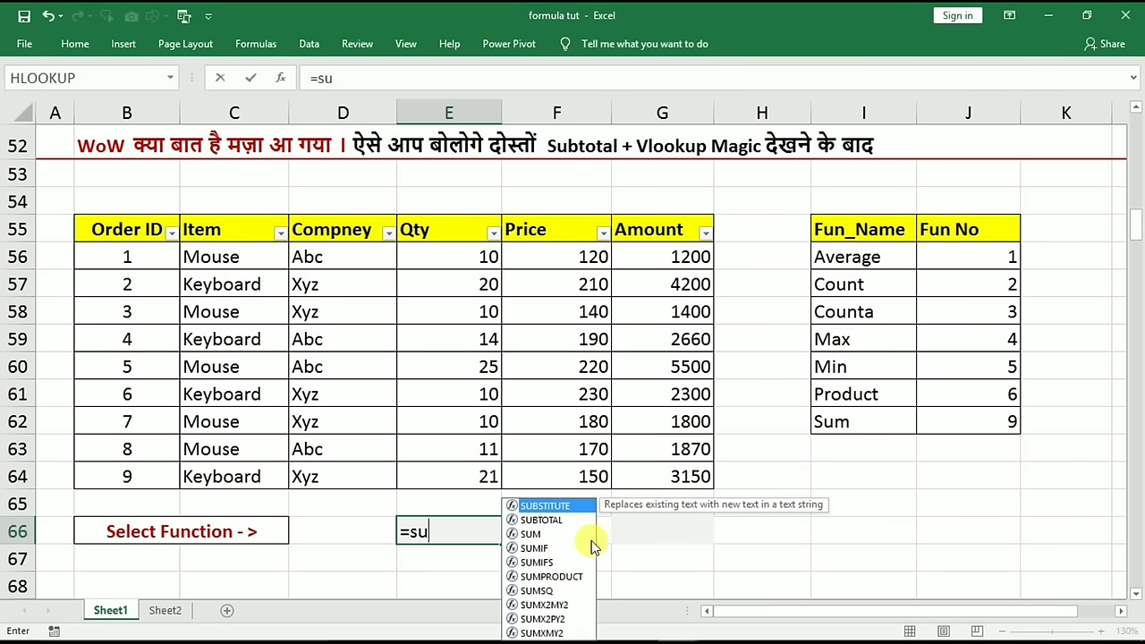
type("bto")
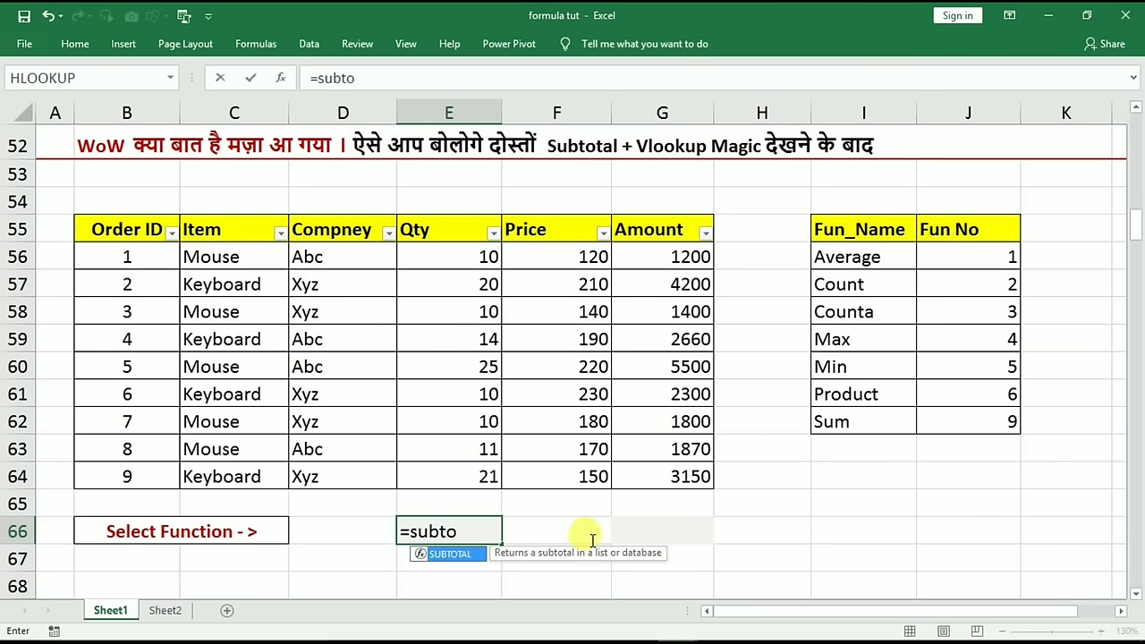
key("Tab")
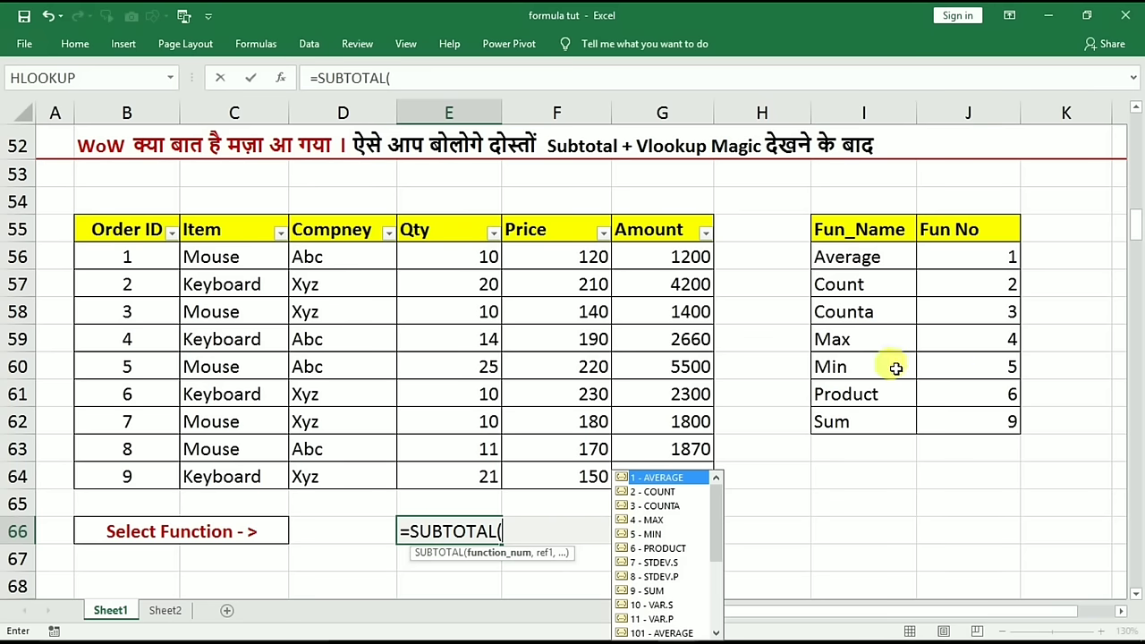
left_click(854, 374)
left_click(535, 530)
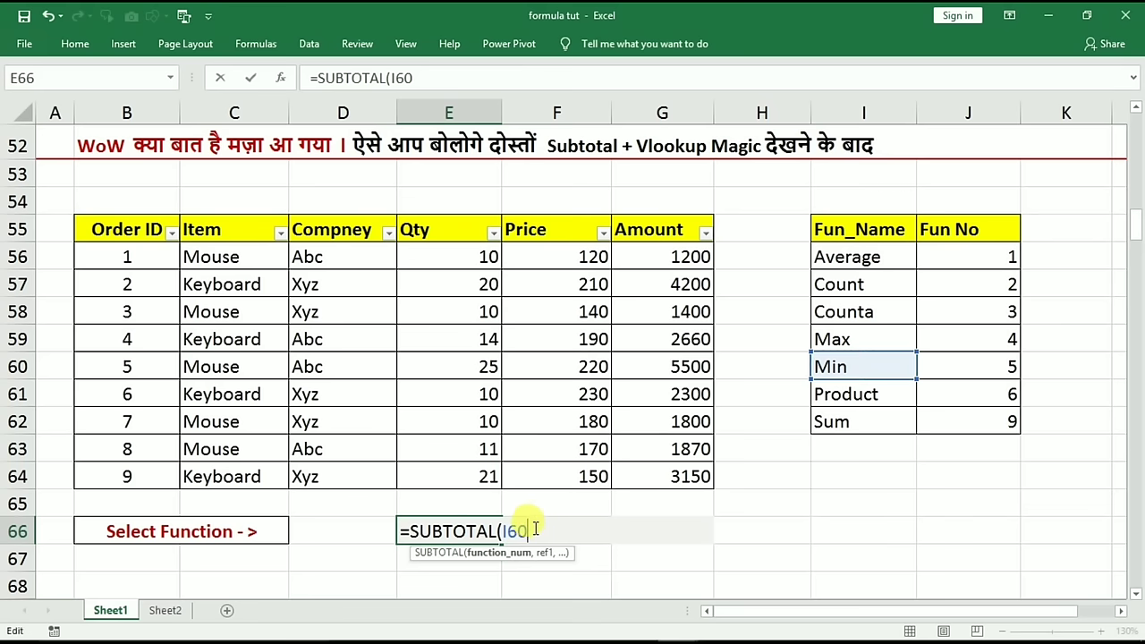
key("BackSpace")
key("BackSpace")
key("BackSpace")
key("BackSpace")
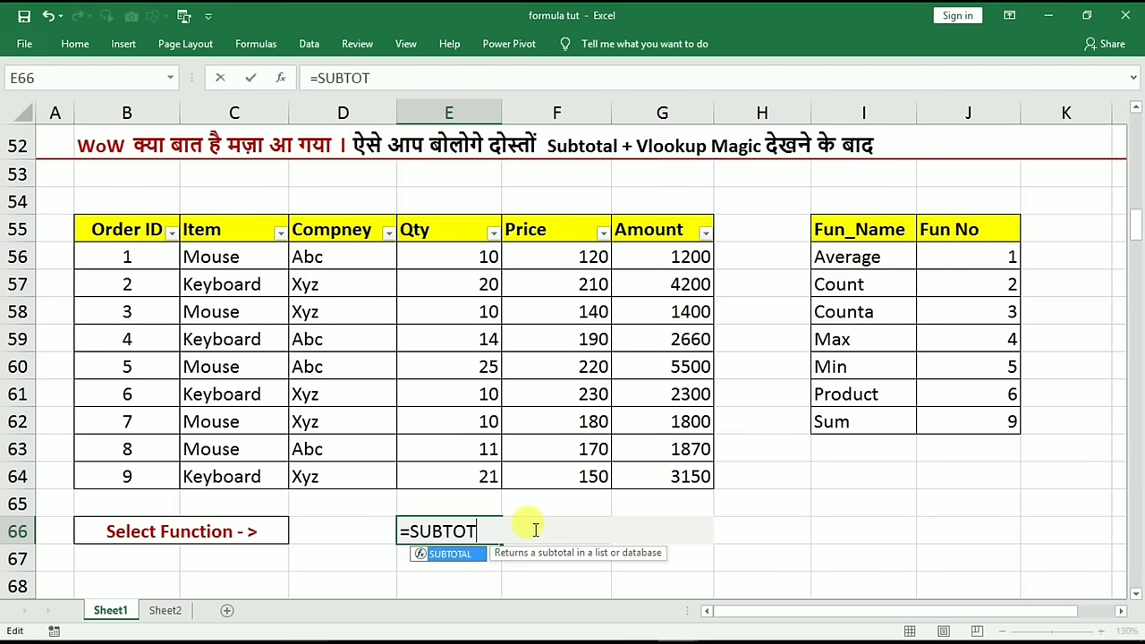
key("BackSpace")
key("BackSpace")
key("BackSpace")
key("BackSpace")
key("BackSpace")
key("BackSpace")
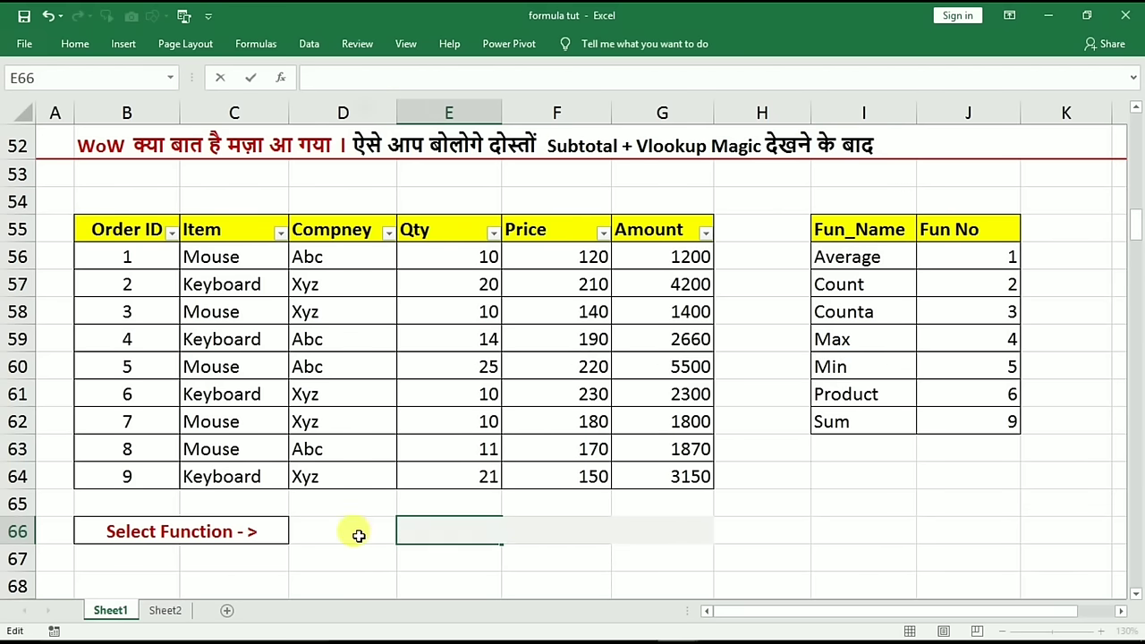
left_click(358, 532)
left_click(847, 257)
left_click_drag(847, 269, 827, 416)
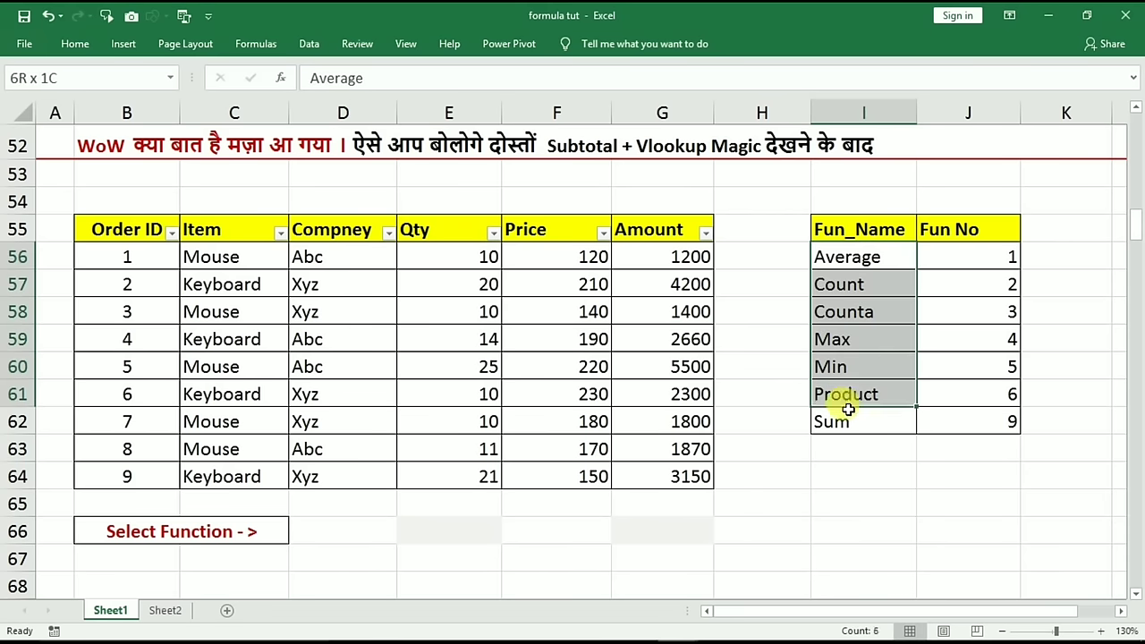
left_click(342, 526)
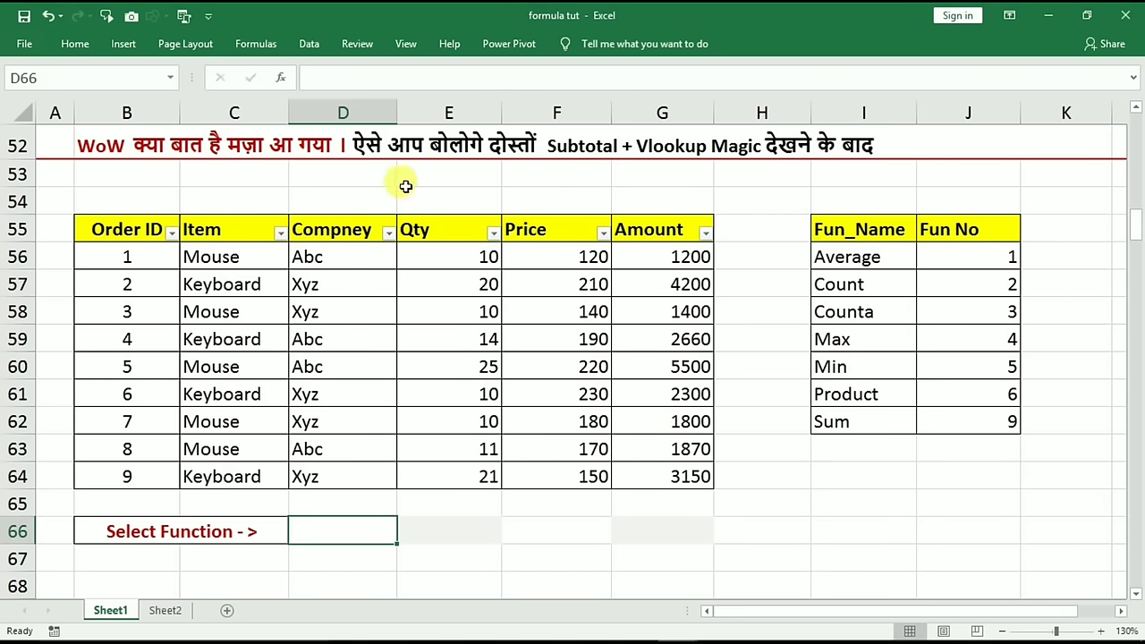
Add List data validation to D66 with source =$I$56:$I$62 (the Fun_Name names)
left_click(304, 43)
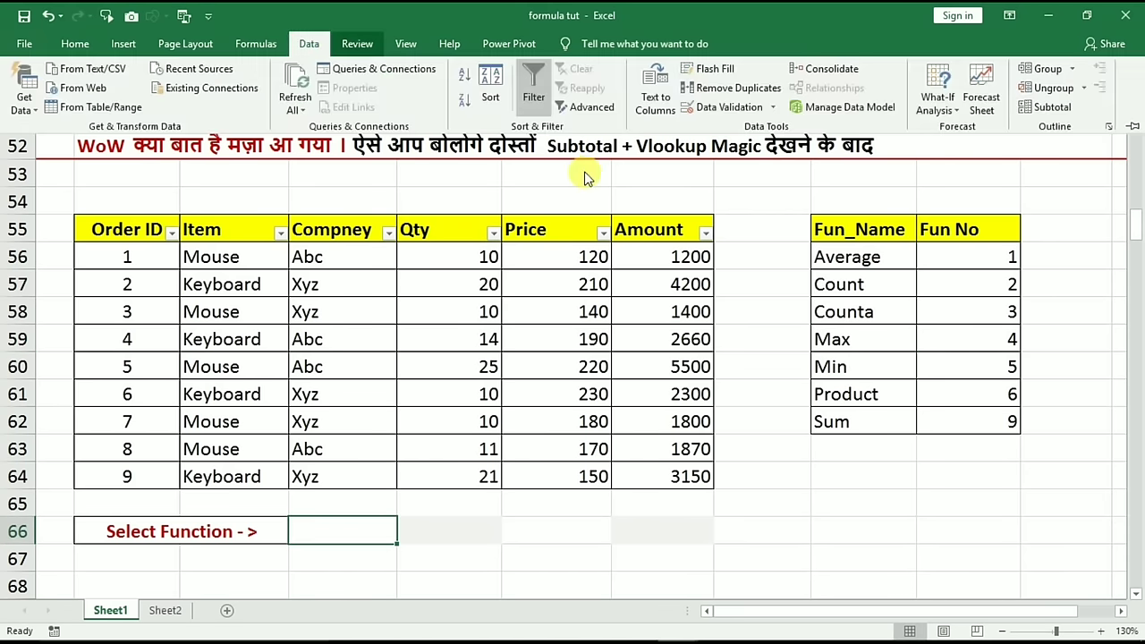
left_click(715, 109)
left_click(451, 364)
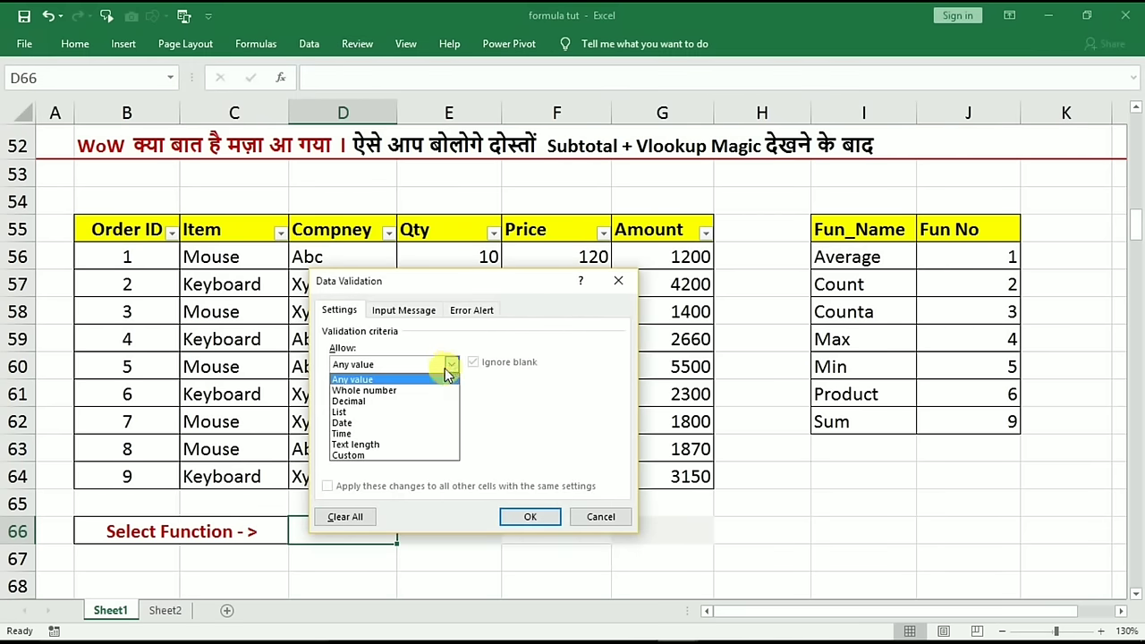
left_click(376, 414)
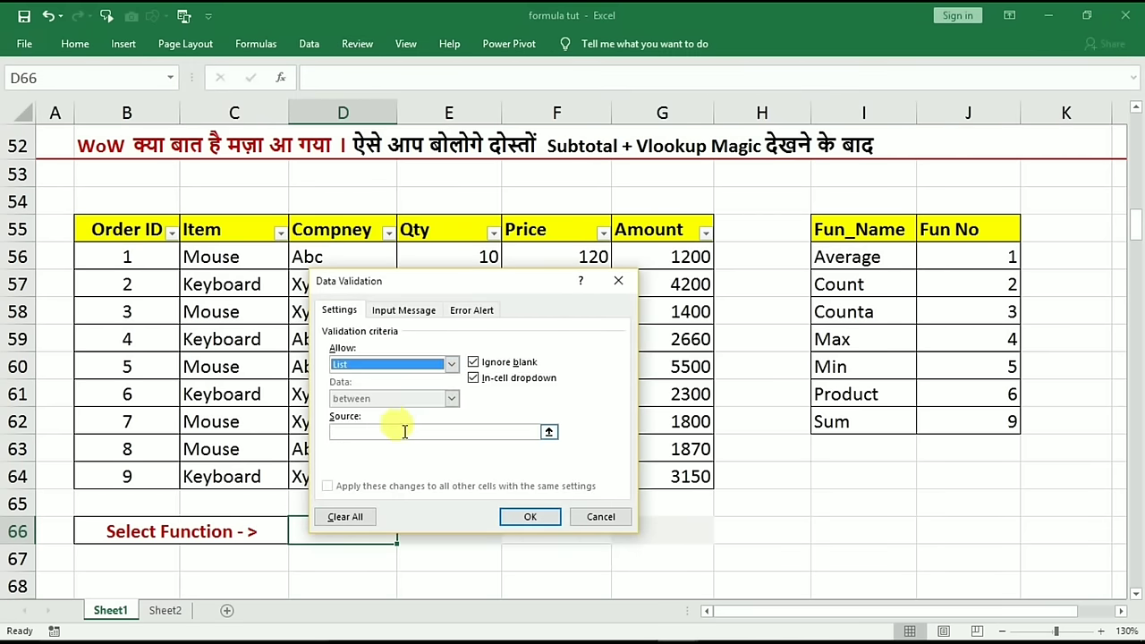
left_click(425, 433)
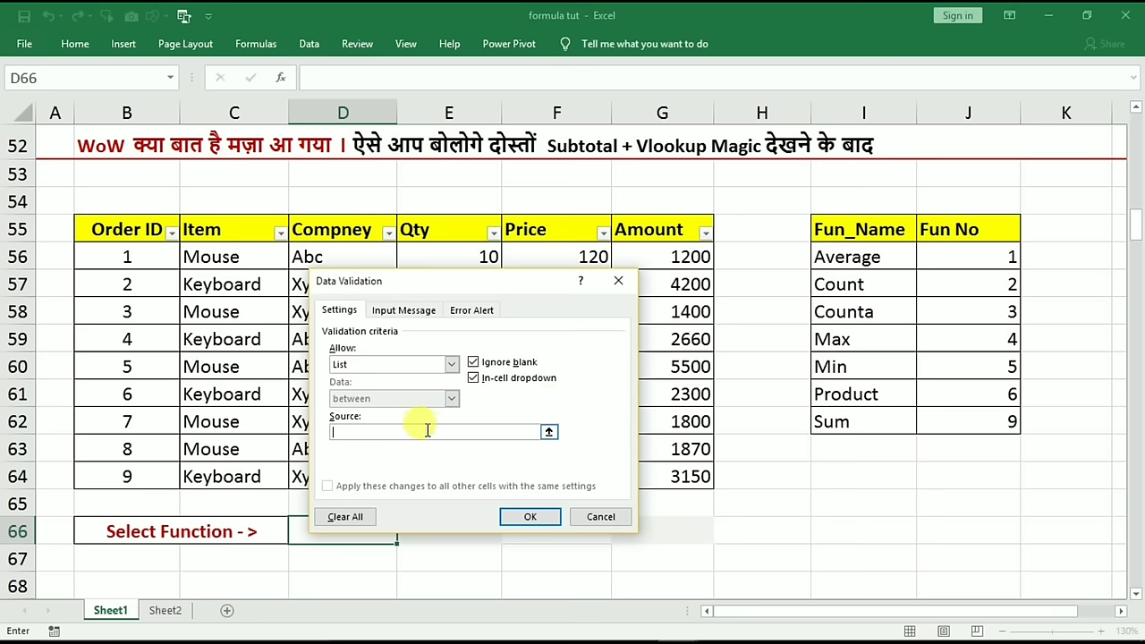
left_click_drag(866, 257, 857, 403)
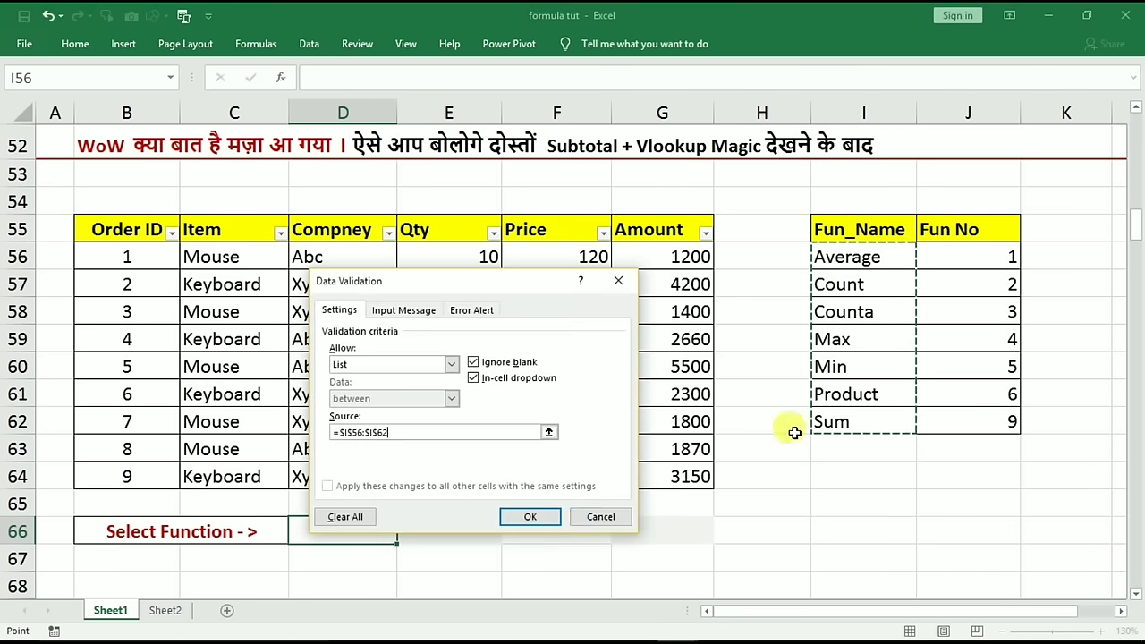
left_click(529, 517)
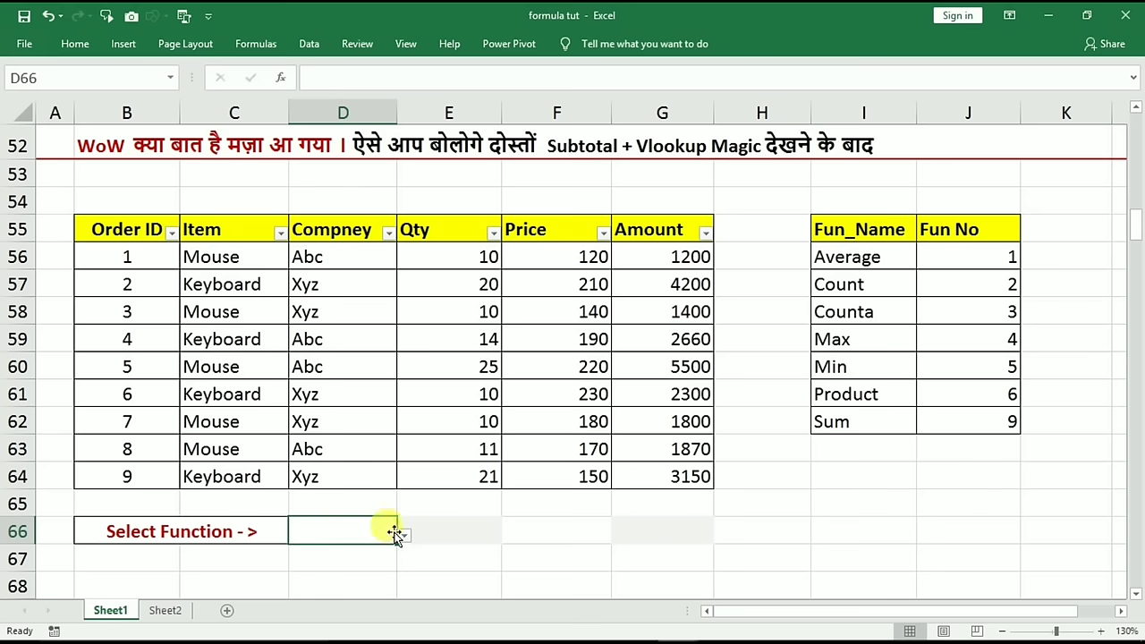
Pick Max from D66's new dropdown and review the Fun No numbers
left_click(400, 535)
key("Escape")
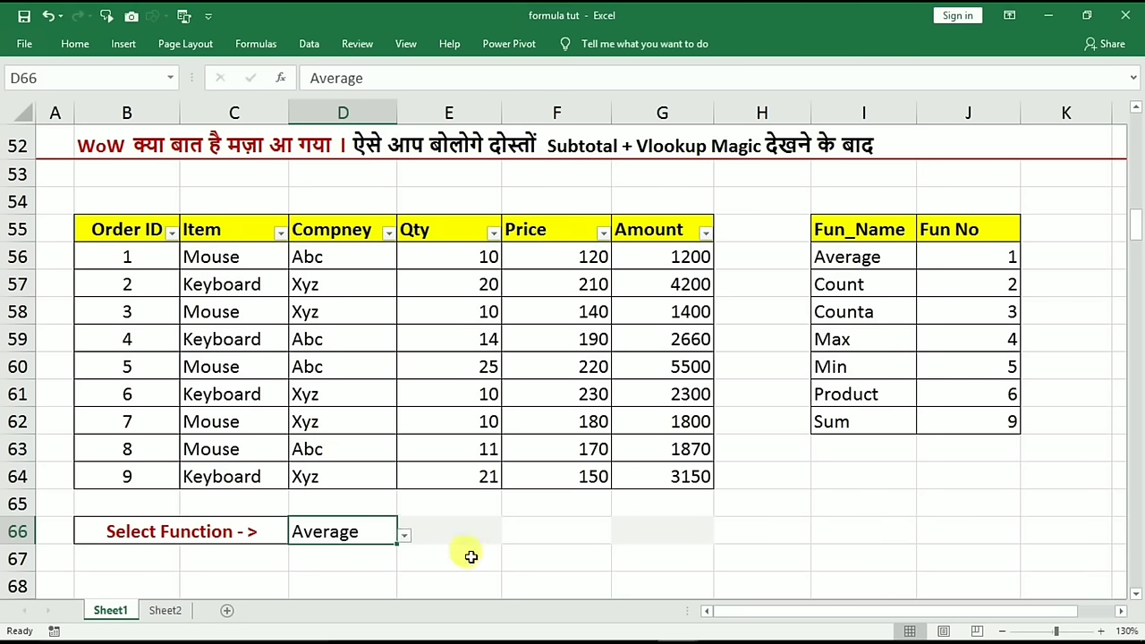
left_click(399, 537)
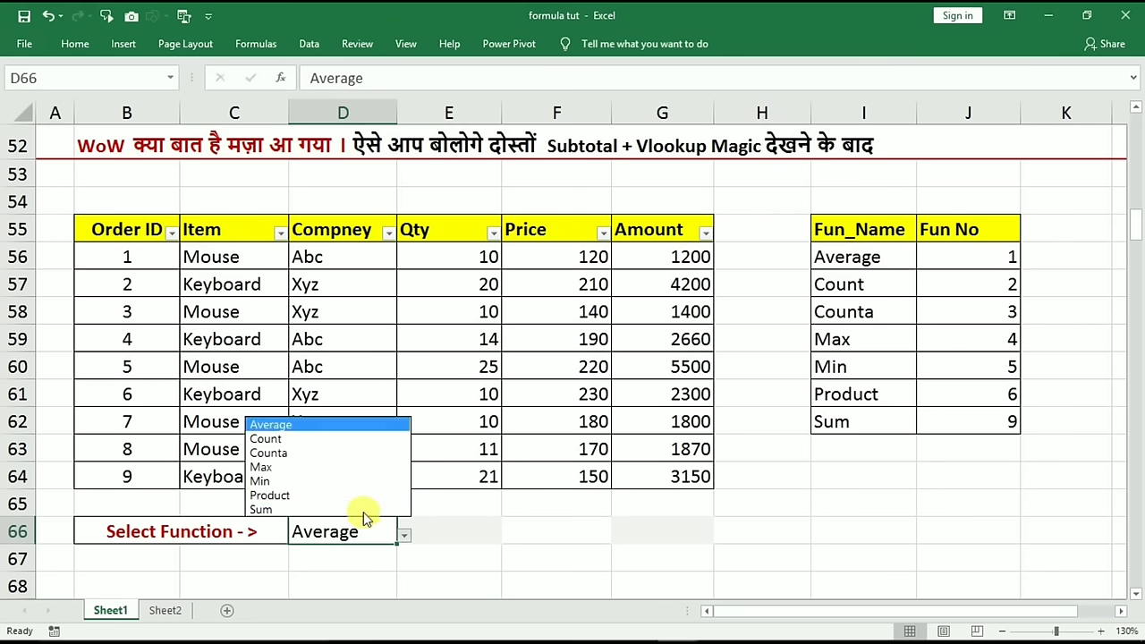
left_click(338, 467)
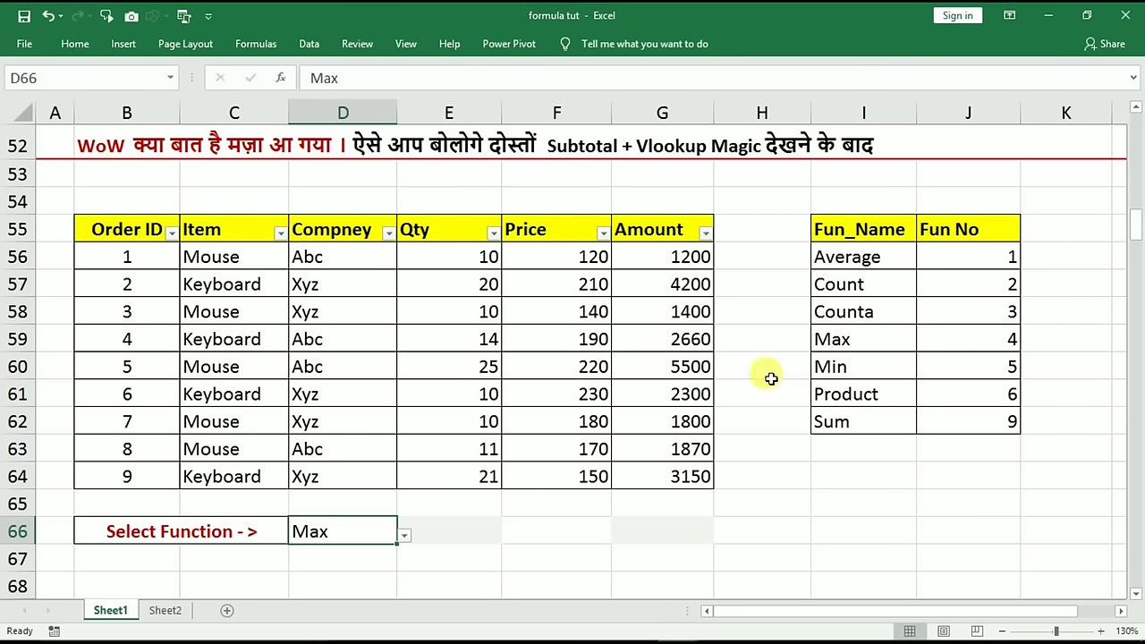
left_click_drag(959, 264, 955, 394)
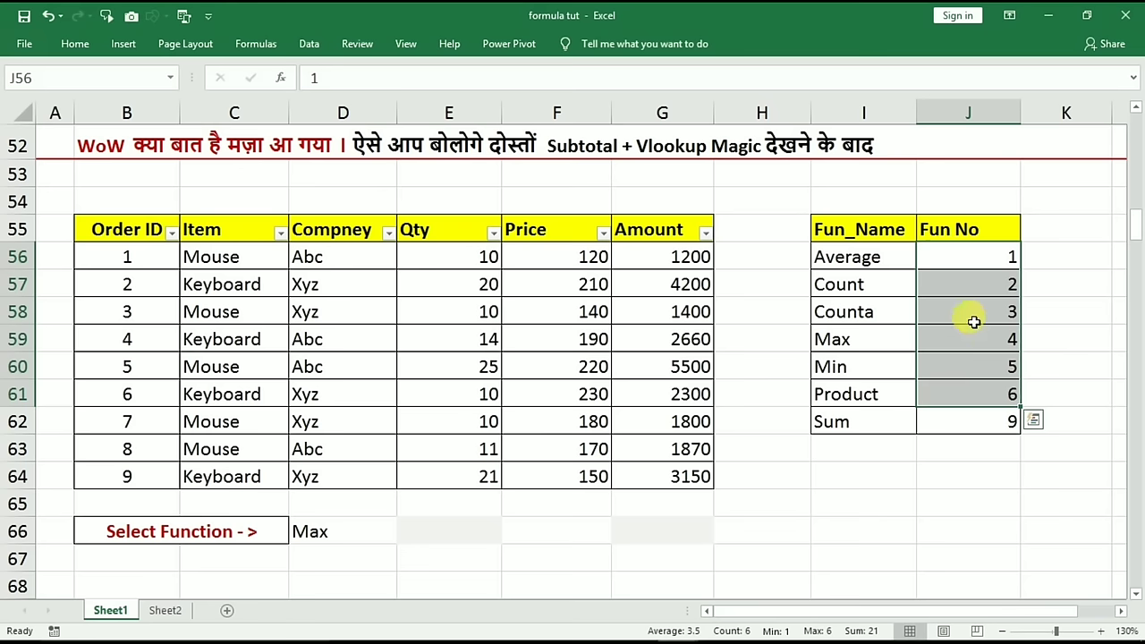
Enter =VLOOKUP(D66,I55:J62,2,0) in E66 to return the Fun No for D66's function
left_click(438, 534)
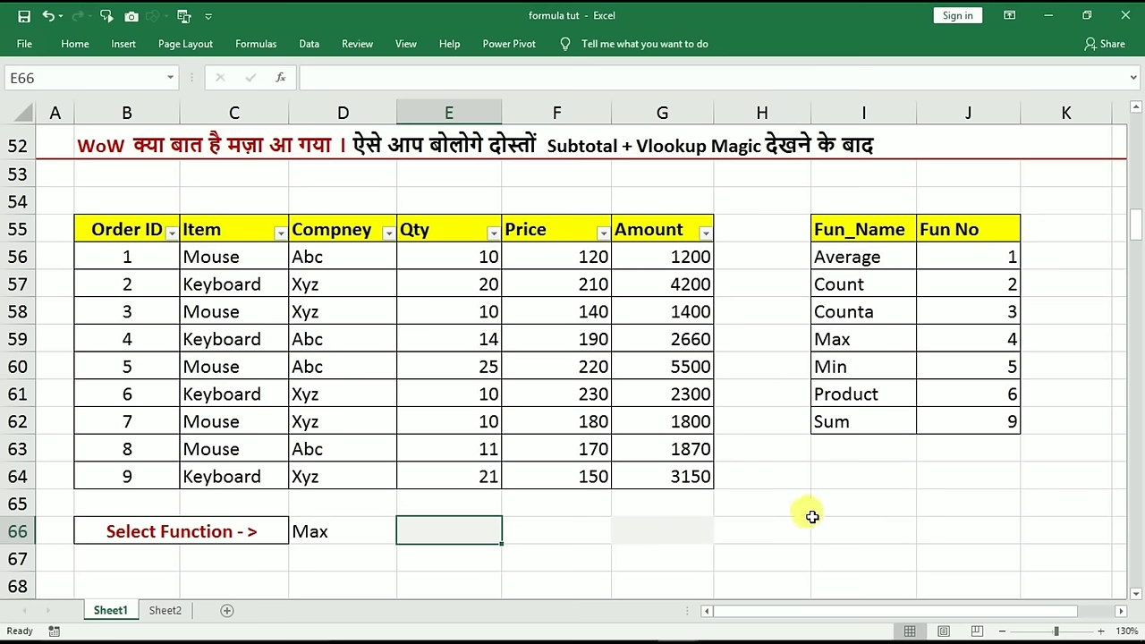
type("=vloo")
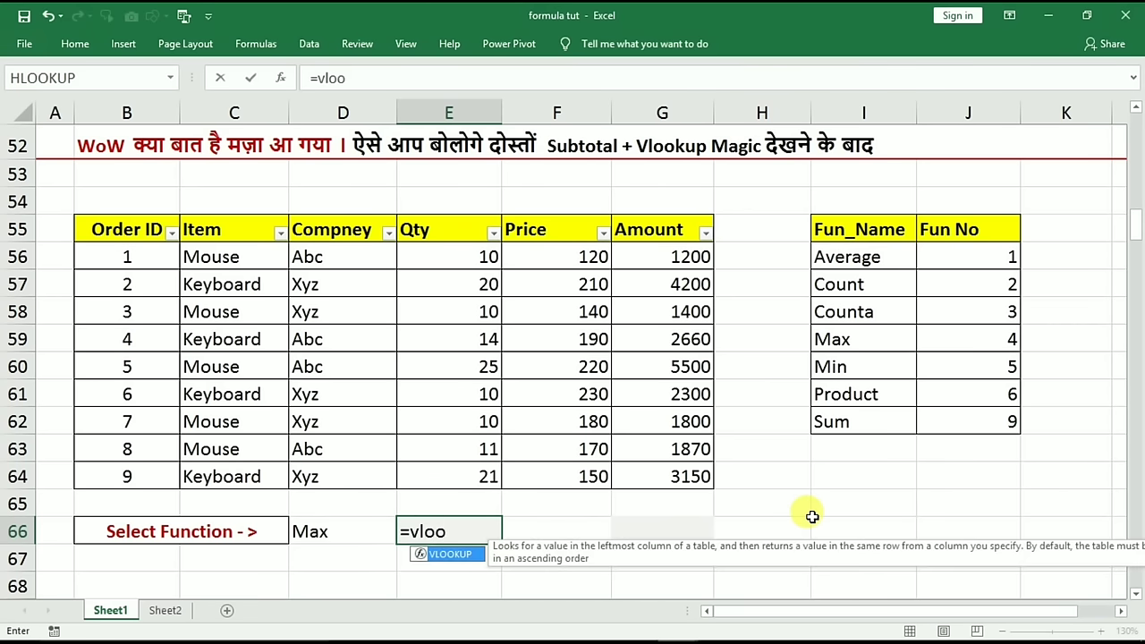
type("(")
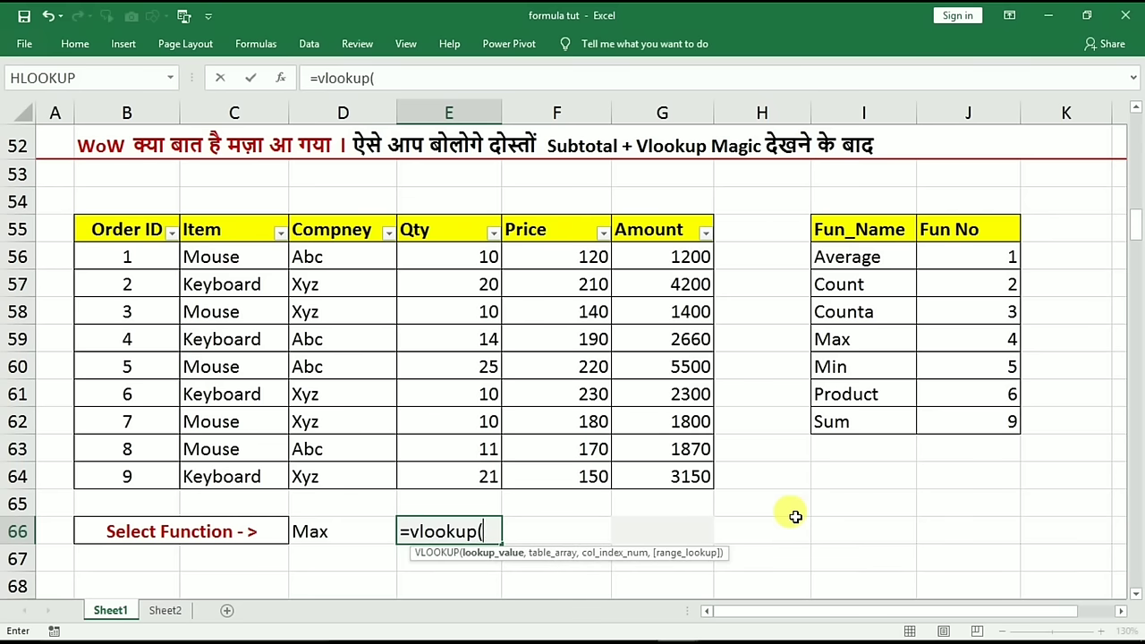
left_click(324, 534)
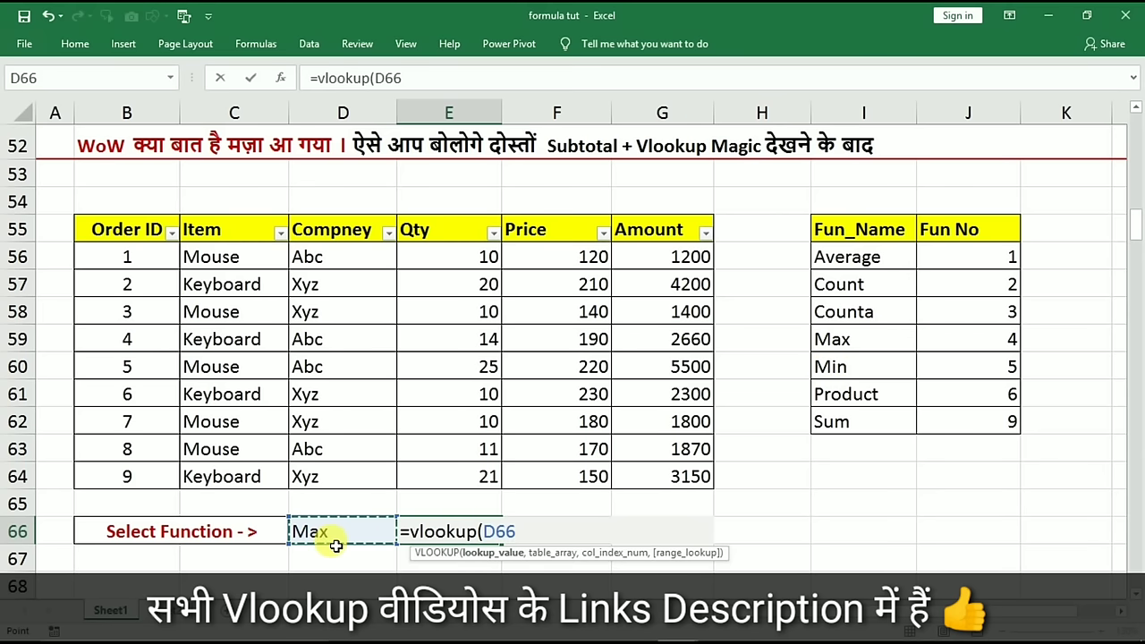
type(",")
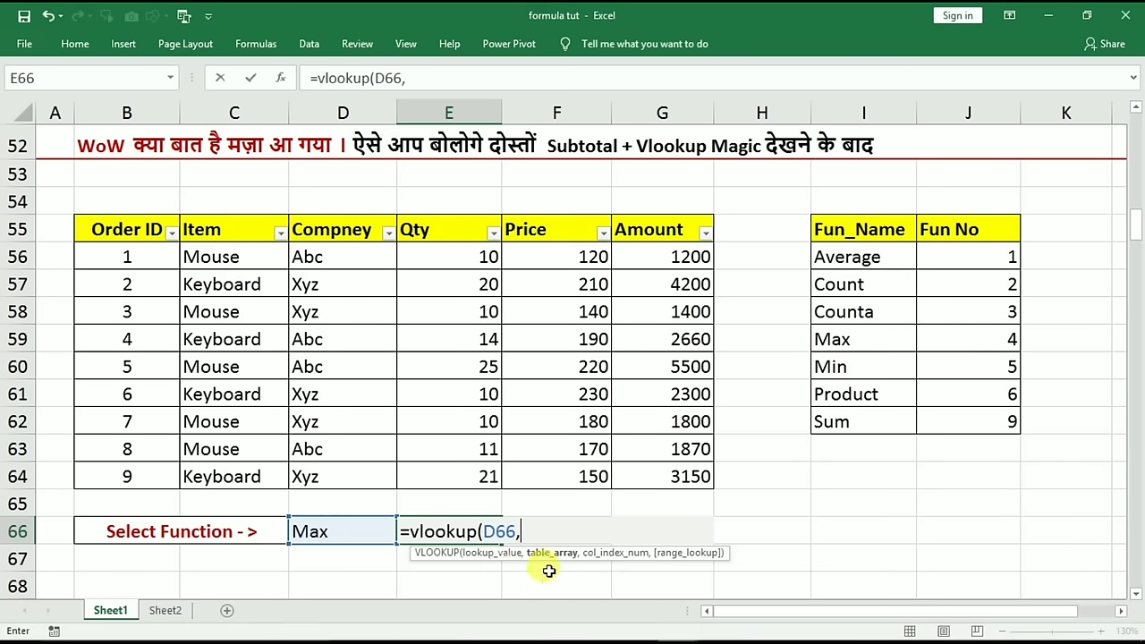
left_click_drag(851, 224, 979, 420)
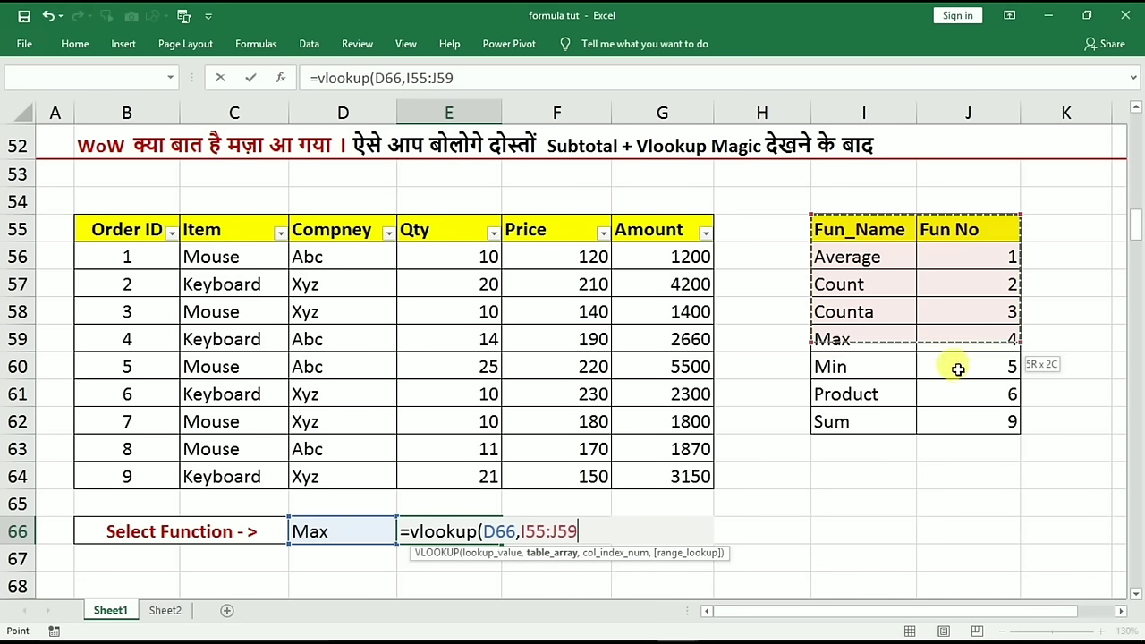
type(",2,")
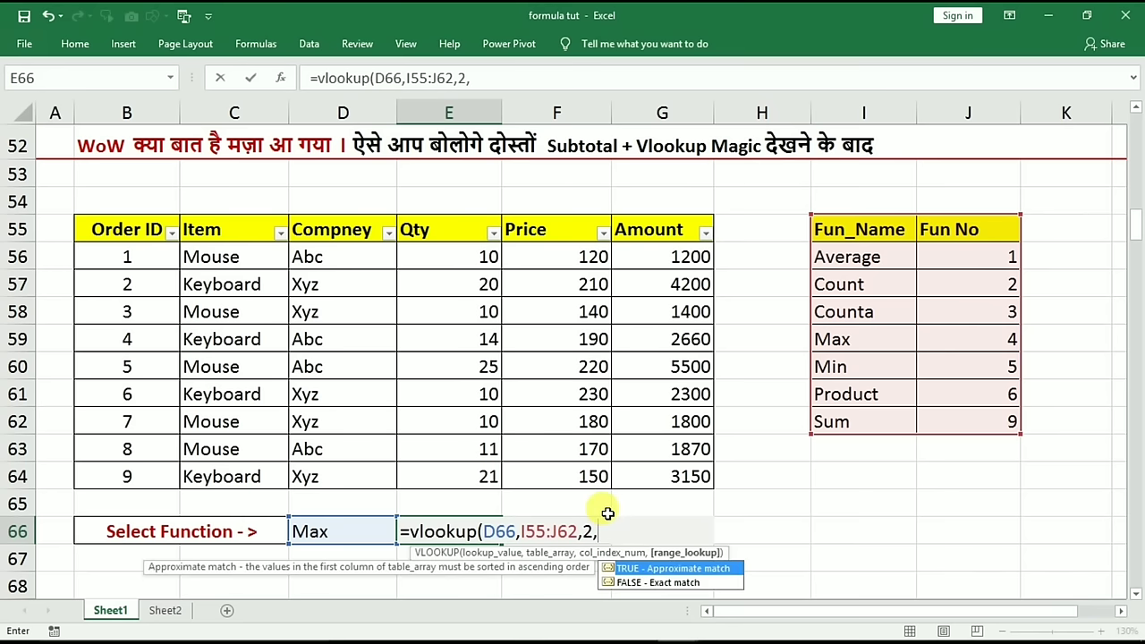
type(")")
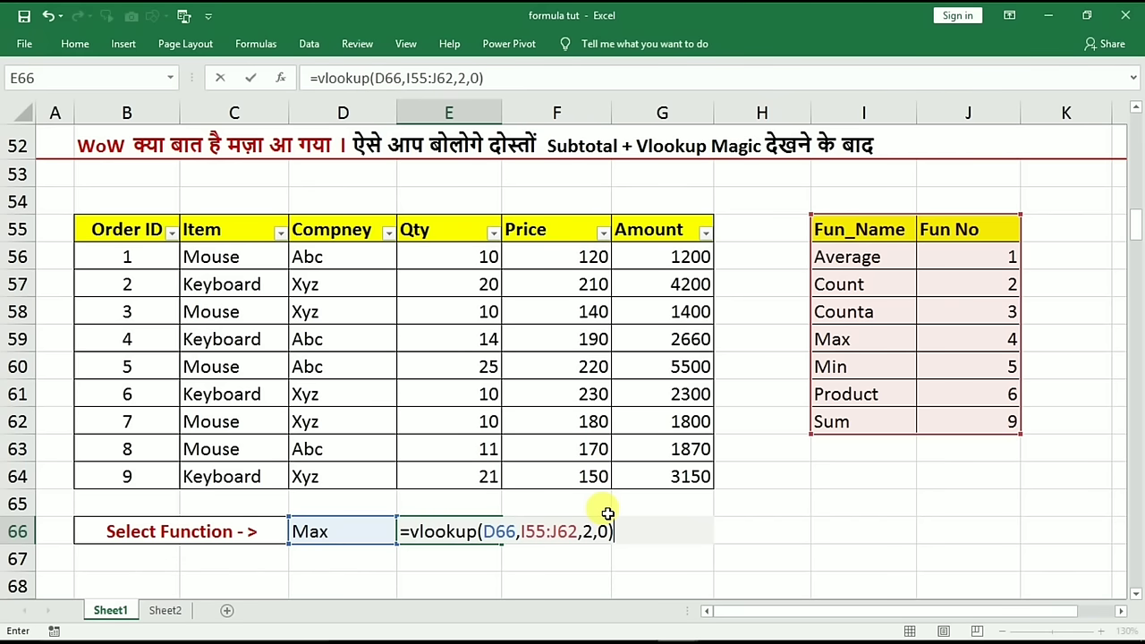
key("Return")
Test the lookup with Average and Sum in D66, comparing against Fun No values 1 and 9
left_click(351, 531)
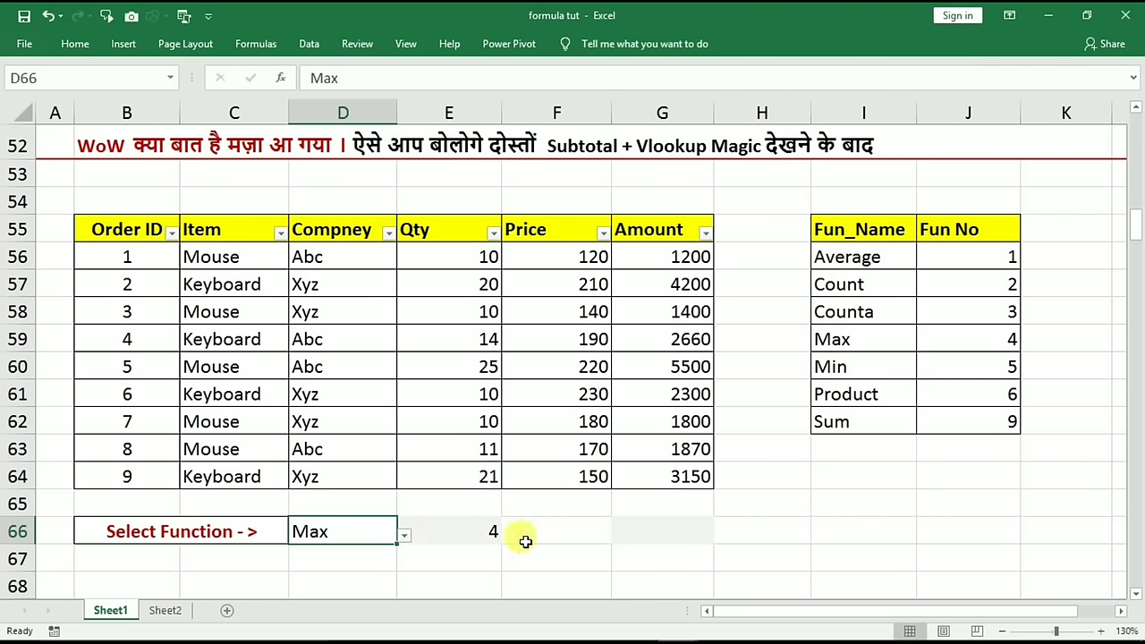
left_click(983, 334)
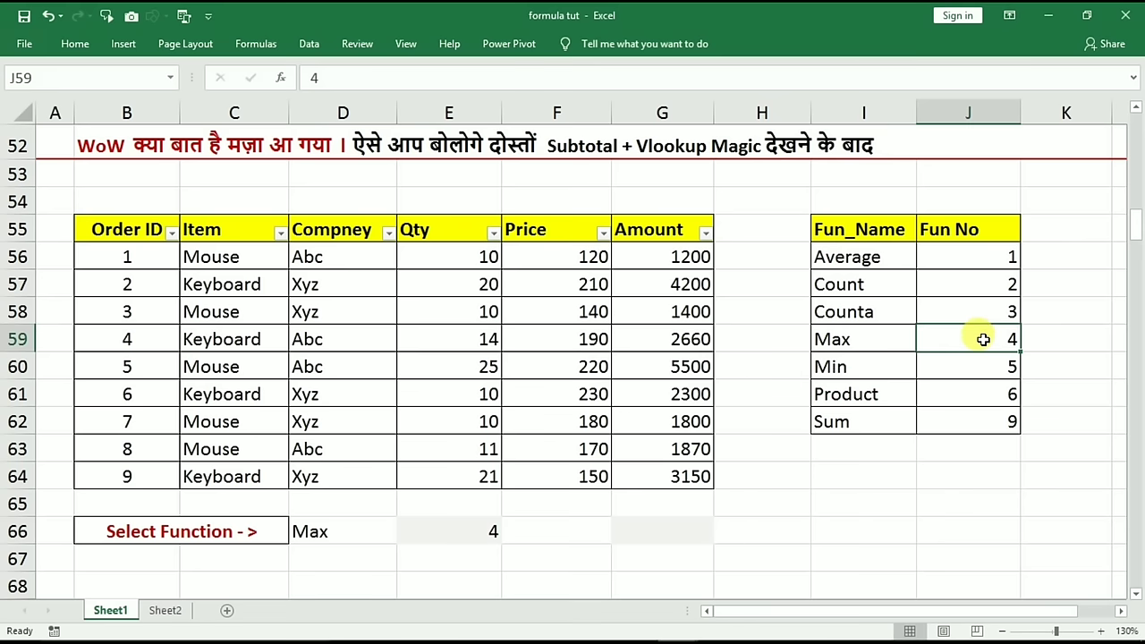
left_click(377, 530)
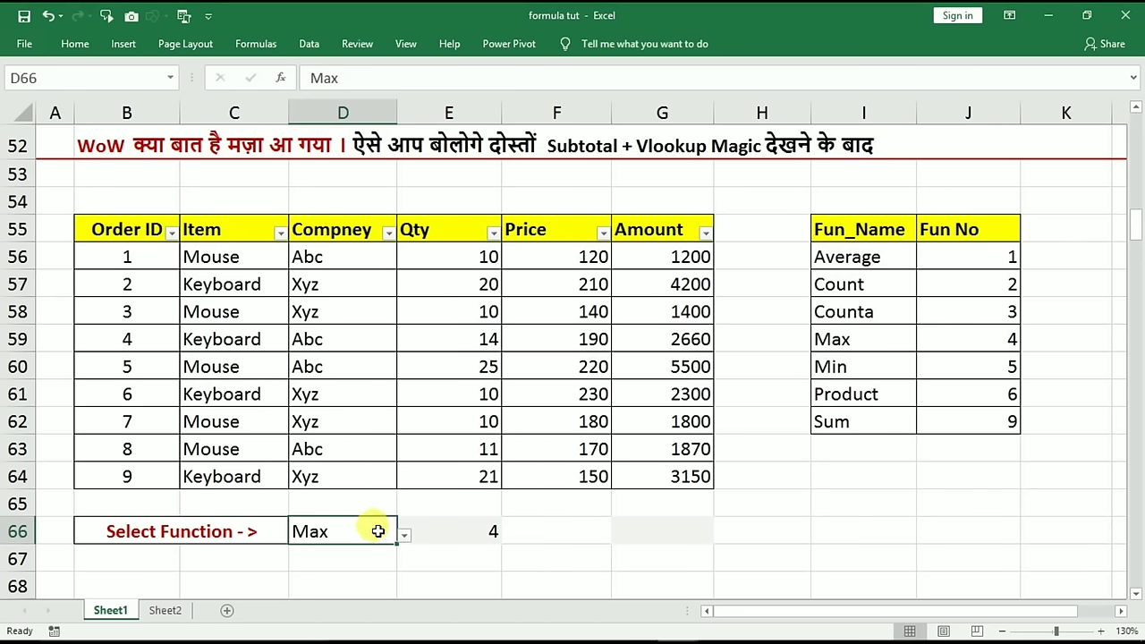
left_click(402, 535)
left_click(358, 424)
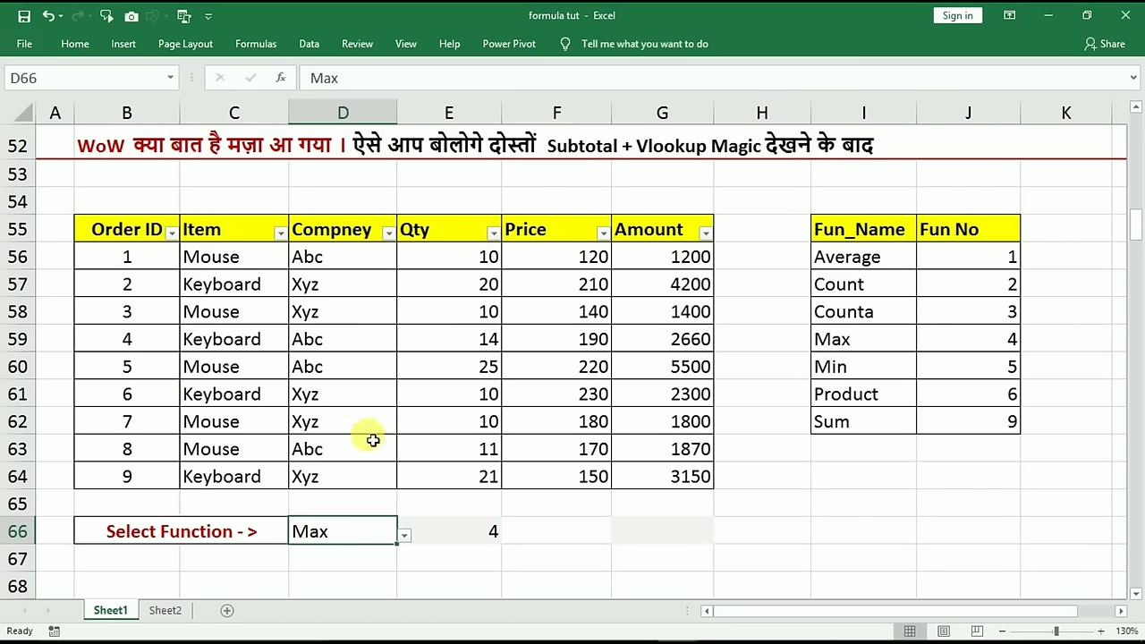
left_click(964, 269)
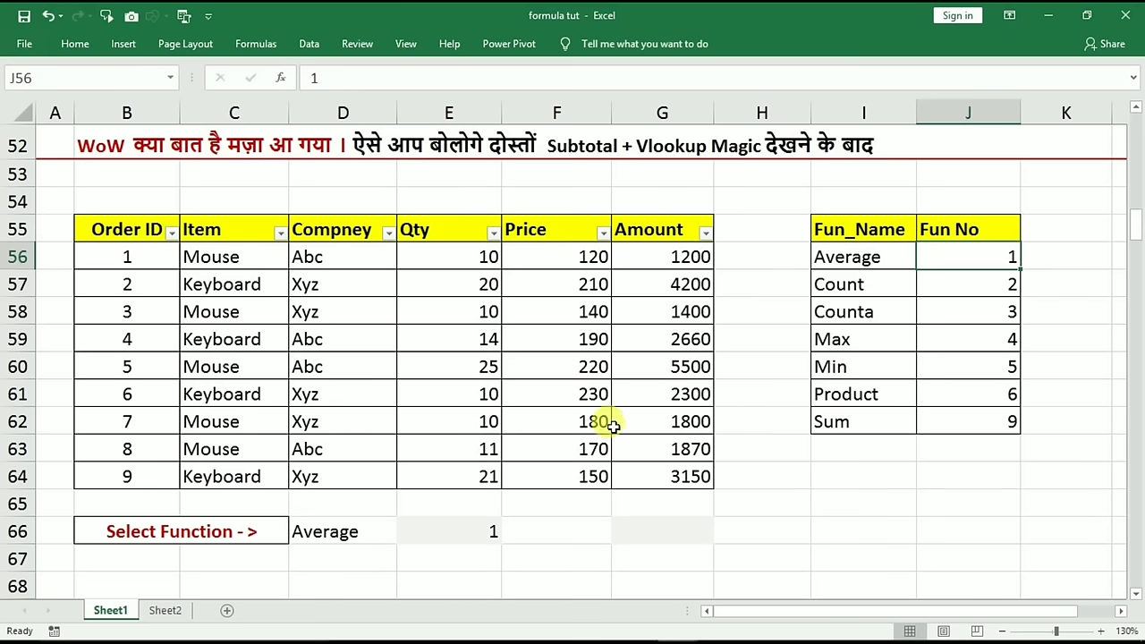
left_click(377, 528)
left_click(404, 535)
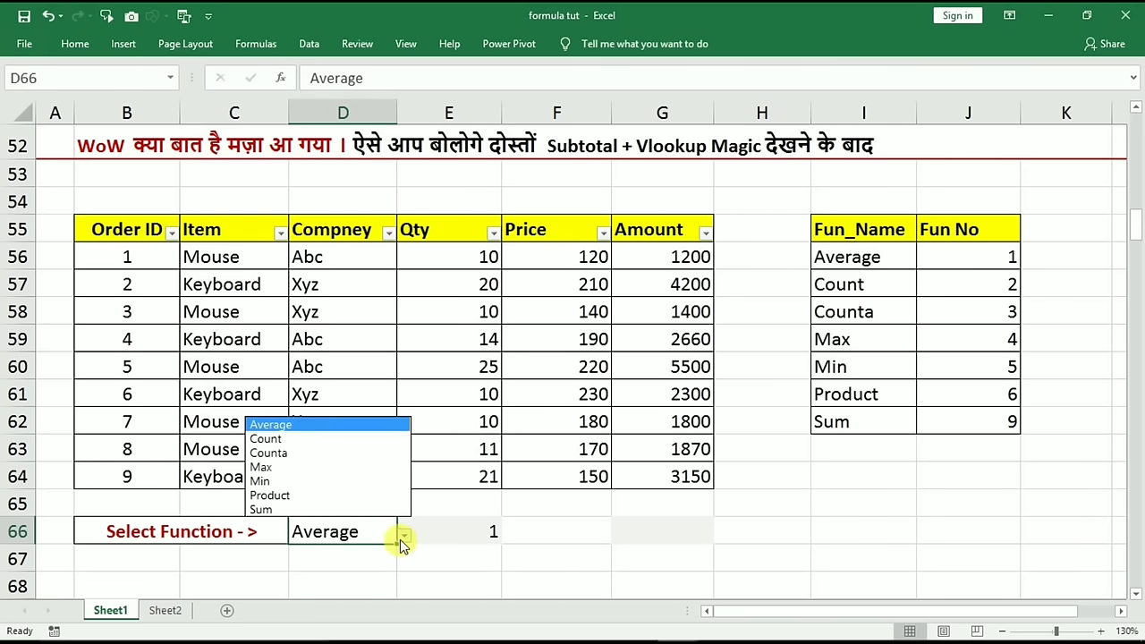
left_click(365, 508)
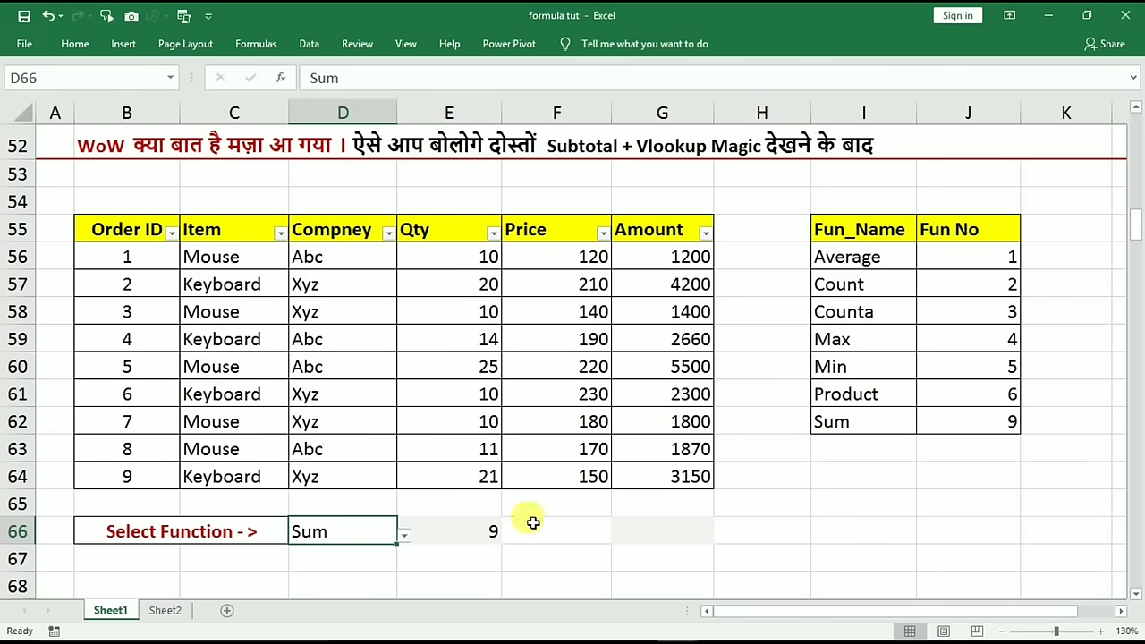
left_click(1000, 423)
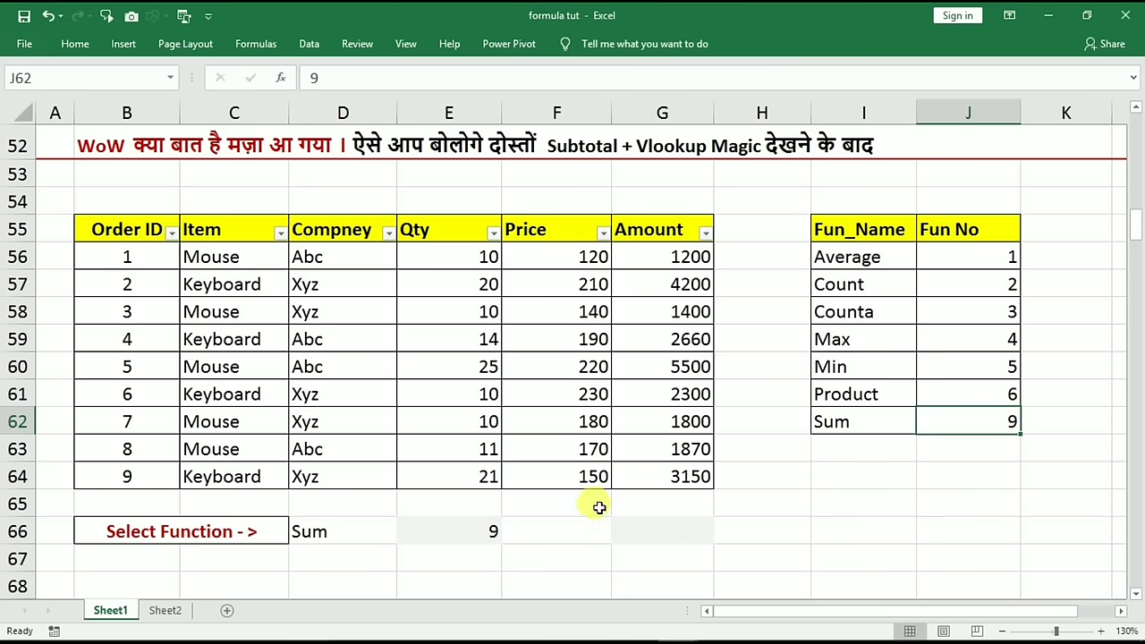
Wrap E66's lookup as =SUBTOTAL(VLOOKUP(D66,I55:J62,2,0),E56:E64), returning 131
left_click(466, 530)
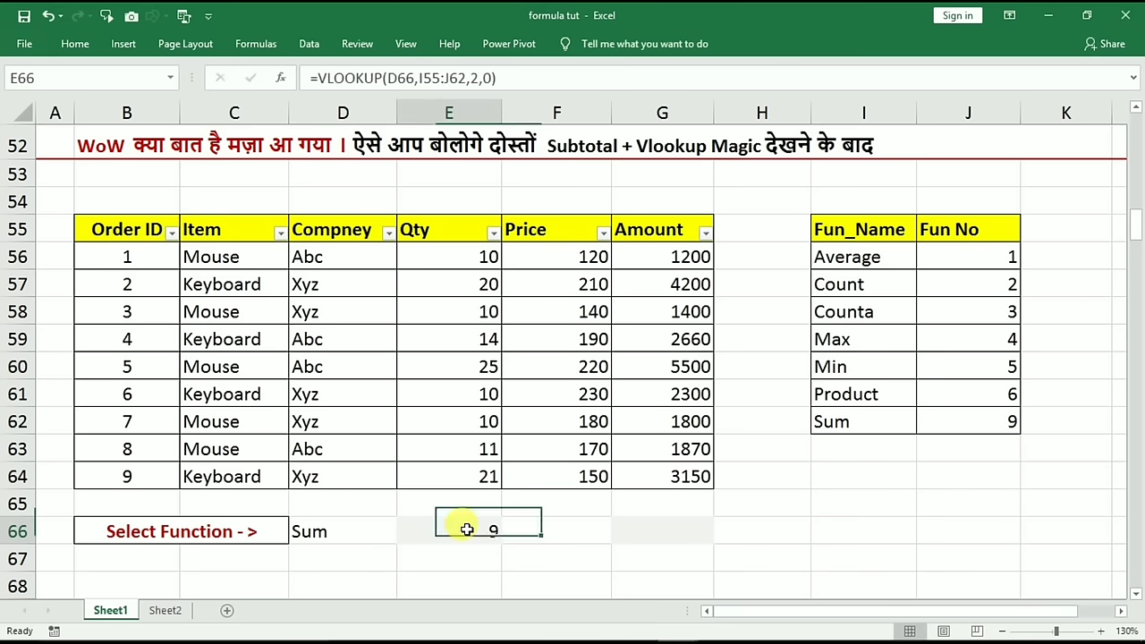
double_click(466, 530)
left_click(409, 531)
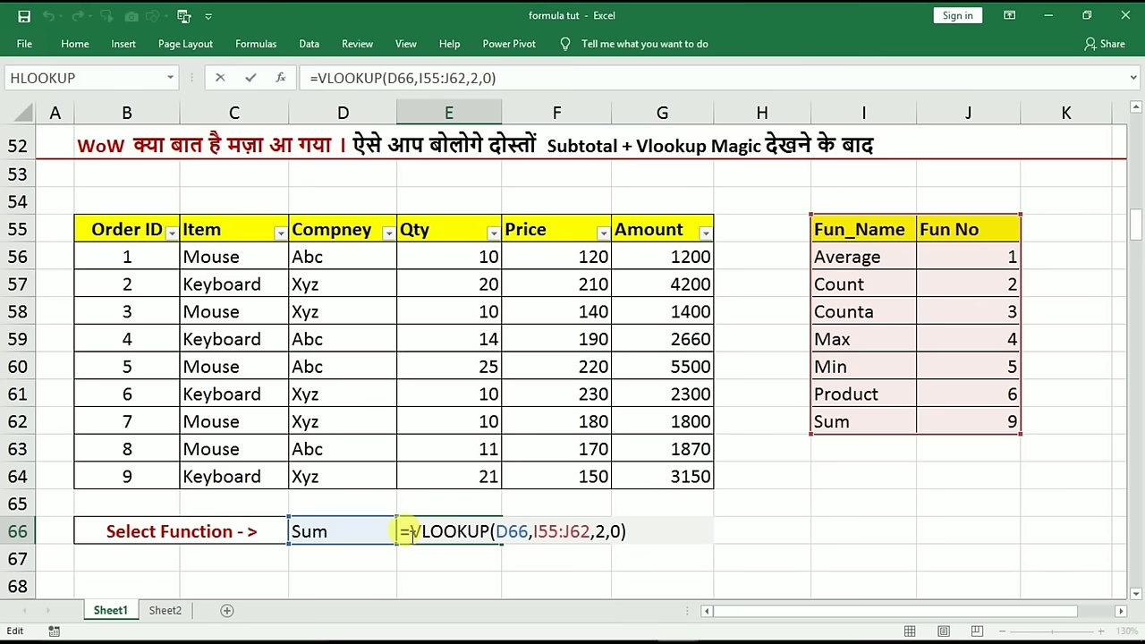
type("su")
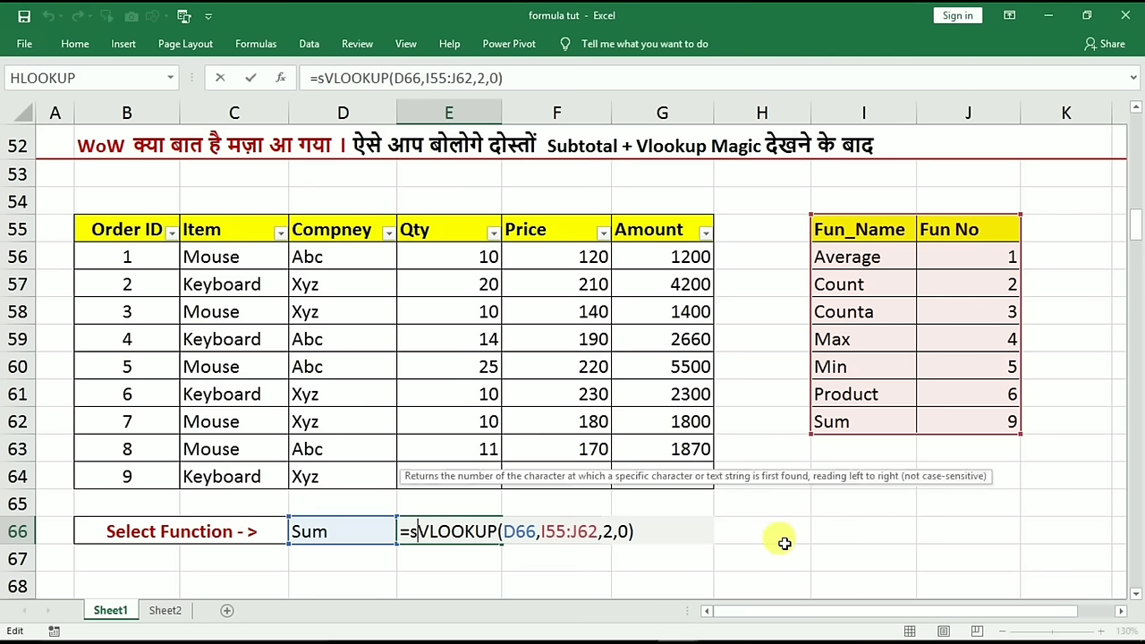
type("bto")
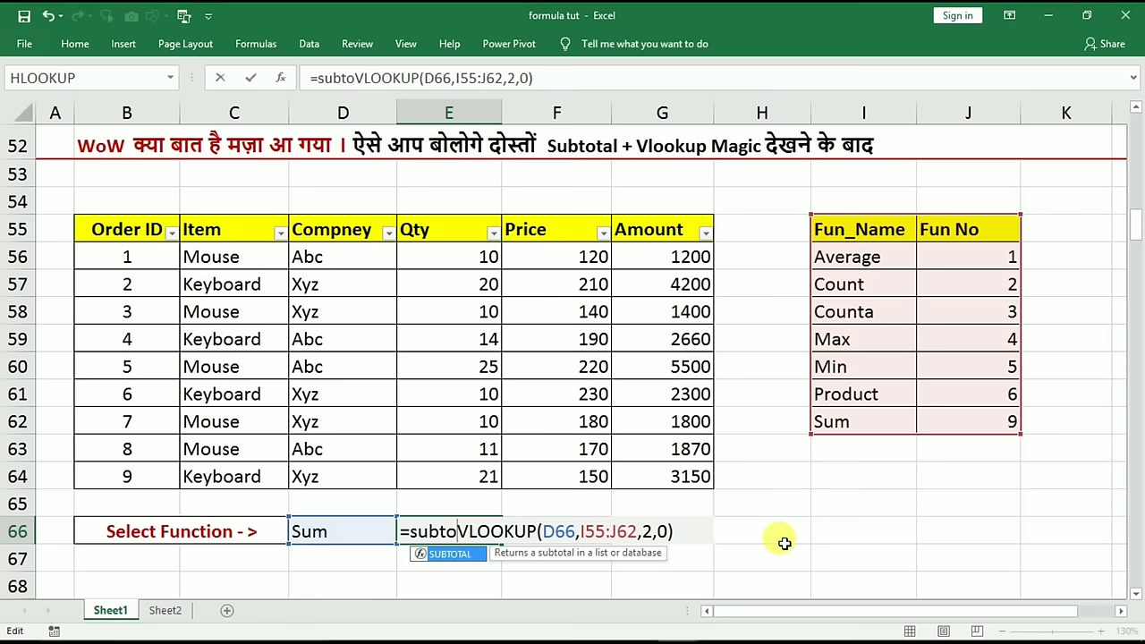
key("Tab")
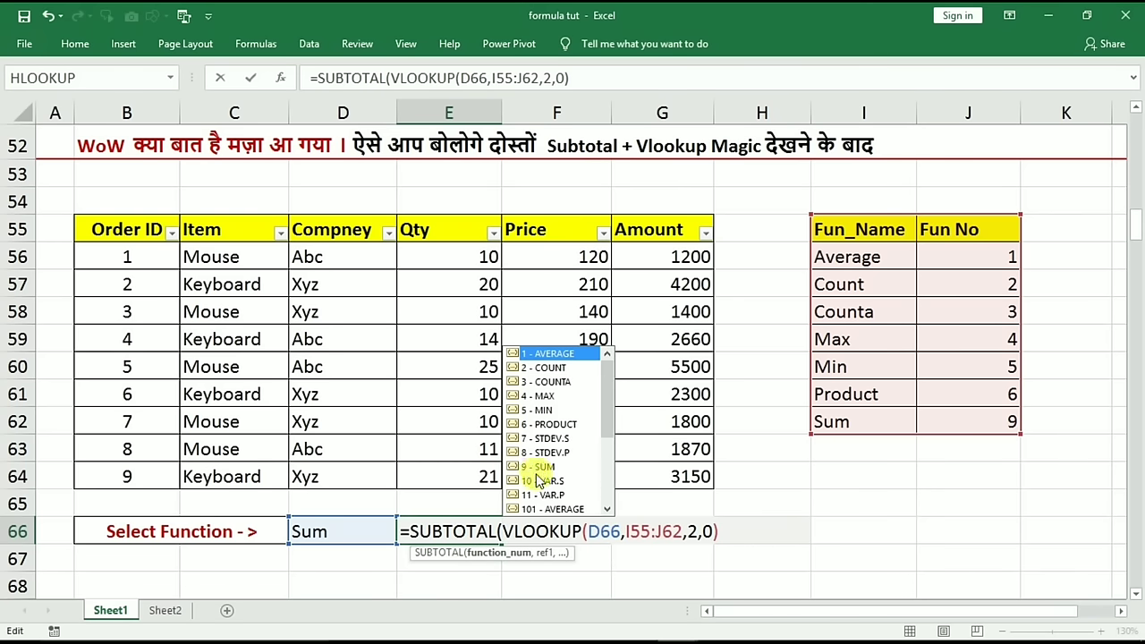
left_click(723, 536)
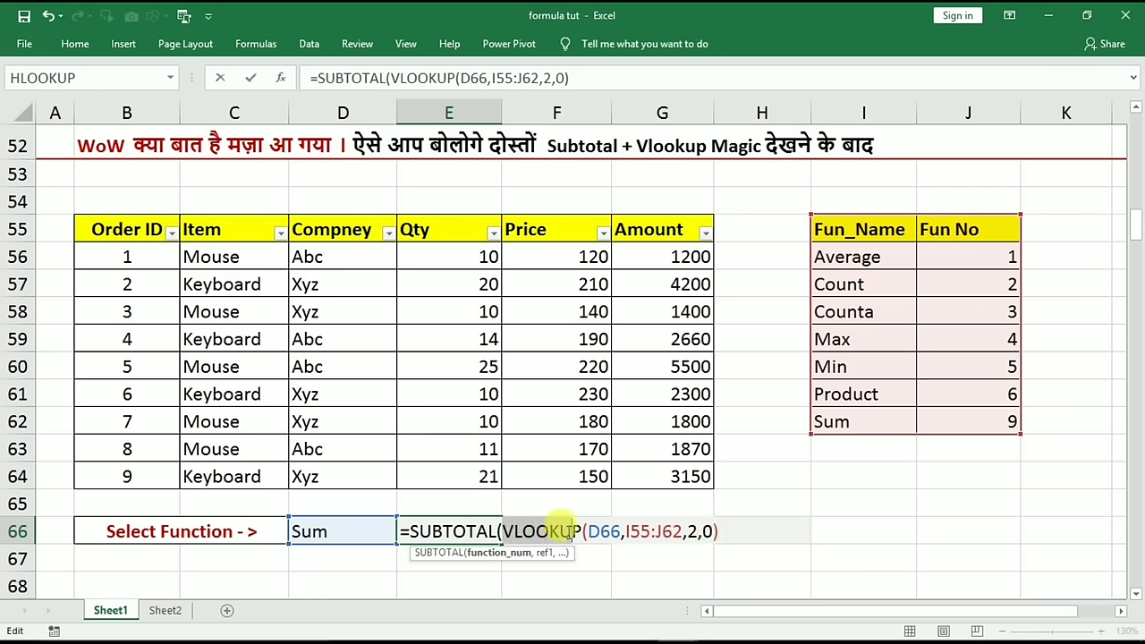
left_click(720, 533)
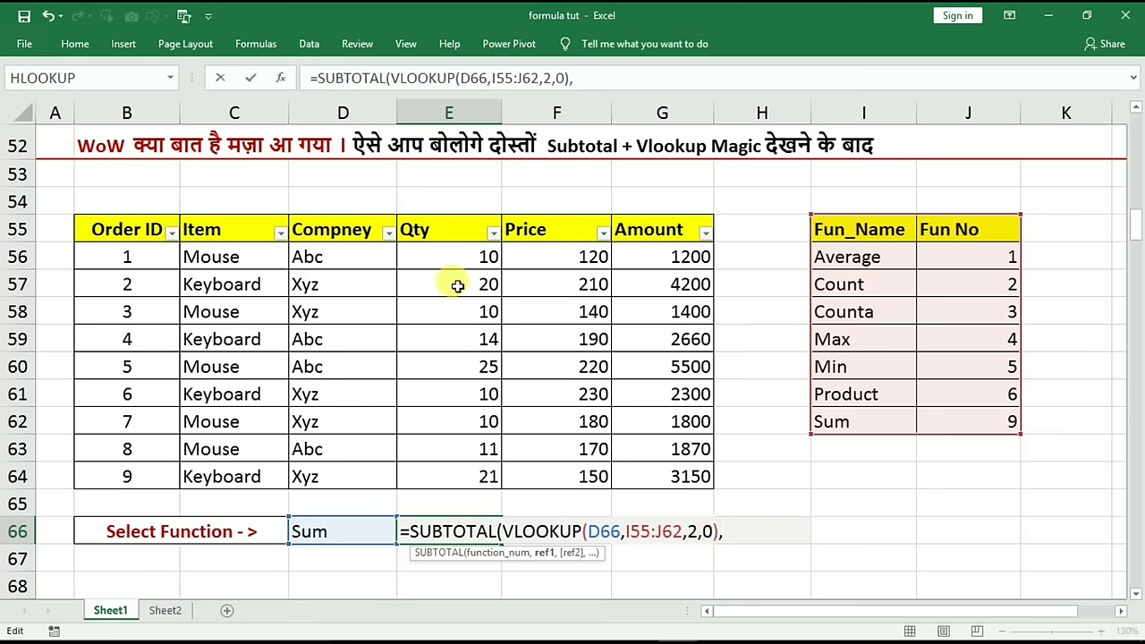
mouse_move(452, 255)
left_mouse_down()
mouse_move(465, 451)
mouse_move(454, 468)
left_mouse_up()
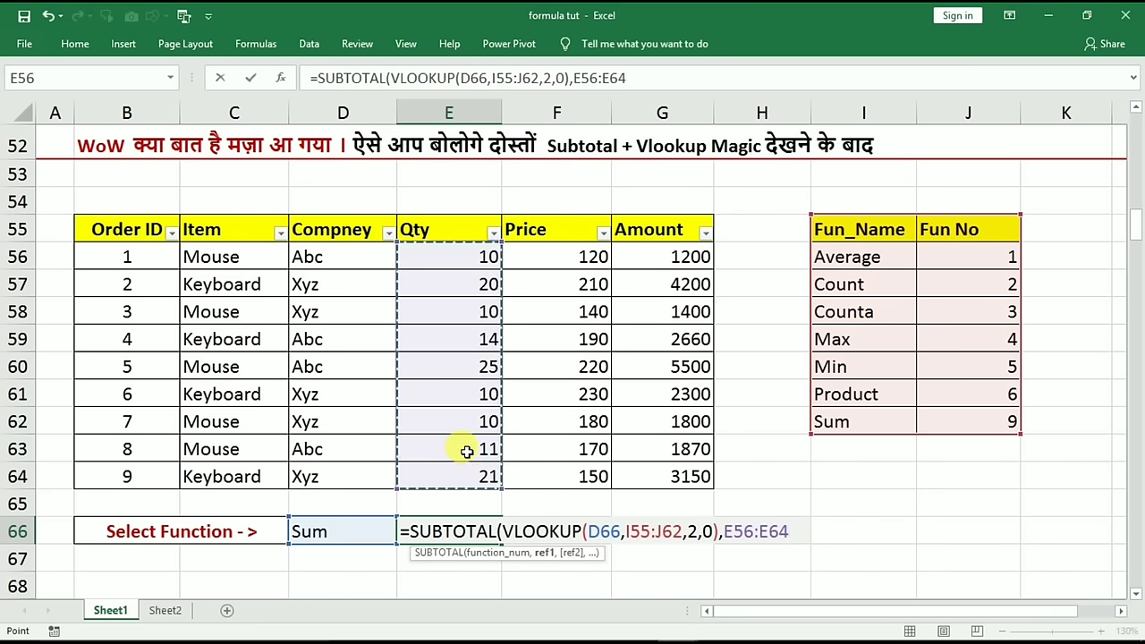
type(")")
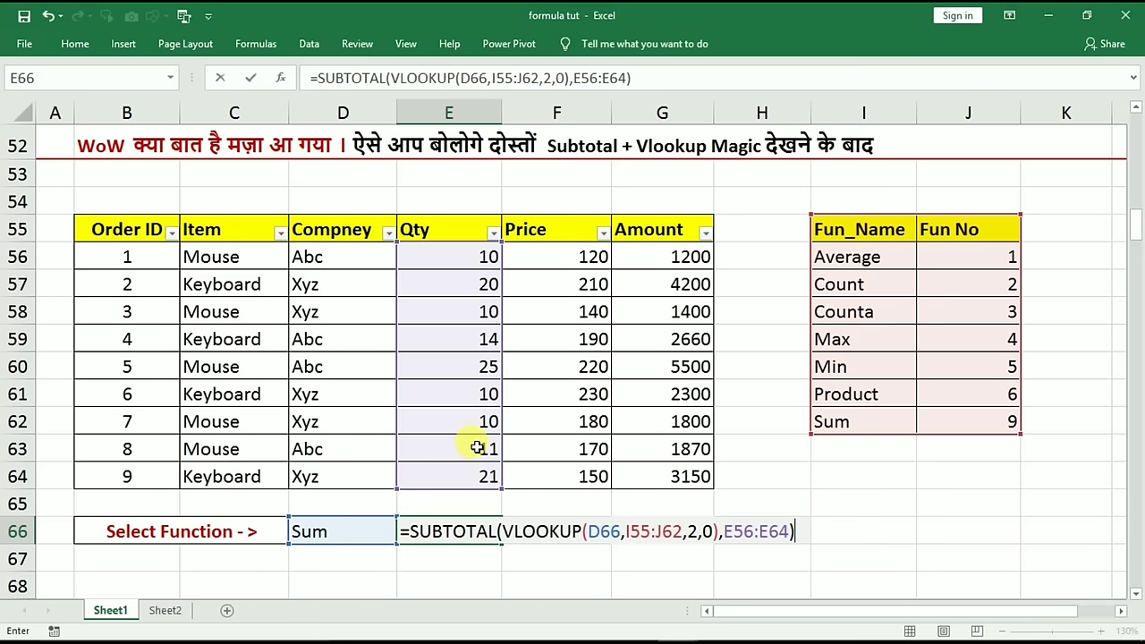
key("Return")
Switch D66 to Average and then Count to watch E66's result change
left_click(350, 529)
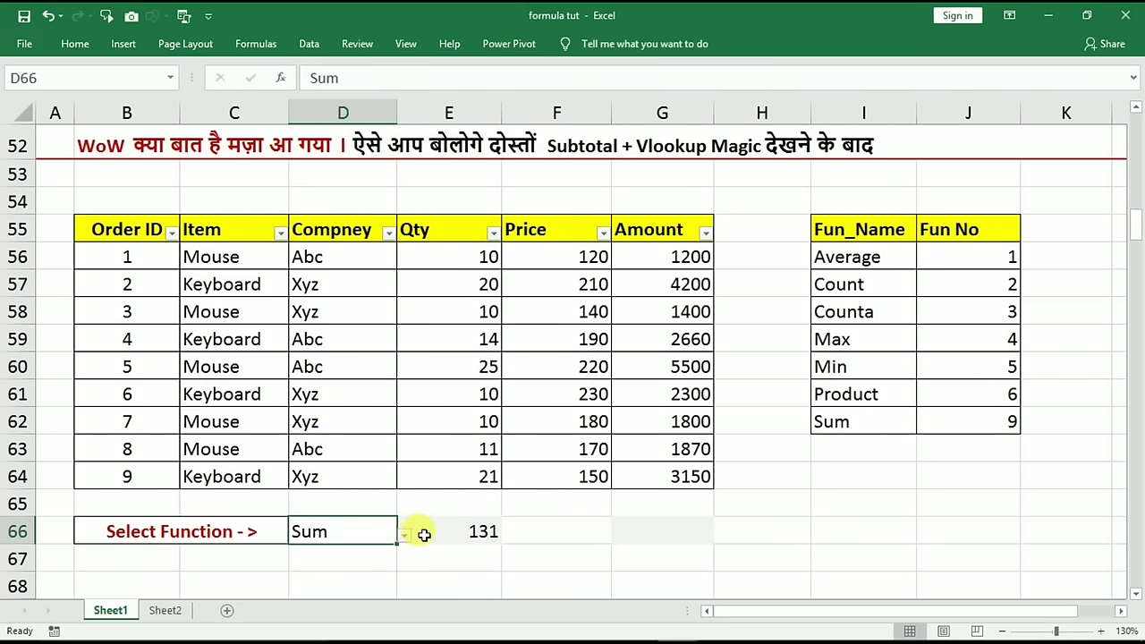
left_click(416, 535)
left_click(387, 541)
left_click(403, 537)
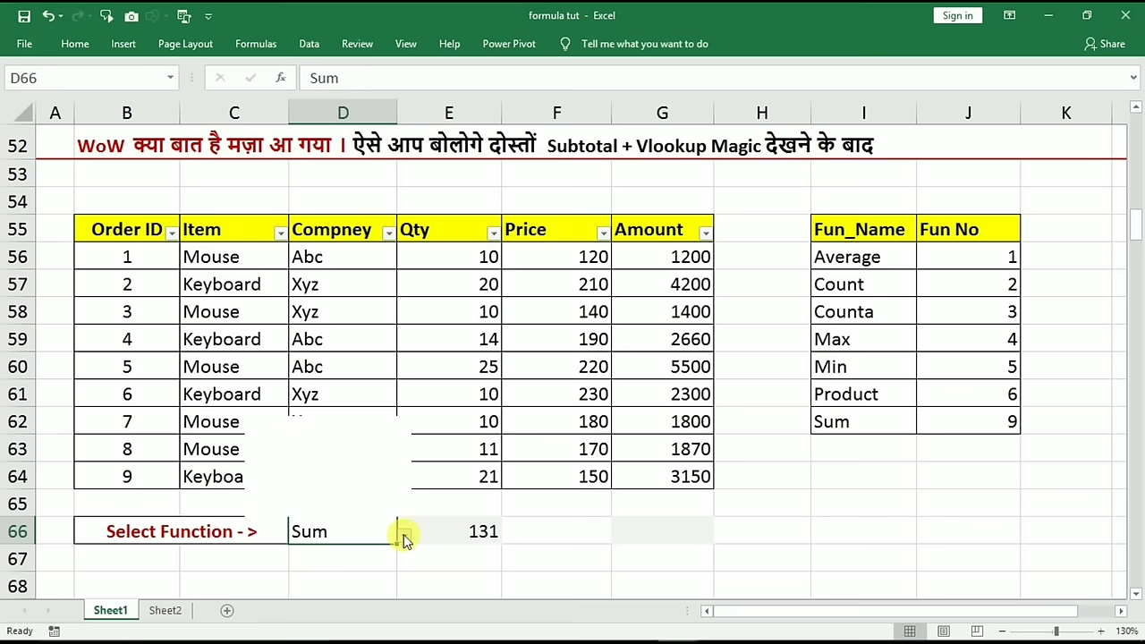
left_click(302, 425)
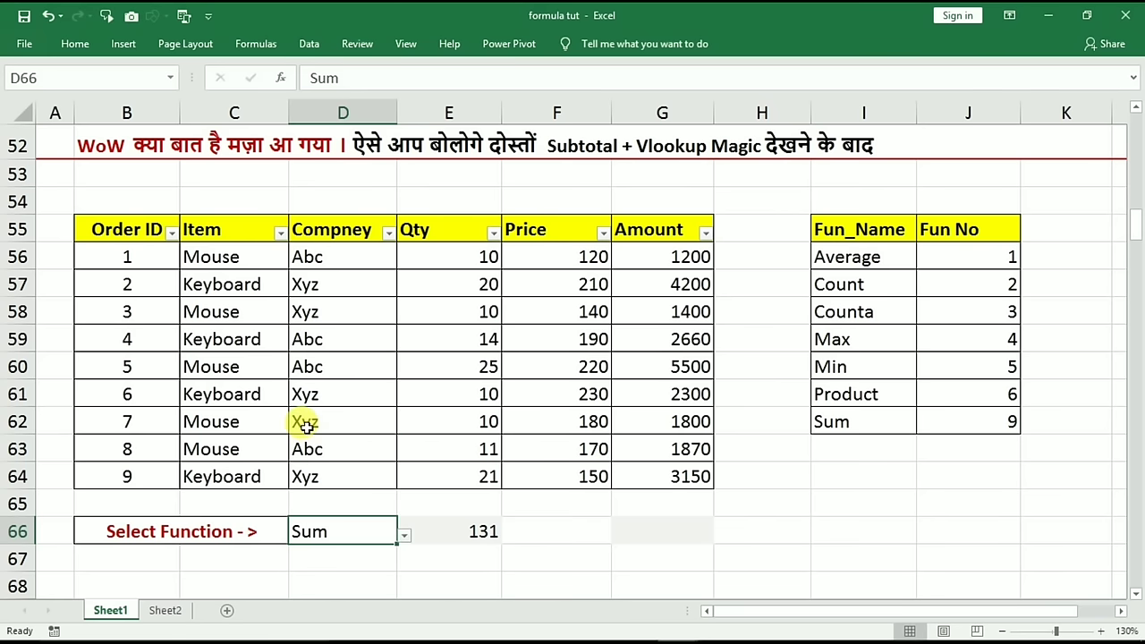
left_click(401, 536)
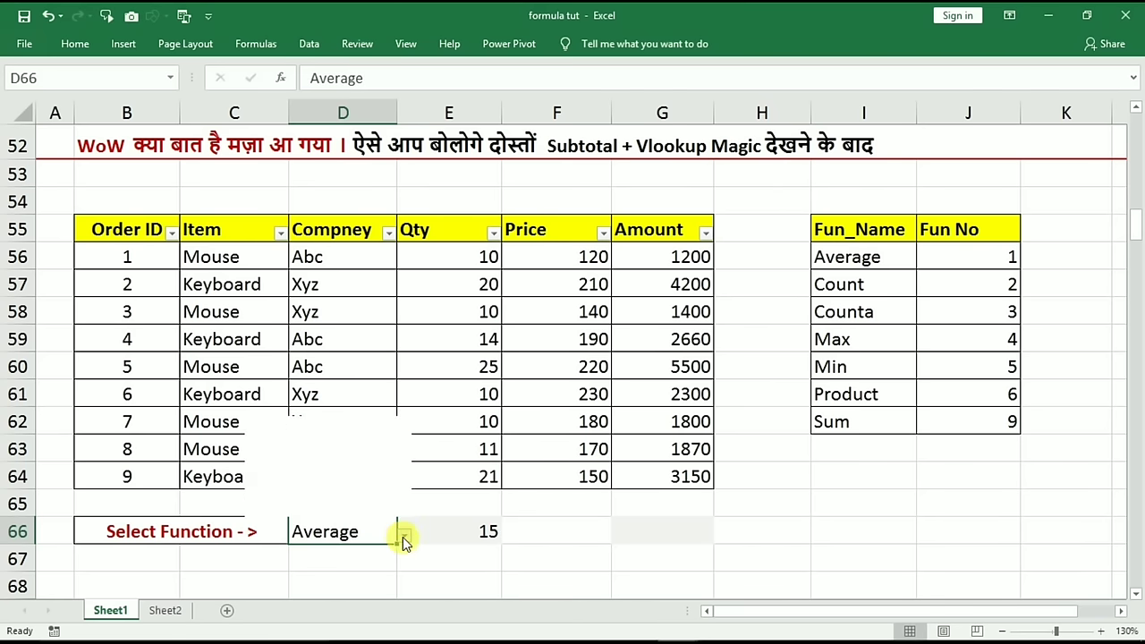
left_click(307, 439)
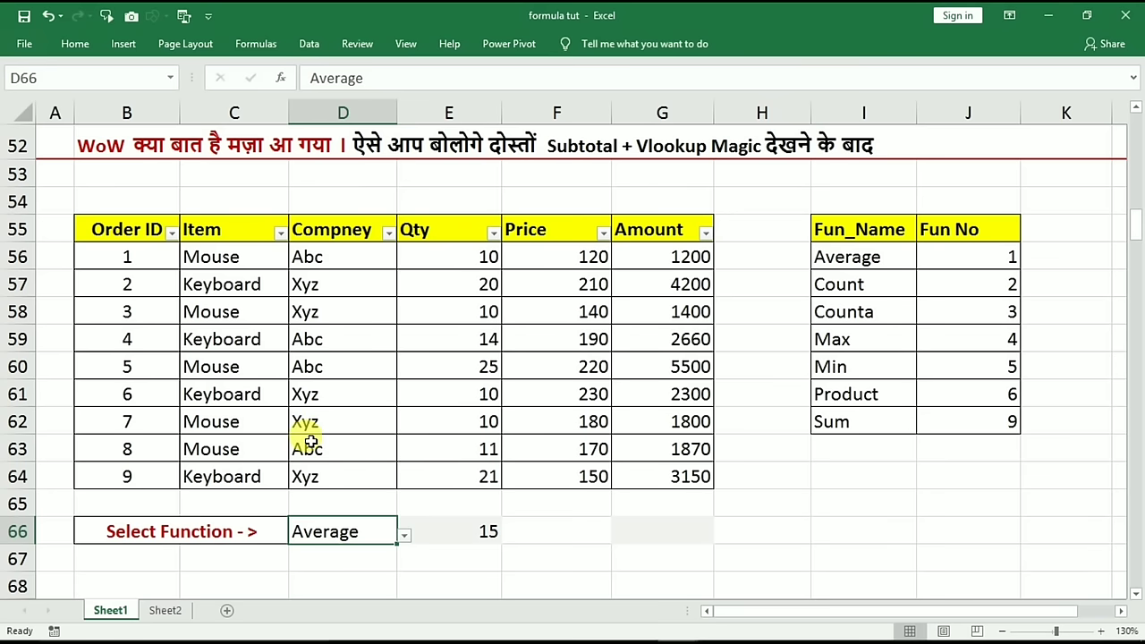
Return D66 to Sum and page down to the Count, Counta & Countblank section
left_click(404, 537)
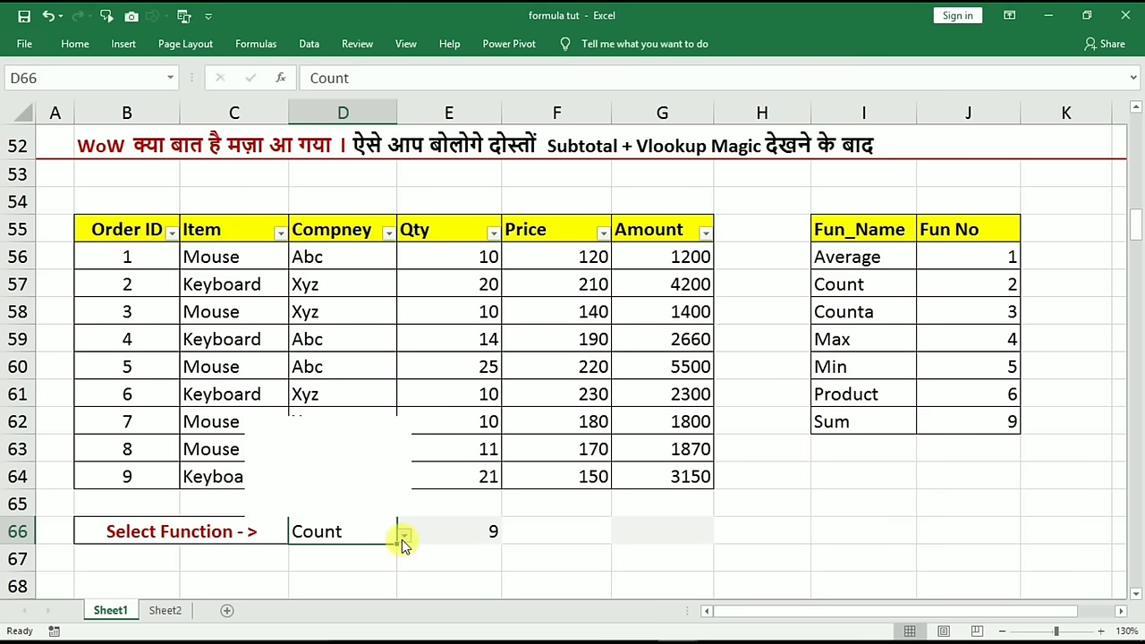
left_click(327, 509)
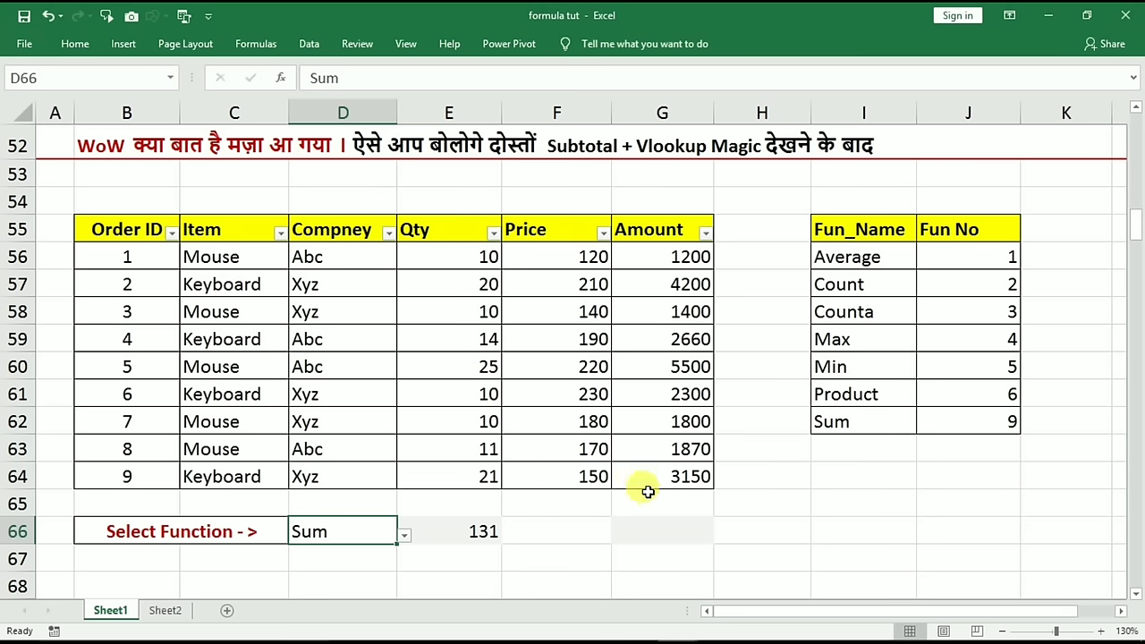
left_click(748, 486)
key("Page_Down")
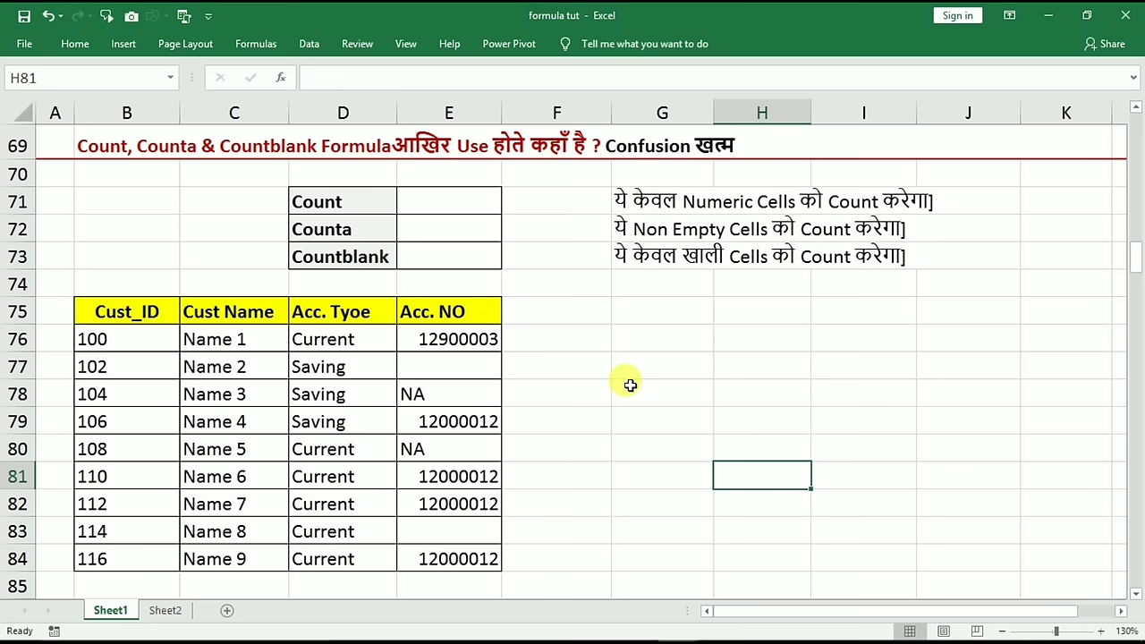
left_click(459, 202)
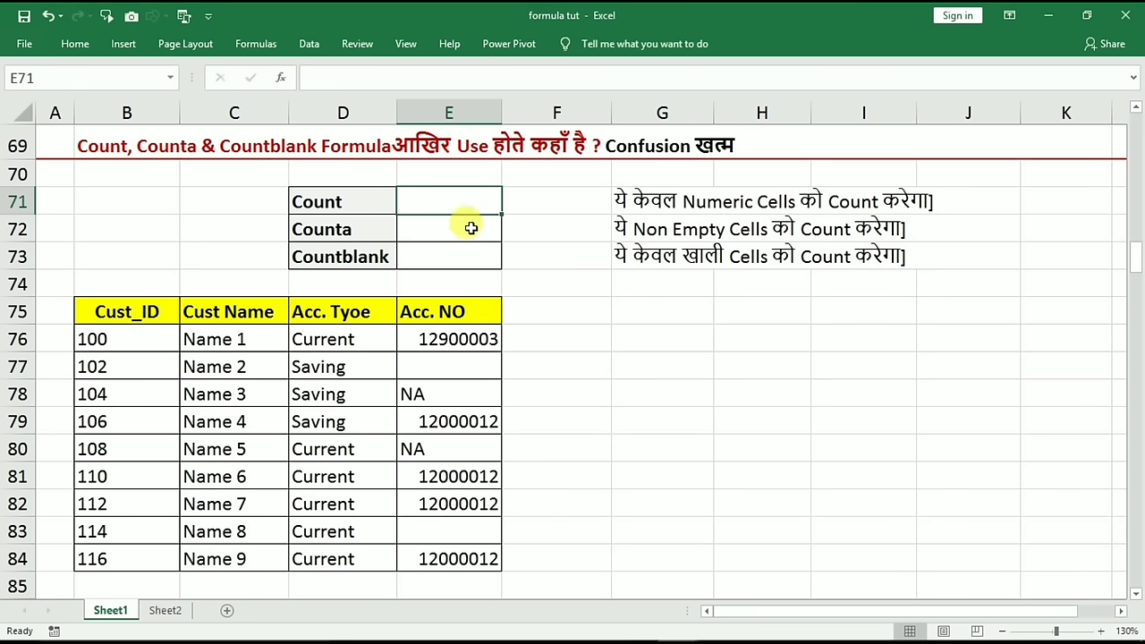
left_click(696, 197)
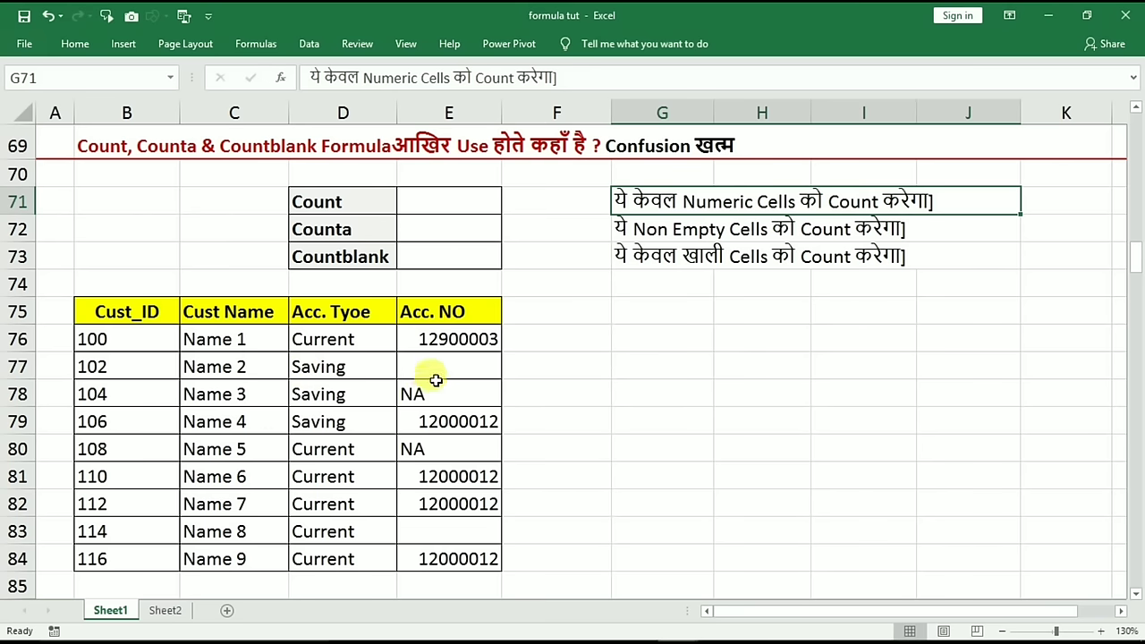
left_click(438, 339)
left_click(432, 422)
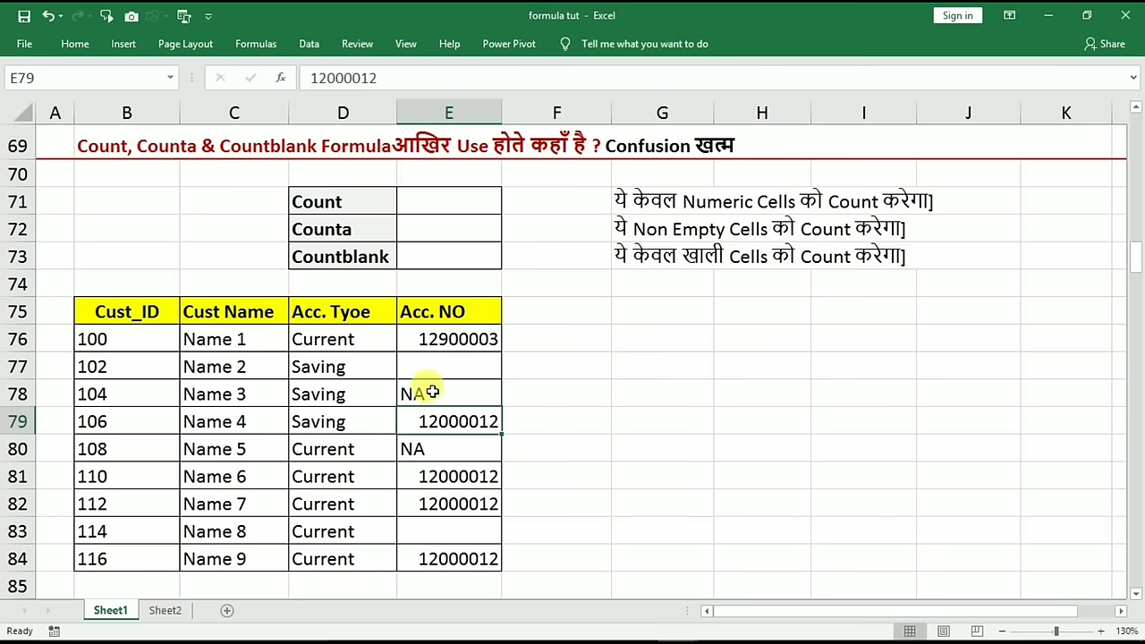
left_click(431, 392)
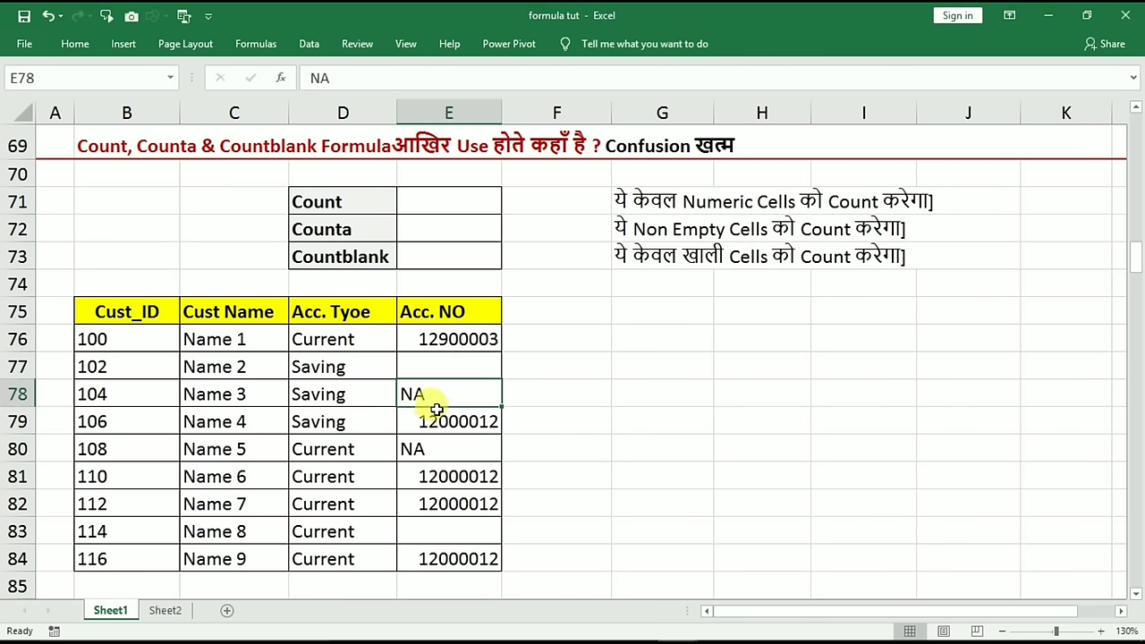
left_click(439, 374)
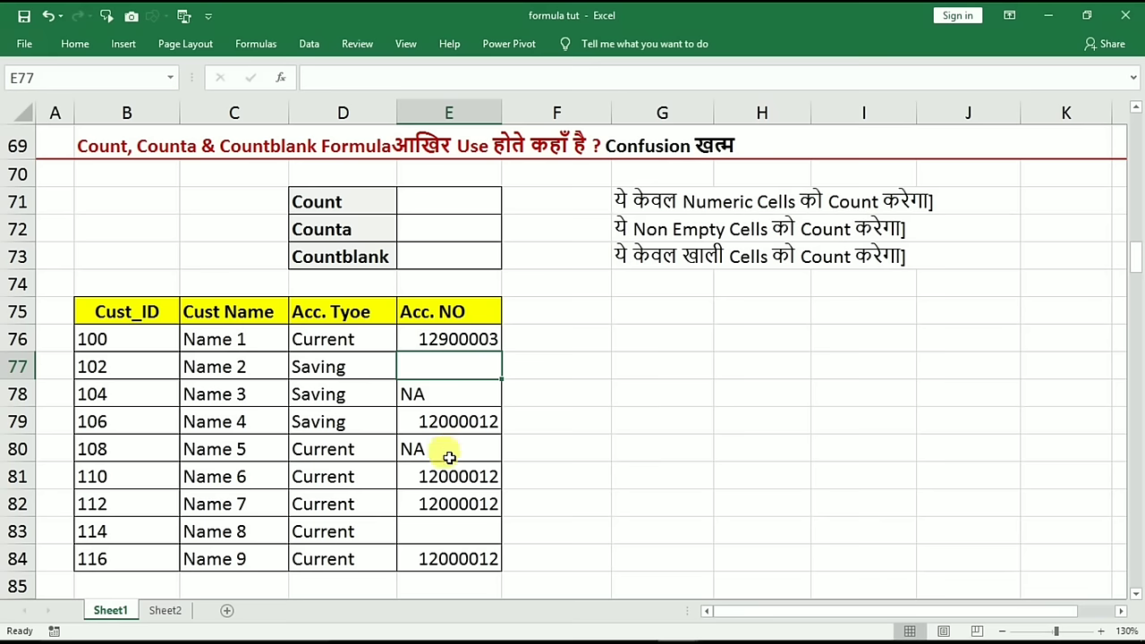
left_click(437, 527)
key("Escape")
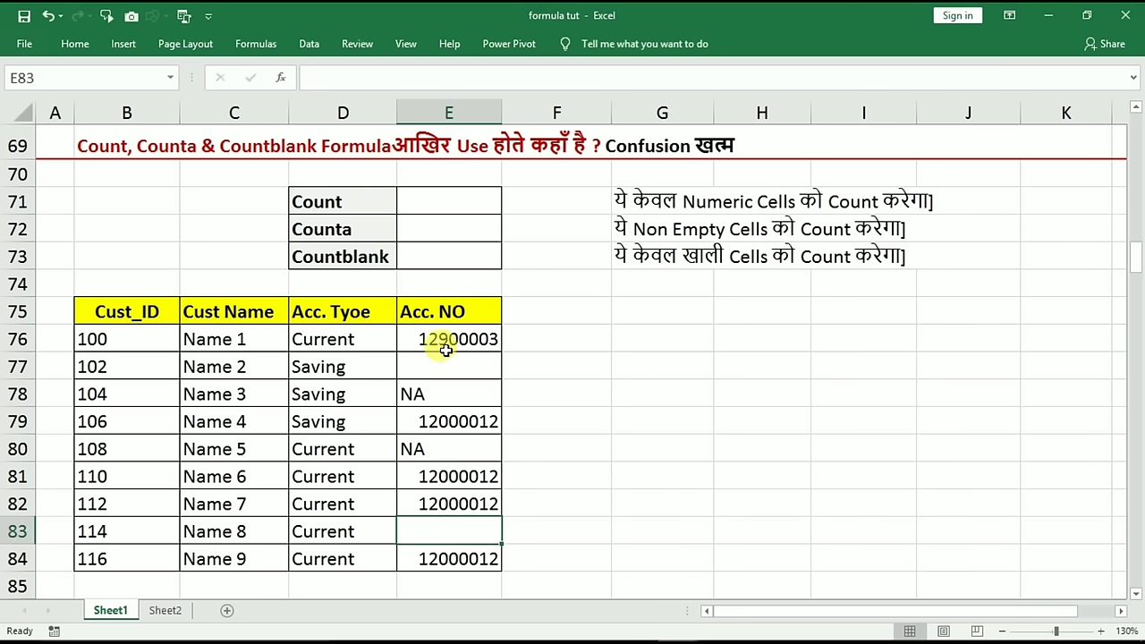
left_click_drag(447, 340, 452, 537)
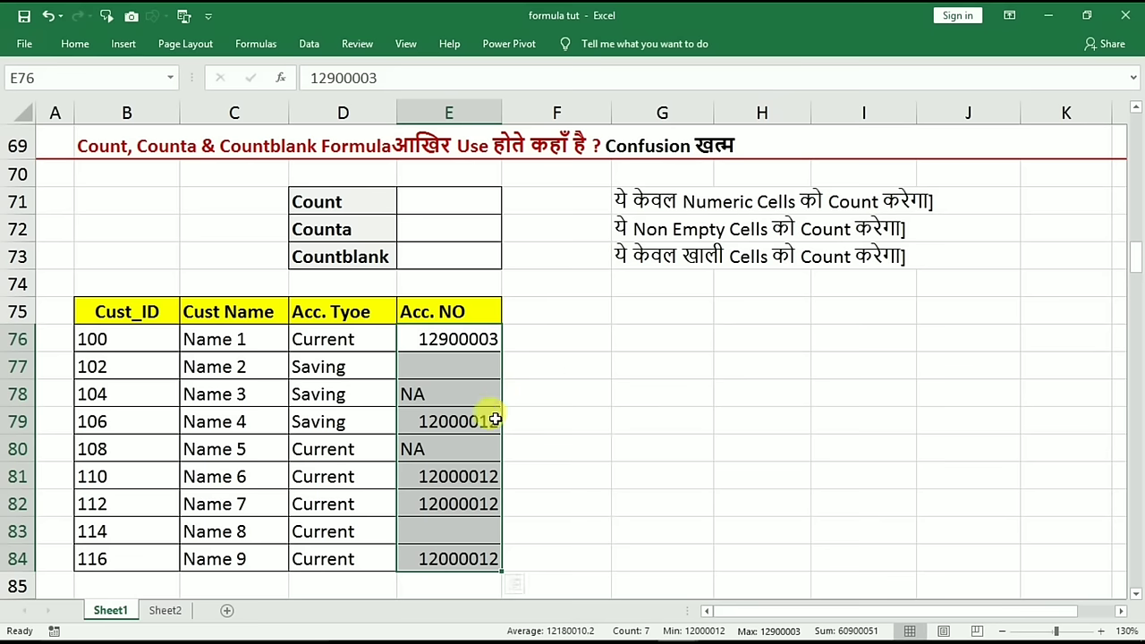
left_click(440, 387)
left_click_drag(439, 340, 441, 550)
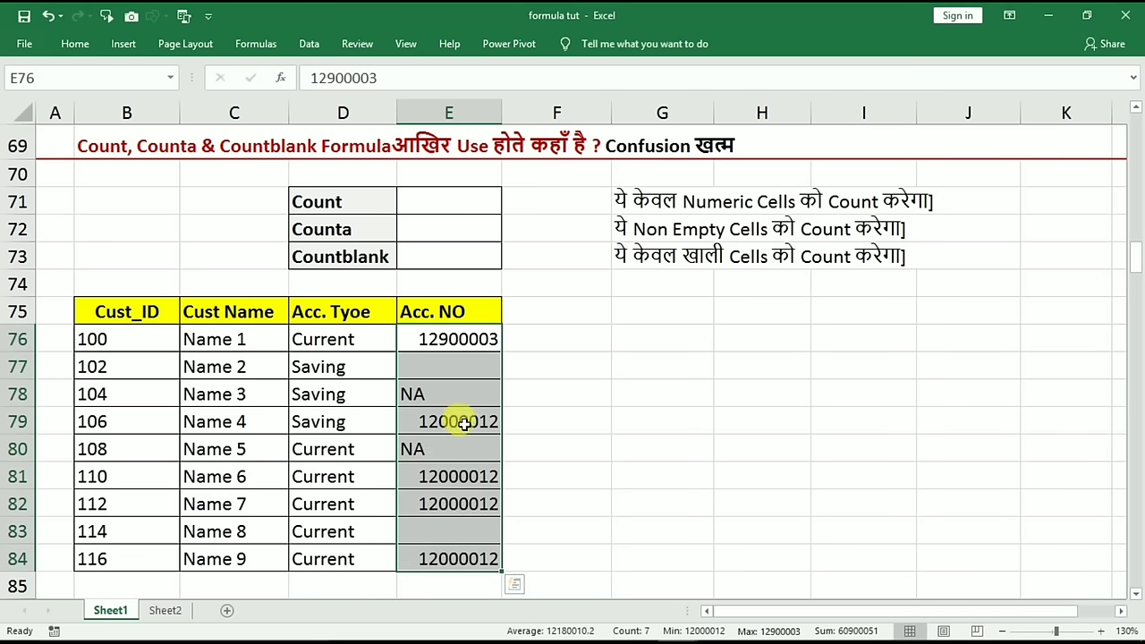
Enter =COUNT(E76:E84) in G76 to count the numeric Acc. NO entries, returning 5
left_click(635, 341)
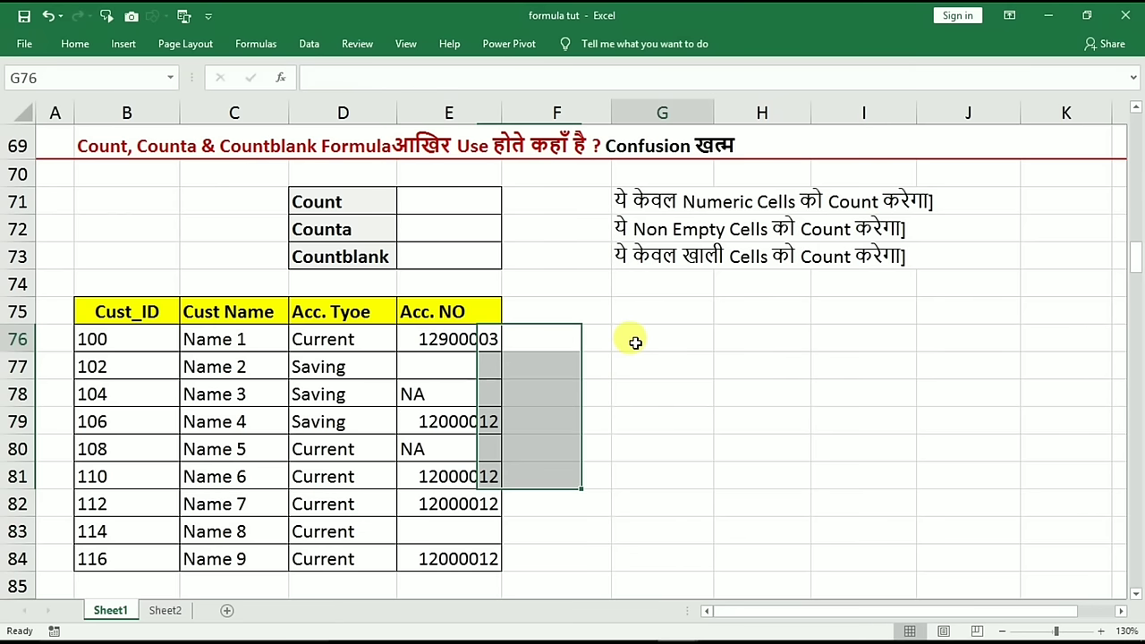
type("=")
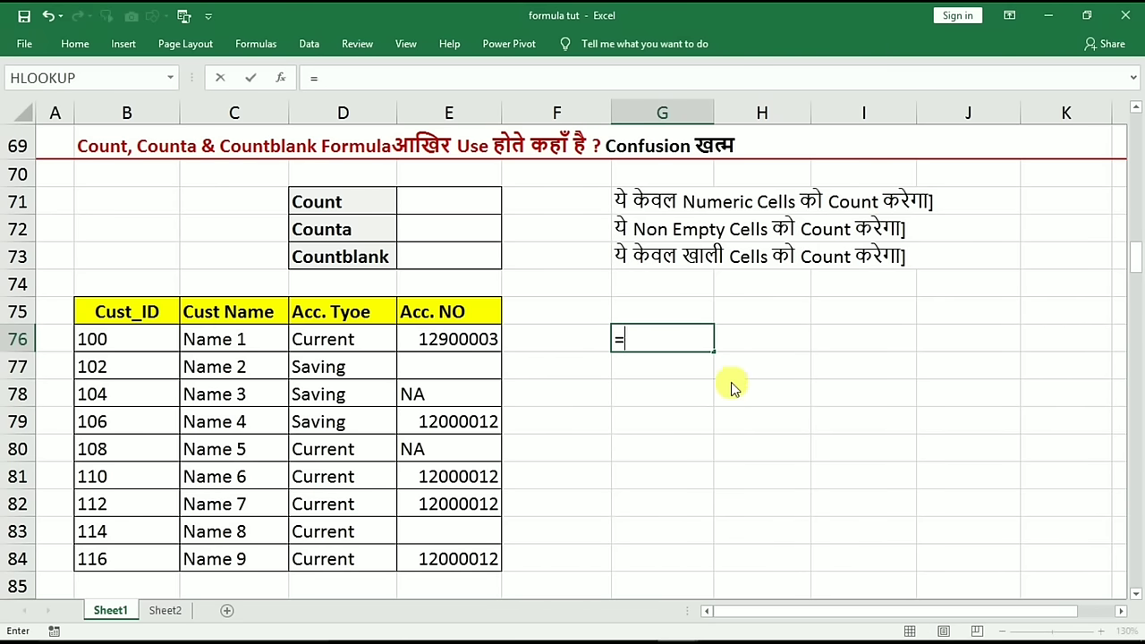
type("count")
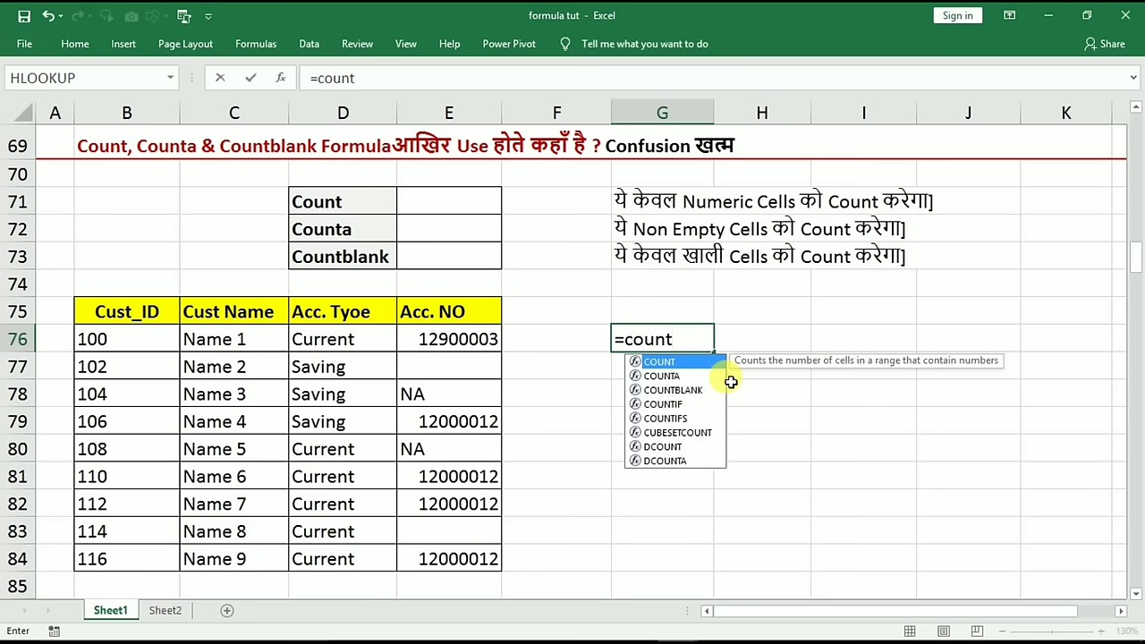
type("(")
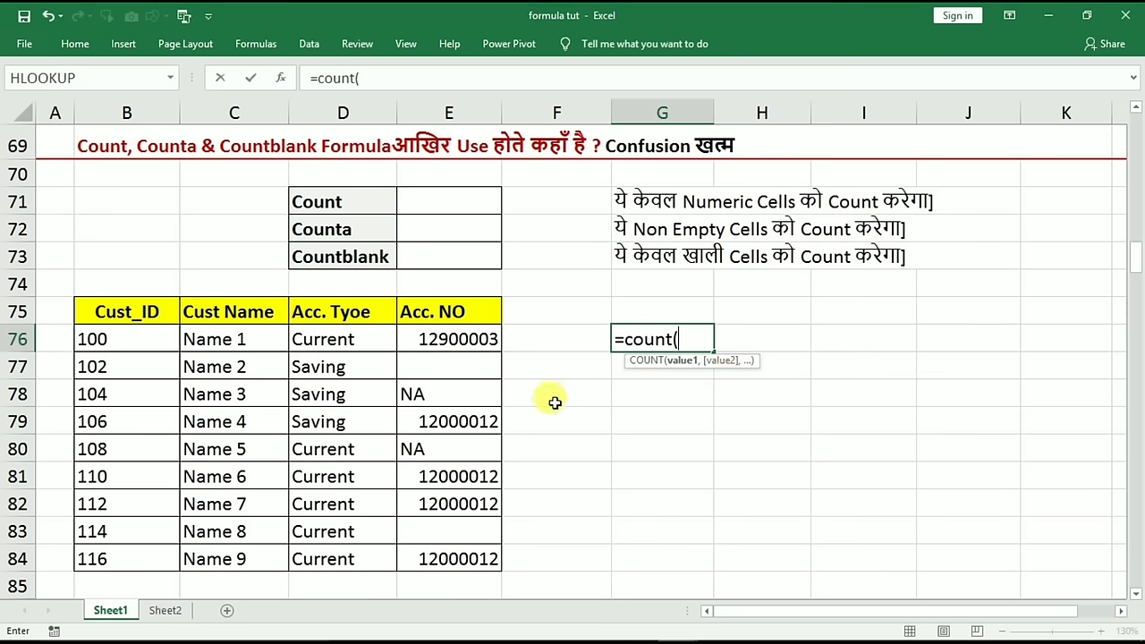
left_click_drag(457, 343, 443, 555)
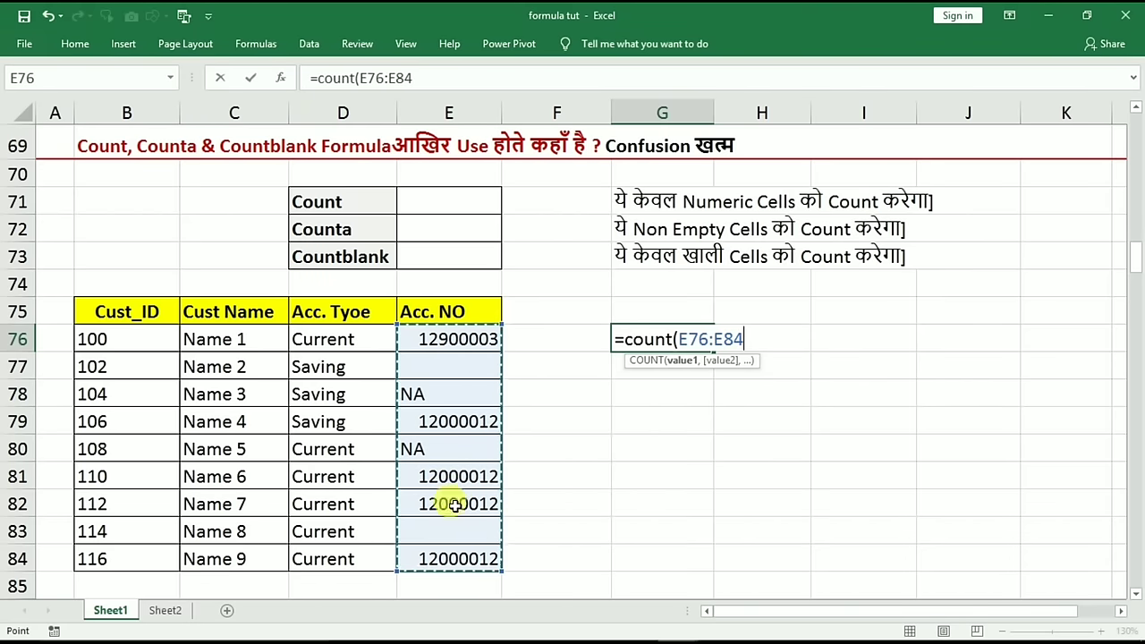
key("Return")
Review the Acc. NO values in E76–E84 that COUNT tallied, noting the empty cell E77
left_click(677, 336)
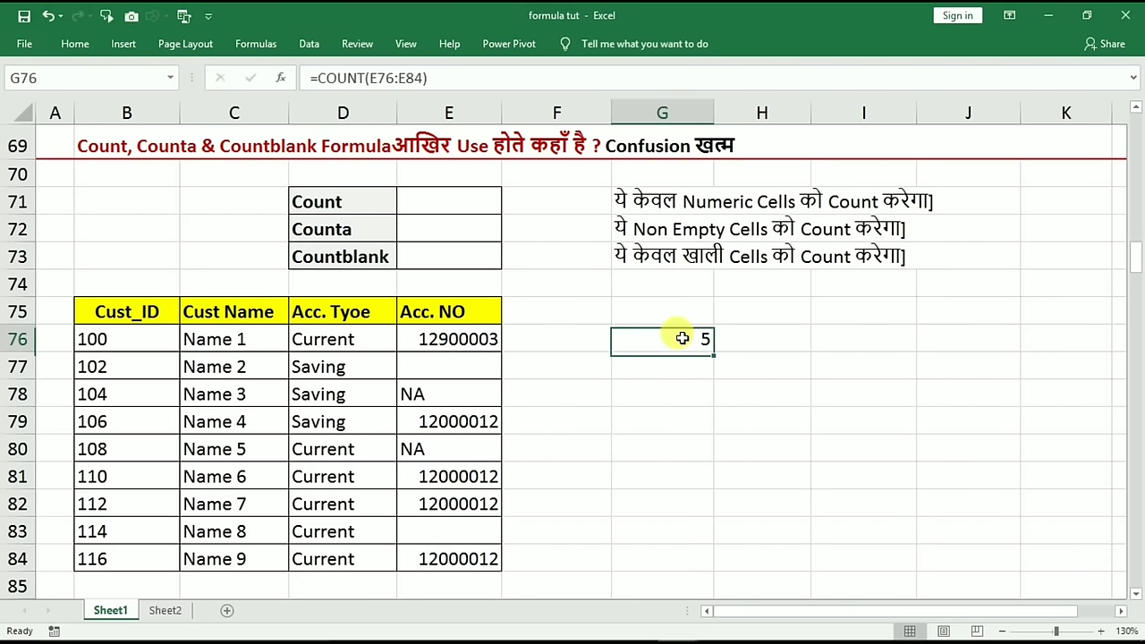
left_click(454, 340)
left_click(451, 428)
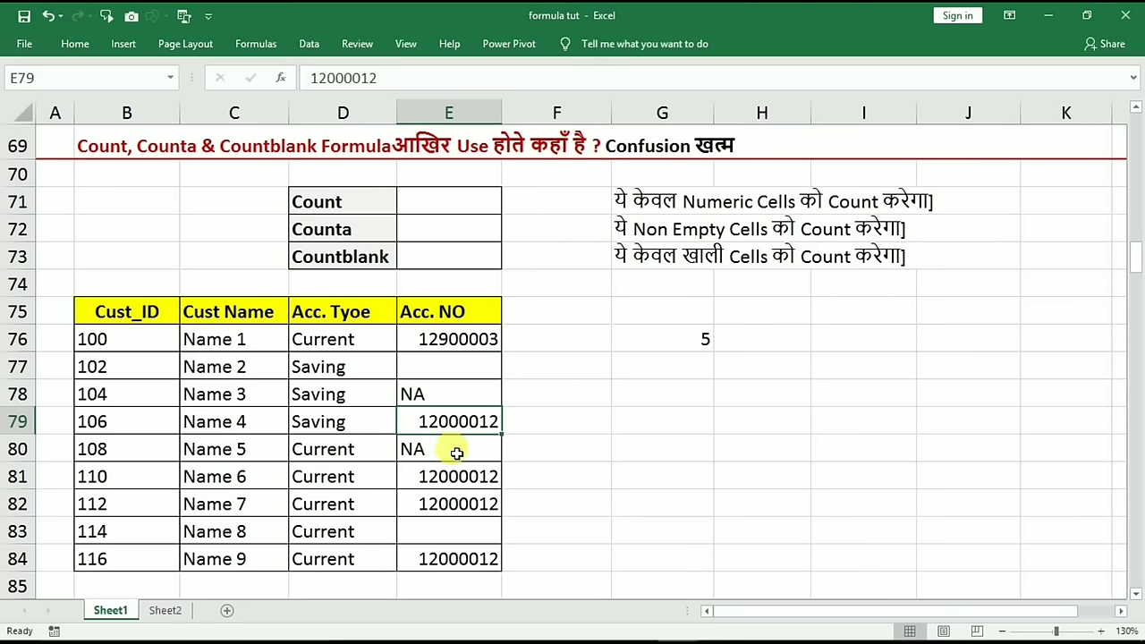
left_click(452, 479)
left_click(452, 501)
left_click(445, 556)
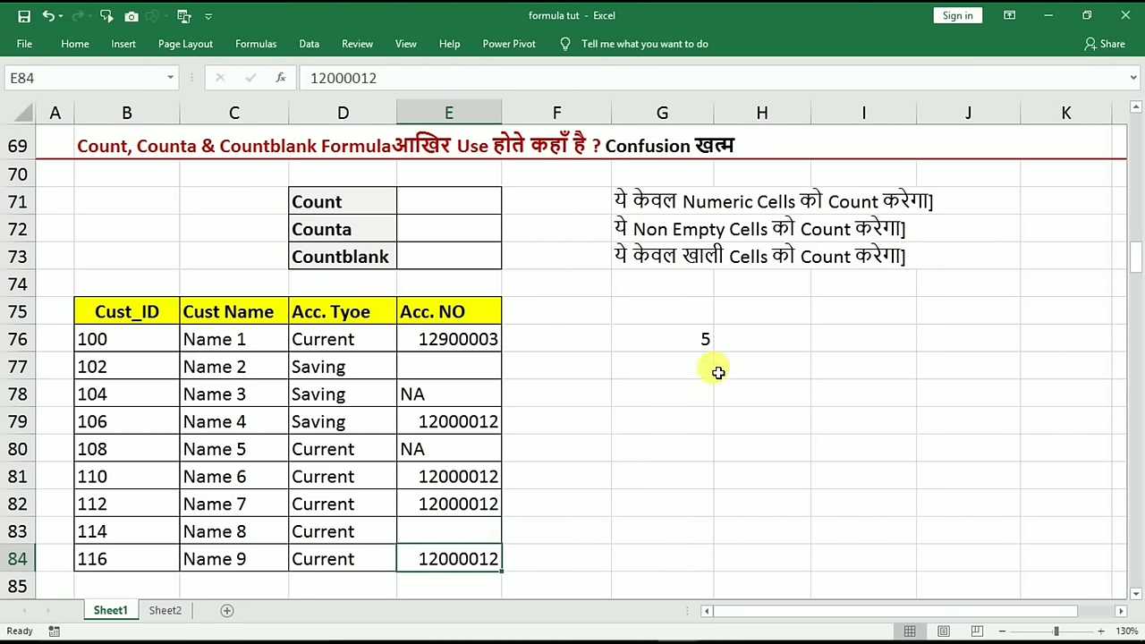
left_click(698, 337)
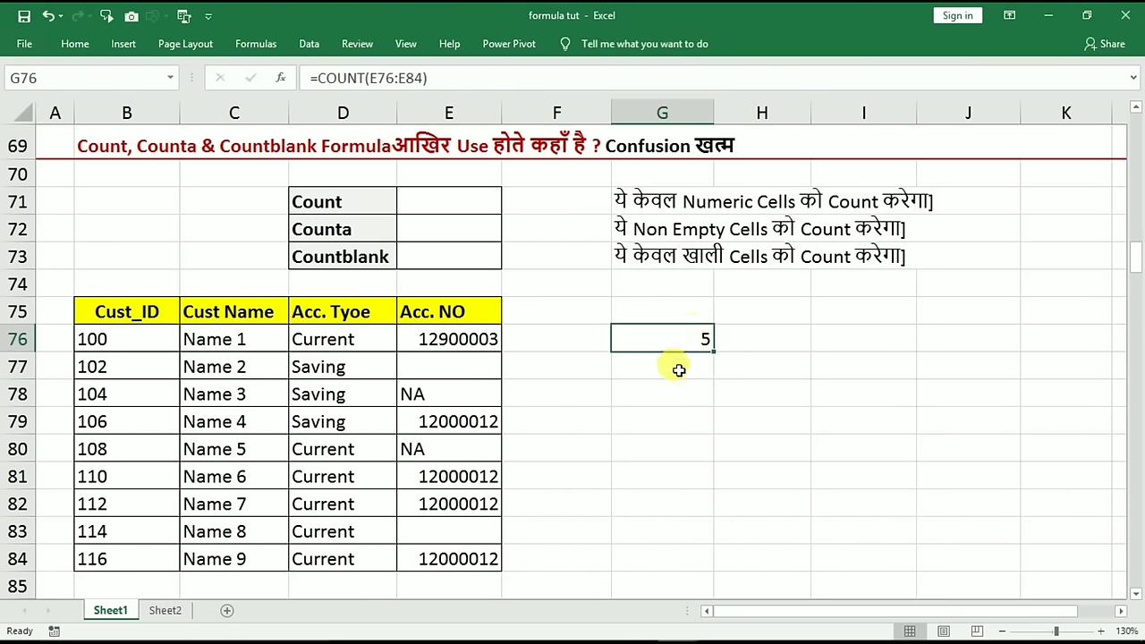
left_click(679, 369)
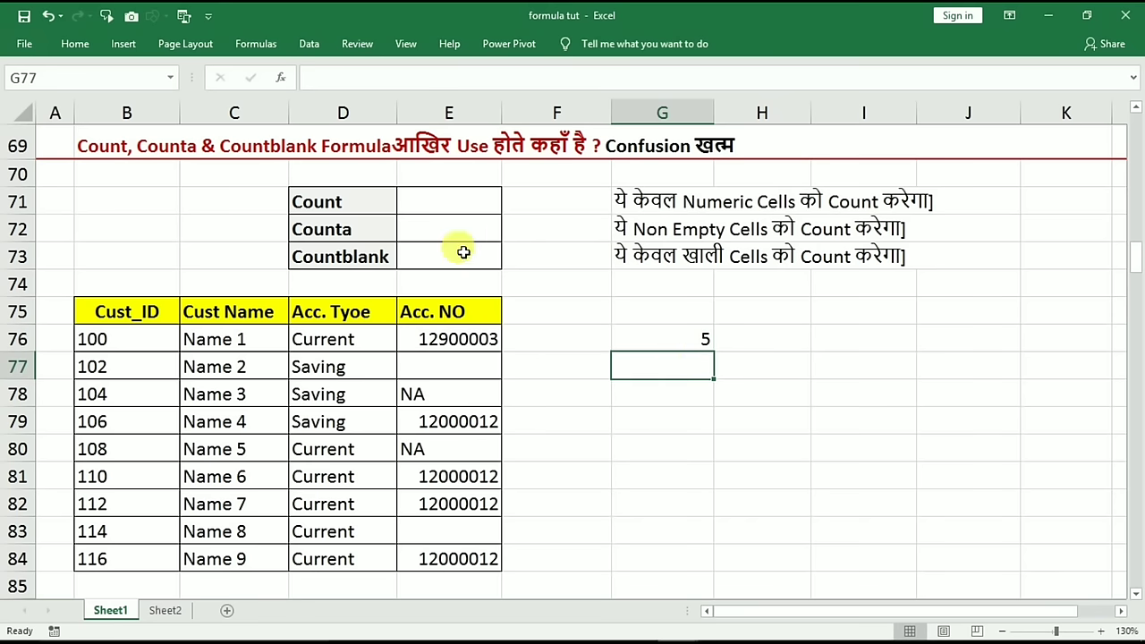
left_click(329, 230)
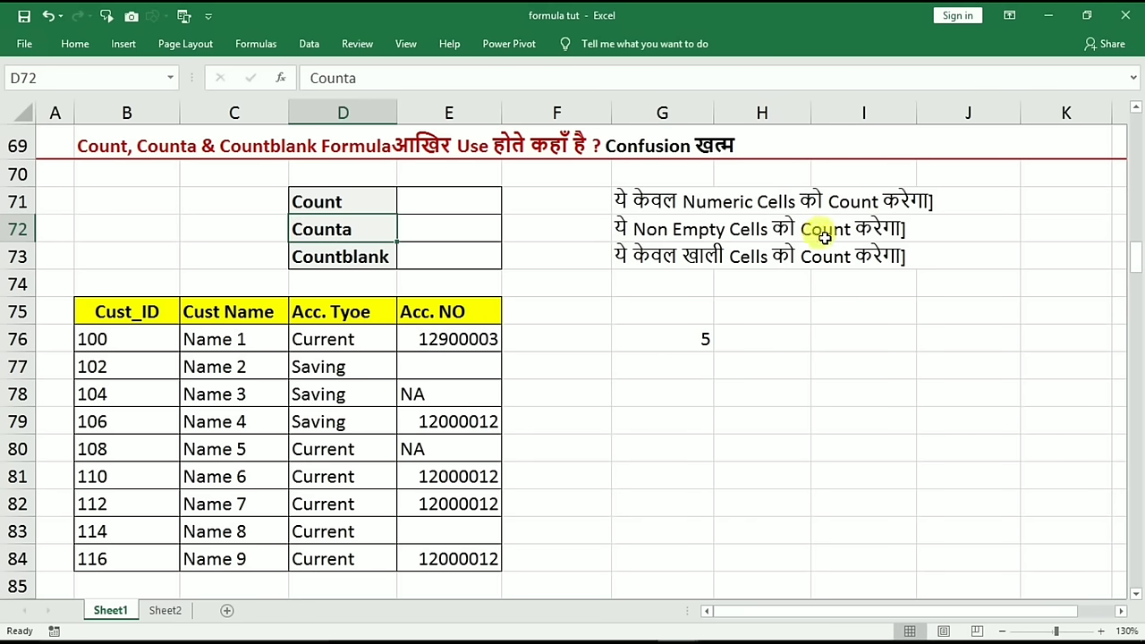
left_click(484, 366)
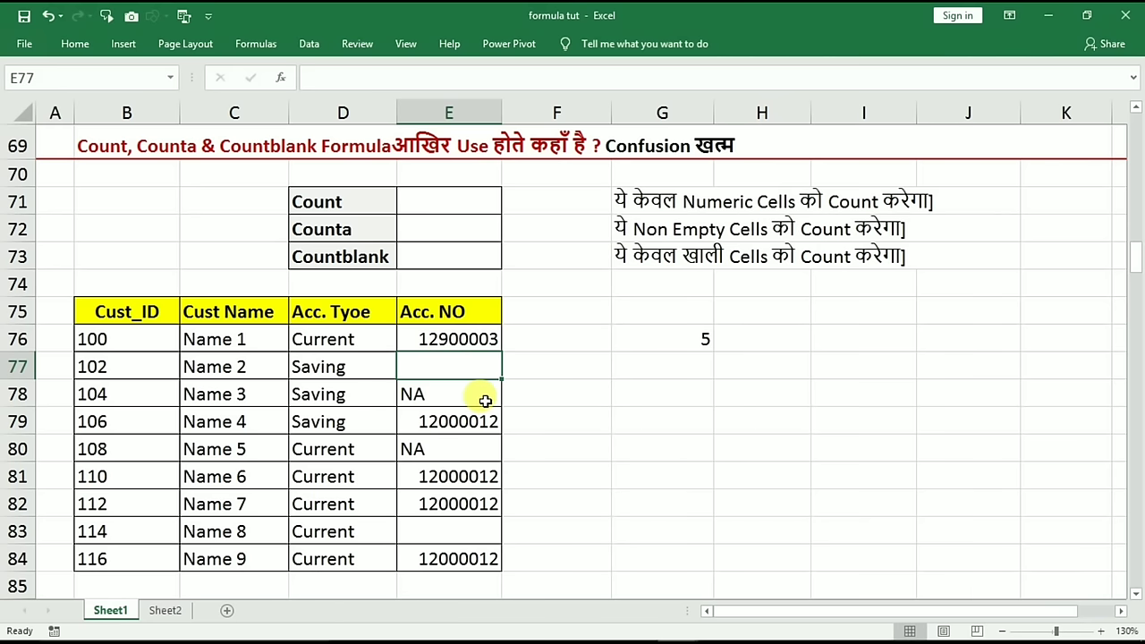
Enter =COUNTA(E76:E84) in G78, returning 7 non-empty Acc. NO cells
left_click(665, 399)
type("=")
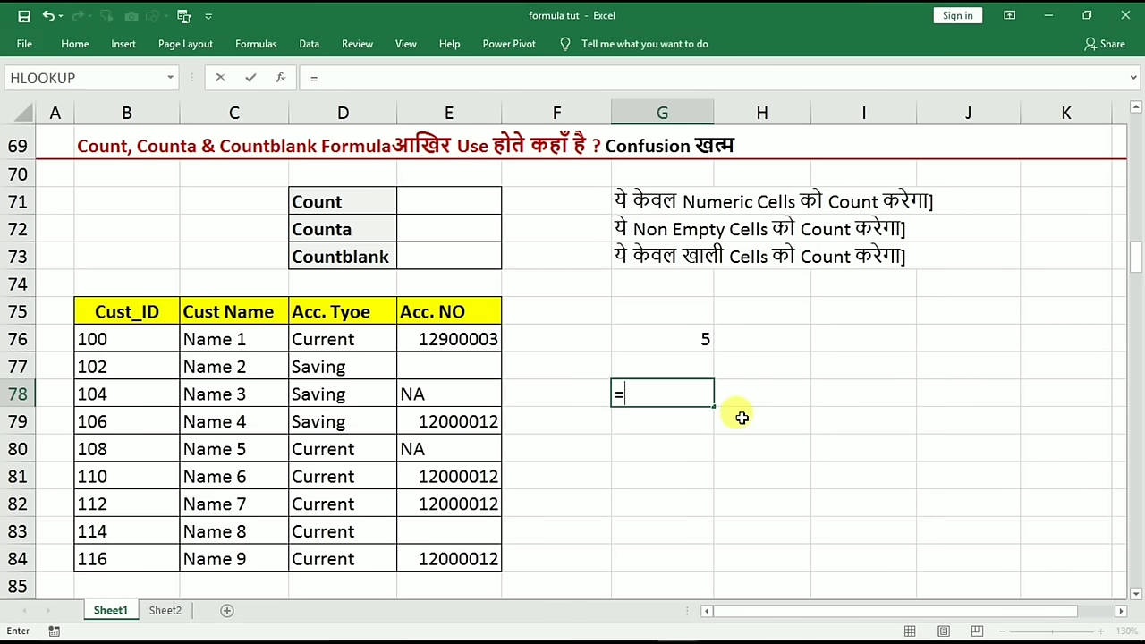
type("counta")
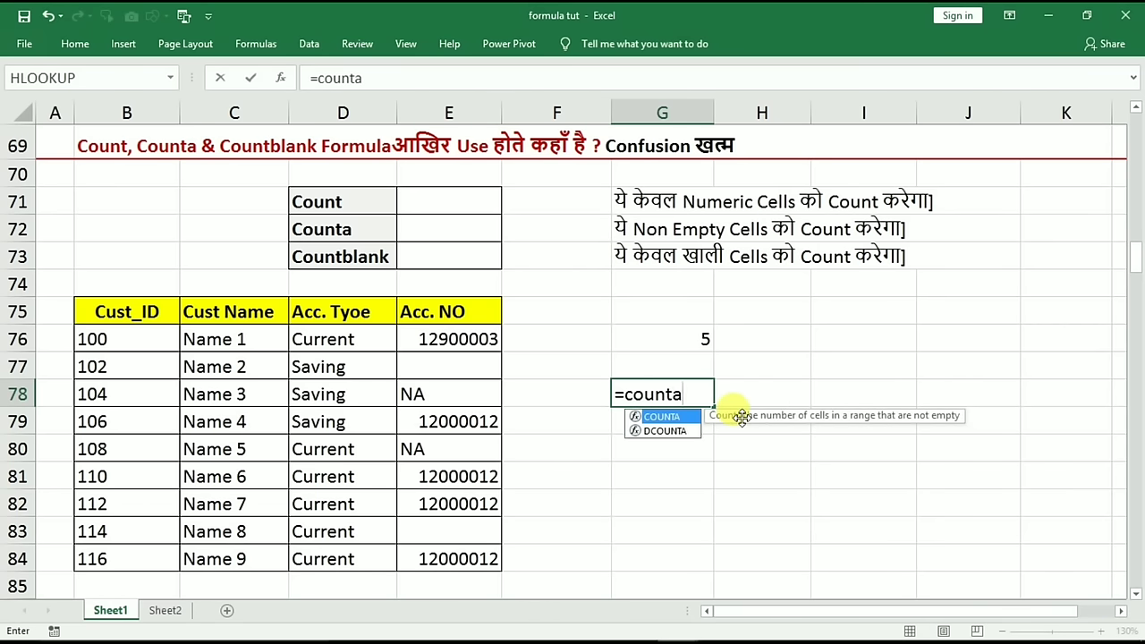
type("(")
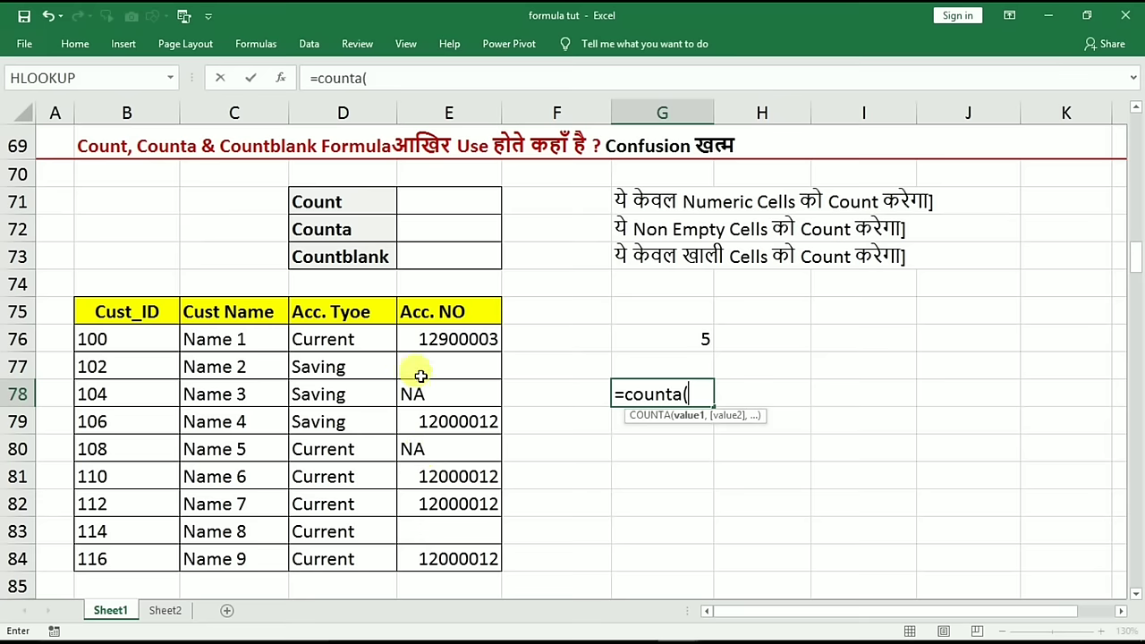
left_click_drag(429, 329, 440, 543)
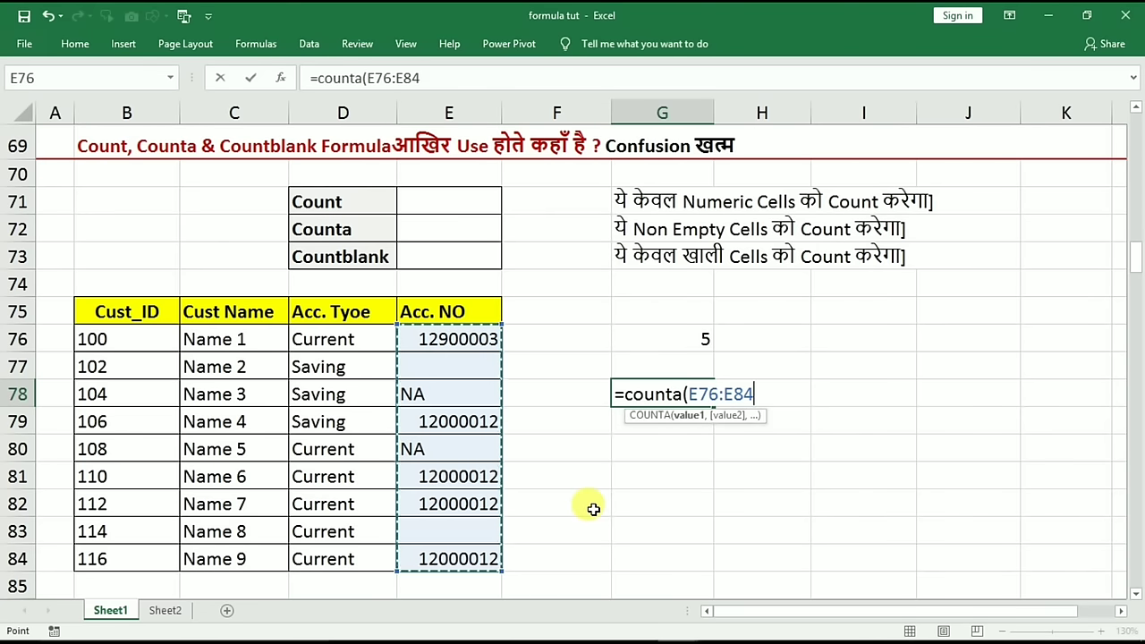
key("Return")
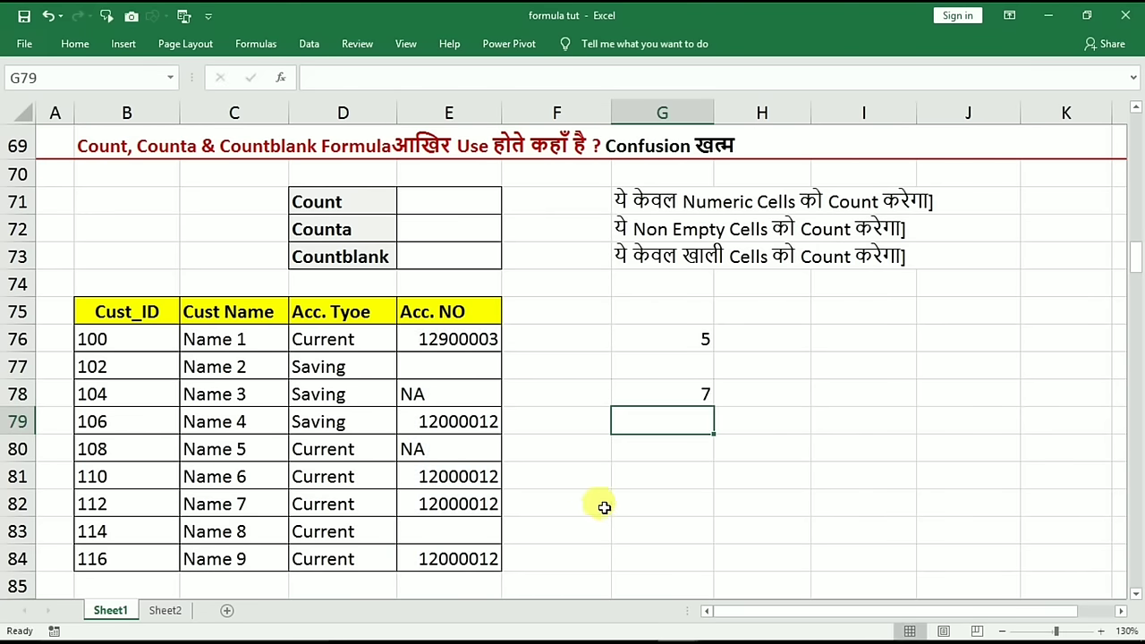
left_click(671, 398)
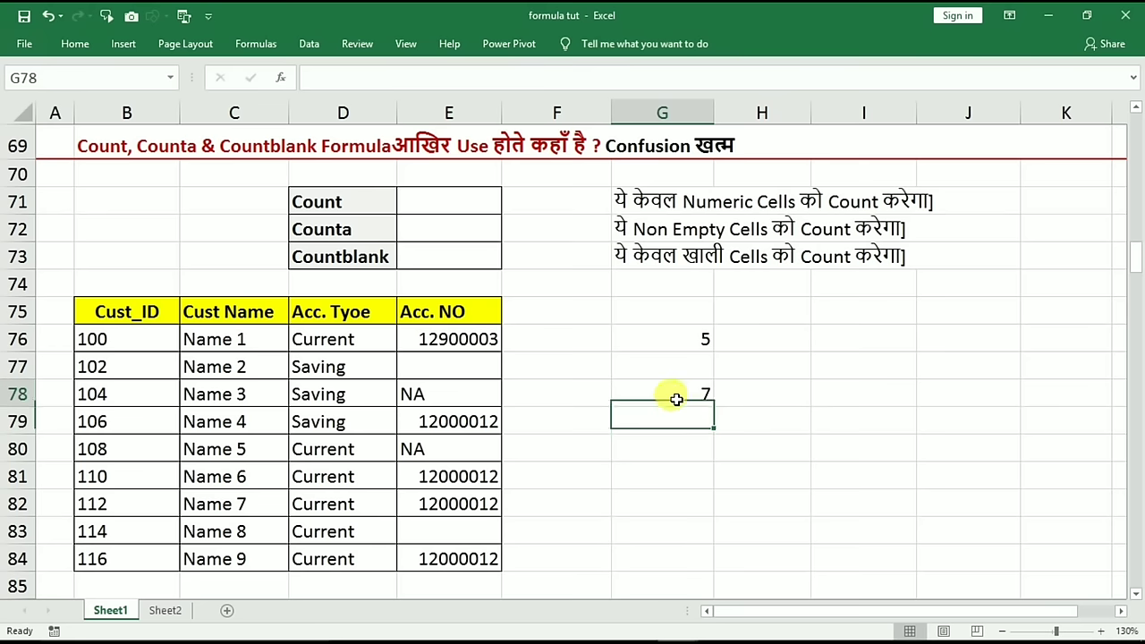
Check the counted Acc. NO entries, including the NA text cells E78 and E80, then reselect E76:E84
left_click(450, 337)
left_click(450, 396)
left_click(448, 425)
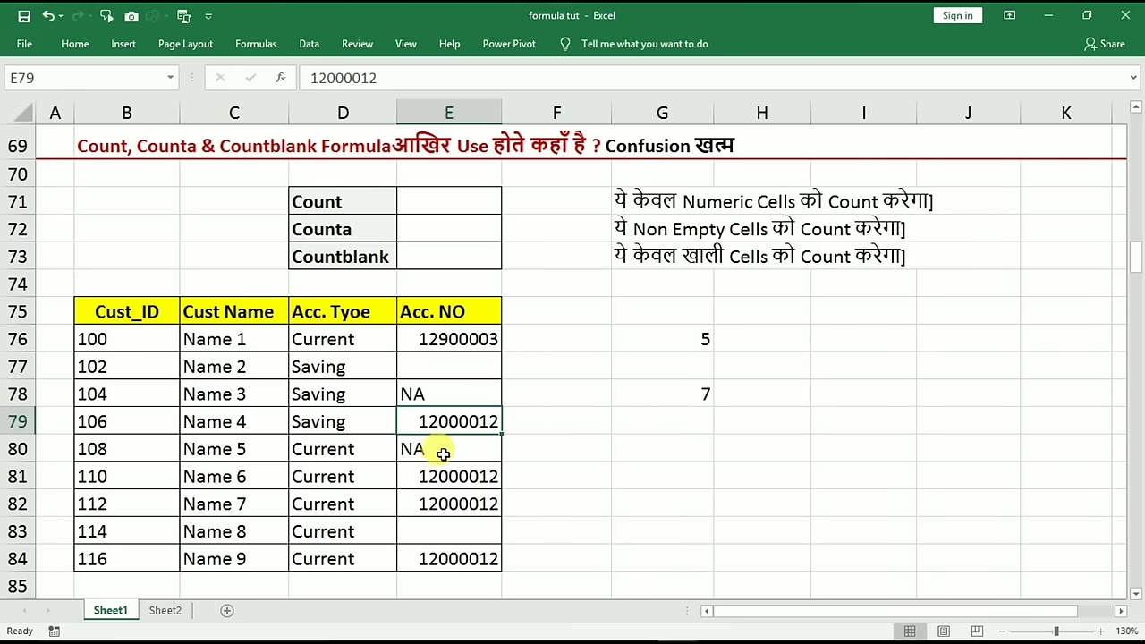
left_click(442, 452)
left_click(442, 478)
left_click(431, 501)
left_click(441, 559)
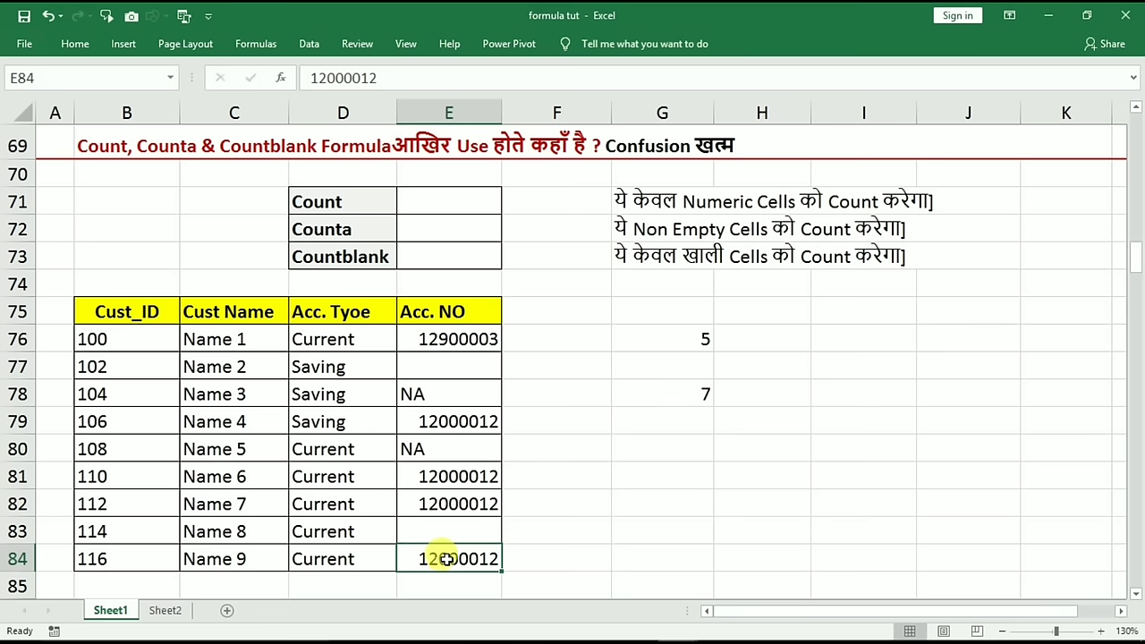
left_click(366, 257)
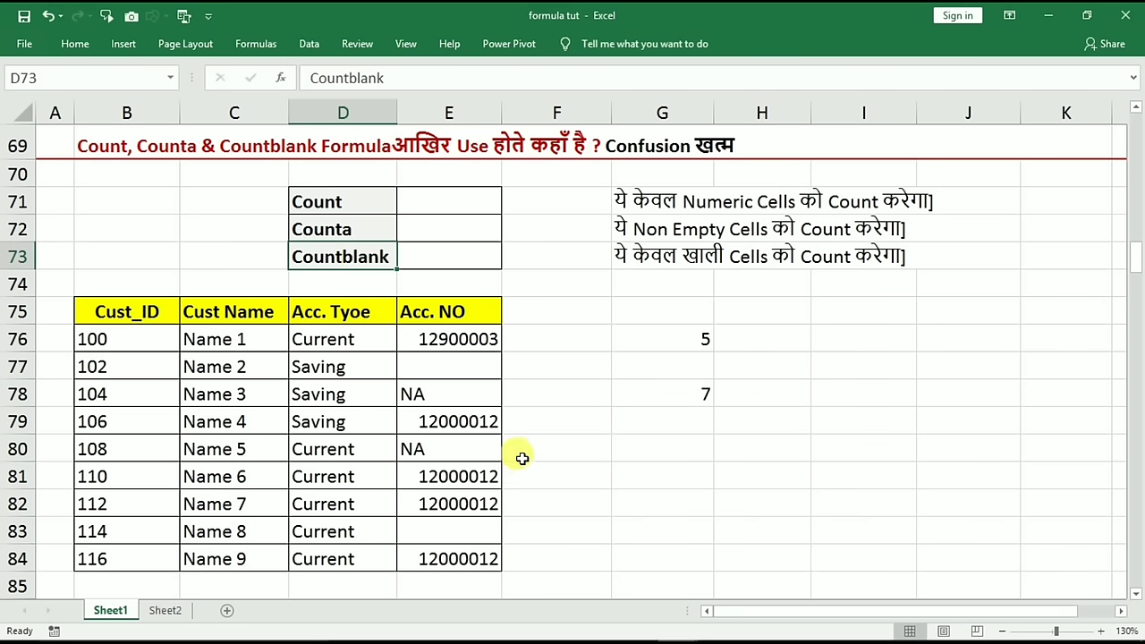
mouse_move(449, 342)
left_mouse_down()
mouse_move(435, 443)
mouse_move(439, 555)
left_mouse_up()
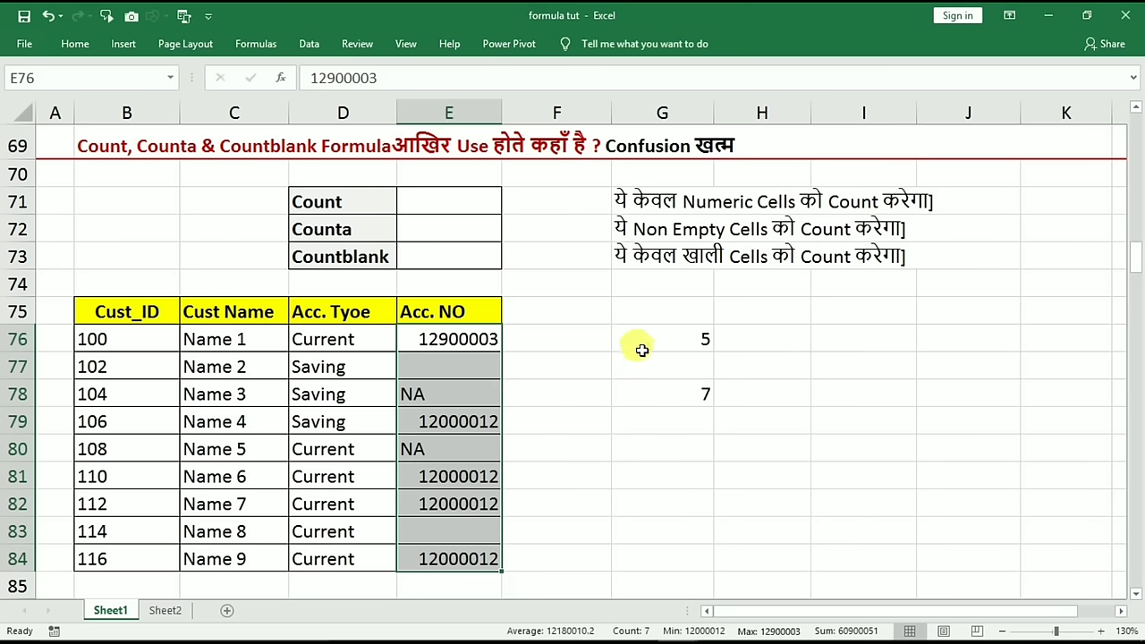
Enter =COUNTBLANK(E76:E84) in G79, returning 2 blank Acc. NO cells
left_click(670, 430)
type("=co")
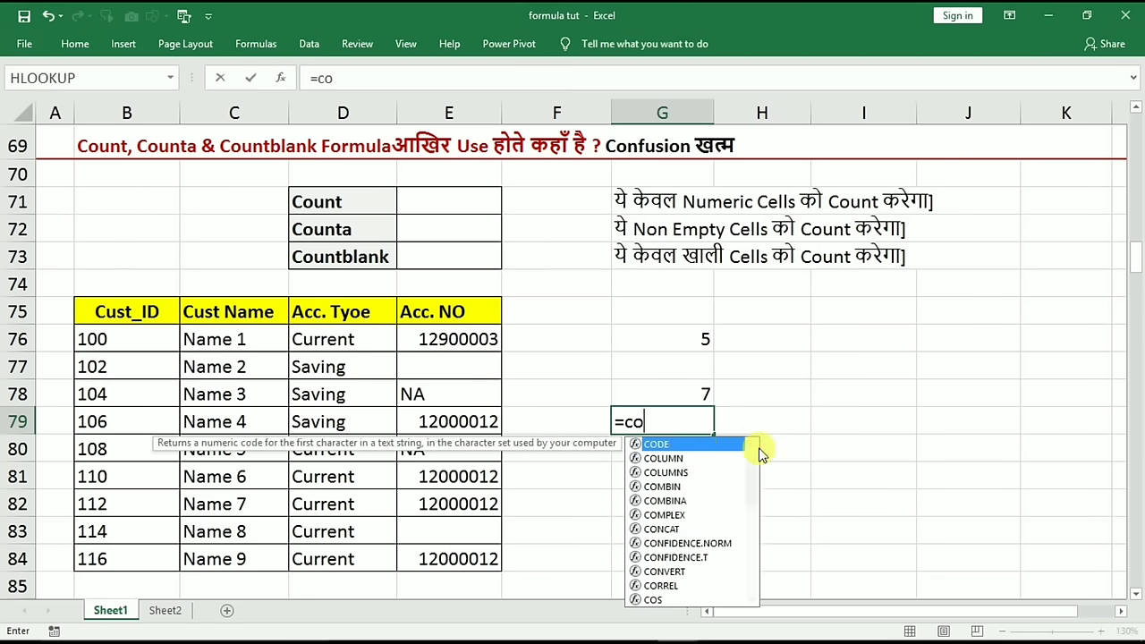
type("untbl")
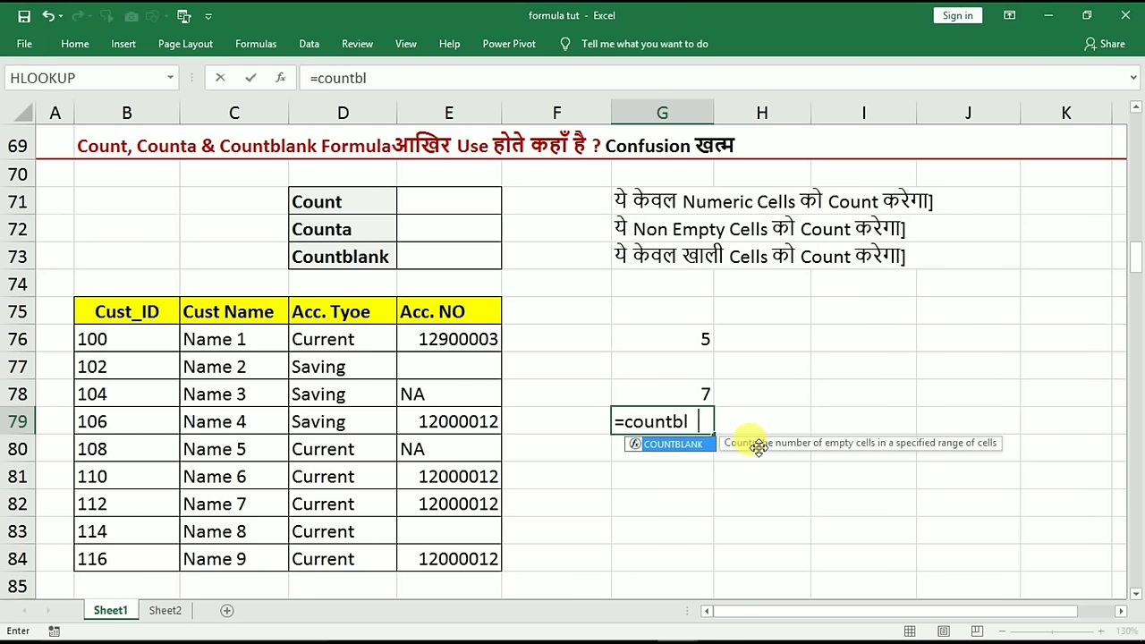
type("ank(")
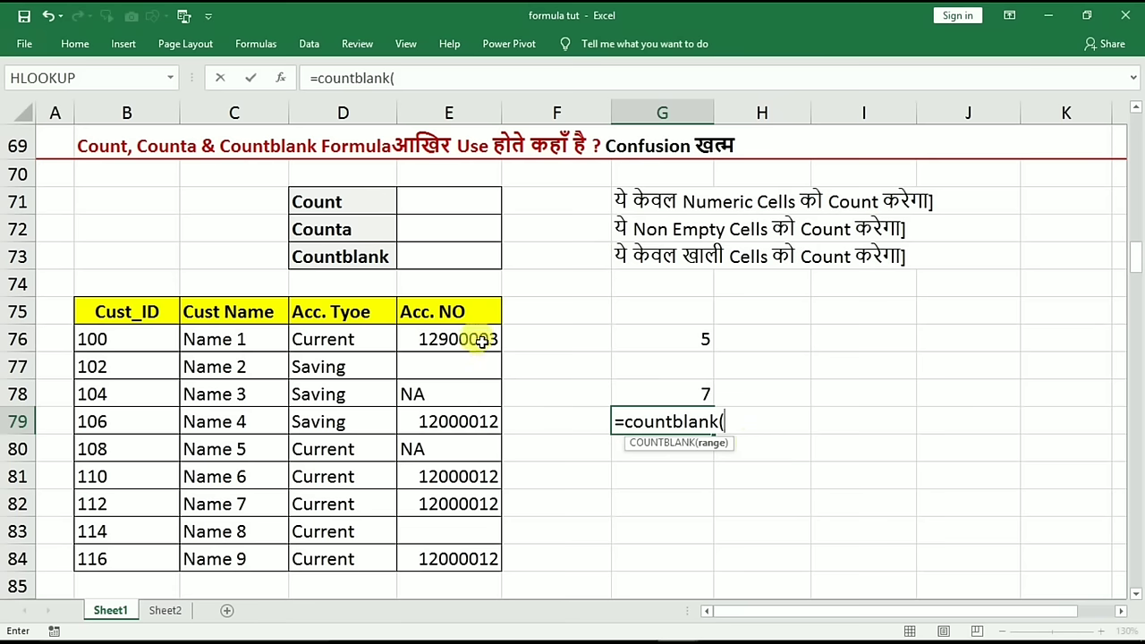
left_click_drag(481, 341, 492, 558)
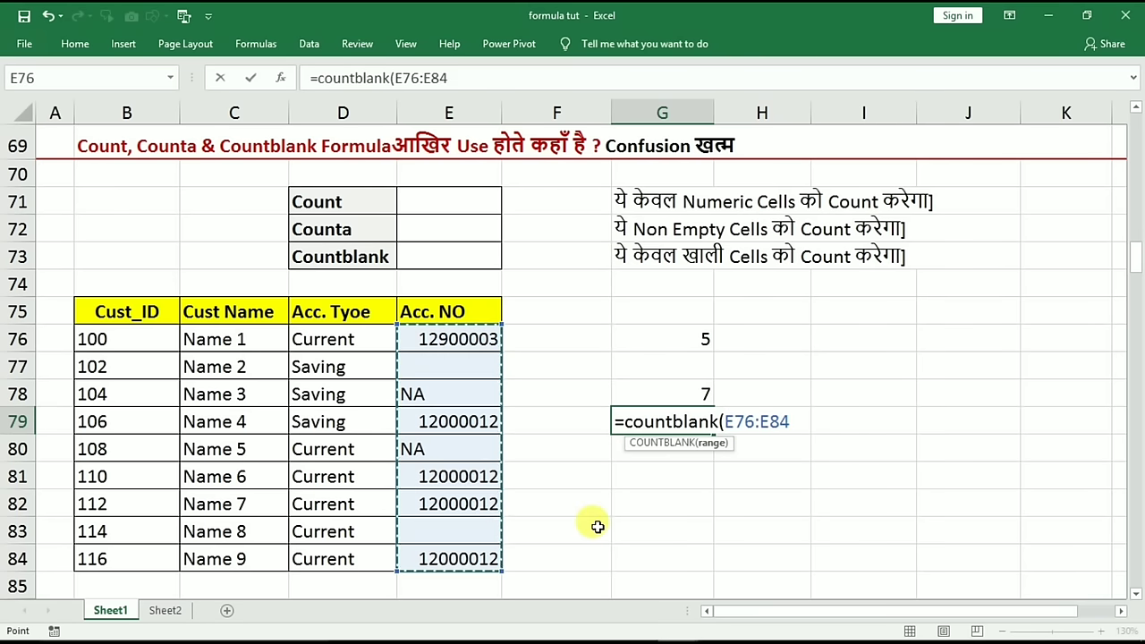
type(")")
key("Return")
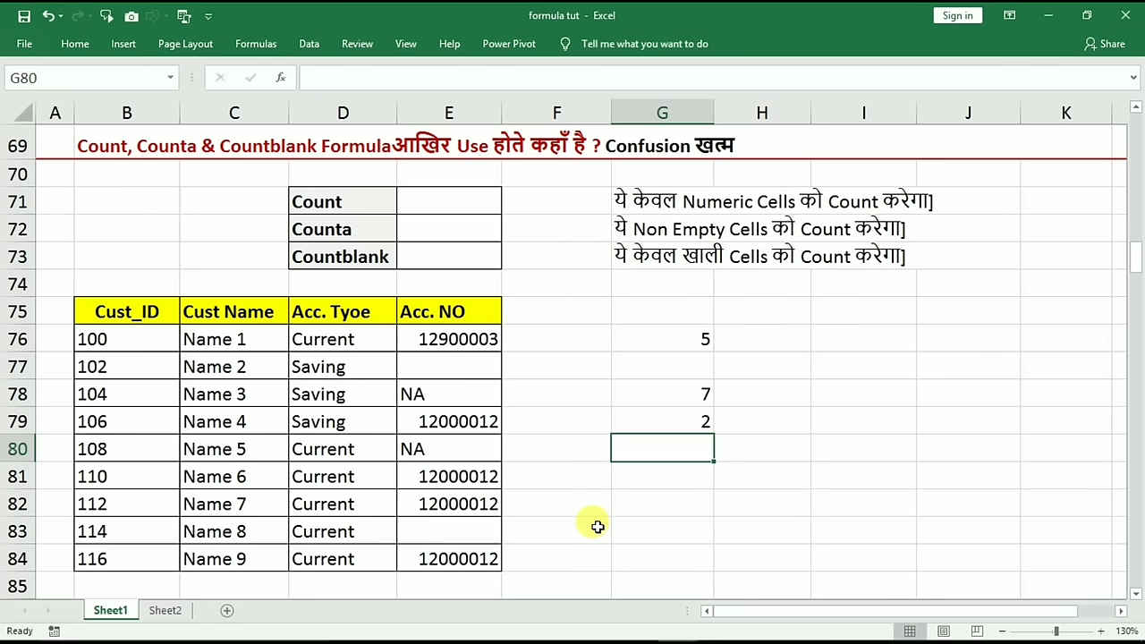
left_click(659, 424)
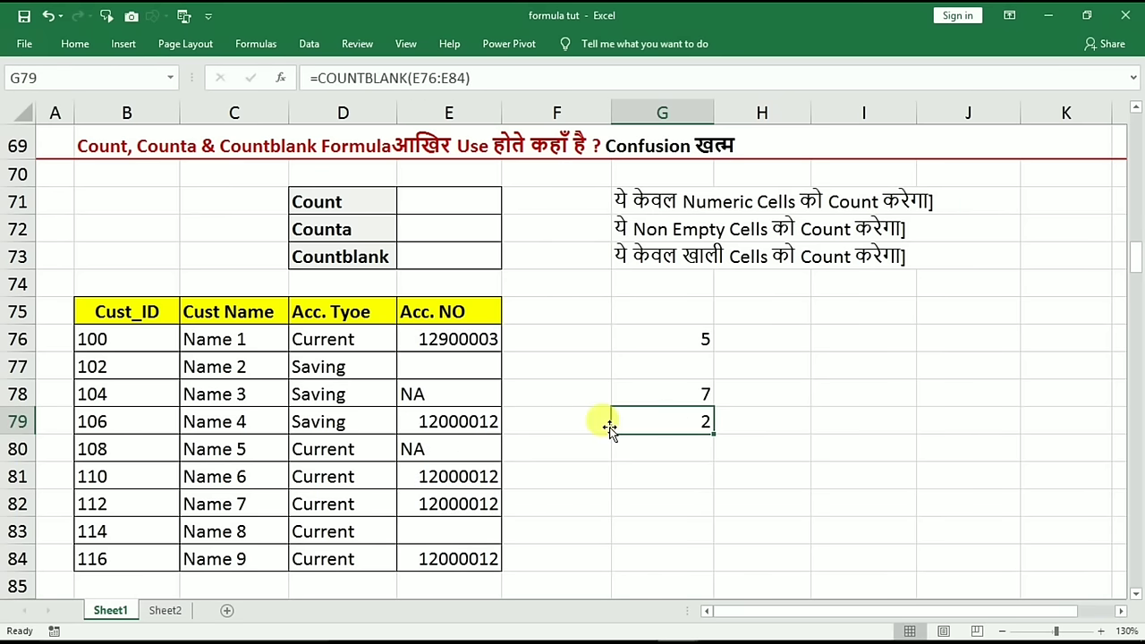
Point out the blank cells E77 and E83, then scroll down to the Dsum/Dcount section
left_click(466, 374)
left_click(432, 530)
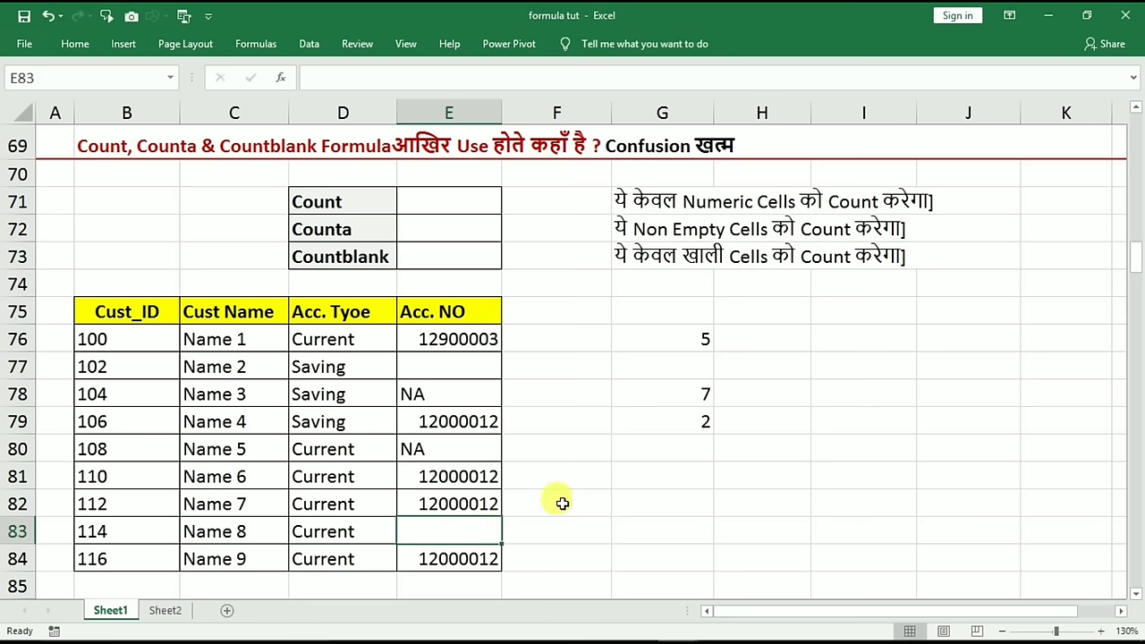
left_click(802, 384)
key("Page_Down")
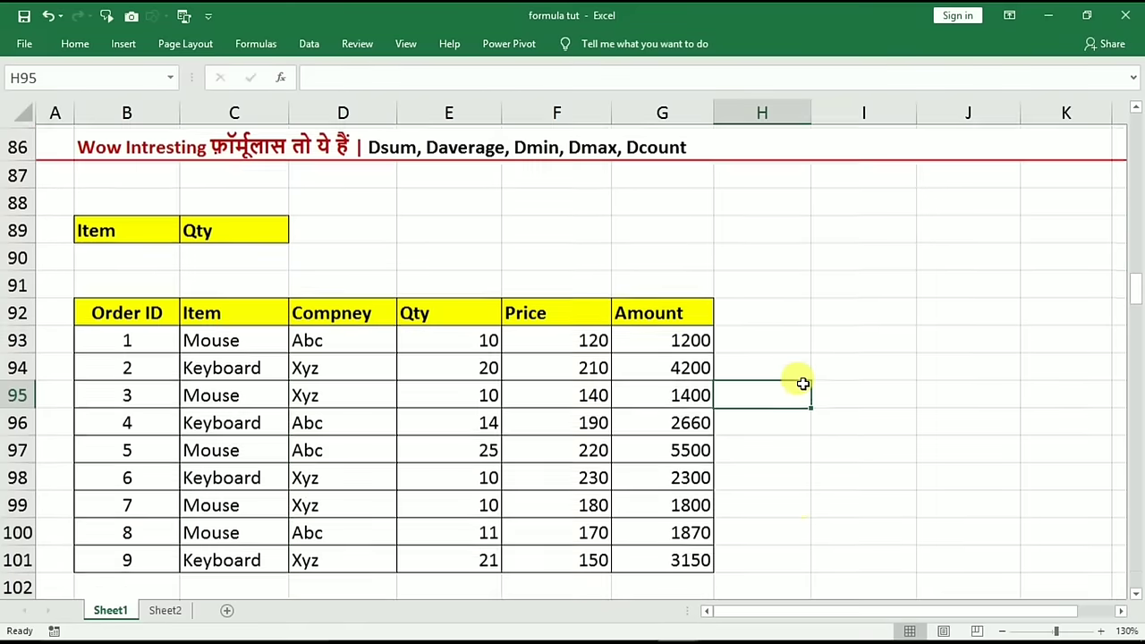
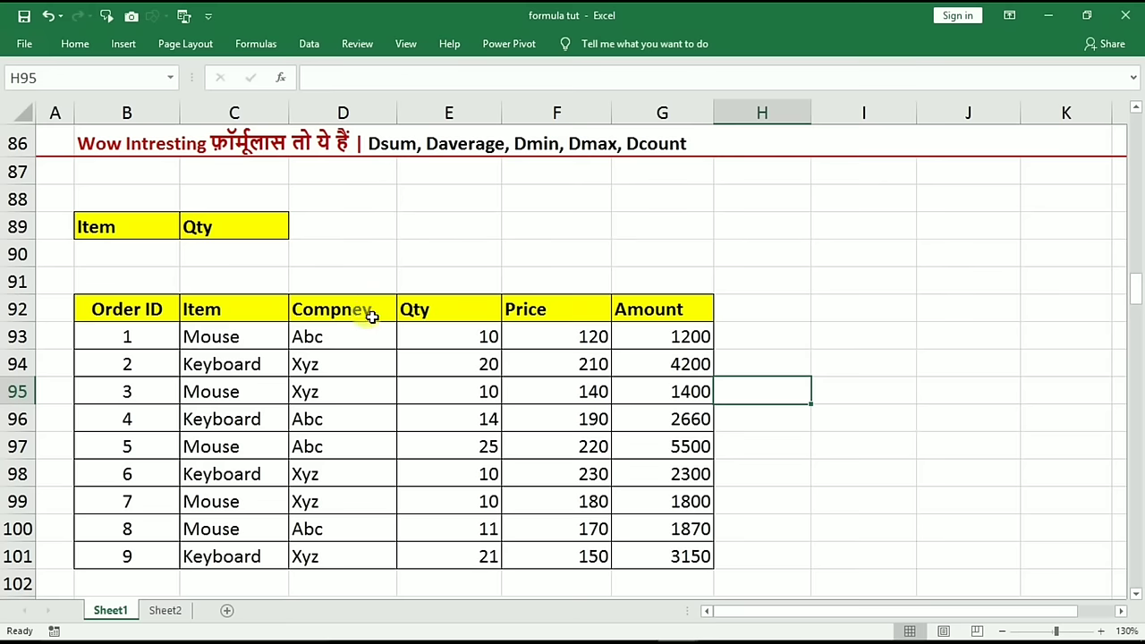
Introduce the order table, its Item and Qty headings, and the empty item criteria cell
left_click_drag(143, 309, 644, 551)
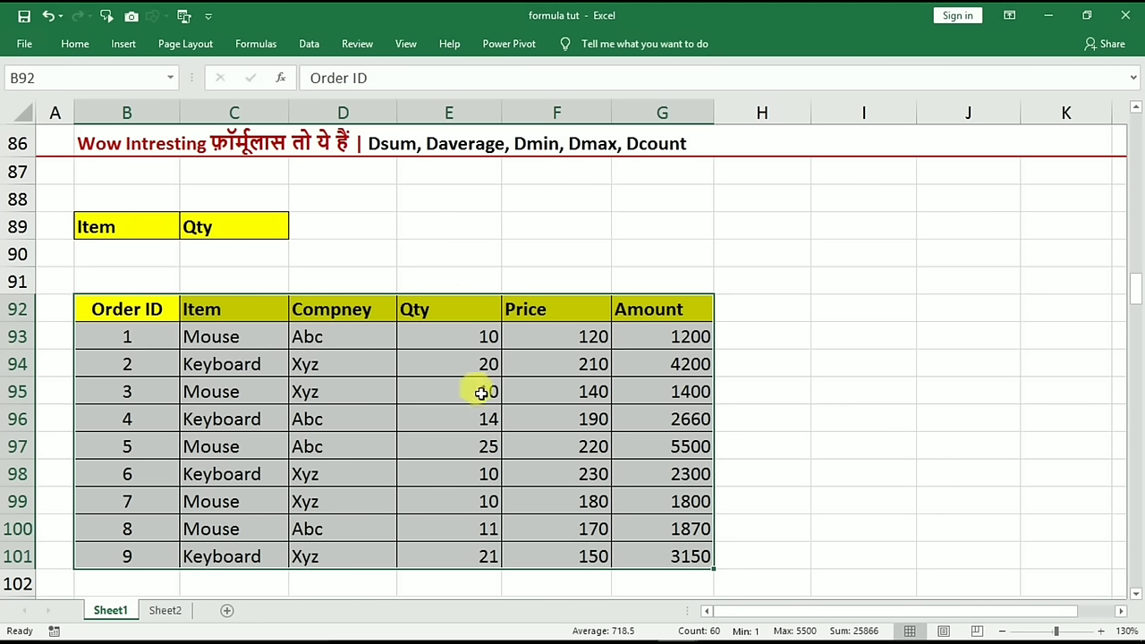
left_click(331, 358)
left_click(268, 309)
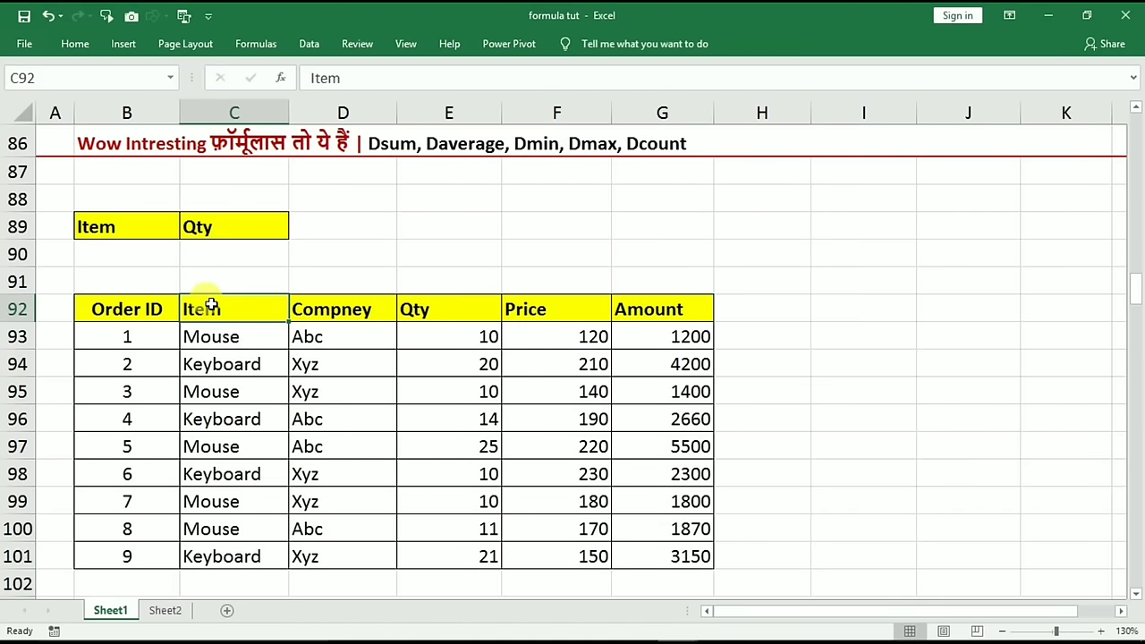
left_click(98, 219)
left_click(409, 304)
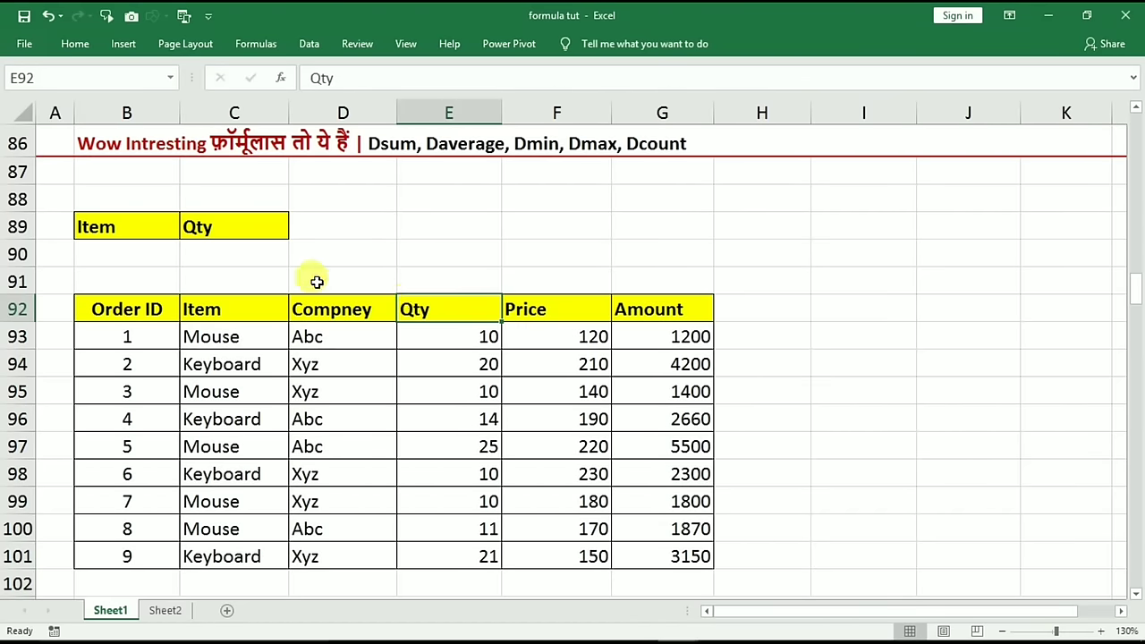
left_click(224, 226)
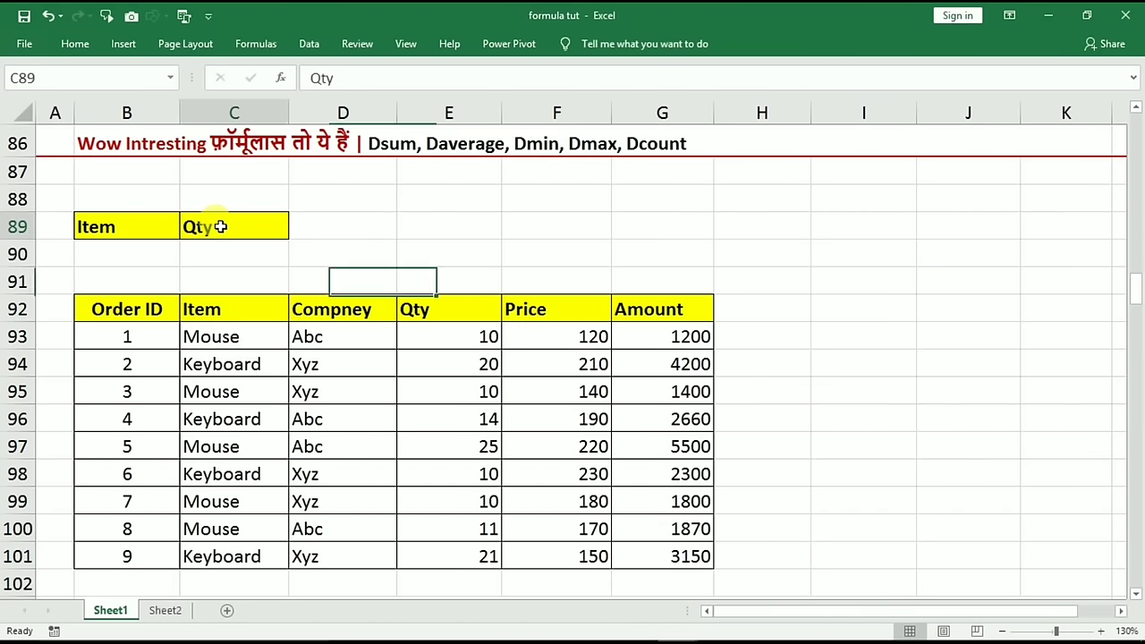
left_click(133, 252)
left_click(210, 386)
left_click(215, 338)
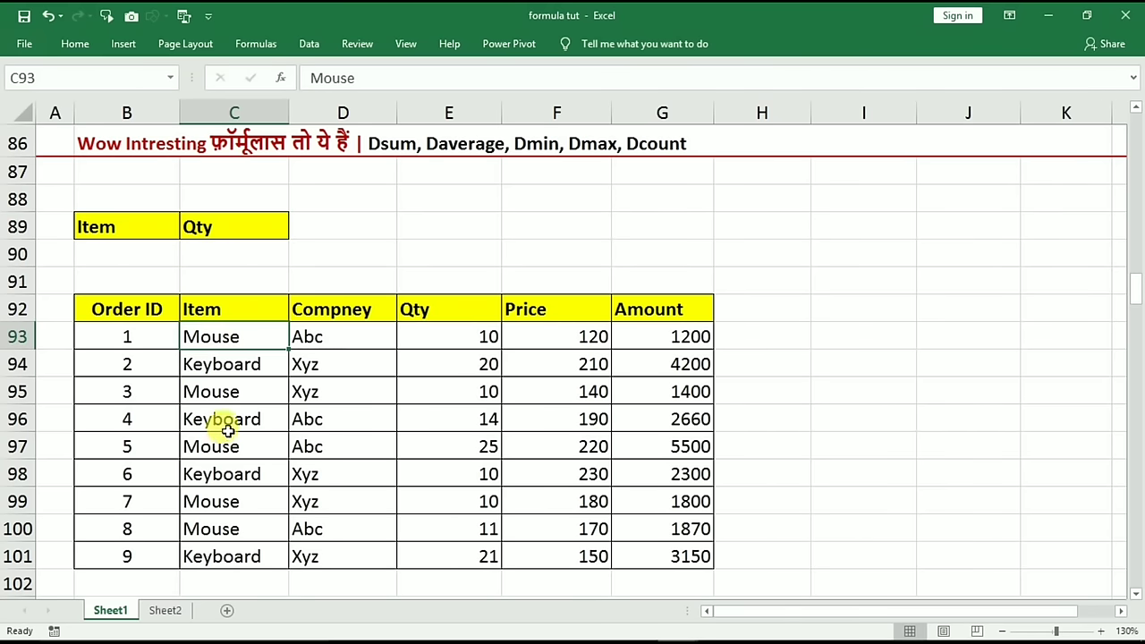
left_click(105, 252)
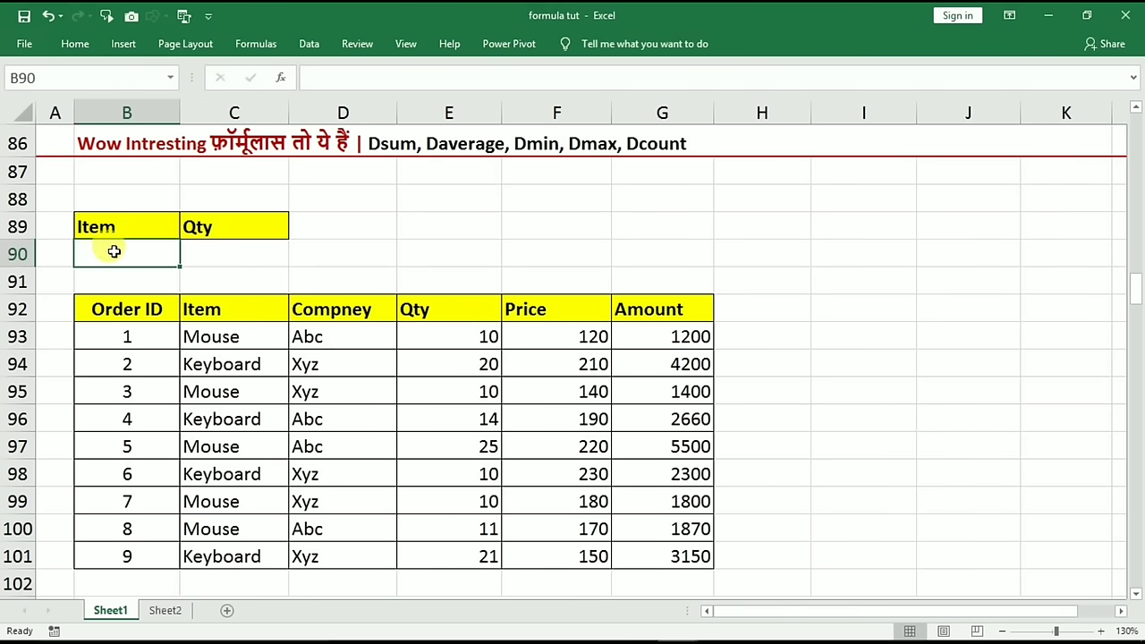
Highlight the Qty values to show their total of 131, selecting C90 for the result
left_click(225, 256)
left_click_drag(448, 339, 447, 529)
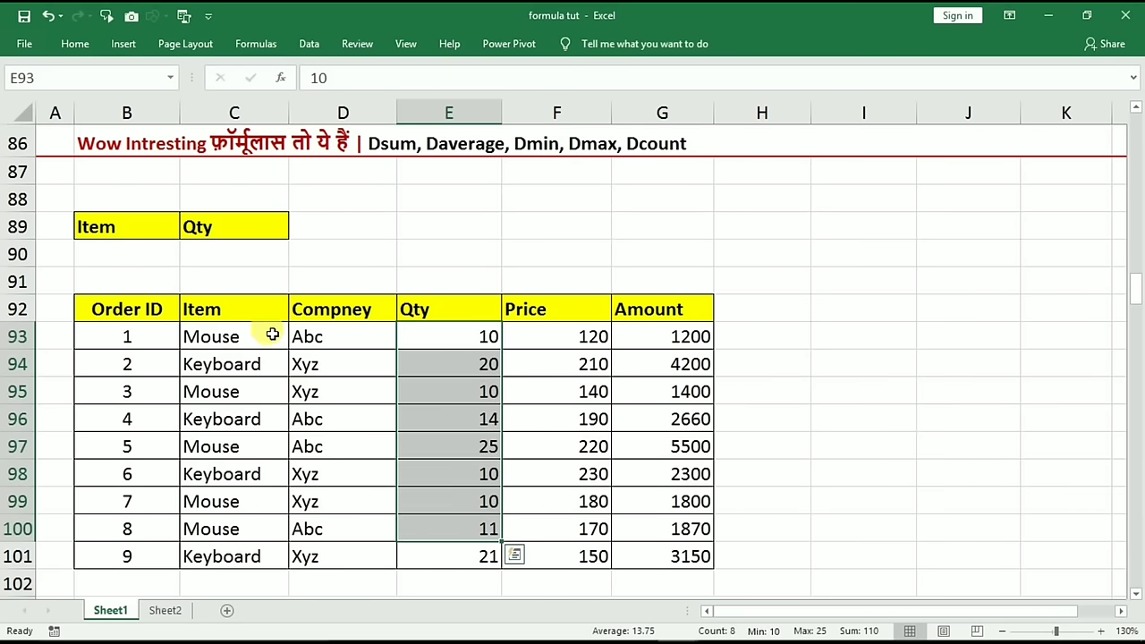
left_click(226, 250)
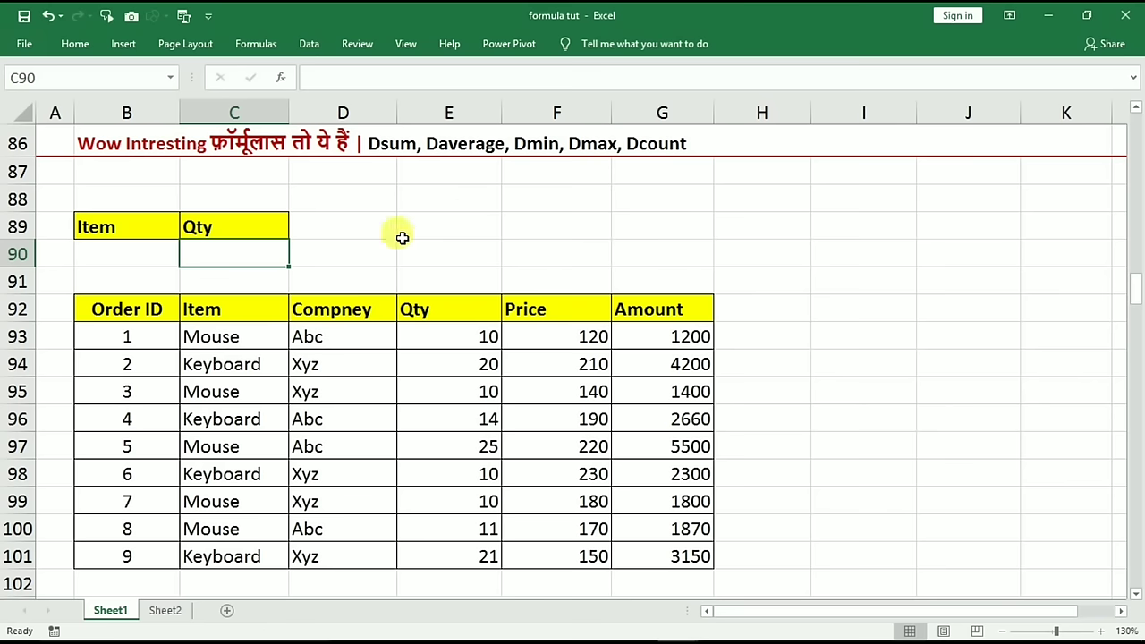
left_click(118, 250)
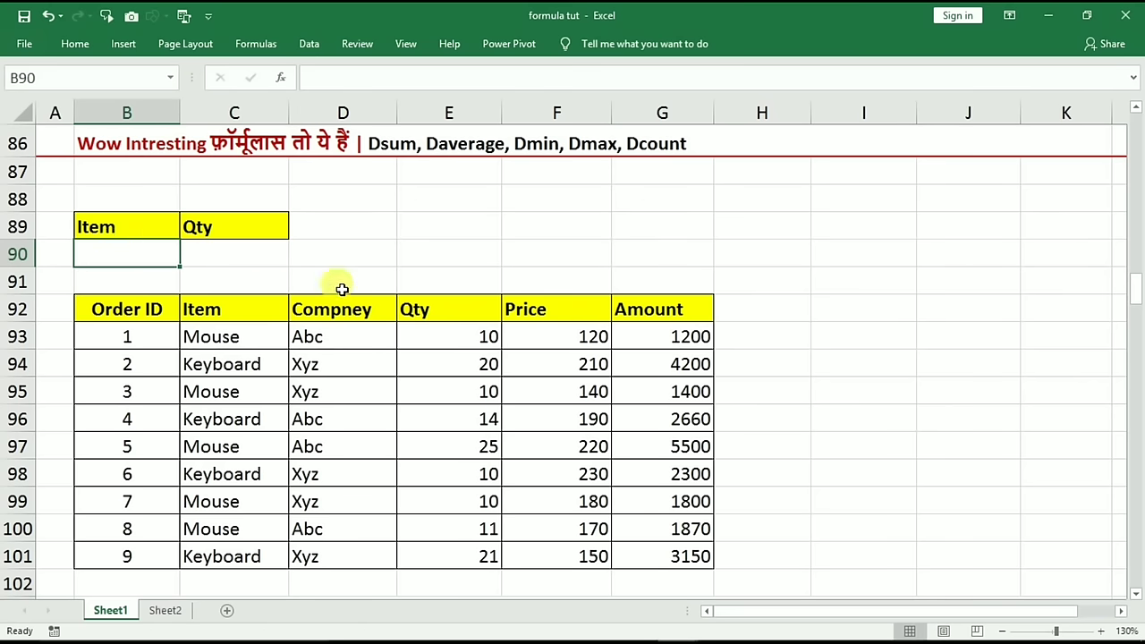
left_click_drag(438, 336, 447, 555)
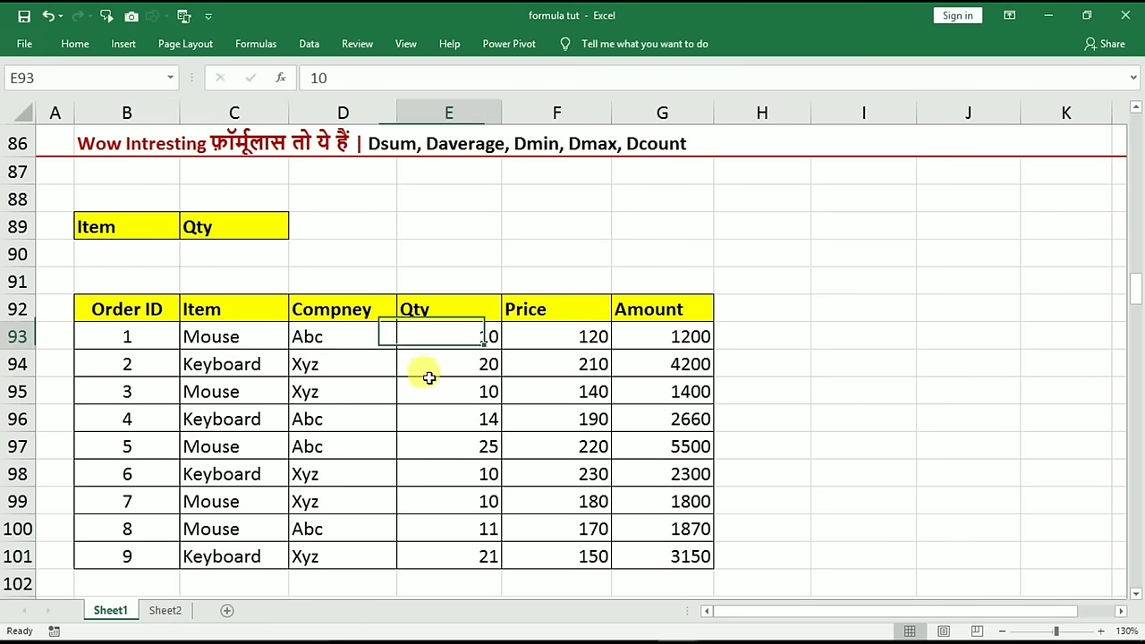
left_click(133, 253)
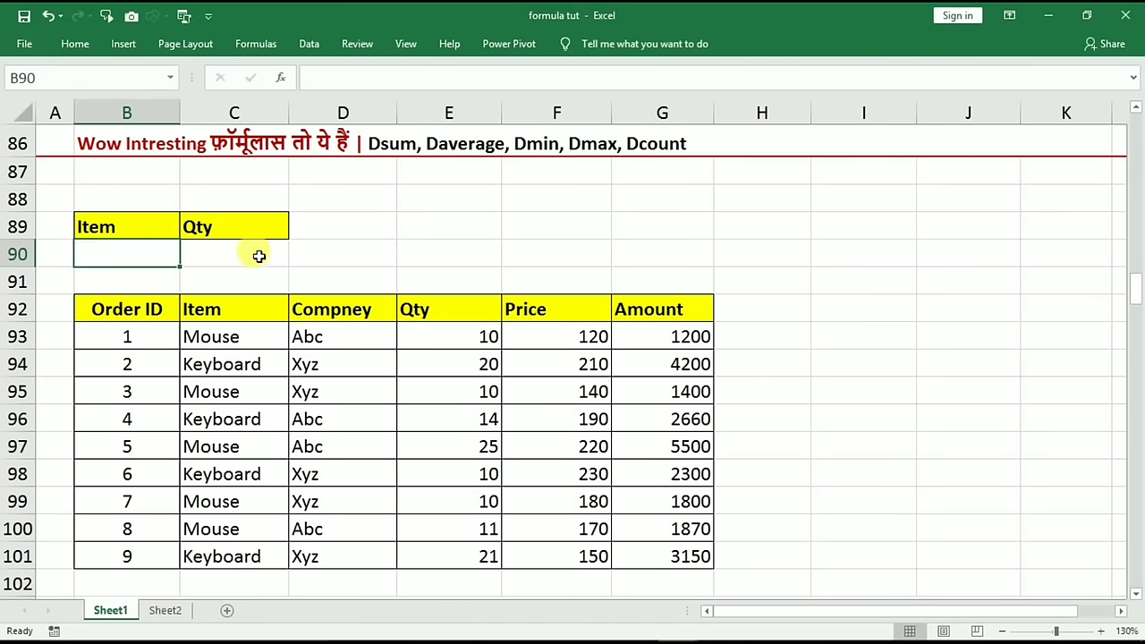
left_click_drag(447, 333, 452, 503)
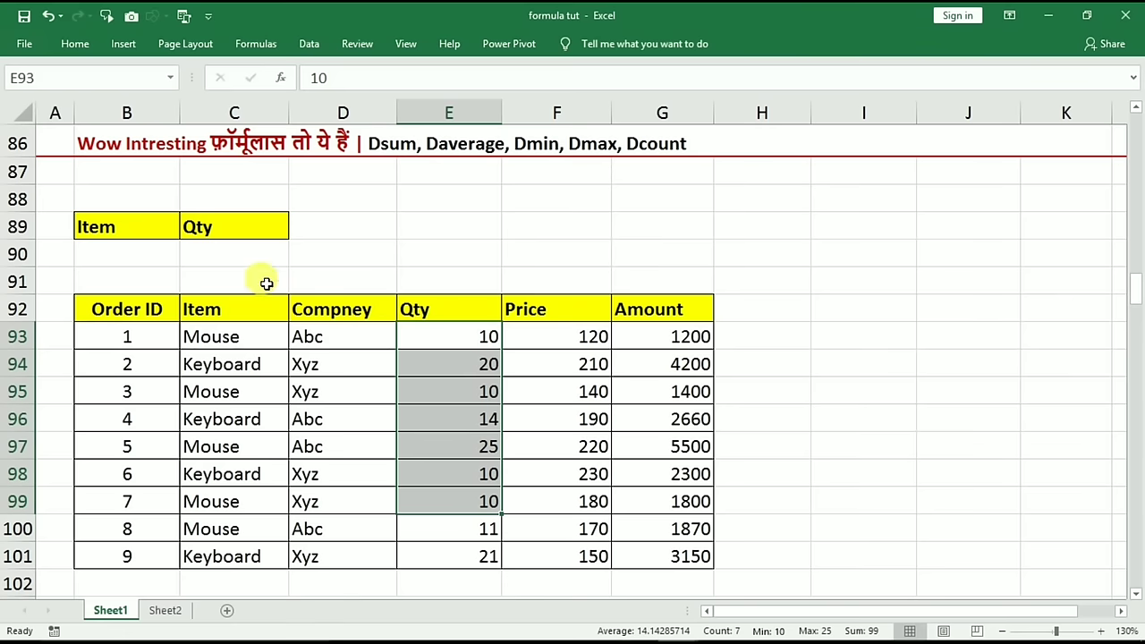
left_click(232, 257)
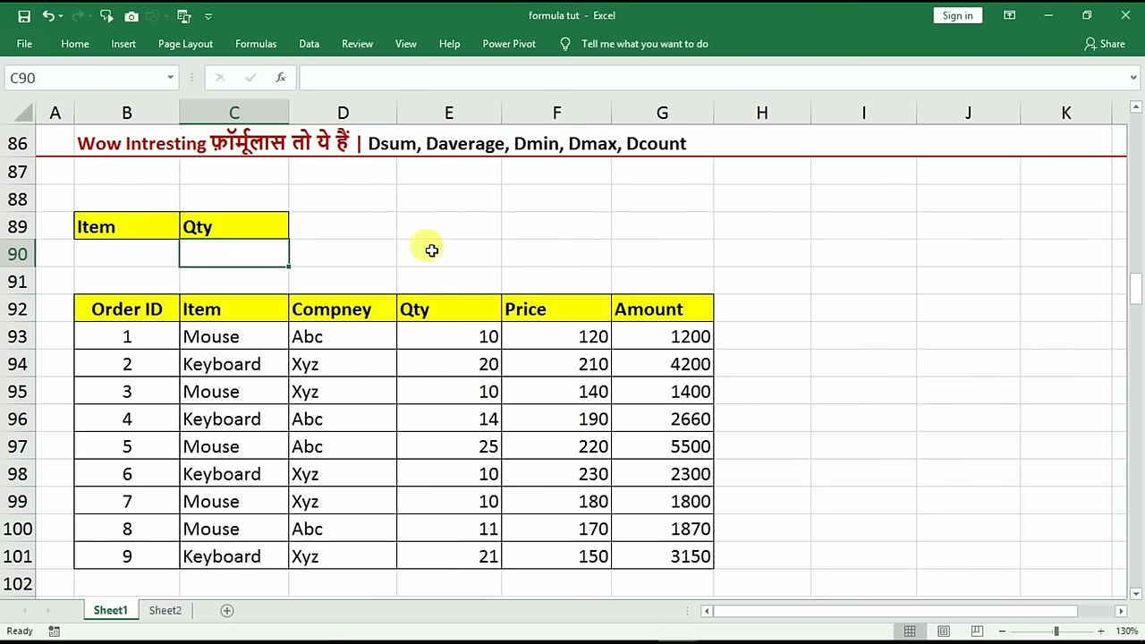
Enter =DSUM(B92:G101,E92,B89:B90) in C90
type("=d")
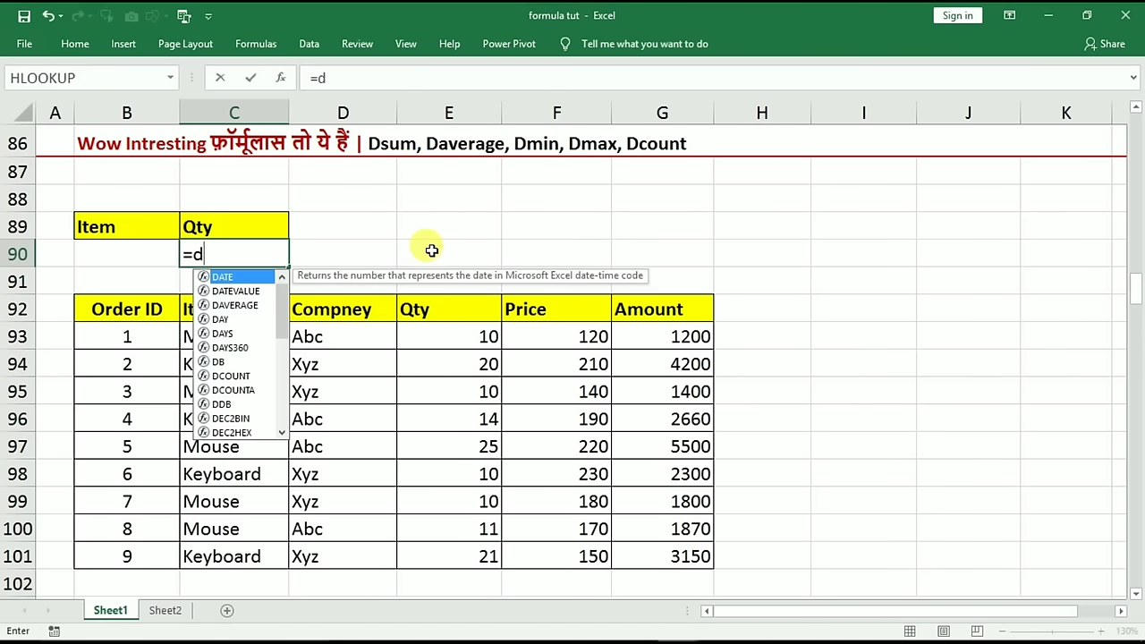
type("sum(")
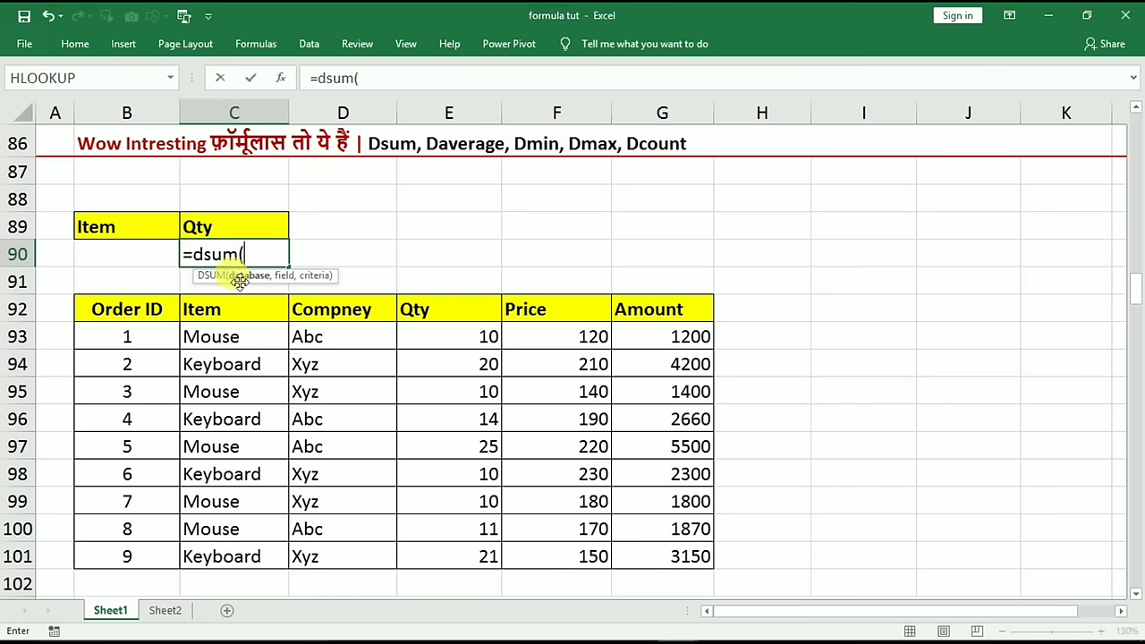
left_click_drag(114, 314, 657, 556)
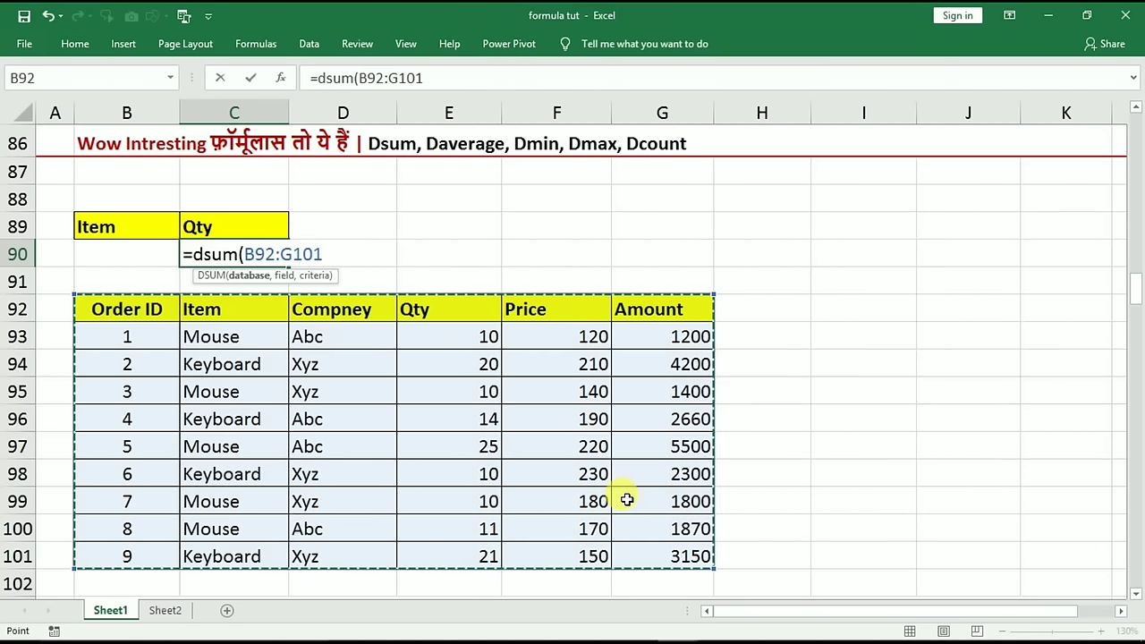
type(",")
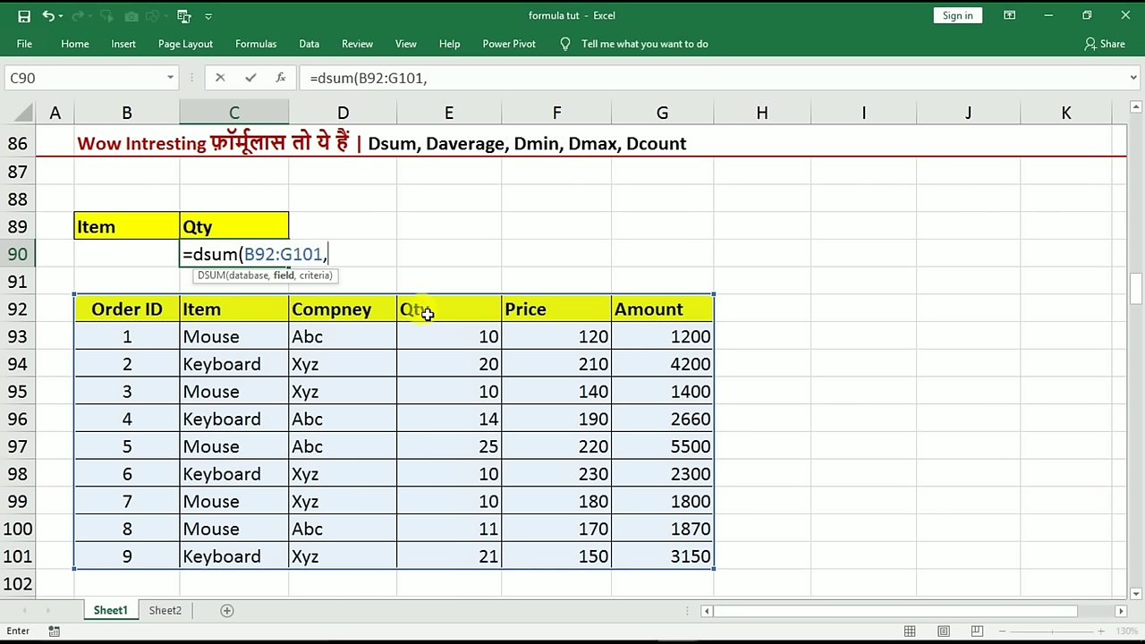
left_click(426, 313)
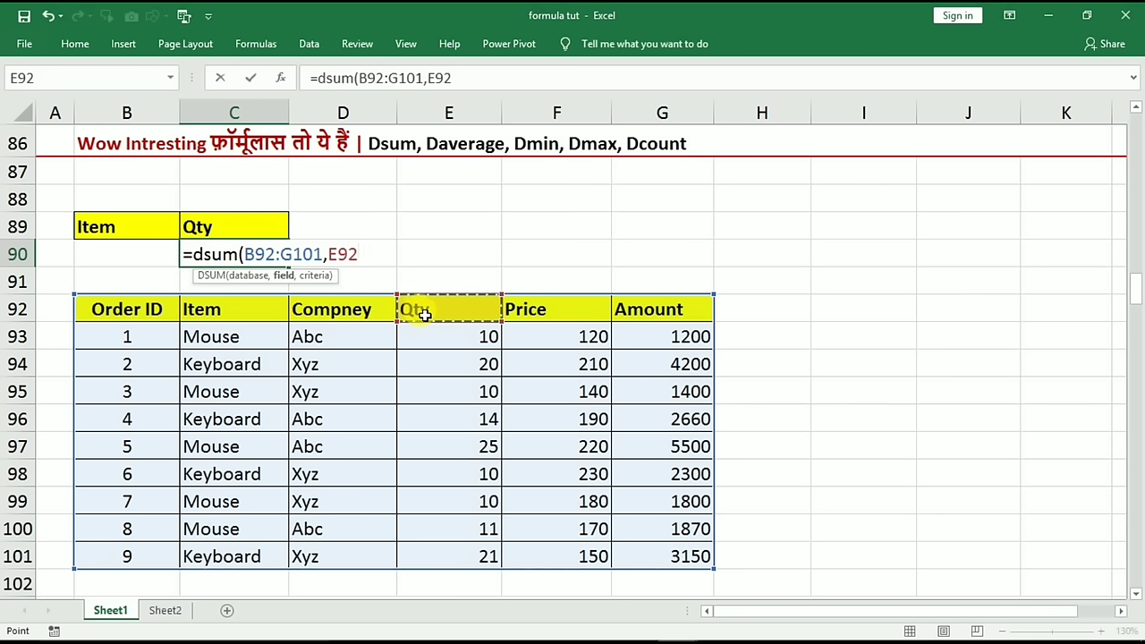
type(",")
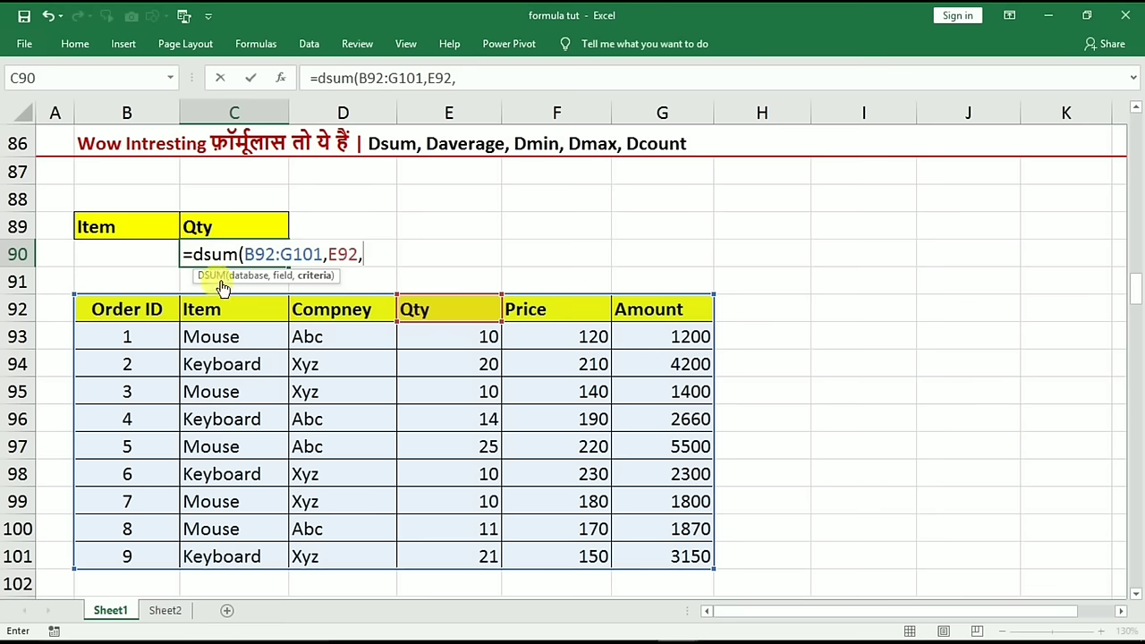
left_click(112, 228)
left_click_drag(111, 237, 107, 256)
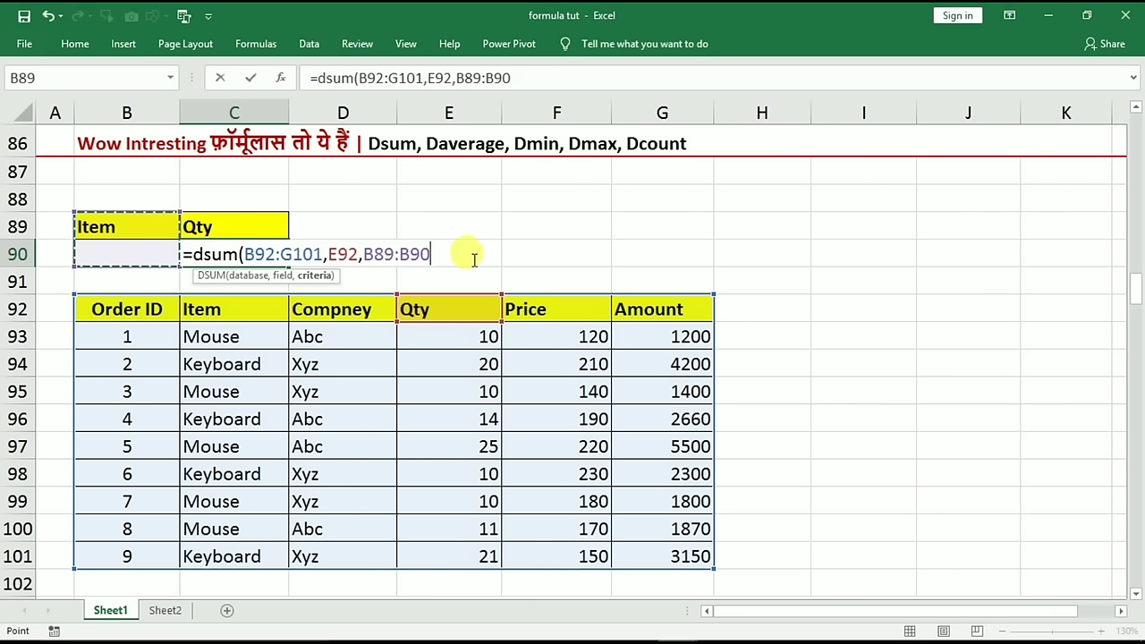
type(")")
key("Return")
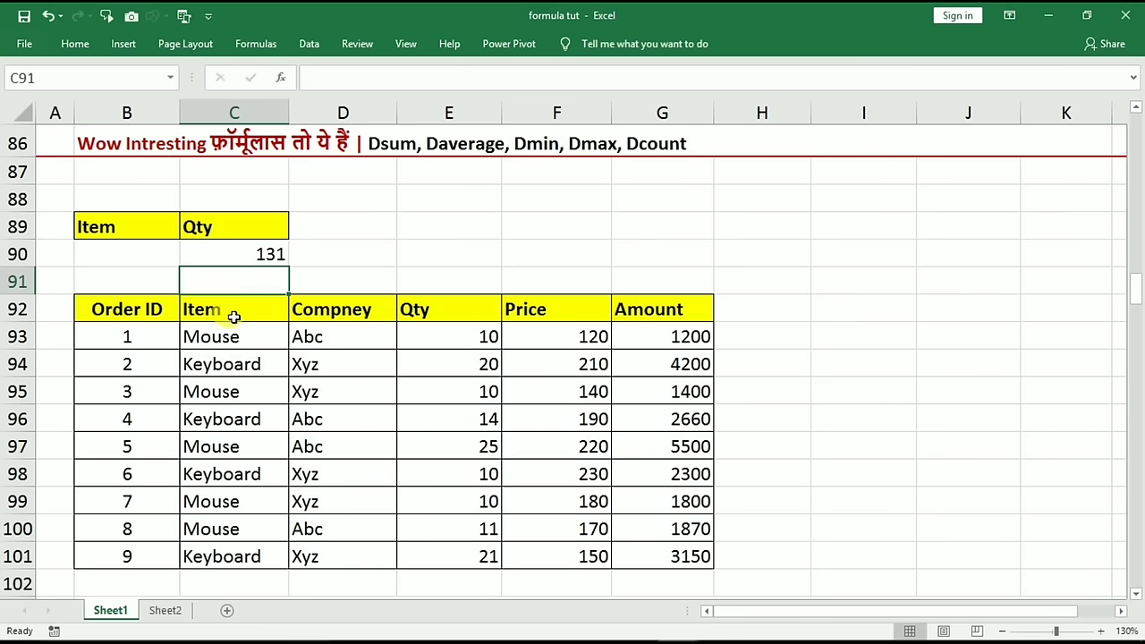
left_click(127, 251)
type("mouse")
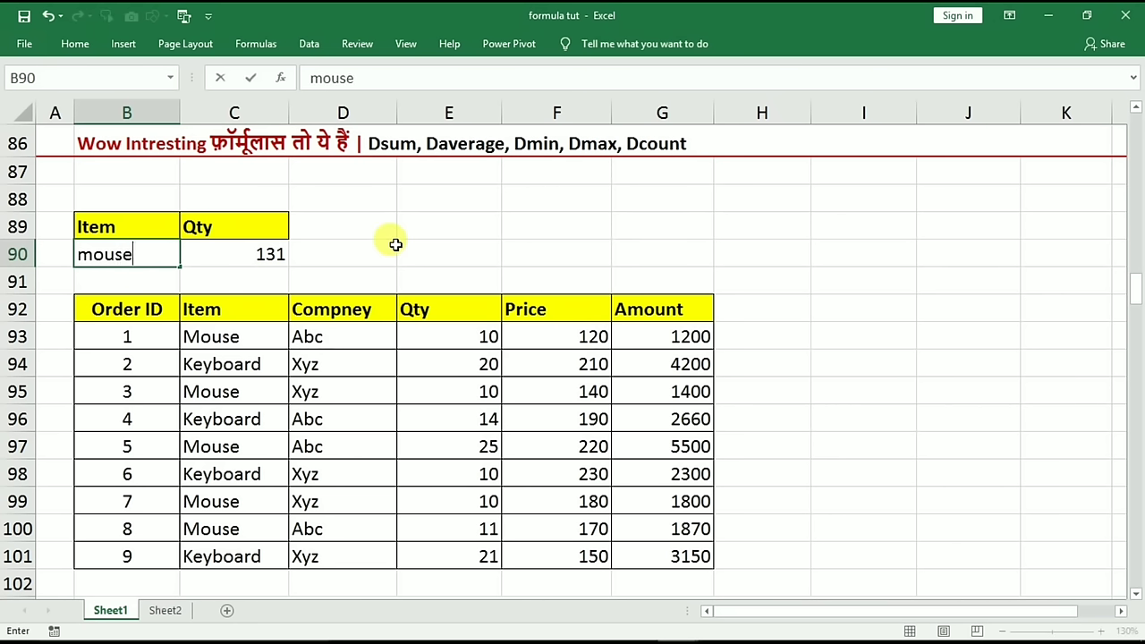
key("Return")
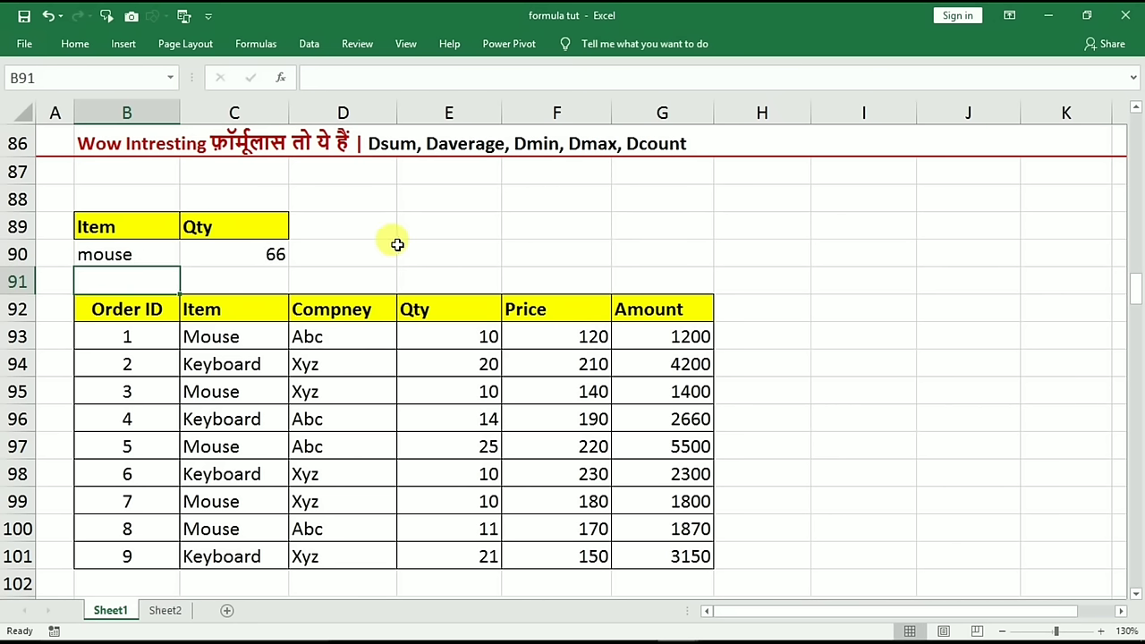
left_click(173, 253)
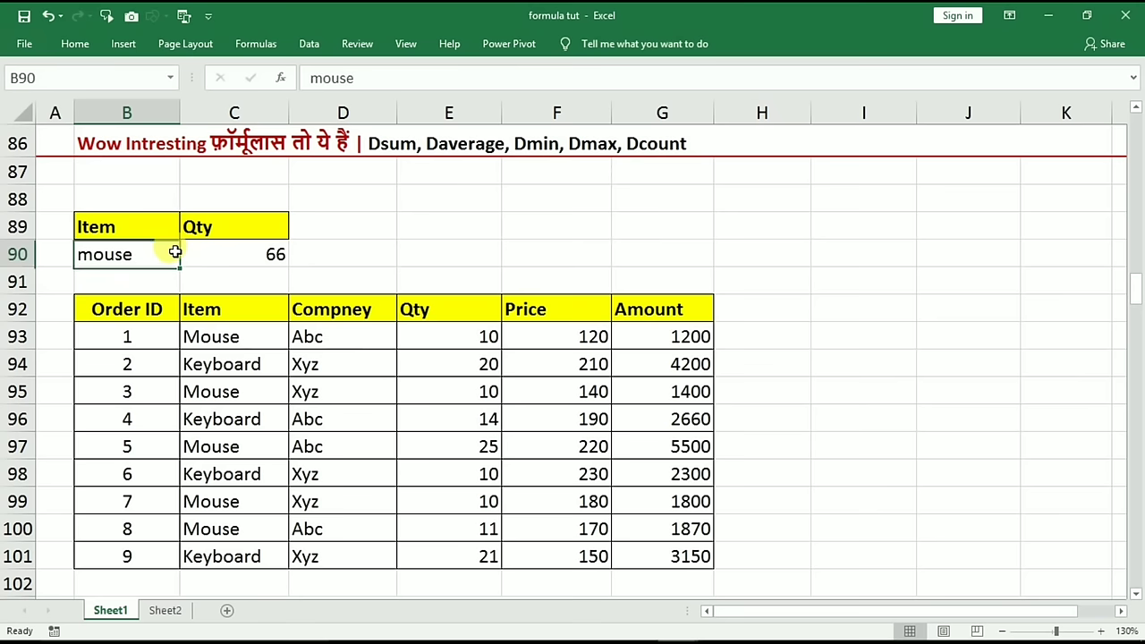
type("keyboard")
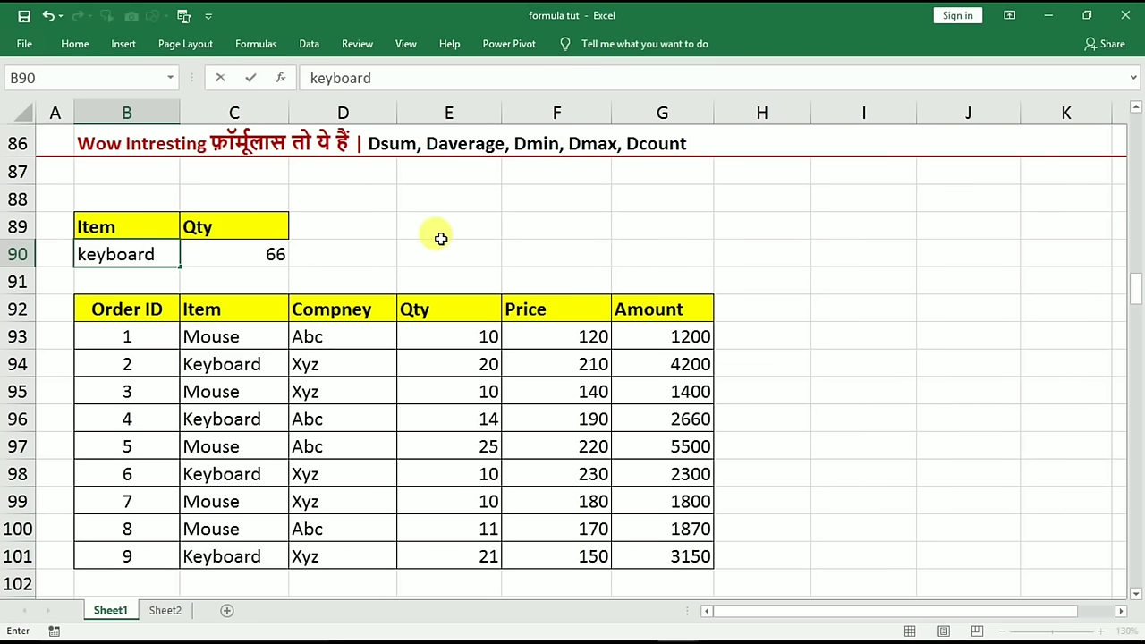
key("Return")
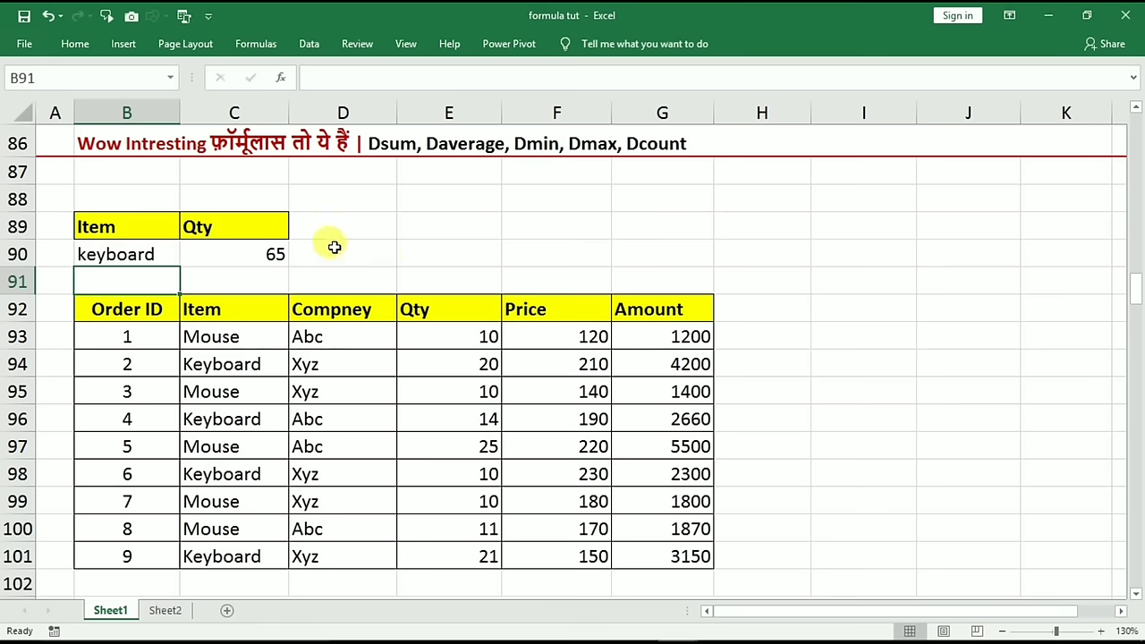
left_click(249, 259)
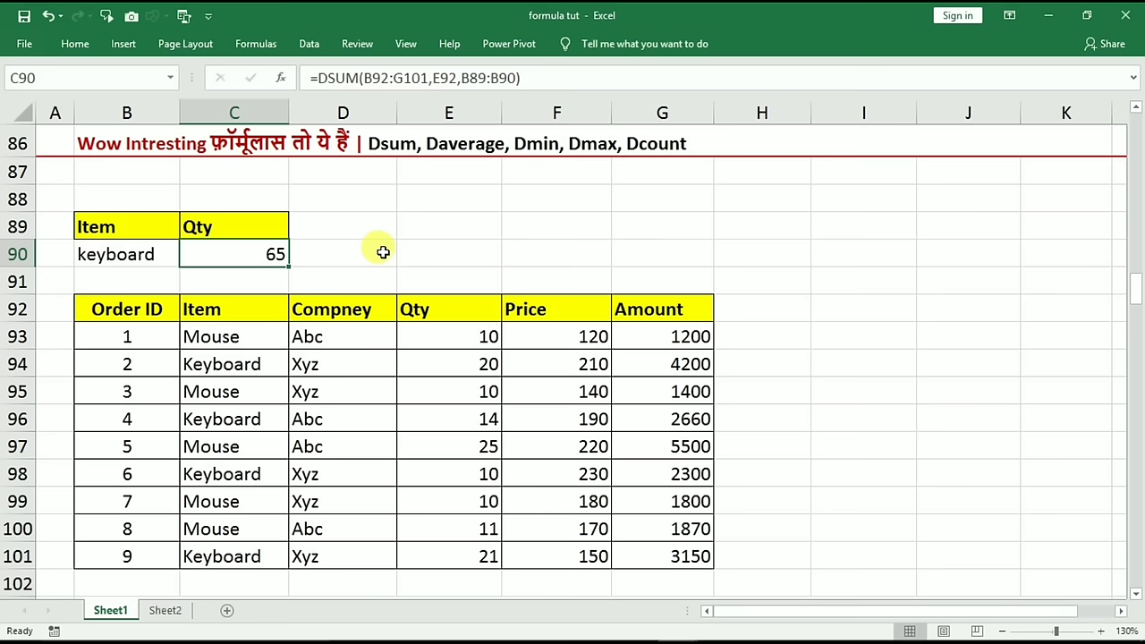
left_click(130, 256)
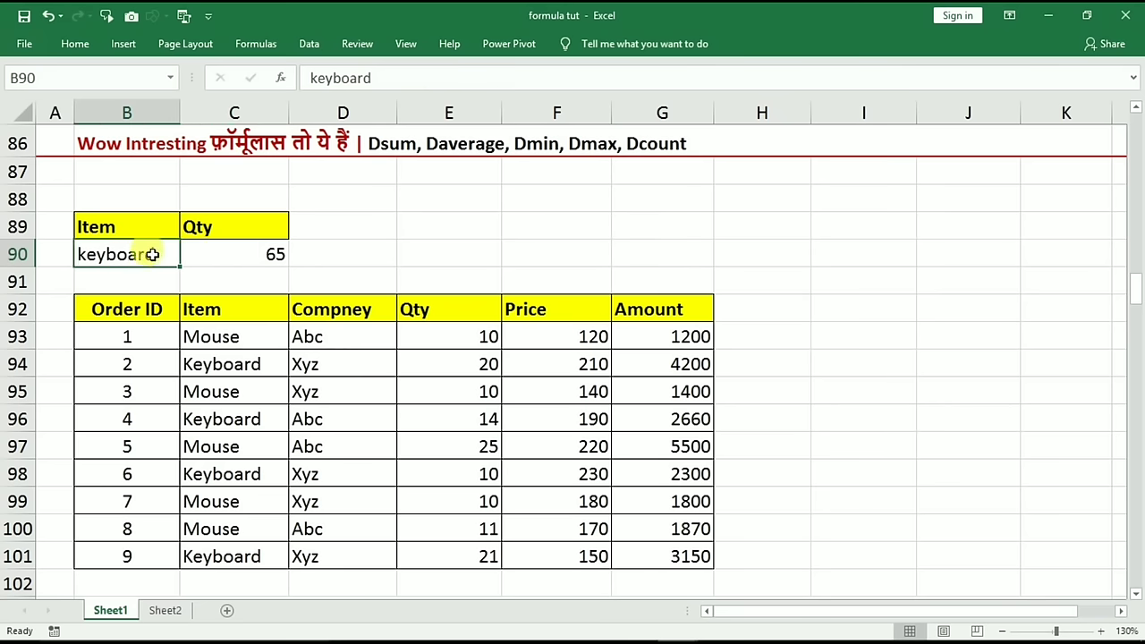
left_click_drag(132, 228, 126, 255)
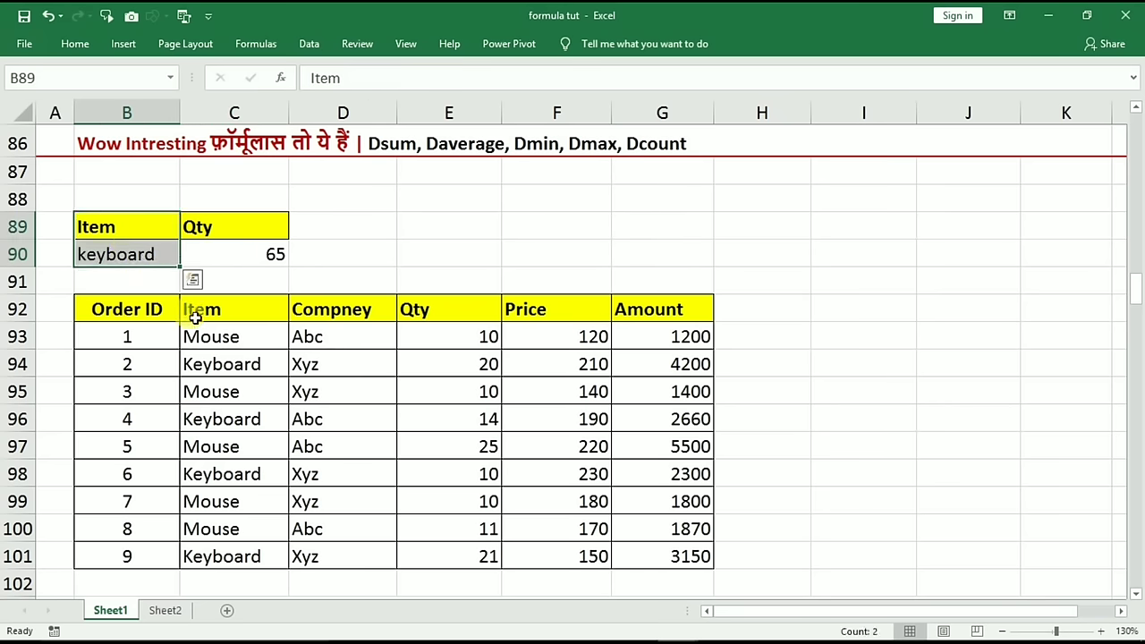
mouse_move(192, 310)
left_mouse_down()
mouse_move(237, 448)
mouse_move(228, 501)
mouse_move(224, 365)
mouse_move(441, 361)
left_mouse_up()
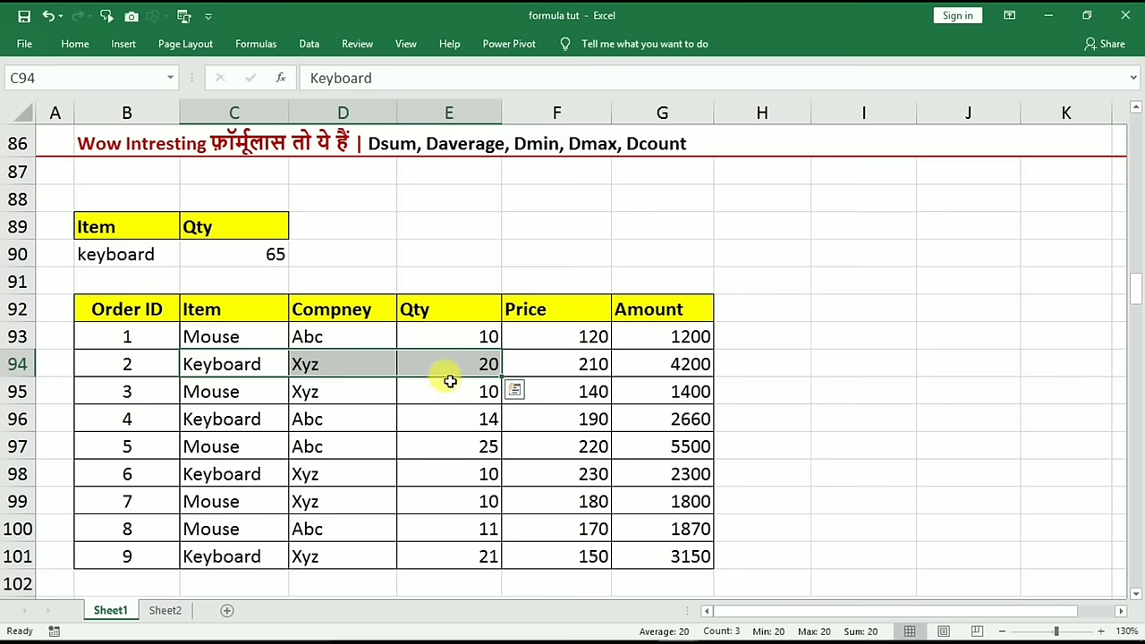
Copy the Amount heading from G92 into D89 as a criteria block heading
left_click(313, 227)
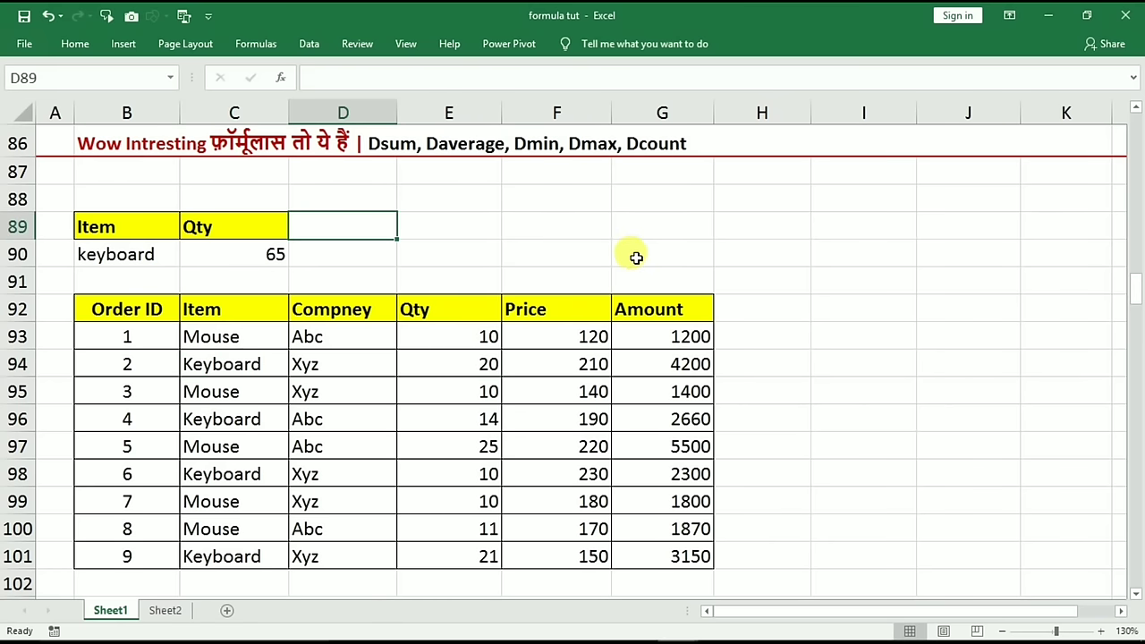
left_click(629, 309)
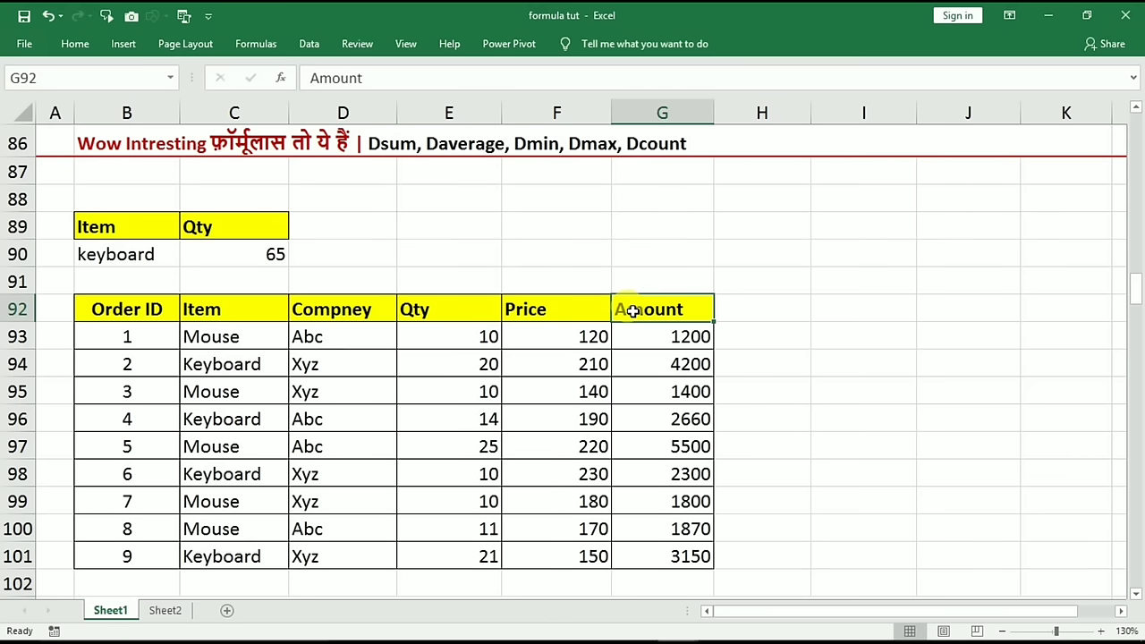
key("ctrl+c")
left_click(317, 227)
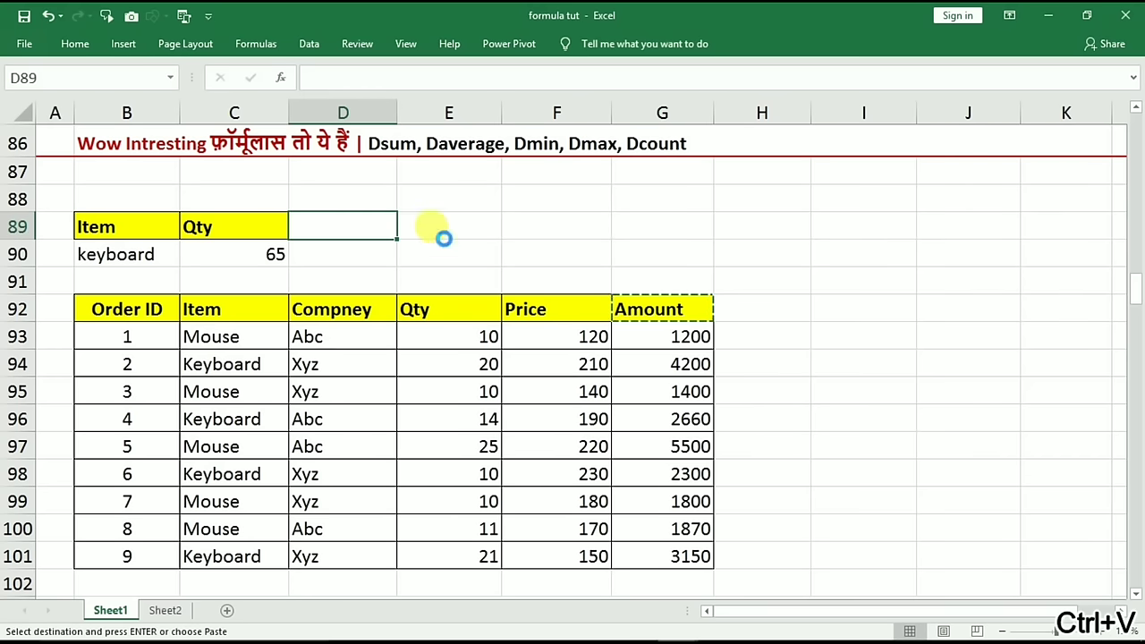
key("ctrl+v")
Enter =DSUM(B92:G101,G92,B89:B90) in D90 and compare it with the Qty formula
left_click(367, 252)
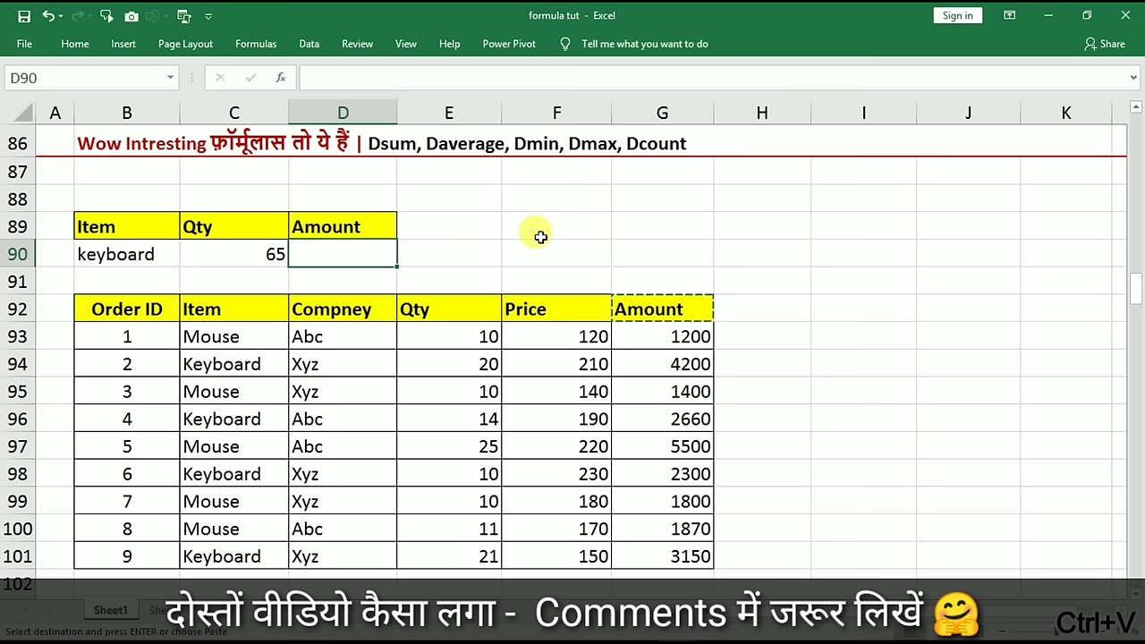
type("=dsum(")
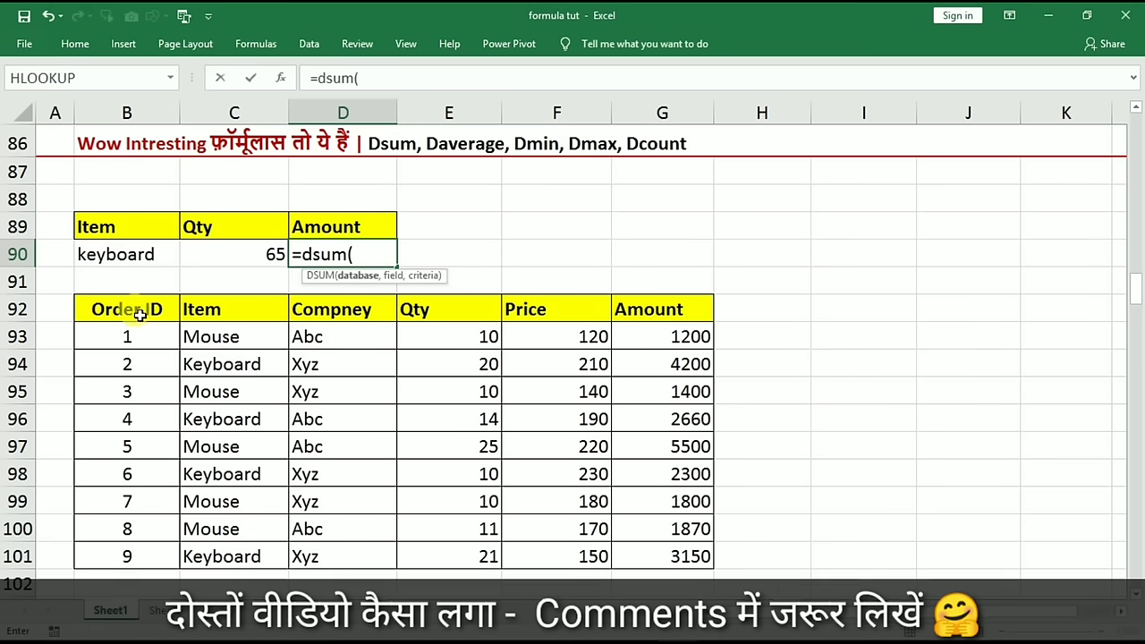
mouse_move(135, 313)
left_mouse_down()
mouse_move(673, 511)
mouse_move(673, 549)
left_mouse_up()
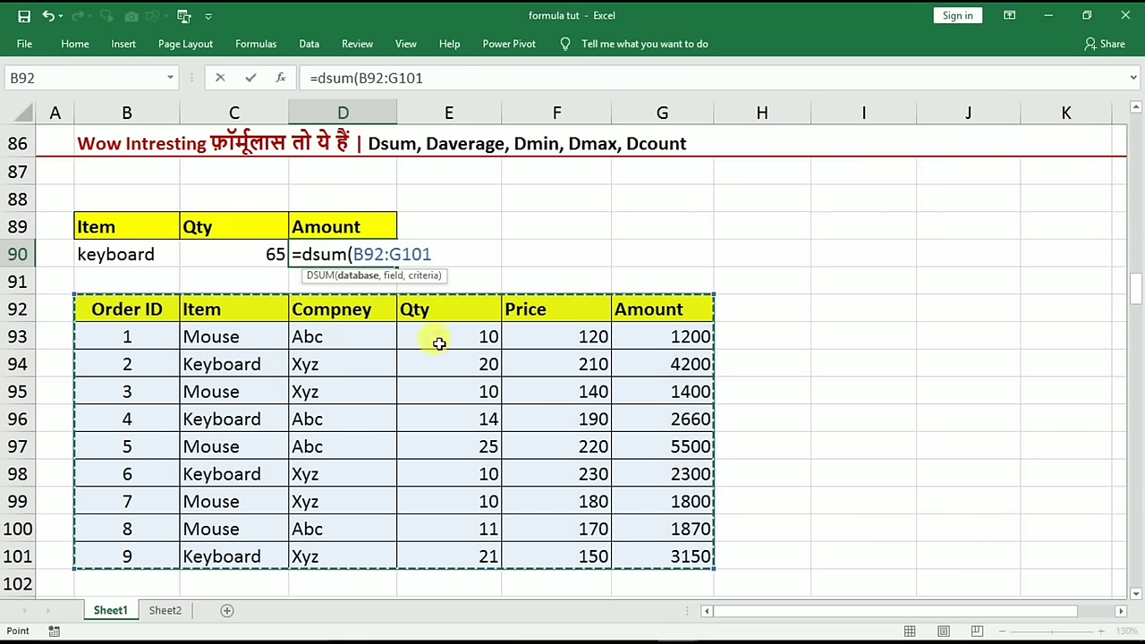
type(",")
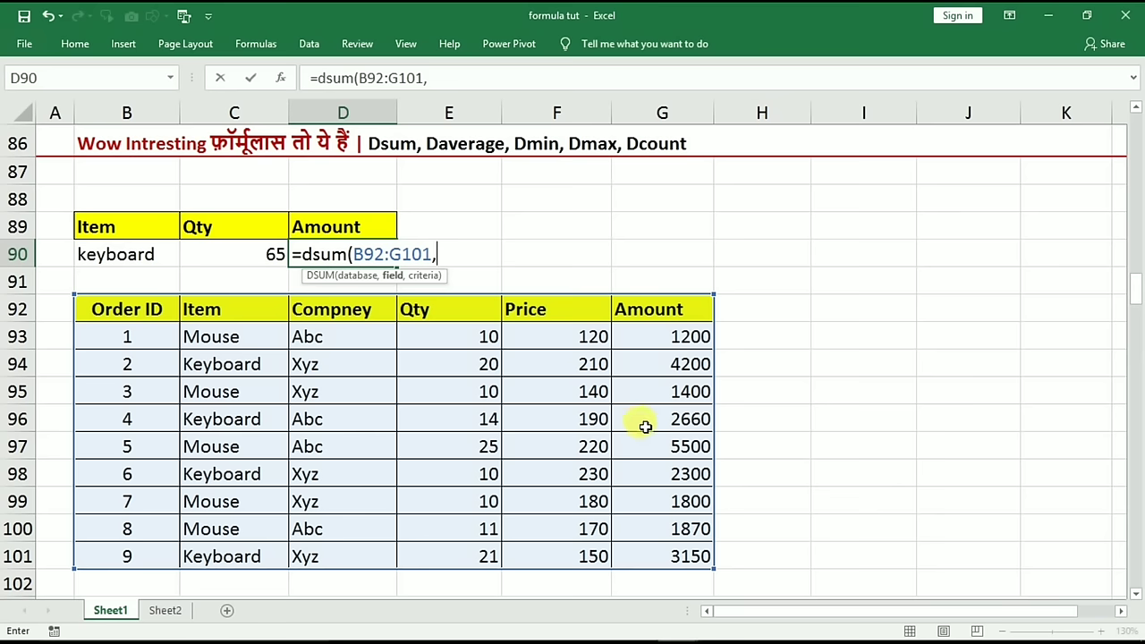
left_click(644, 310)
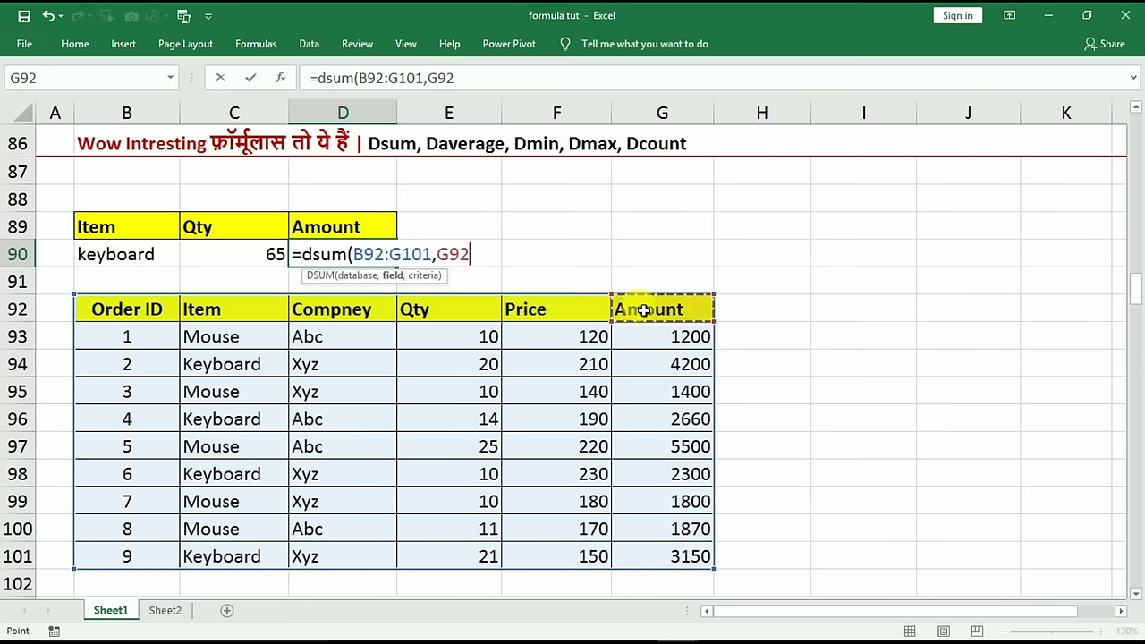
type(",")
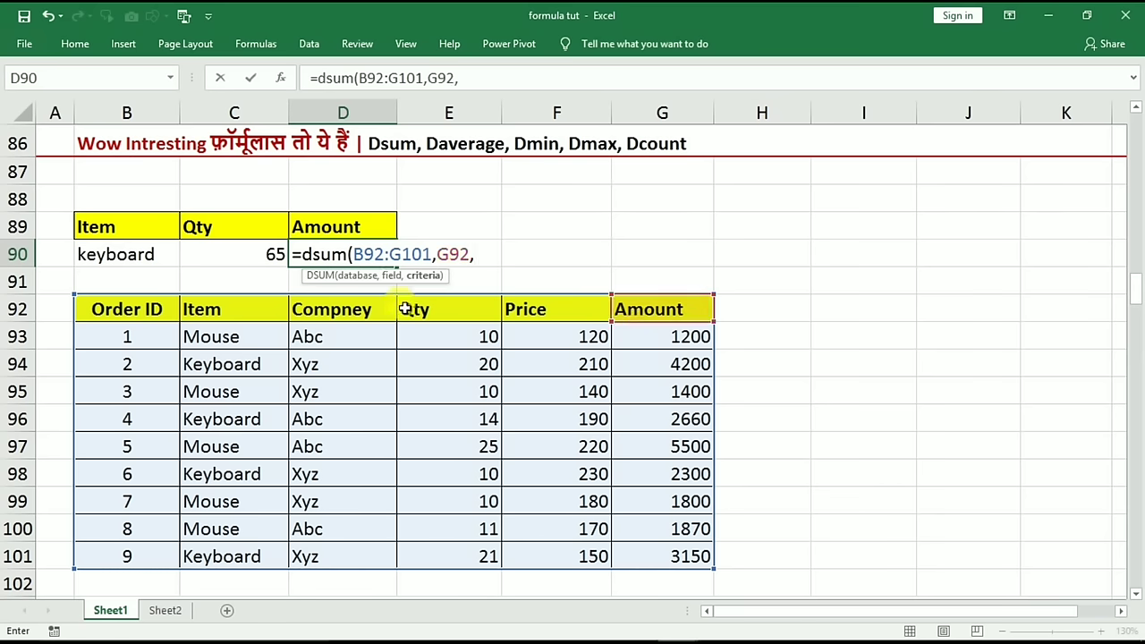
left_click_drag(95, 235, 123, 256)
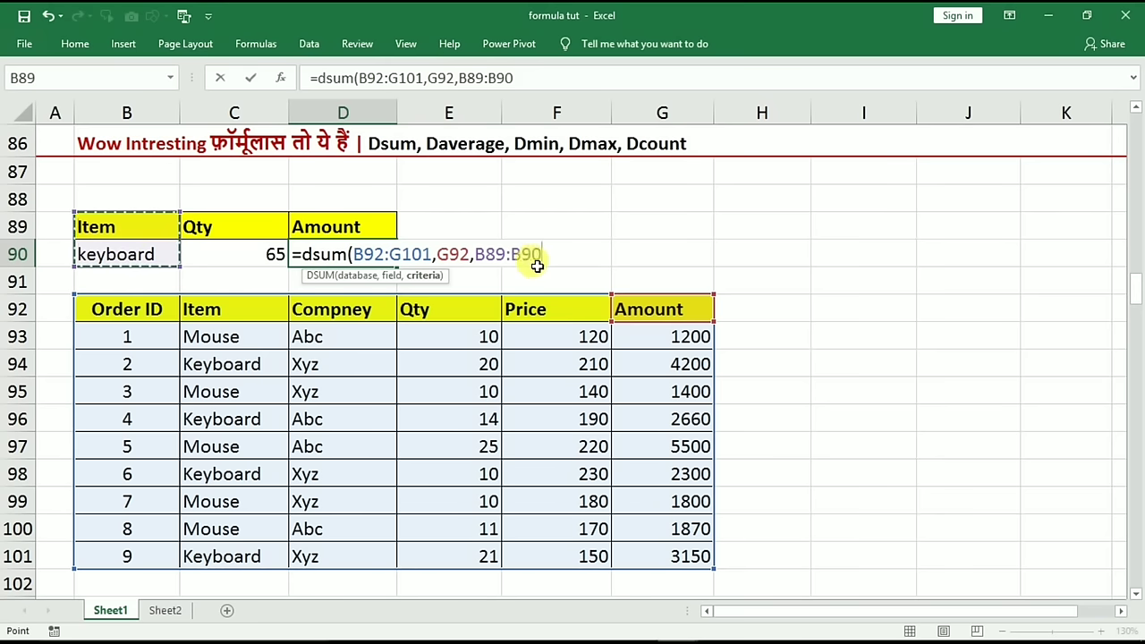
type(")")
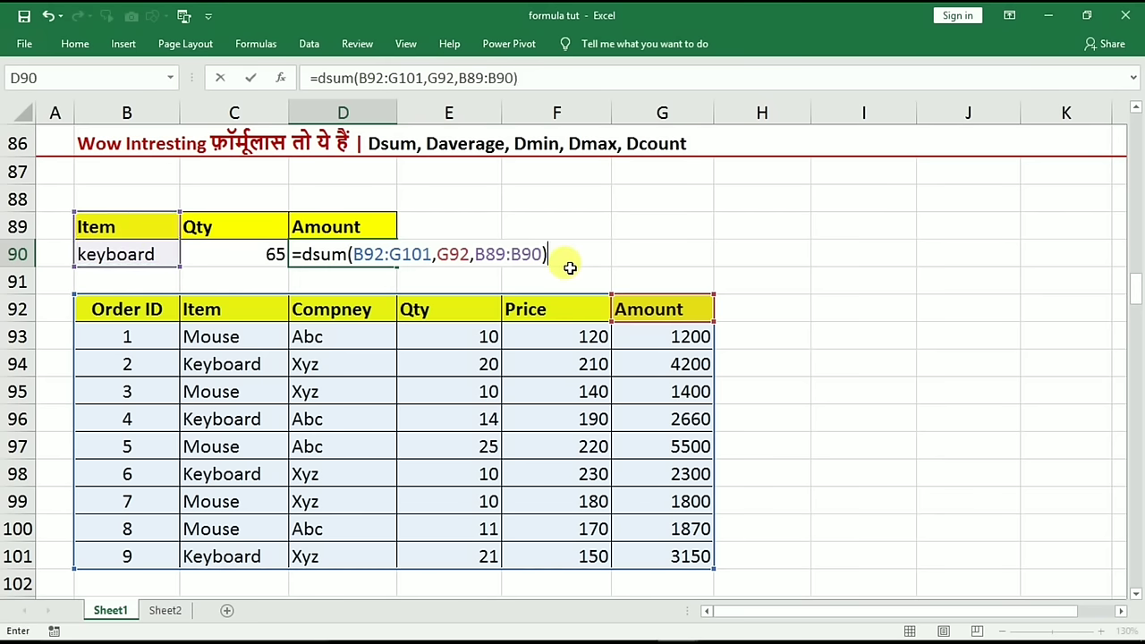
key("Return")
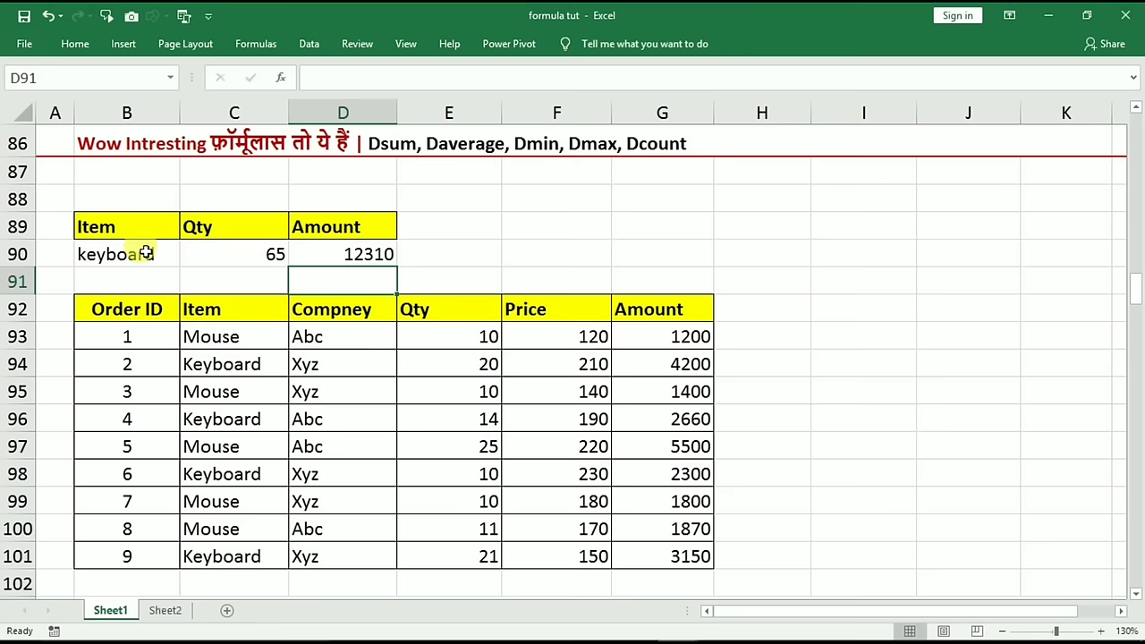
left_click(230, 252)
left_click(331, 259)
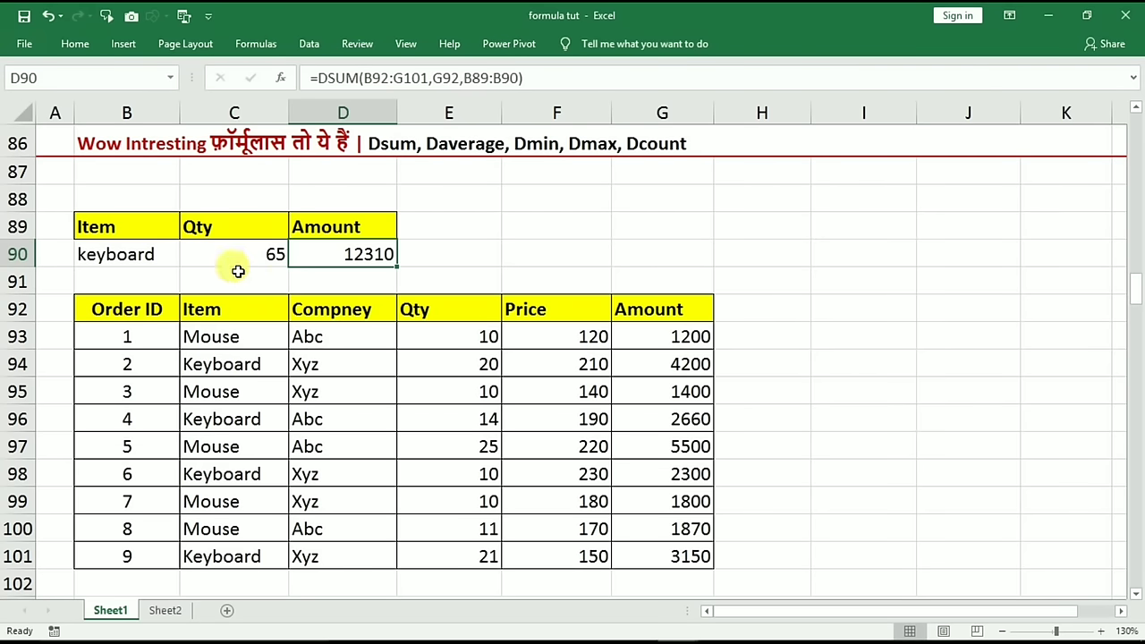
Change the item criterion in B90 to mouse and review the recalculated 66 and 11770
left_click(103, 256)
type("mouse")
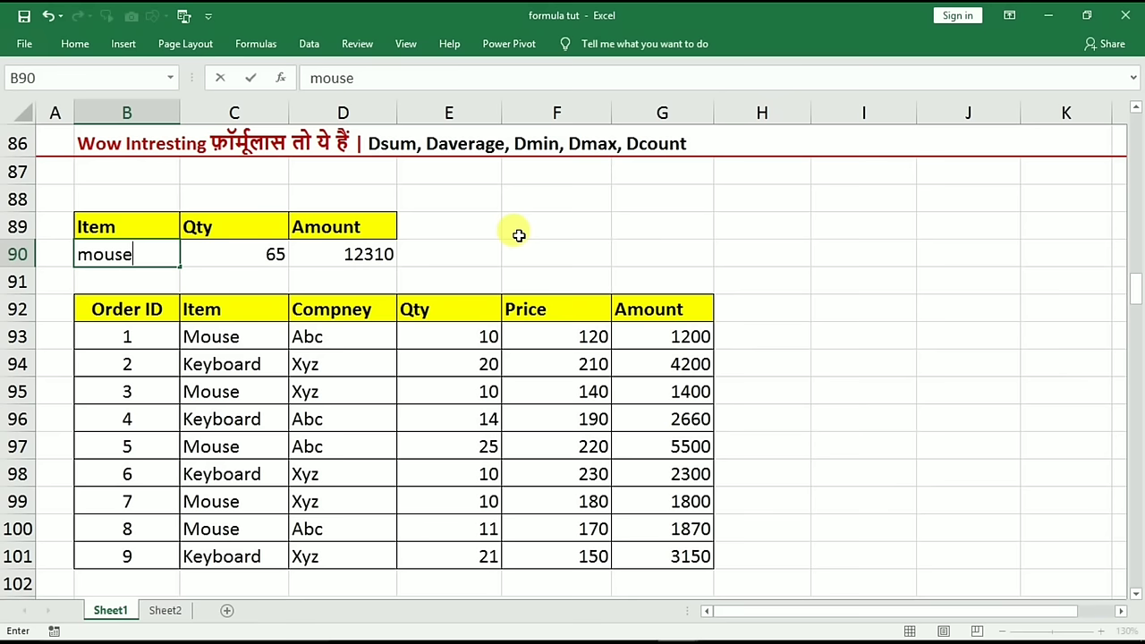
key("Return")
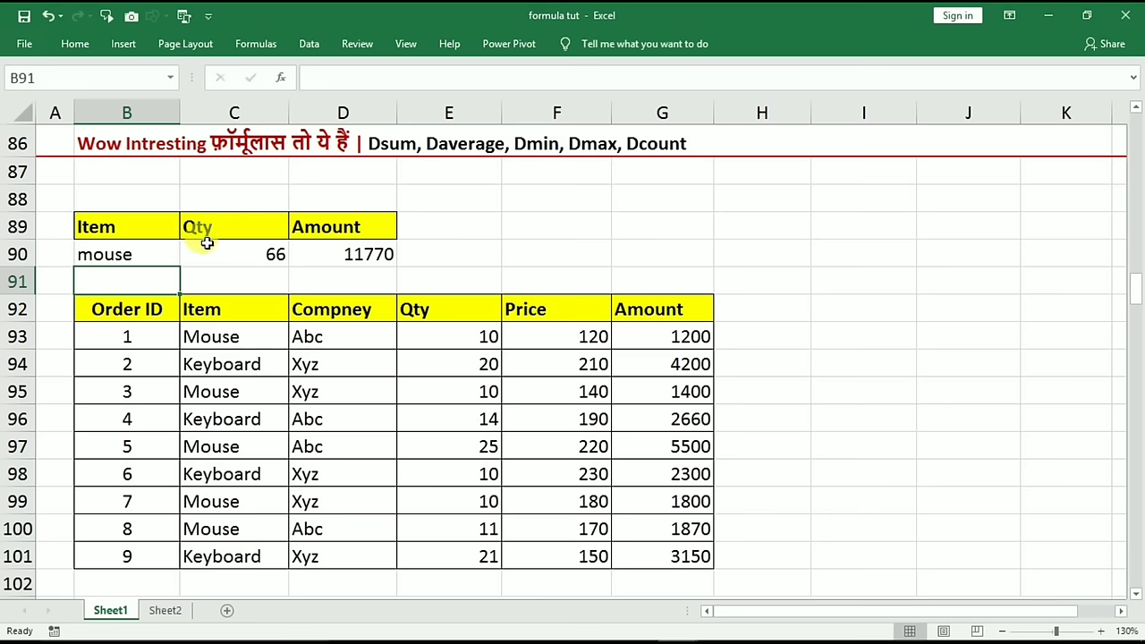
left_click_drag(206, 234, 302, 254)
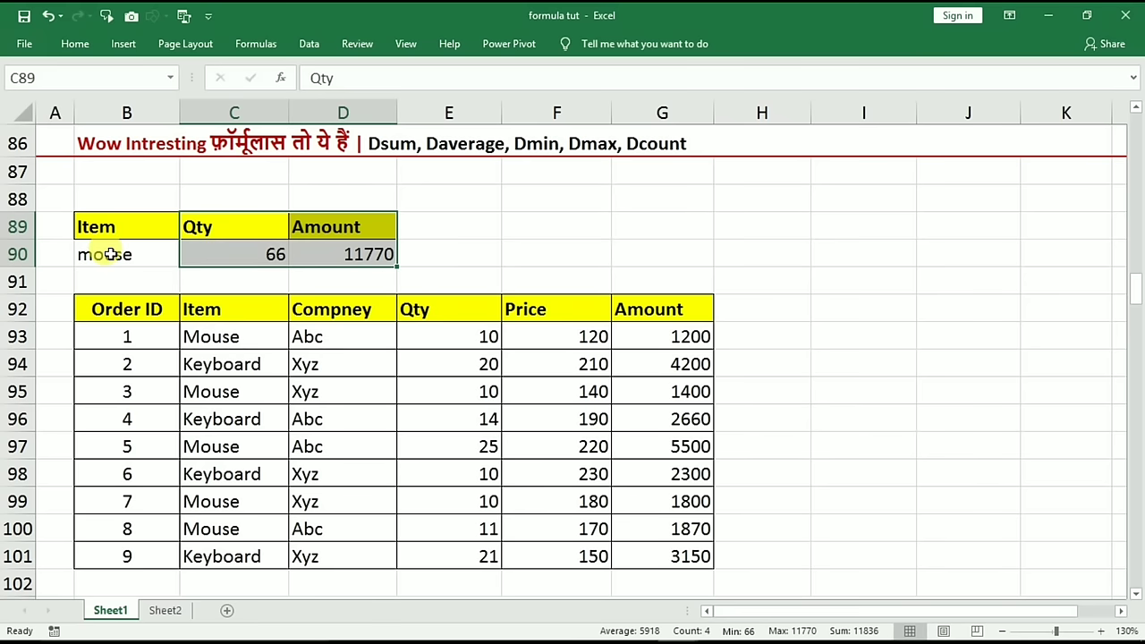
mouse_move(238, 336)
left_mouse_down()
mouse_move(230, 477)
mouse_move(223, 391)
left_mouse_up()
mouse_move(236, 308)
left_mouse_down()
mouse_move(319, 315)
mouse_move(336, 334)
mouse_move(336, 419)
left_mouse_up()
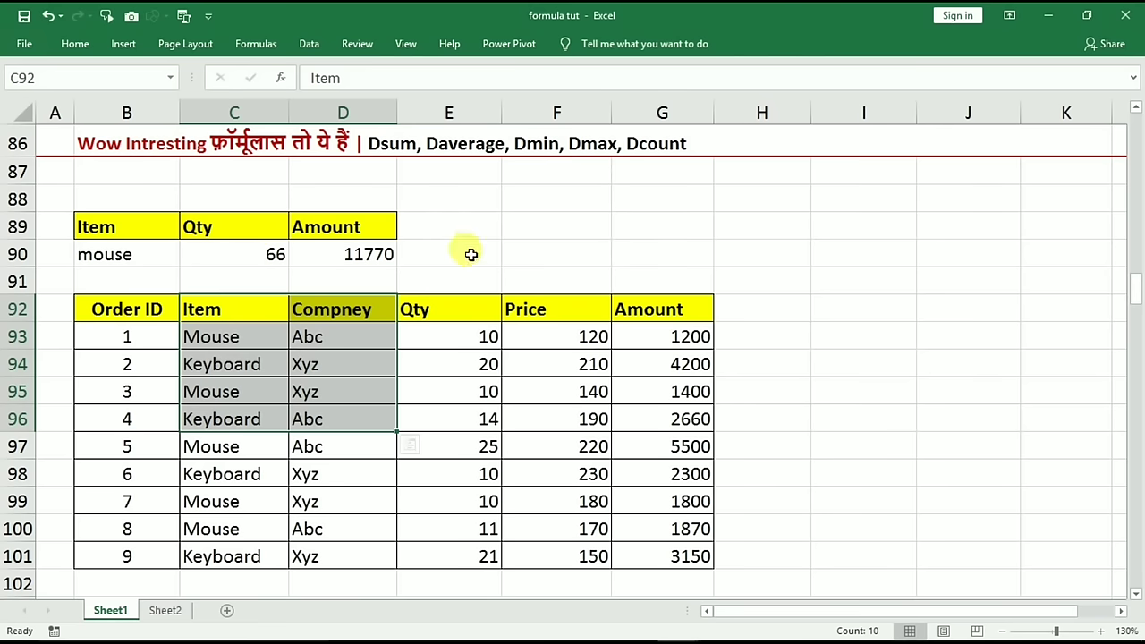
Copy the Item, Compney and Qty headings from C92:E92 into F88:H88
left_click(218, 313)
left_click_drag(217, 312, 422, 311)
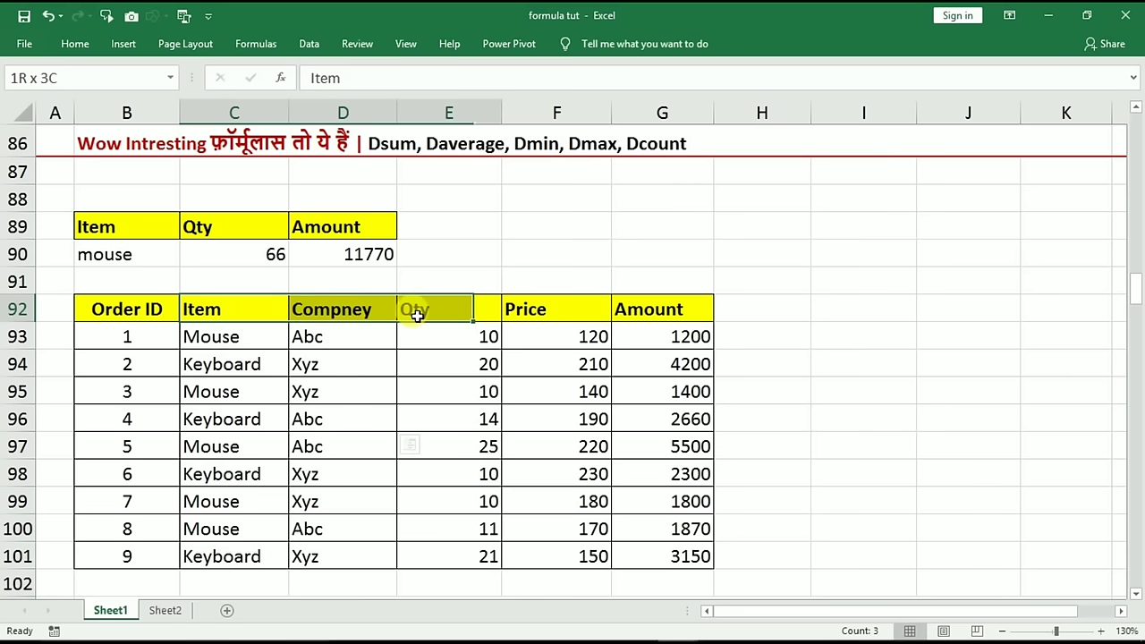
key("ctrl+c")
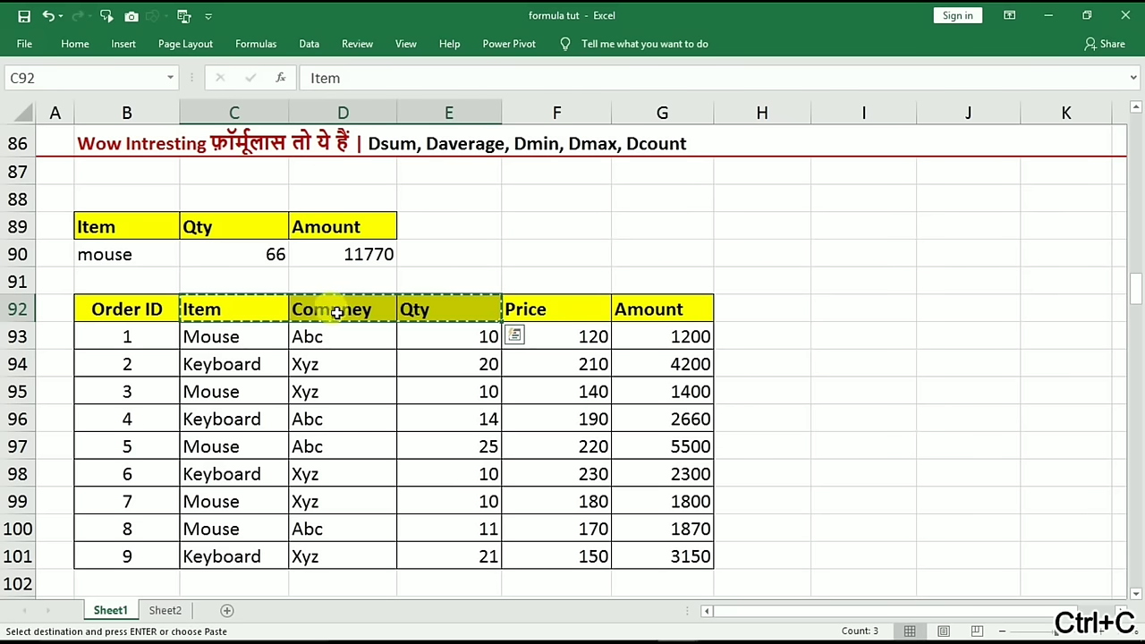
left_click(565, 201)
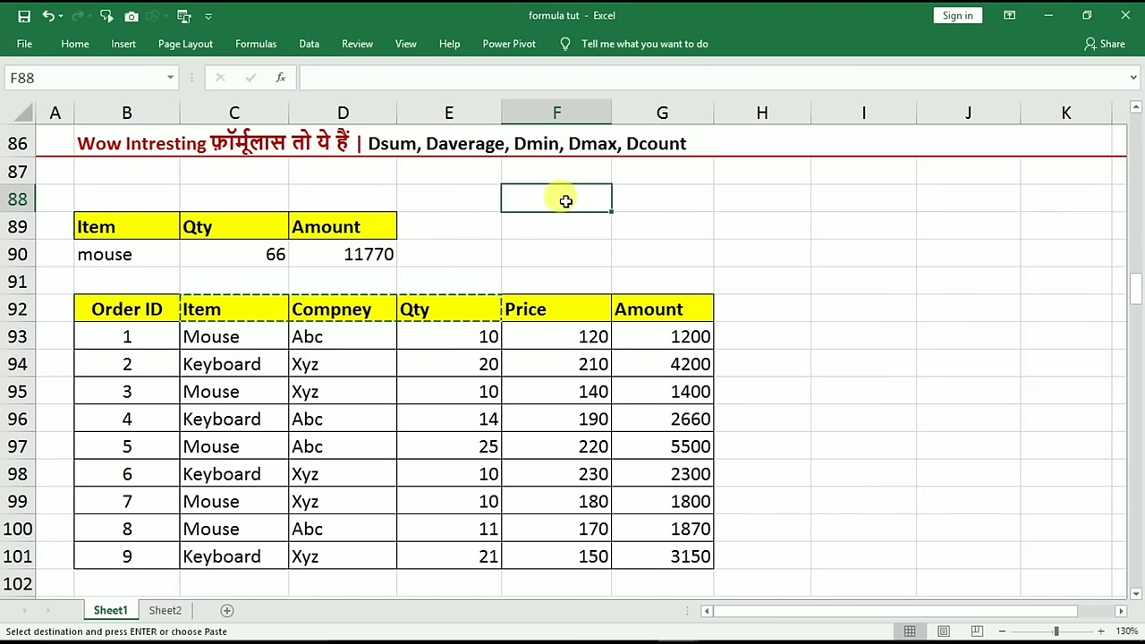
key("ctrl+v")
Review the empty criteria cells under Item and Compney, ending on H89
left_click(561, 229)
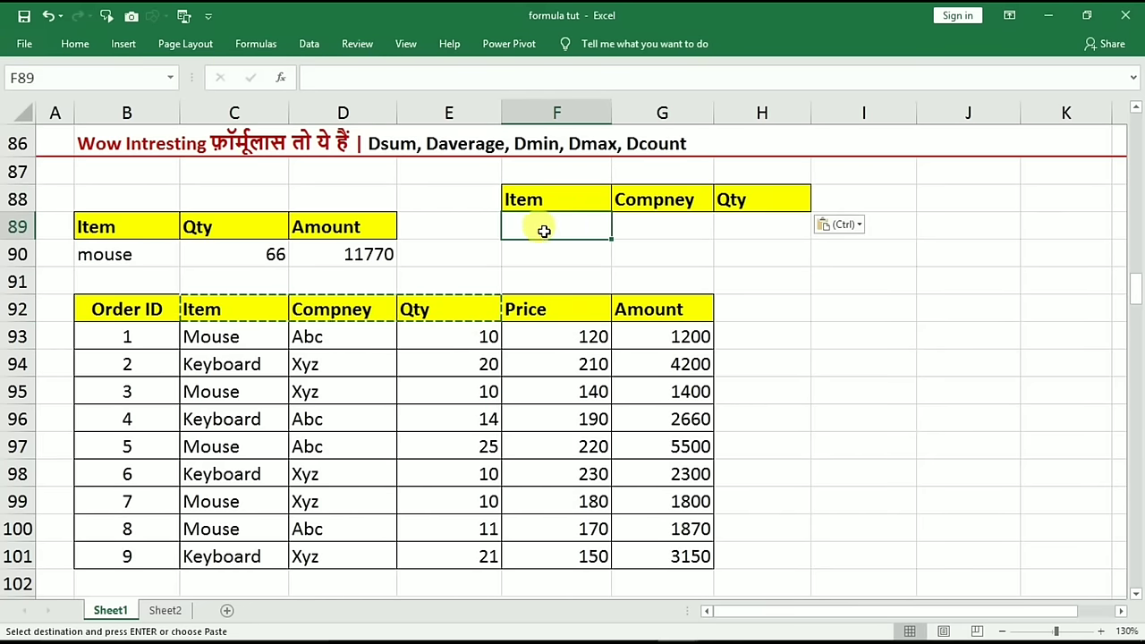
left_click(650, 227)
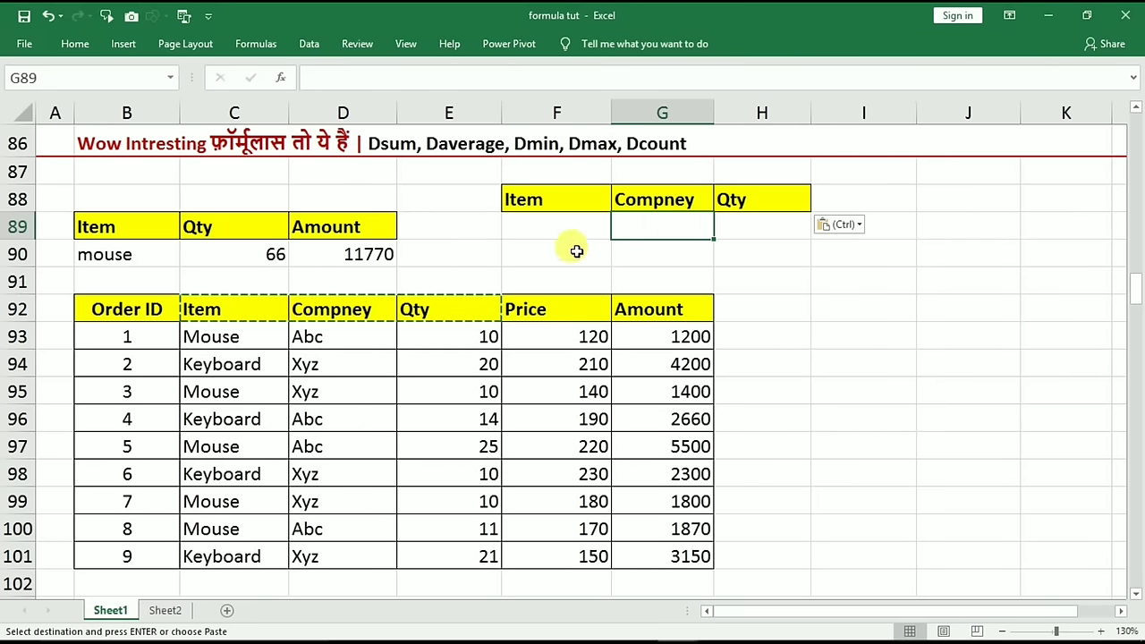
left_click(568, 230)
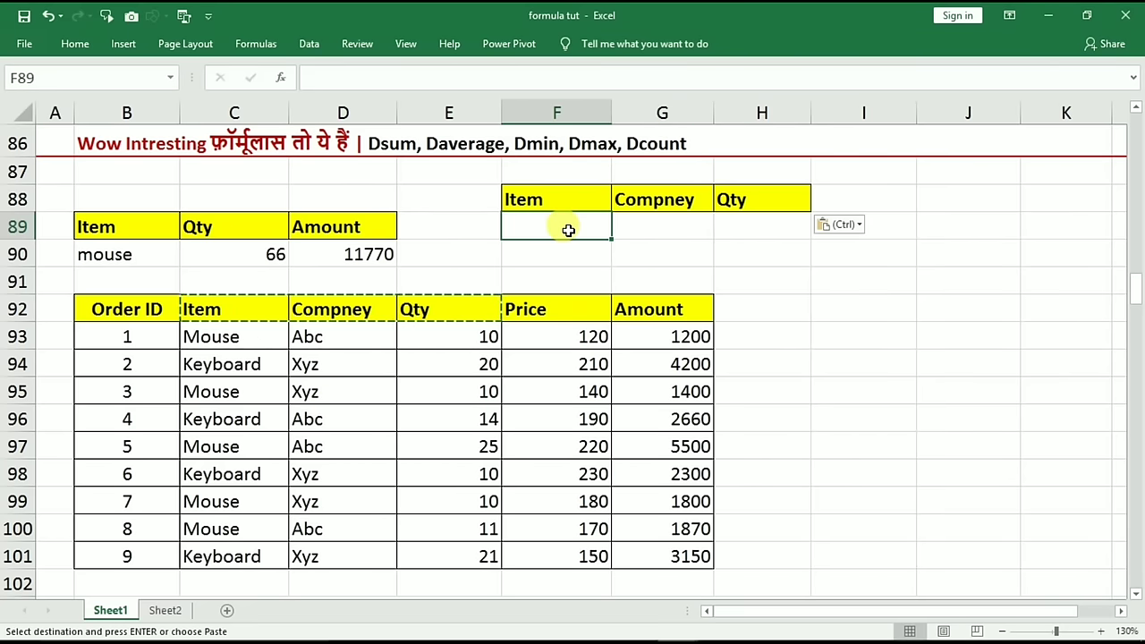
left_click(650, 224)
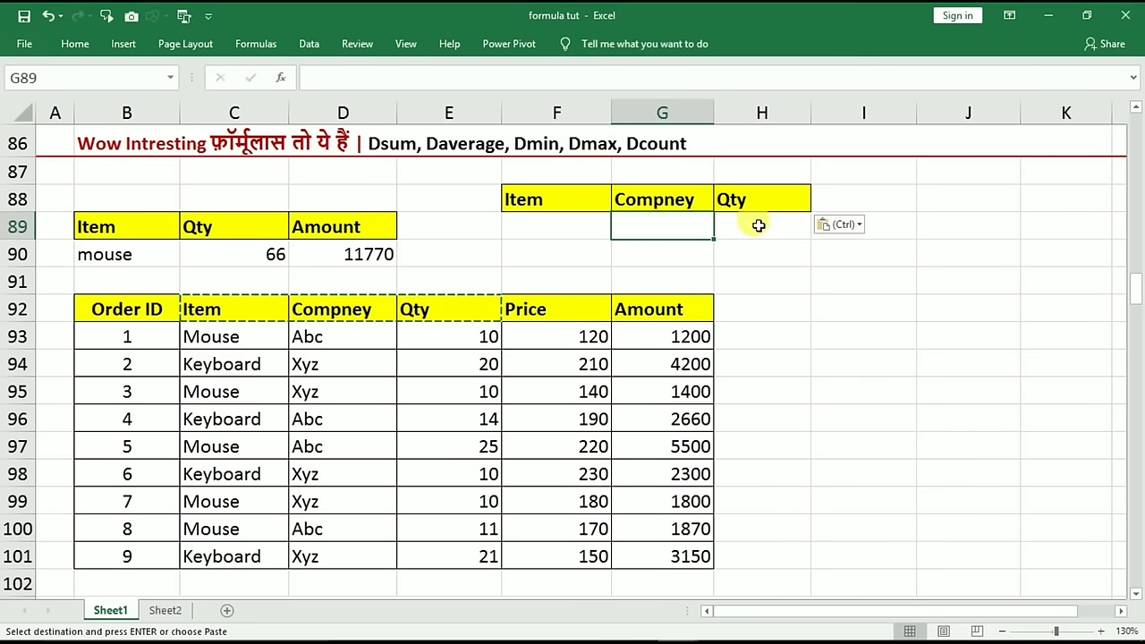
left_click(760, 228)
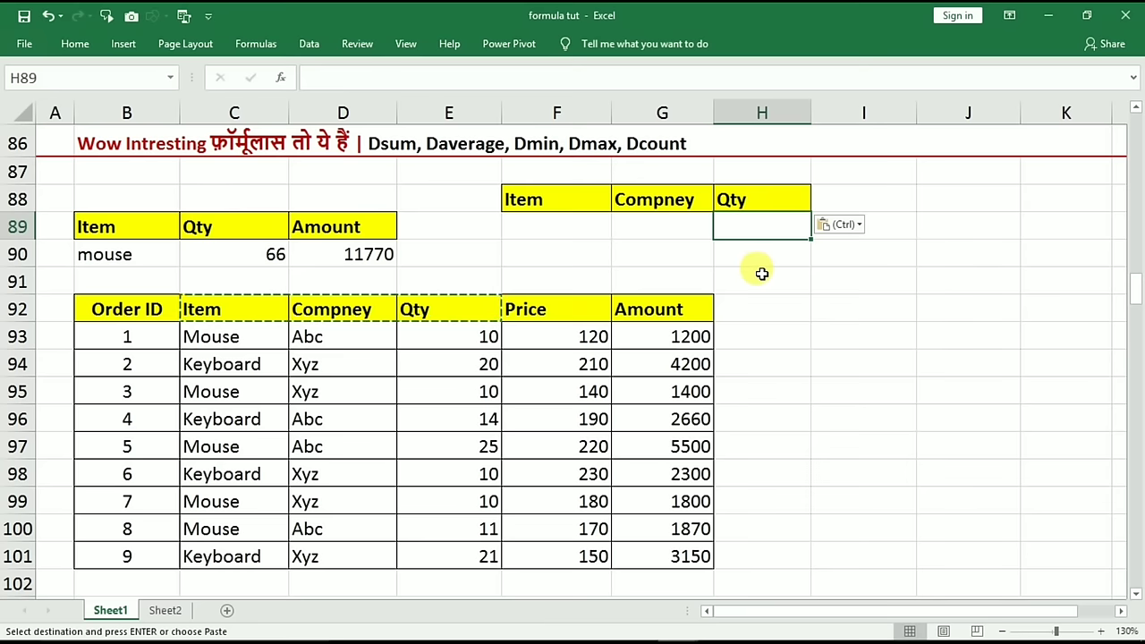
Start a DSUM formula in H89, correcting the mistyped function name
type("=s")
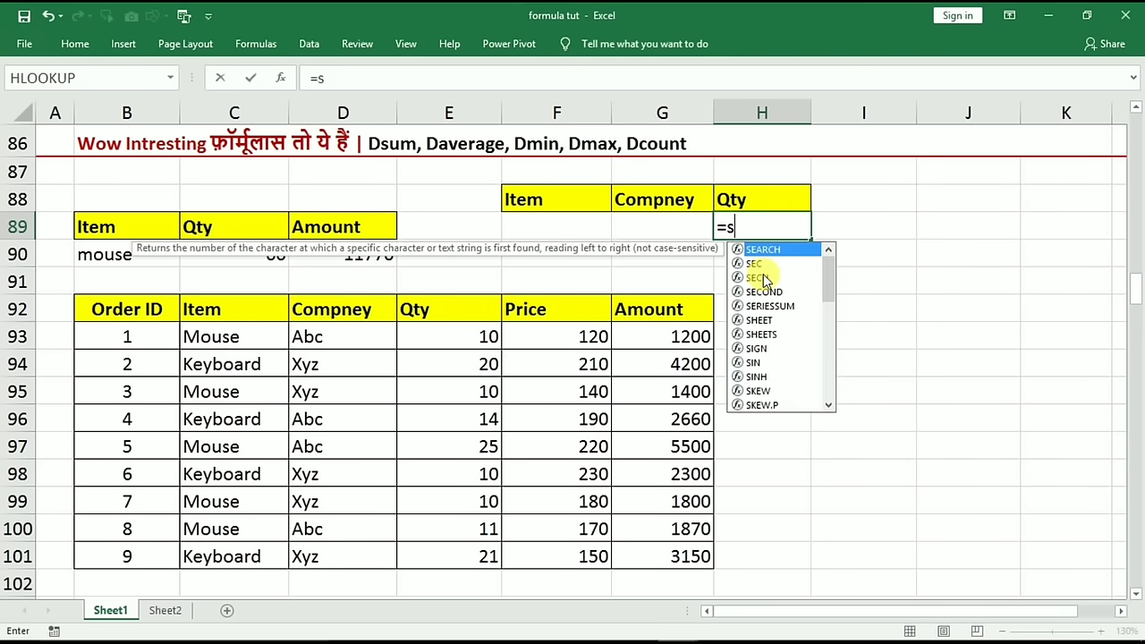
key("BackSpace")
type("du")
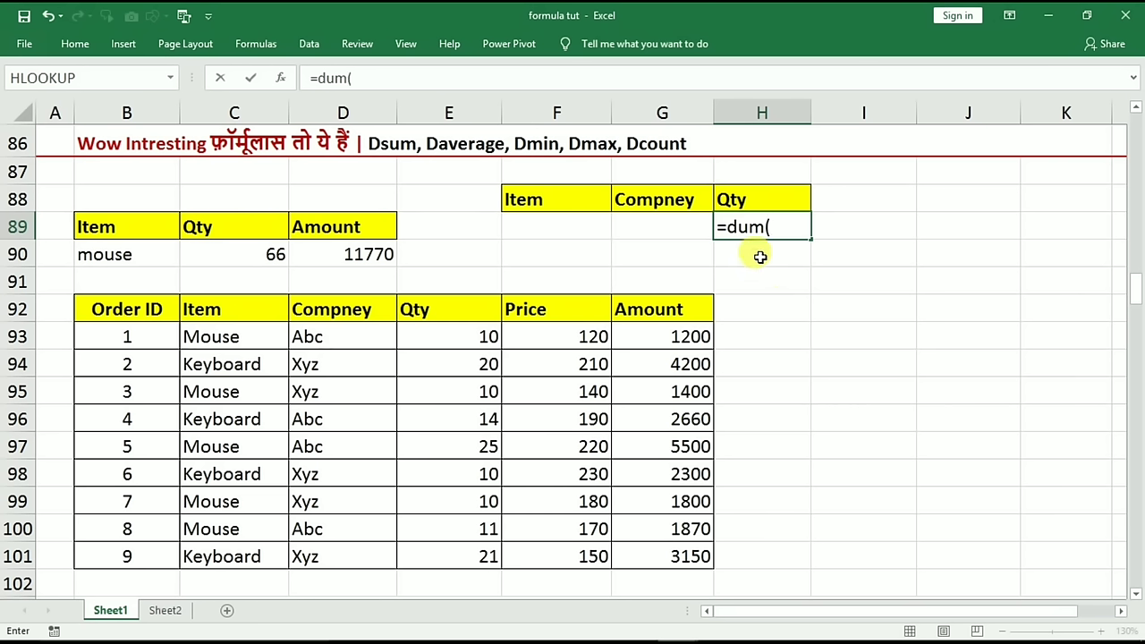
left_click(737, 227)
type("s")
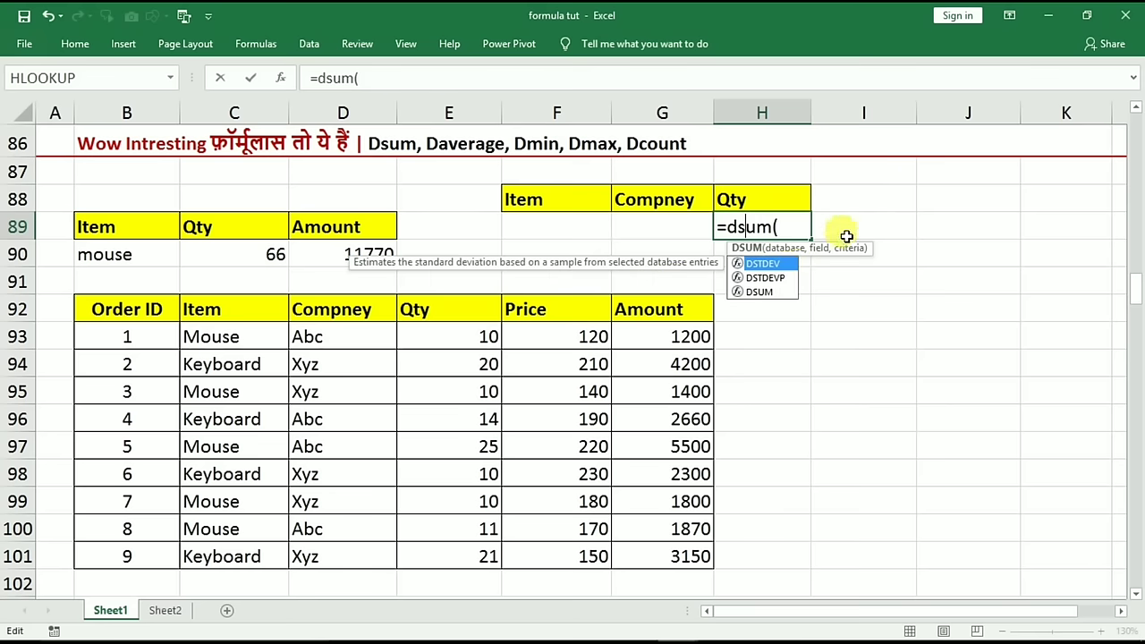
left_click(791, 231)
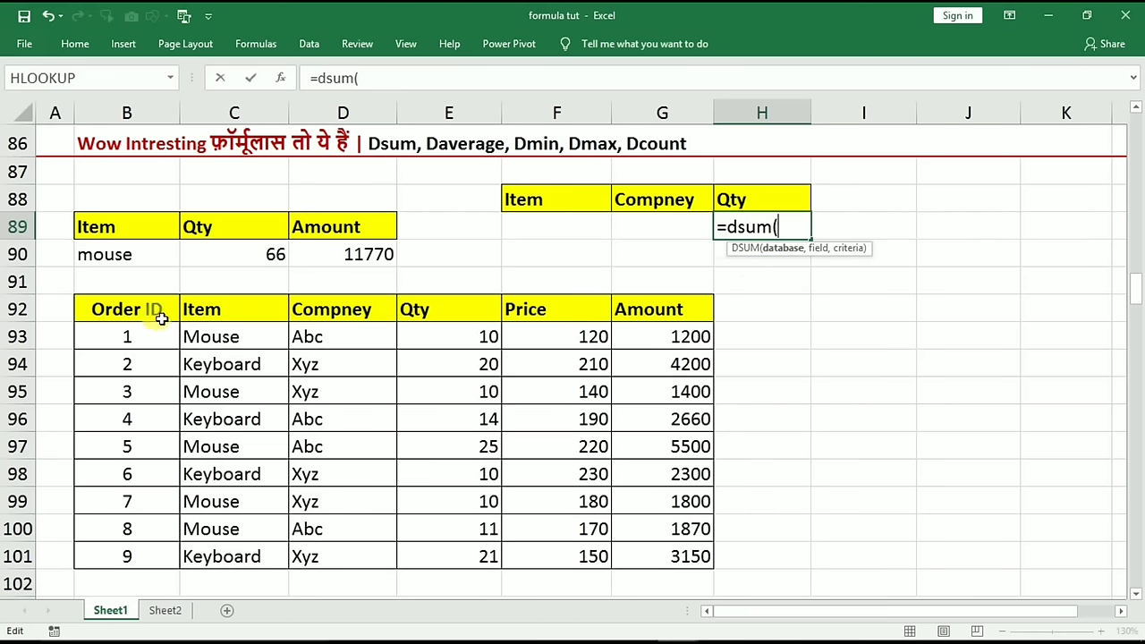
Give the DSUM database B92:G101, field E92 and criteria range F88:G89
left_click_drag(151, 310, 659, 555)
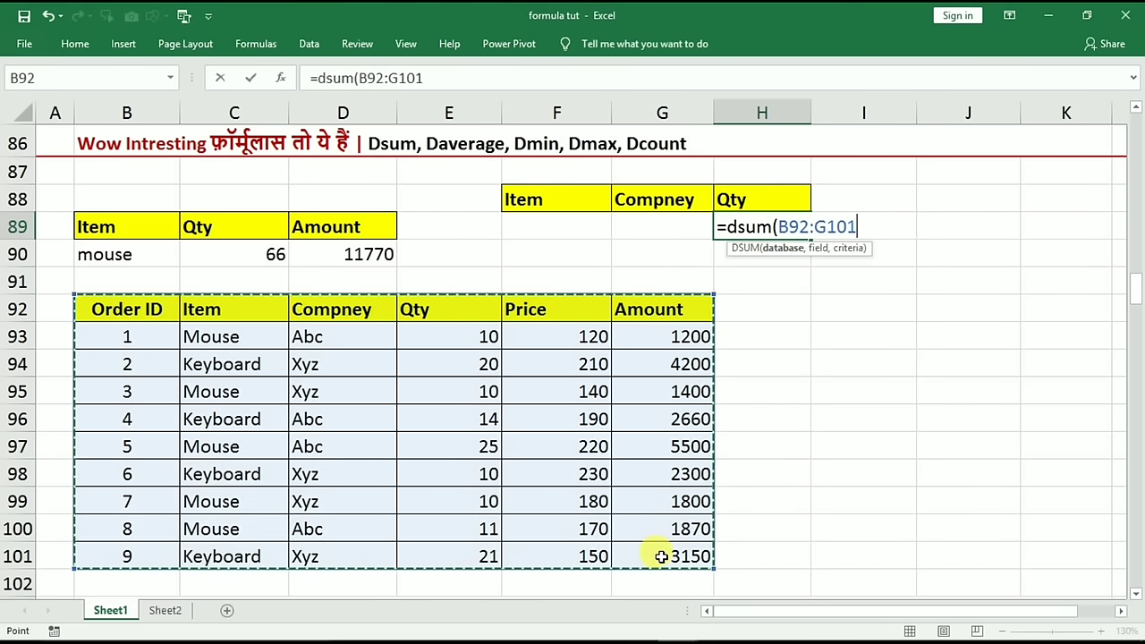
type(",")
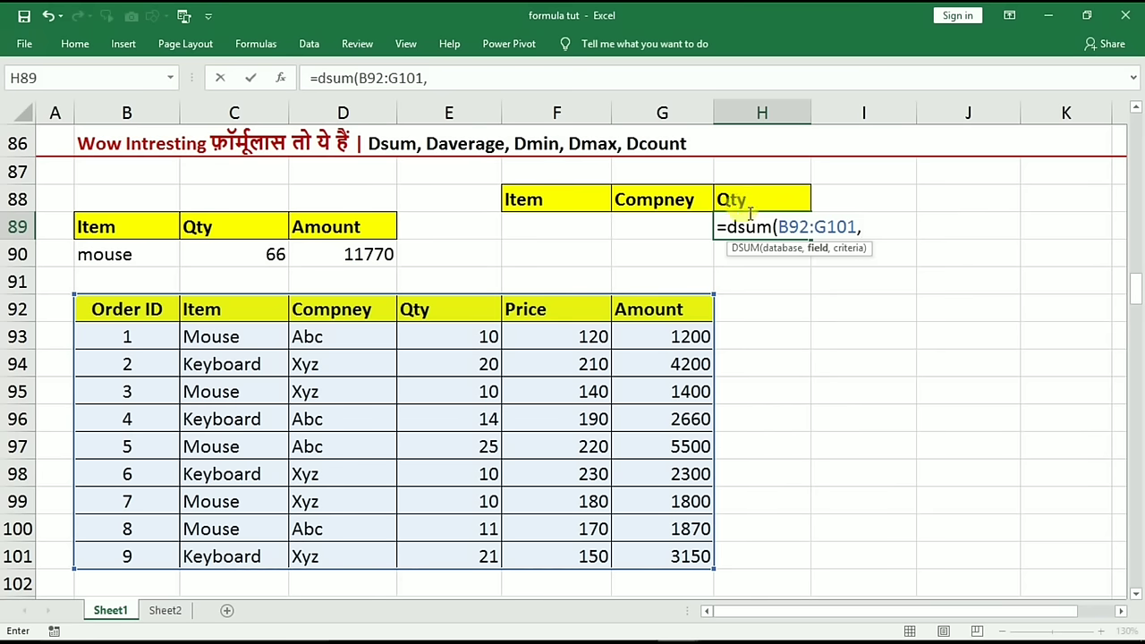
left_click(424, 312)
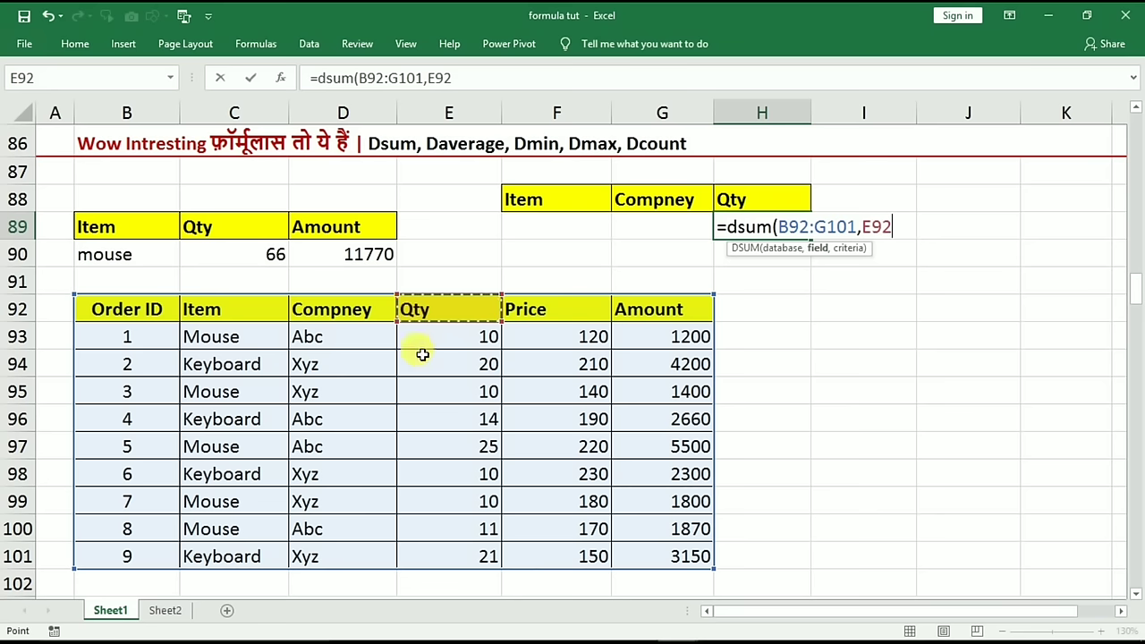
type(",")
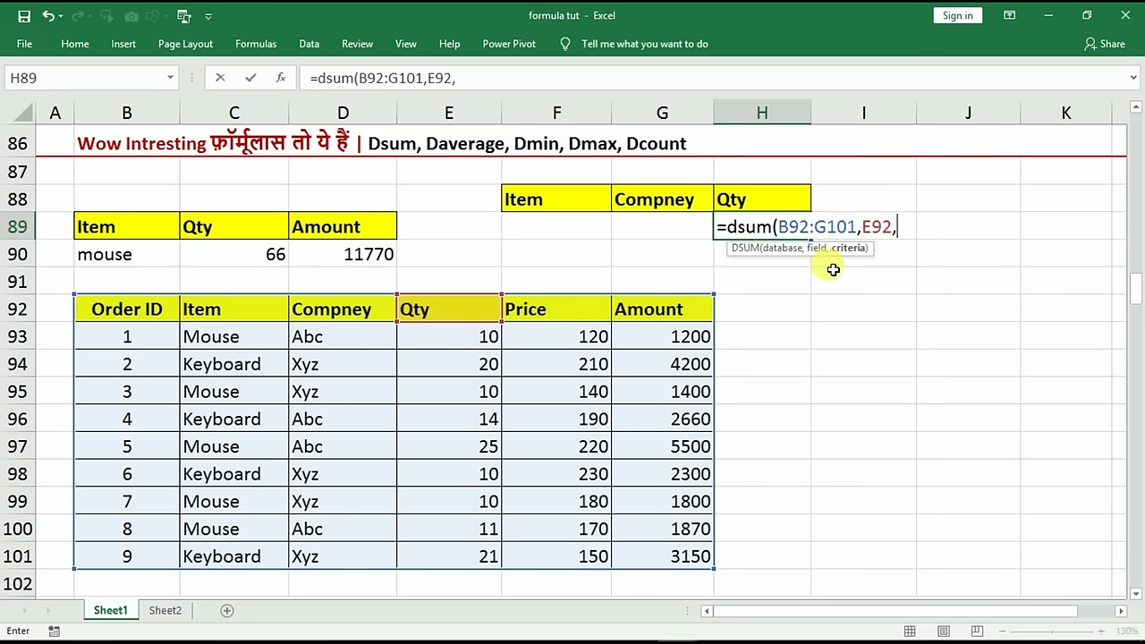
left_click_drag(521, 203, 648, 212)
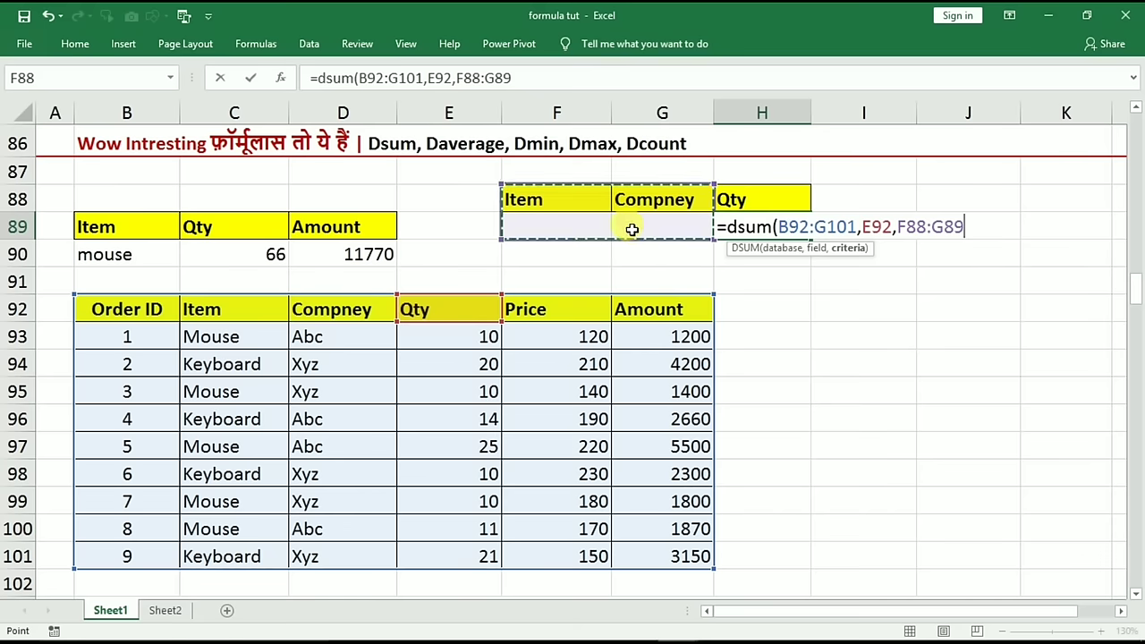
left_click_drag(560, 206, 637, 256)
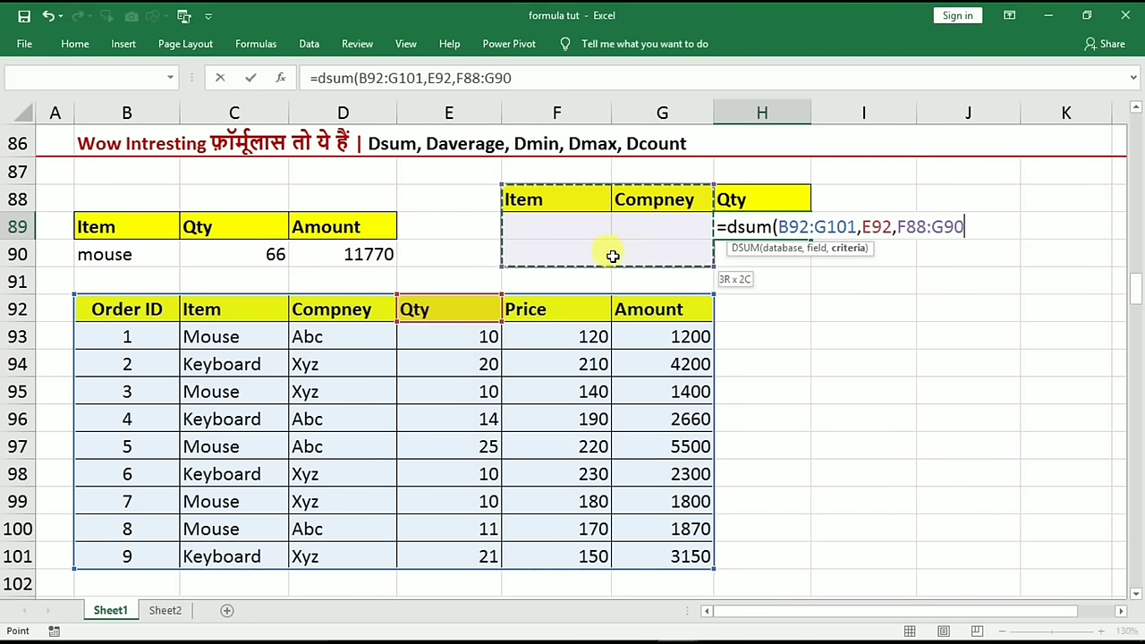
left_click_drag(612, 256, 593, 252)
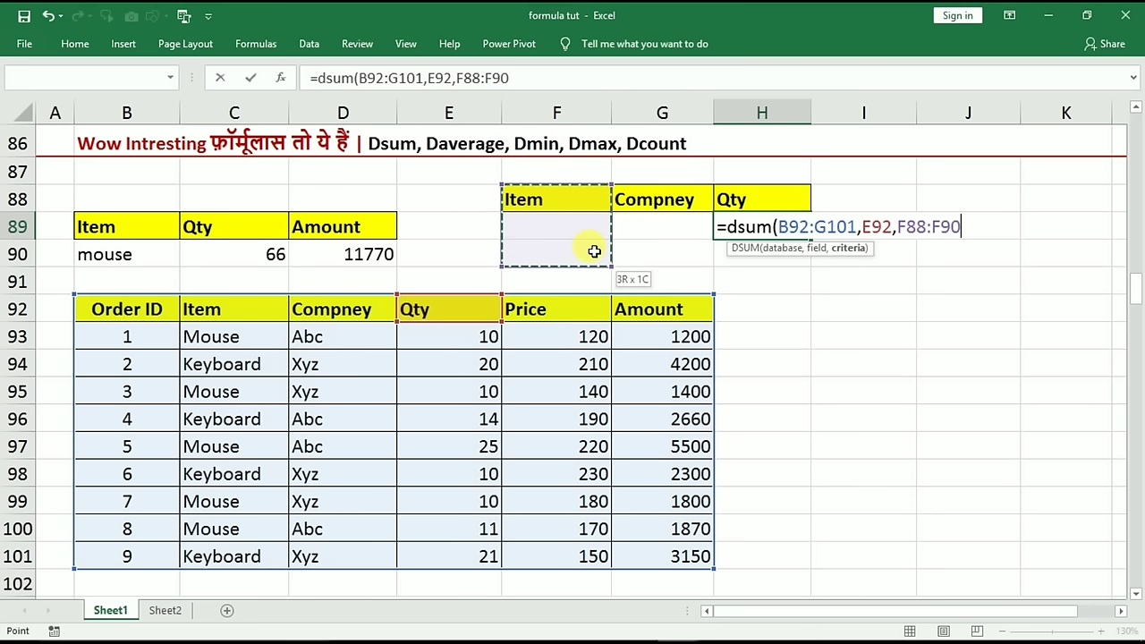
left_click_drag(606, 245, 632, 235)
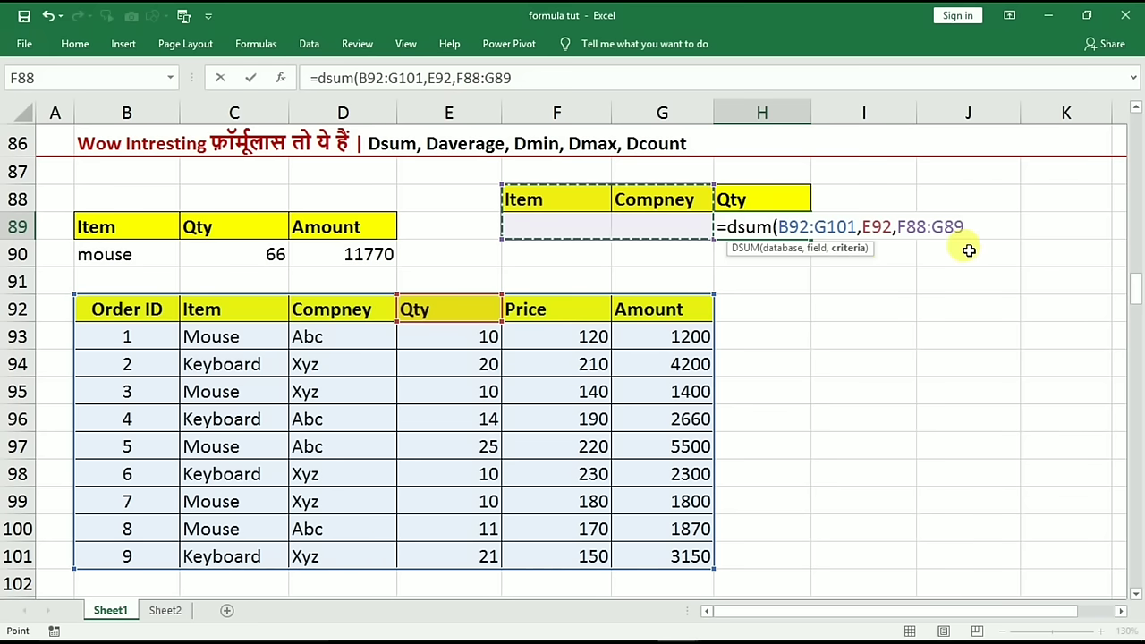
Commit the H89 DSUM and enter mouse in F89 and abc in G89 as criteria
key("Return")
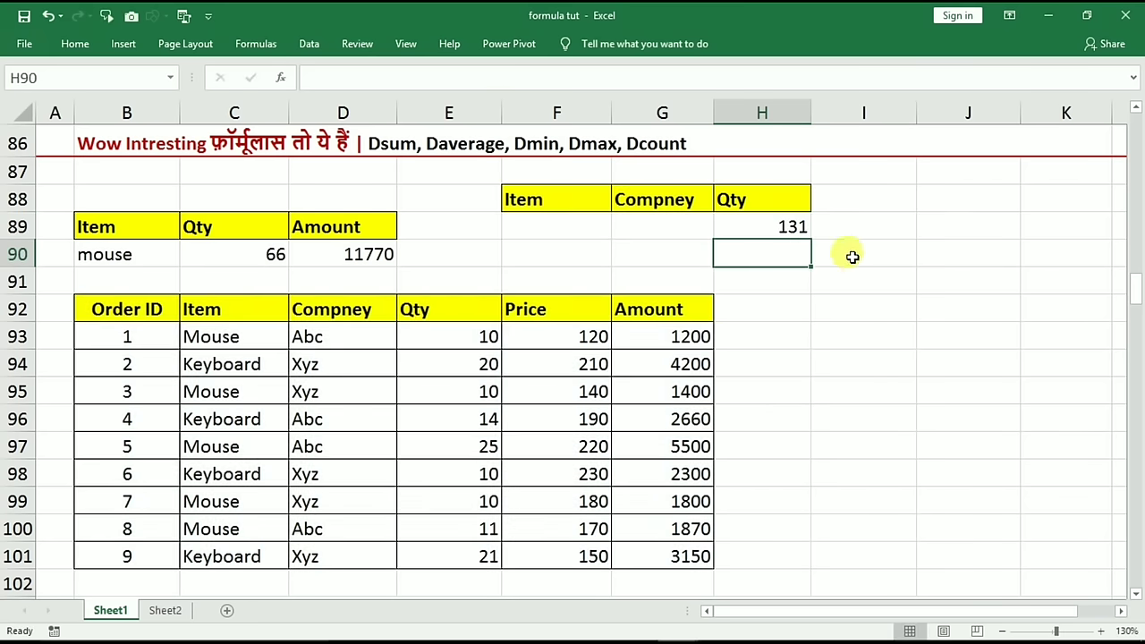
left_click(796, 227)
left_click(575, 225)
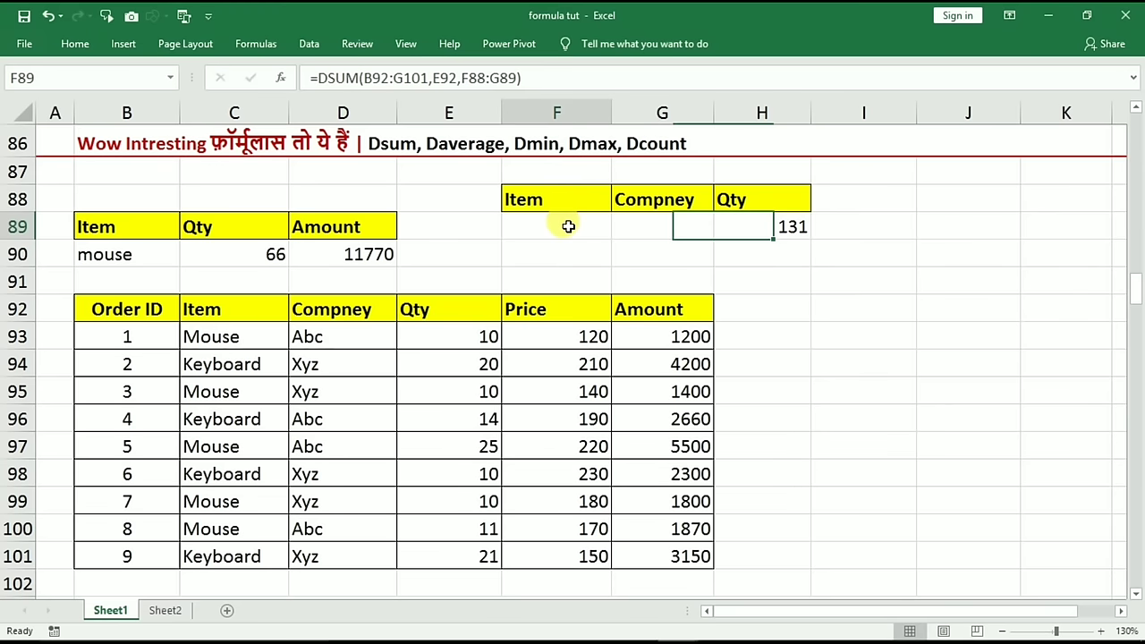
type("mouse")
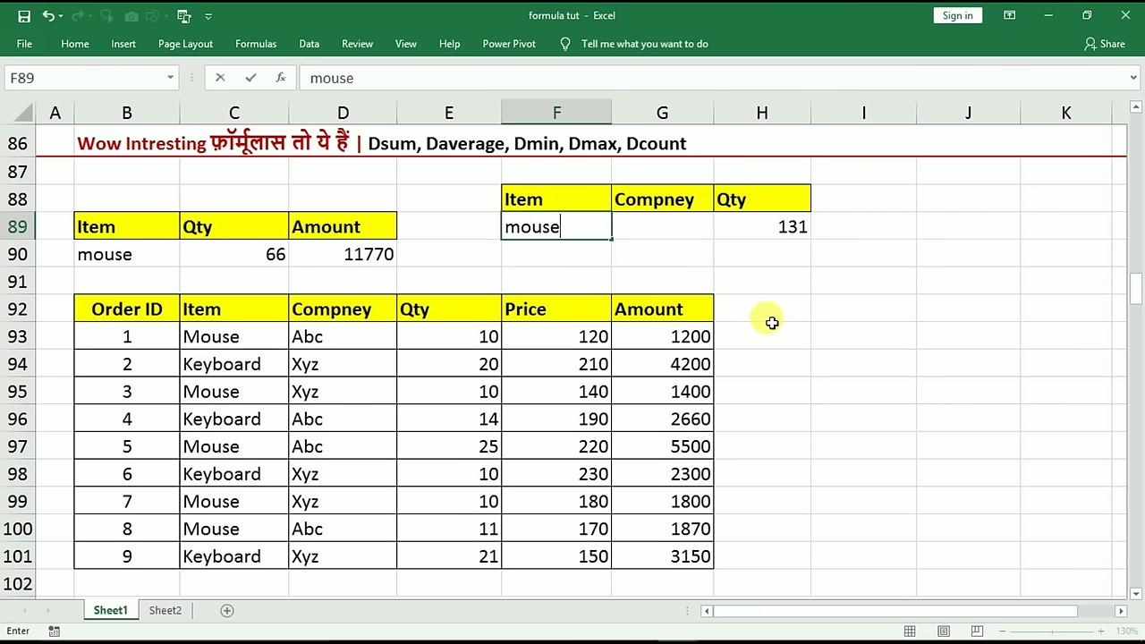
key("Return")
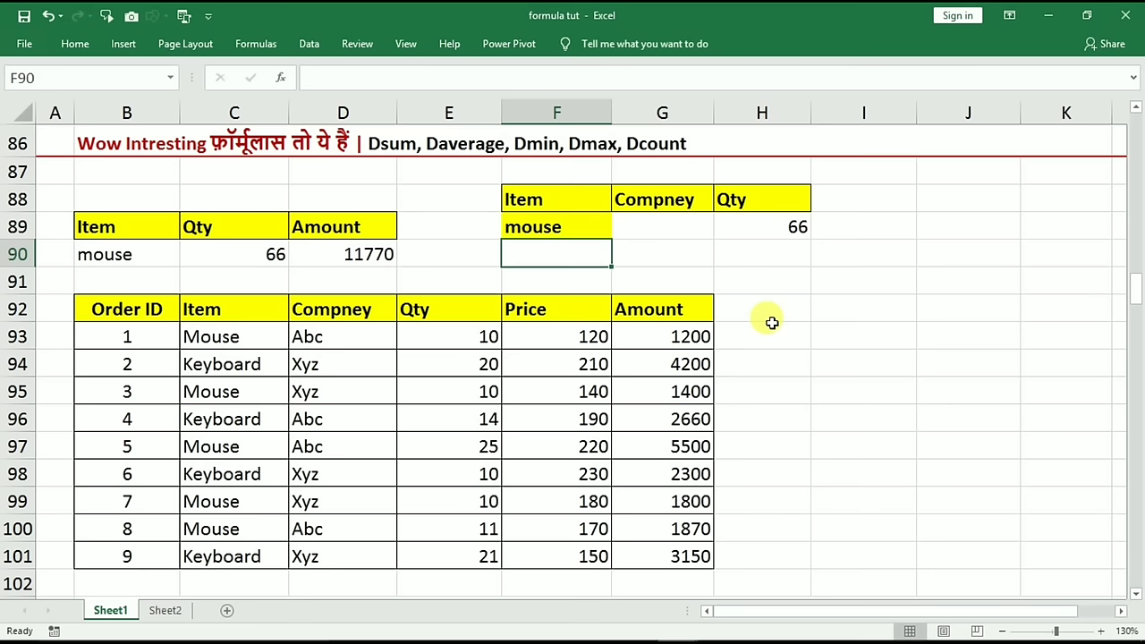
left_click(658, 237)
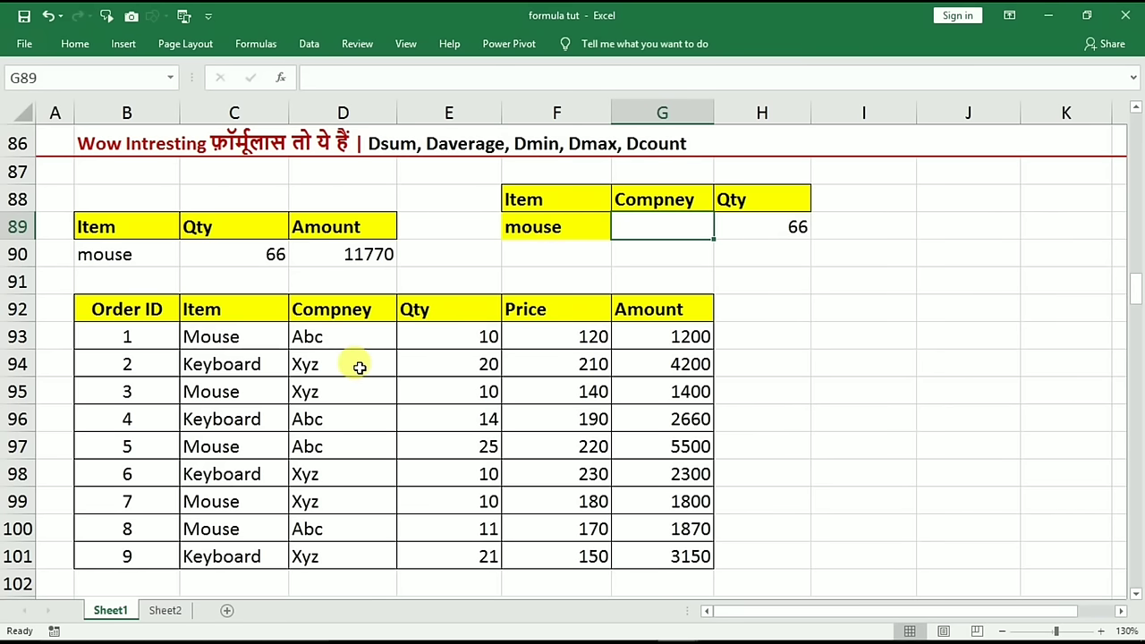
type("abc")
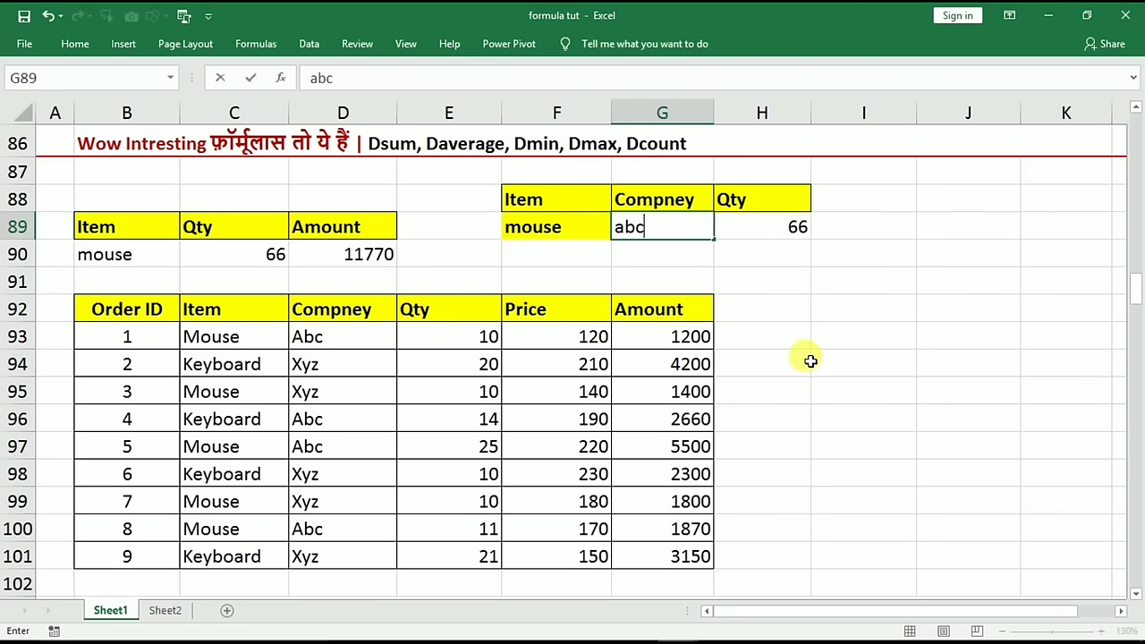
key("Return")
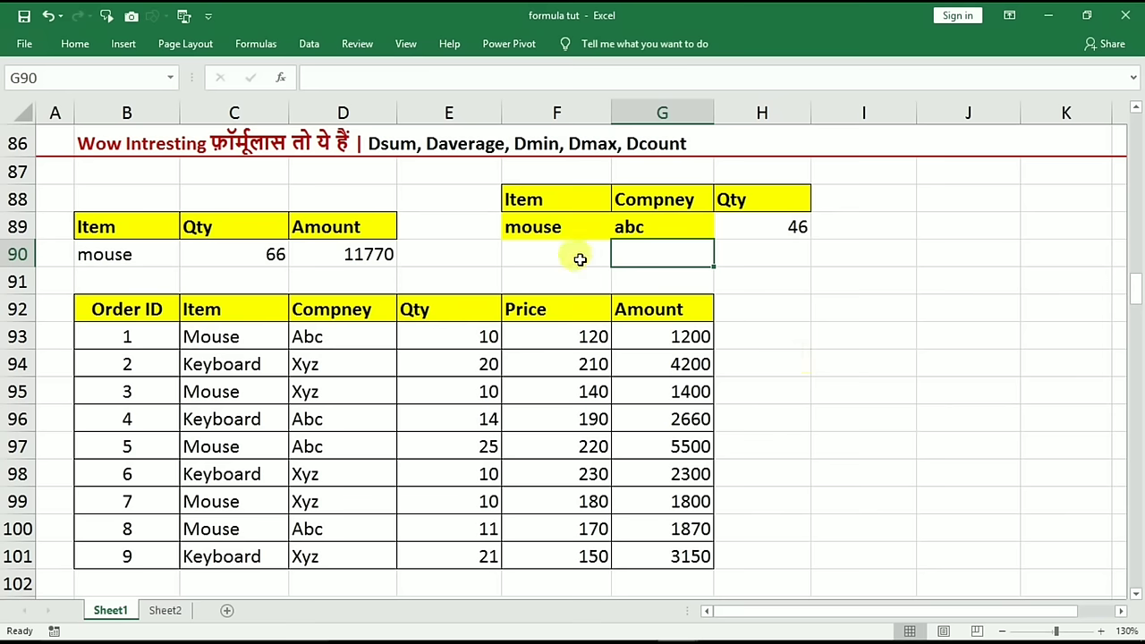
Verify the 46 result against the three Mouse–Abc rows in the order table
left_click(552, 229)
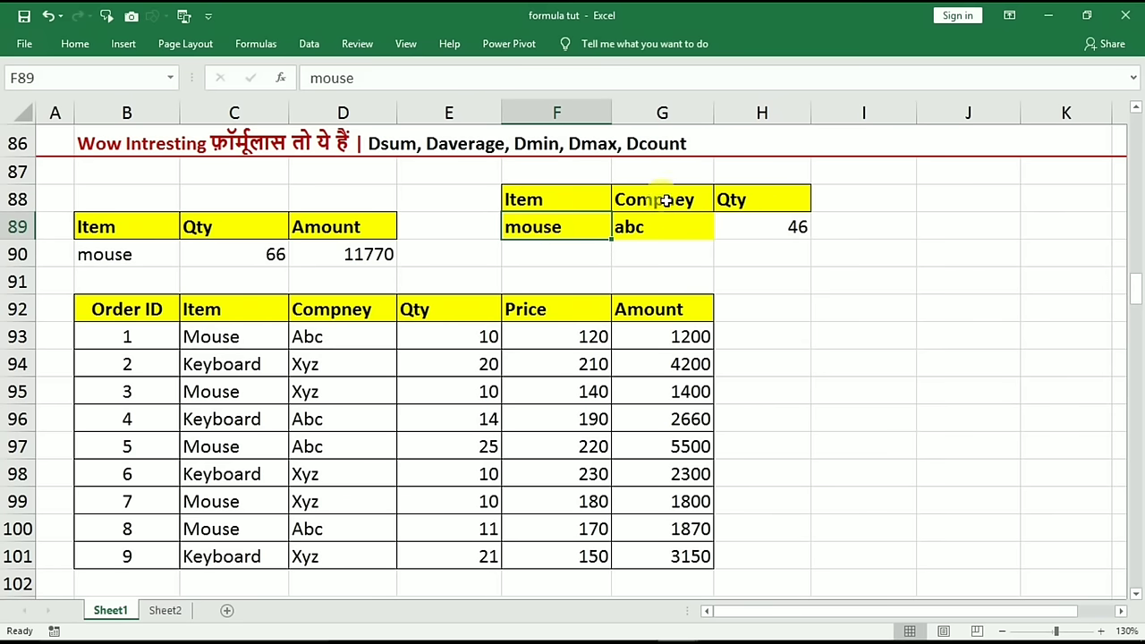
left_click(655, 228)
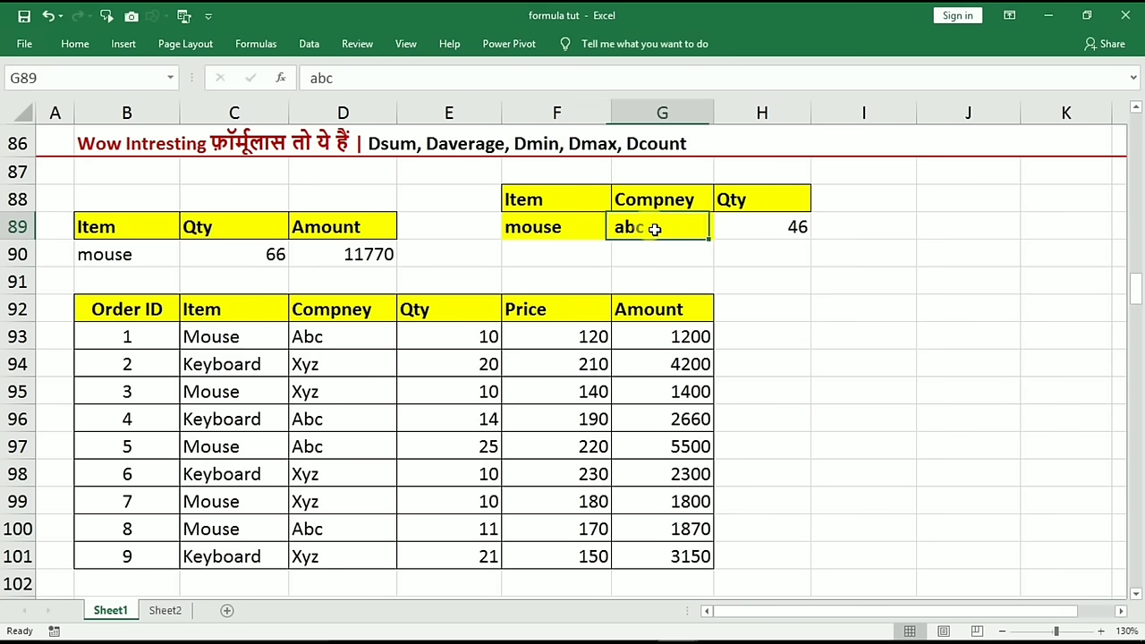
left_click(748, 229)
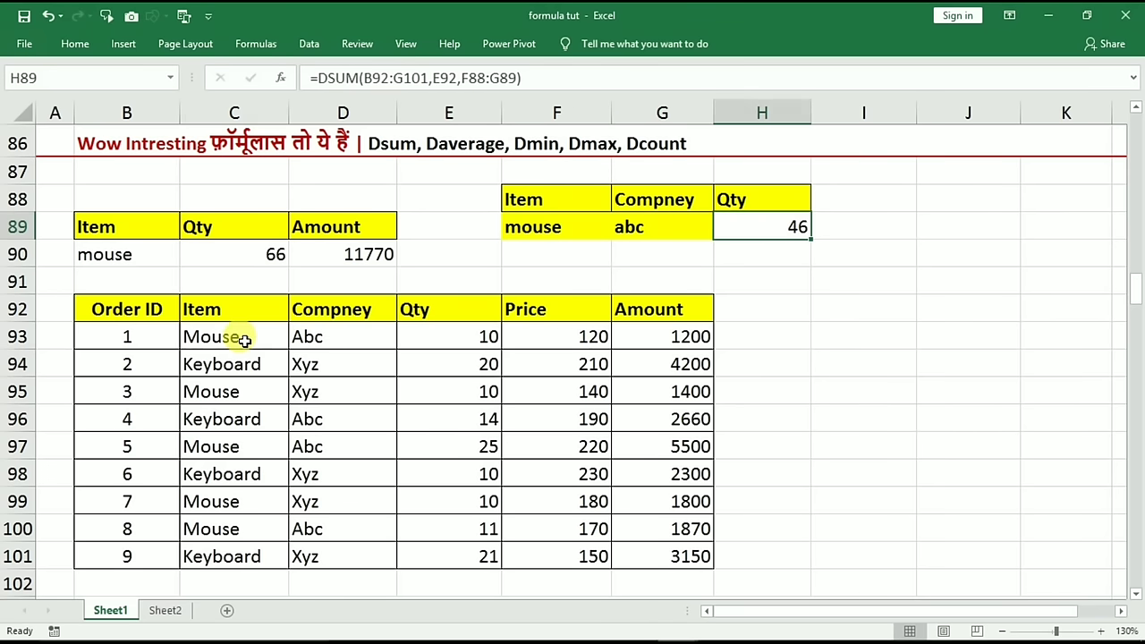
left_click_drag(238, 336, 458, 336)
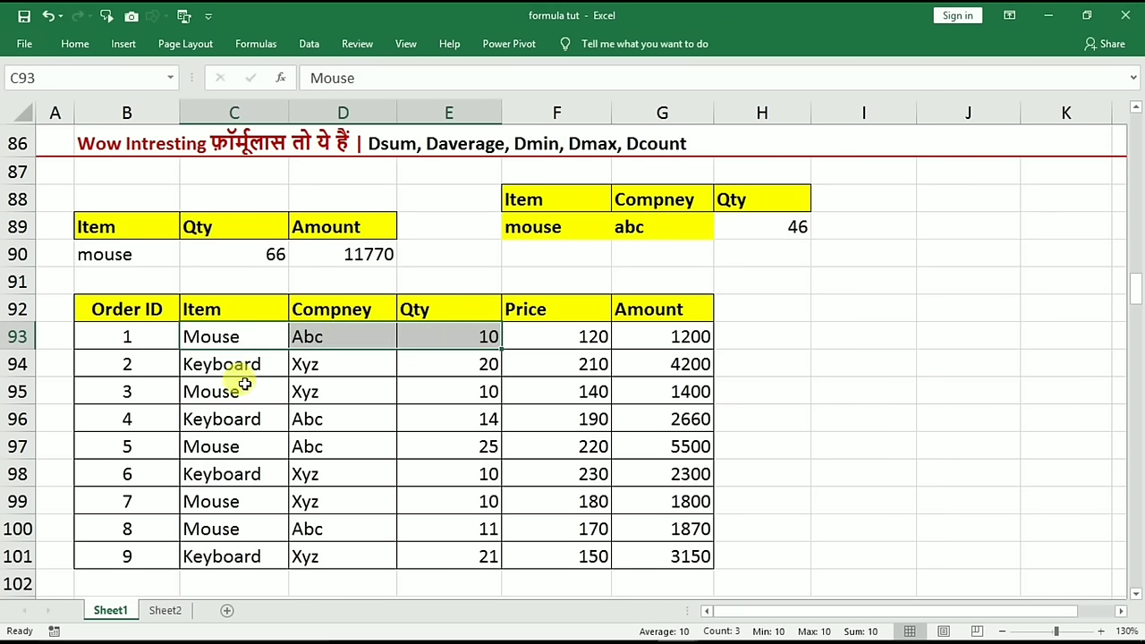
mouse_move(223, 443)
left_mouse_down()
mouse_move(459, 454)
mouse_move(466, 445)
left_mouse_up()
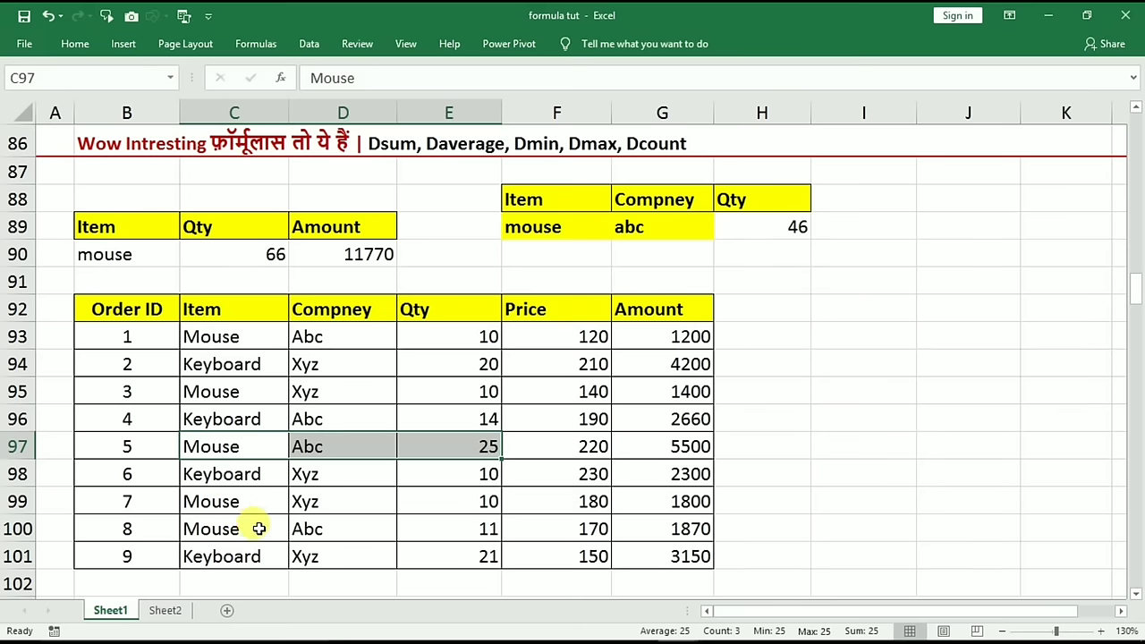
left_click_drag(259, 528, 463, 531)
left_click(786, 235)
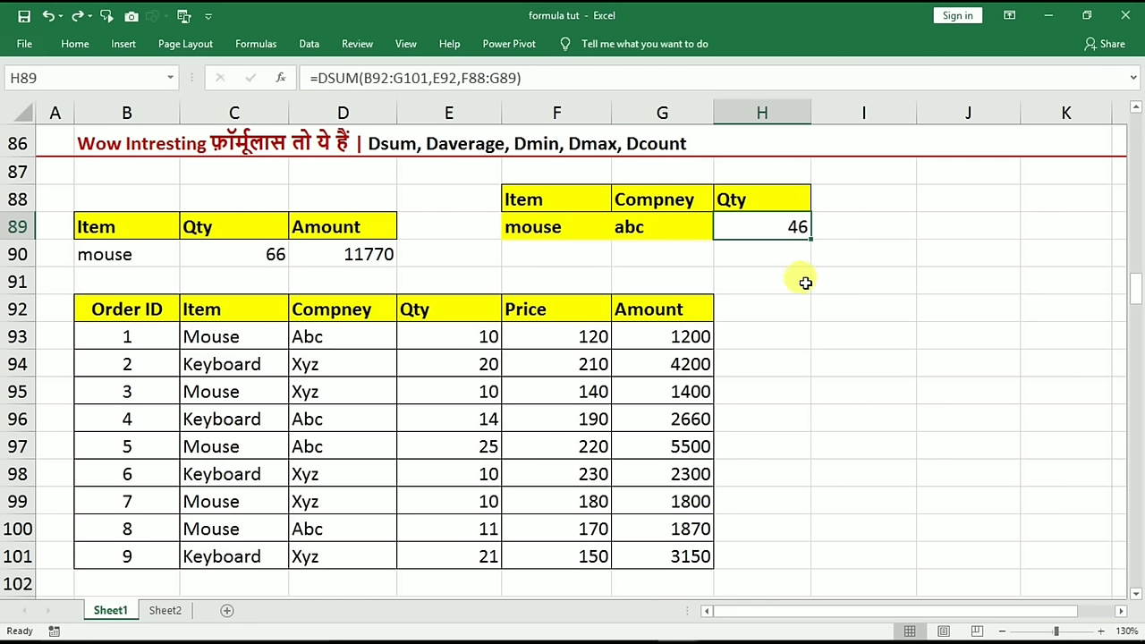
Change H89's function to DAVERAGE and check its result against the mouse/abc criteria
double_click(767, 227)
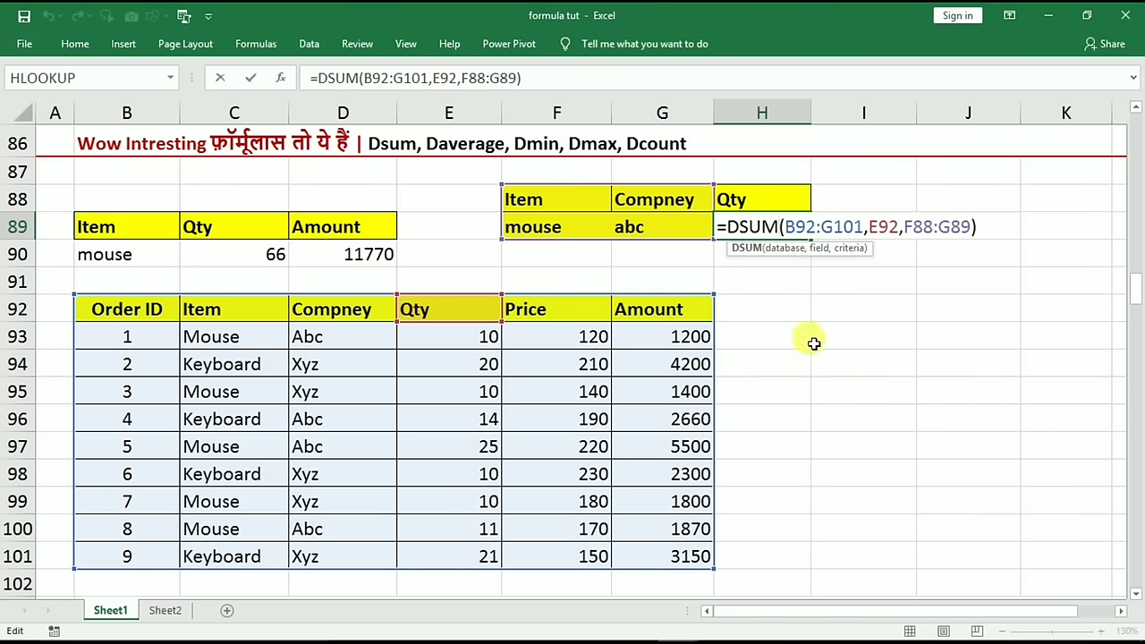
key("BackSpace")
key("BackSpace")
key("BackSpace")
type("ave")
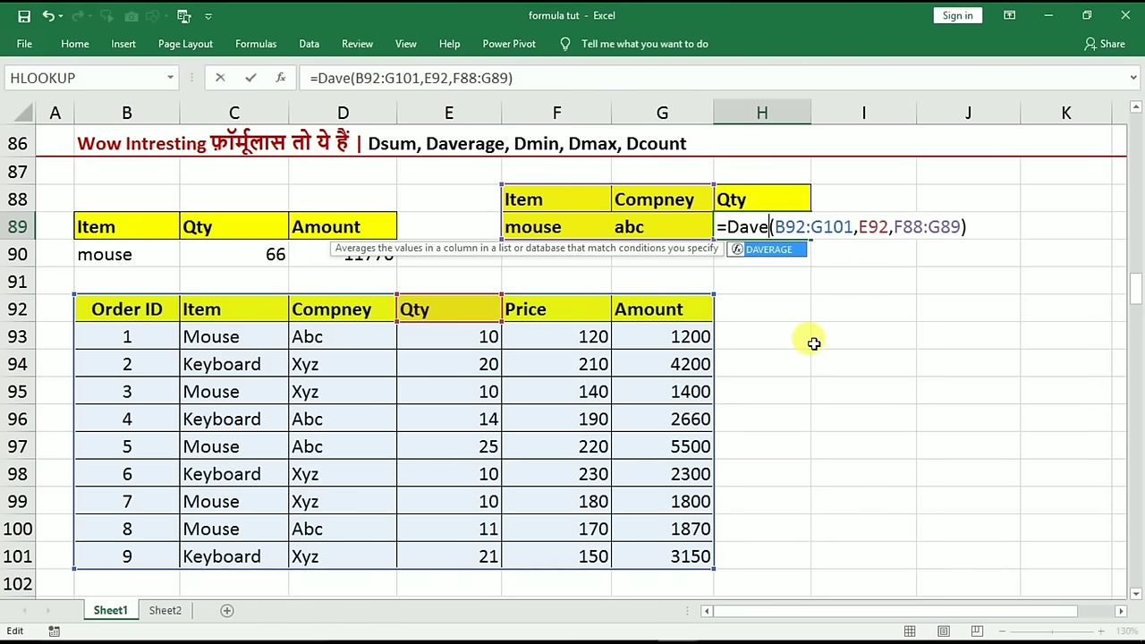
type("rage")
key("Return")
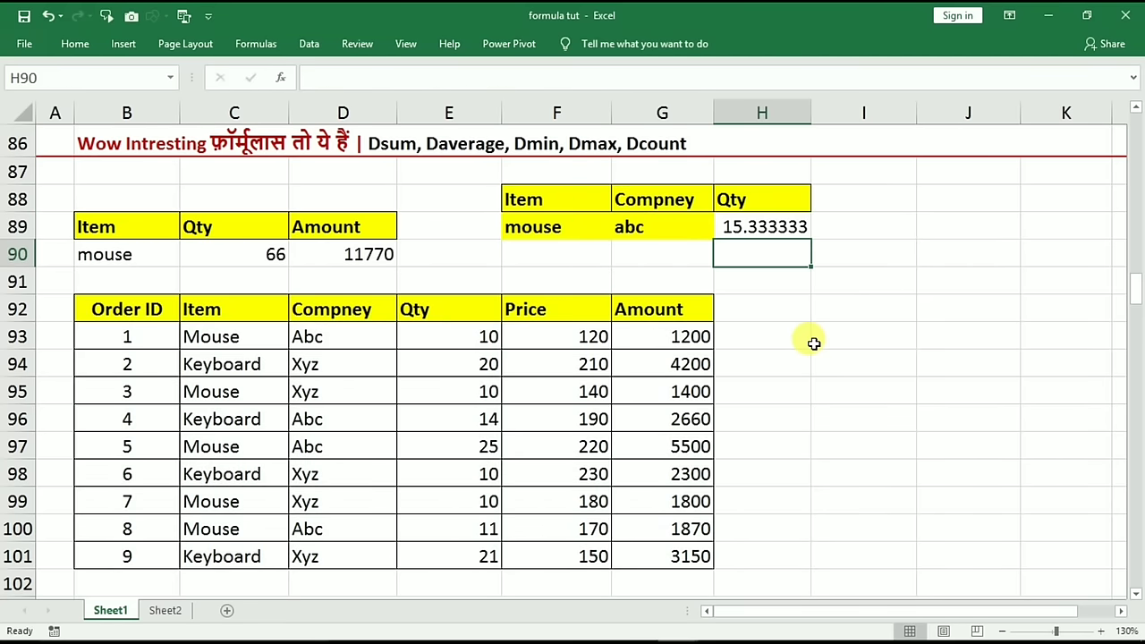
left_click(580, 235)
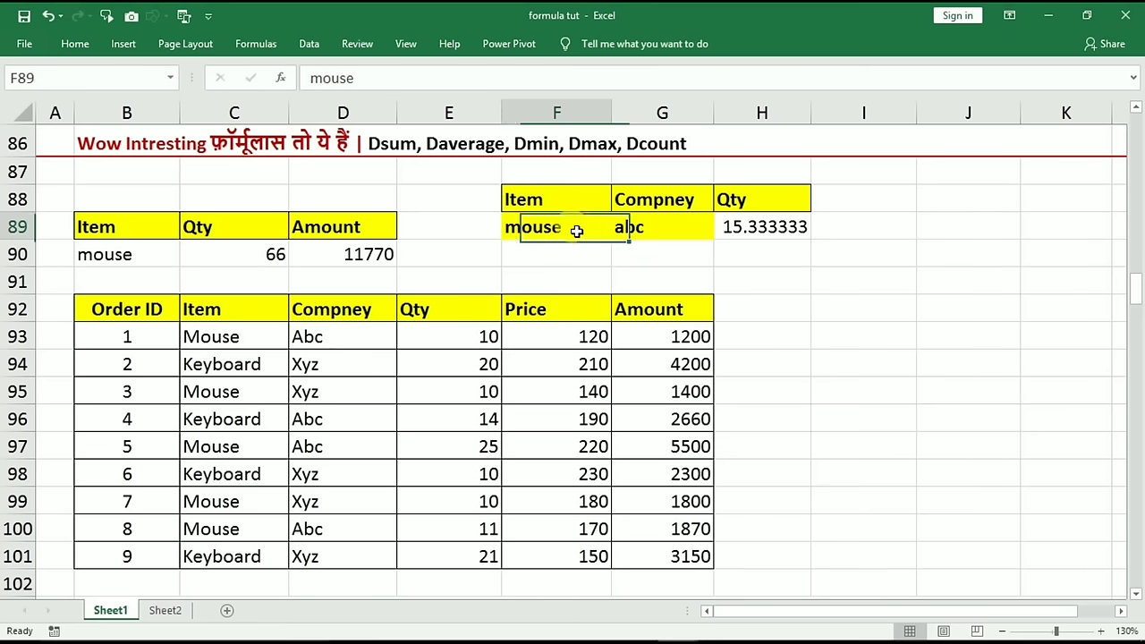
left_click(652, 226)
left_click(588, 230)
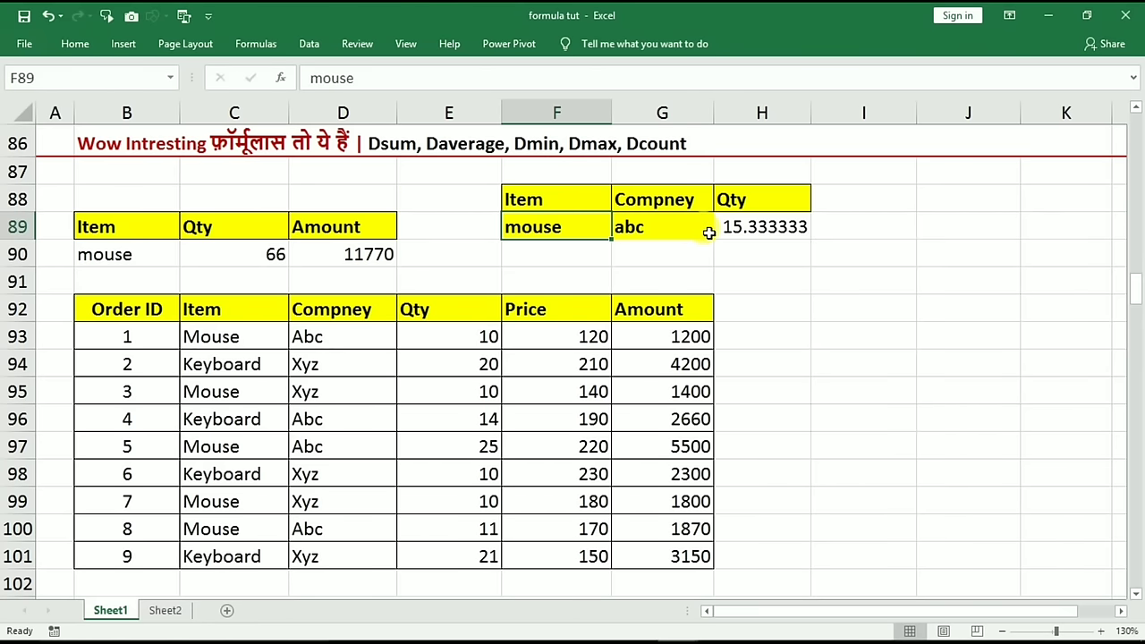
left_click(756, 230)
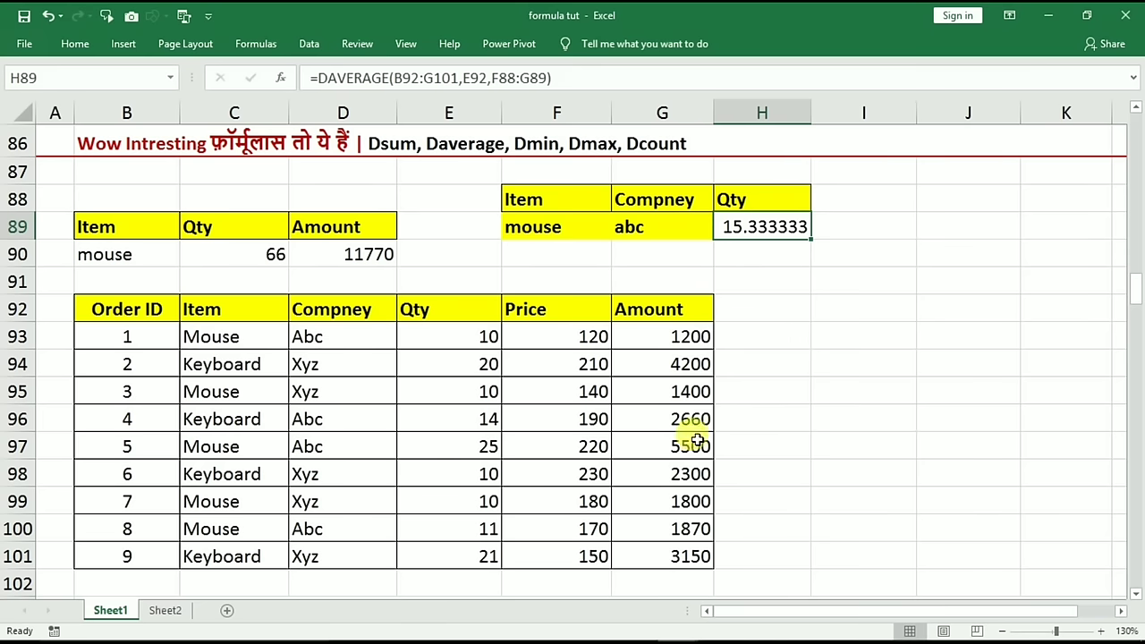
Replace AVERAGE with COUNT so H89 becomes DCOUNT, returning 3
left_click(555, 227)
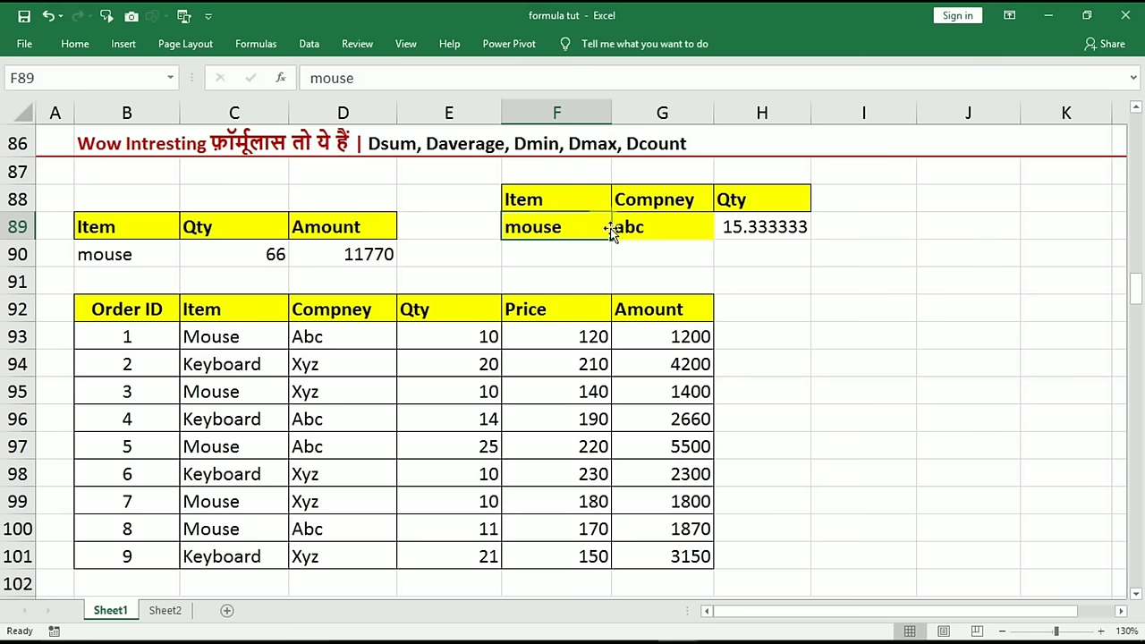
left_click(619, 229)
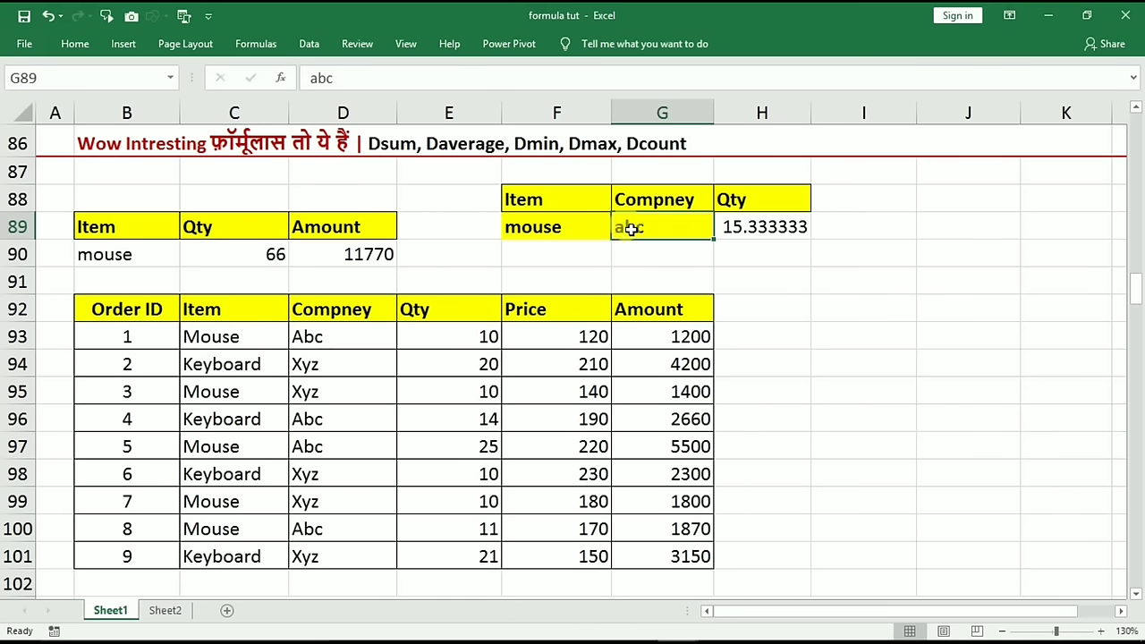
left_click(746, 226)
double_click(746, 225)
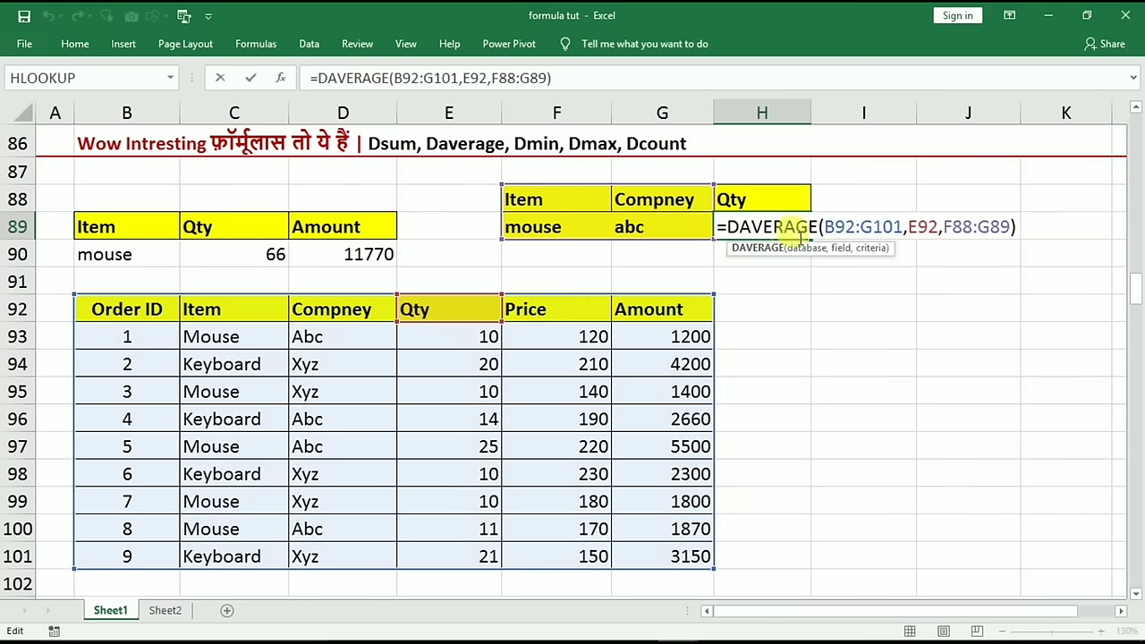
left_click_drag(817, 227, 727, 227)
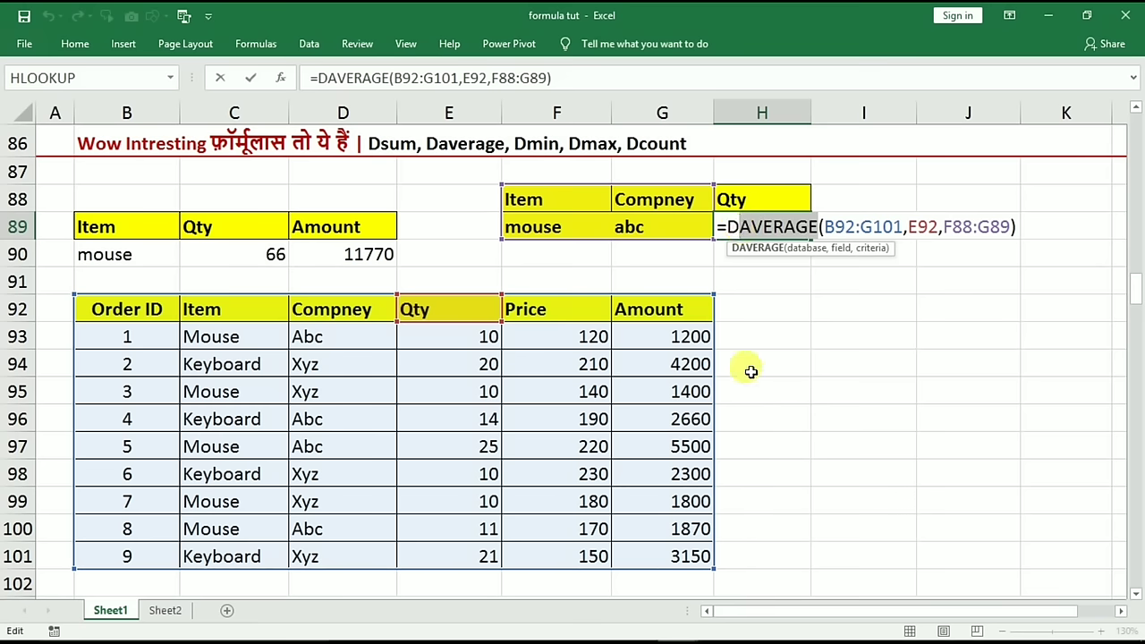
type("count")
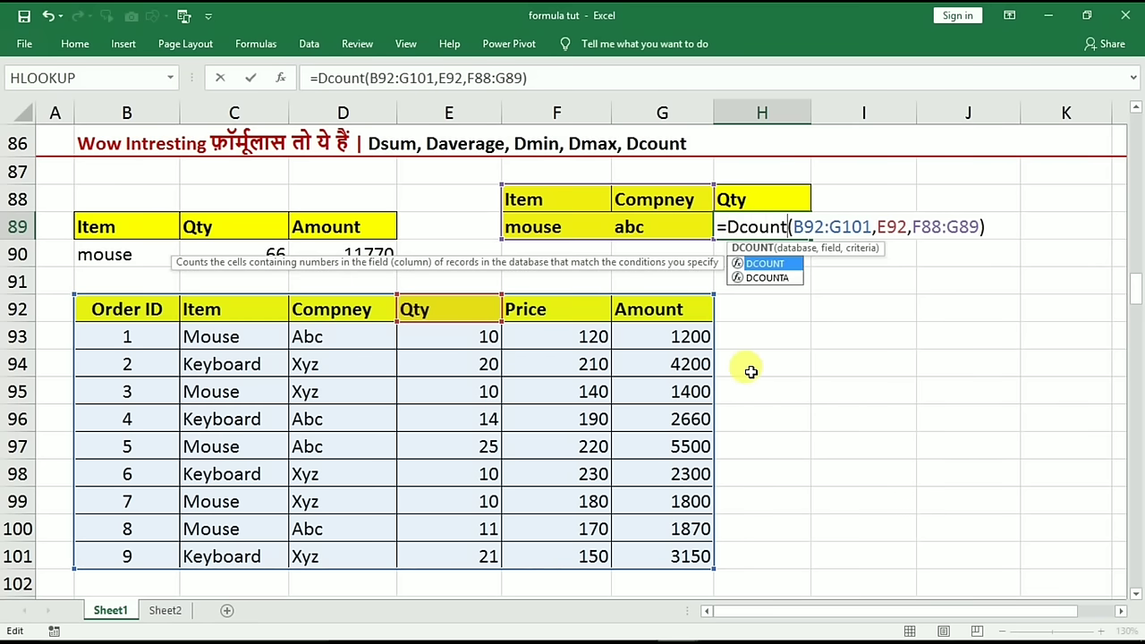
key("Return")
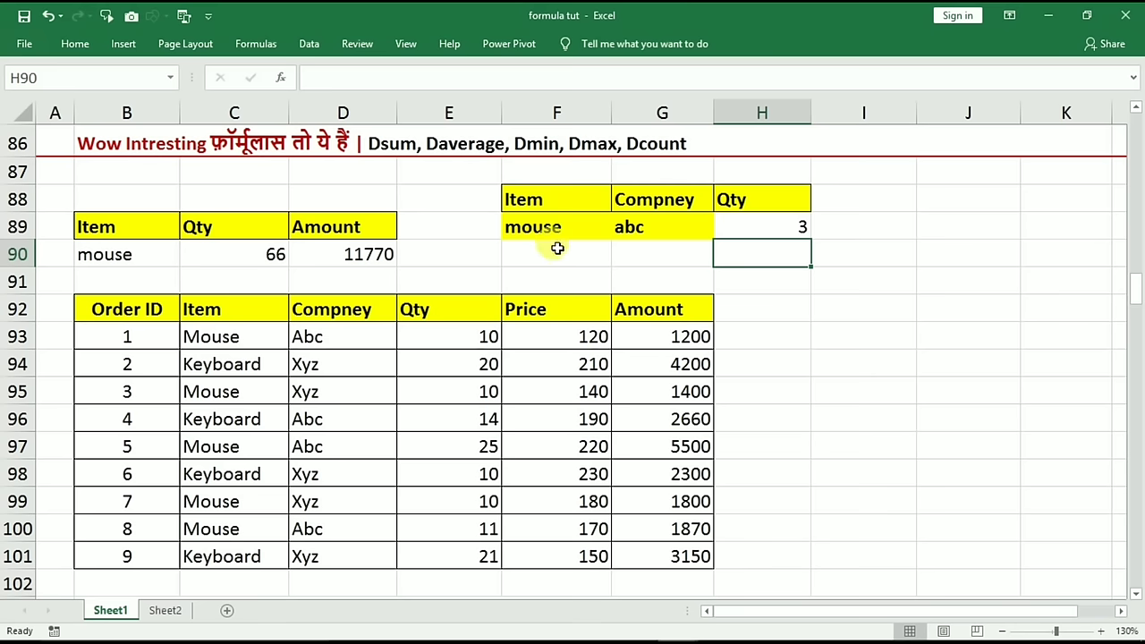
Check the DCOUNT result of 3 against the Mouse–Abc orders in rows 93, 97 and 100
left_click(555, 229)
left_click(660, 230)
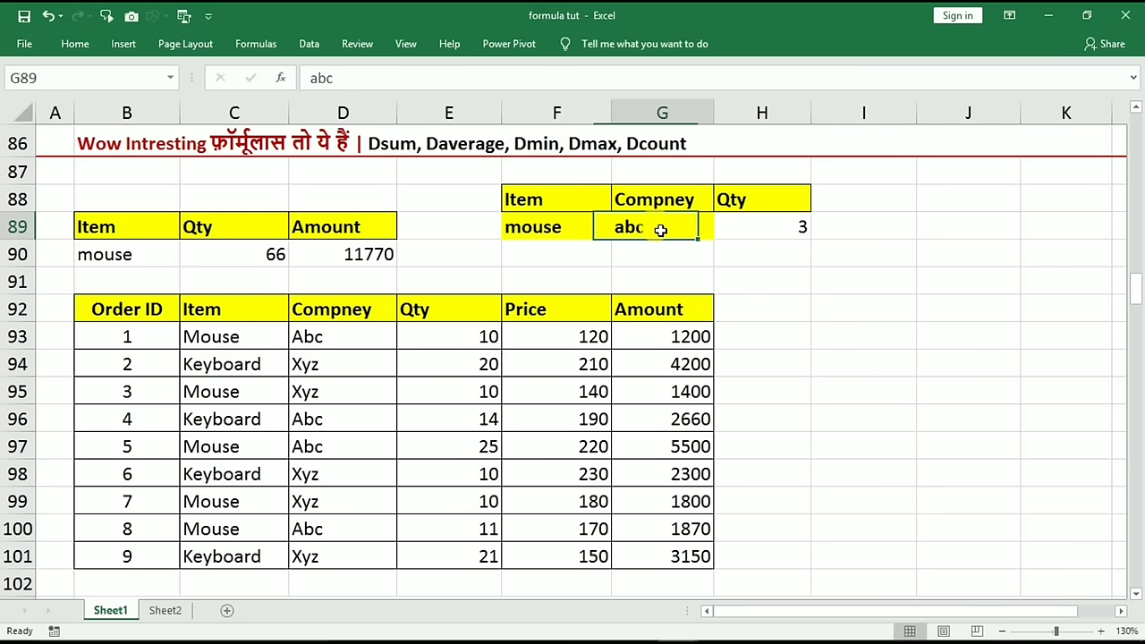
left_click(761, 229)
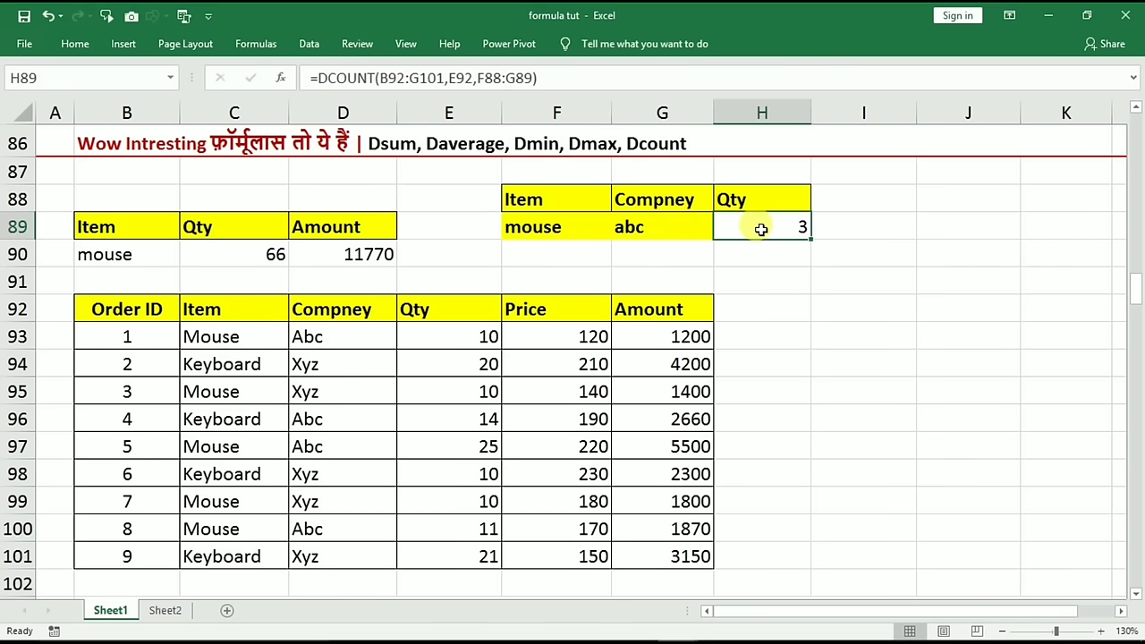
left_click(565, 226)
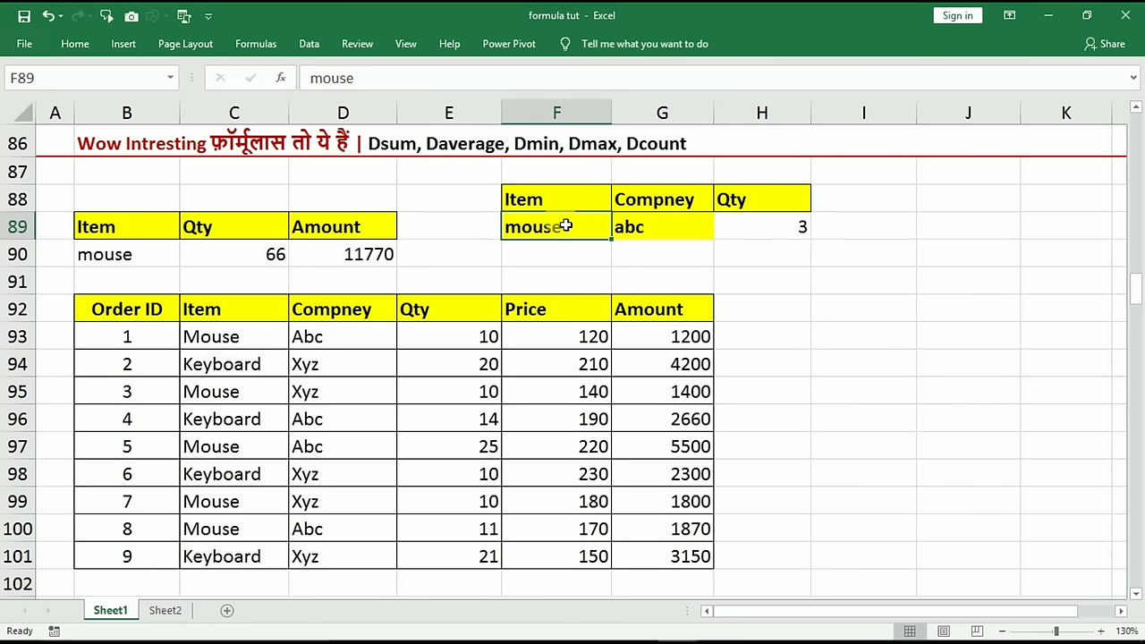
left_click(628, 227)
left_click_drag(225, 327, 313, 344)
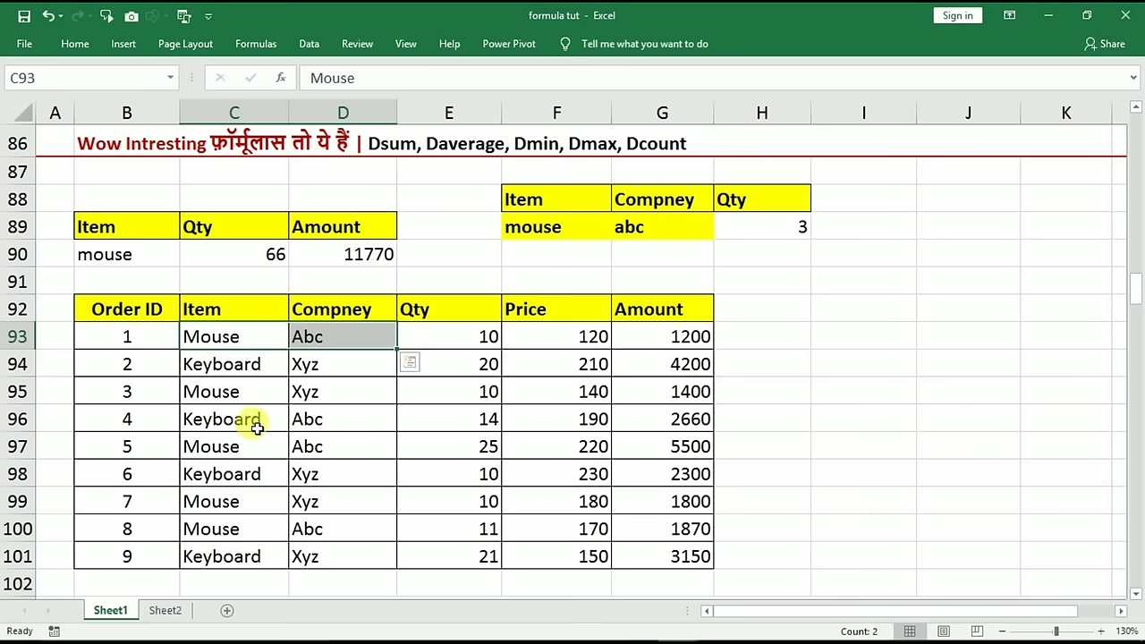
left_click_drag(217, 456, 304, 452, "ctrl")
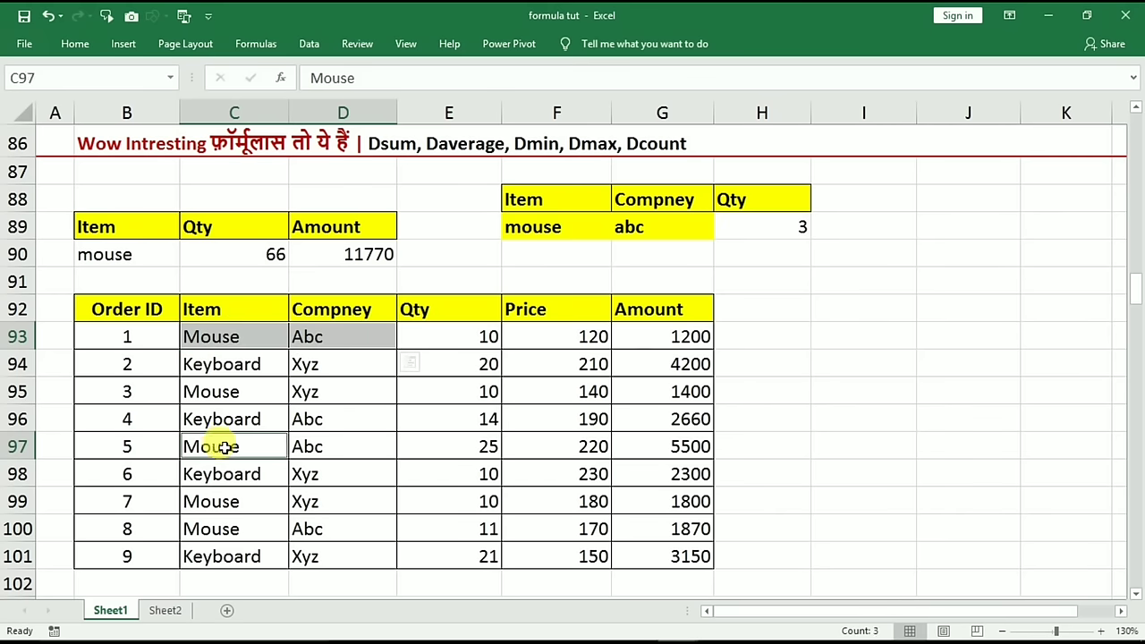
left_click_drag(221, 534, 318, 531, "ctrl")
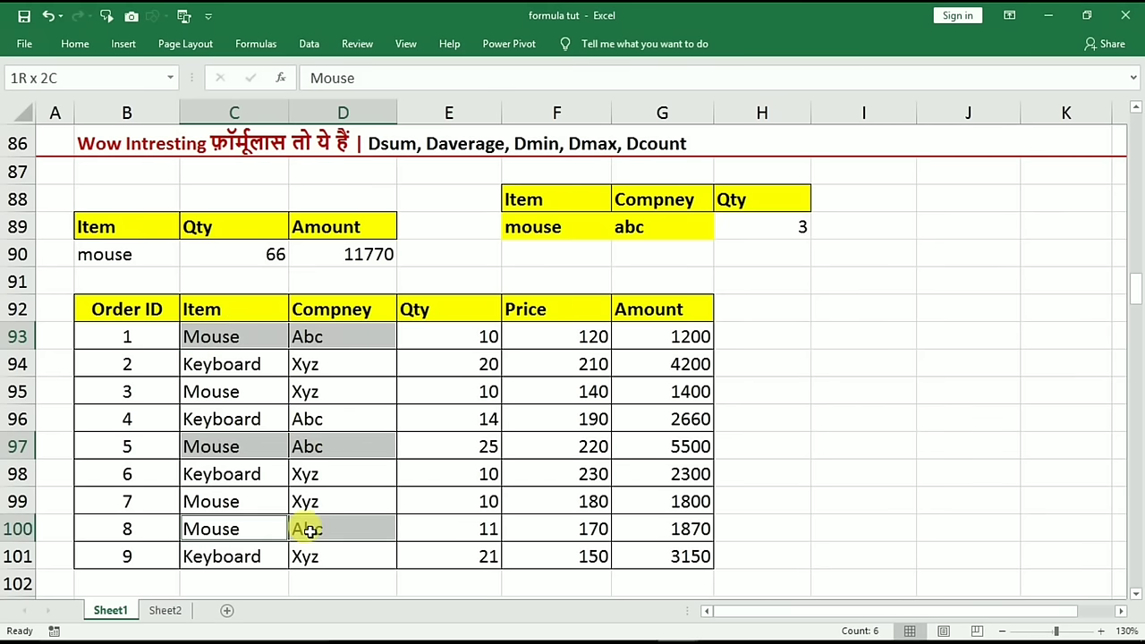
left_click(743, 223)
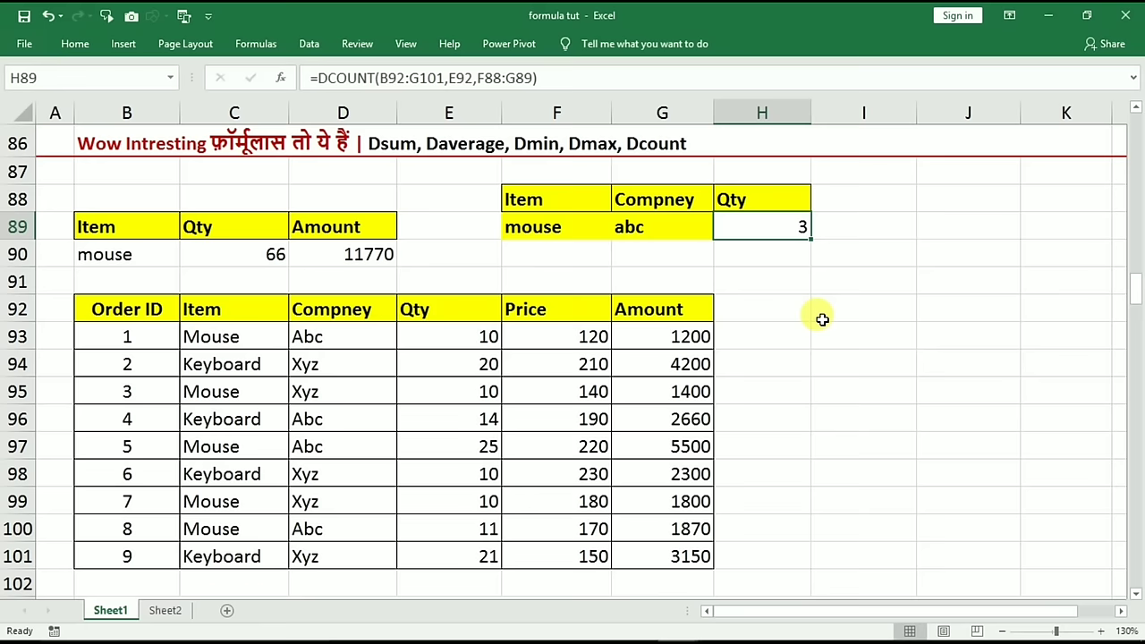
key("Return")
left_click(822, 313)
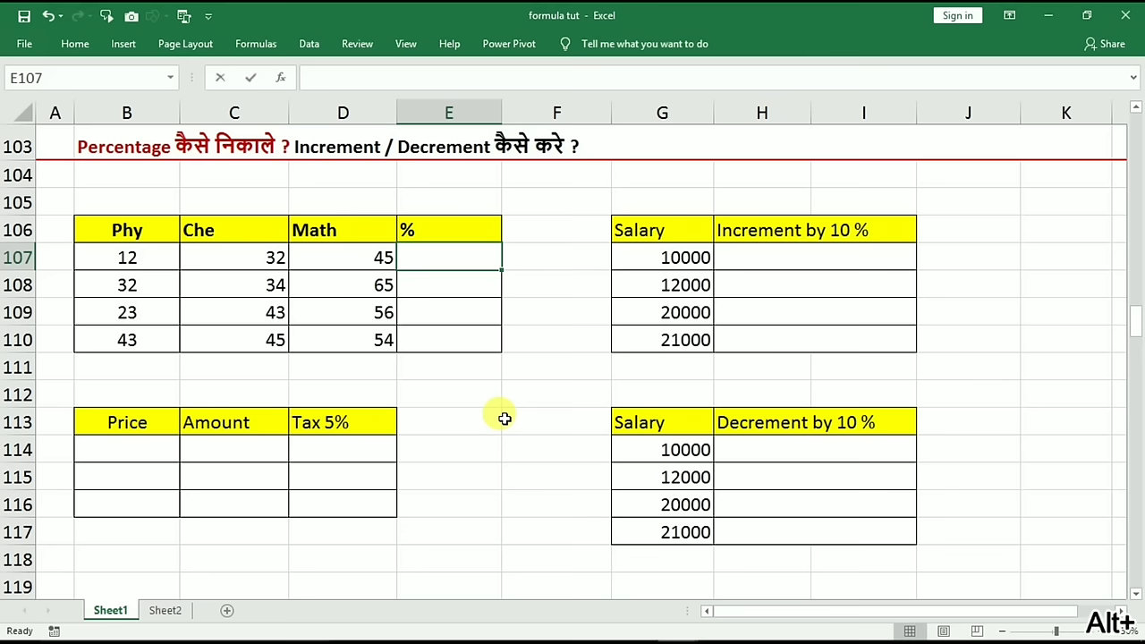
Fill E107:E110 with =SUM(B107:D107)/300, each student's marks total divided by 300
key("alt+equal")
key("Return")
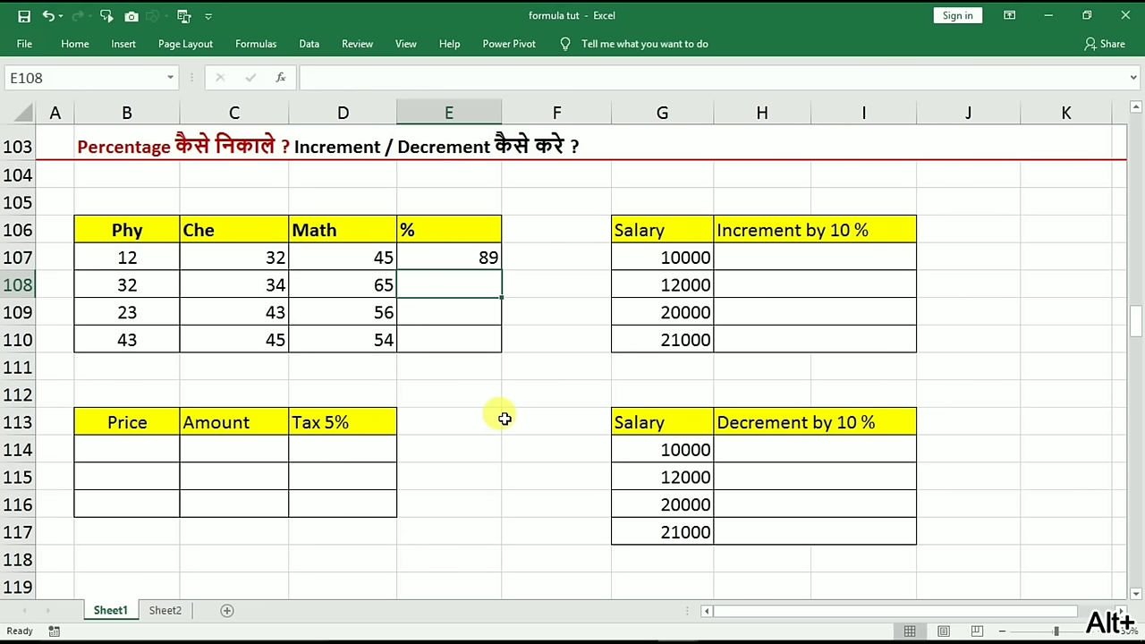
left_click(486, 260)
mouse_move(502, 270)
left_mouse_down()
mouse_move(488, 379)
mouse_move(487, 355)
left_mouse_up()
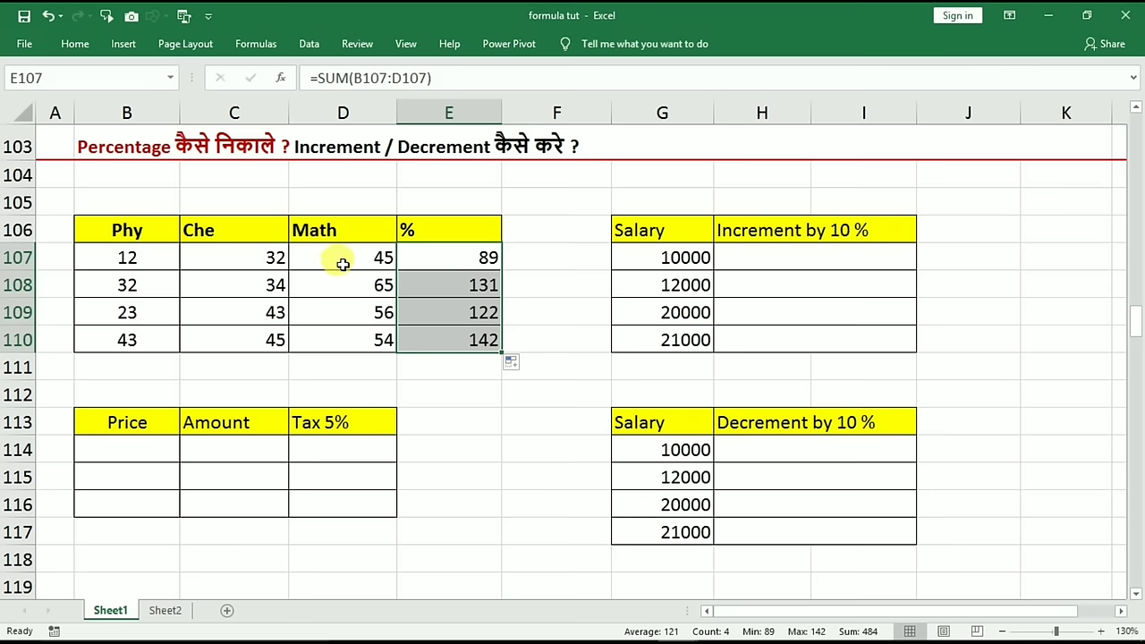
double_click(442, 258)
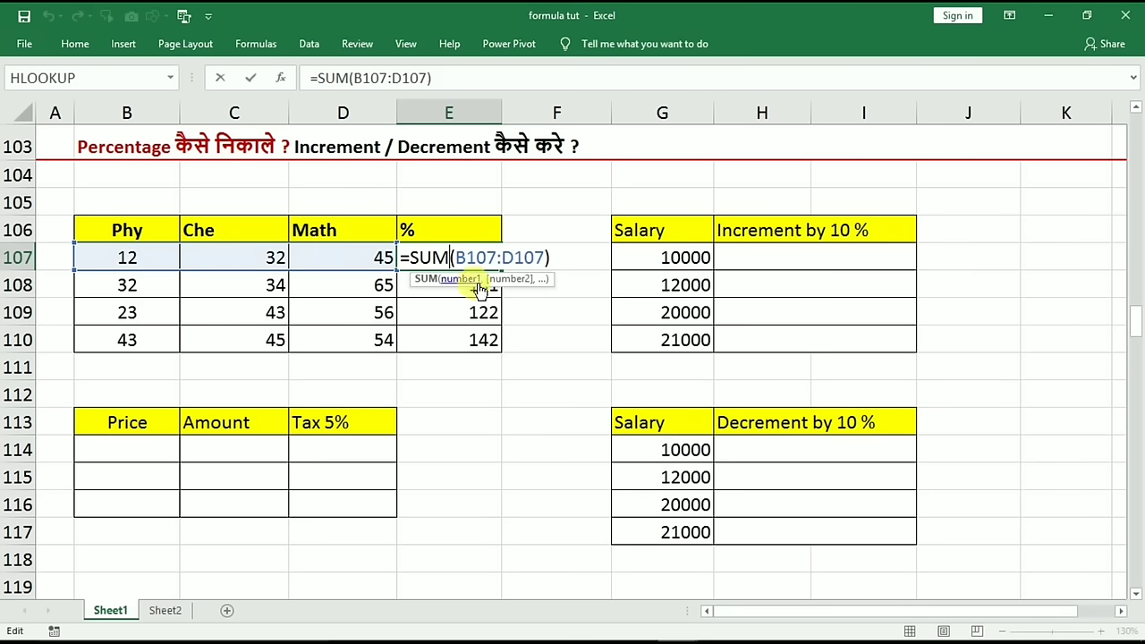
left_click(549, 257)
type("/300")
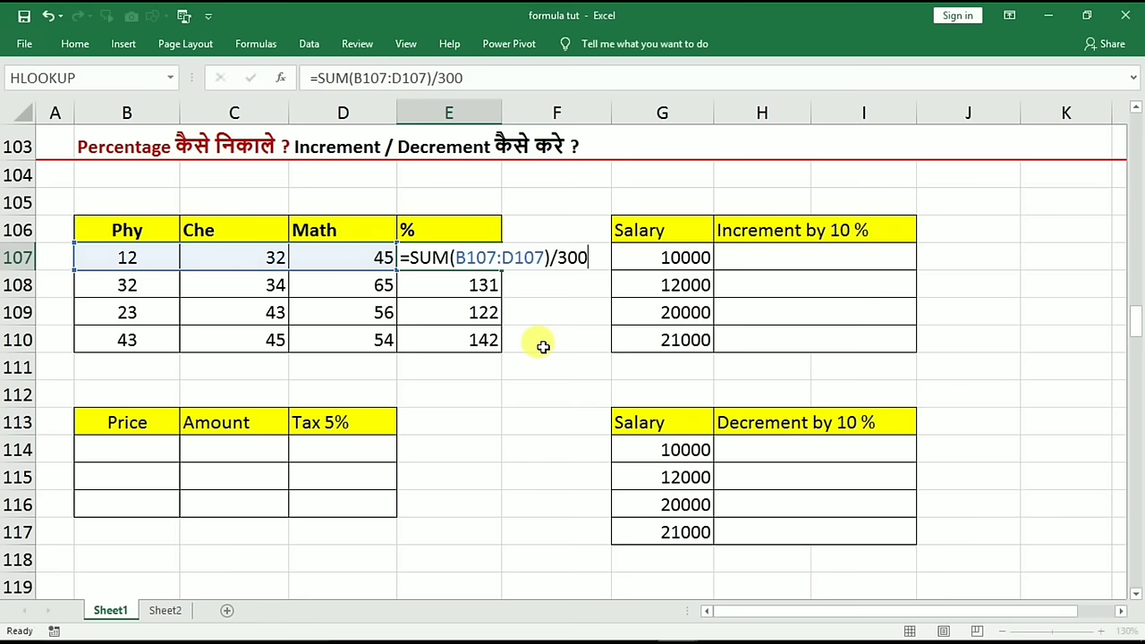
key("Return")
left_click(493, 261)
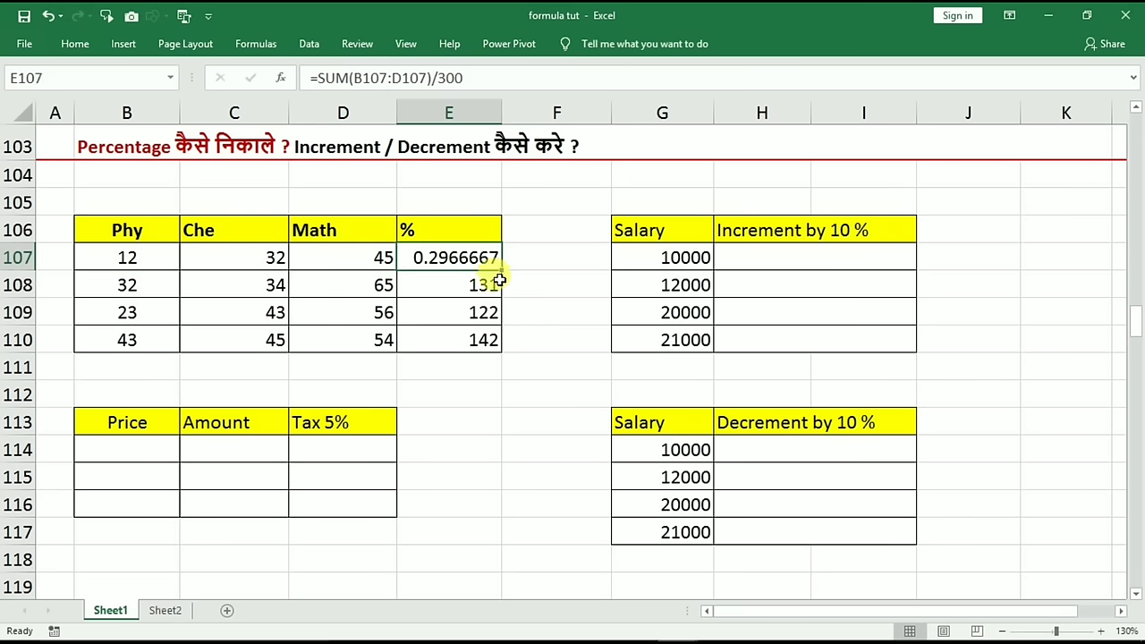
left_click_drag(502, 271, 494, 343)
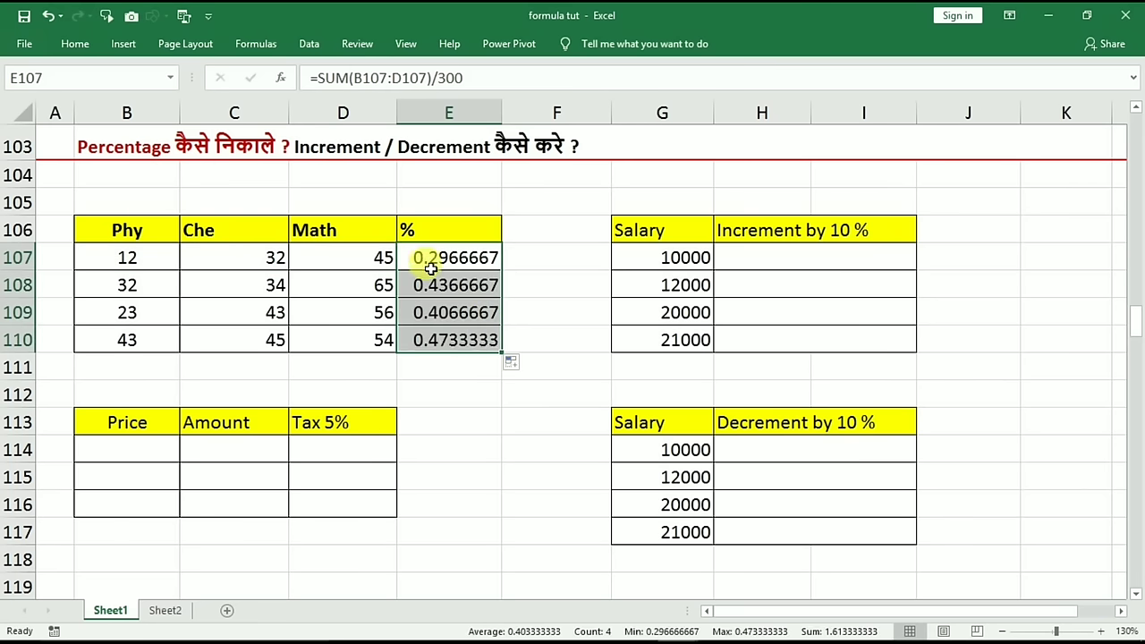
Format E107:E110 as Percentage with 2 decimal places
right_click(443, 283)
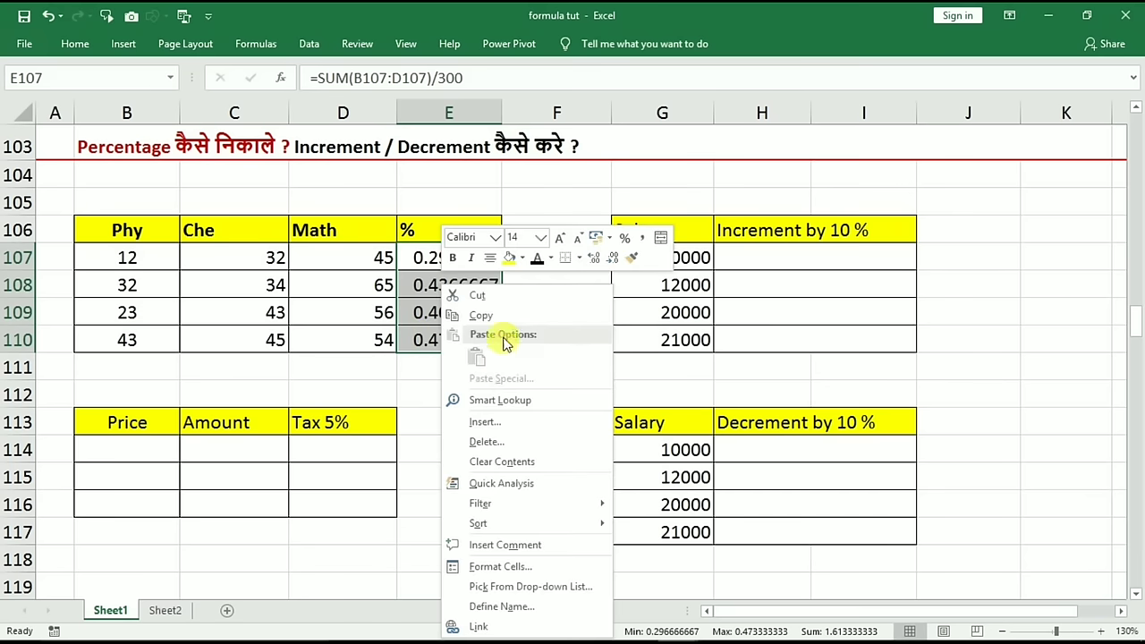
left_click(483, 567)
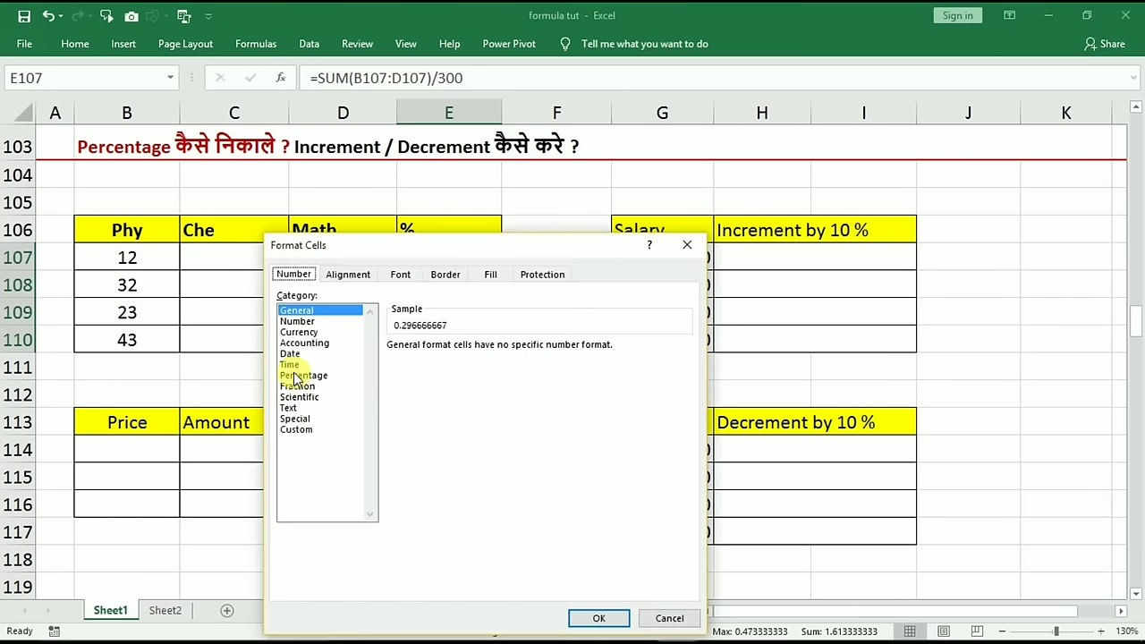
left_click(303, 375)
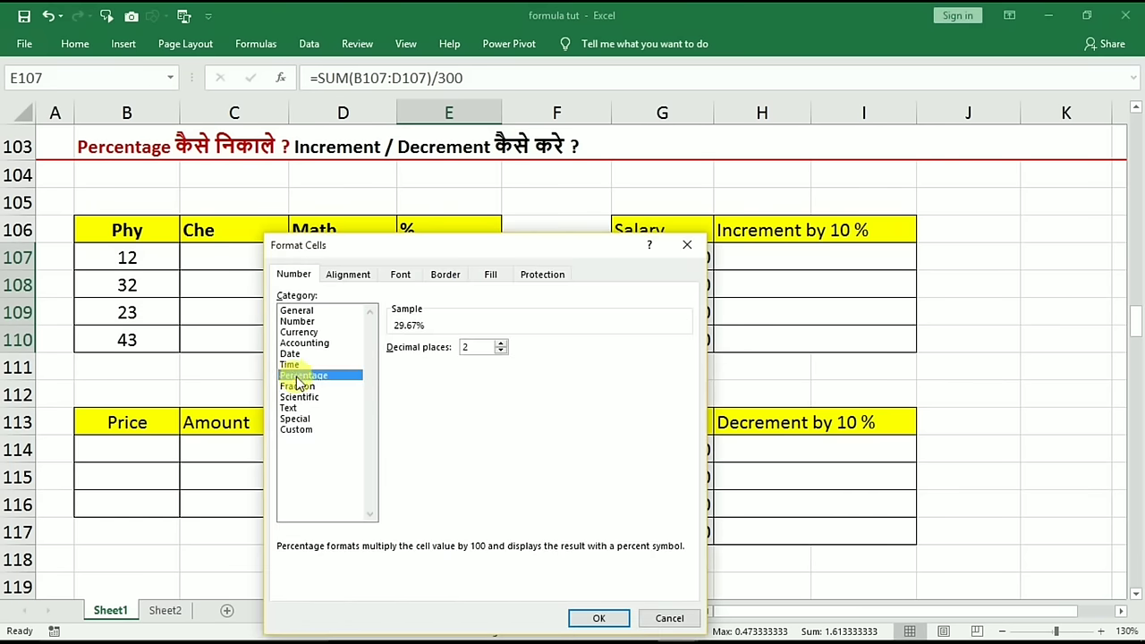
left_click(595, 619)
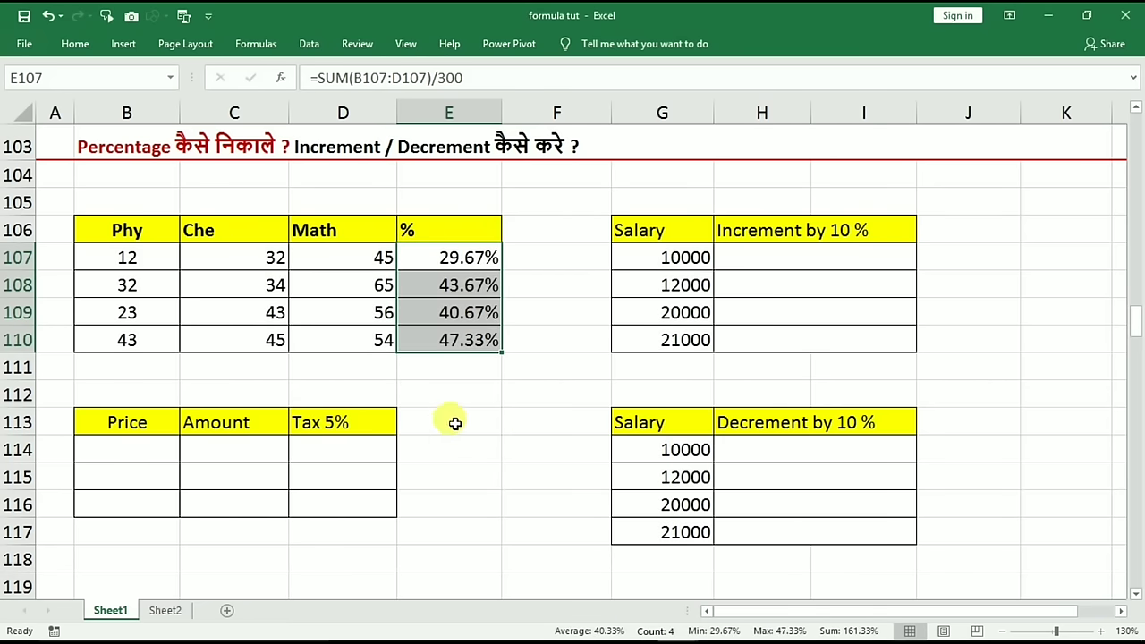
left_click(142, 451)
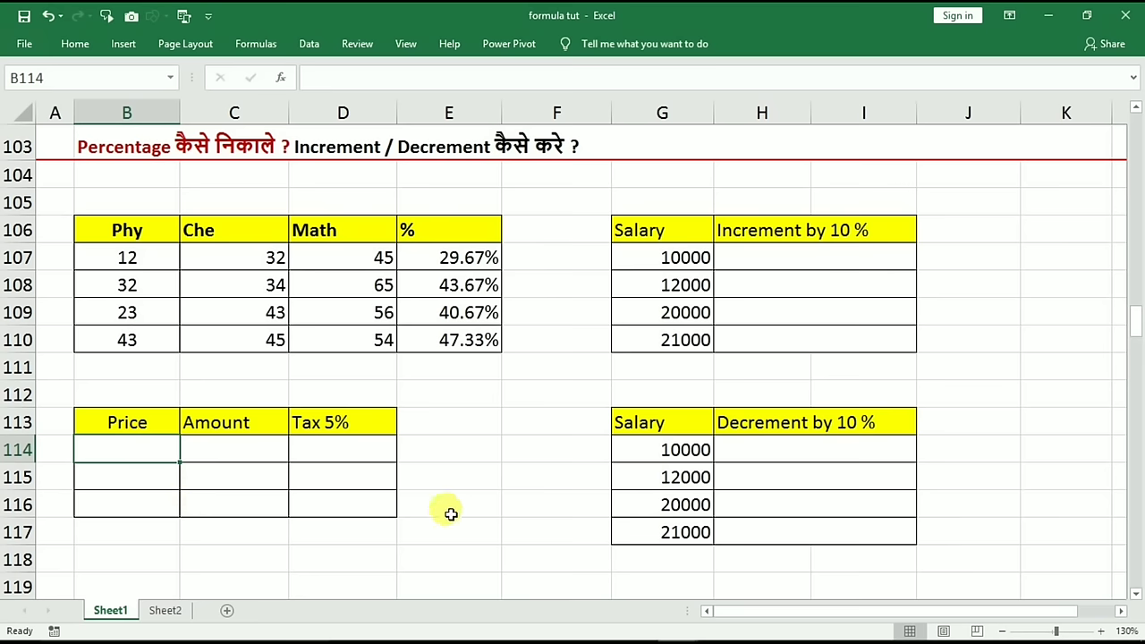
Enter the amounts 100, 200 and 300 in C114:C116
left_click(238, 450)
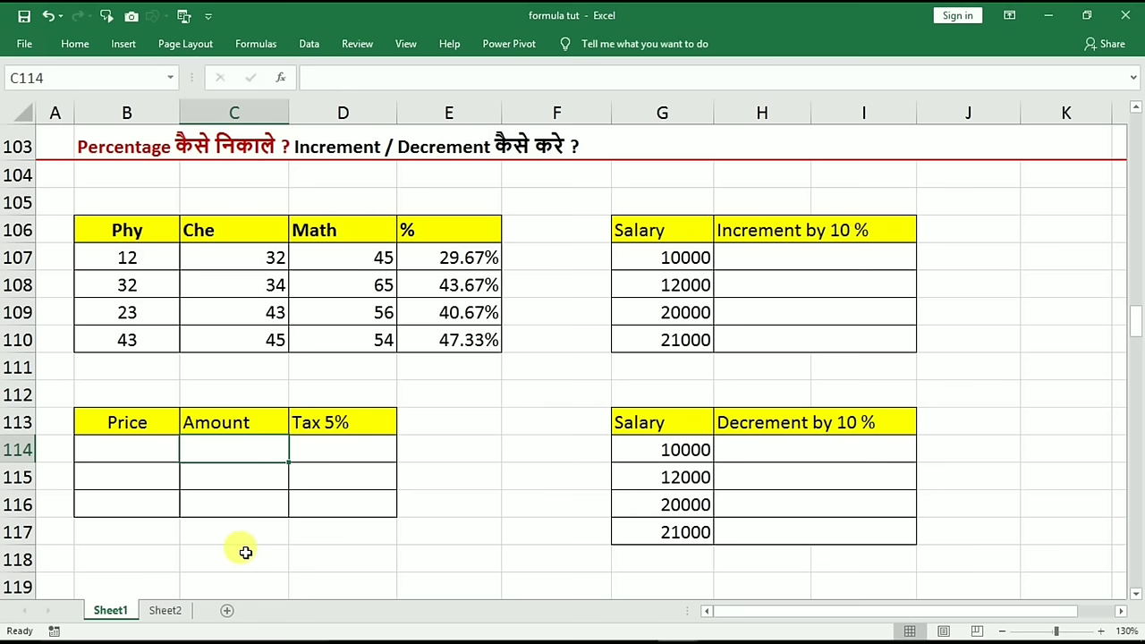
type("100")
key("Return")
type("200")
key("Return")
type("300")
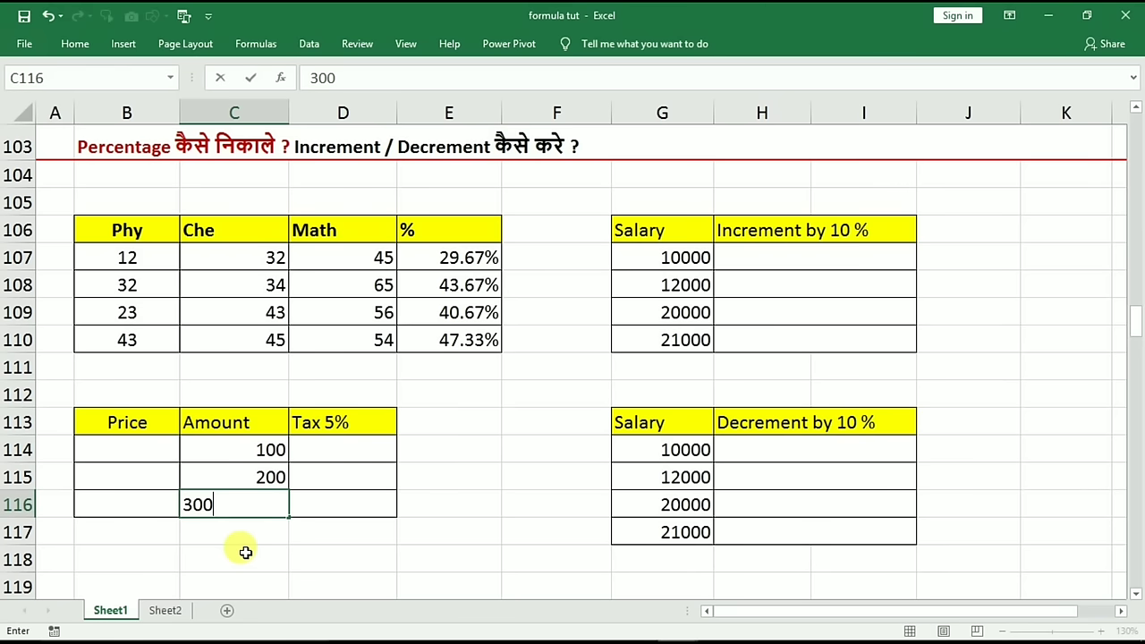
left_click(332, 452)
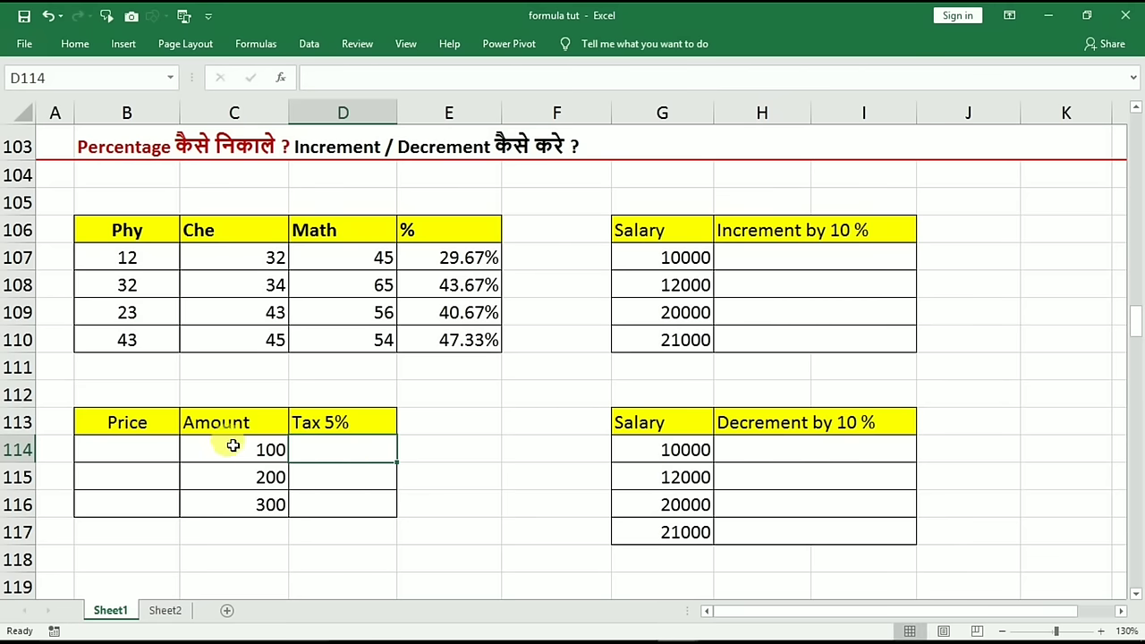
left_click_drag(233, 446, 237, 503)
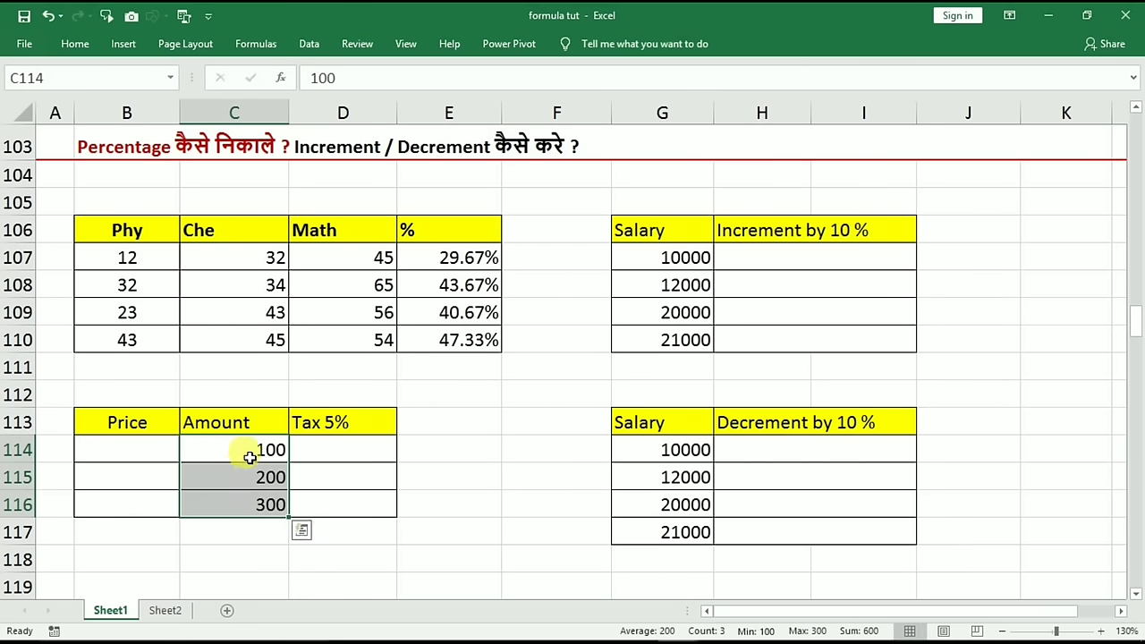
Enter =C114+C114*5% in D114, giving 105
left_click(331, 449)
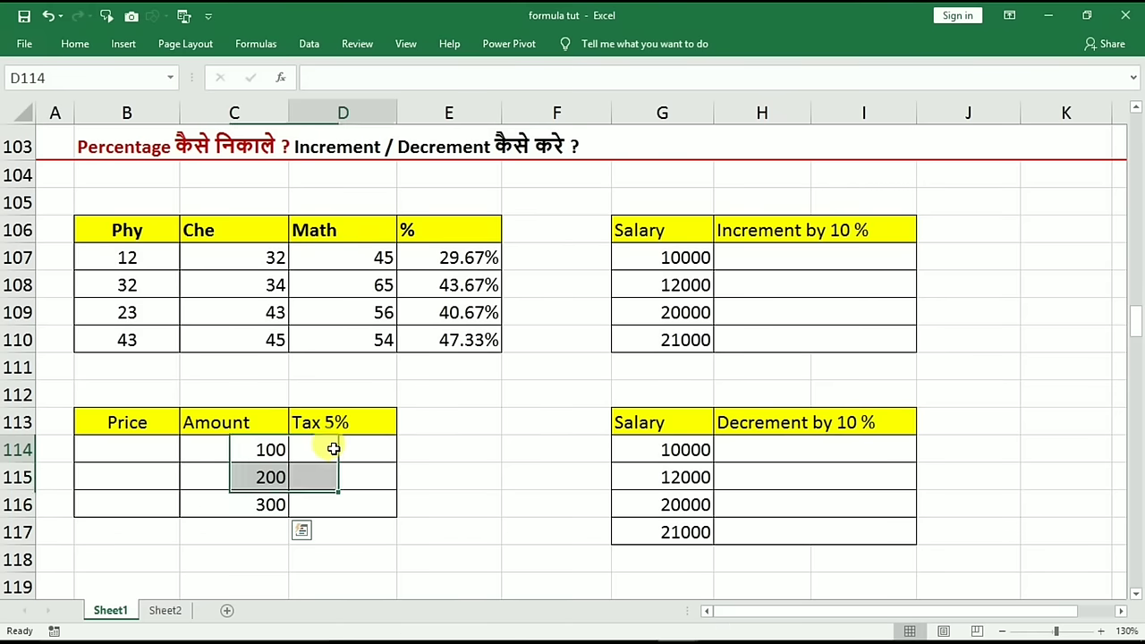
left_click(246, 450)
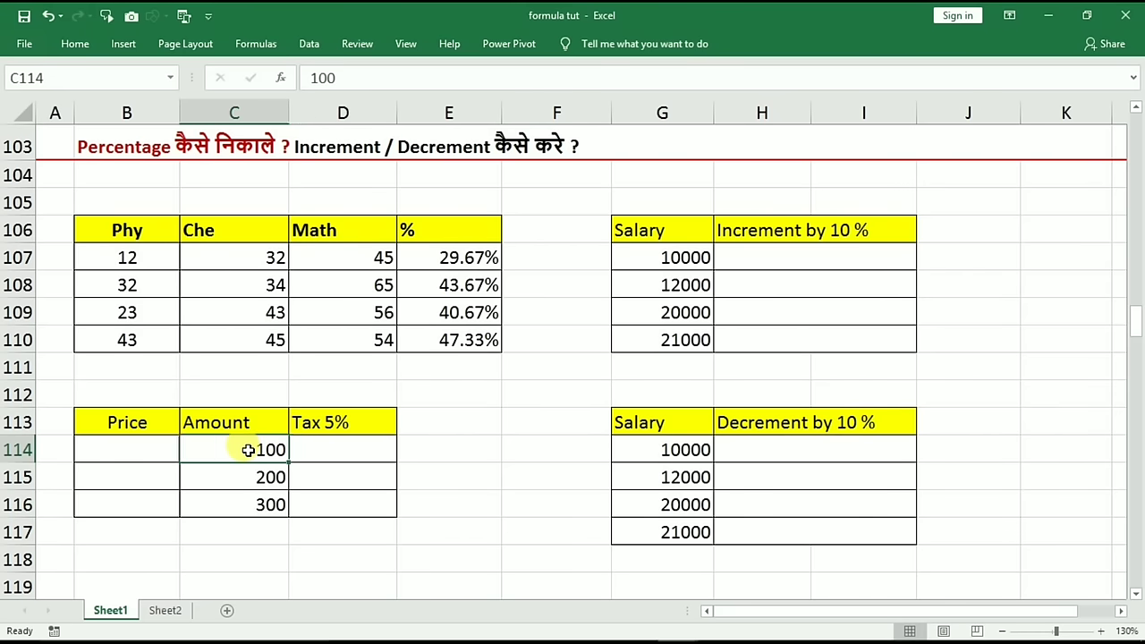
left_click(331, 450)
type("=")
left_click(246, 451)
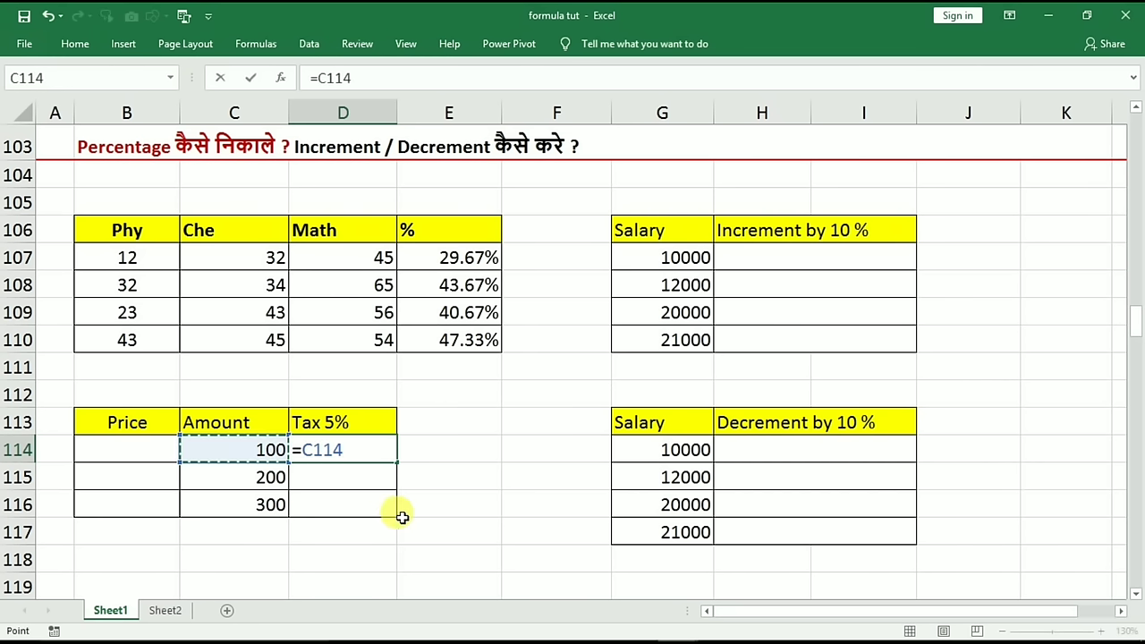
type("+")
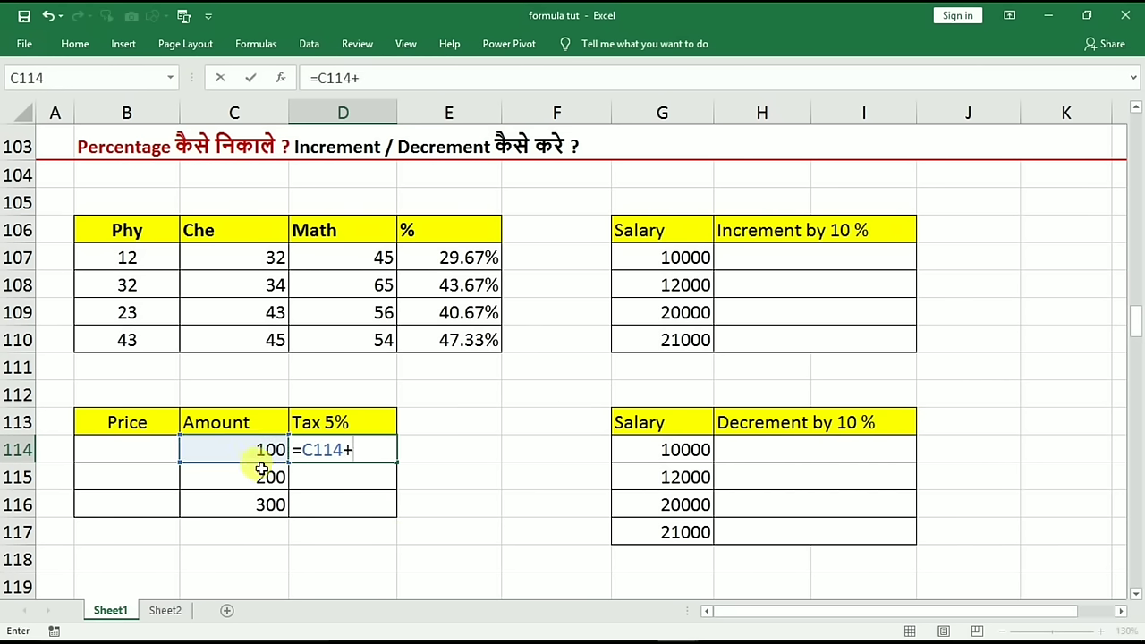
left_click(248, 452)
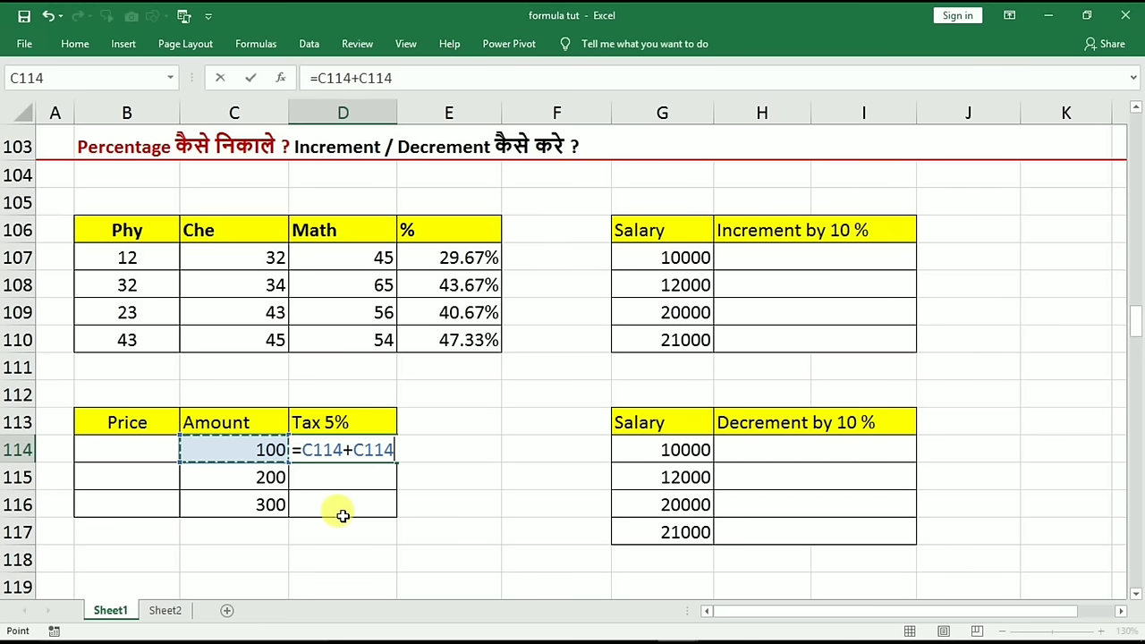
type("*")
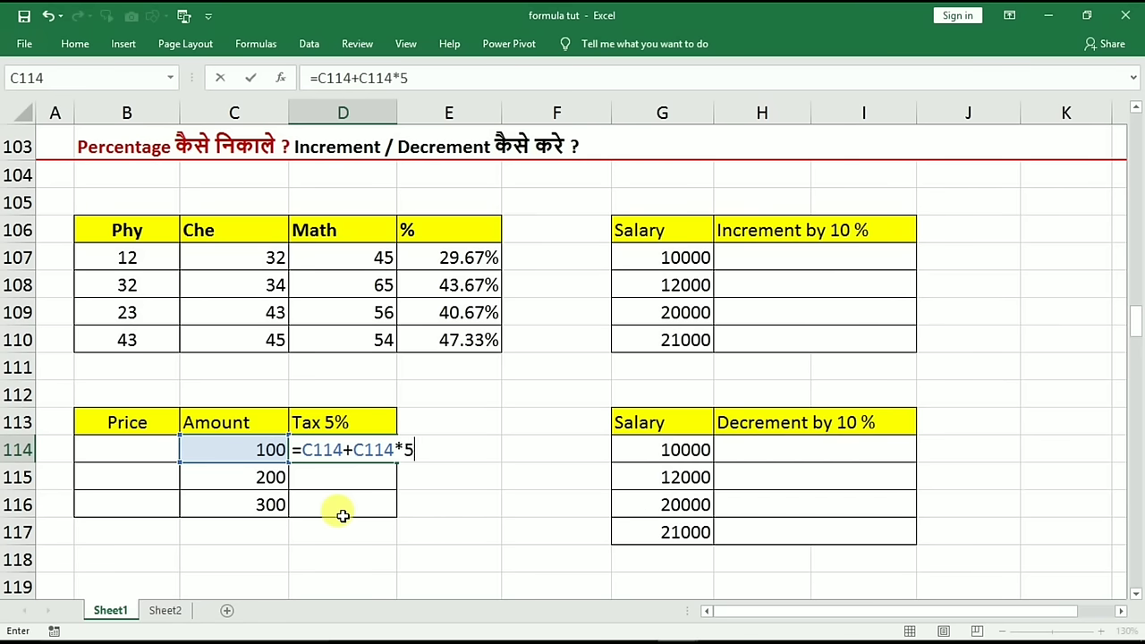
key("Return")
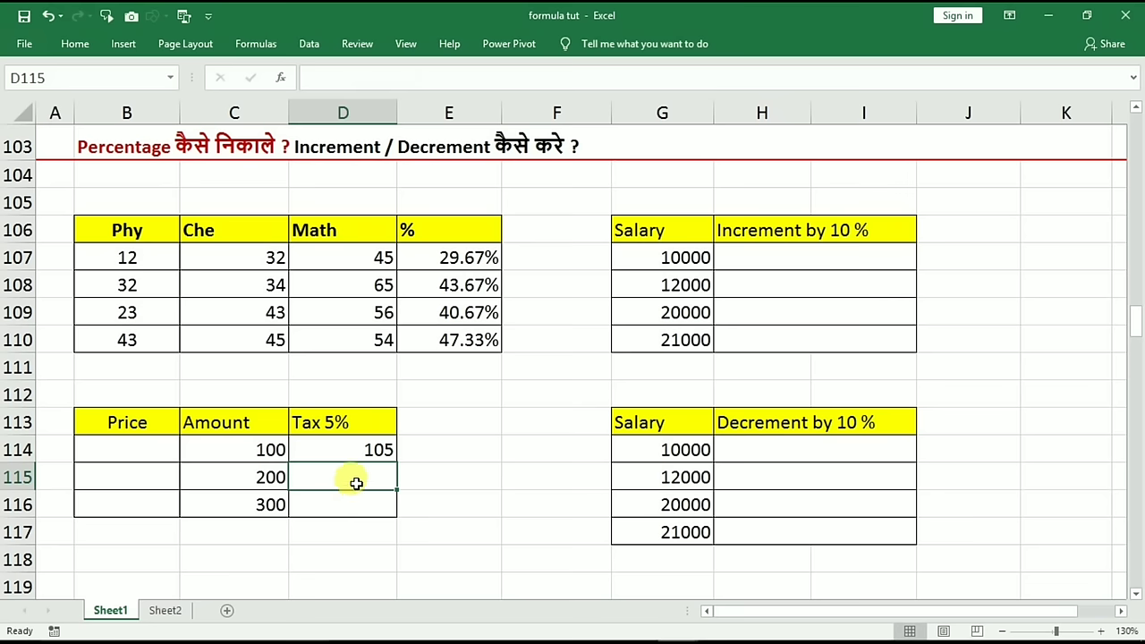
Enter =C115*5% in D115, giving a 5% tax of 10
left_click(260, 480)
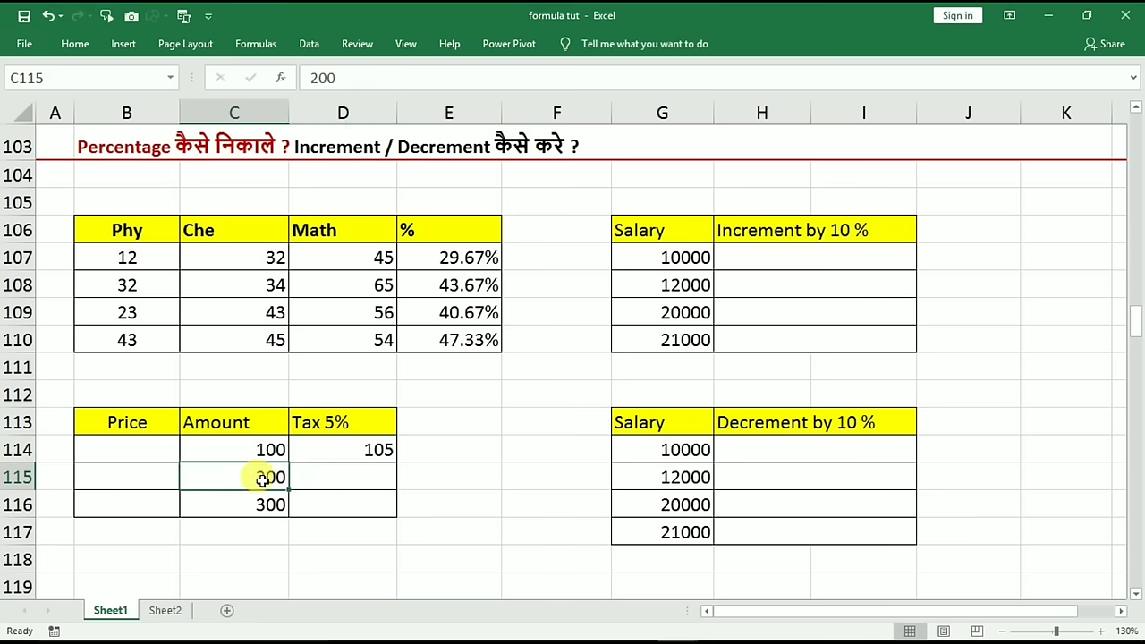
left_click(320, 478)
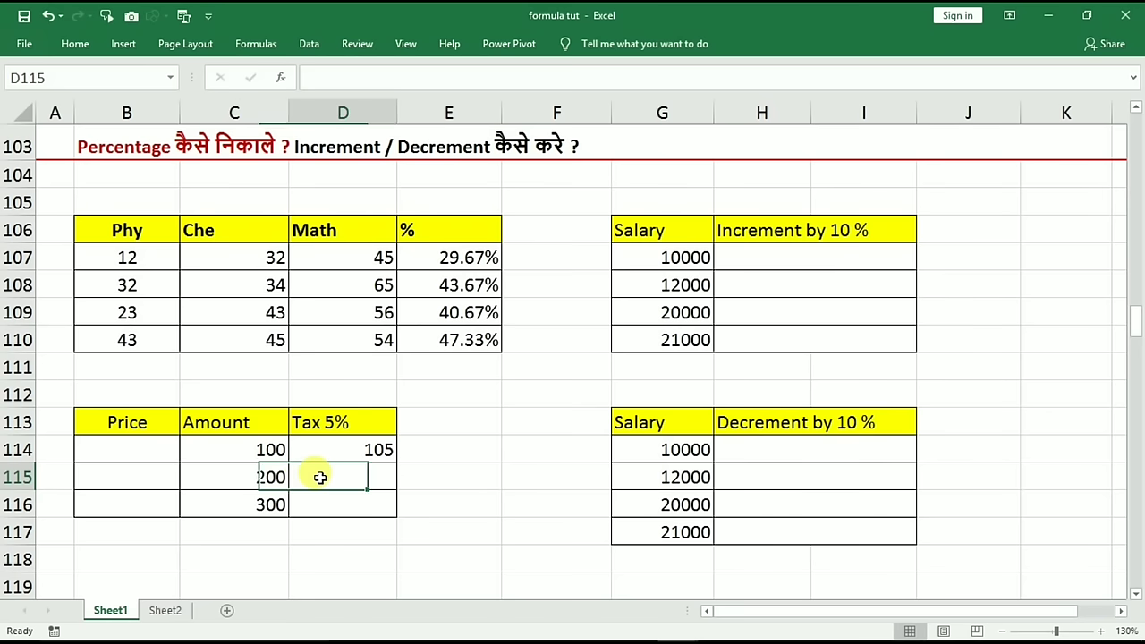
type("=")
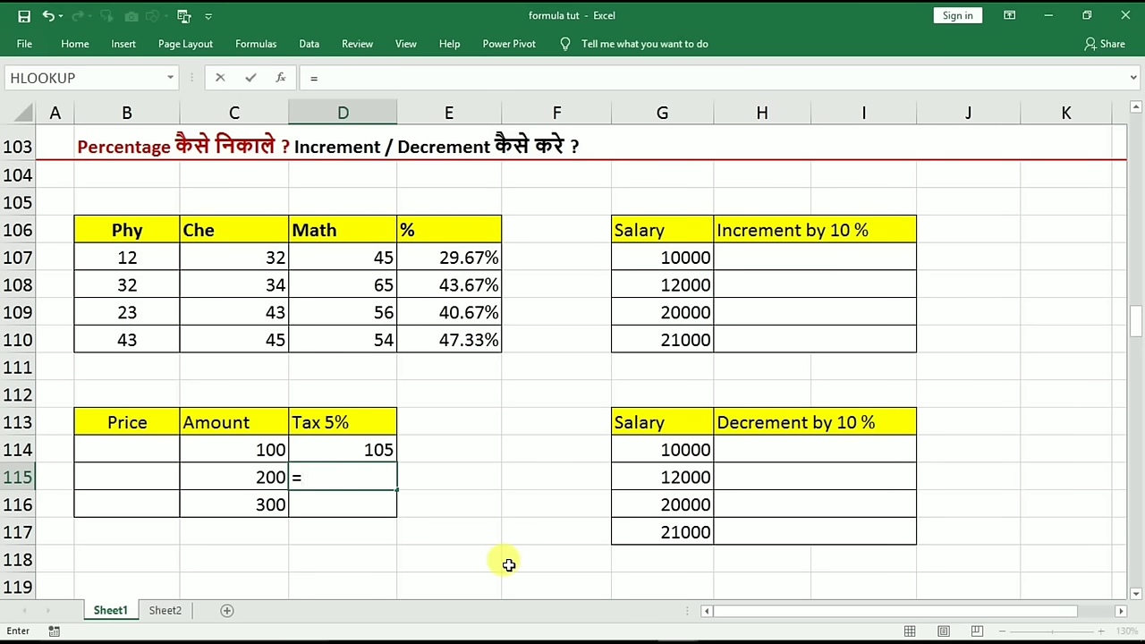
left_click(269, 477)
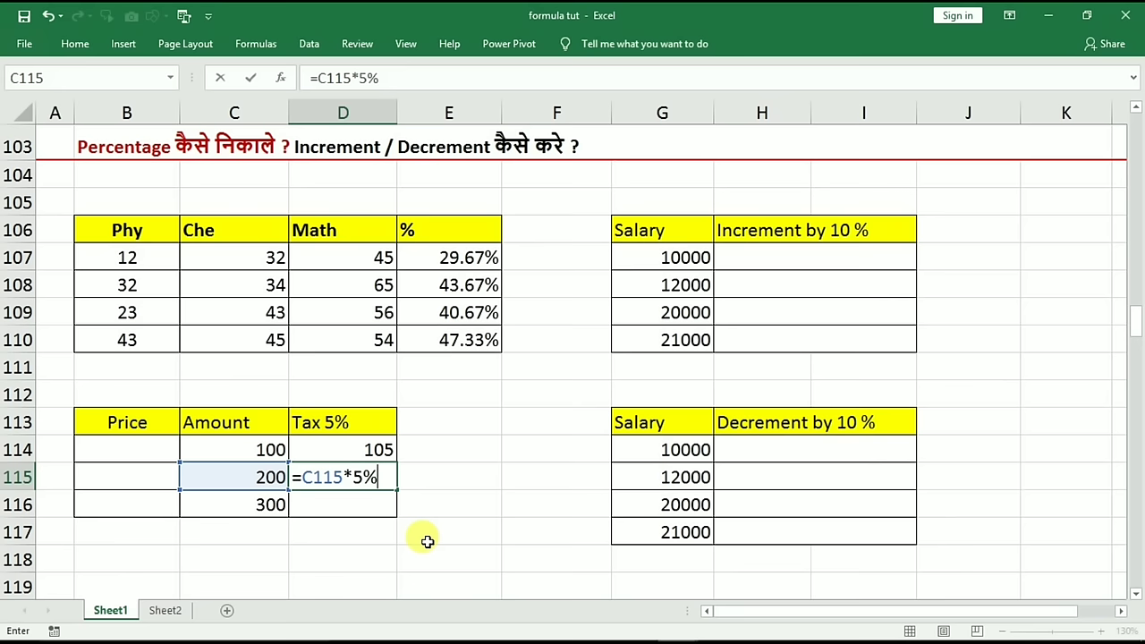
key("Return")
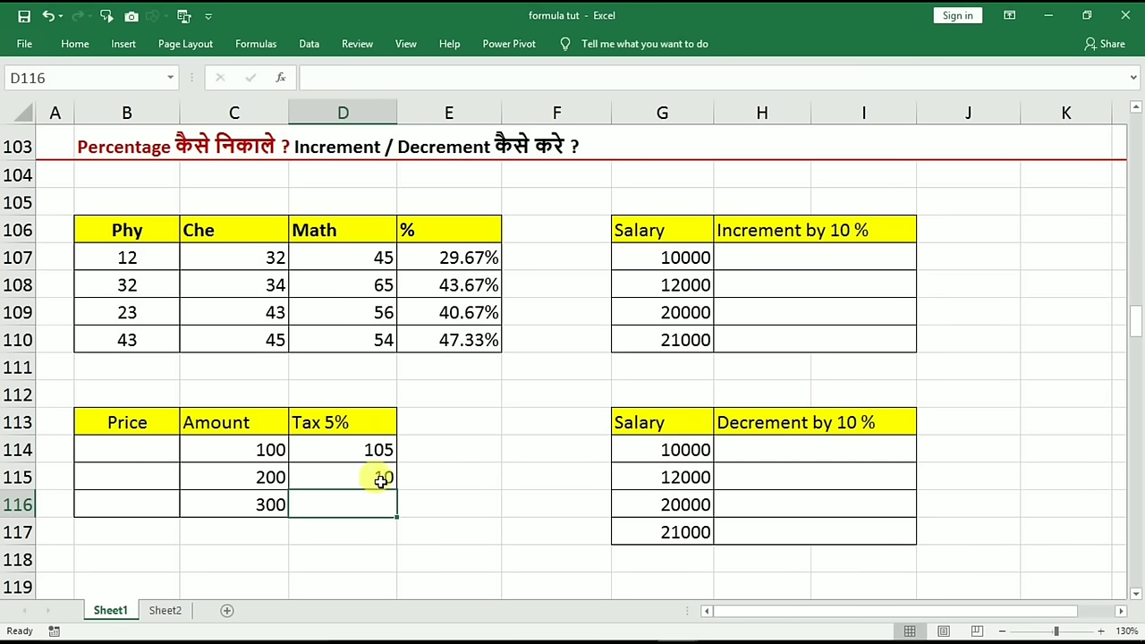
left_click(338, 479)
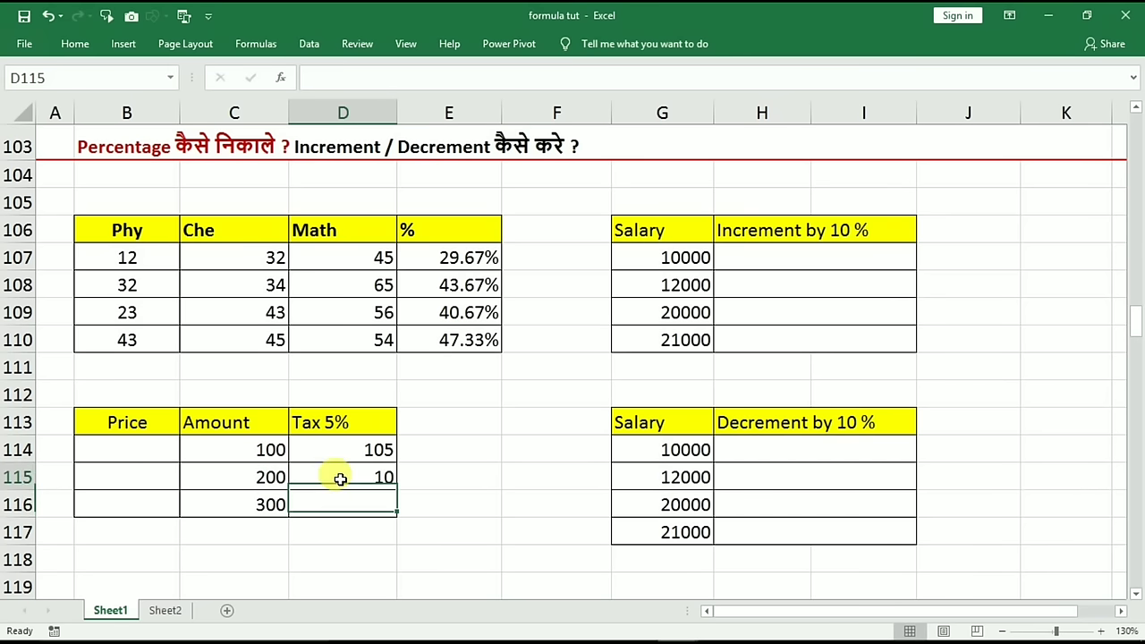
left_click_drag(669, 255, 672, 314)
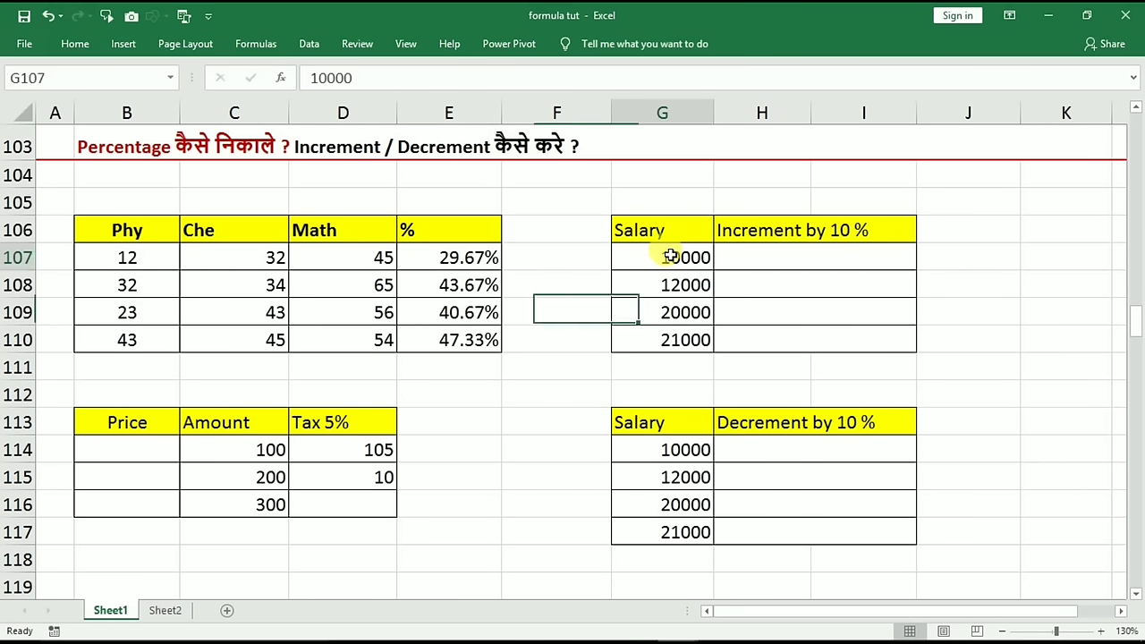
Enter =G107+G107*10% in H107 to show 11000, then recheck the formula
left_click(771, 258)
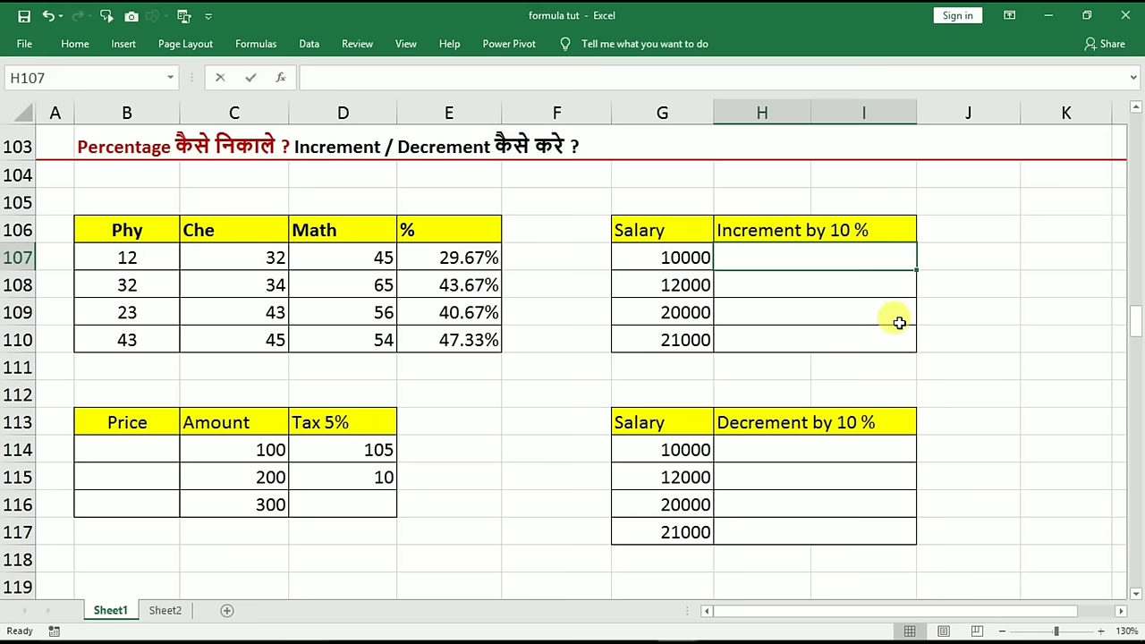
type("=")
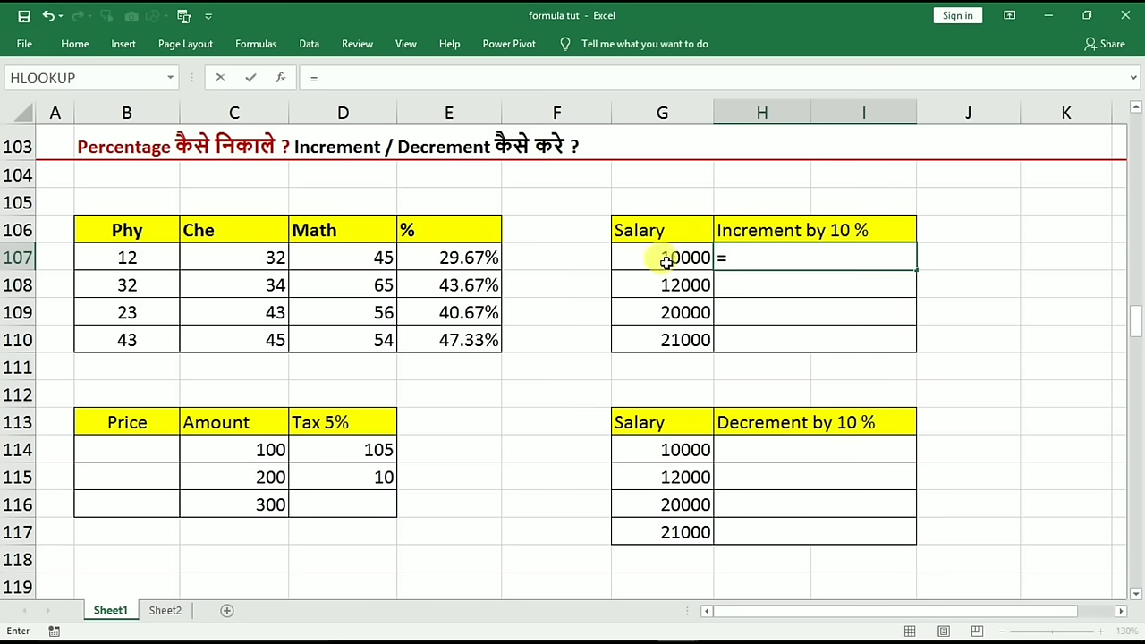
left_click(667, 258)
type("+")
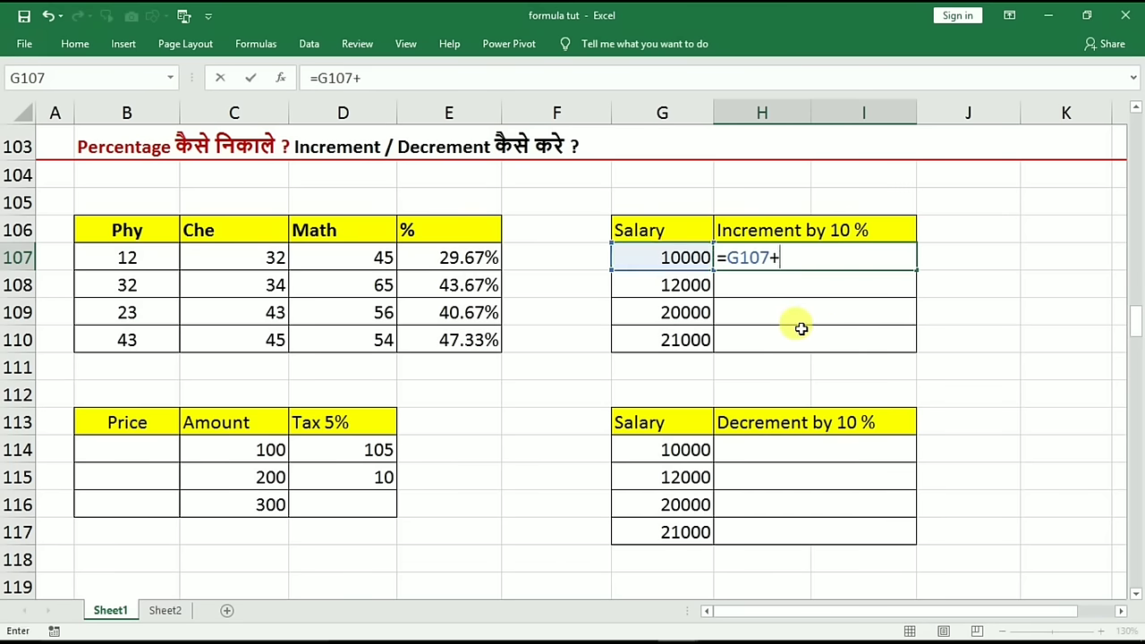
left_click(660, 258)
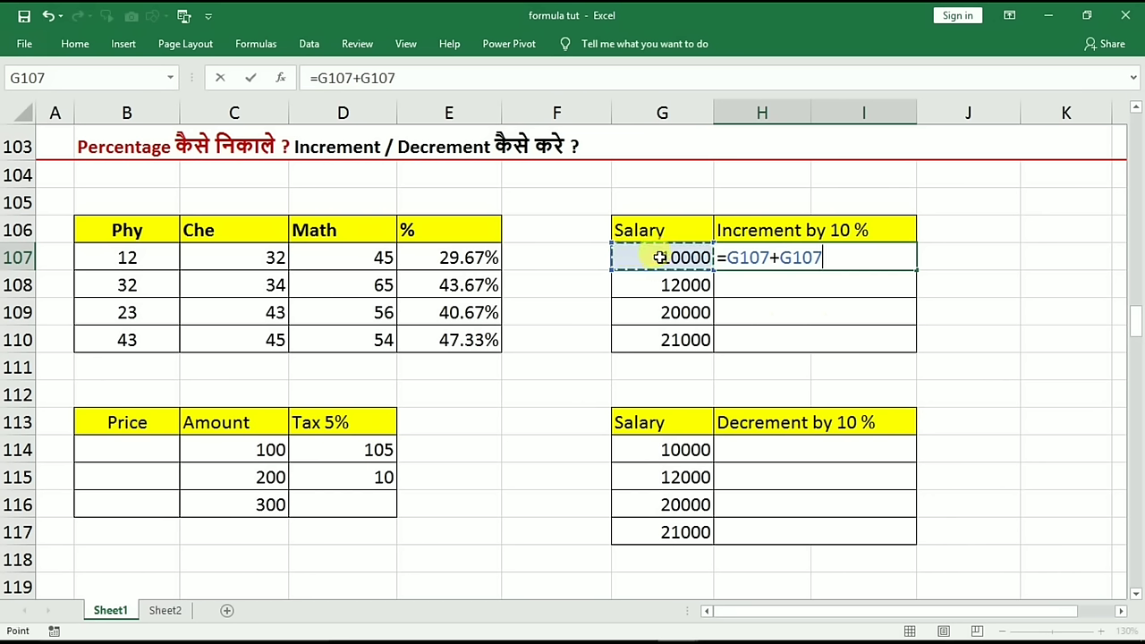
type("*")
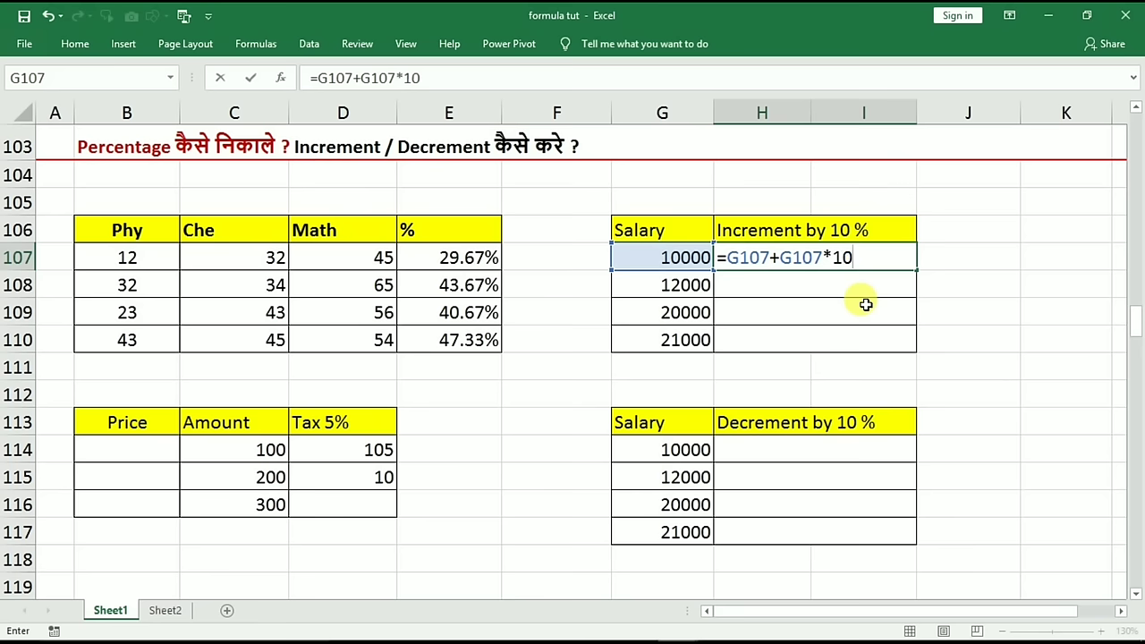
key("Return")
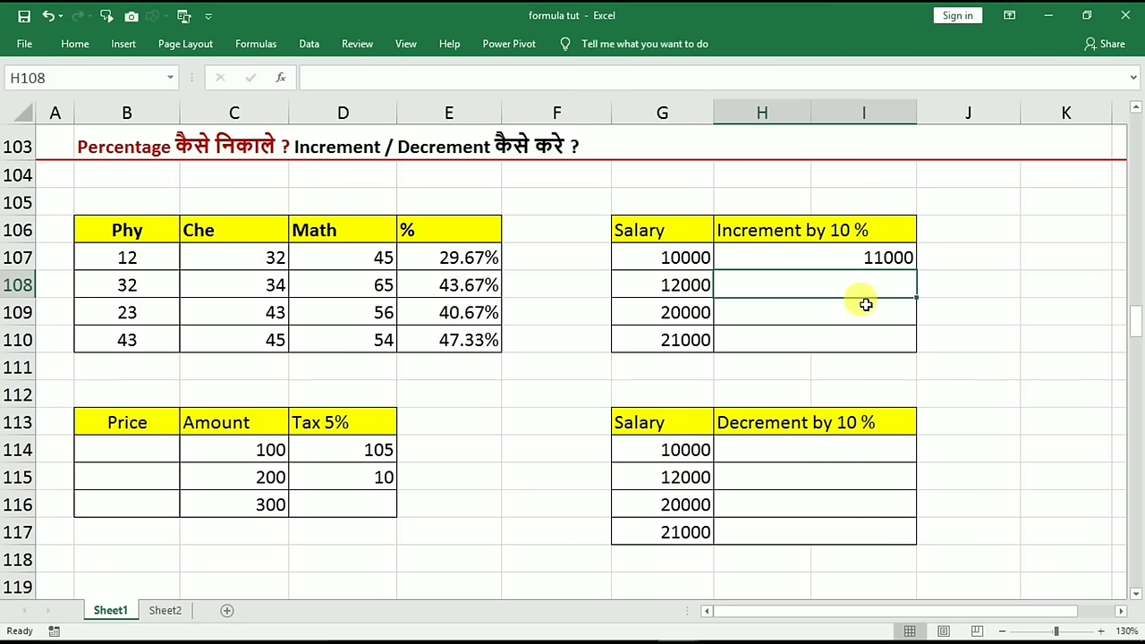
left_click(788, 450)
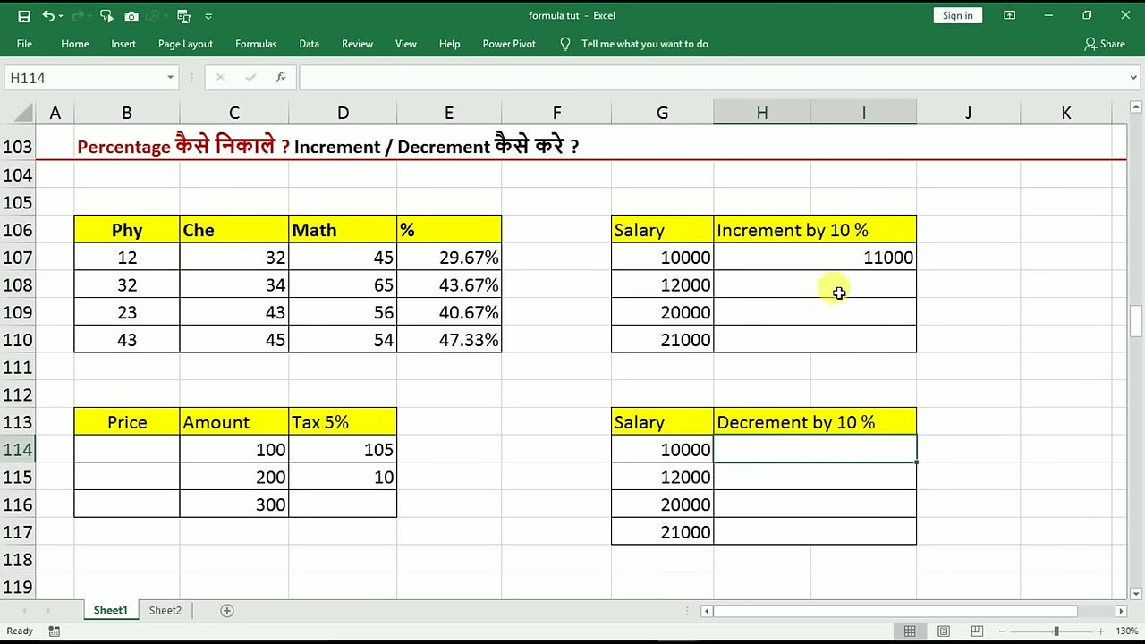
left_click(843, 262)
double_click(836, 262)
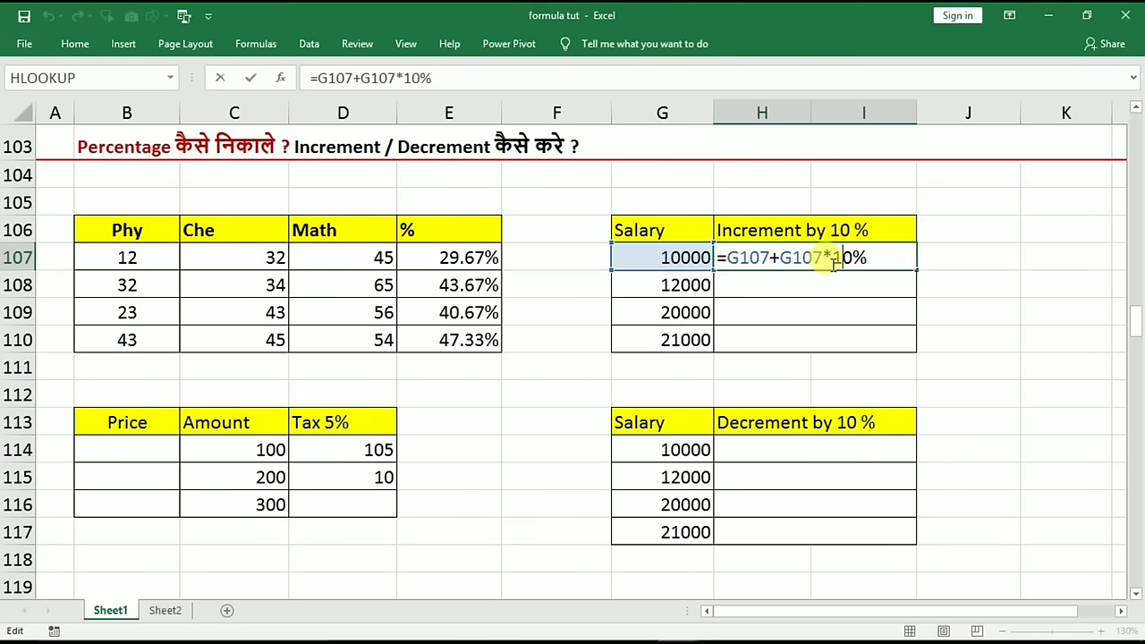
left_click(774, 260)
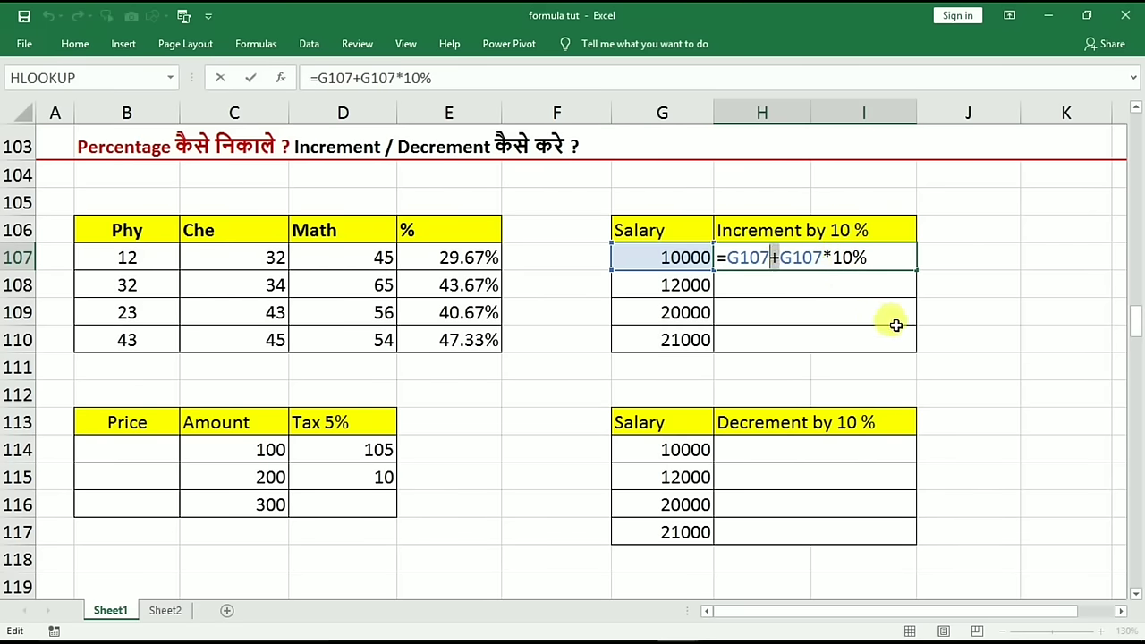
key("Return")
Enter =G114-G114*10% in H114 so the 10000 salary shows 9000
left_click(780, 458)
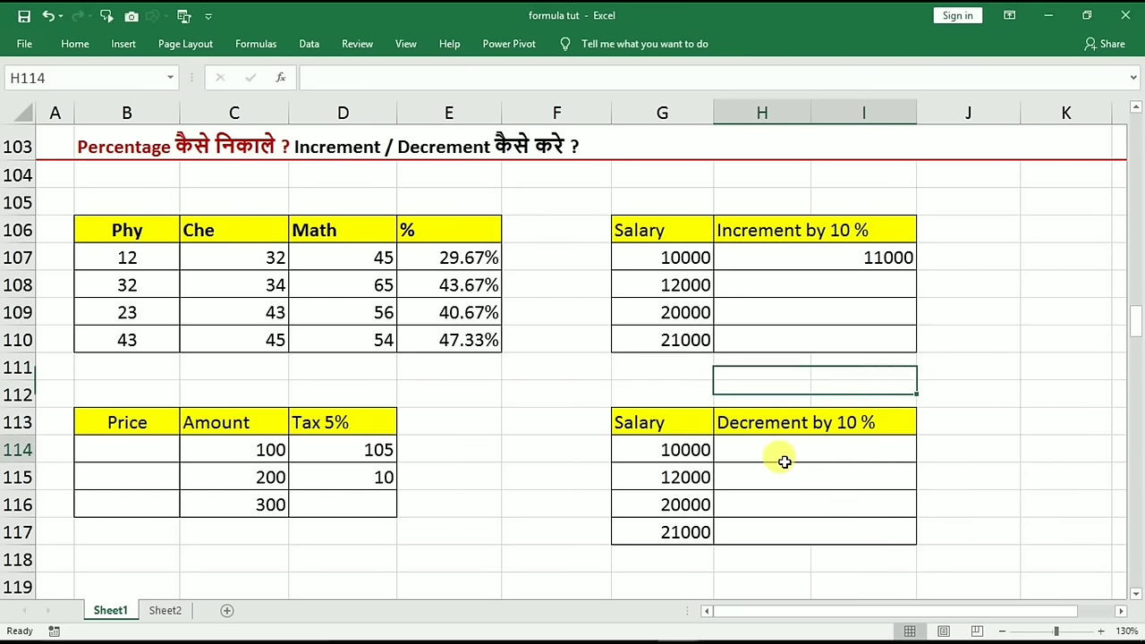
type("=")
left_click(680, 454)
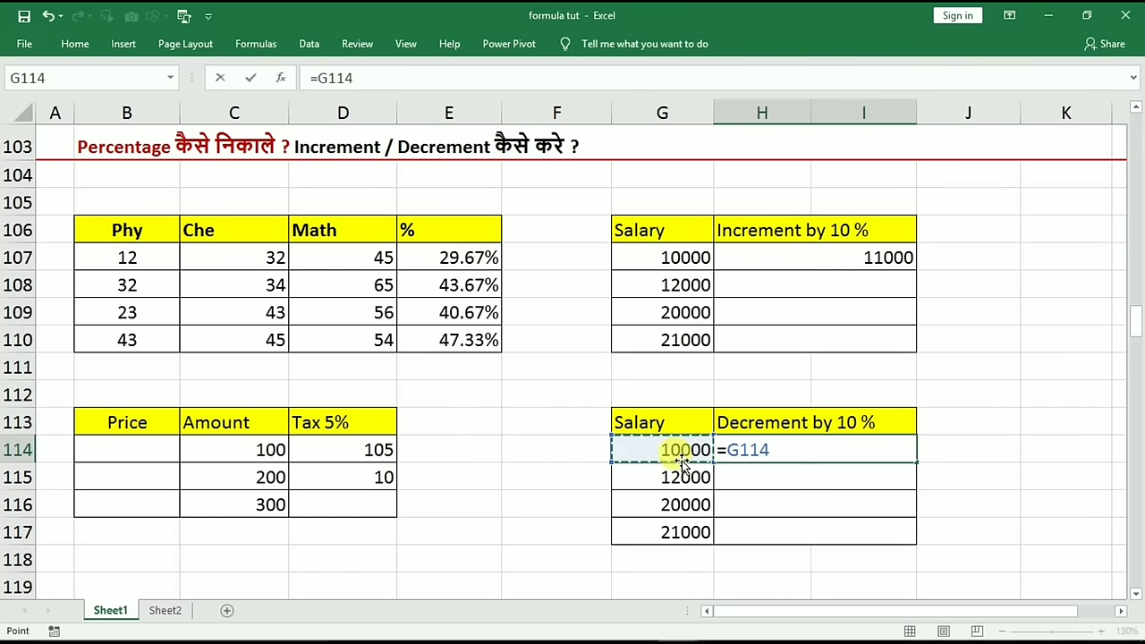
type("-")
left_click(683, 456)
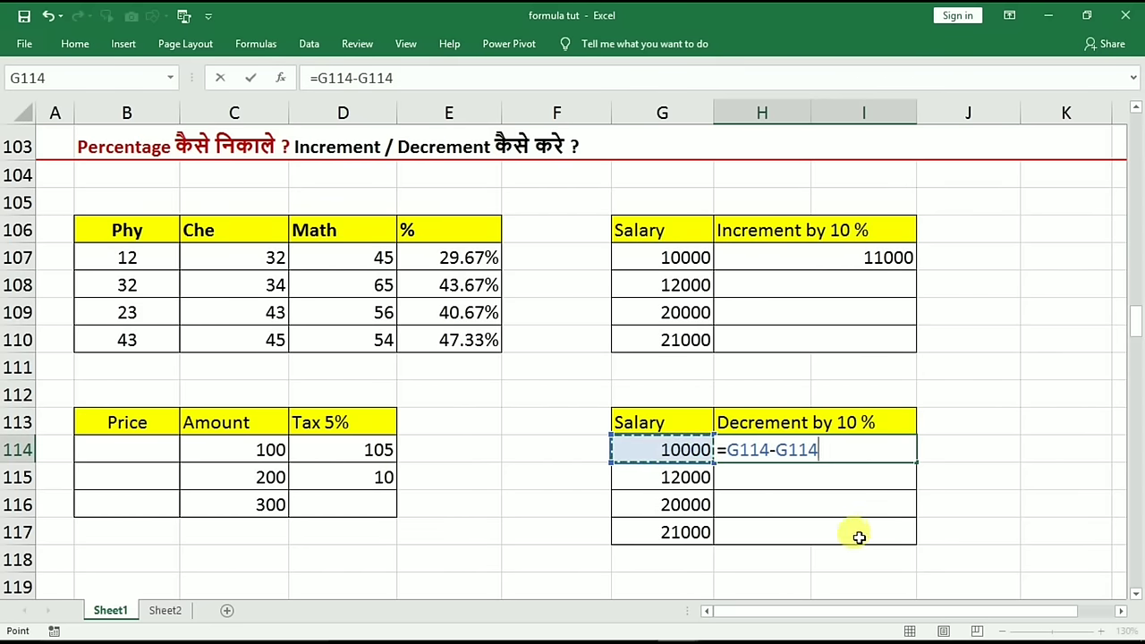
type("*")
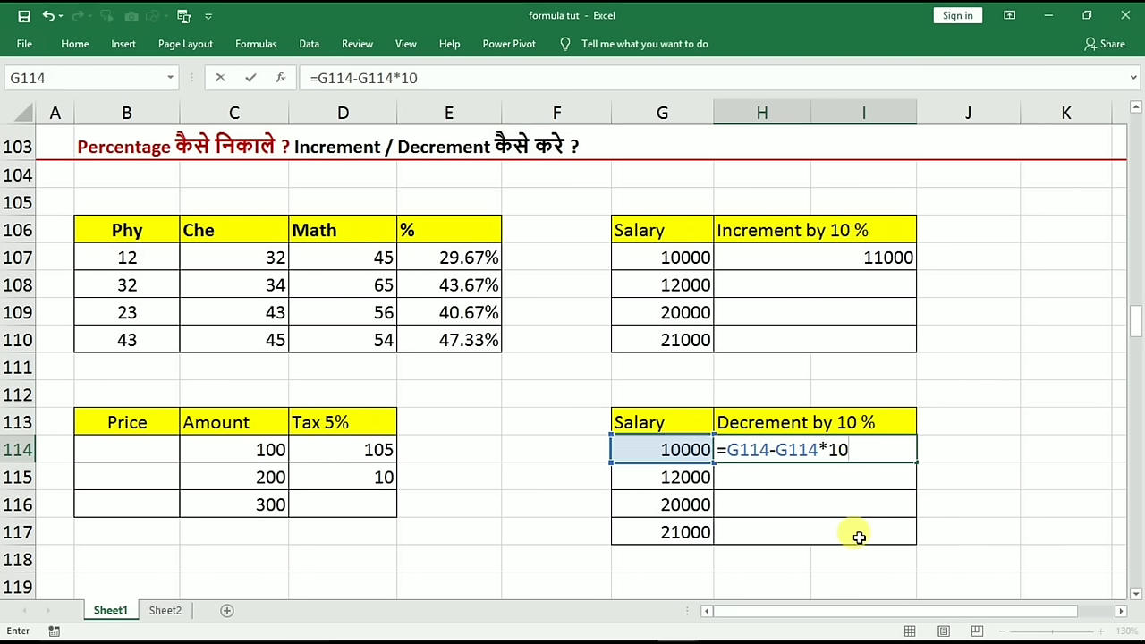
key("Return")
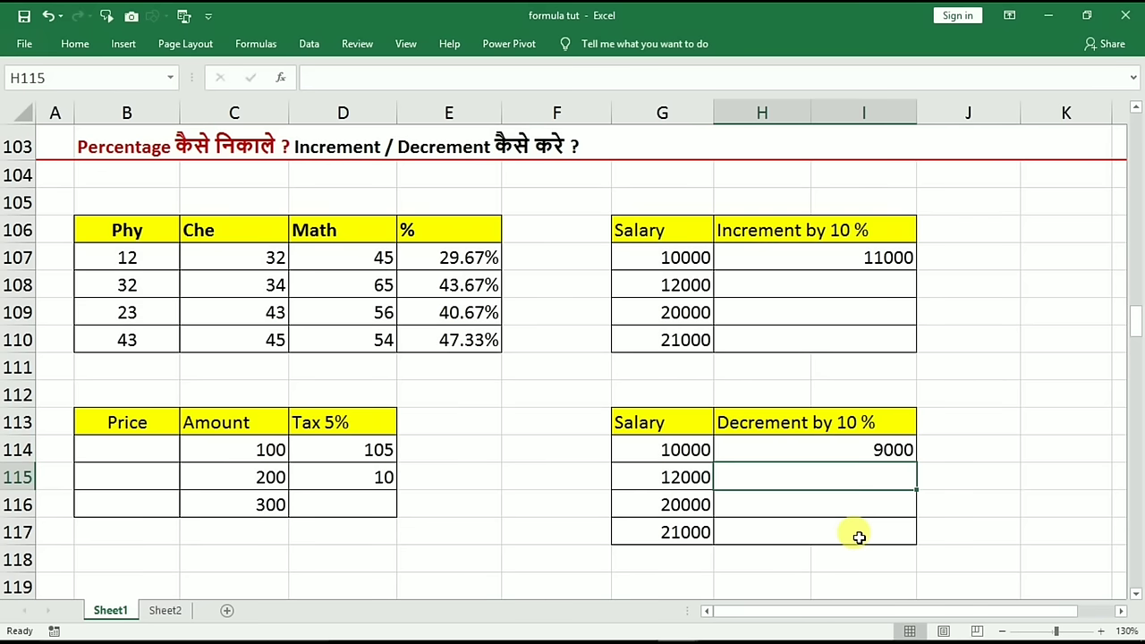
left_click(662, 453)
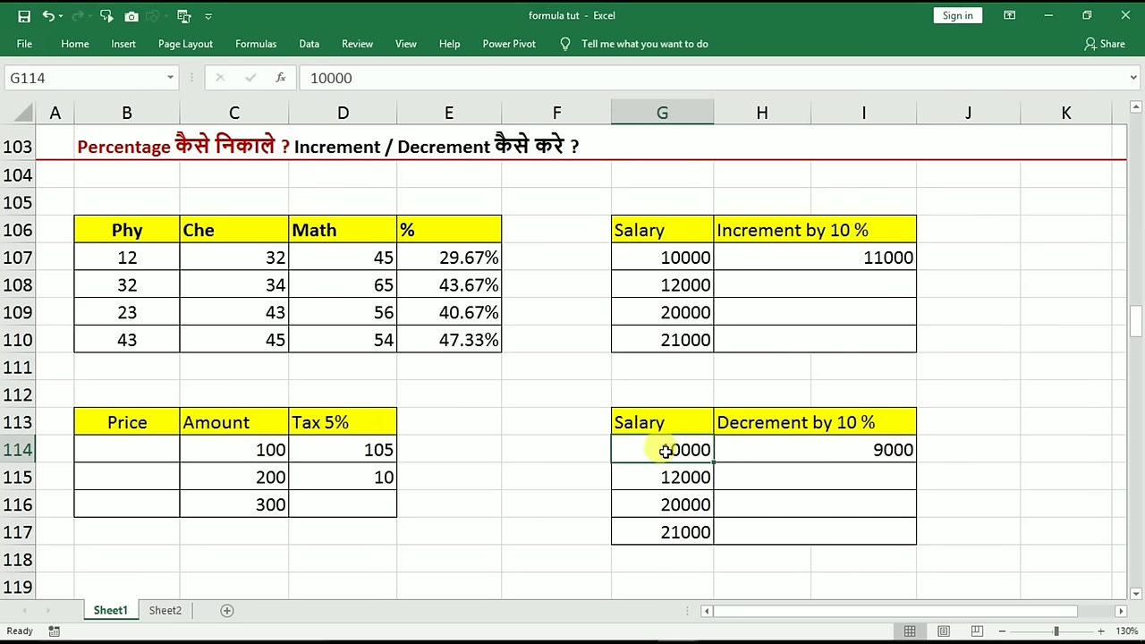
left_click(818, 460)
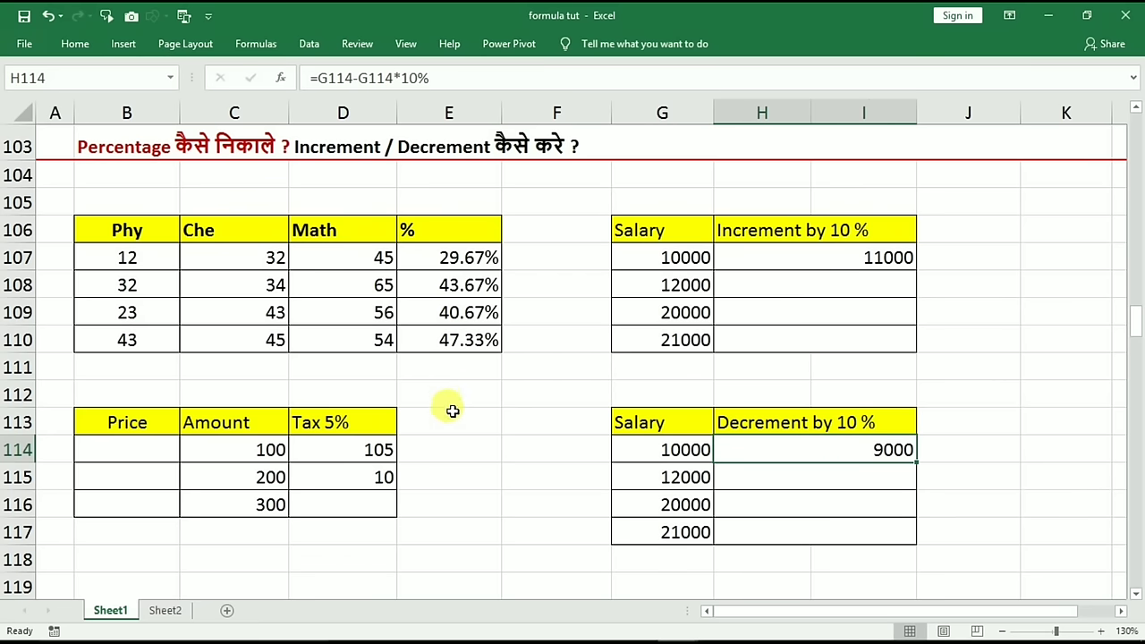
left_click(510, 423)
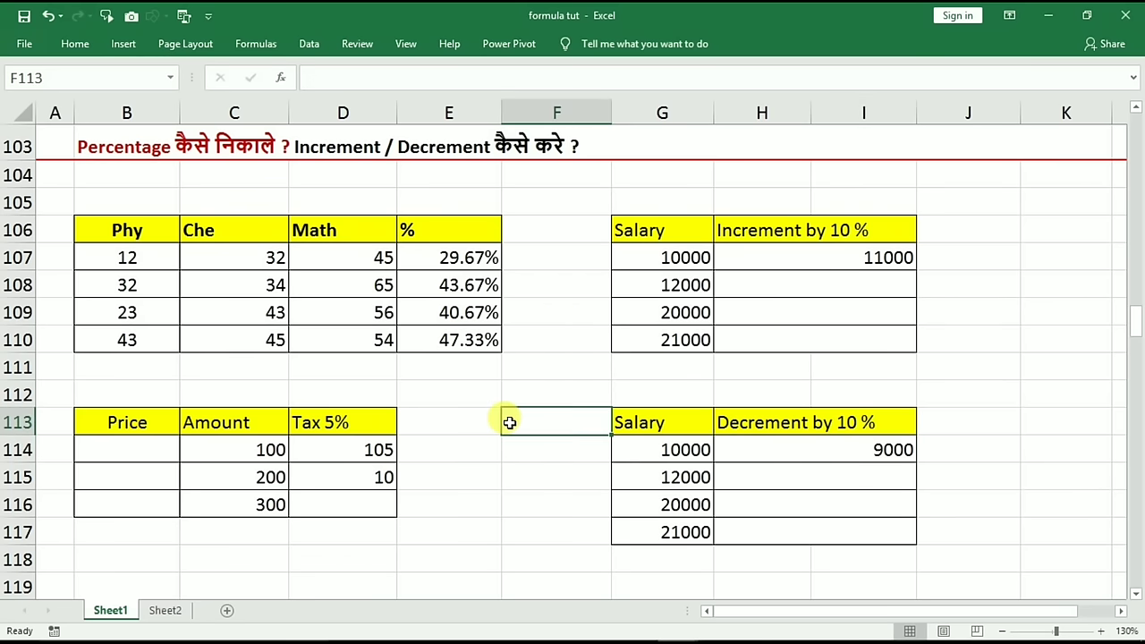
Clear C124:C128 and fill =ABS(B124) from D124 down to D127
key("Page_Down")
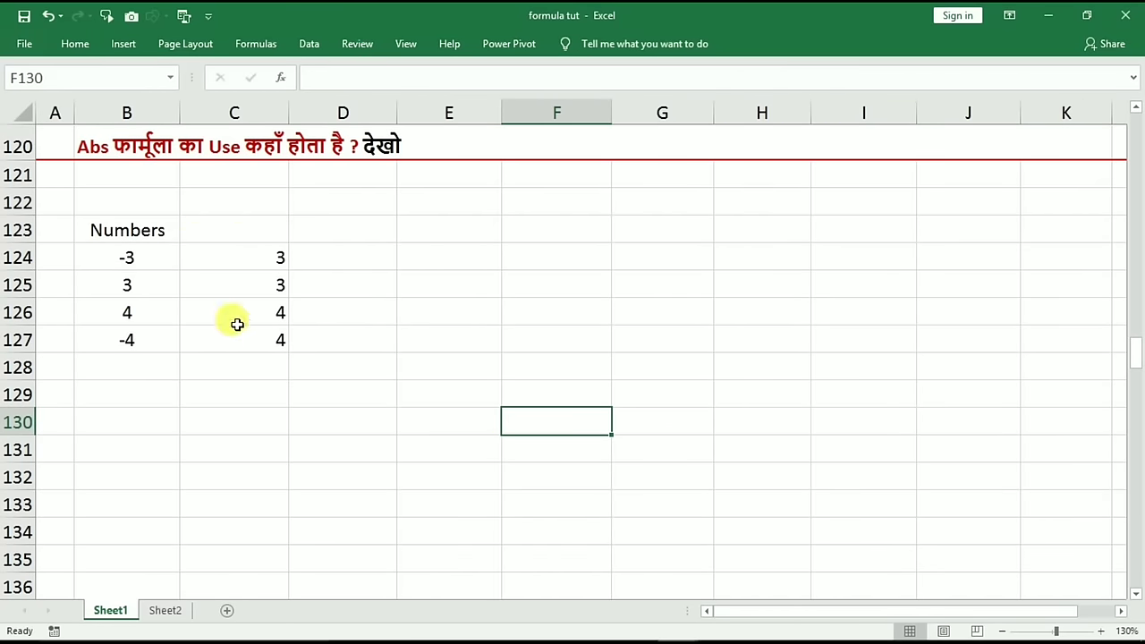
left_click_drag(263, 253, 269, 368)
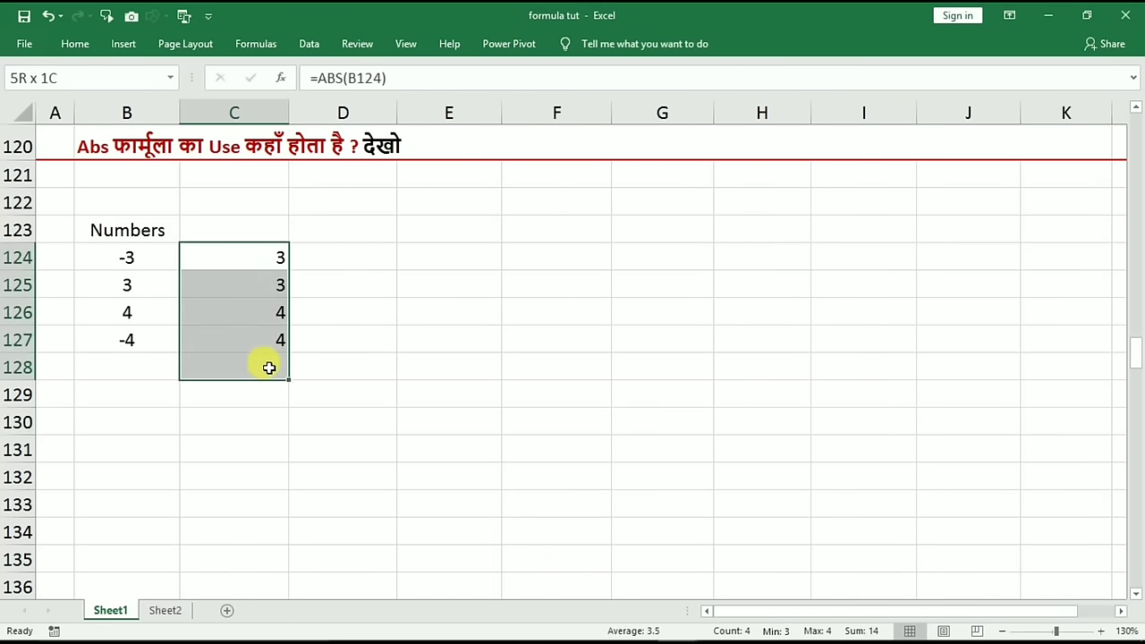
key("Delete")
left_click(306, 257)
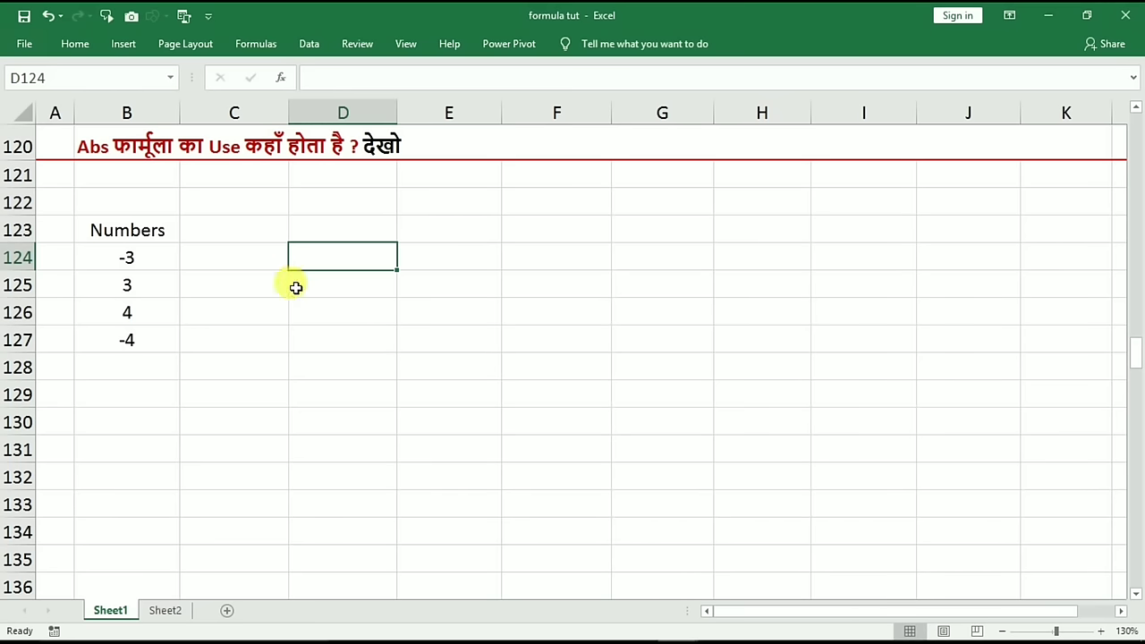
type("=ab")
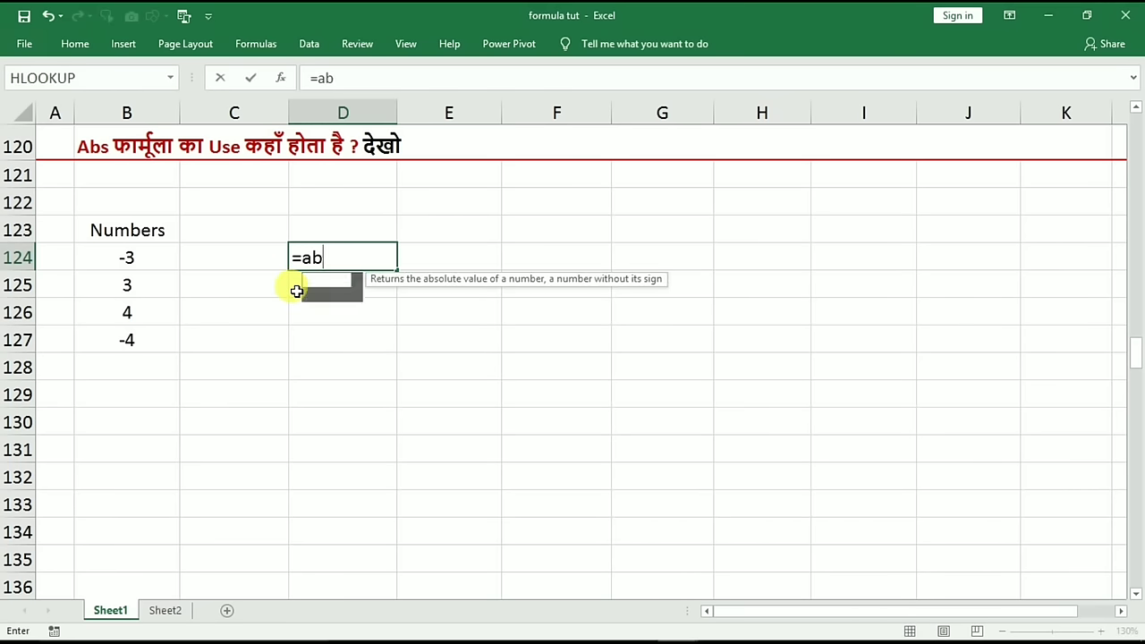
type("s(")
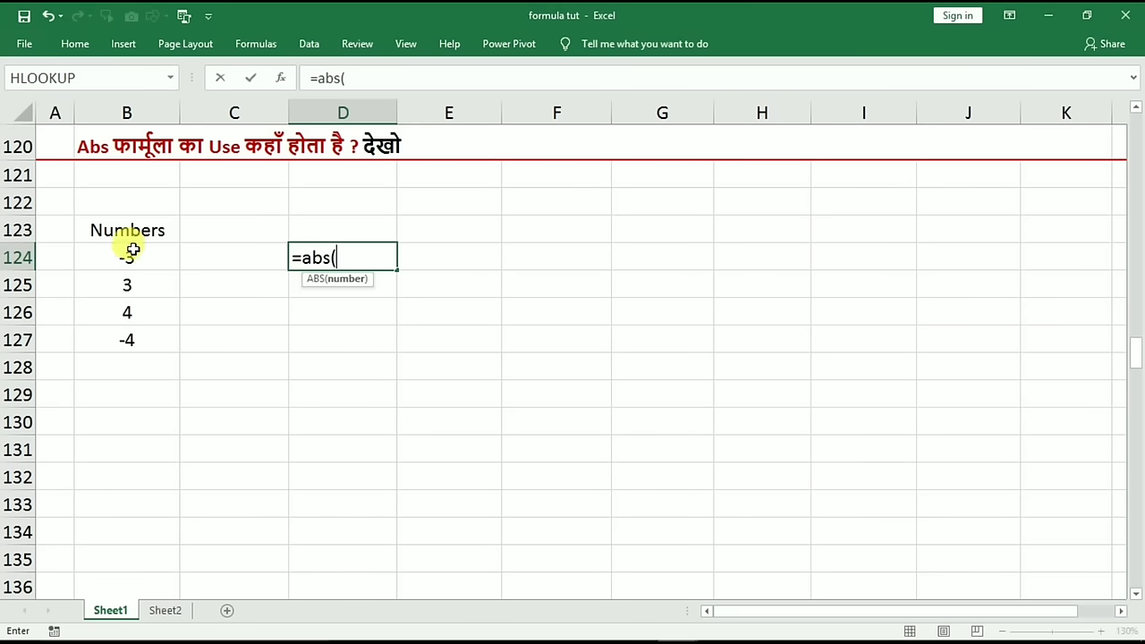
left_click(128, 248)
key("Return")
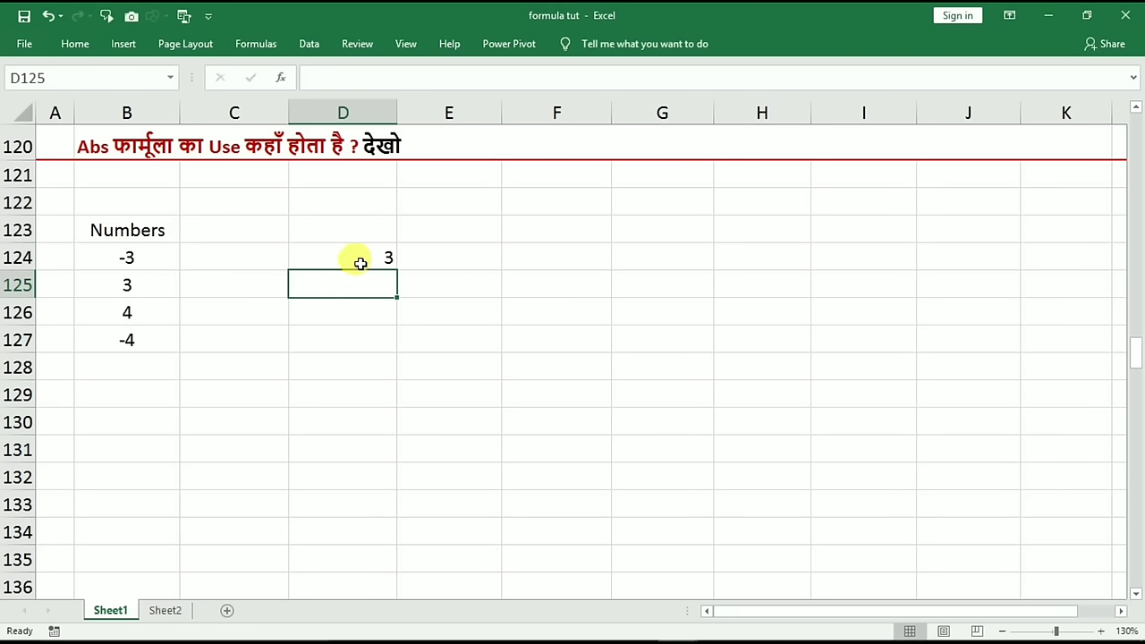
left_click(358, 259)
left_click_drag(396, 269, 397, 358)
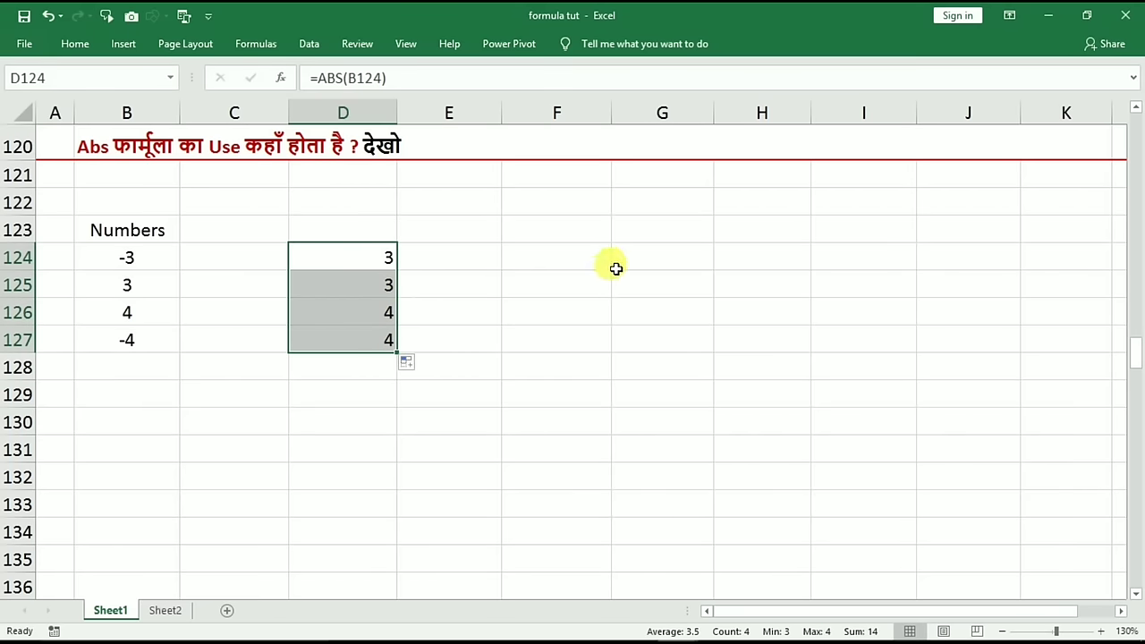
Compare the Numbers values B124:B127 with their ABS results, confirming D125 references B125
left_click(136, 258)
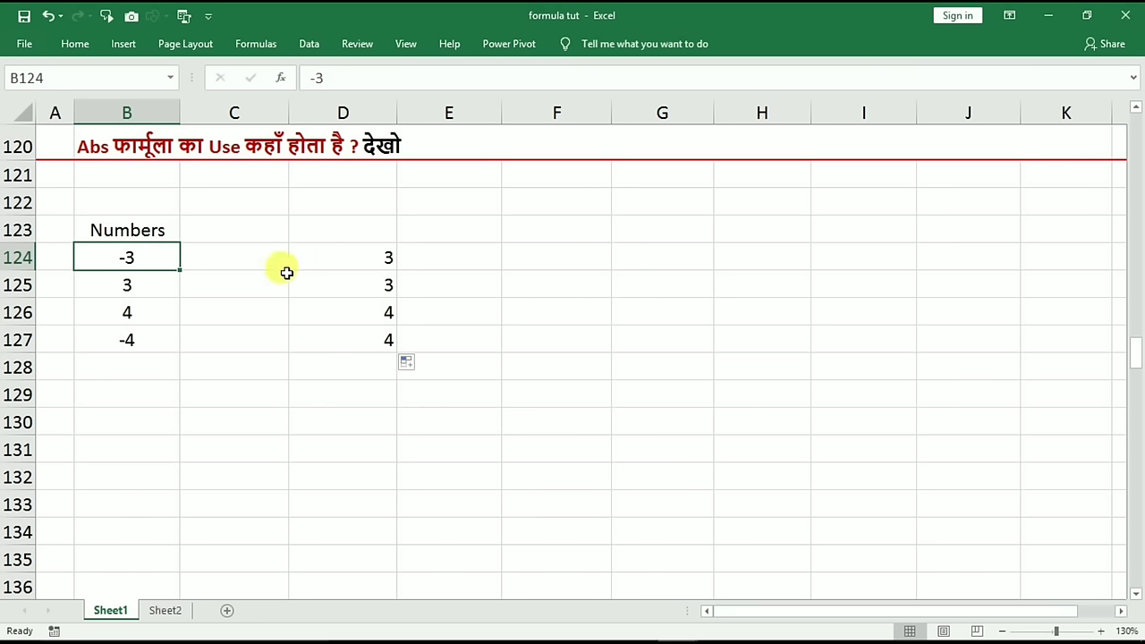
left_click(134, 284)
left_click(347, 286)
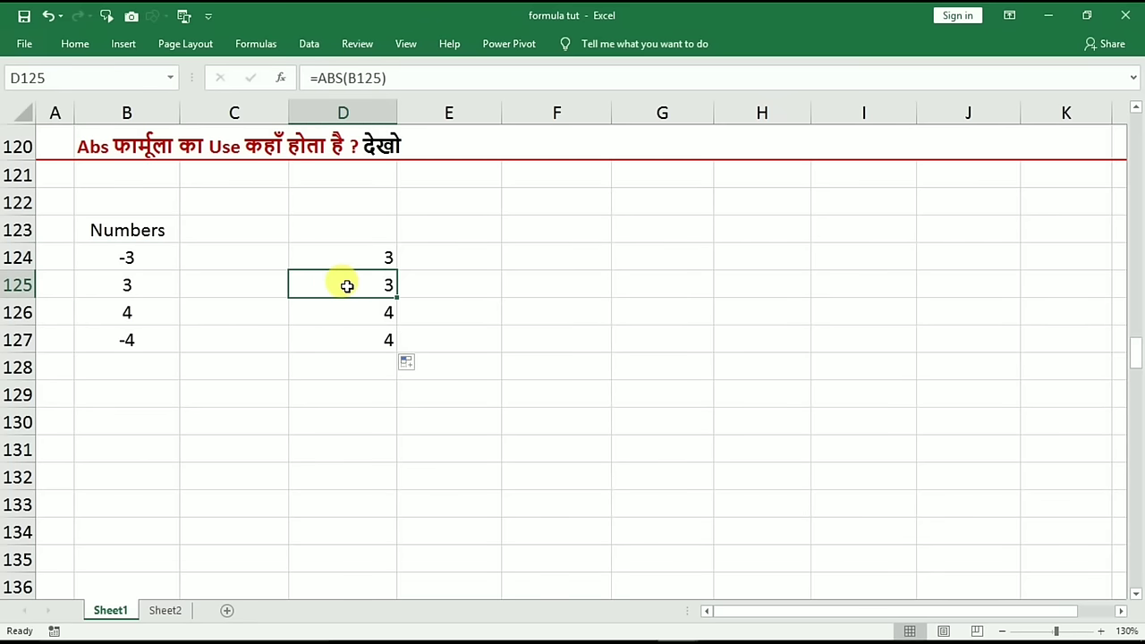
left_click(147, 258)
left_click_drag(148, 257, 128, 338)
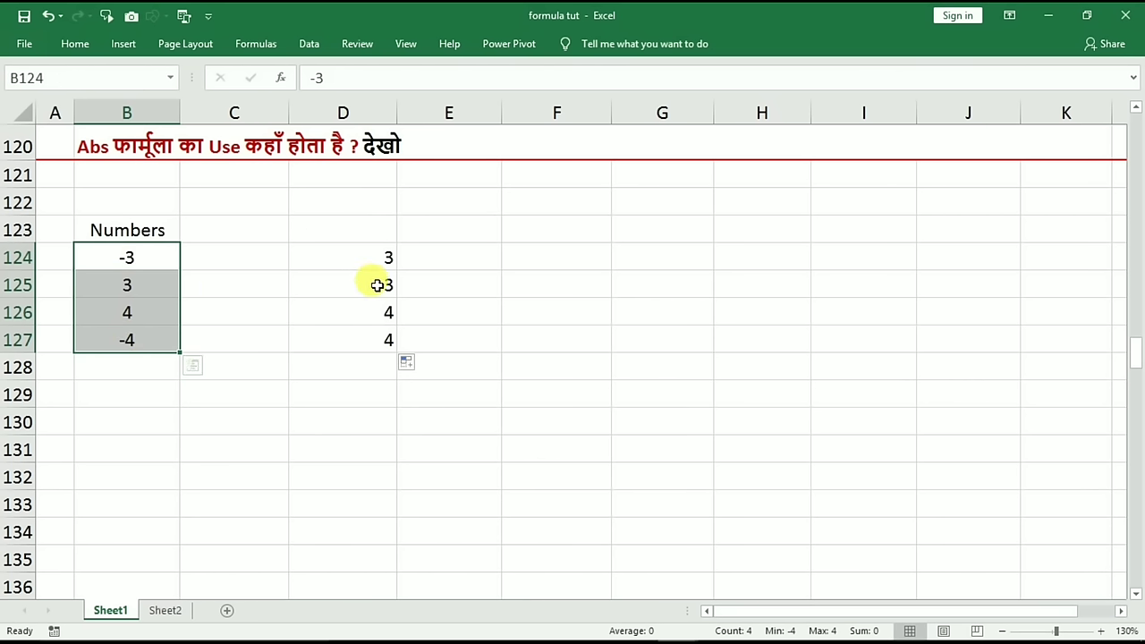
left_click(500, 295)
left_click(504, 303)
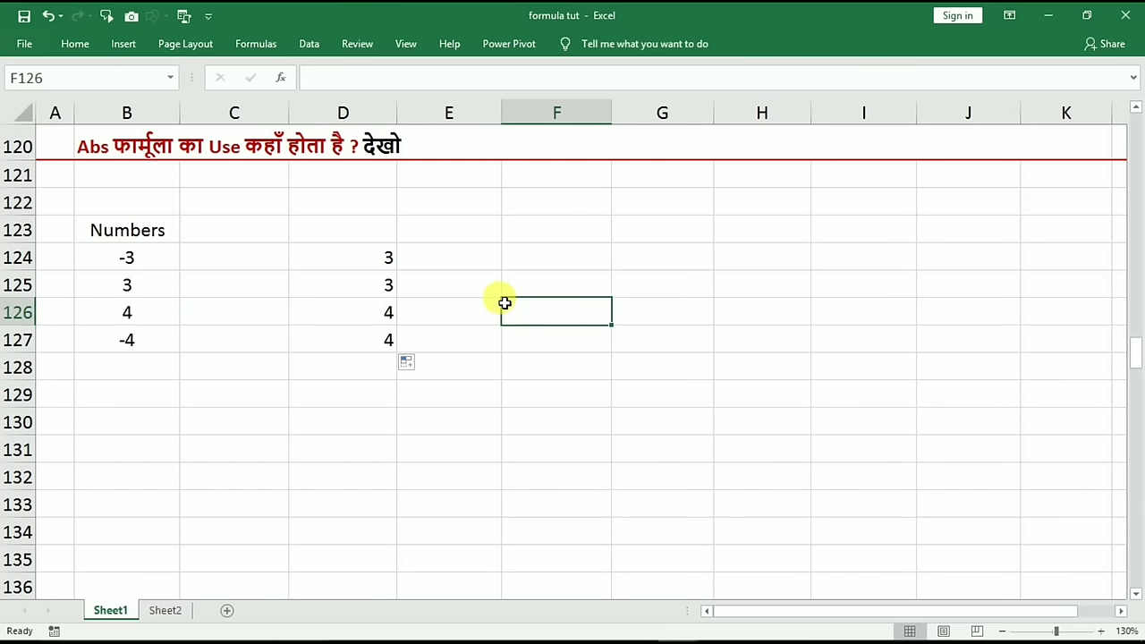
key("Page_Down")
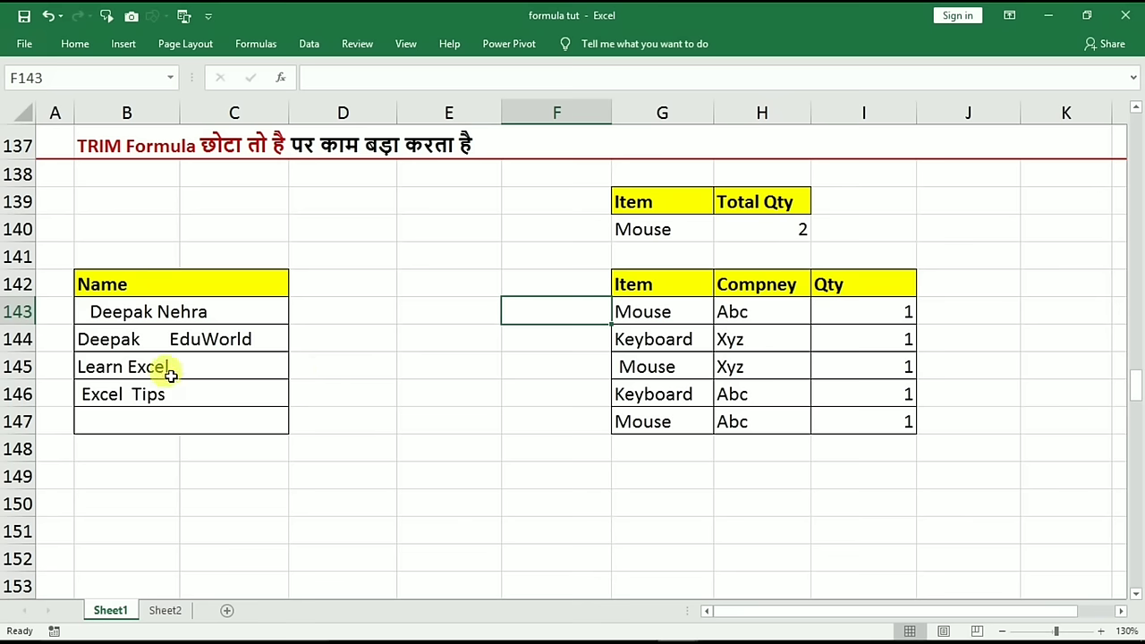
double_click(121, 312)
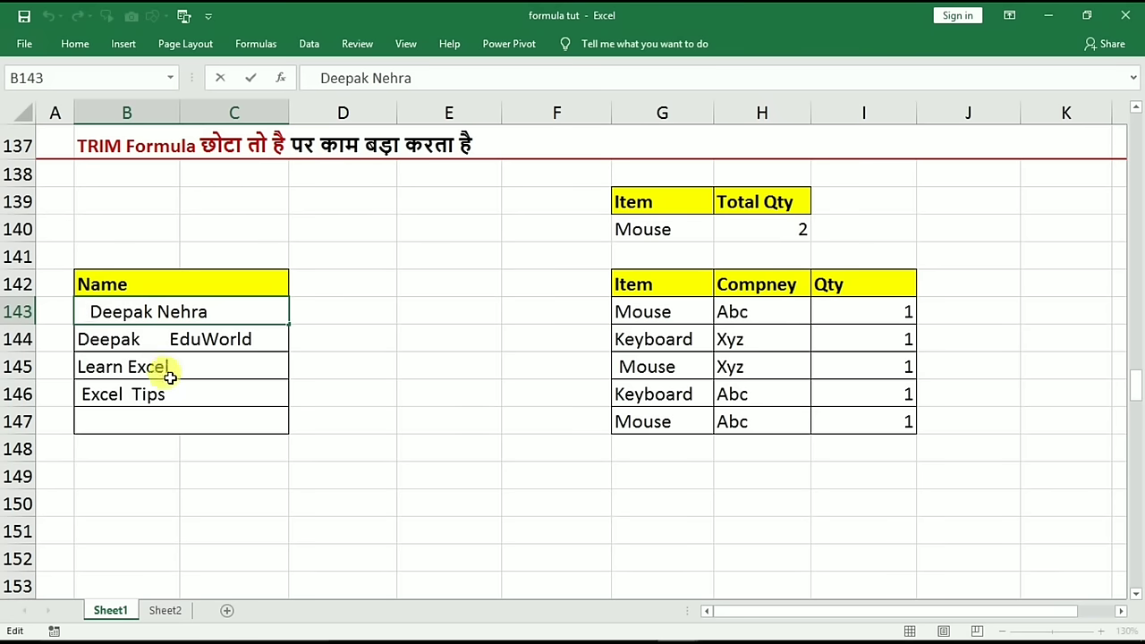
key("Return")
key("Return")
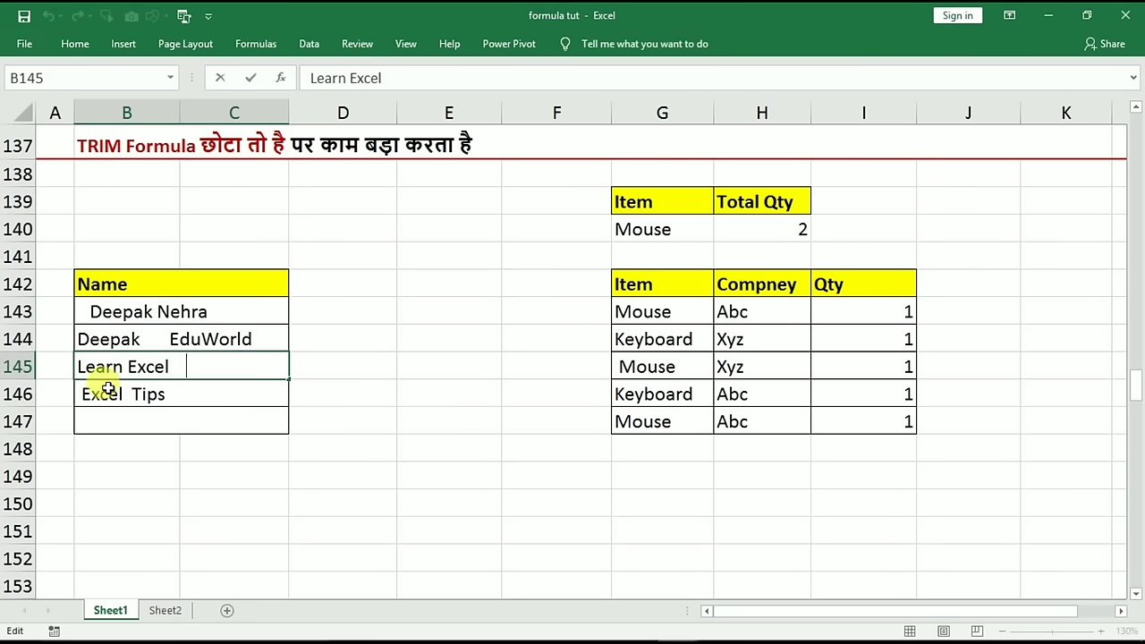
left_click(175, 395)
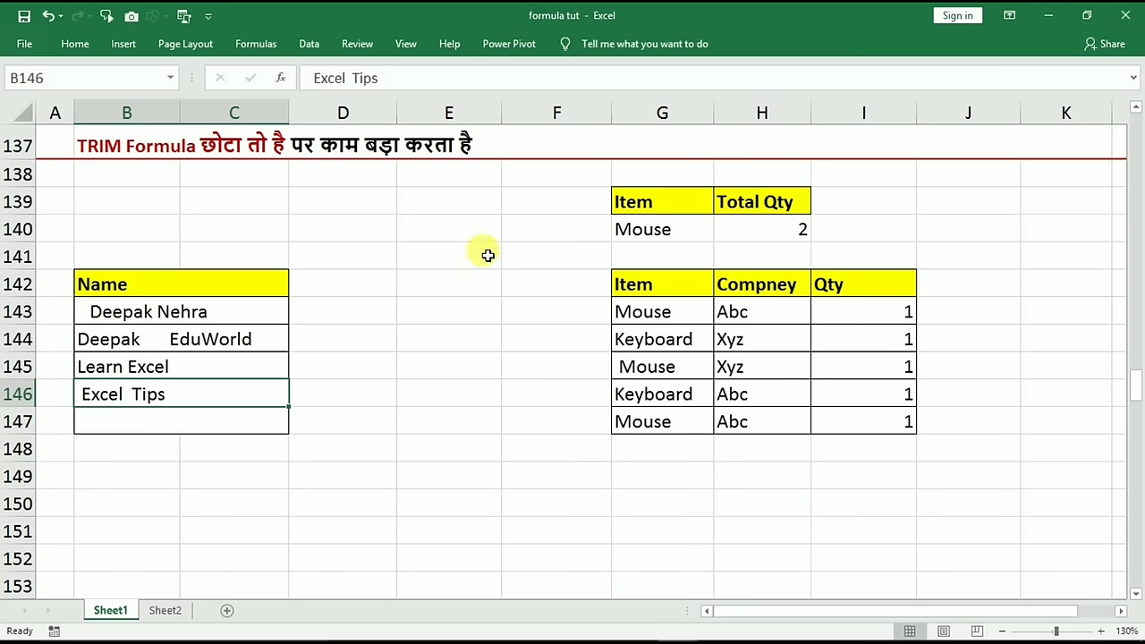
double_click(748, 229)
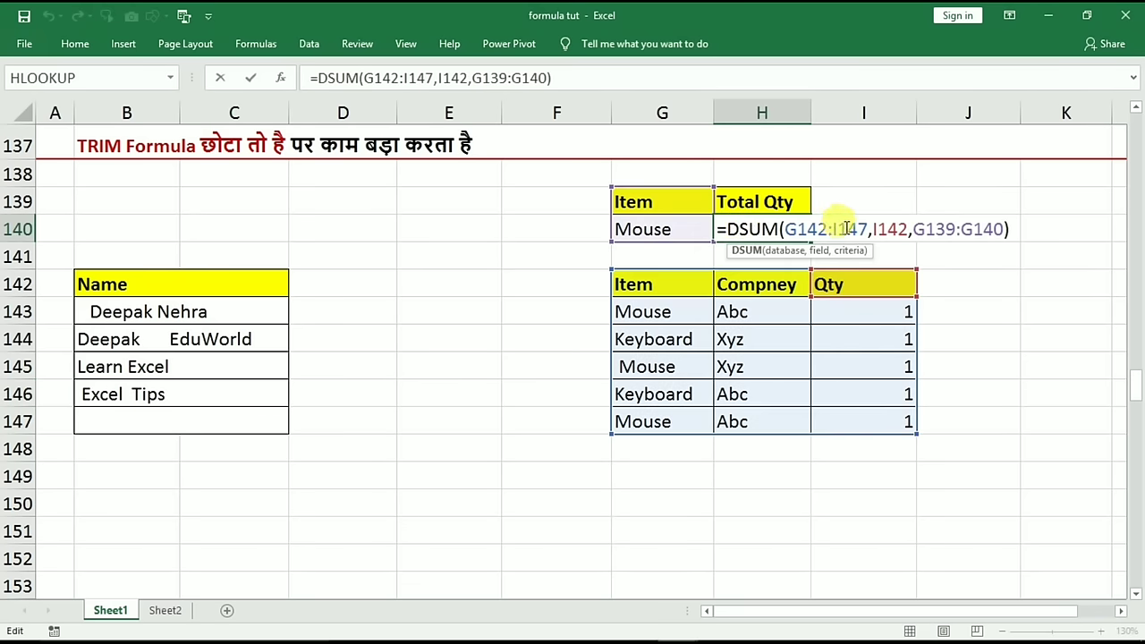
key("Return")
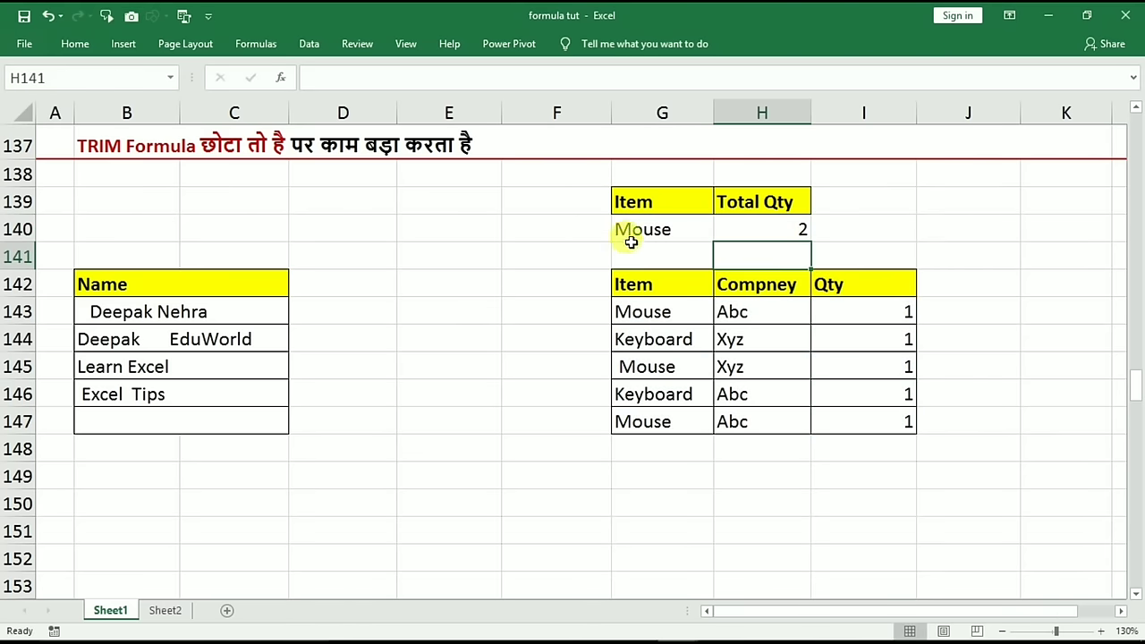
left_click(634, 228)
left_click_drag(646, 315, 651, 324)
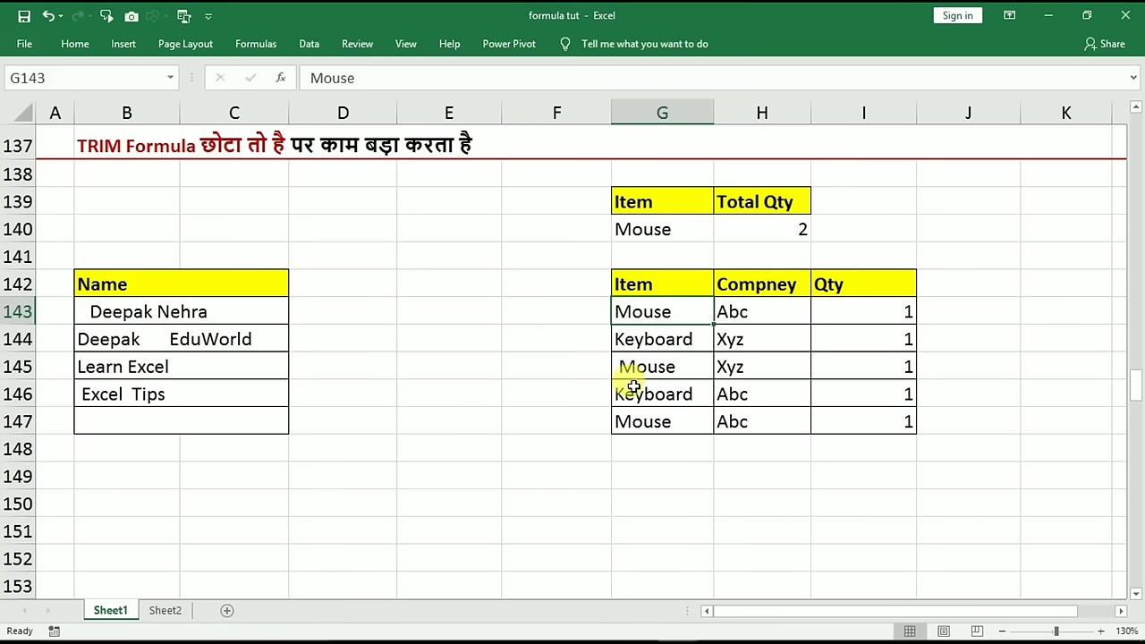
left_click(632, 368)
left_click(834, 312)
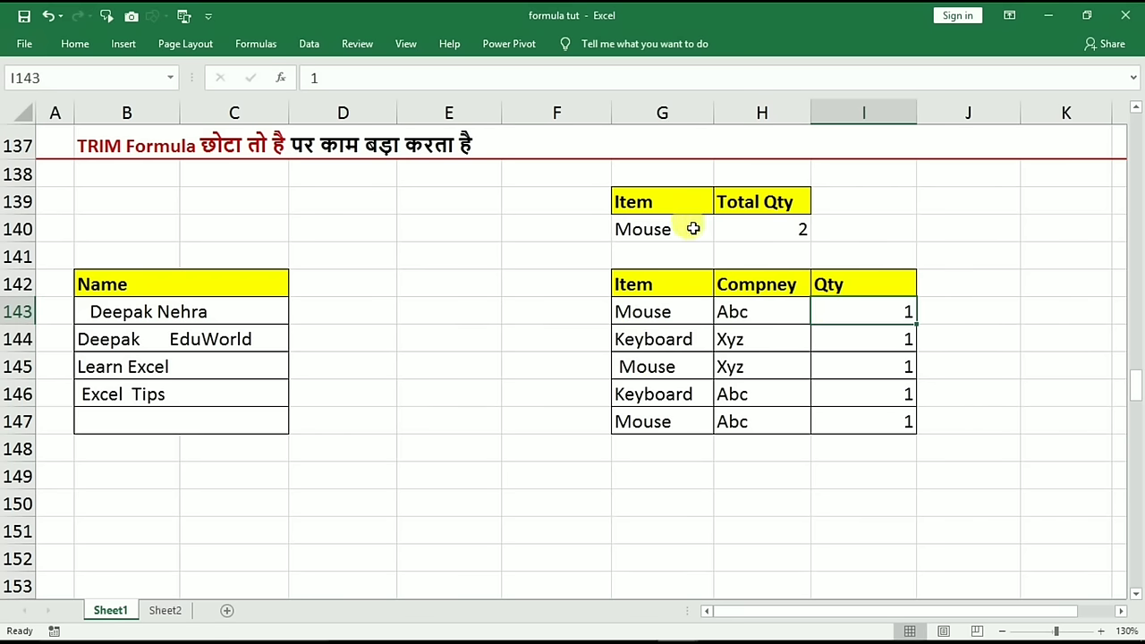
left_click(665, 230)
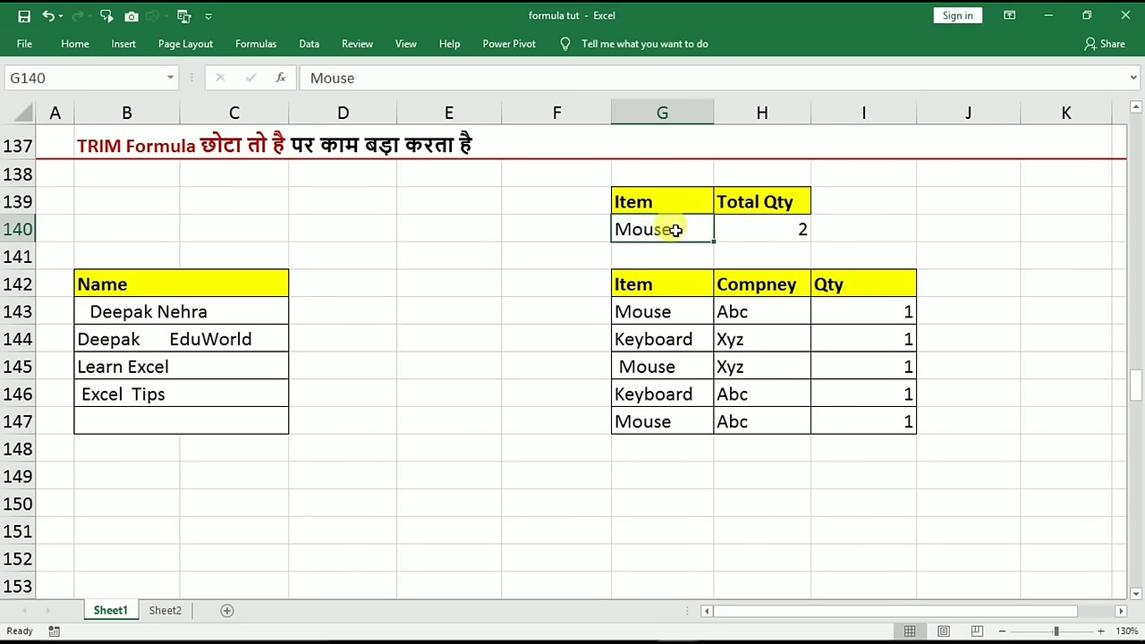
left_click(762, 230)
left_click_drag(660, 310, 853, 322)
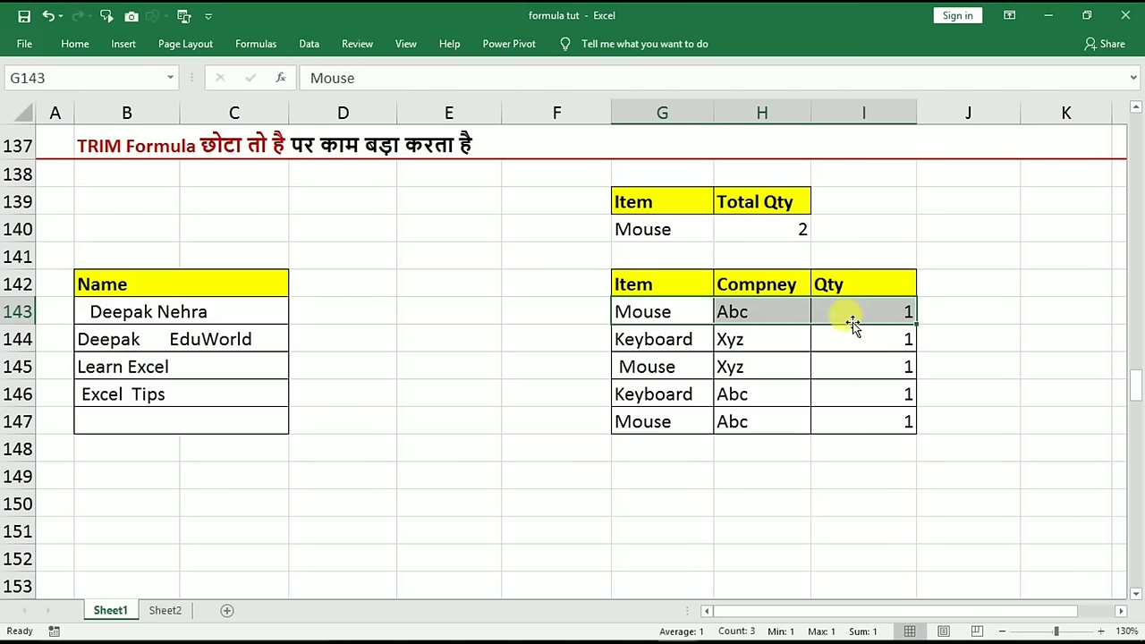
left_click(656, 367, "ctrl")
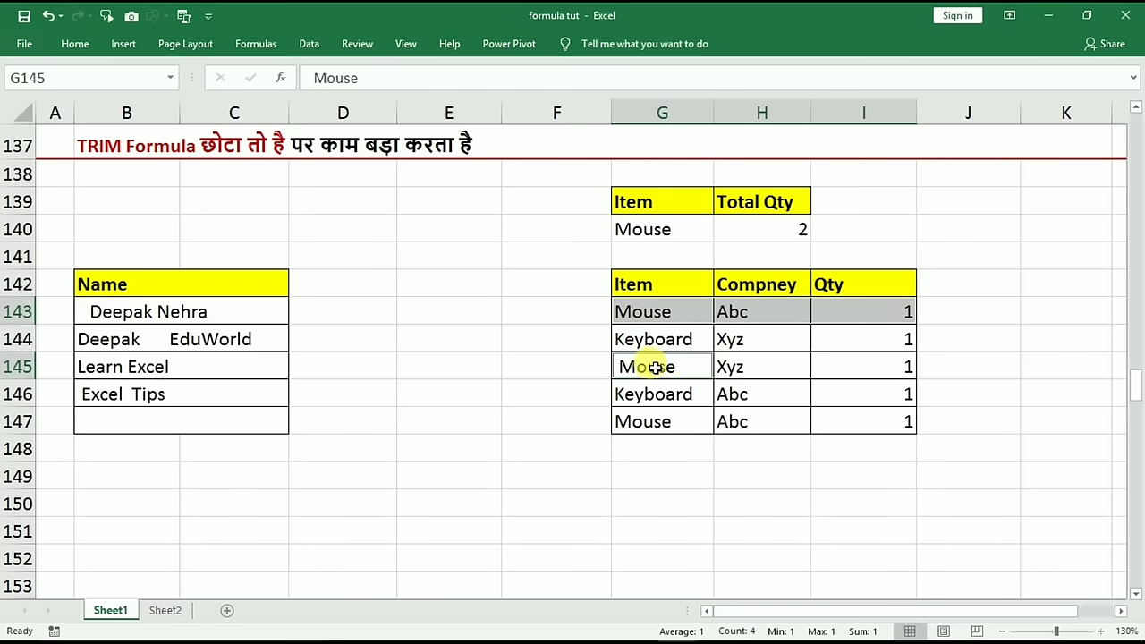
left_click_drag(656, 367, 831, 358)
left_click_drag(659, 421, 863, 420)
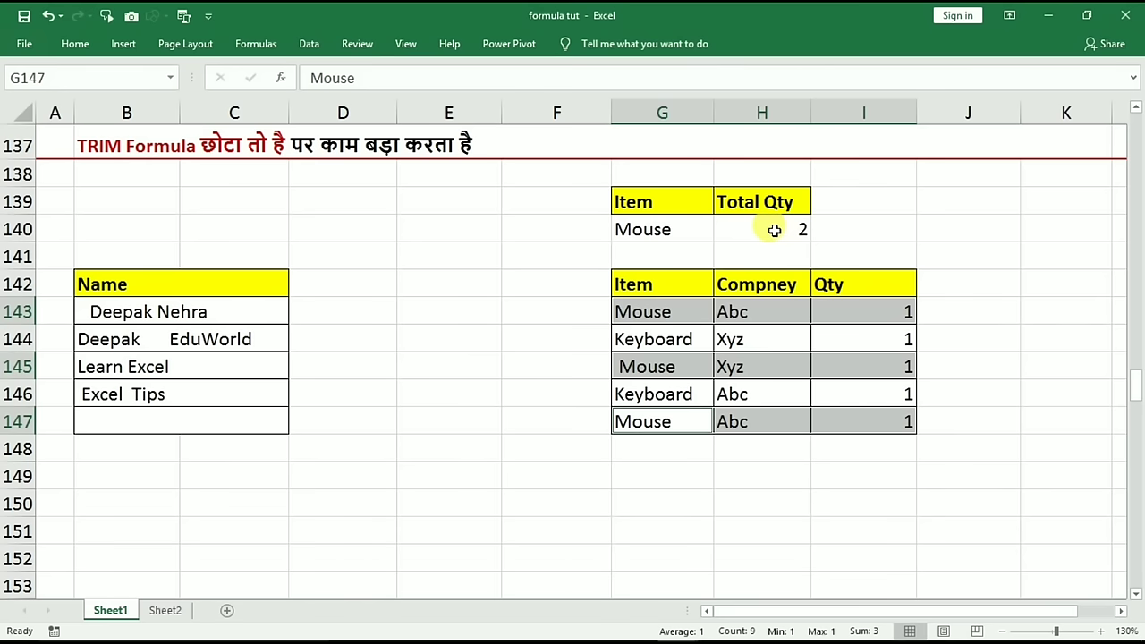
left_click(644, 367)
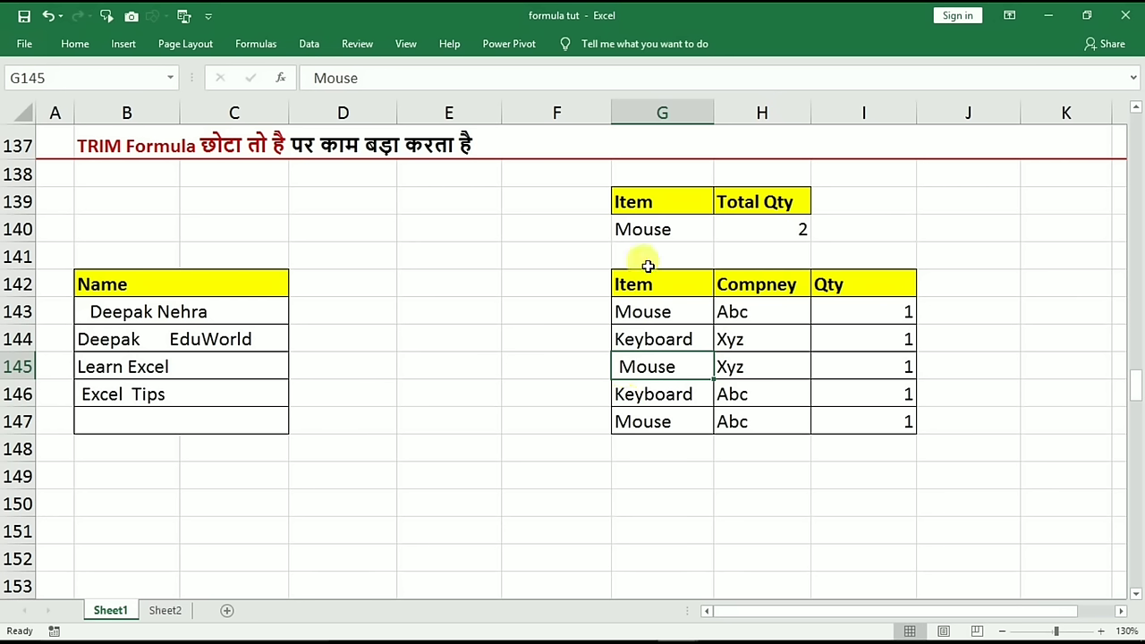
left_click(646, 232)
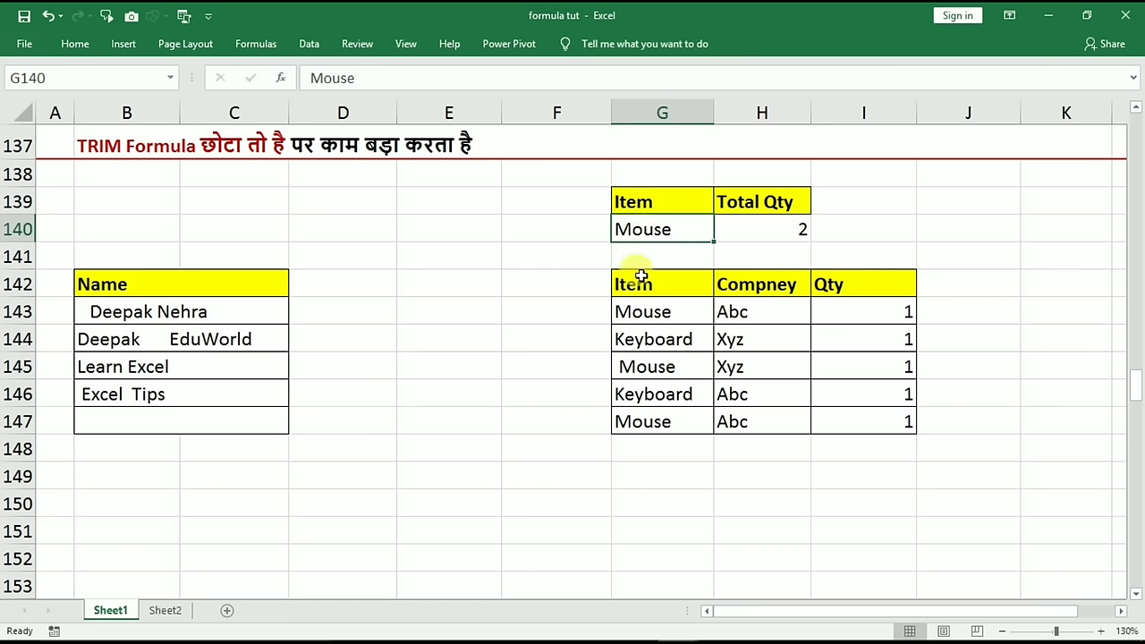
left_click(650, 369)
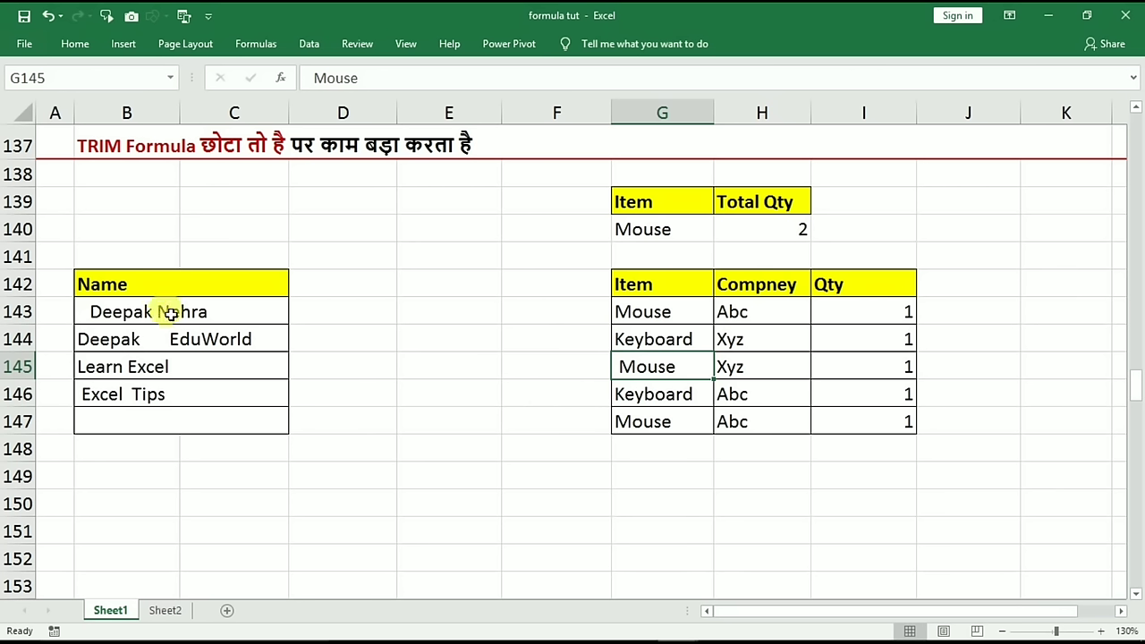
left_click_drag(654, 312, 656, 419)
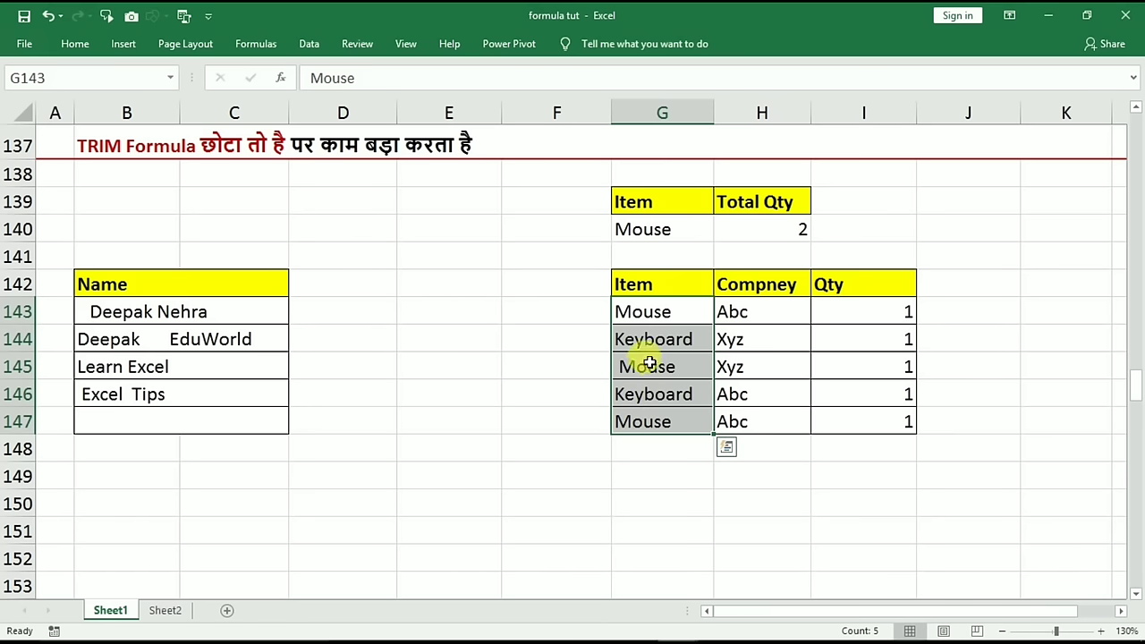
left_click(320, 314)
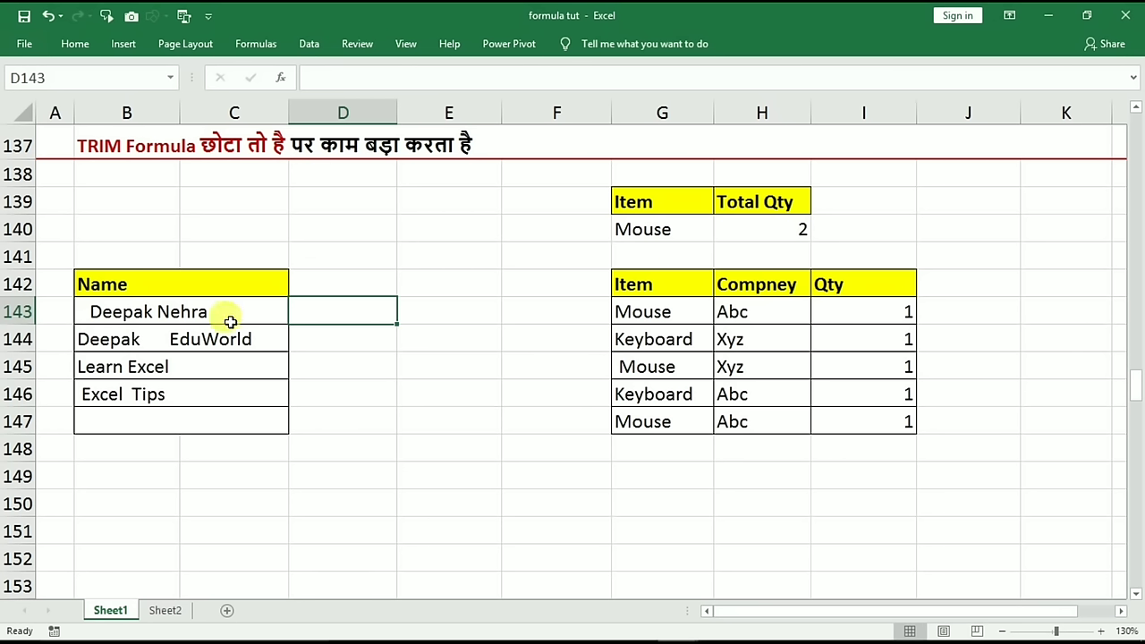
Enter =TRIM(B143) in D143, fill it through row 148, and check the Learn Excel result
type("=")
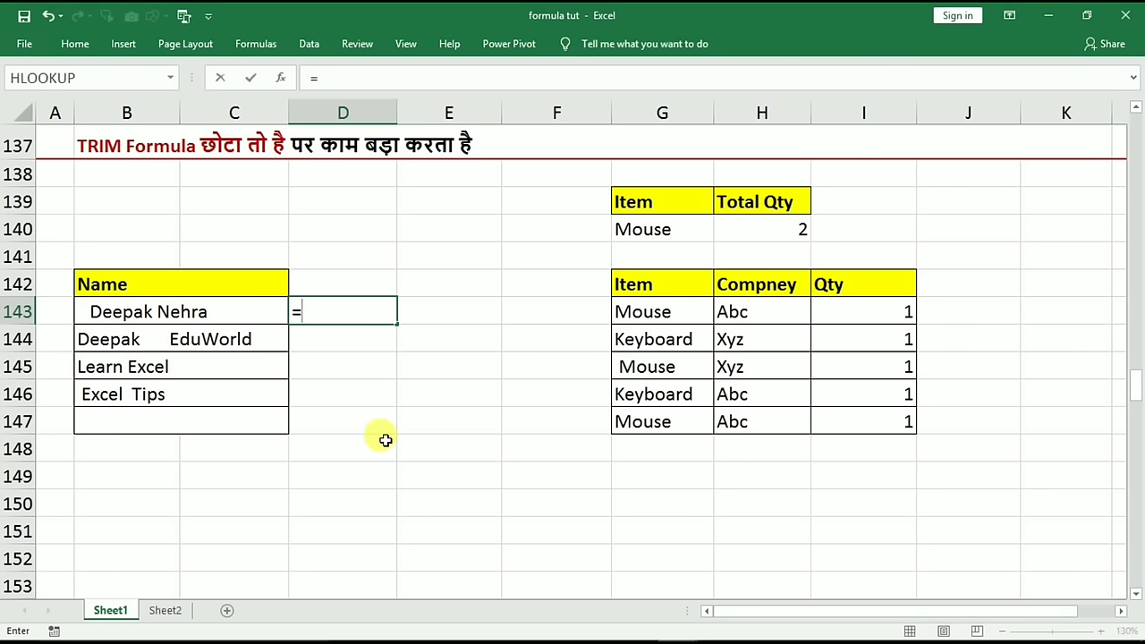
type("trim(")
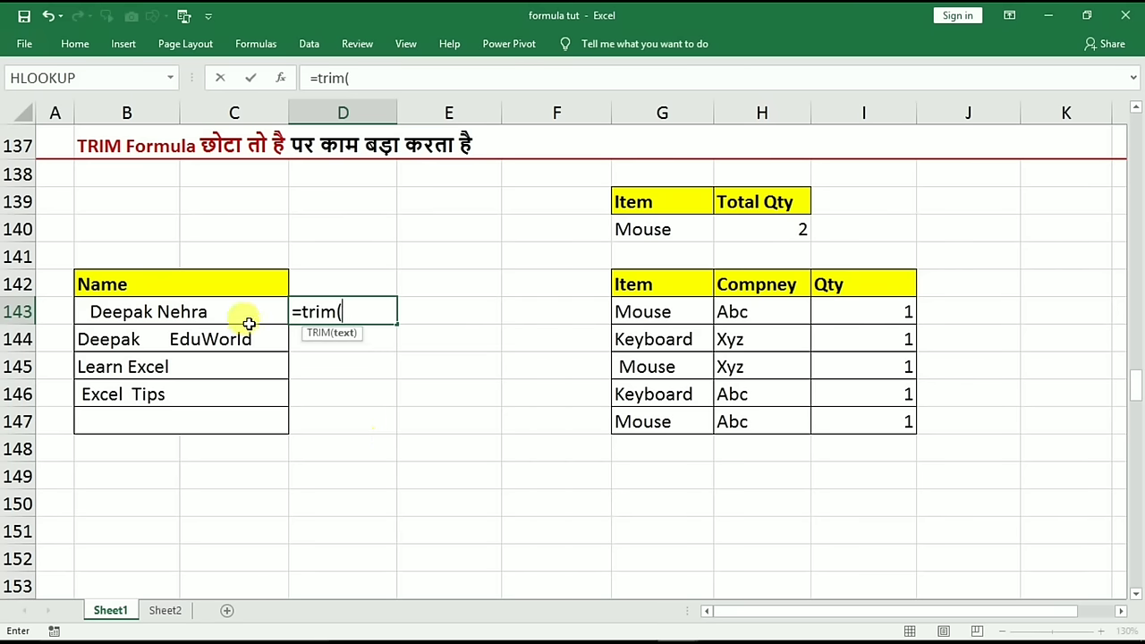
left_click(246, 318)
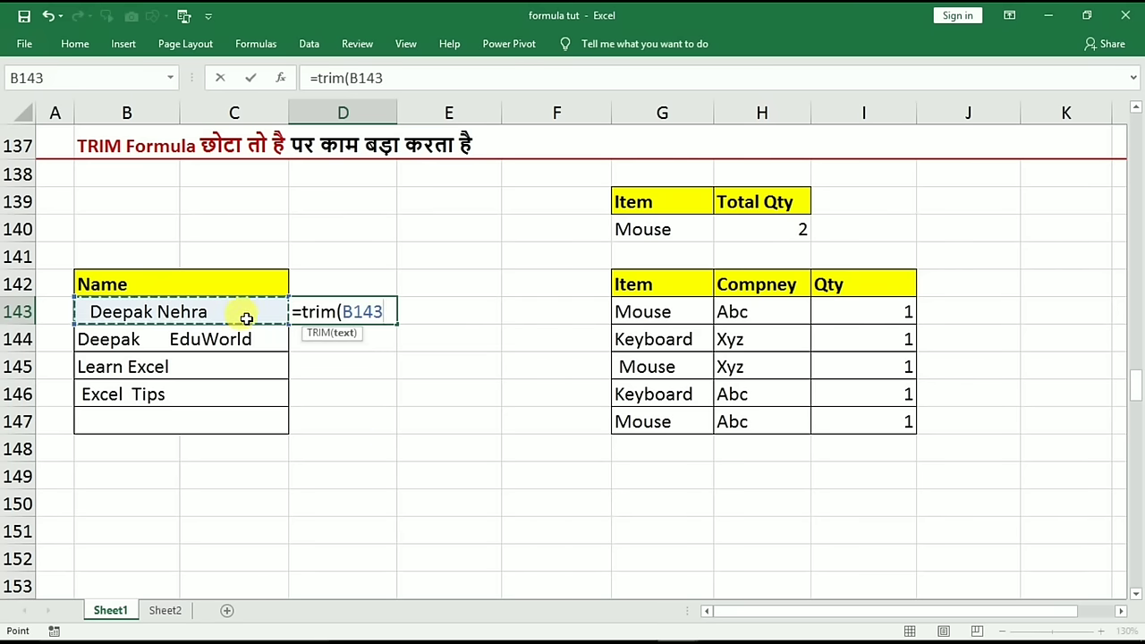
key("Return")
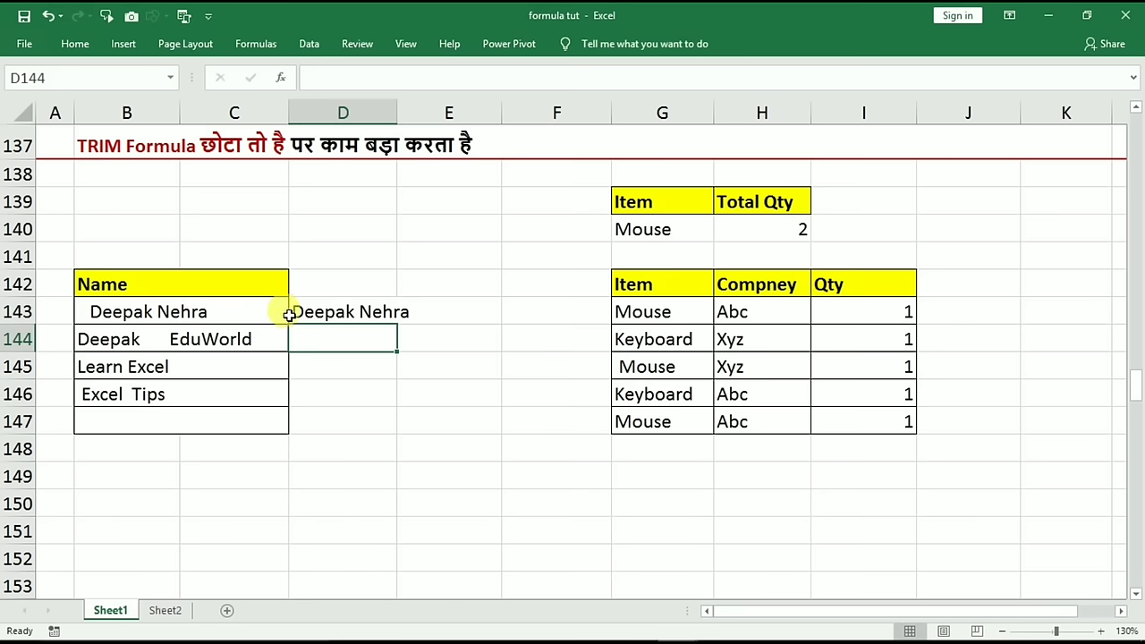
left_click(294, 318)
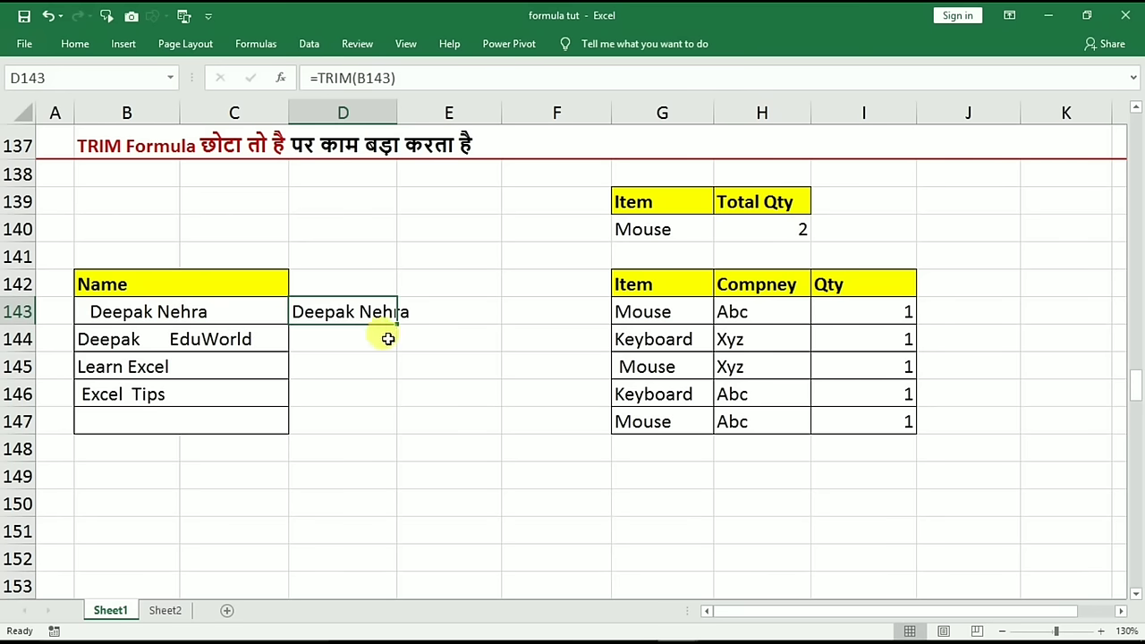
left_click_drag(399, 328, 378, 452)
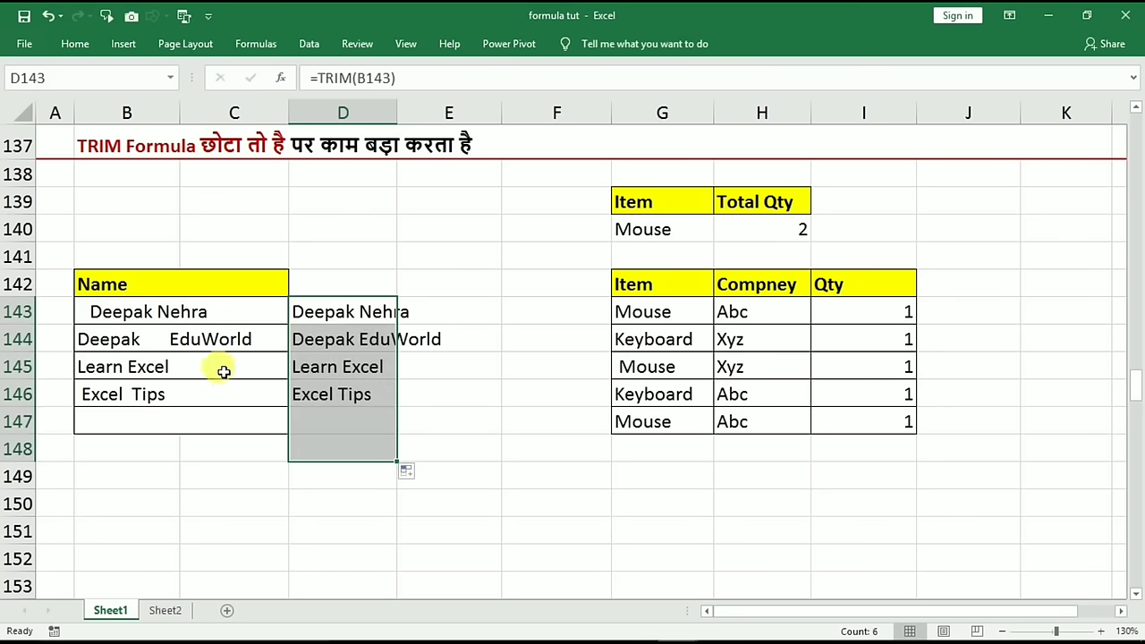
left_click(145, 340)
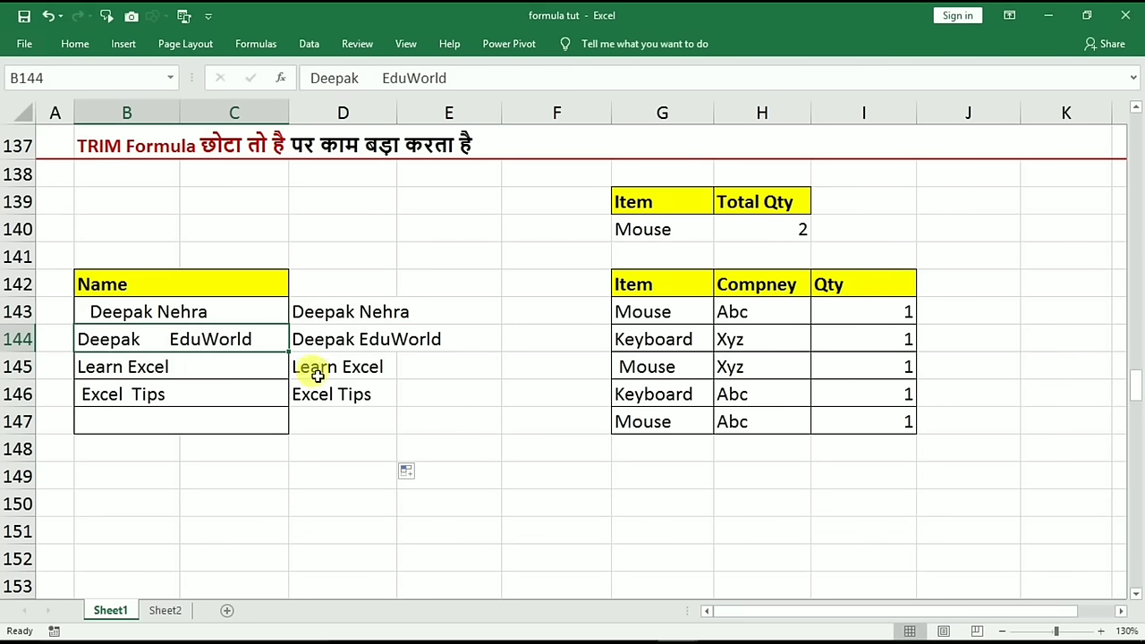
left_click(175, 365)
left_click(301, 366)
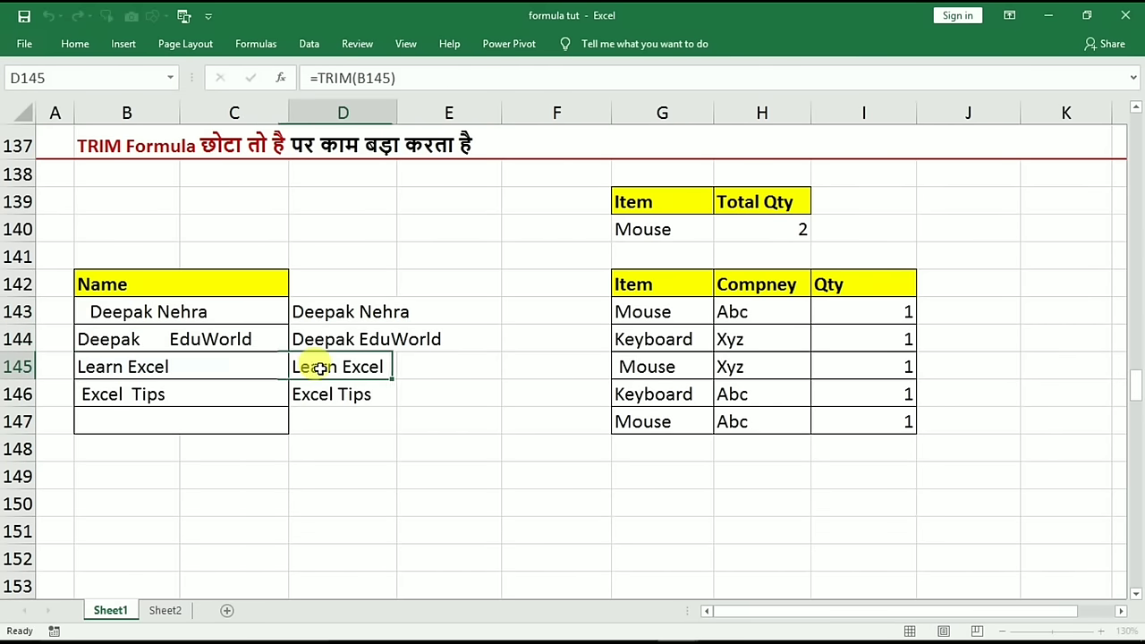
double_click(324, 367)
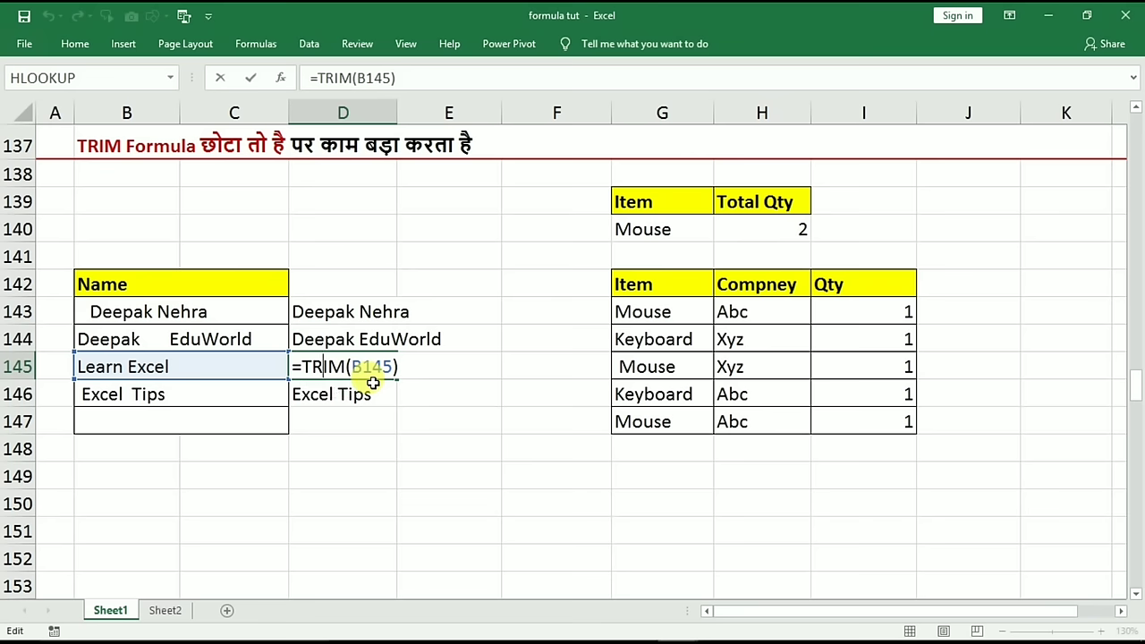
key("Return")
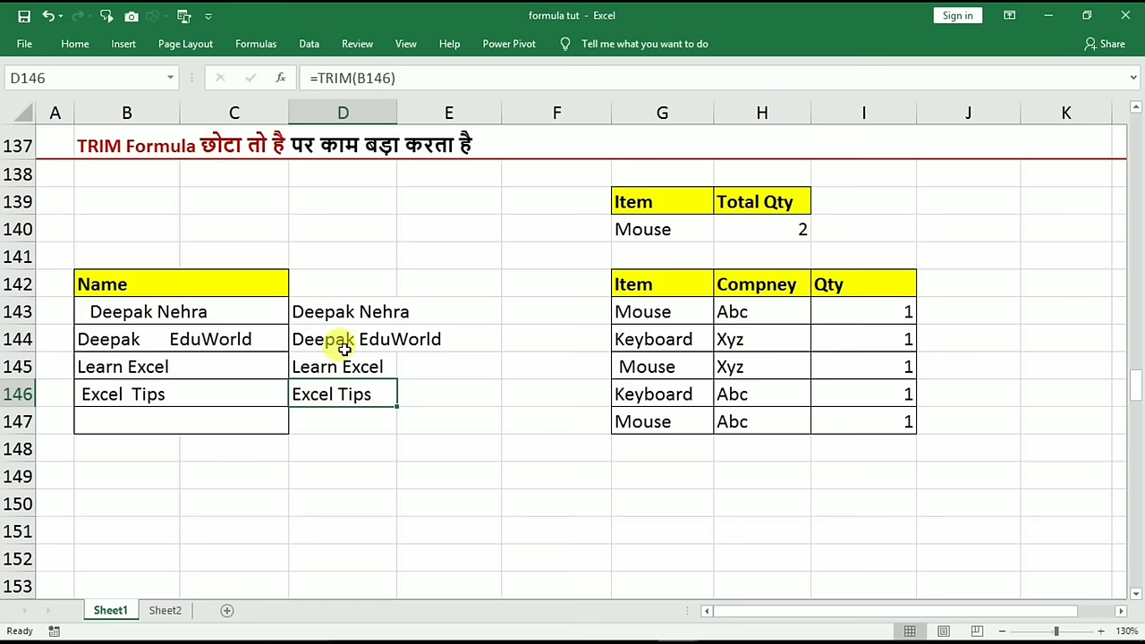
Enter =TRIM(G143) in F143, fill it to F147, and copy F143:F147
left_click(555, 312)
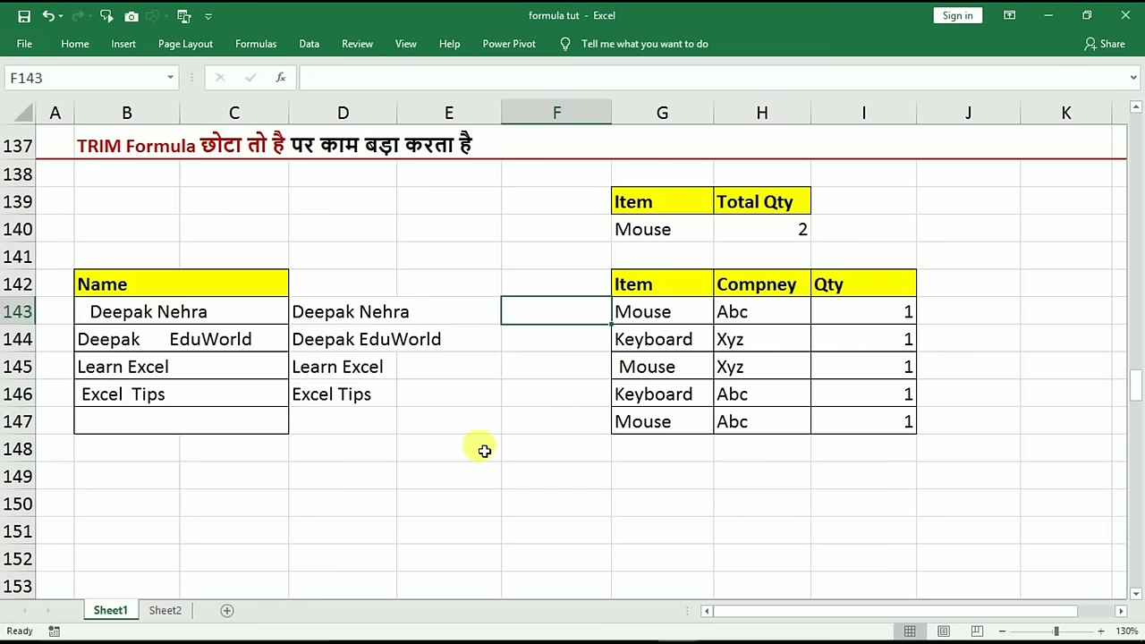
type("=tri")
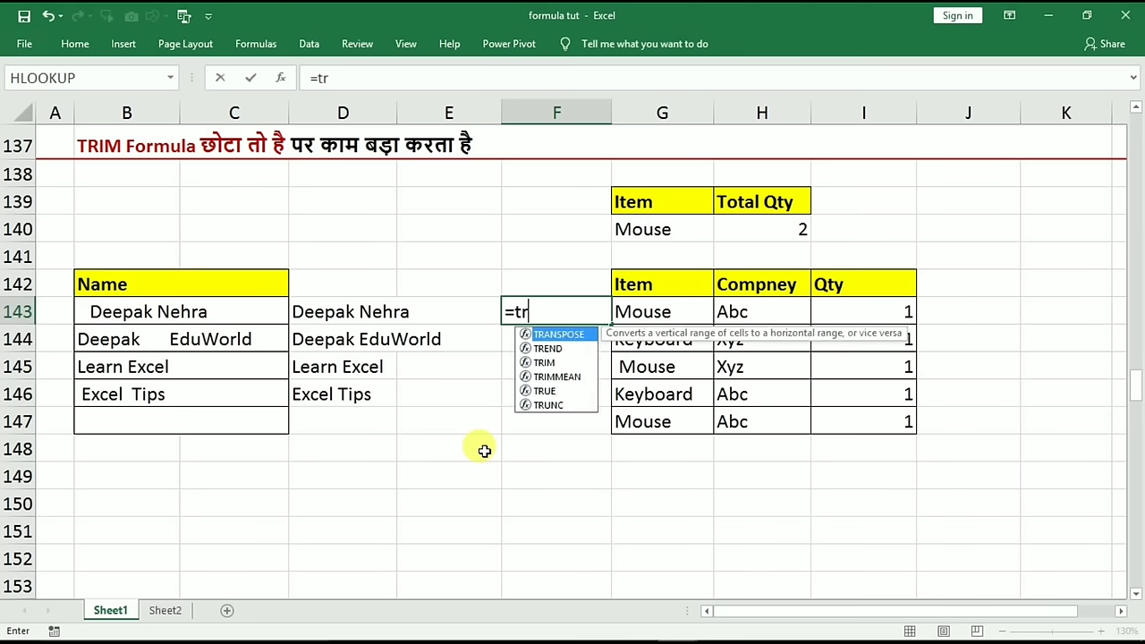
type("m(")
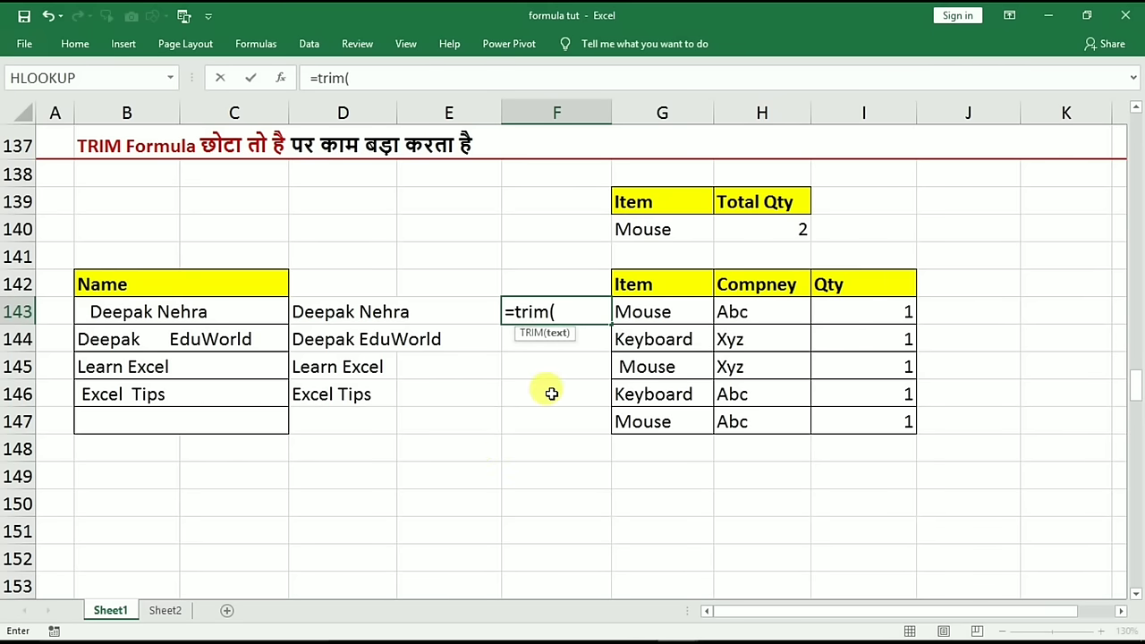
left_click(649, 312)
key("Return")
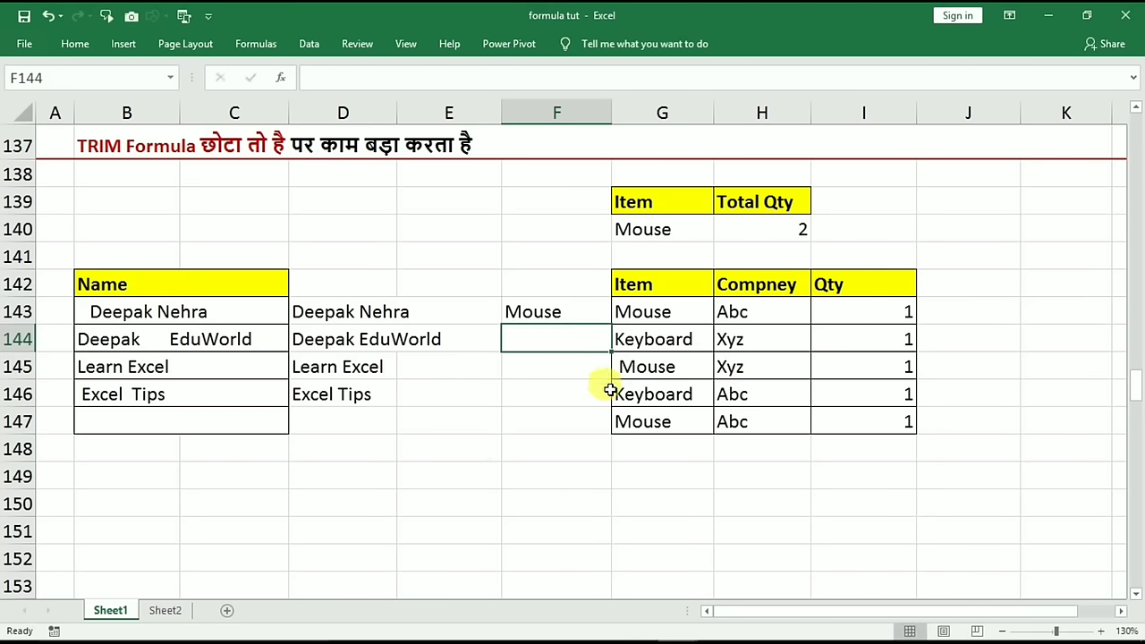
left_click(560, 314)
left_click_drag(610, 326, 582, 427)
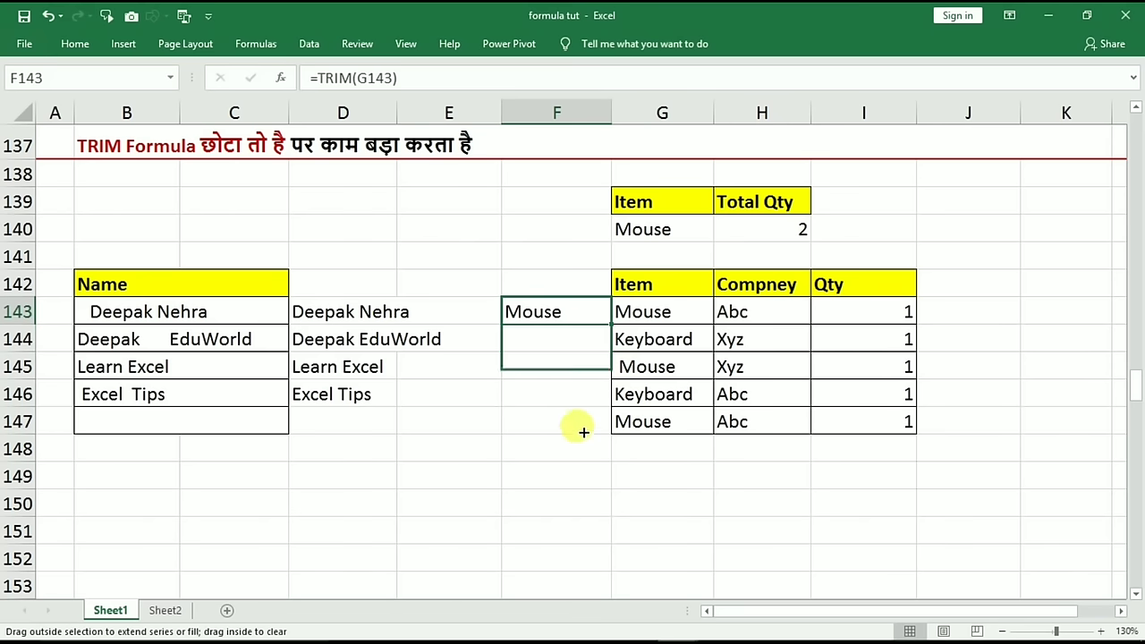
left_click(689, 497)
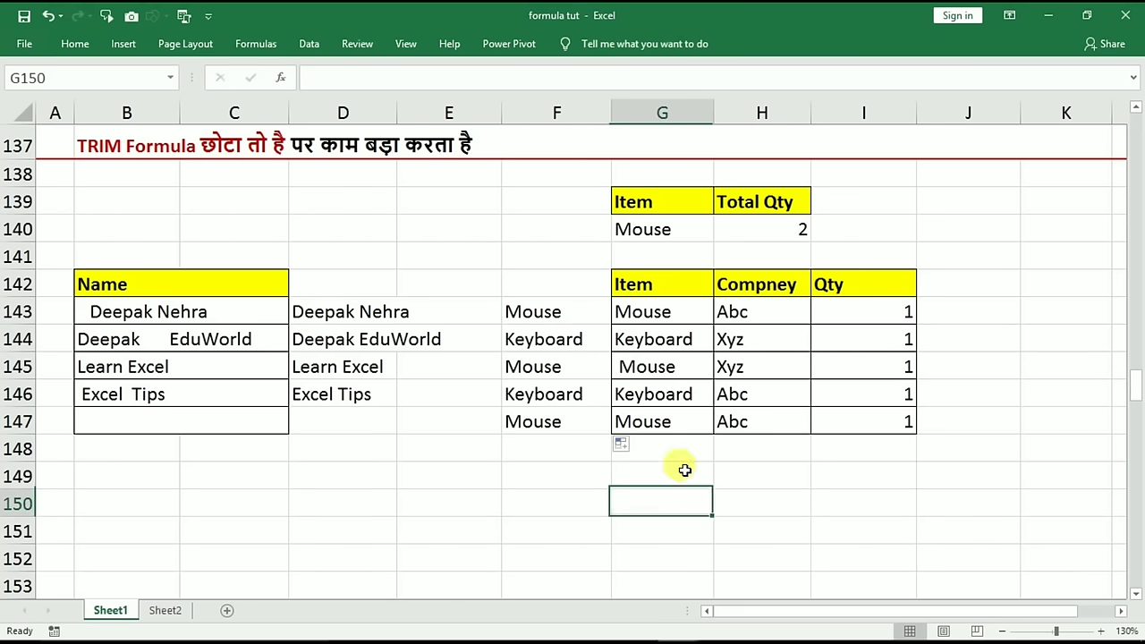
double_click(525, 340)
key("Return")
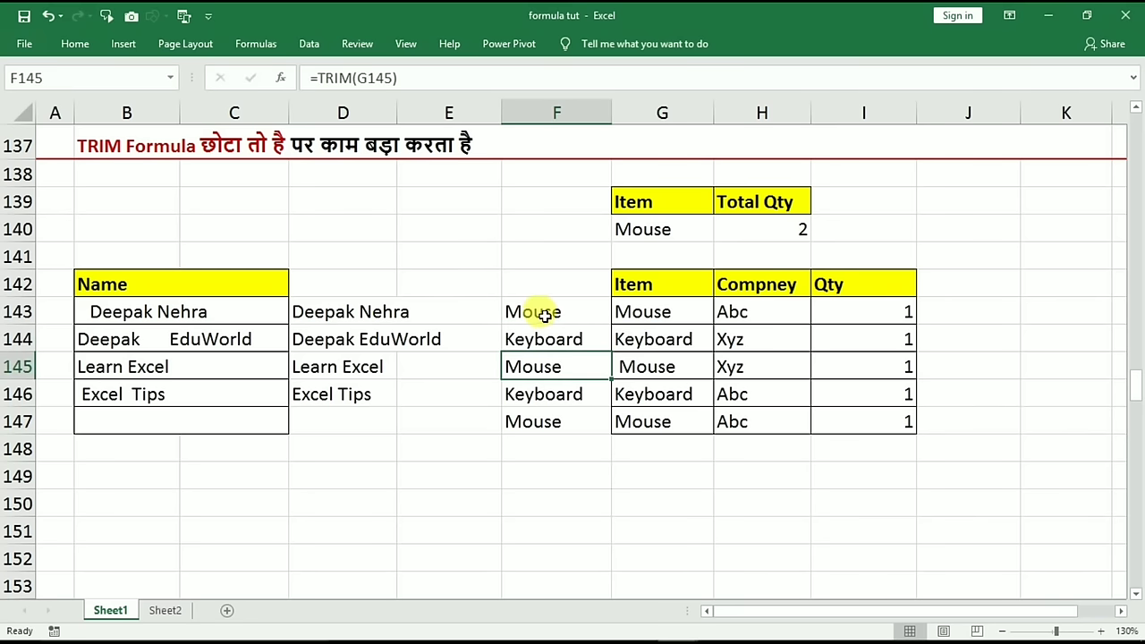
left_click_drag(542, 312, 544, 418)
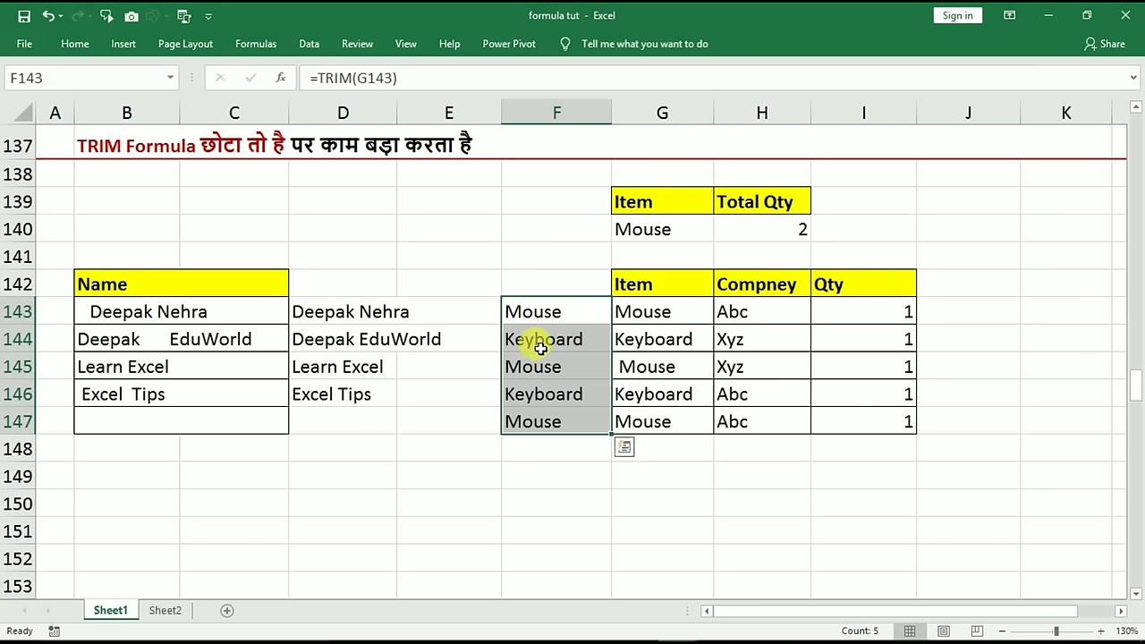
key("ctrl+c")
Paste the trimmed values only over the Item entries G143:G147
left_click_drag(629, 315, 651, 422)
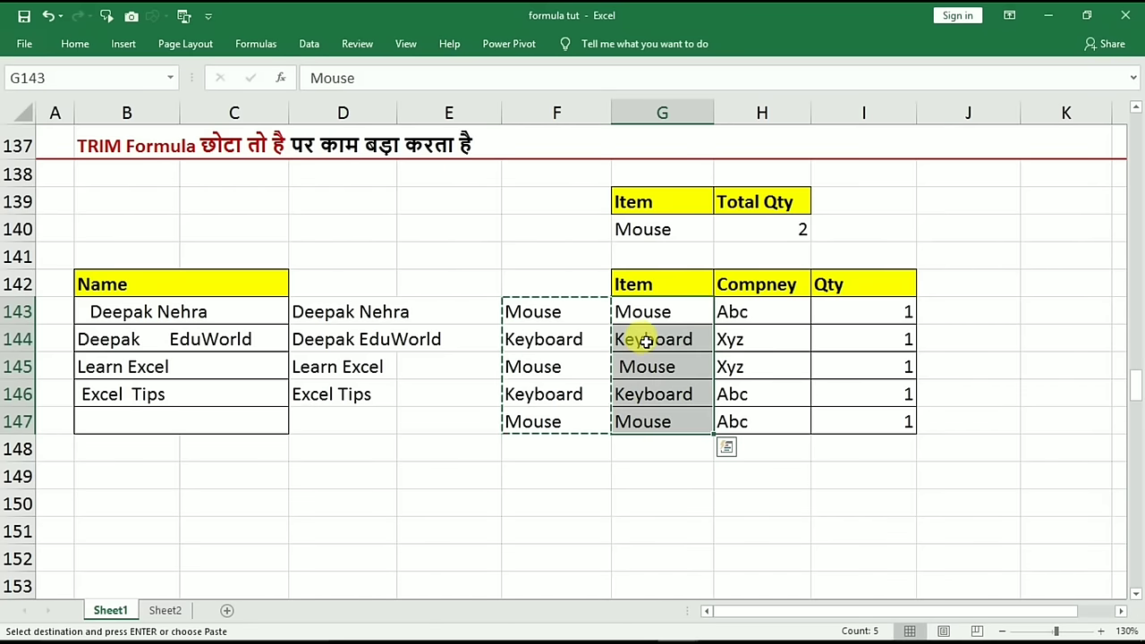
right_click(645, 341)
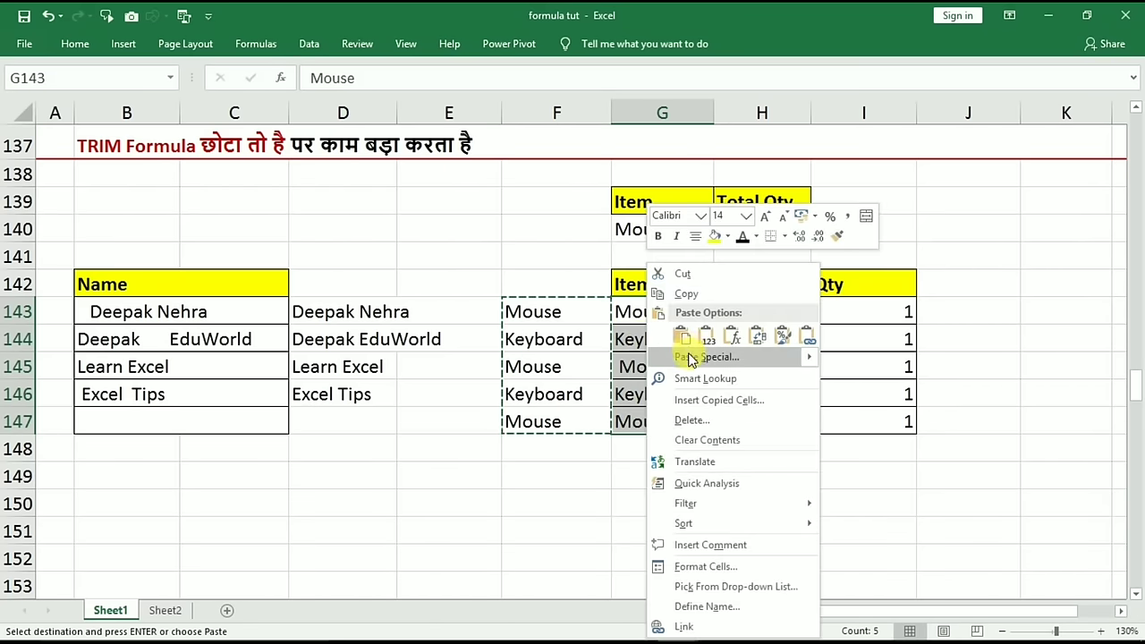
left_click(690, 358)
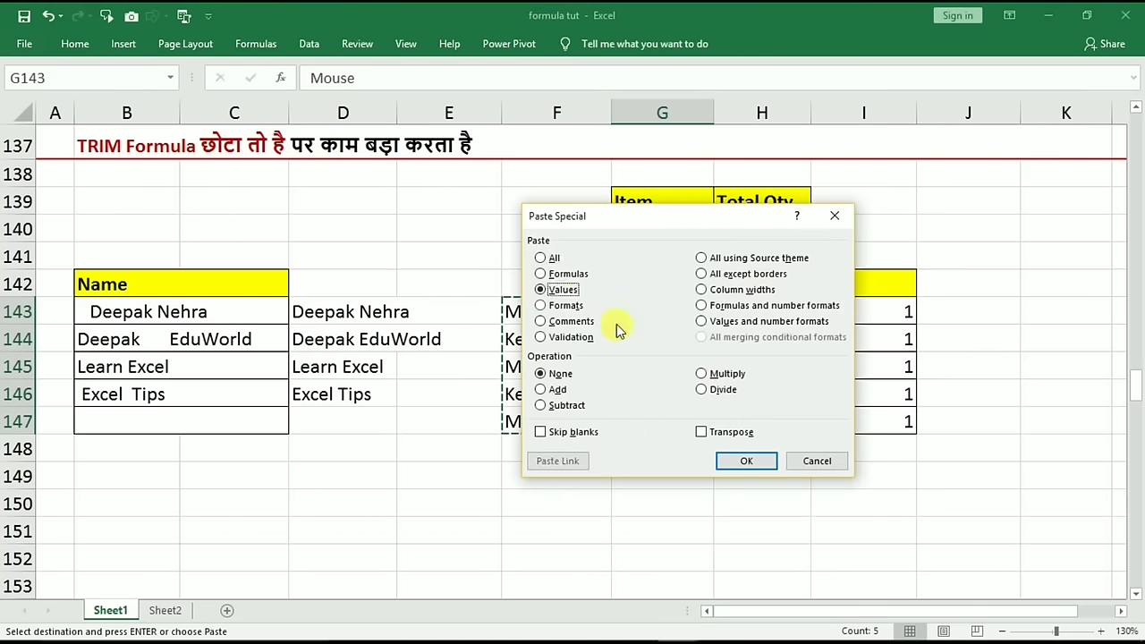
left_click(736, 461)
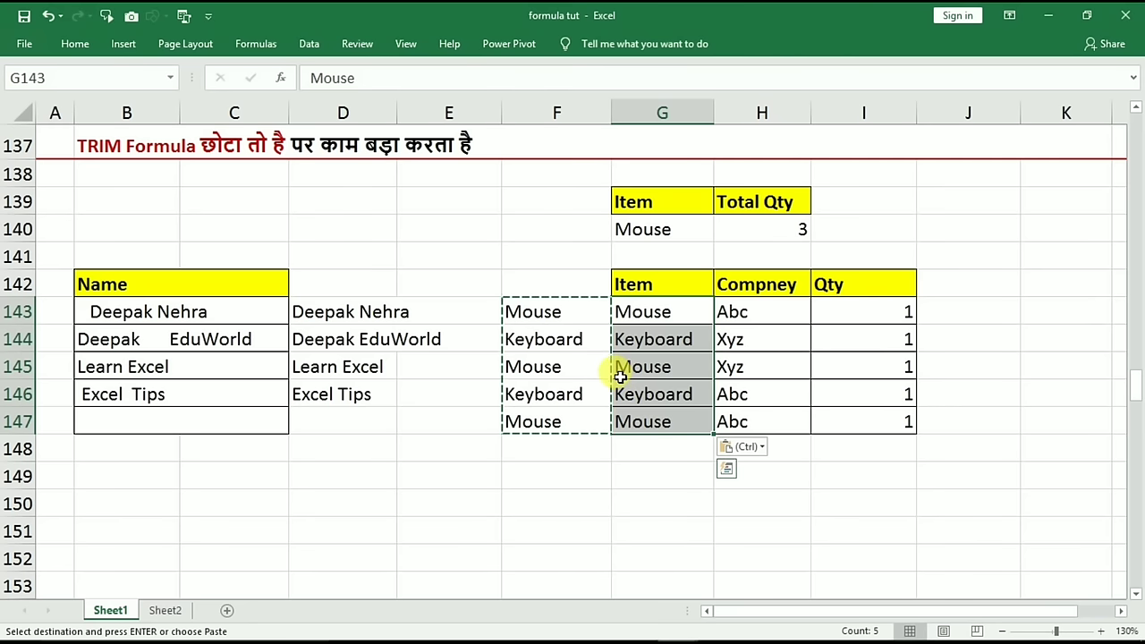
Delete the helper formulas in F143:F147 and confirm G145's Mouse entry has no spaces
left_click(544, 336)
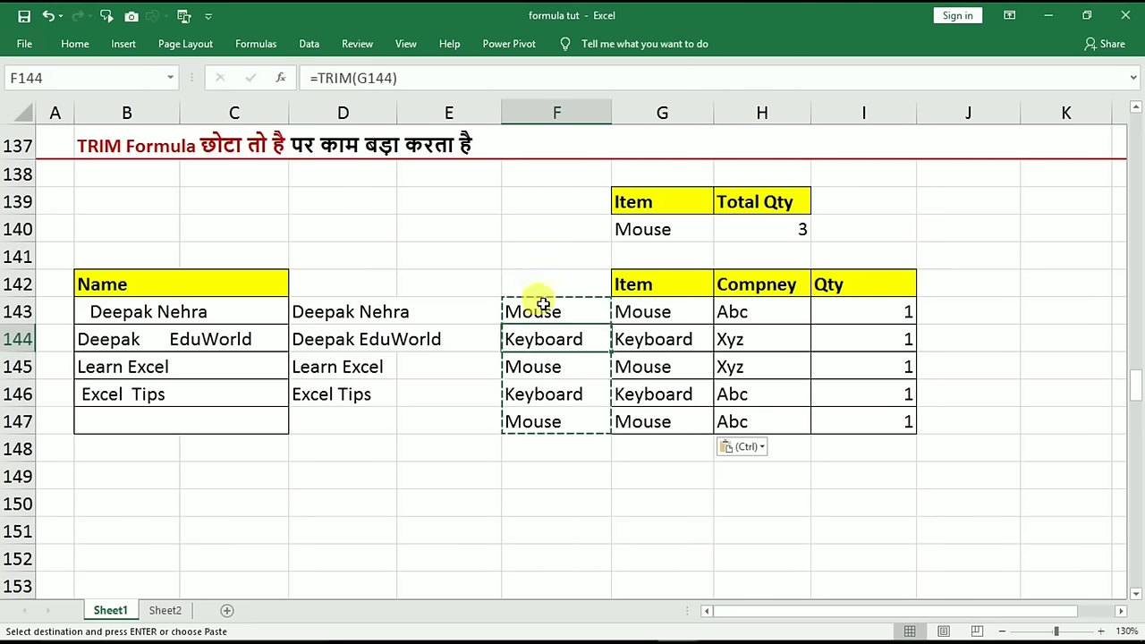
left_click_drag(542, 306, 543, 426)
key("Delete")
left_click(535, 476)
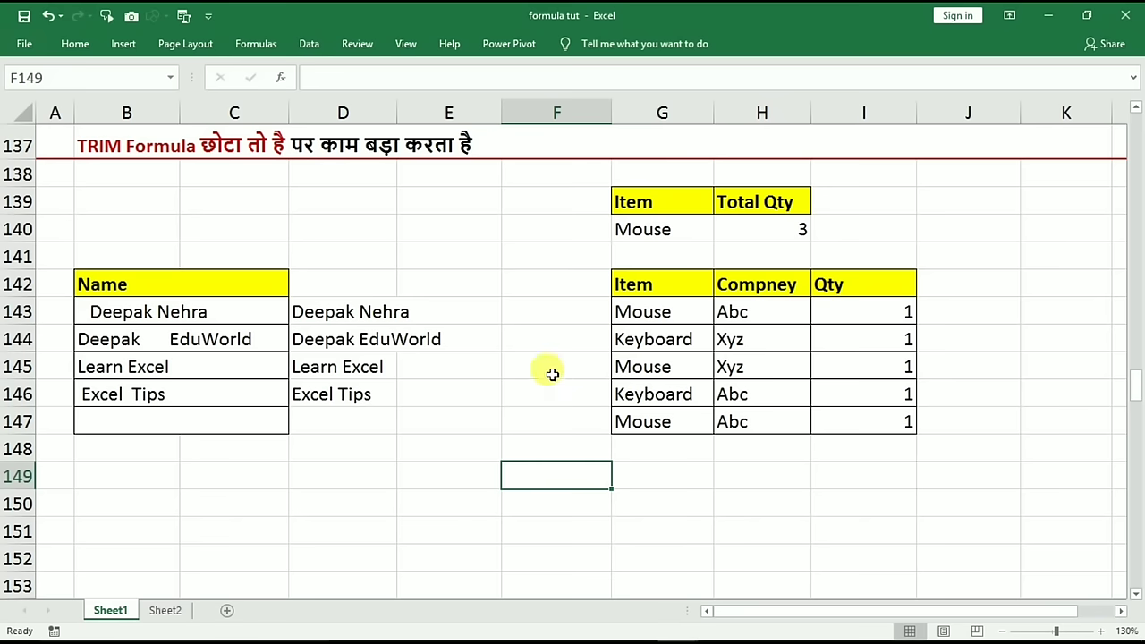
double_click(653, 357)
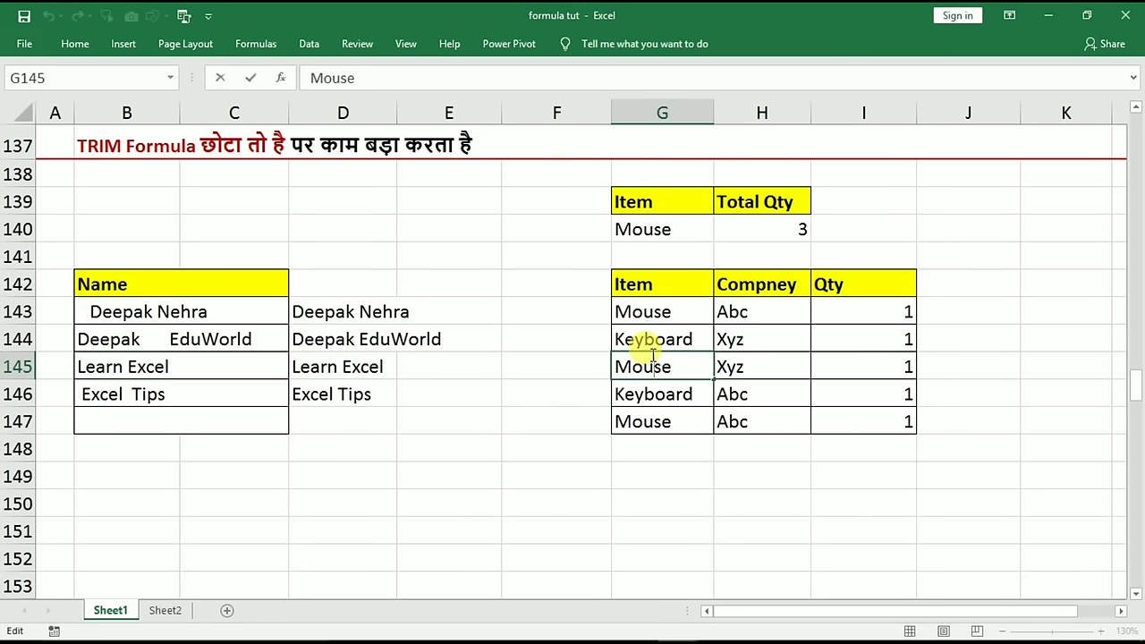
key("Return")
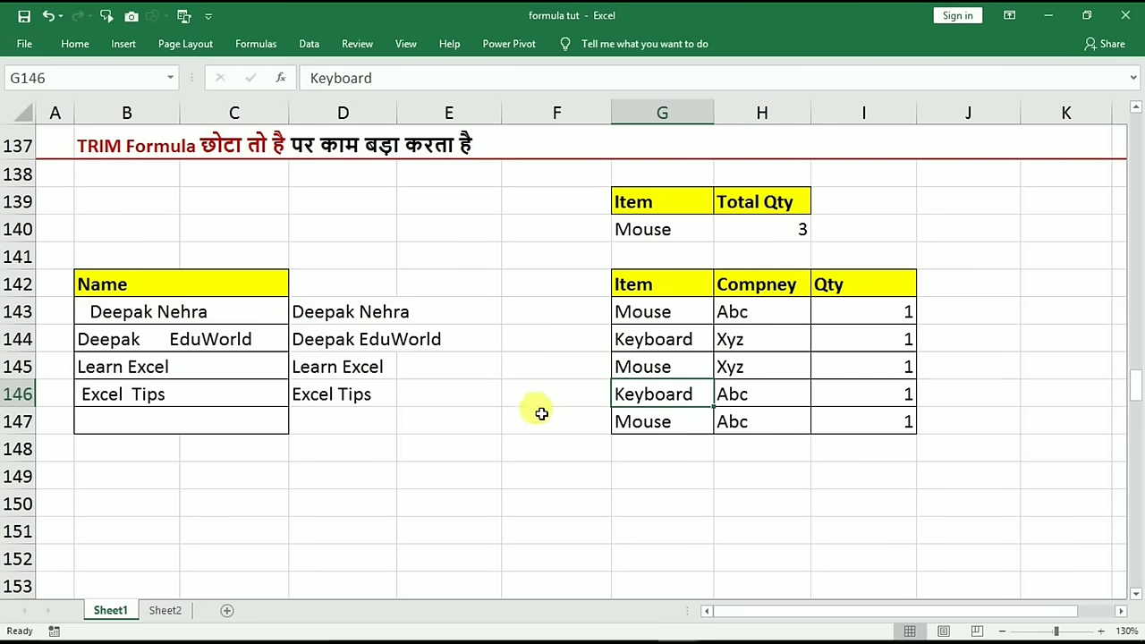
left_click(559, 447)
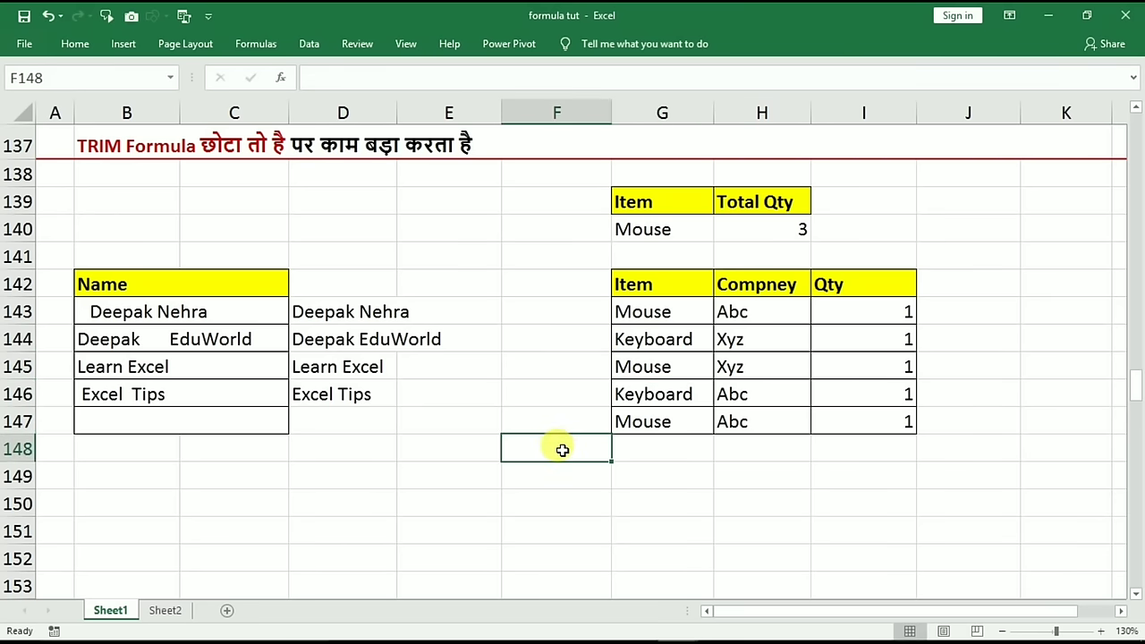
key("Page_Down")
Collapse the temporarily shown Home ribbon so the formula bar and column letters reappear
scroll(562, 450, "down", 1)
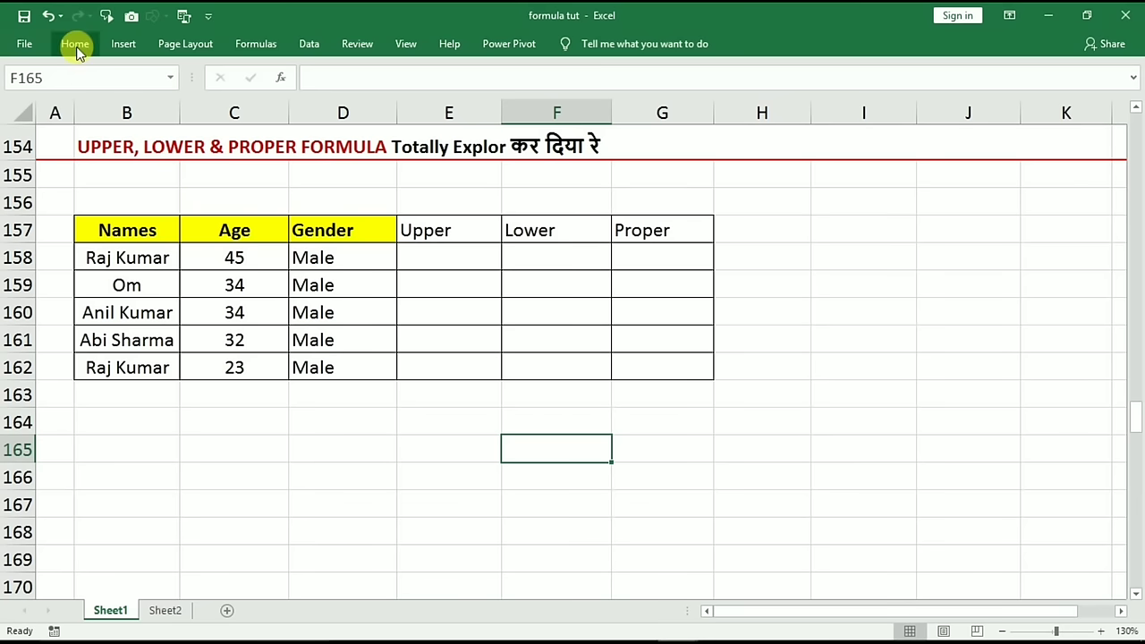
left_click(76, 43)
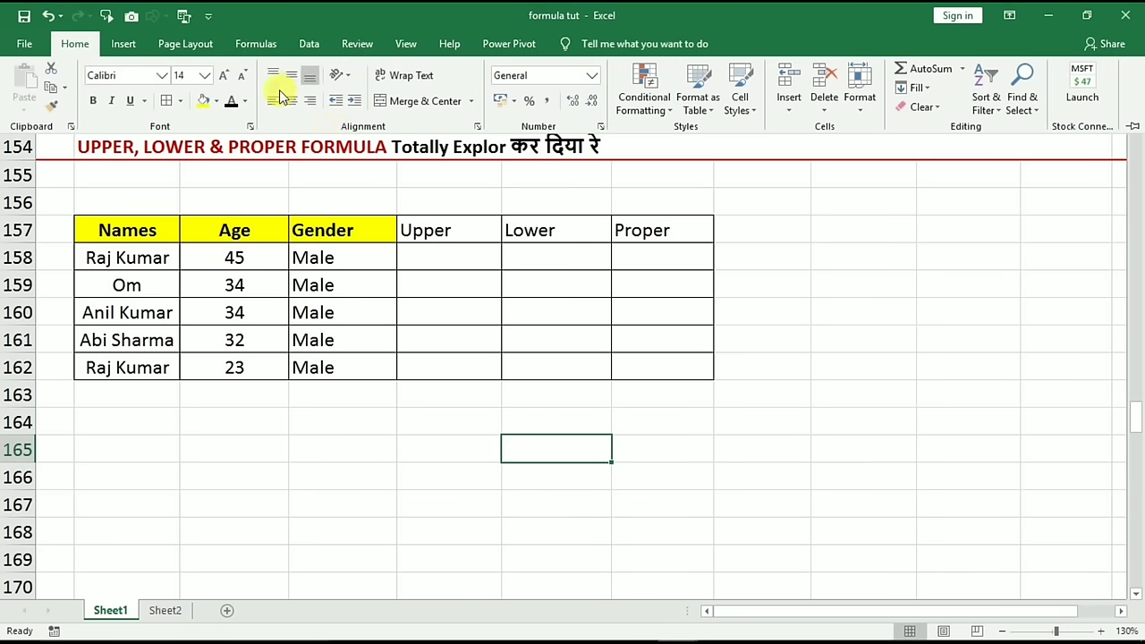
left_click(448, 259)
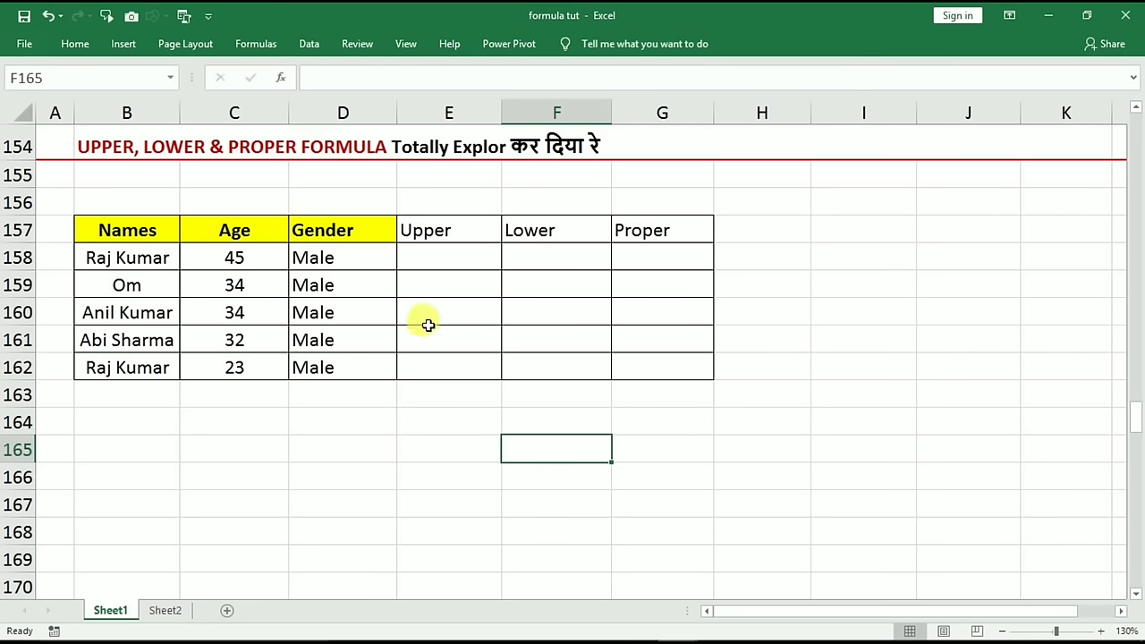
Enter =UPPER(B158) in E158 and fill it down to E162
left_click(436, 261)
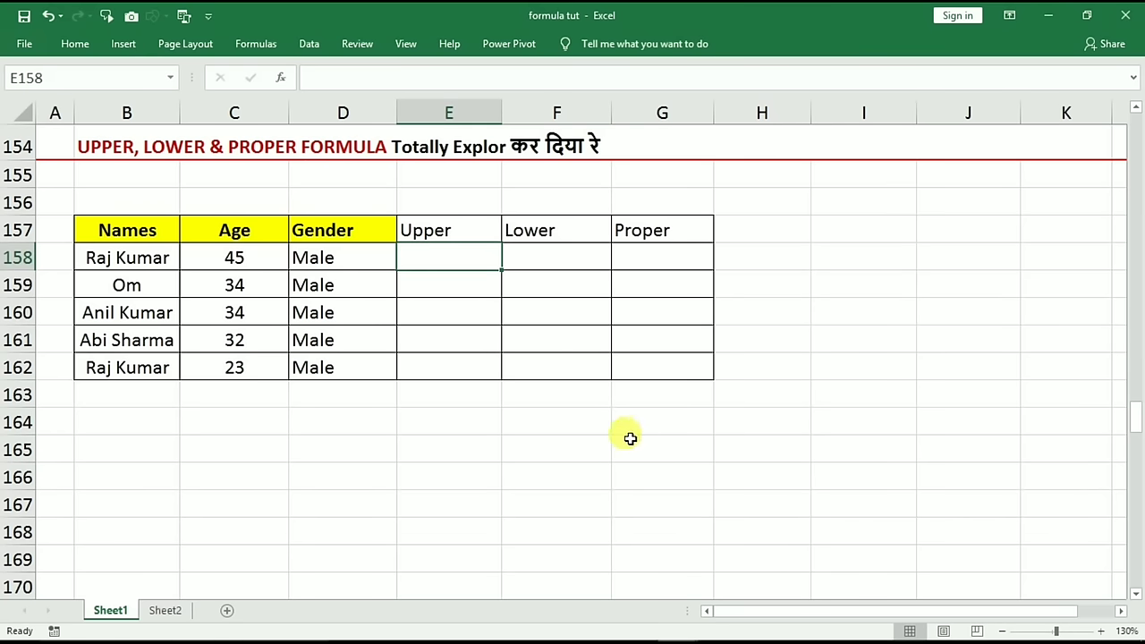
type("=u")
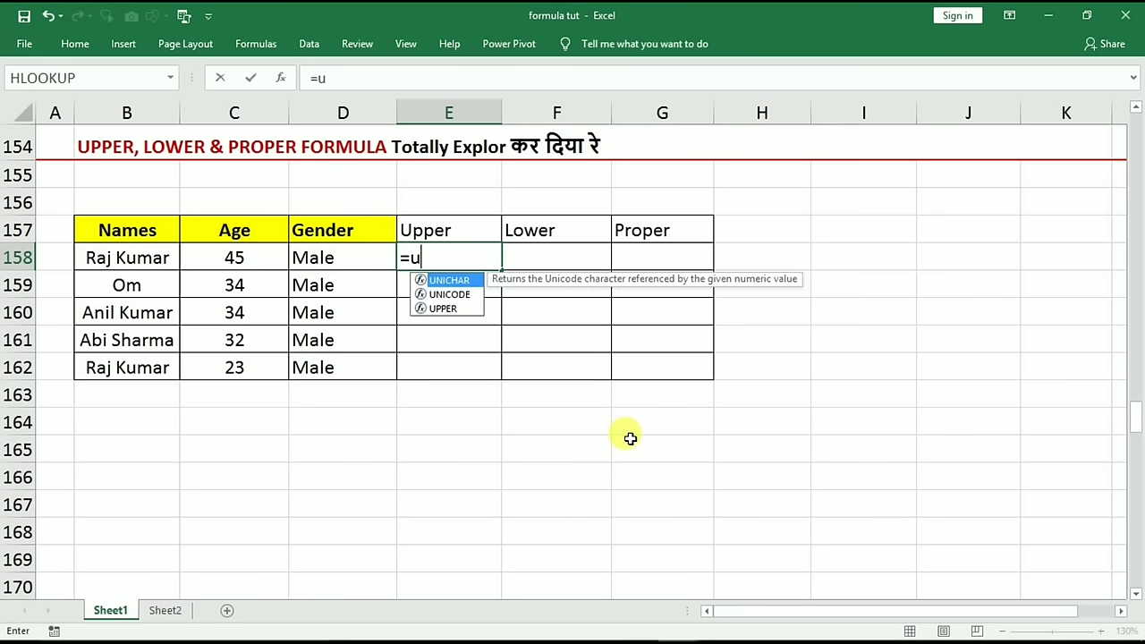
type("pper(")
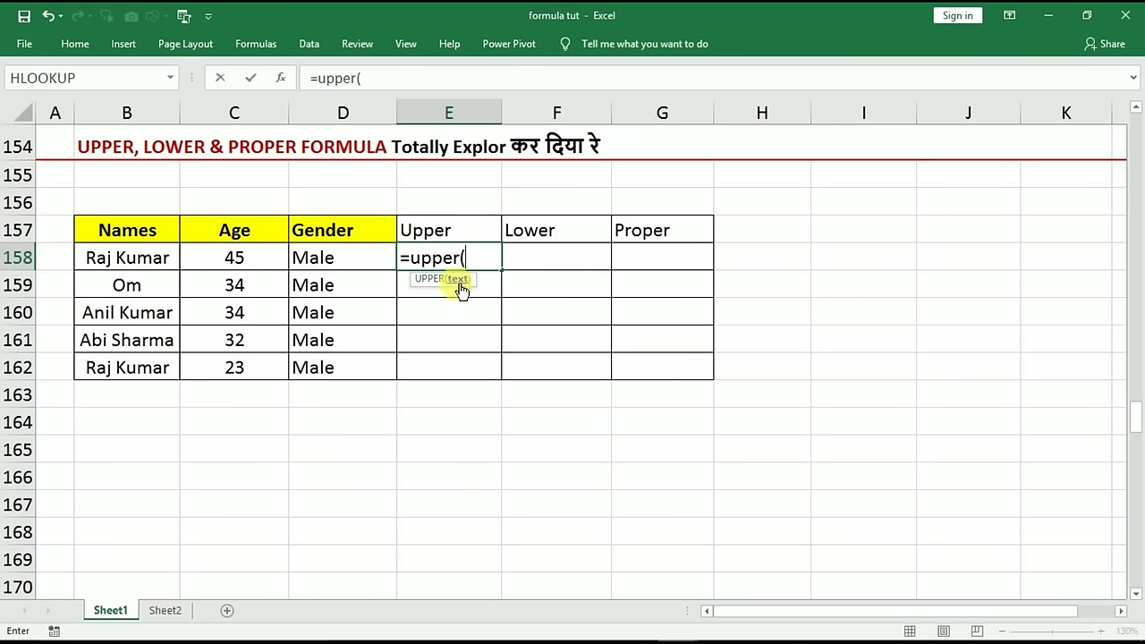
left_click(160, 268)
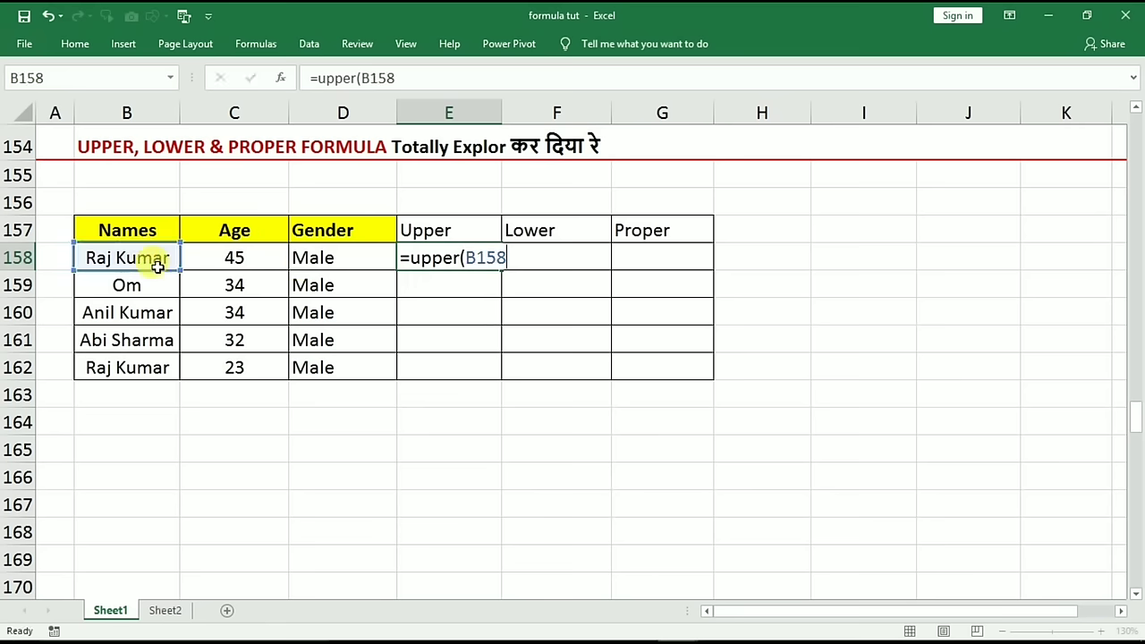
key("Return")
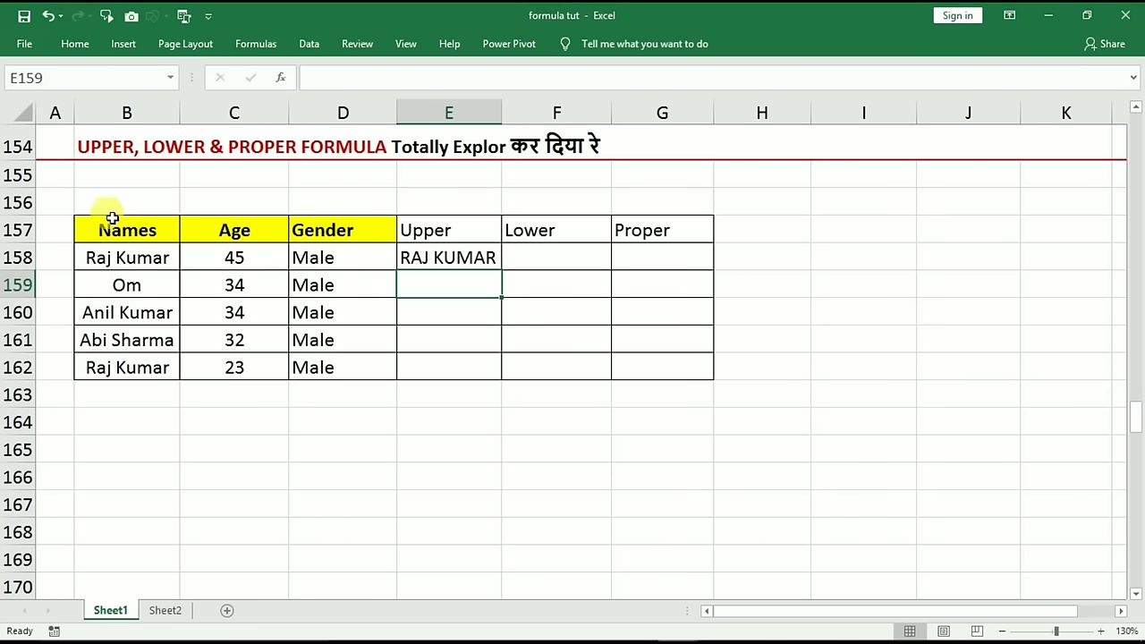
left_click(105, 257)
left_click(416, 269)
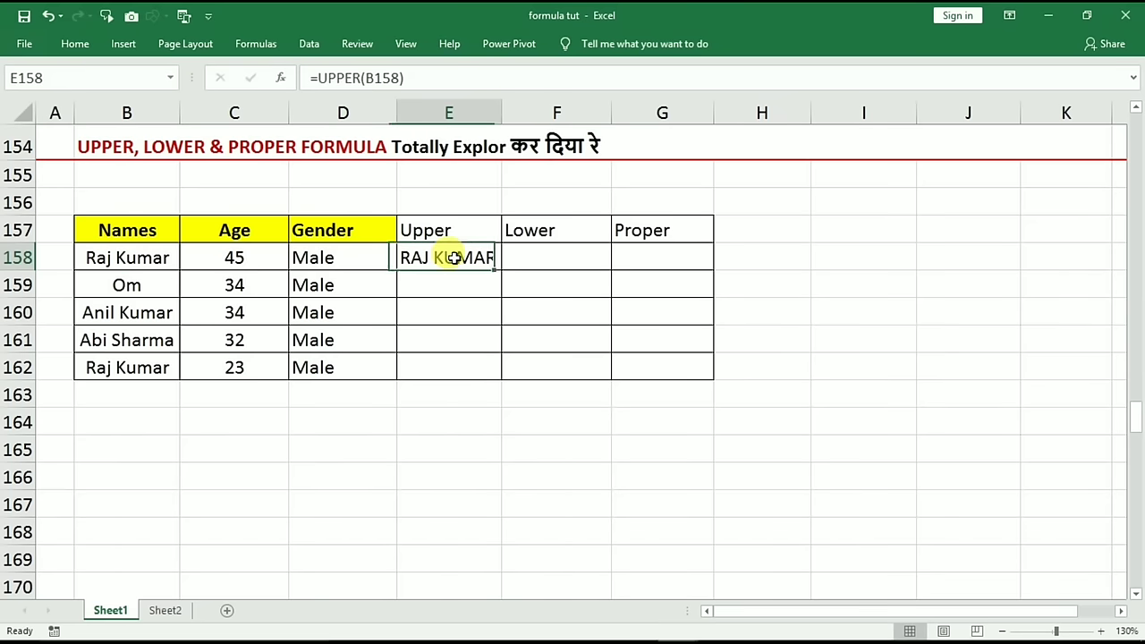
left_click_drag(501, 270, 495, 368)
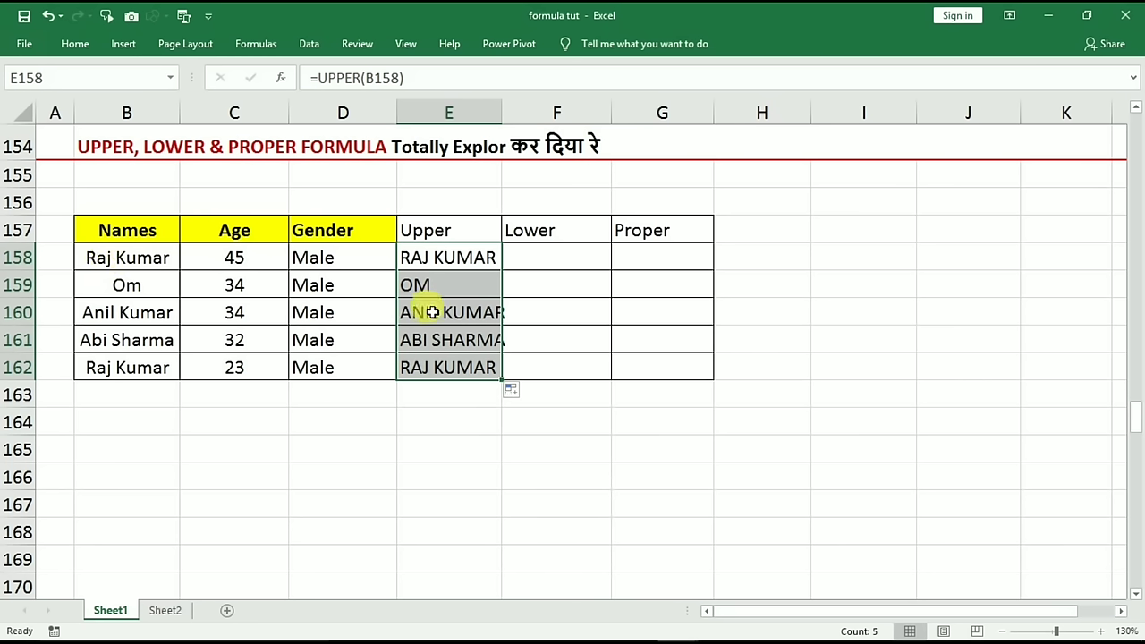
Copy E158:E162 and paste them as values over the names in B158:B162
left_click(408, 450)
left_click_drag(417, 256, 421, 367)
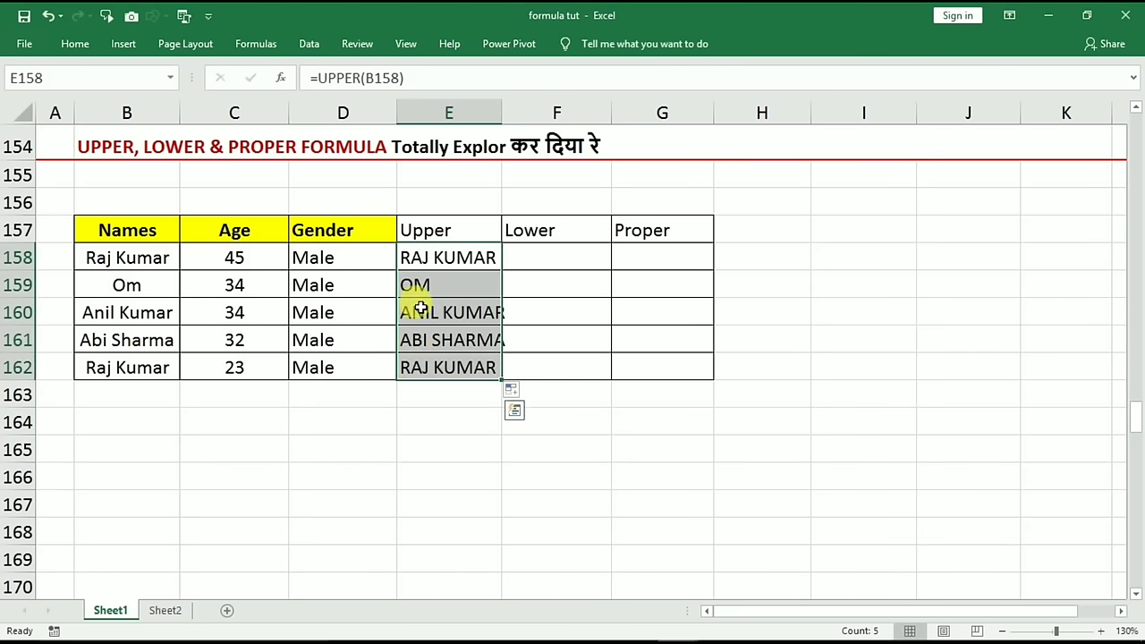
key("ctrl+c")
left_click_drag(126, 258, 125, 369)
right_click(123, 299)
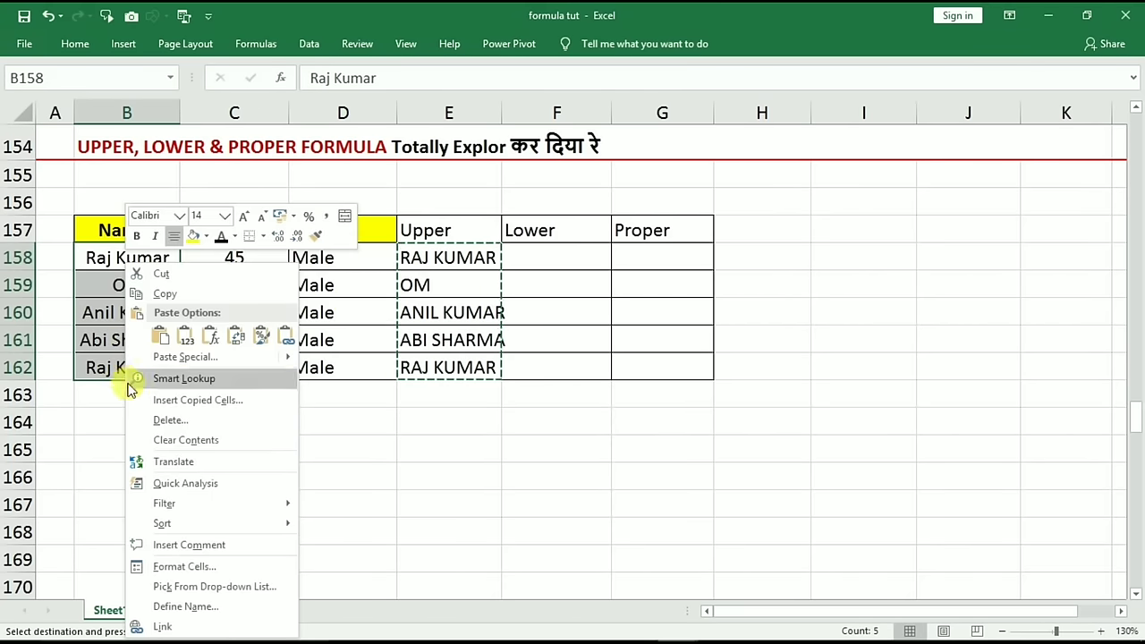
left_click(166, 358)
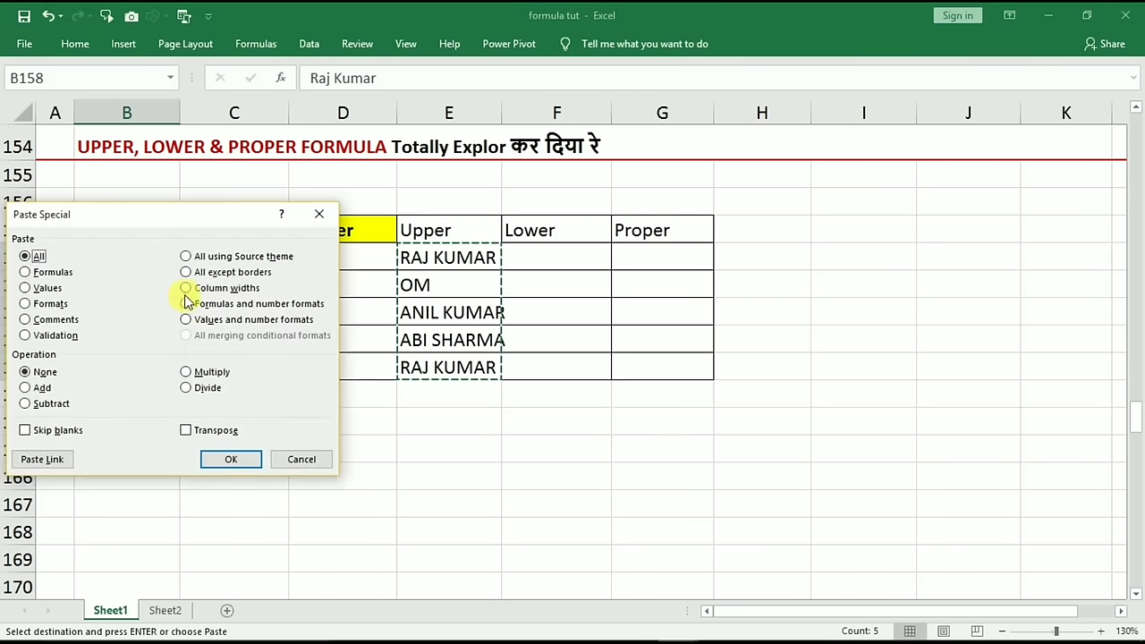
left_click_drag(149, 222, 458, 189)
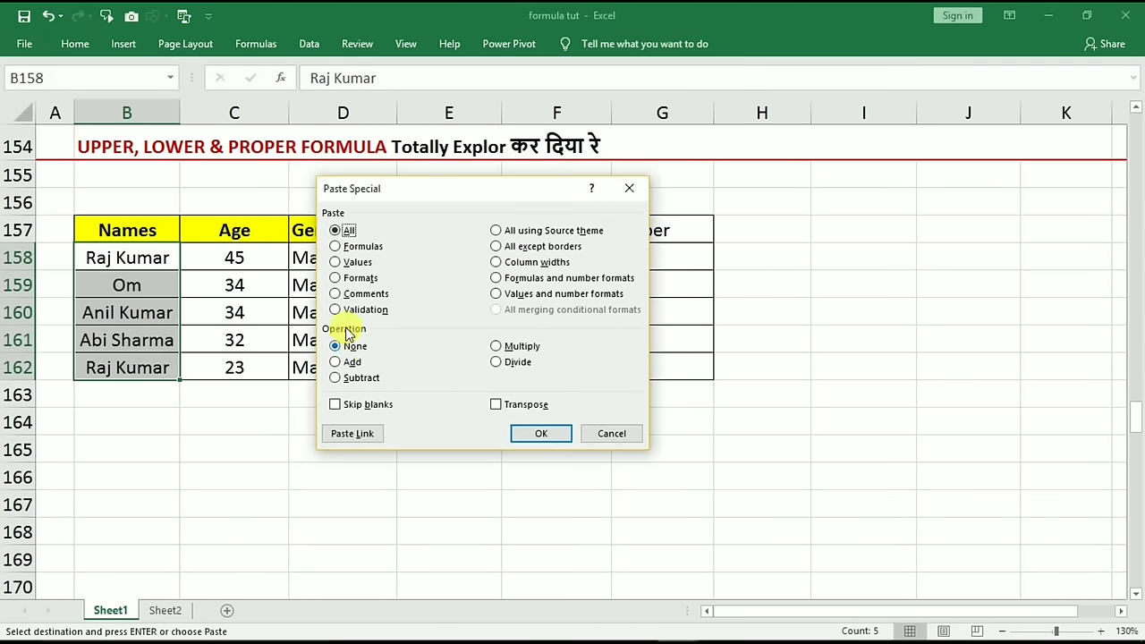
left_click(337, 262)
left_click(527, 435)
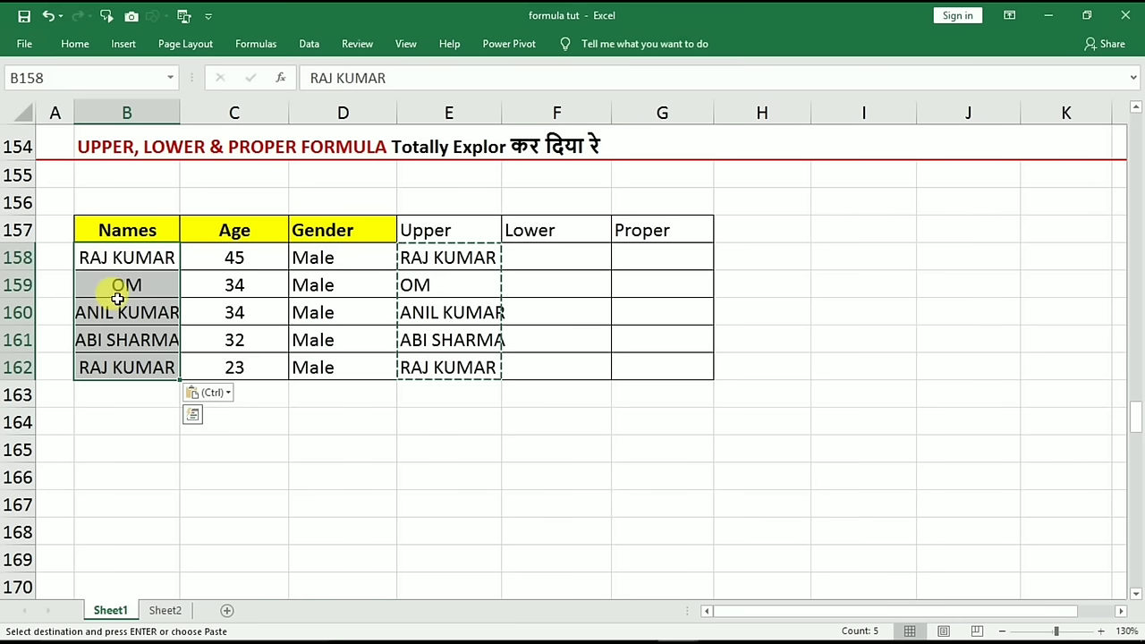
left_click(531, 256)
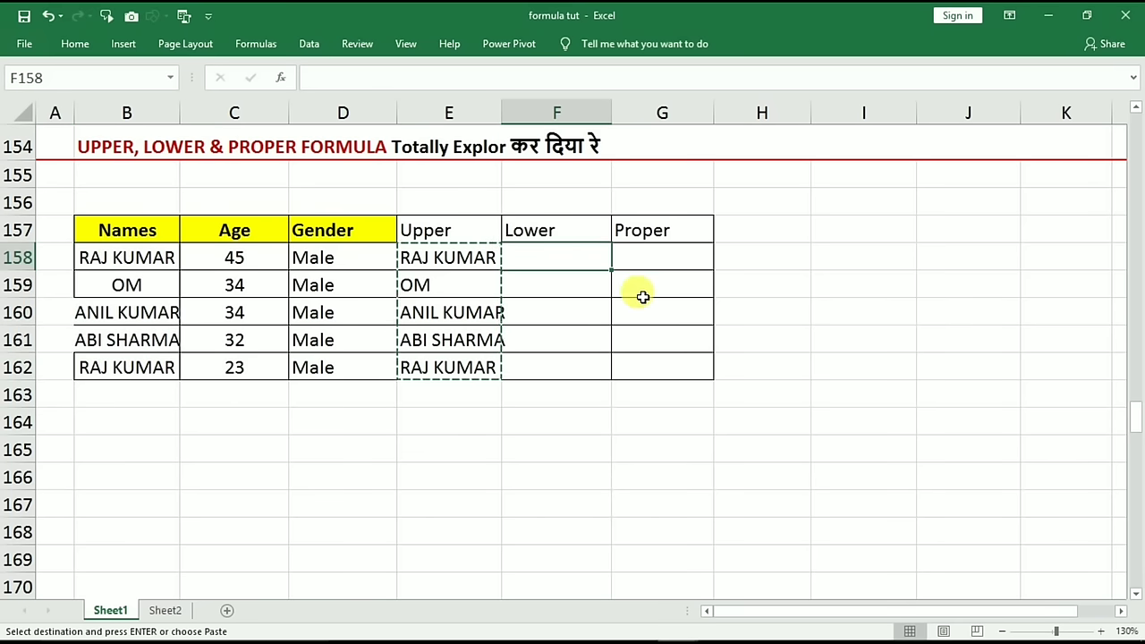
key("Escape")
type("=")
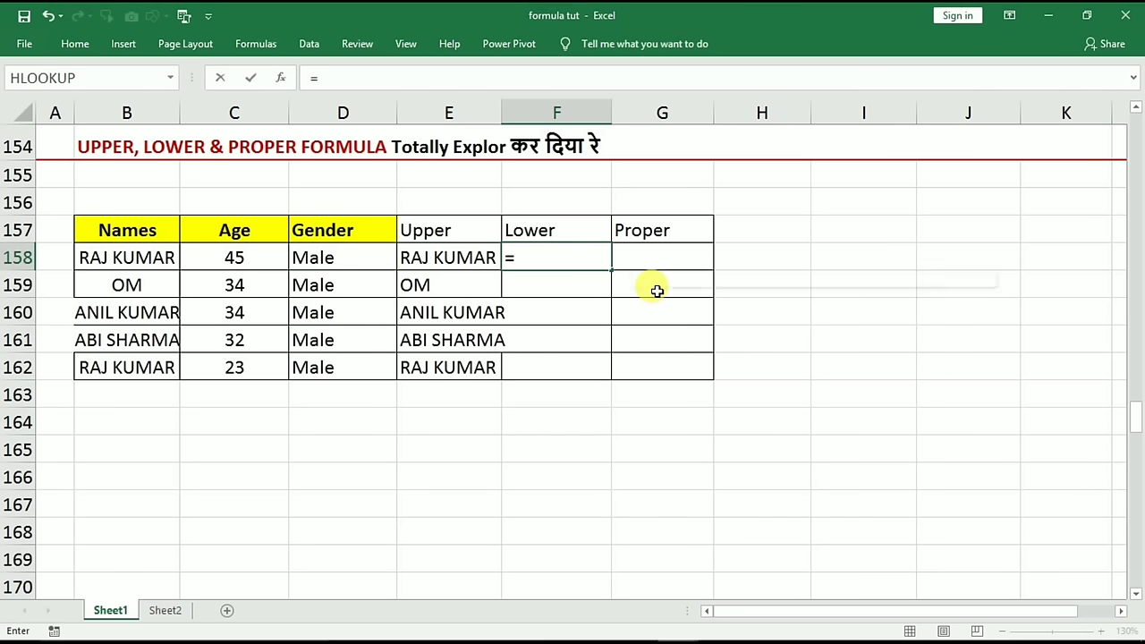
type("lower(")
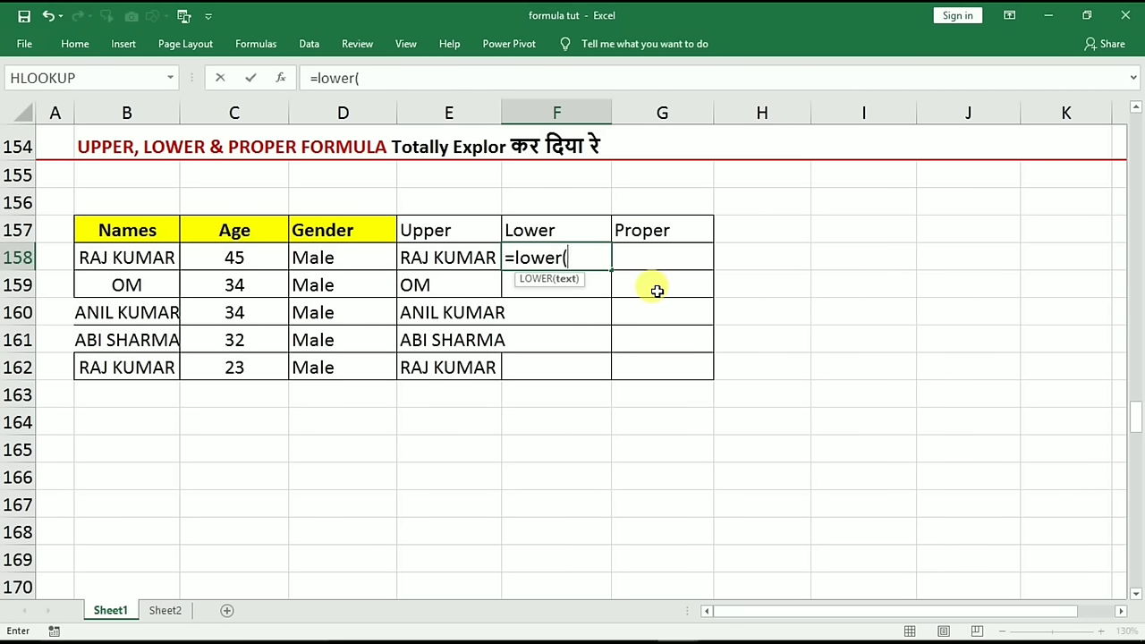
left_click(157, 258)
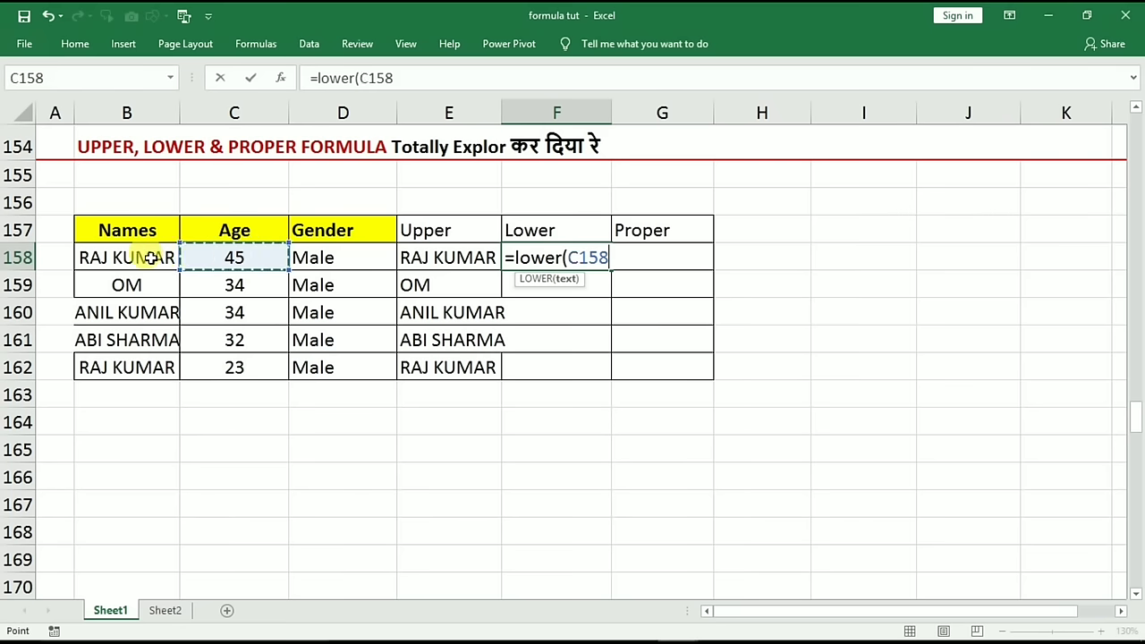
key("Return")
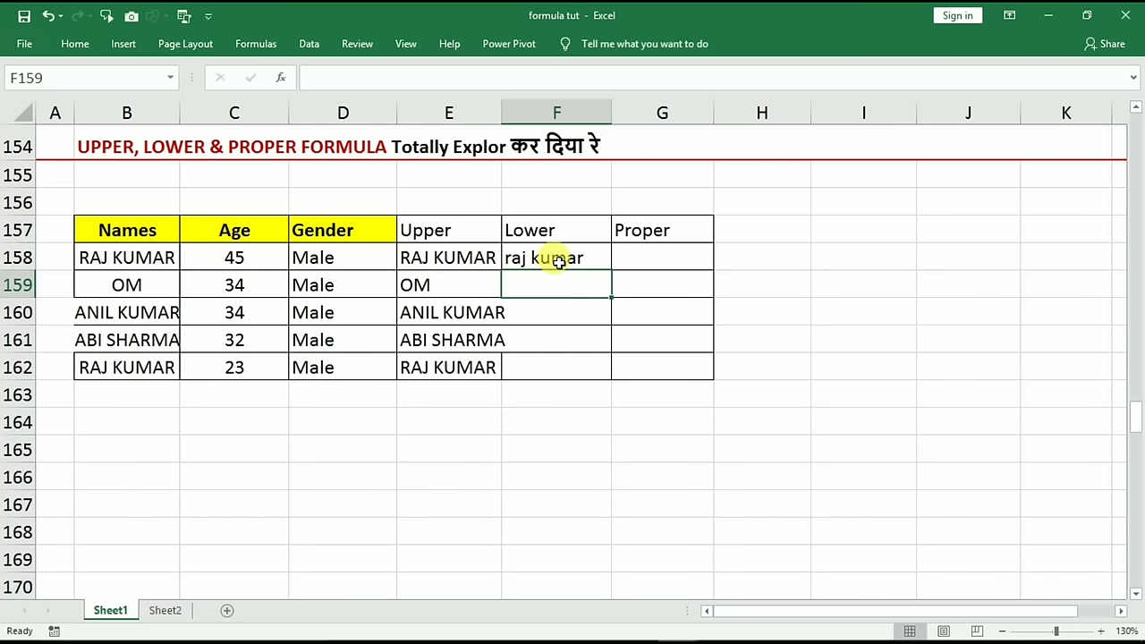
left_click(549, 258)
left_click(636, 260)
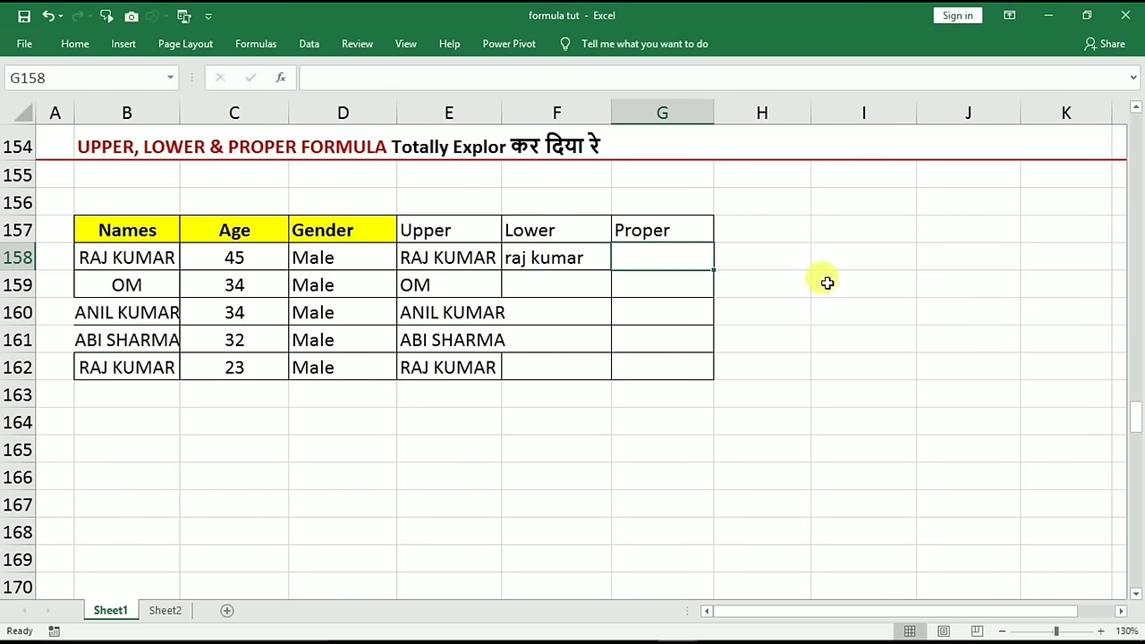
type("=proper")
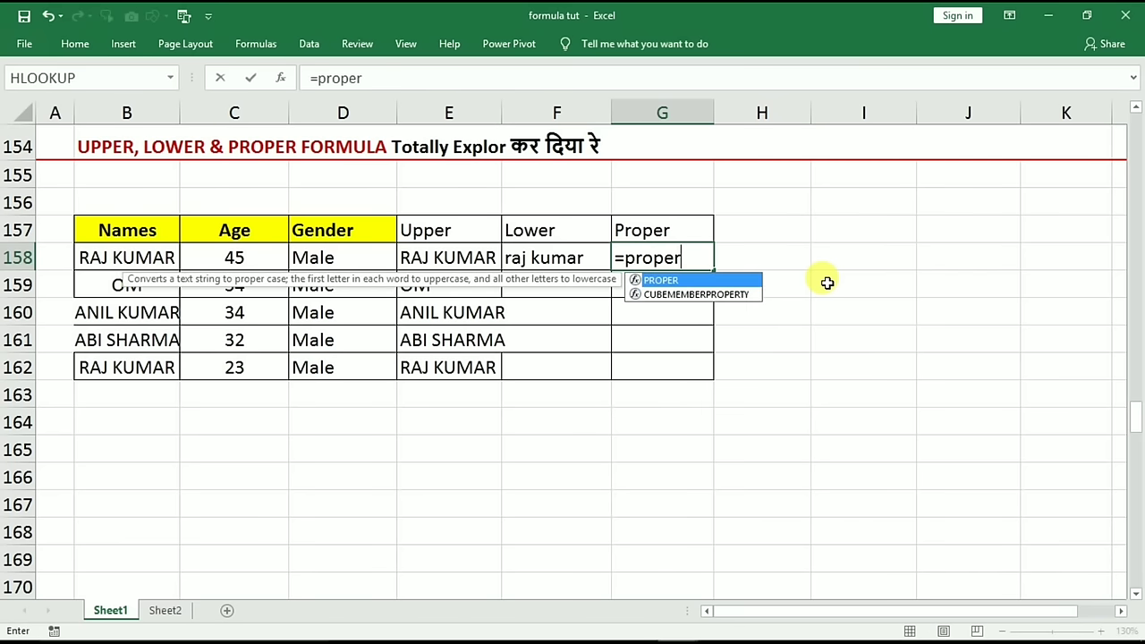
type("(")
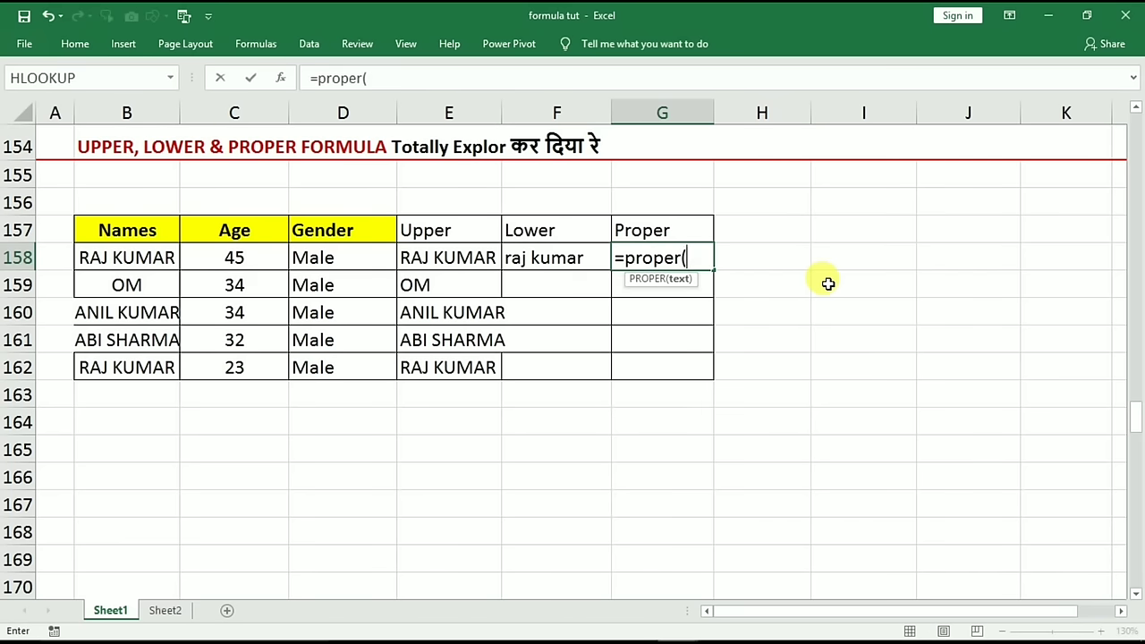
left_click(147, 258)
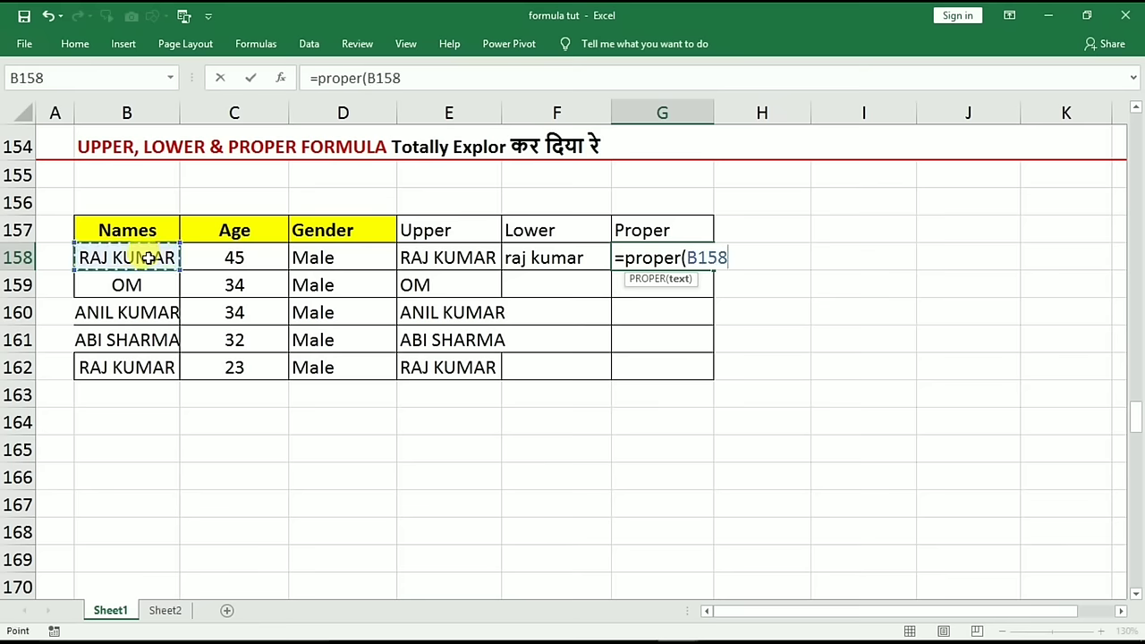
key("Return")
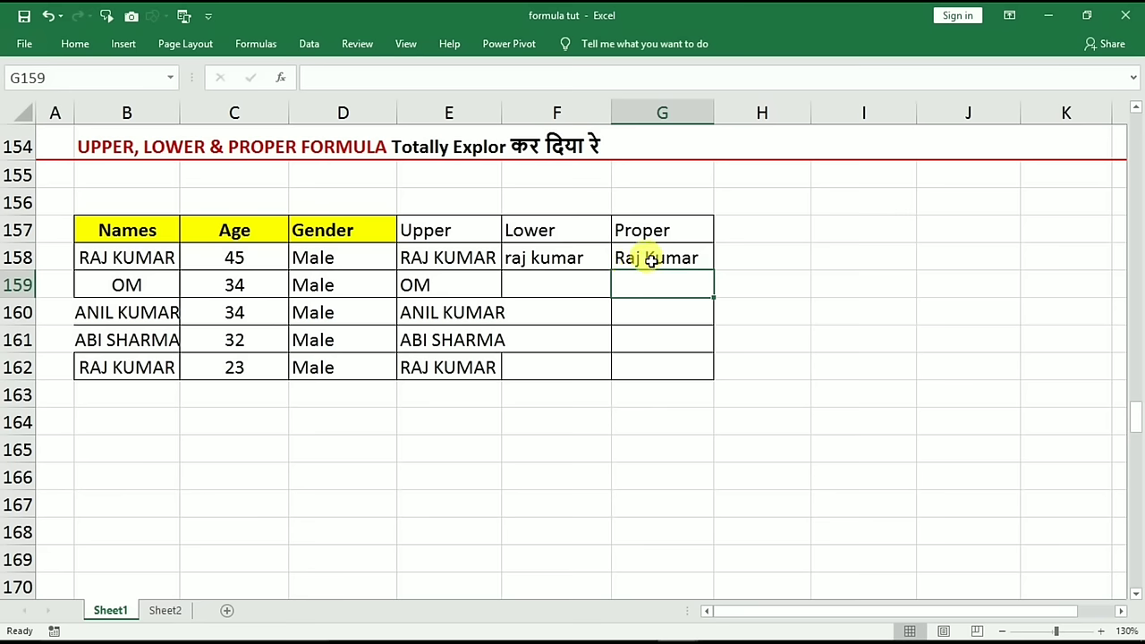
left_click_drag(549, 260, 555, 310)
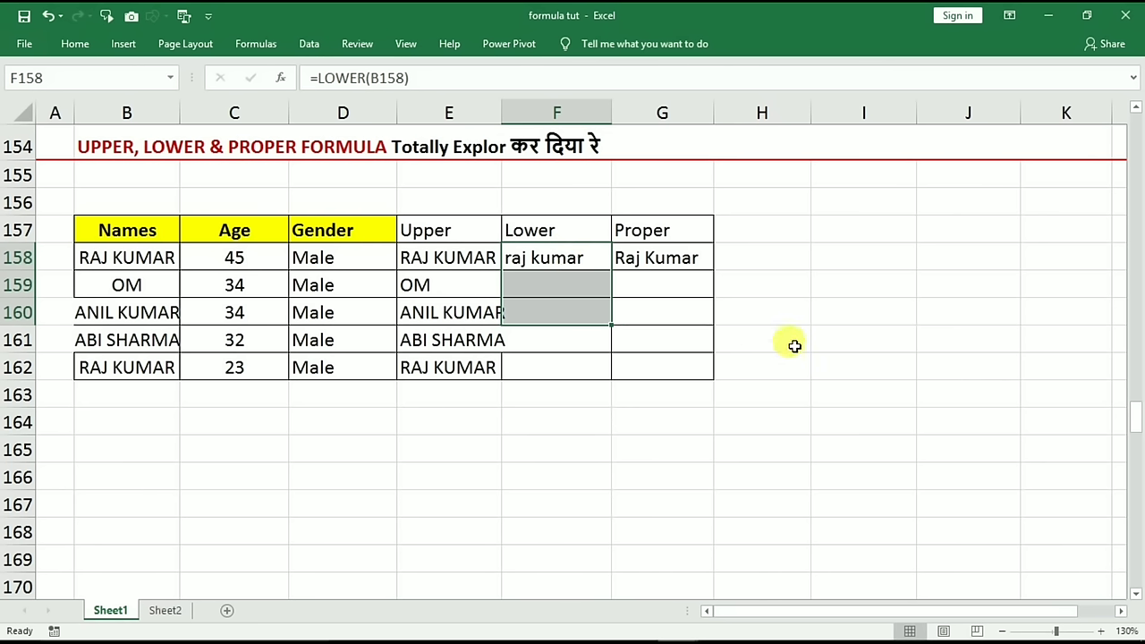
left_click(742, 377)
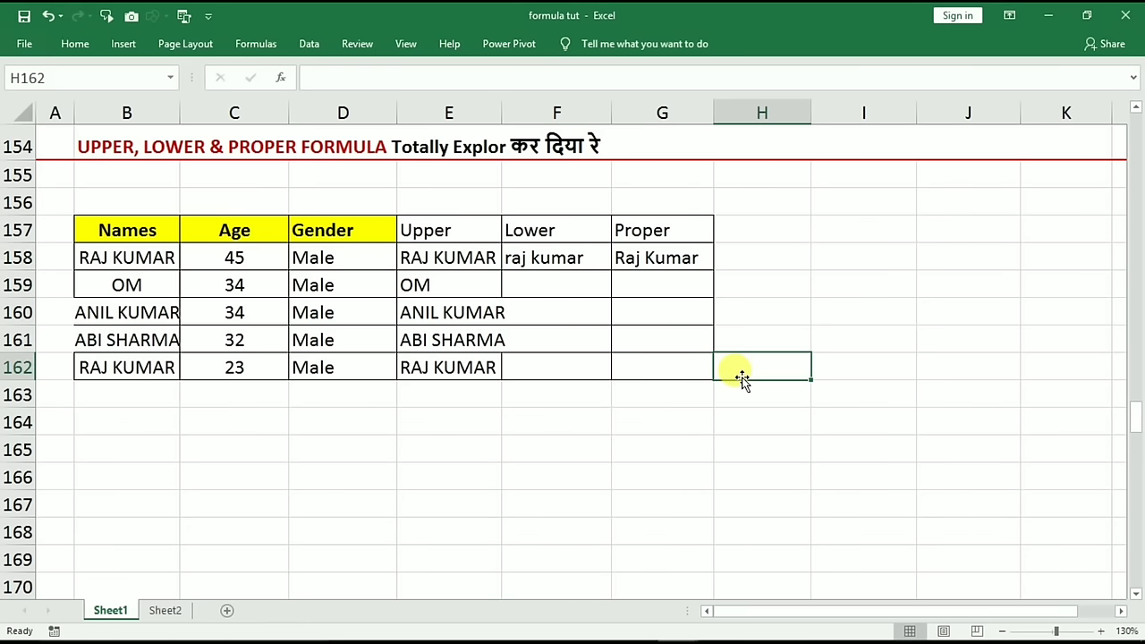
key("Page_Down")
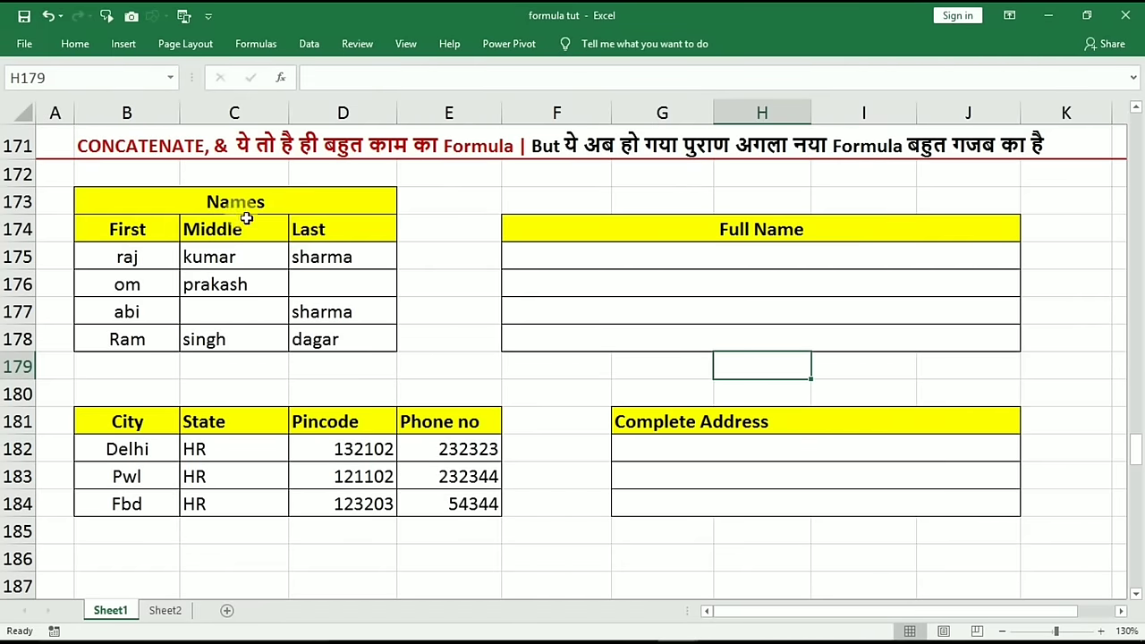
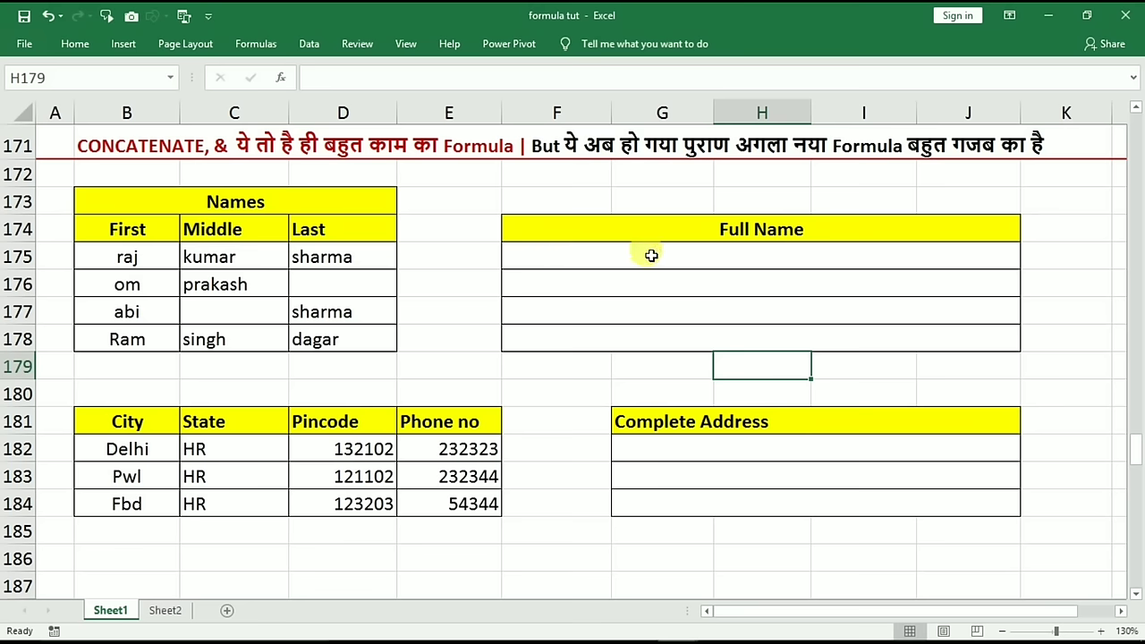
left_click(586, 257)
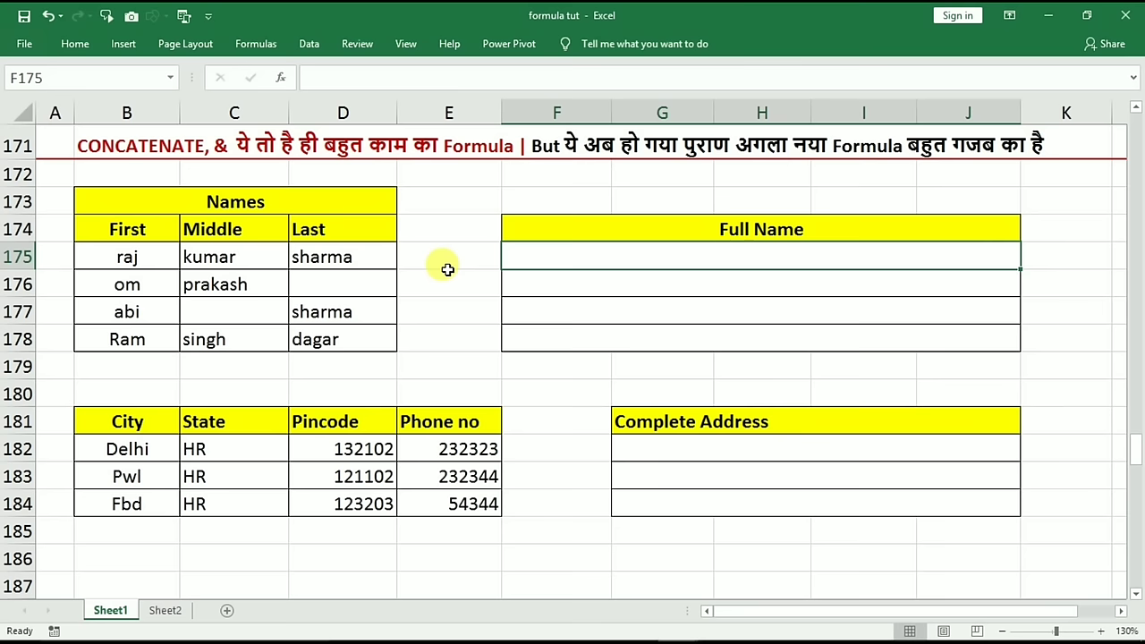
left_click(125, 257)
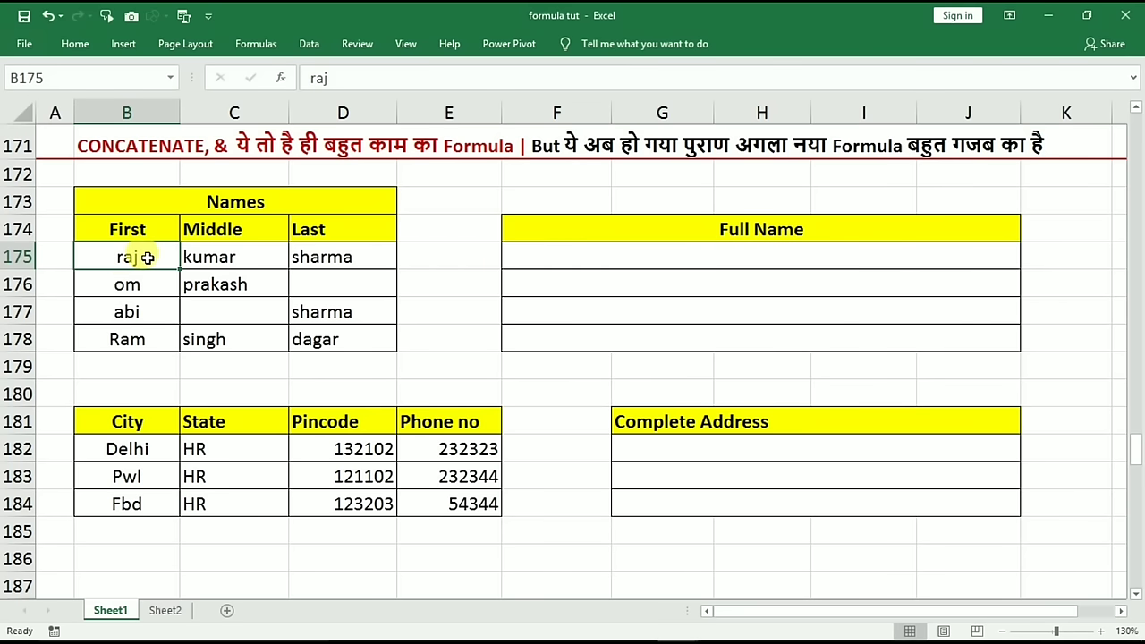
left_click(207, 257)
left_click(336, 257)
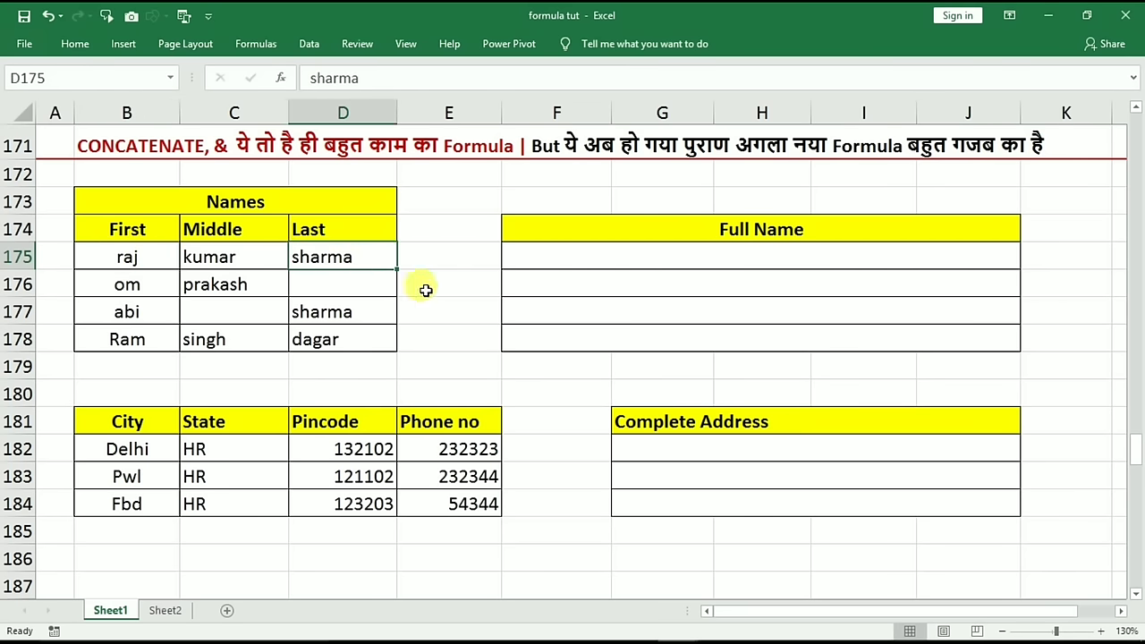
left_click(592, 259)
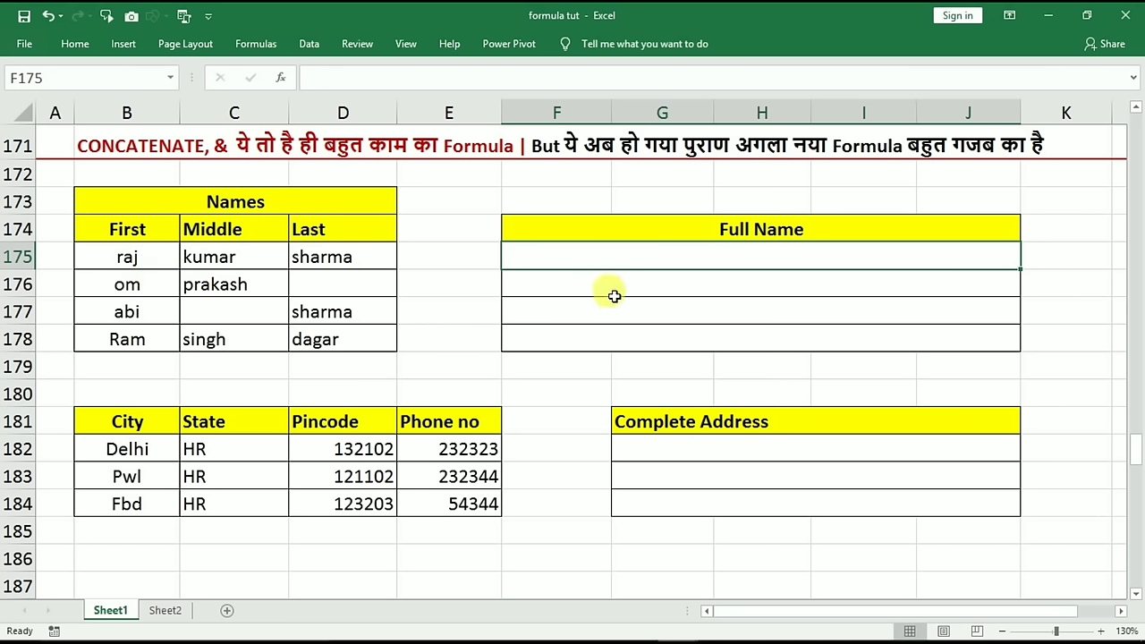
Start =CONCATENATE( in F175 with B175, C175 and D175 as arguments
type("=")
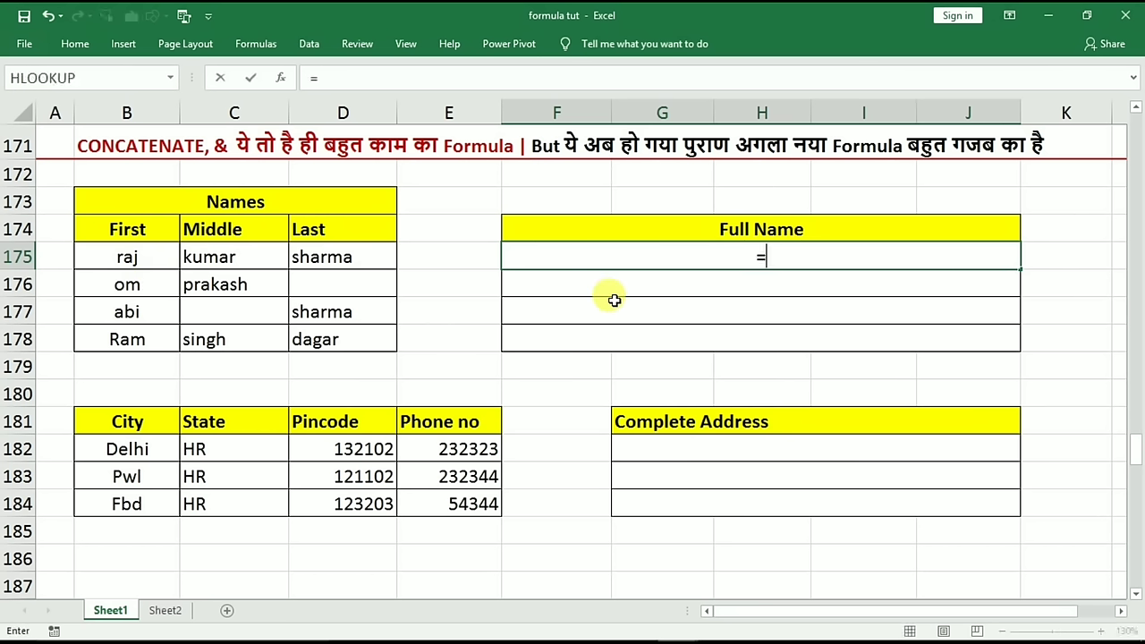
type("conc")
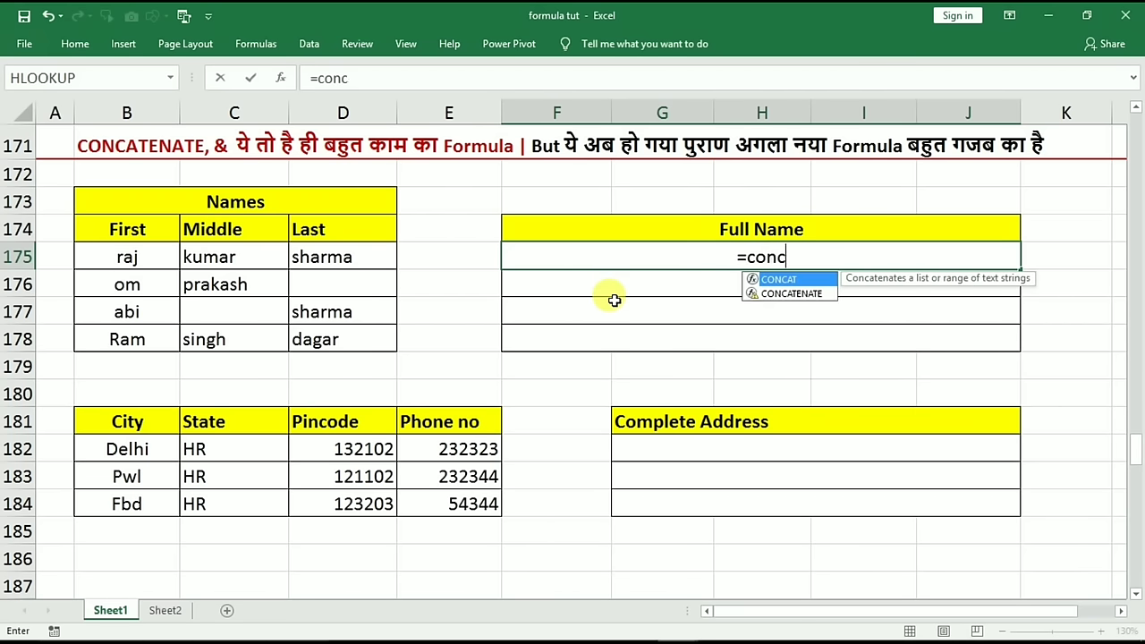
type("ate")
key("Tab")
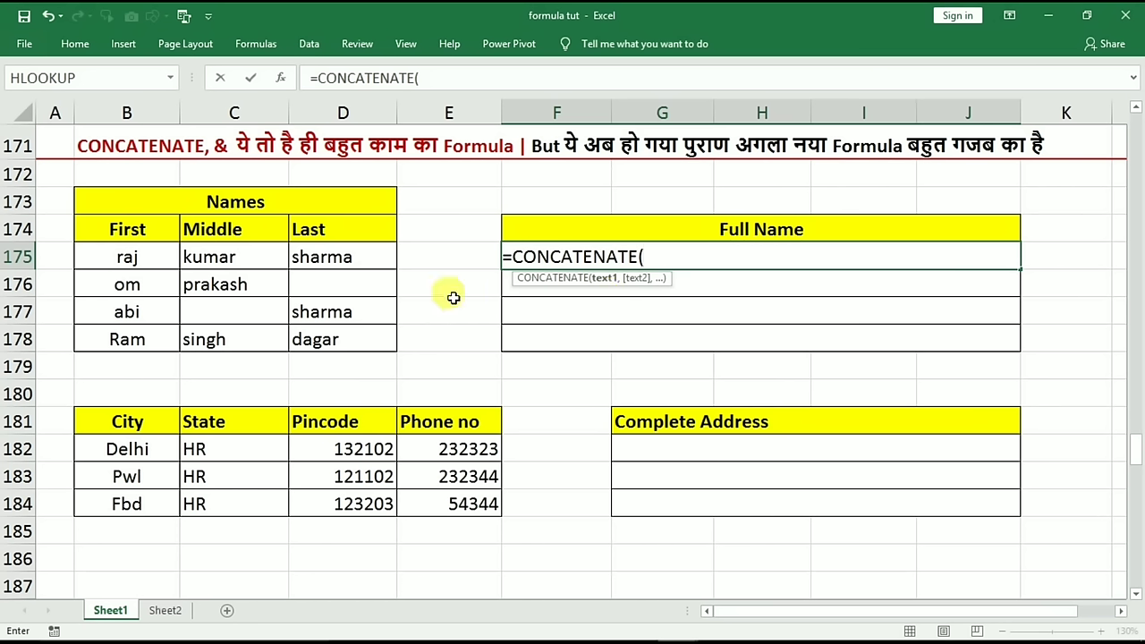
left_click(127, 259)
type(",")
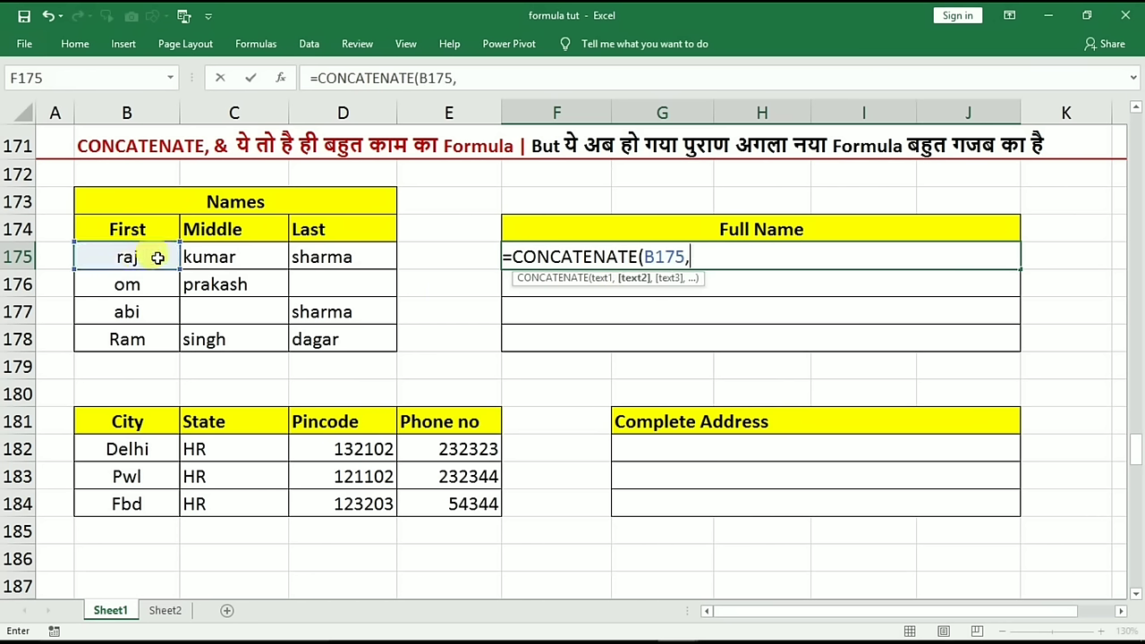
left_click(206, 258)
type(",")
left_click(333, 261)
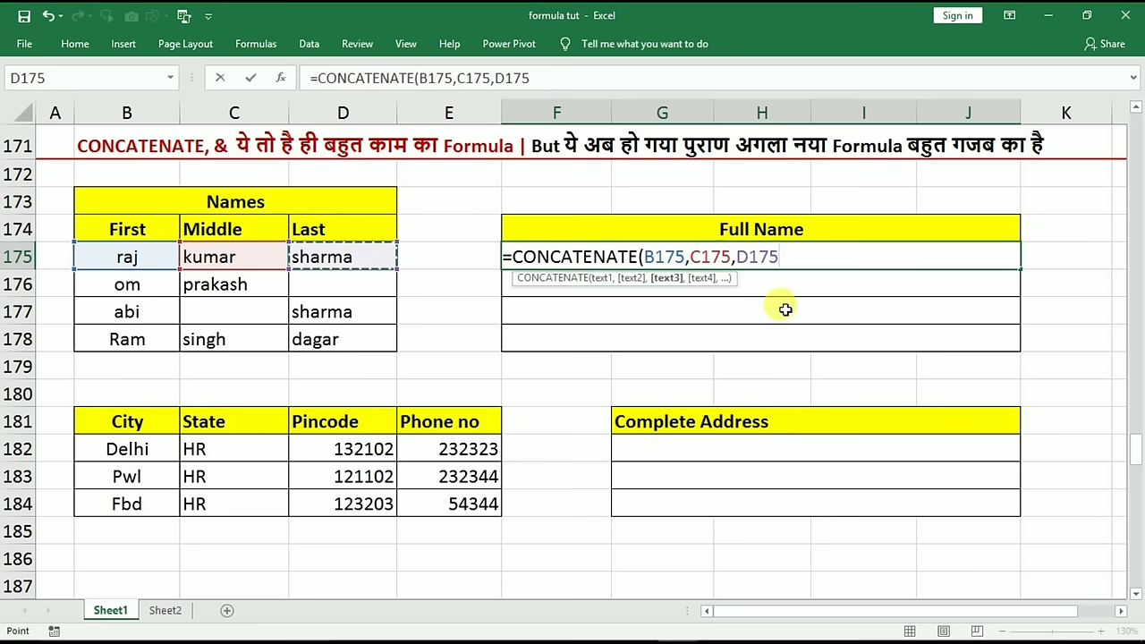
key("shift")
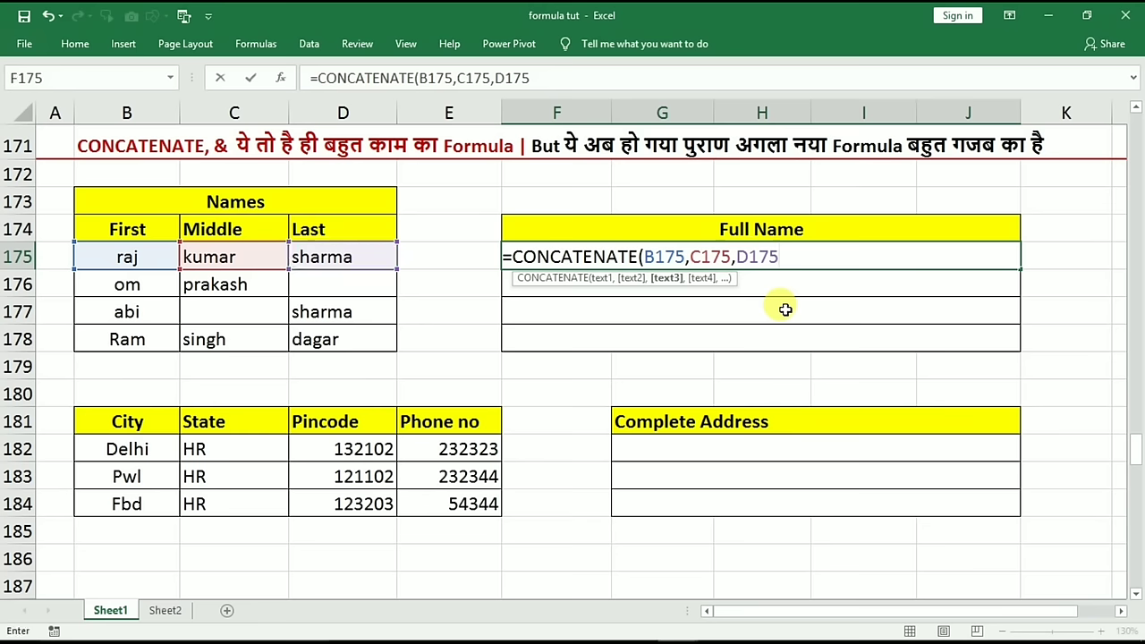
key("BackSpace")
key("BackSpace")
key("BackSpace")
key("BackSpace")
key("BackSpace")
key("BackSpace")
key("BackSpace")
key("BackSpace")
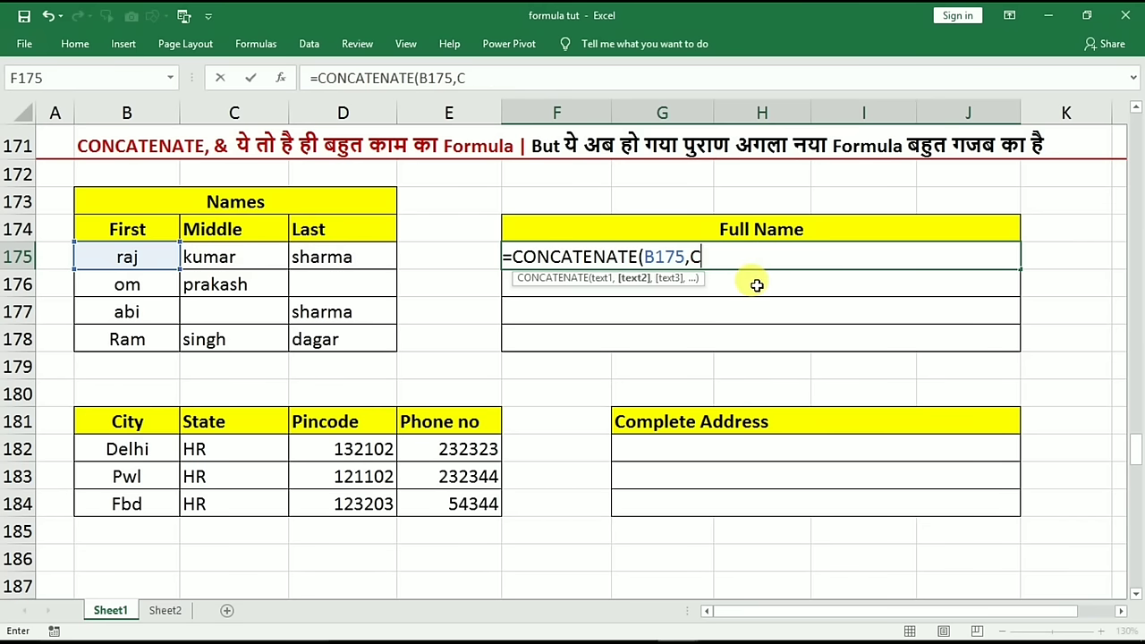
key("BackSpace")
key("BackSpace")
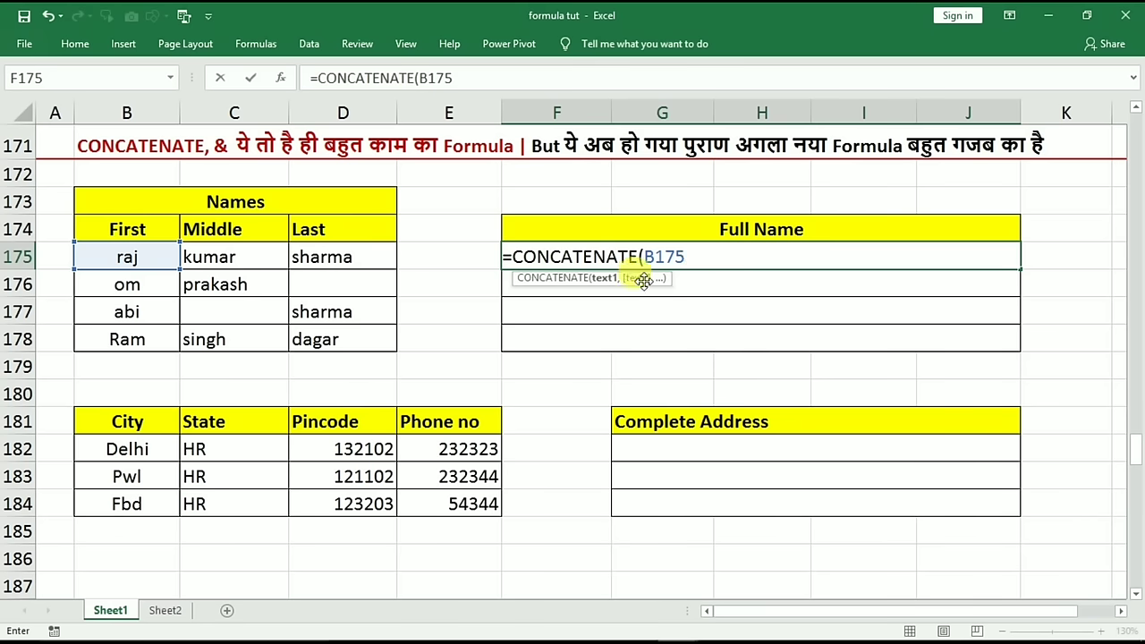
key("BackSpace")
key("BackSpace")
key("BackSpace")
key("BackSpace")
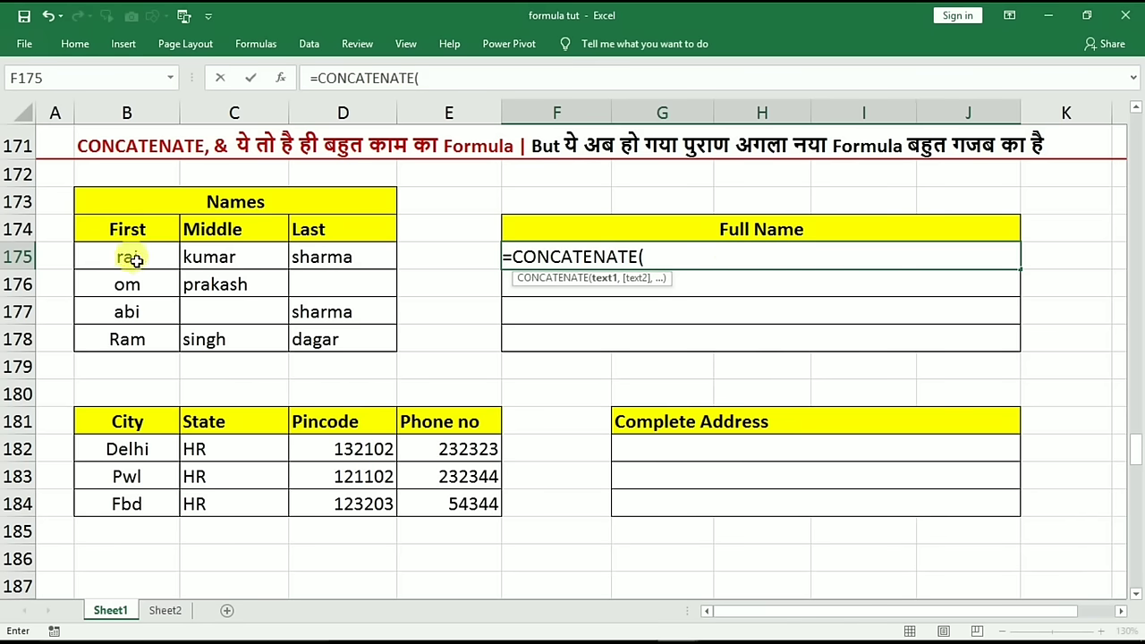
left_click(130, 259)
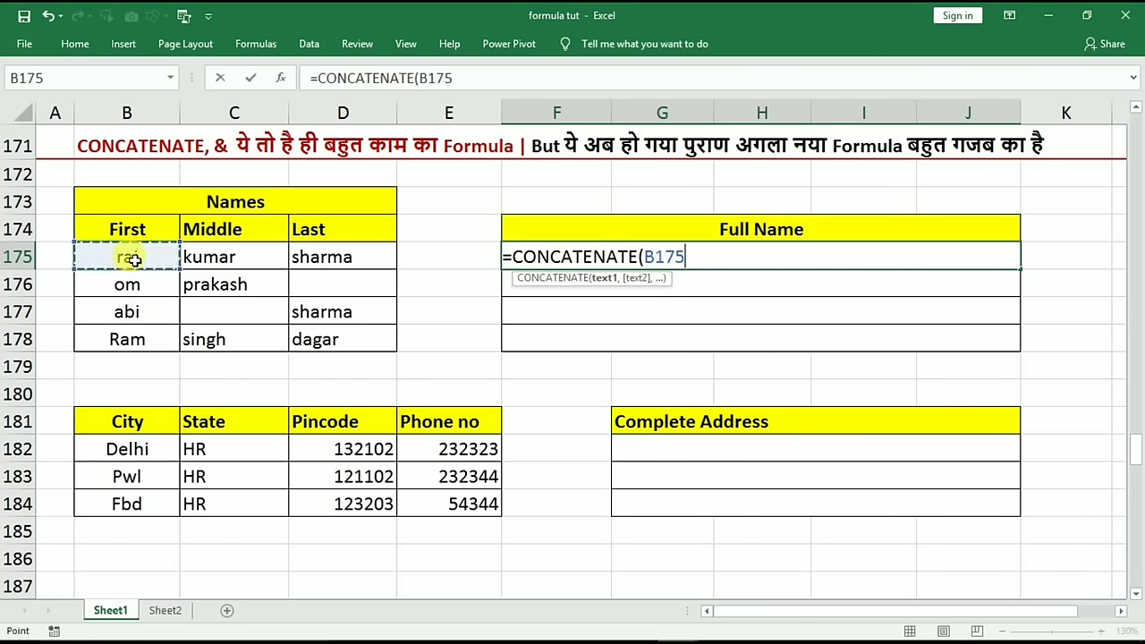
type(",")
left_click(220, 259)
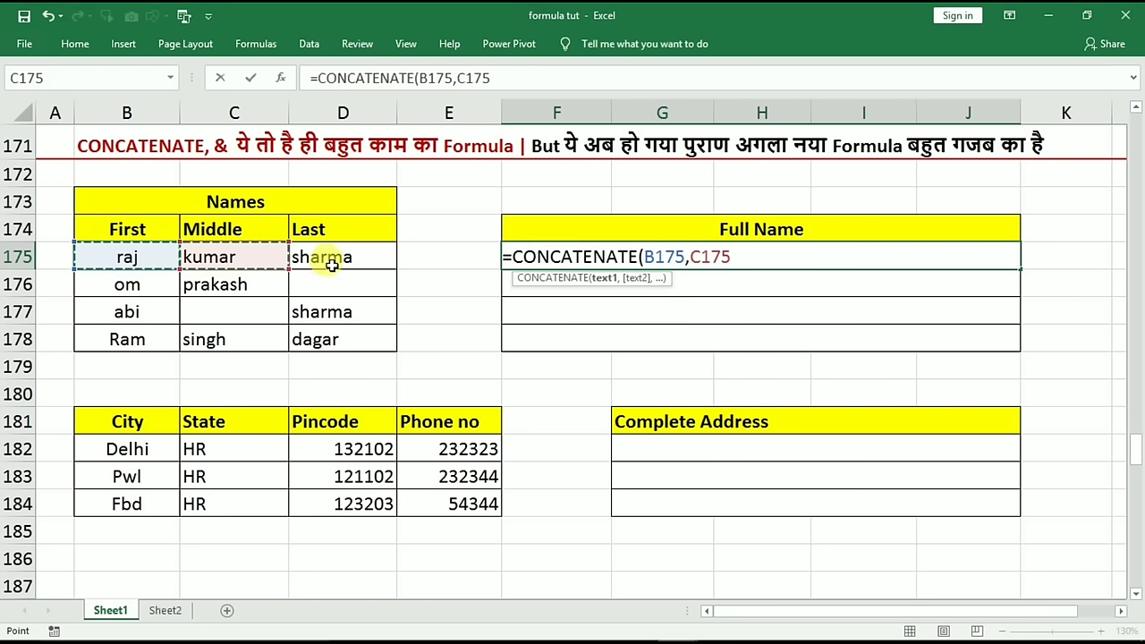
type(",")
left_click(333, 259)
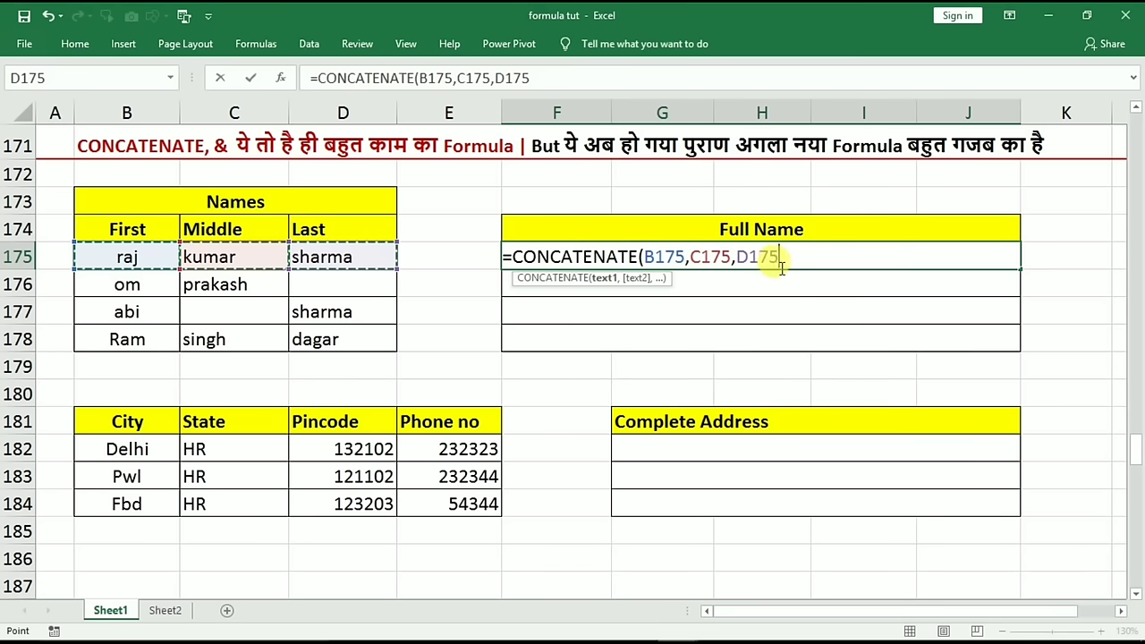
type(")")
key("Return")
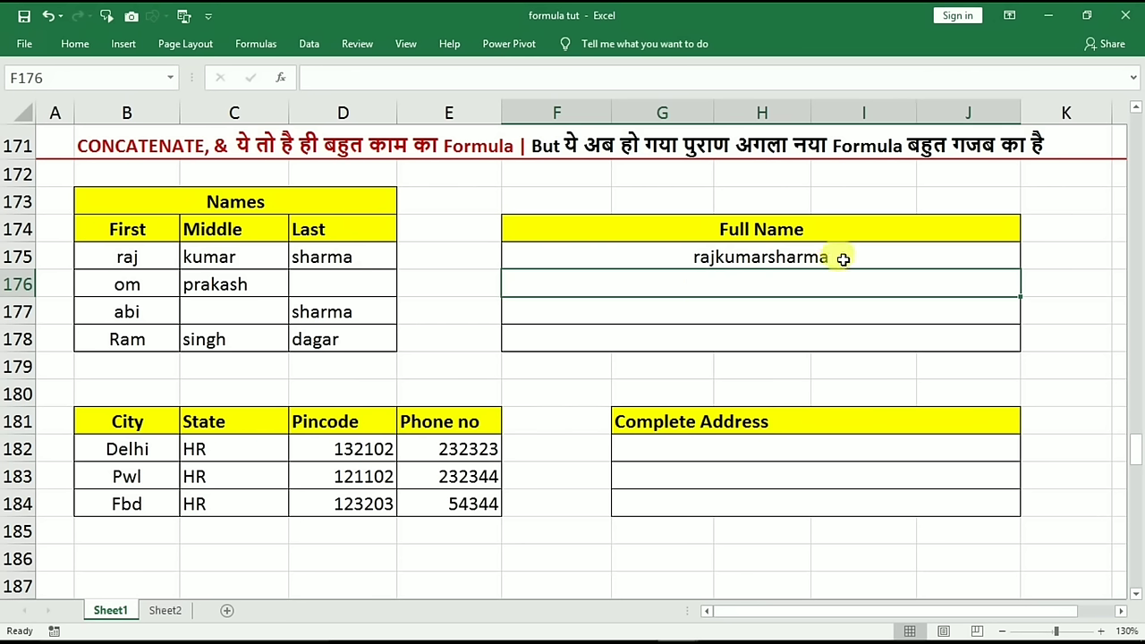
double_click(843, 259)
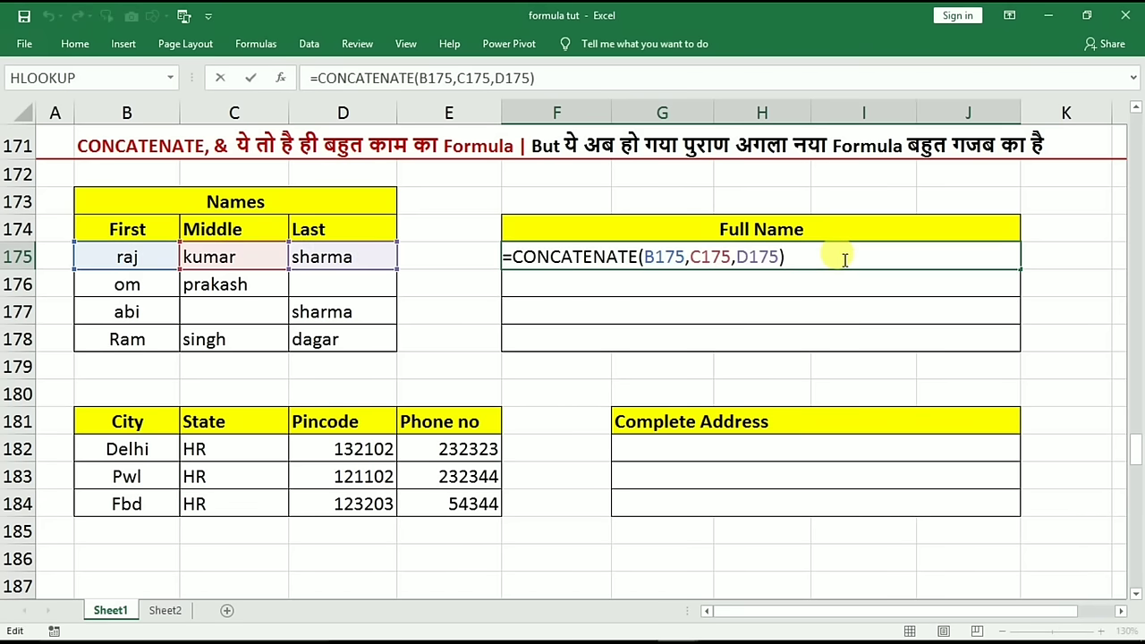
key("BackSpace")
key("BackSpace")
key("BackSpace")
key("BackSpace")
key("BackSpace")
key("BackSpace")
key("BackSpace")
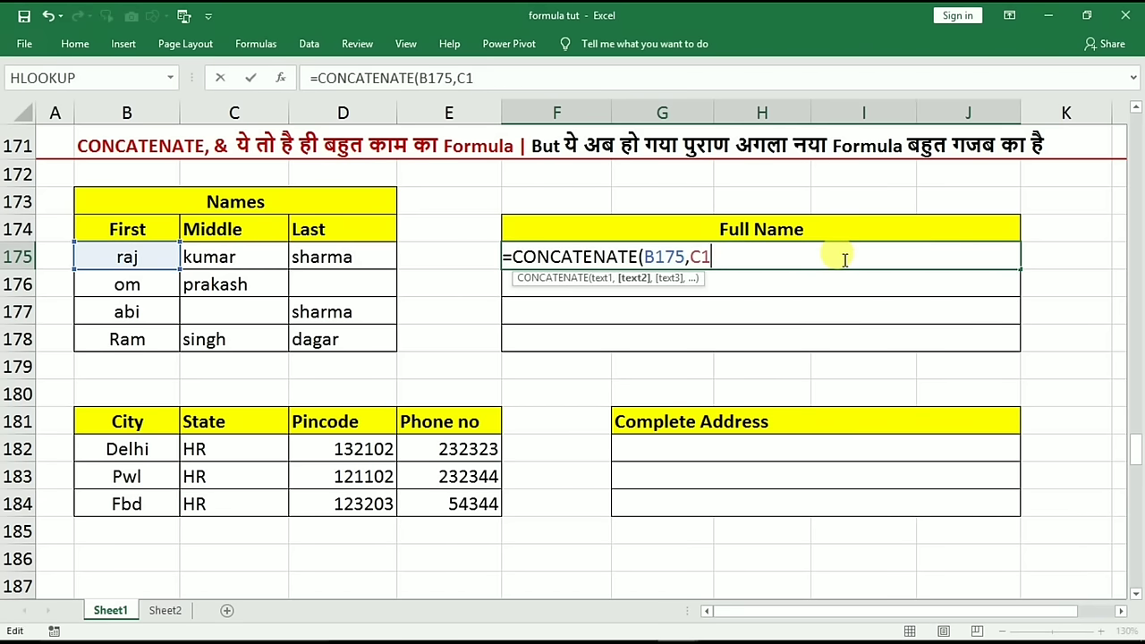
key("BackSpace")
key("BackSpace")
key("BackSpace")
key("BackSpace")
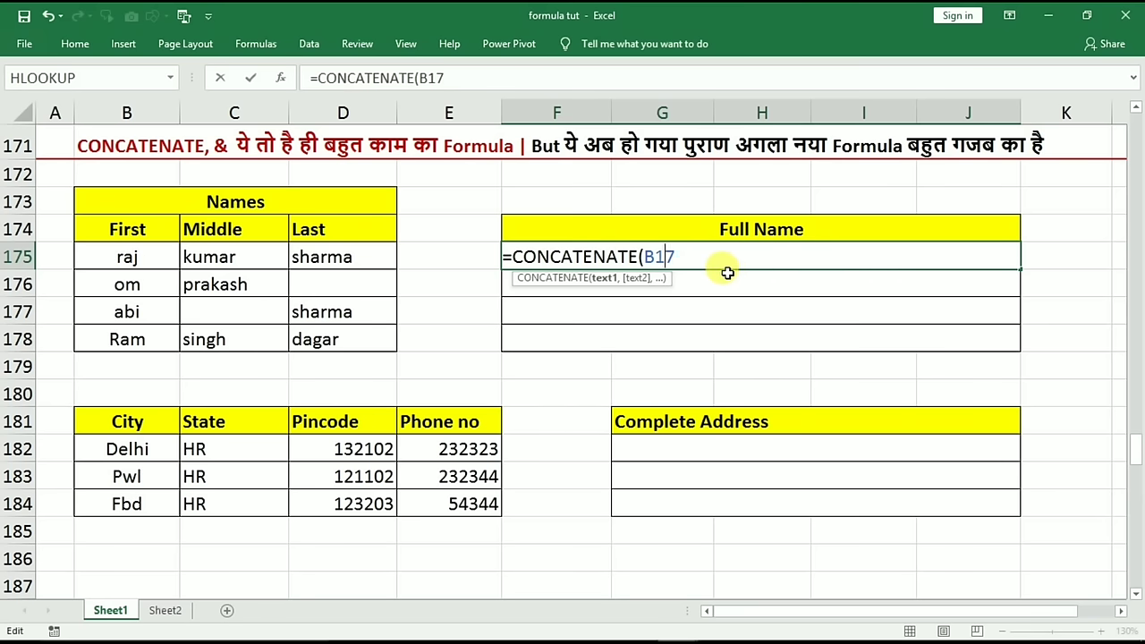
key("BackSpace")
key("BackSpace")
key("BackSpace")
left_click(115, 258)
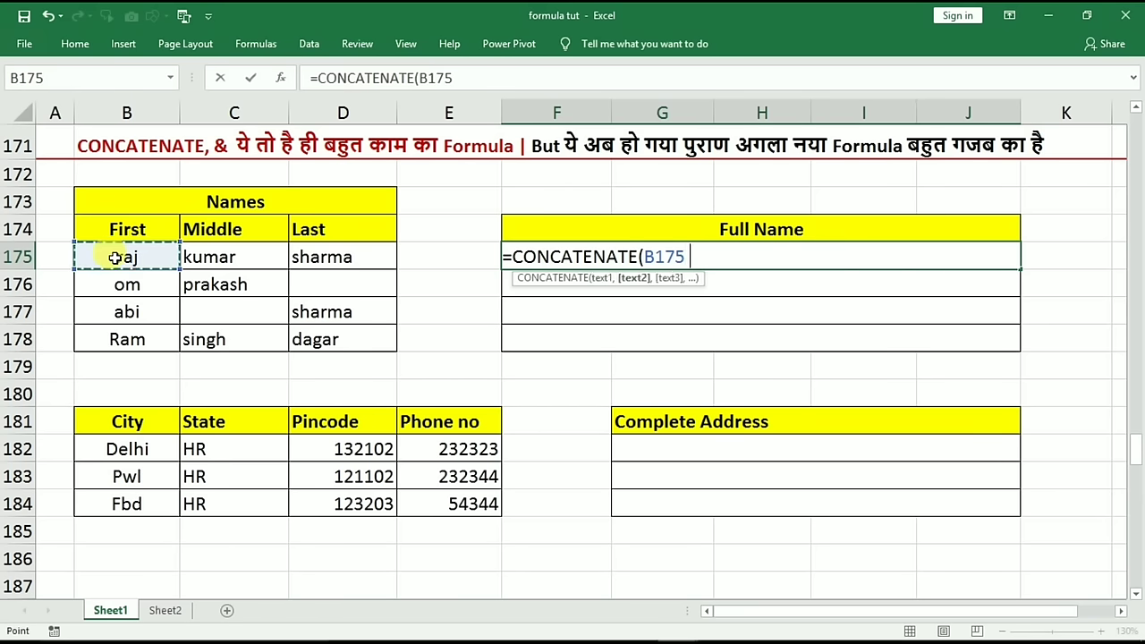
type(",")
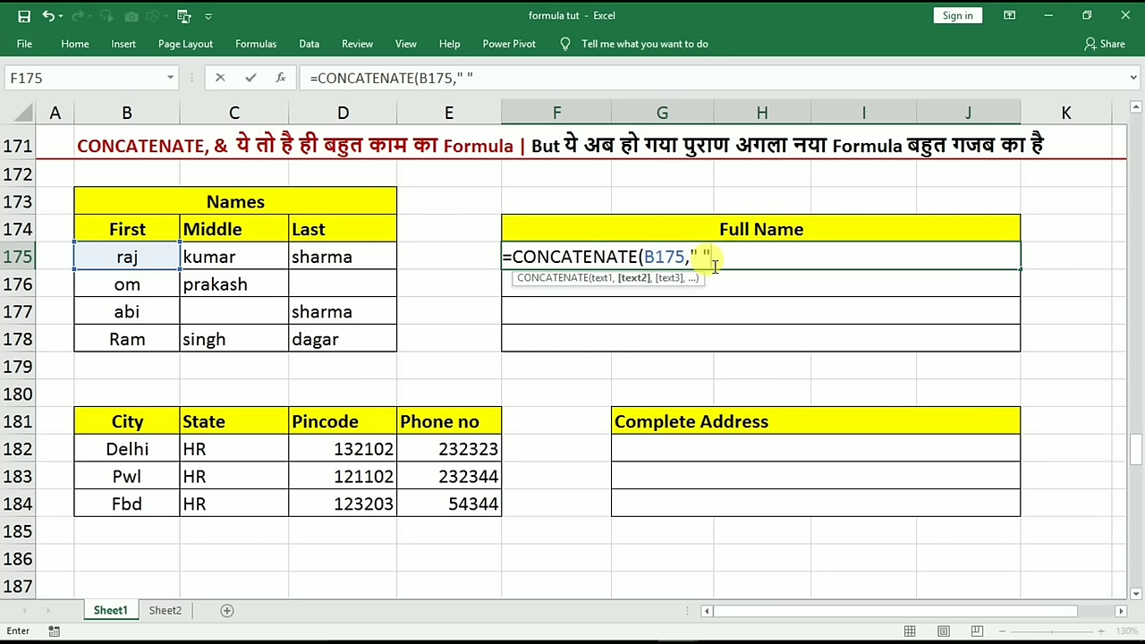
type(",")
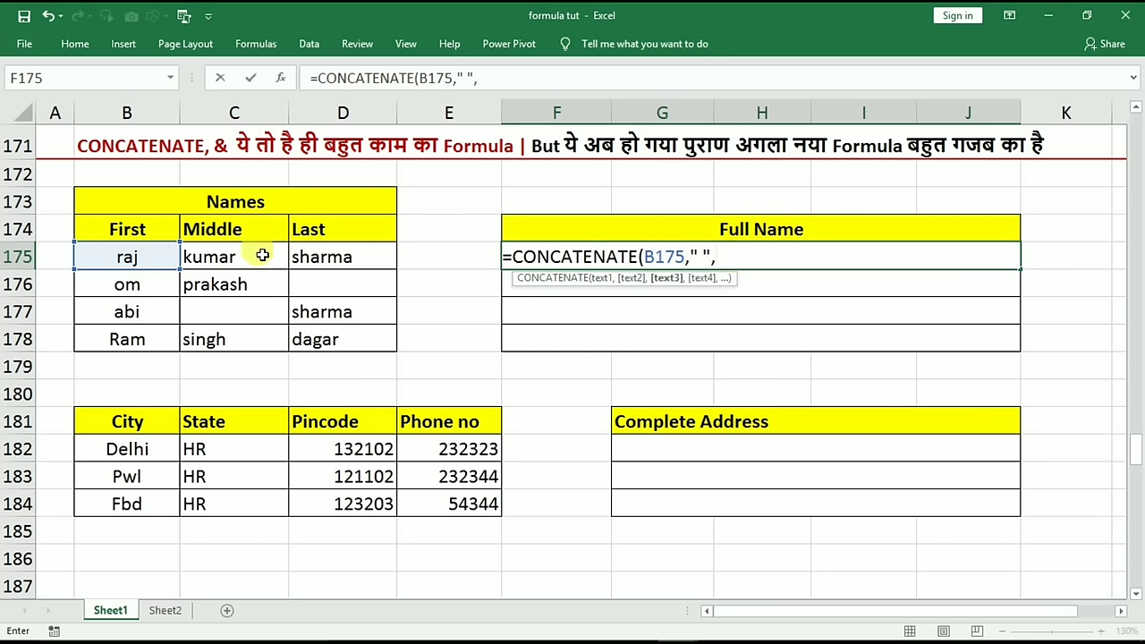
left_click(262, 256)
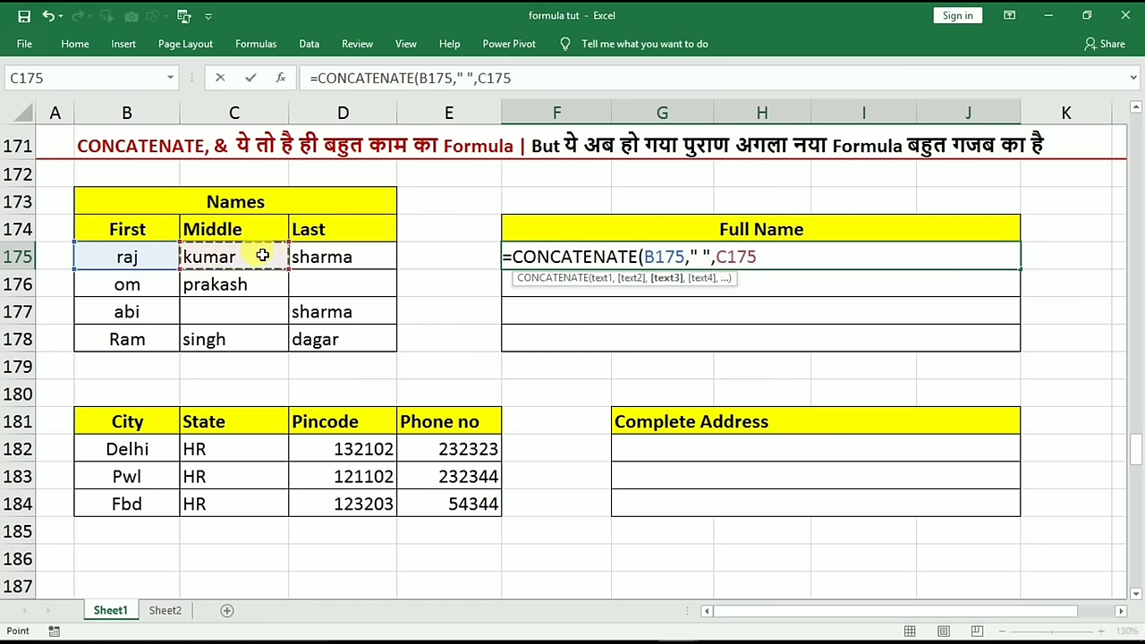
type(",\" \"")
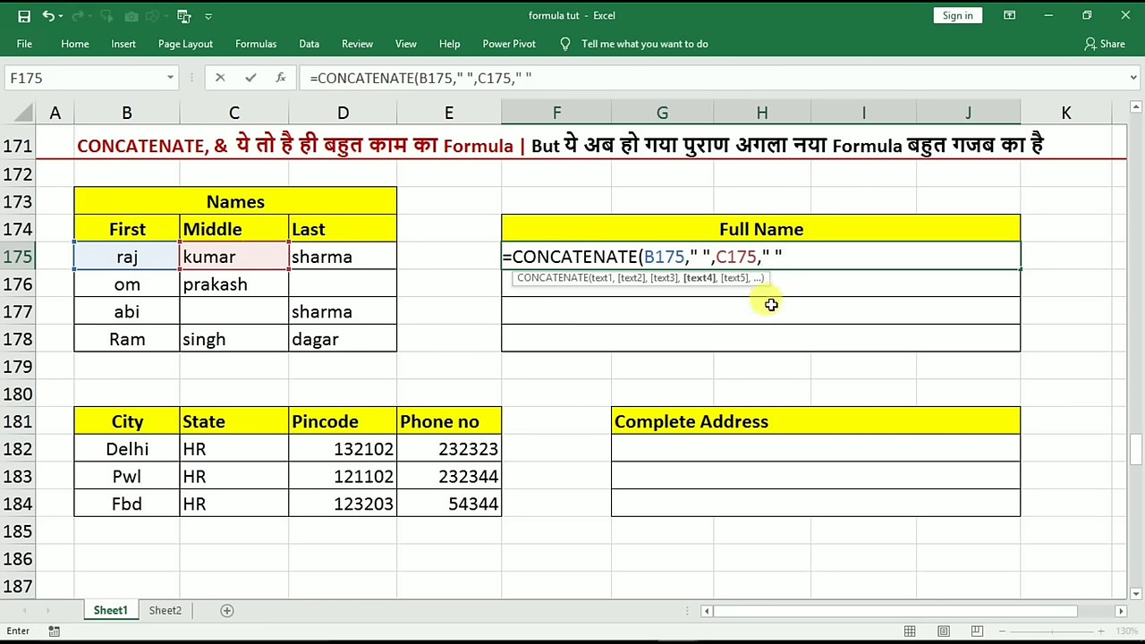
type(",")
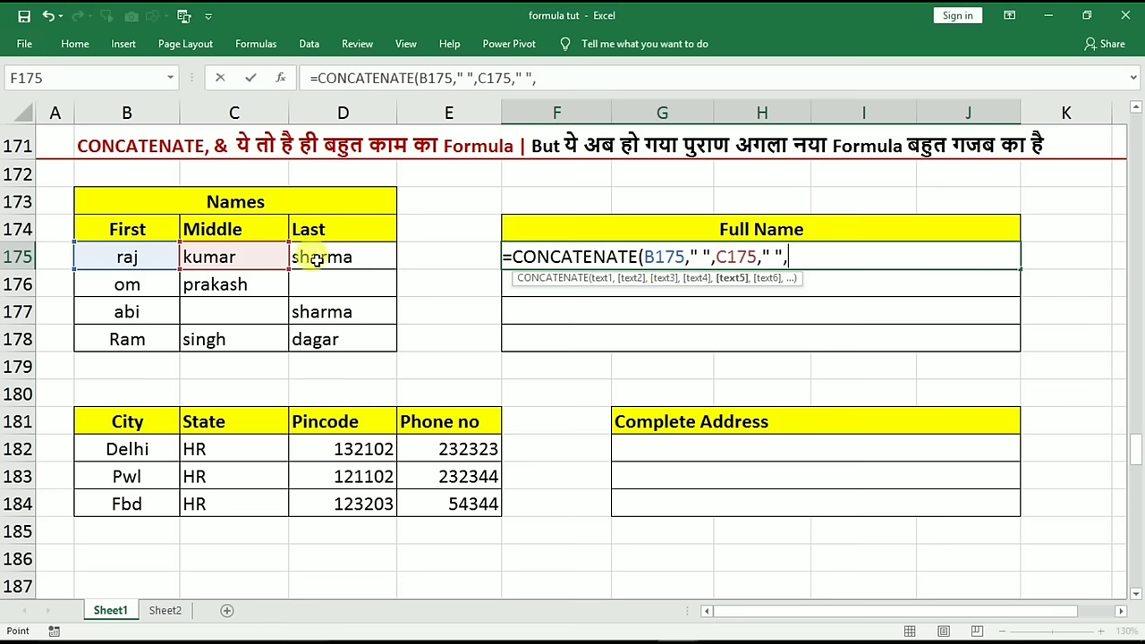
left_click(317, 259)
key("Return")
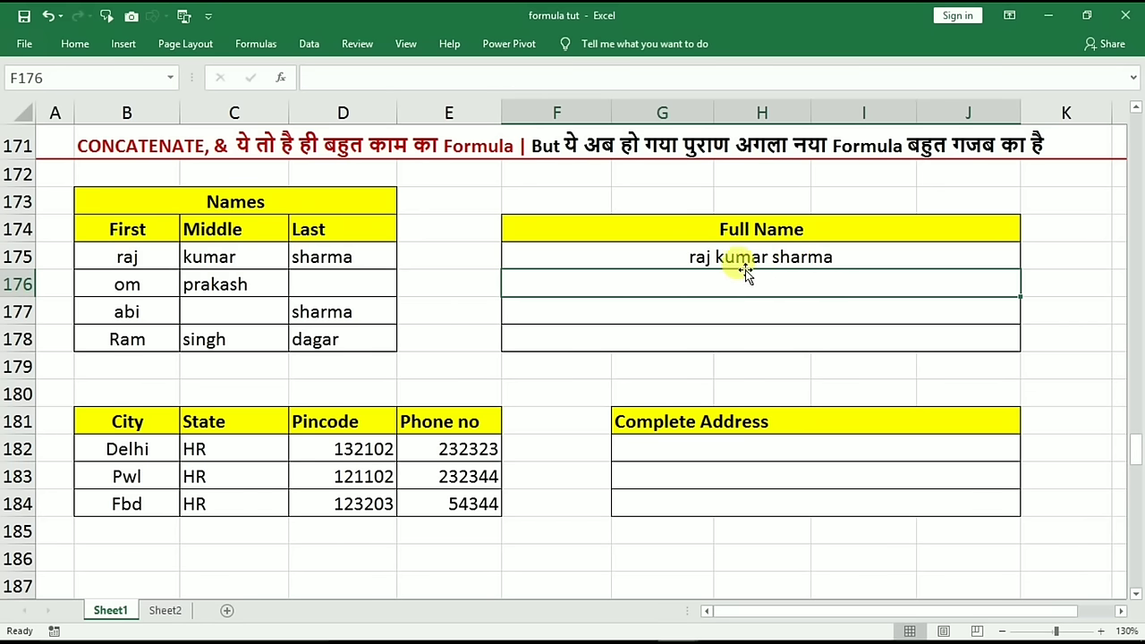
Add a hyphen to the first space separator in F175's CONCATENATE formula
left_click(742, 259)
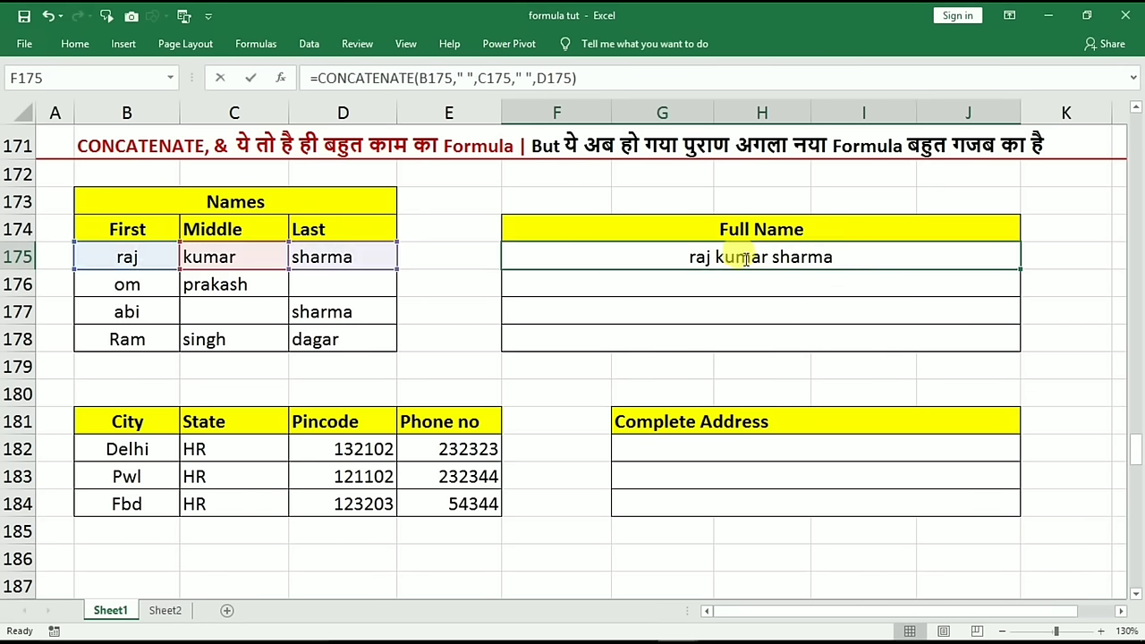
double_click(742, 259)
left_click(702, 258)
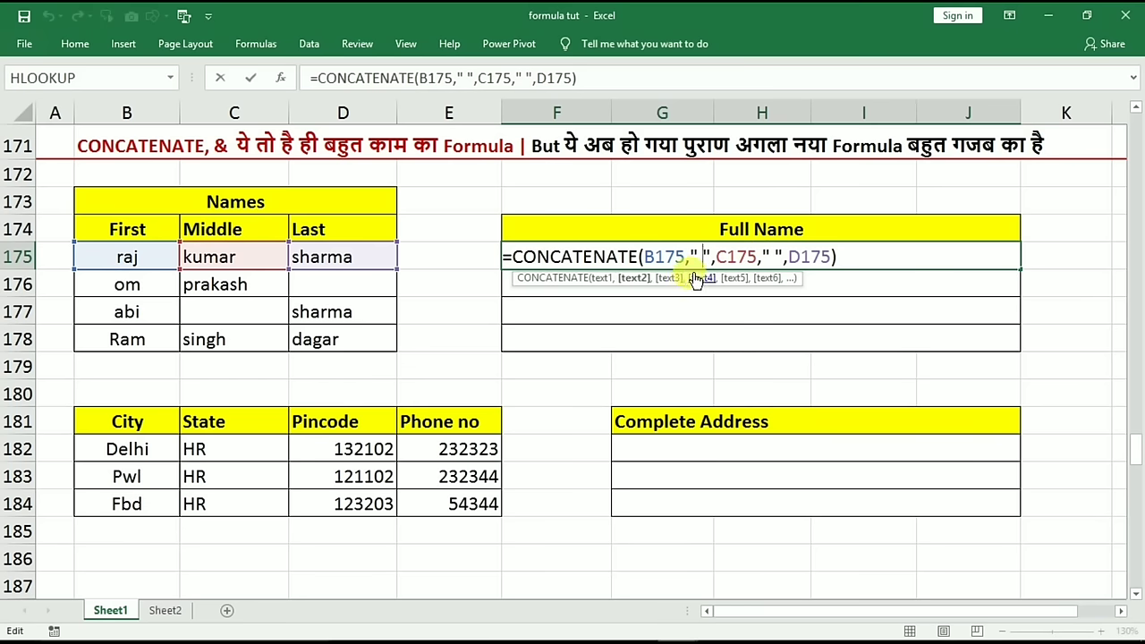
type("-")
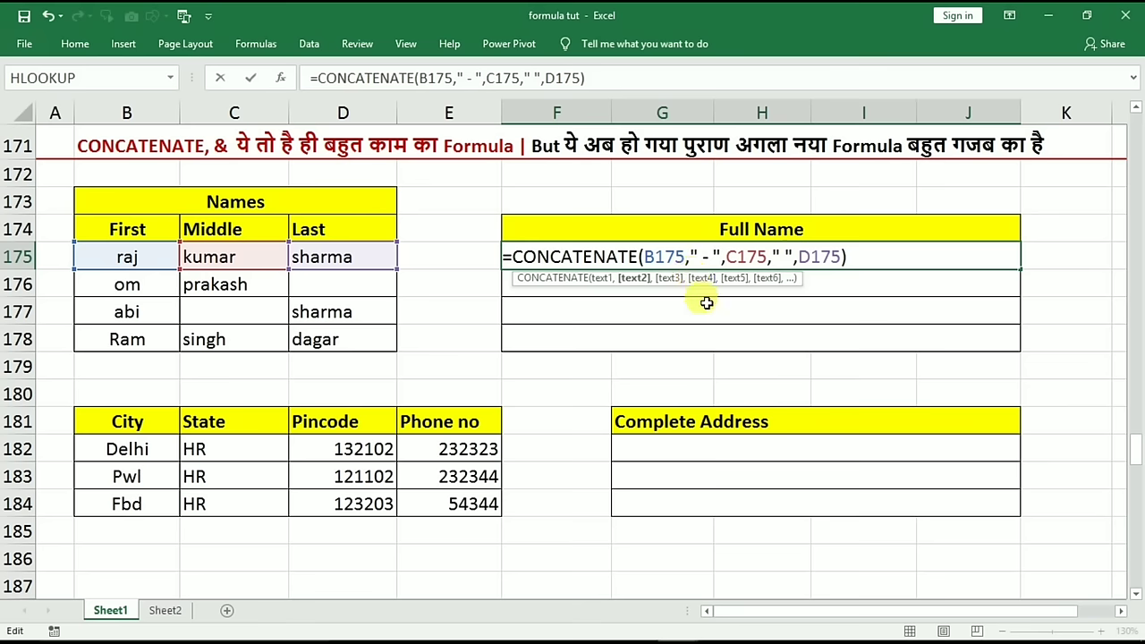
key("Return")
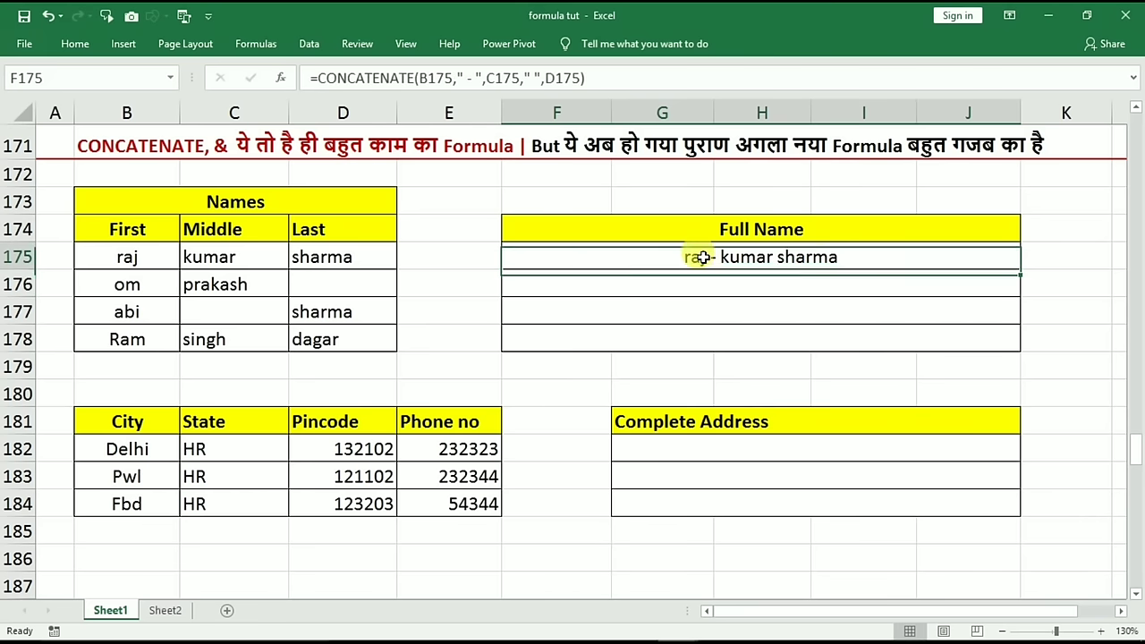
double_click(697, 259)
left_click_drag(637, 259, 524, 257)
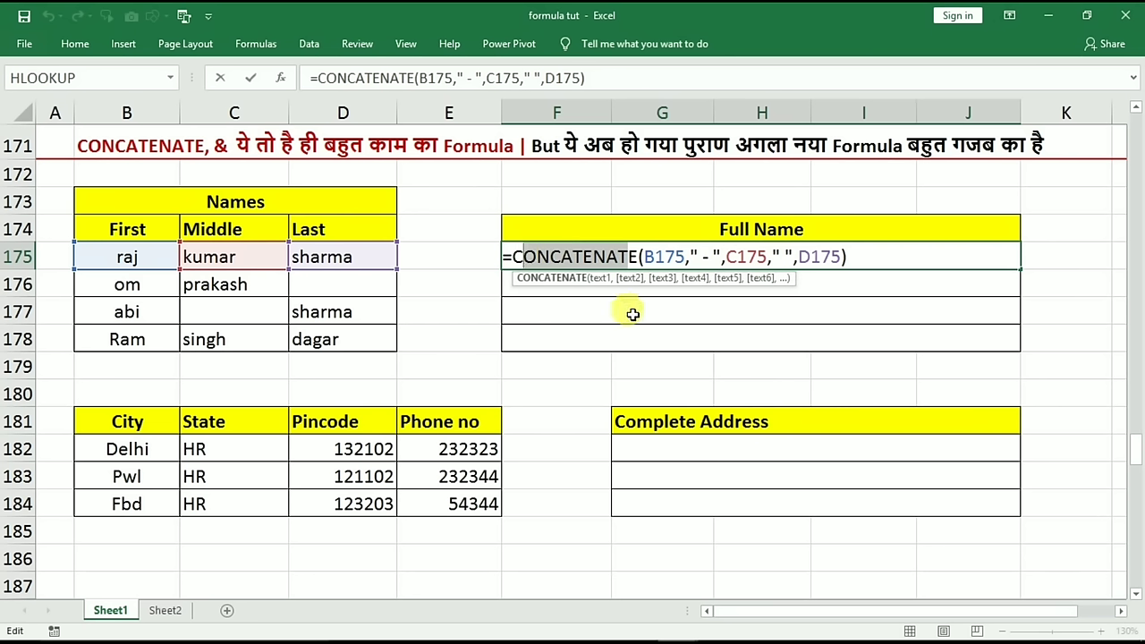
key("Return")
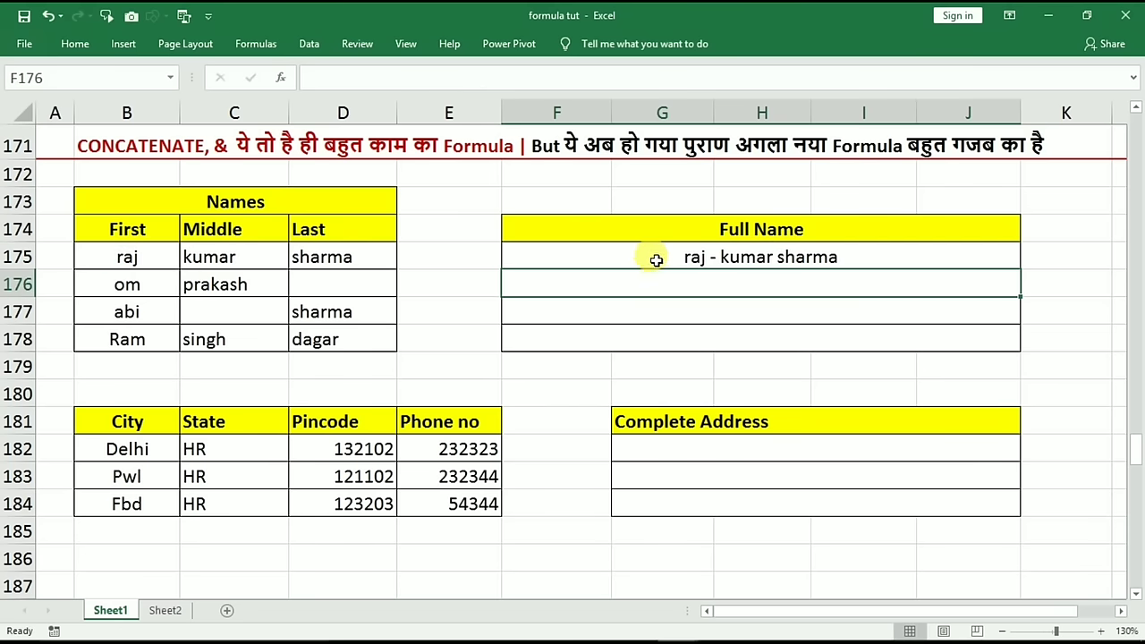
Fill the formula down to F178, then clear the abi and Ram rows F177:F178
left_click(657, 259)
left_click_drag(1020, 270, 1005, 335)
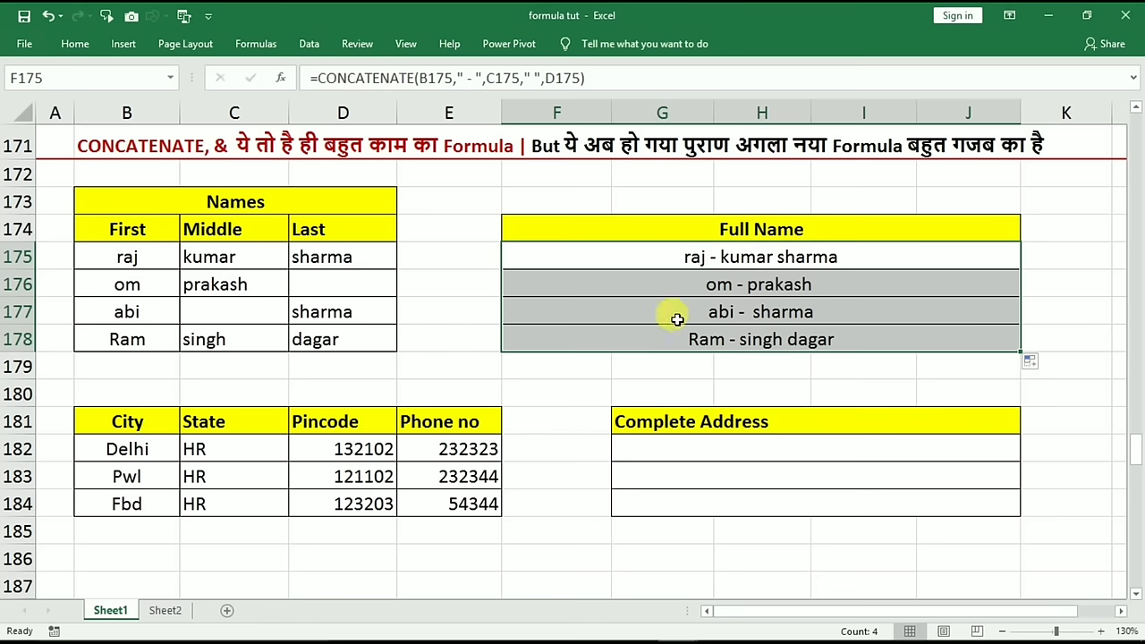
left_click(696, 321)
left_click_drag(702, 331, 696, 332)
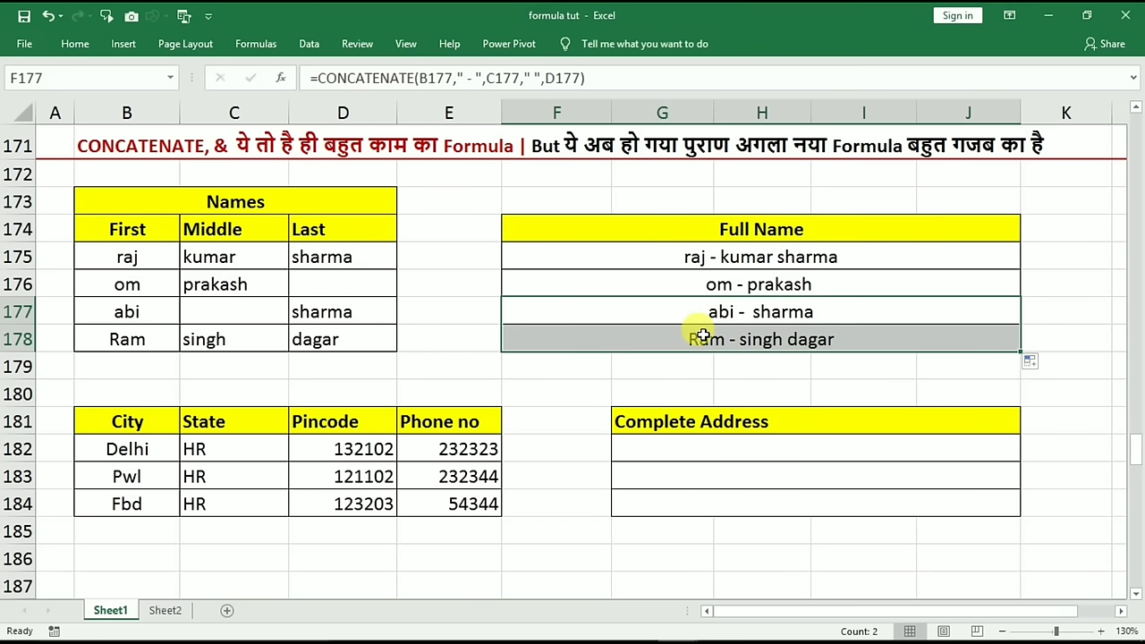
key("Delete")
left_click(591, 307)
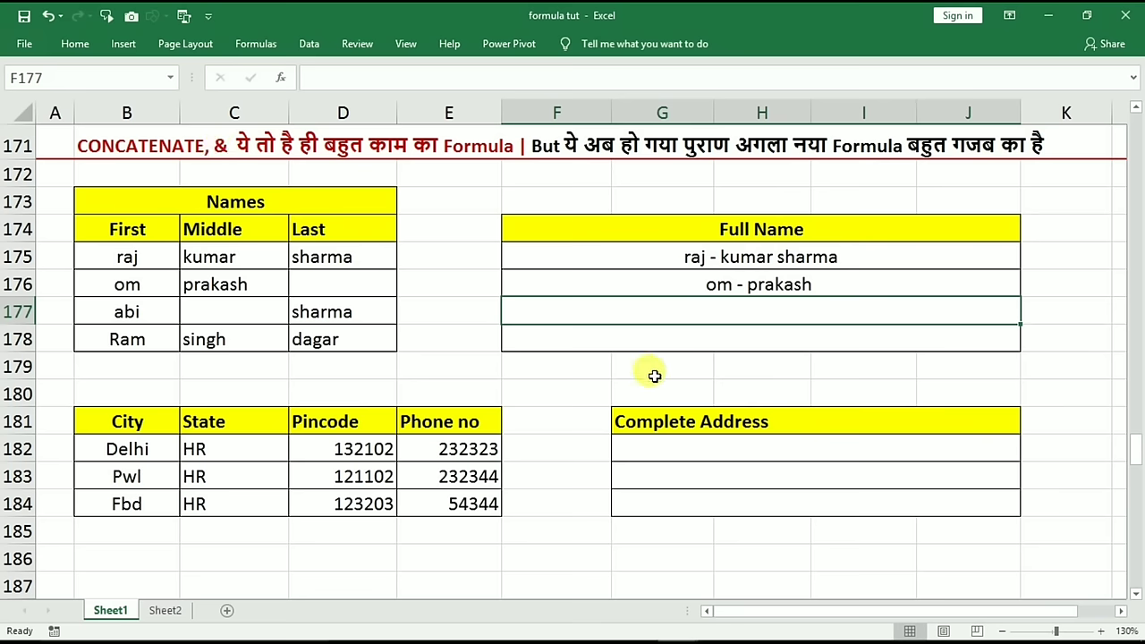
type("=")
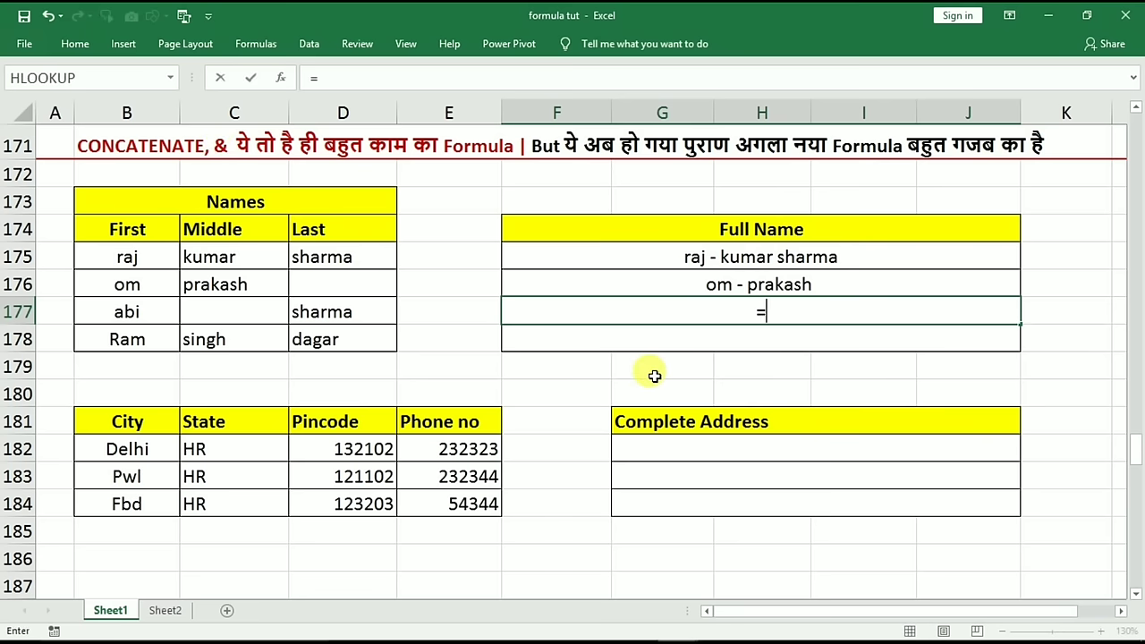
left_click(115, 313)
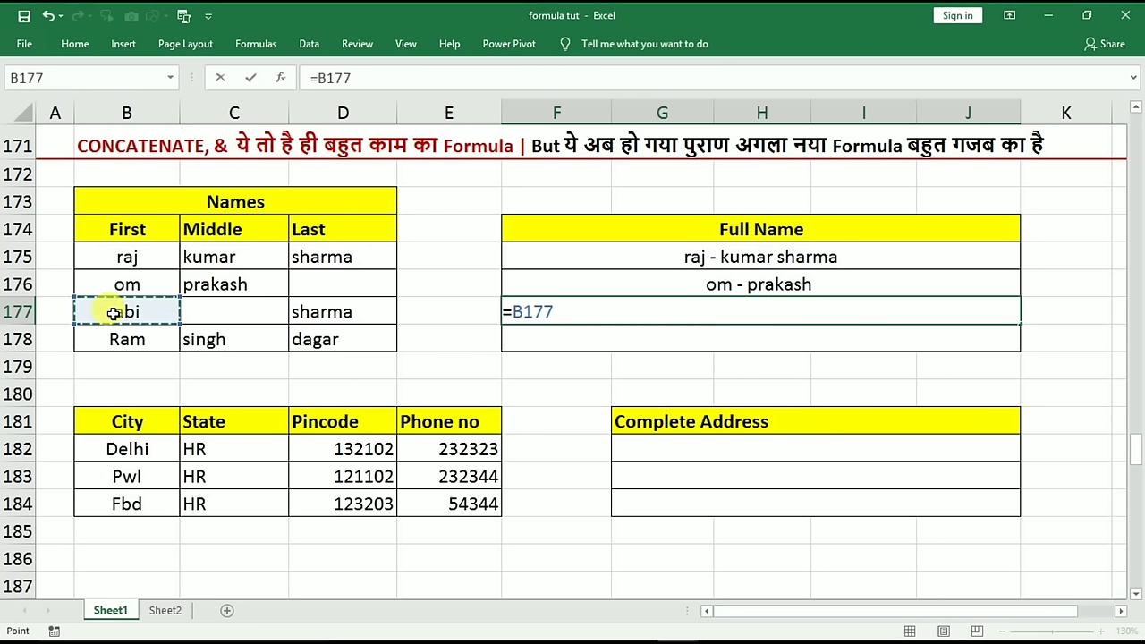
type("&")
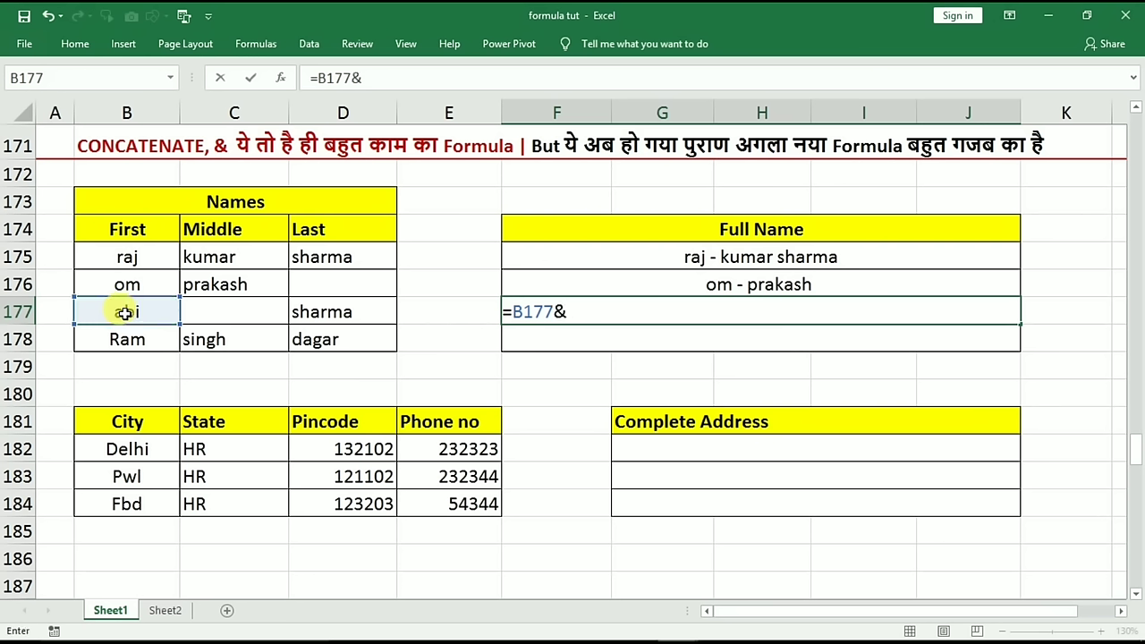
left_click(210, 311)
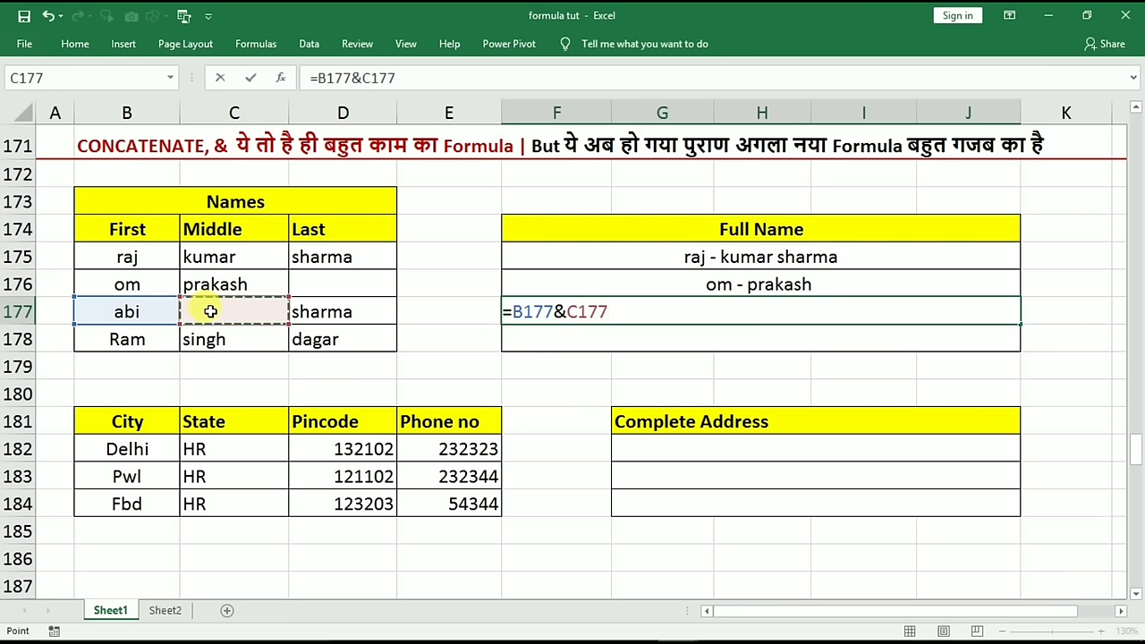
type("&")
left_click(309, 311)
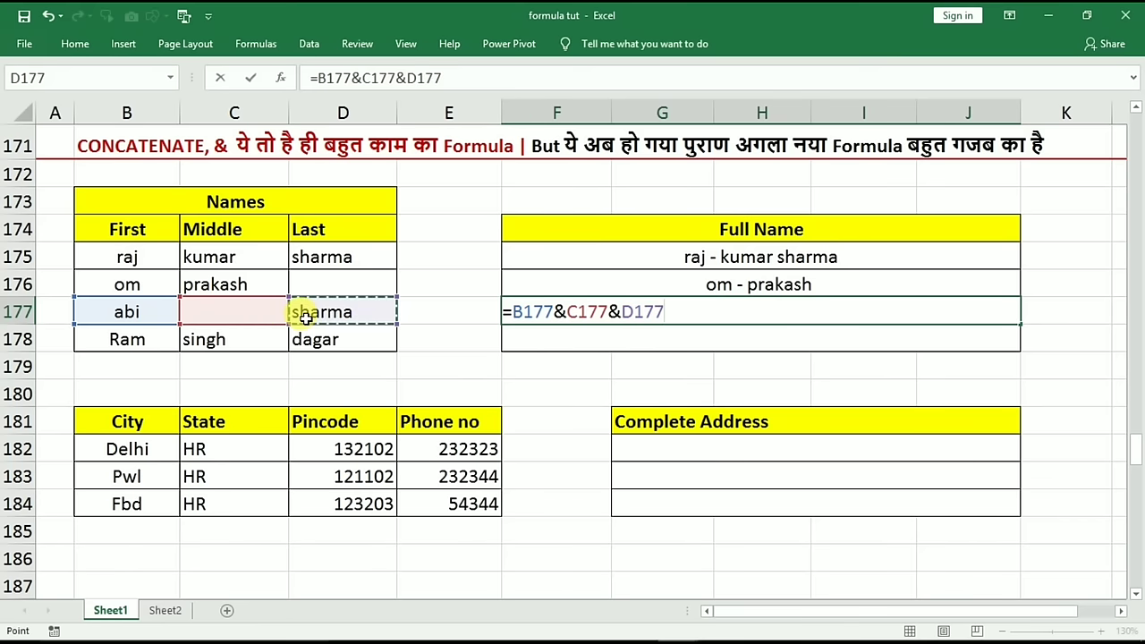
key("Return")
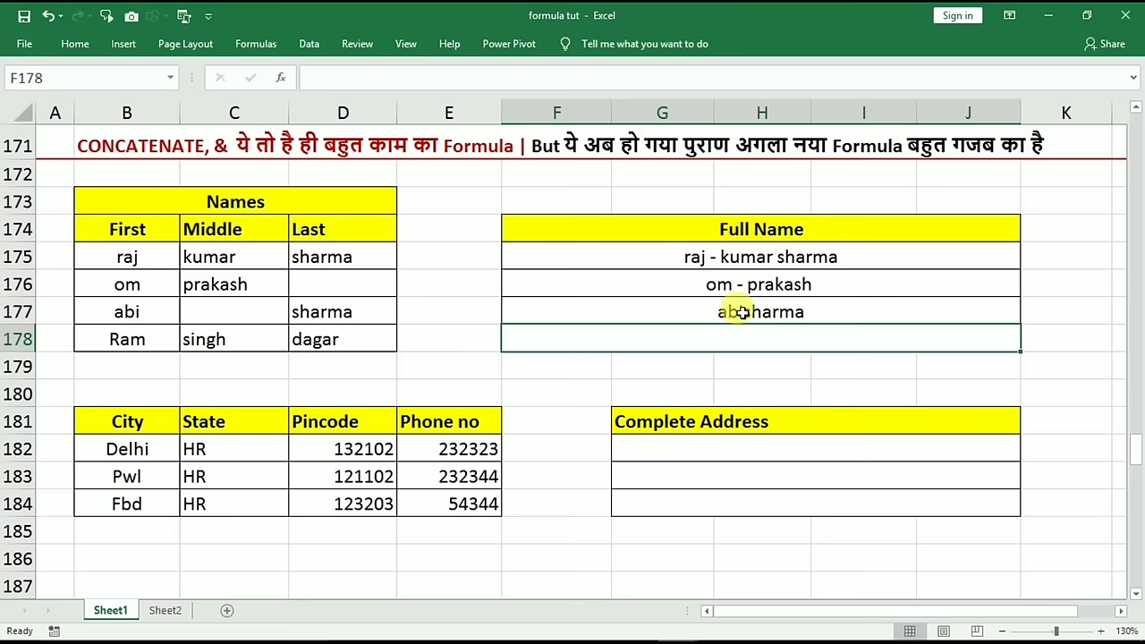
left_click(742, 313)
key("Delete")
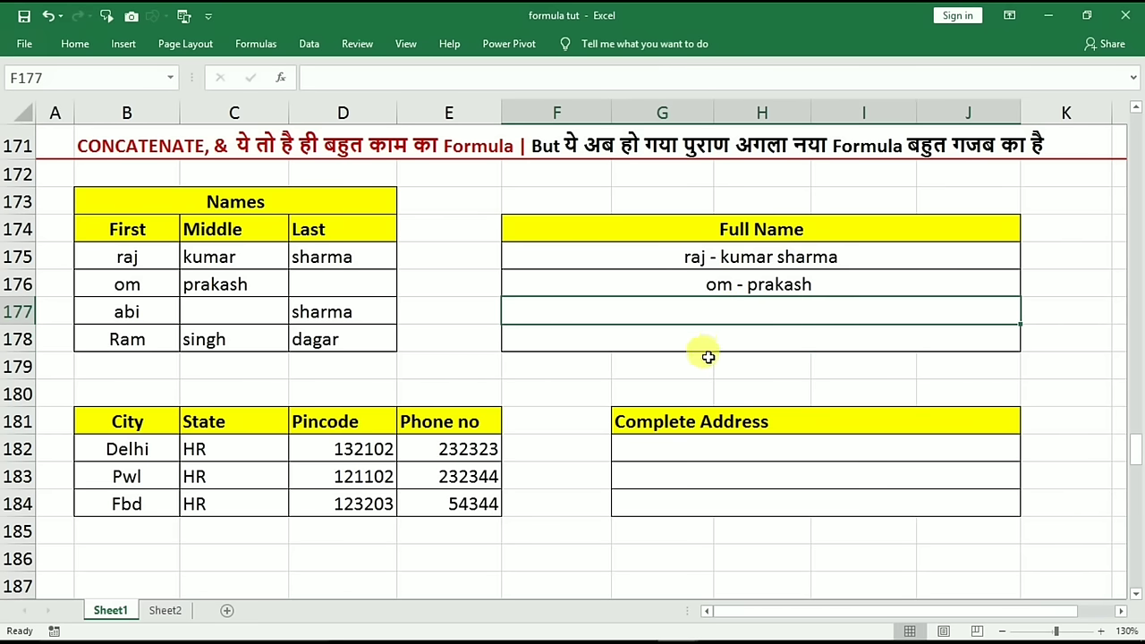
Enter a spaced ampersand formula joining B177, C177 and D177 in F177 and fill it to F178
type("=")
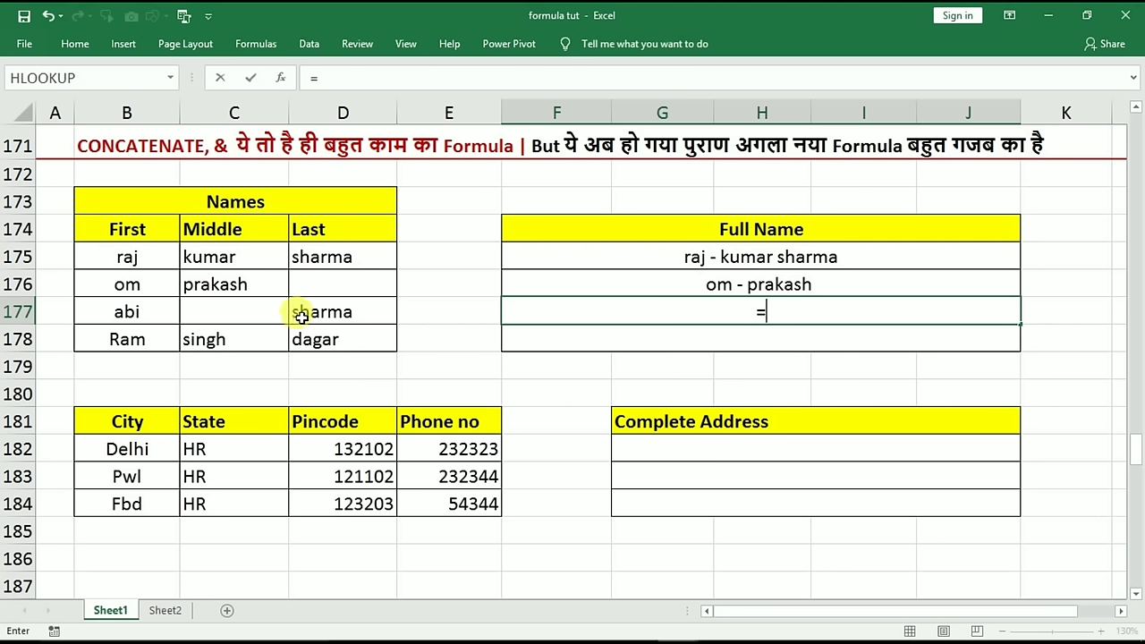
left_click(134, 313)
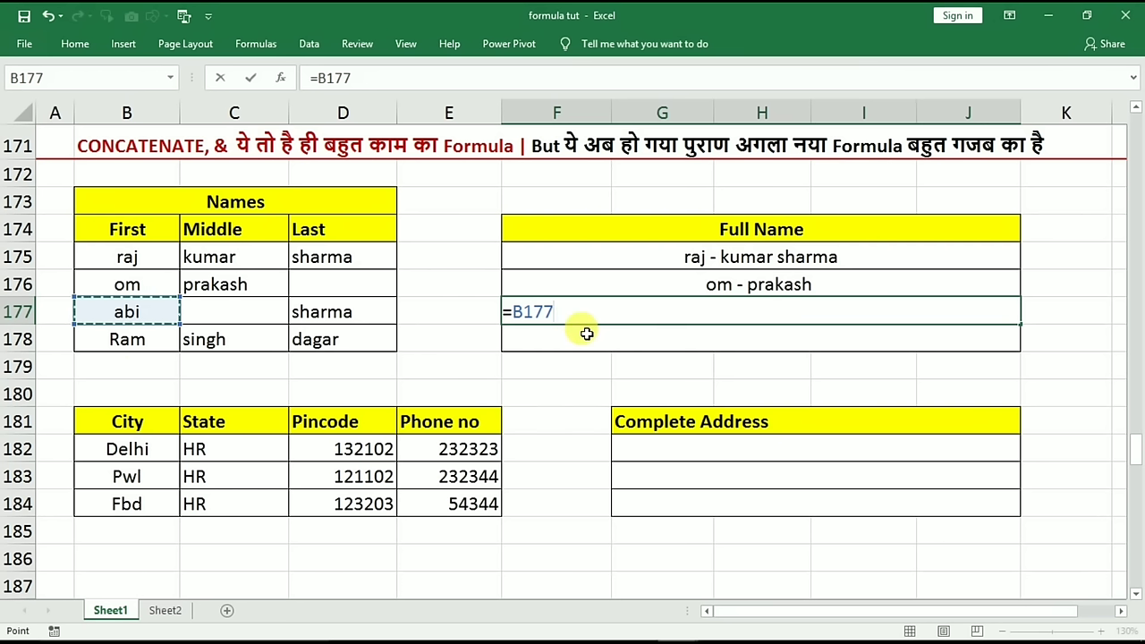
type("&\" \"&")
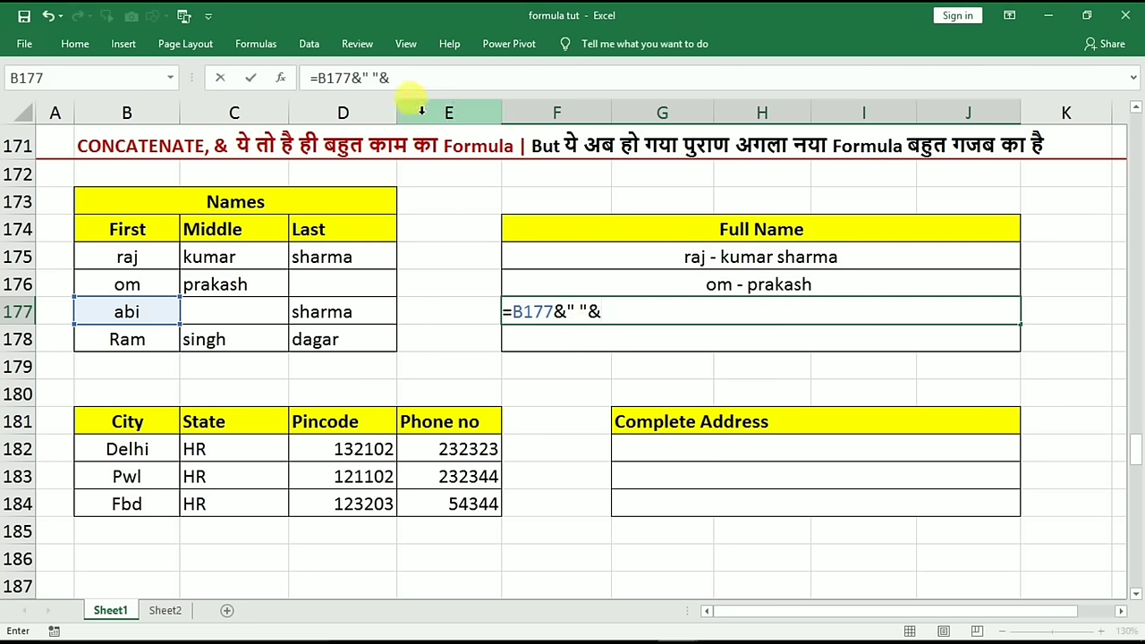
left_click(216, 308)
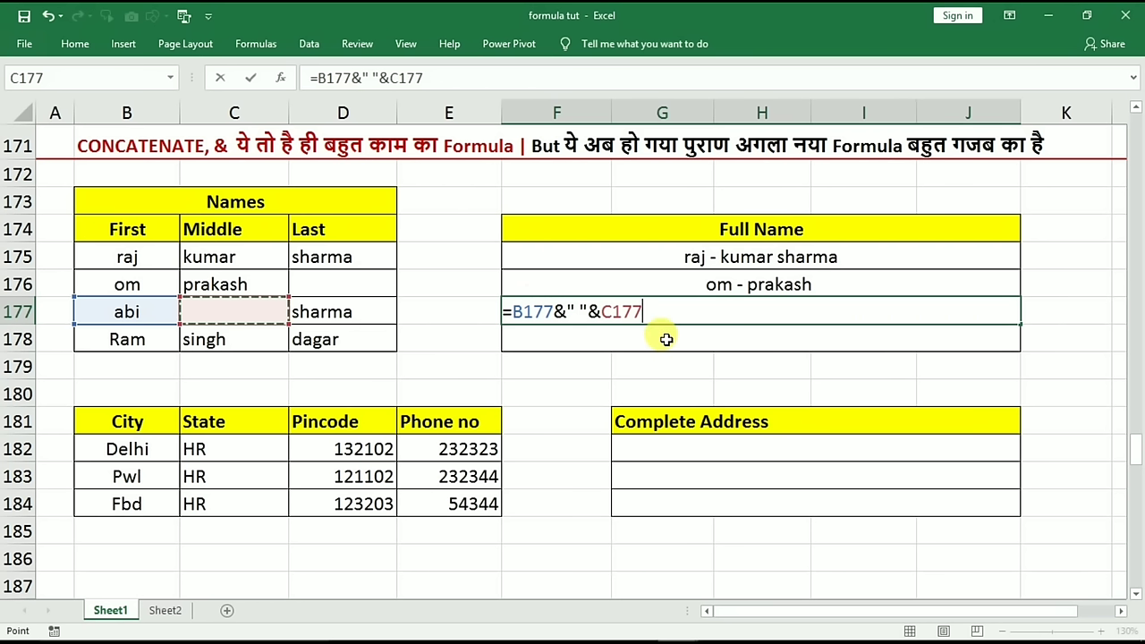
type("&\" \"")
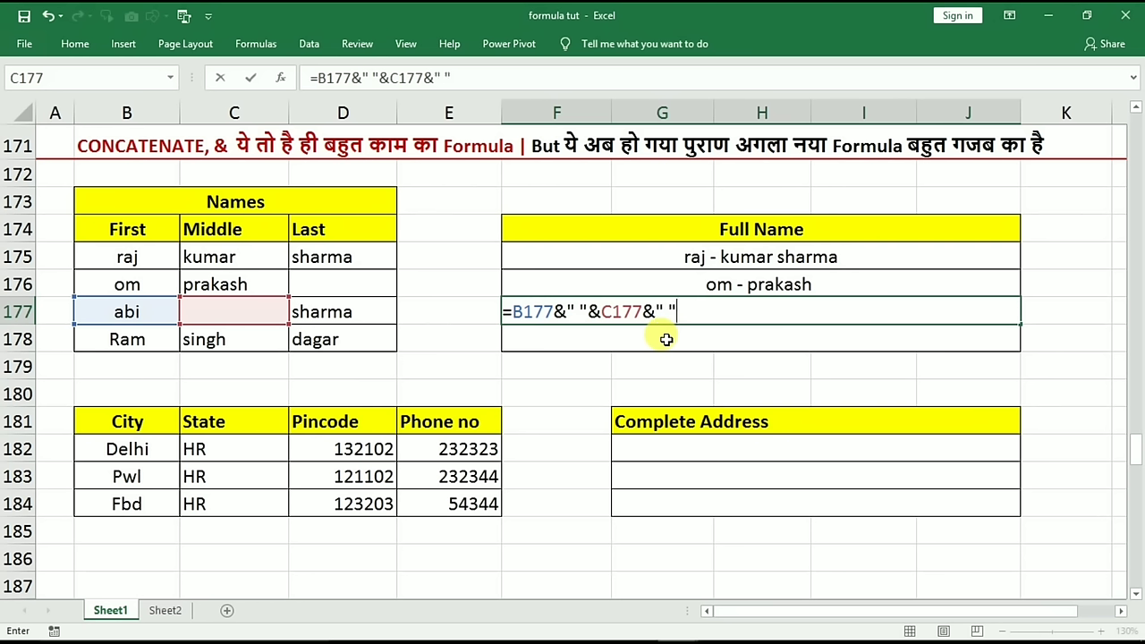
type("&")
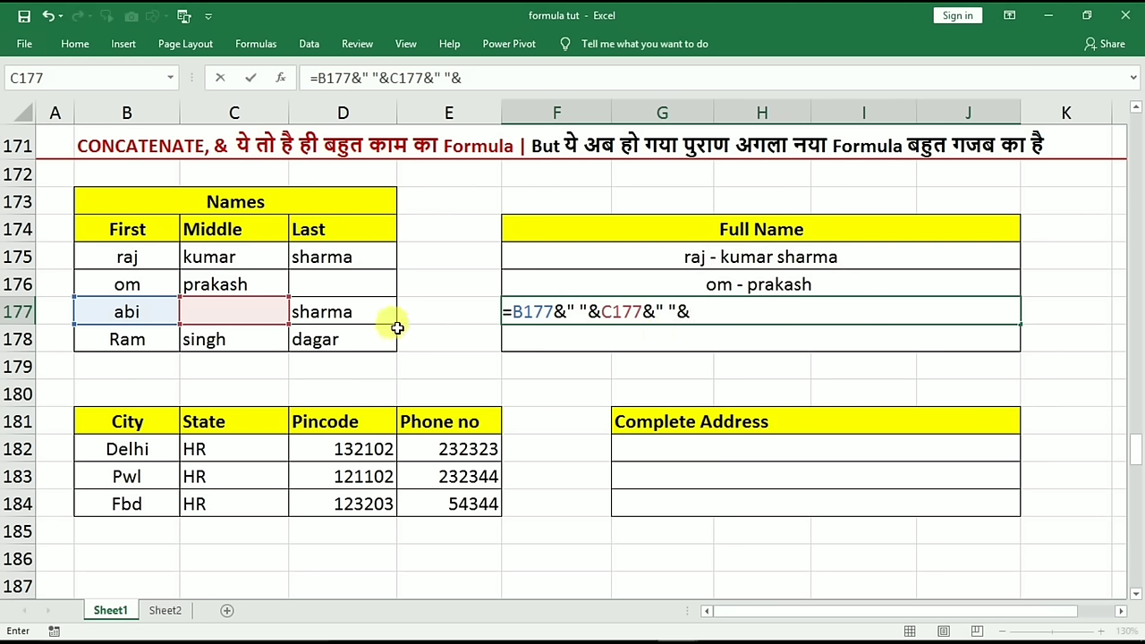
left_click(381, 319)
key("Return")
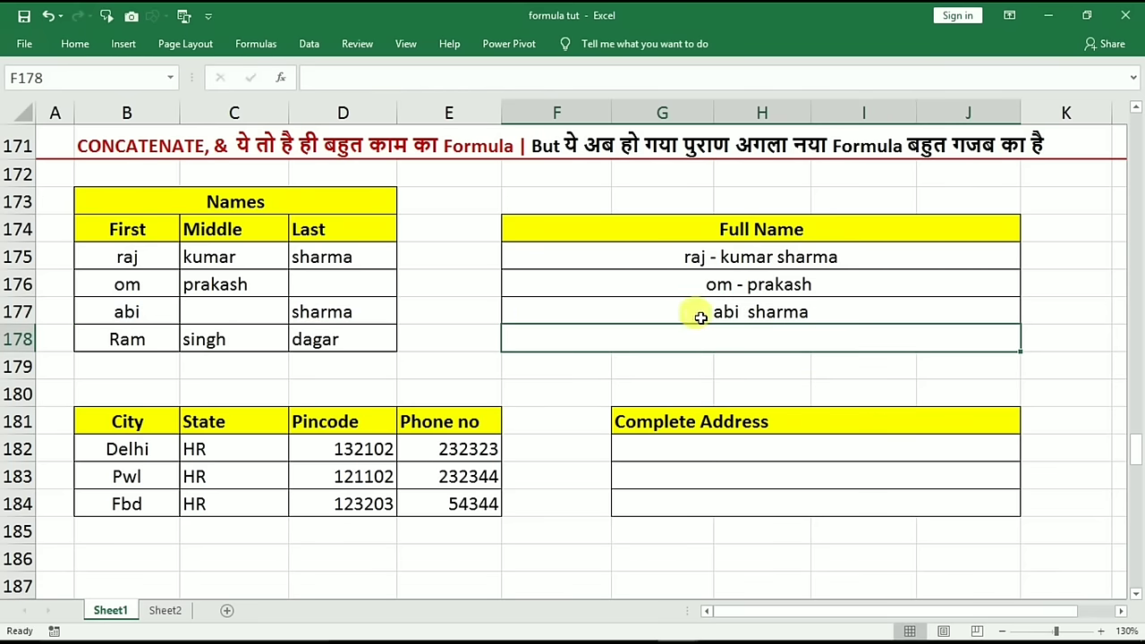
left_click(823, 312)
left_click_drag(1006, 327, 1017, 342)
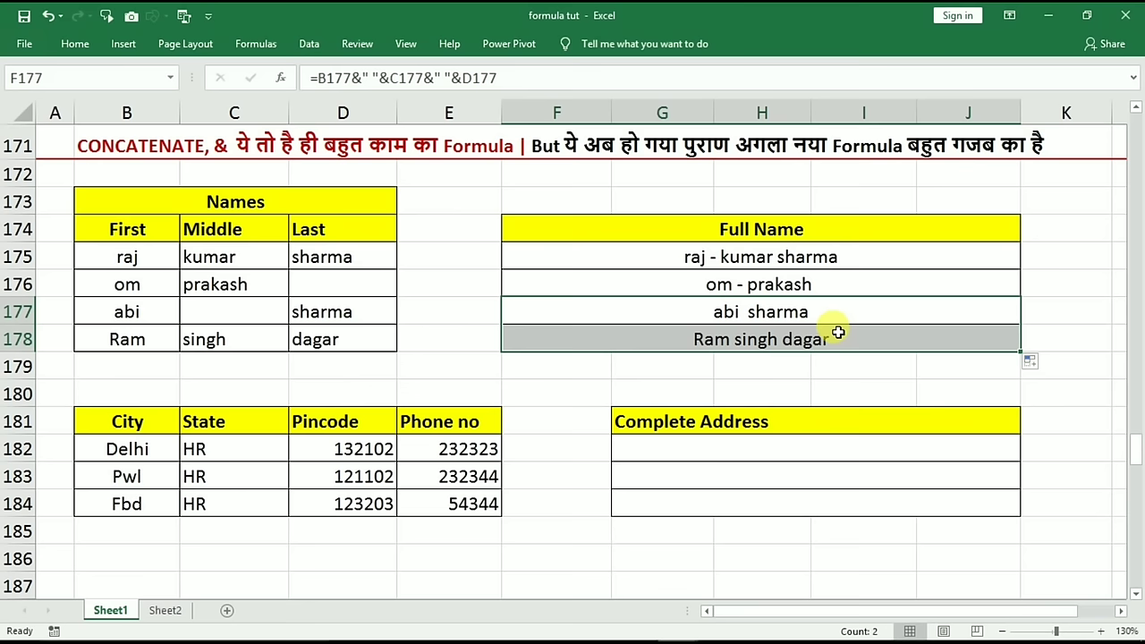
left_click(701, 449)
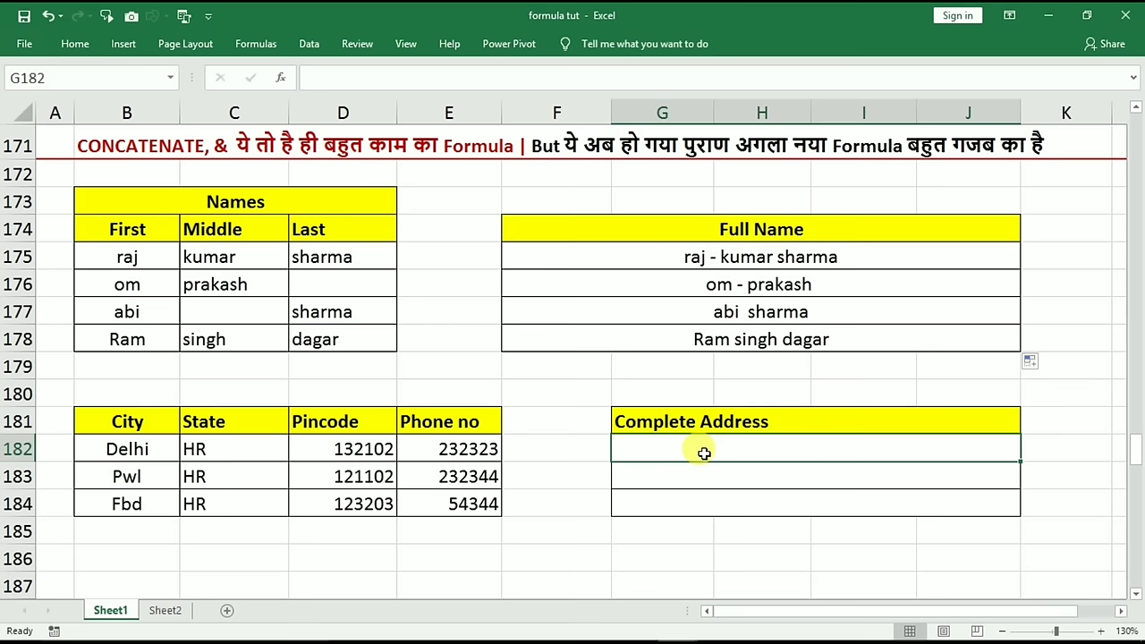
Scroll down to the CONCAT, TEXTJOIN, CHAR section at rows 188–204
left_click(690, 487)
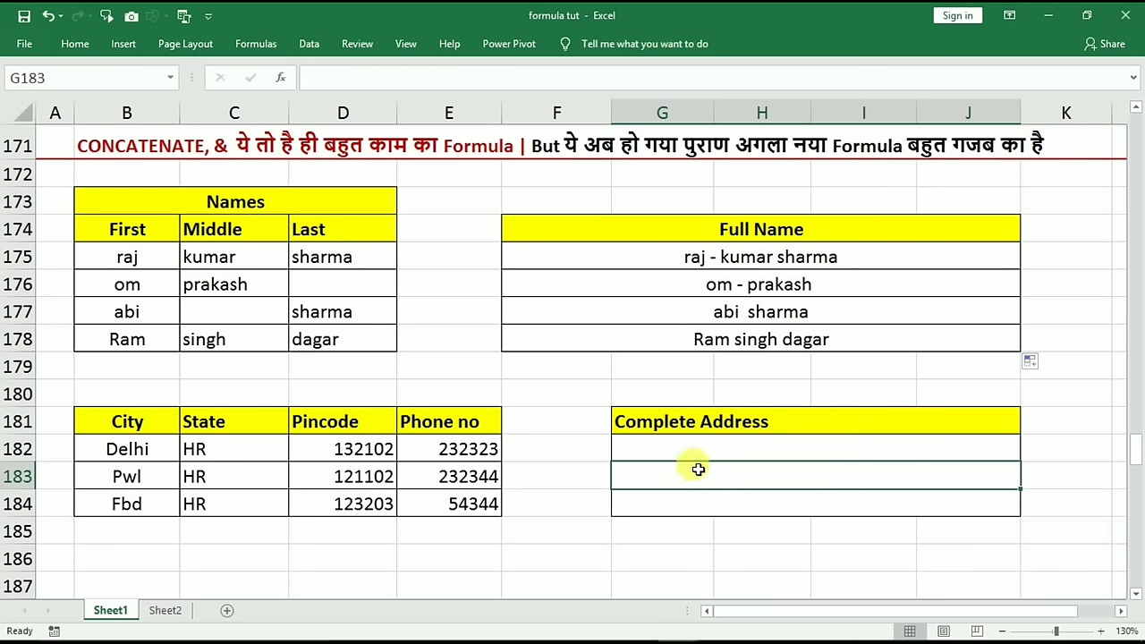
key("Page_Down")
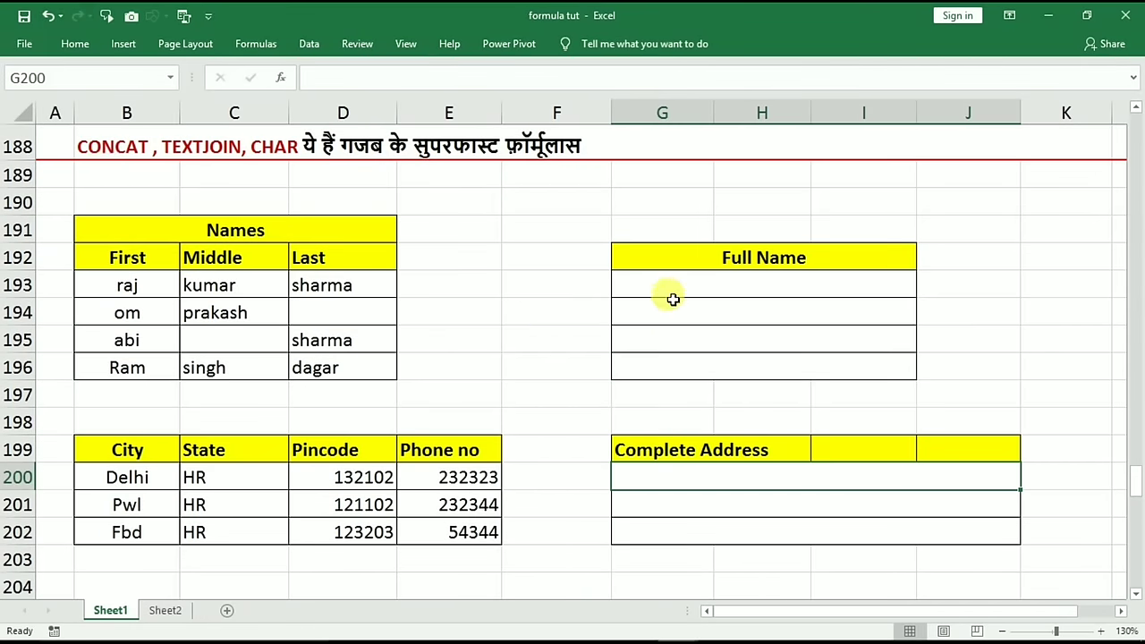
Try =CONCATENATE(B193:D193) in G193, then delete it after it returns #VALUE!
left_click(613, 291)
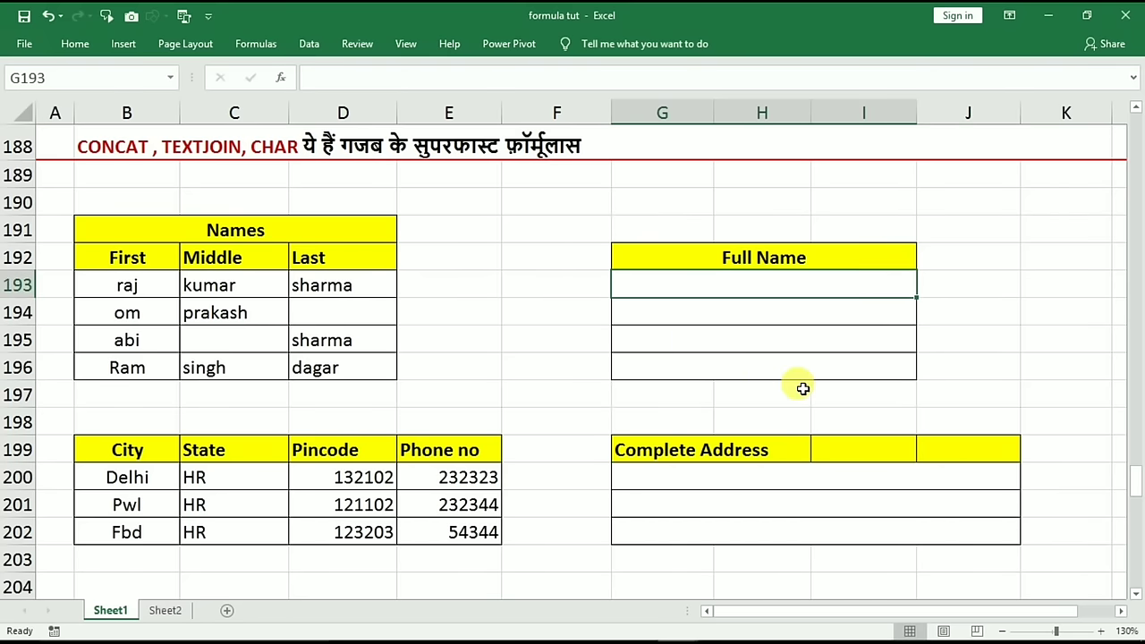
type("=")
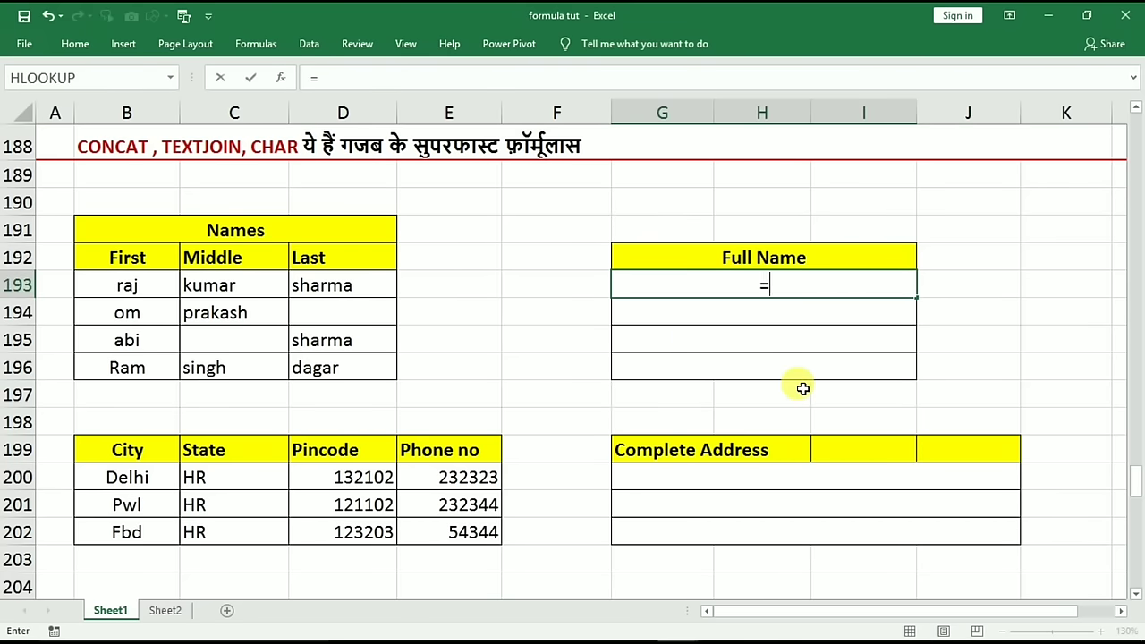
type("concate")
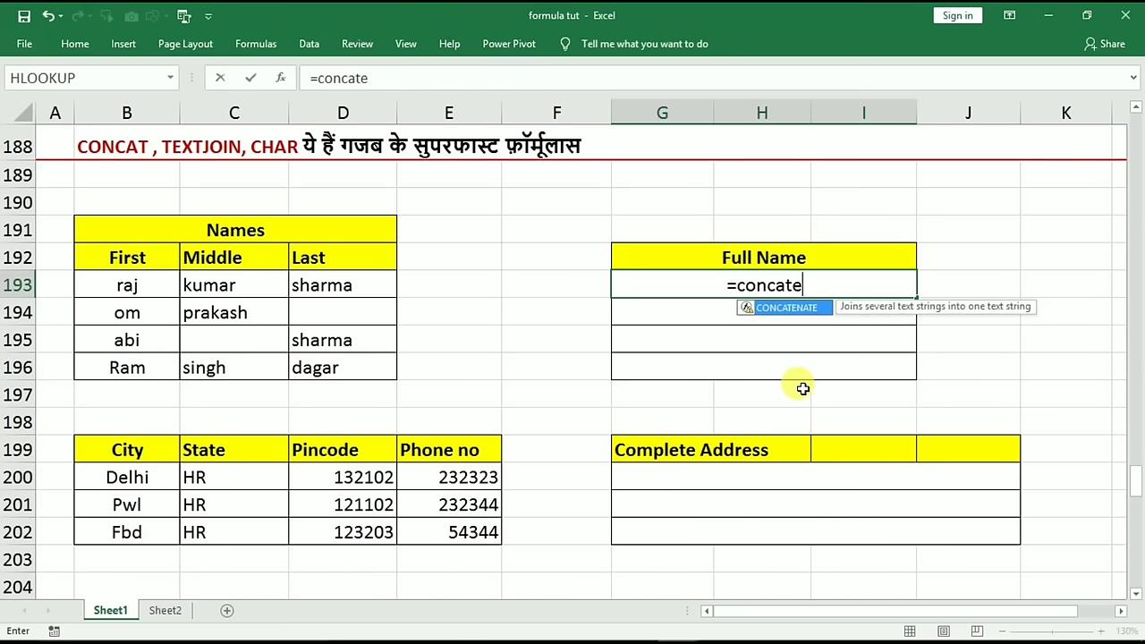
type("nate")
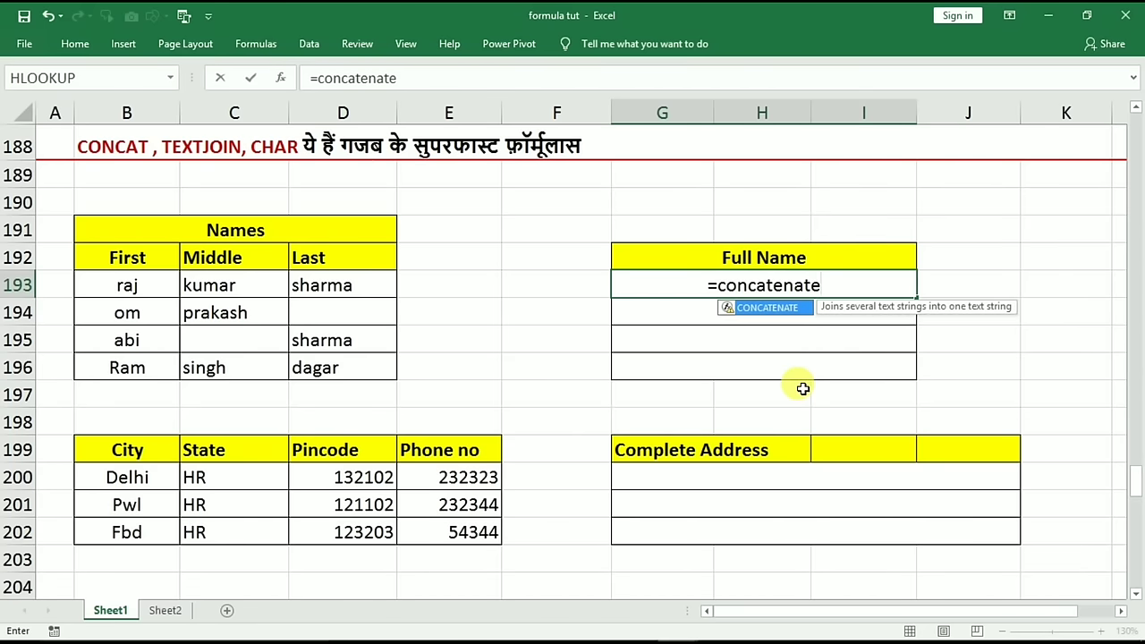
type("(")
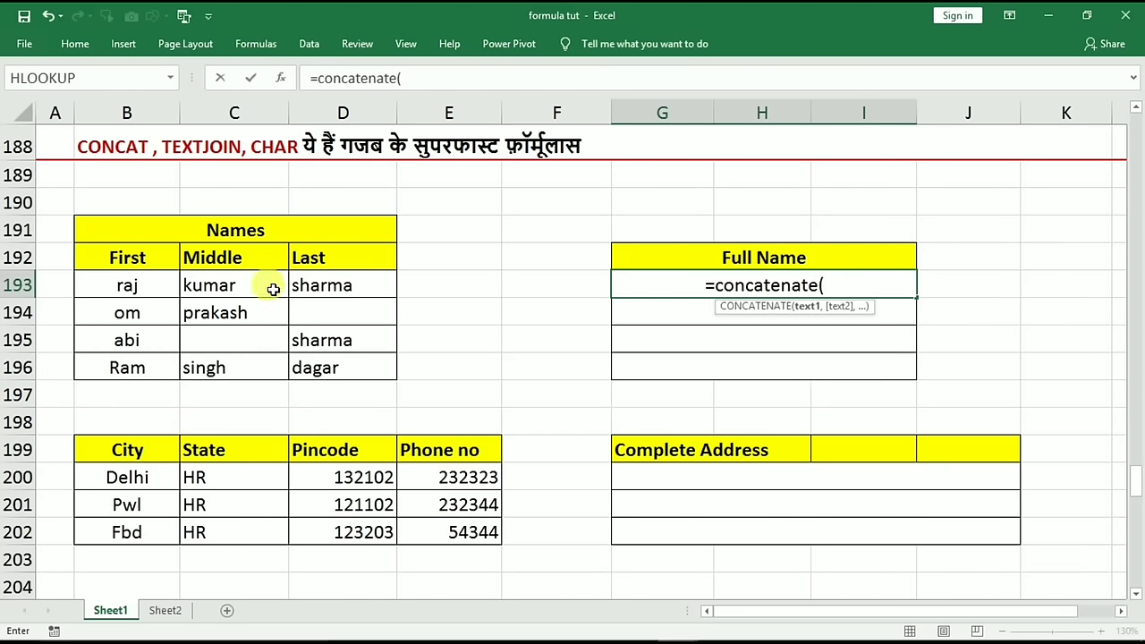
left_click(146, 281)
left_click_drag(192, 279, 313, 285)
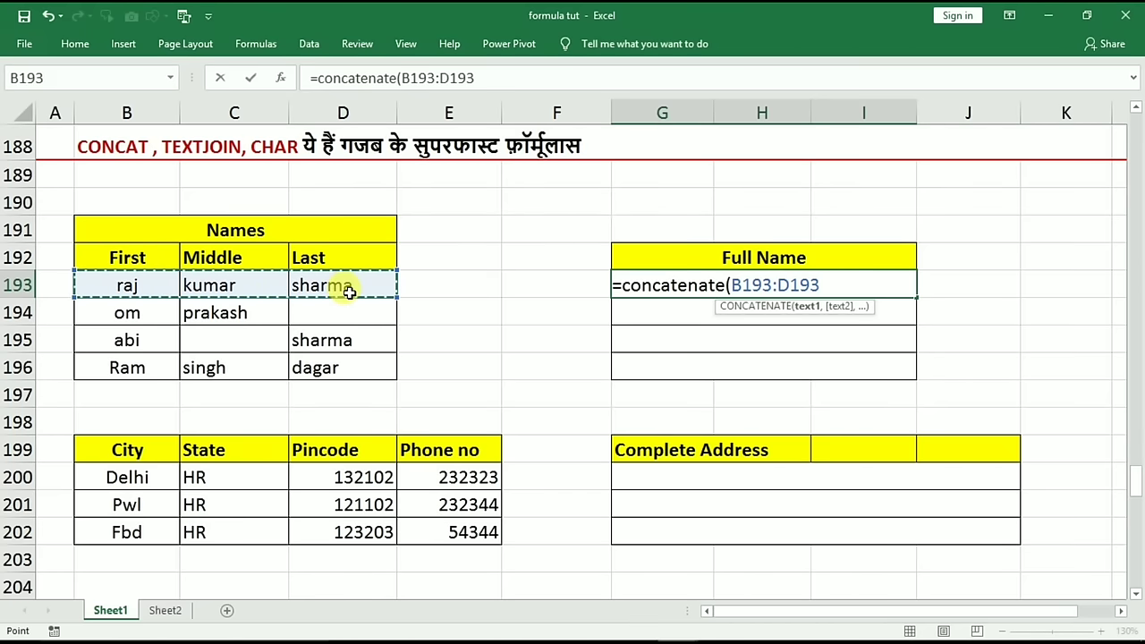
key("Return")
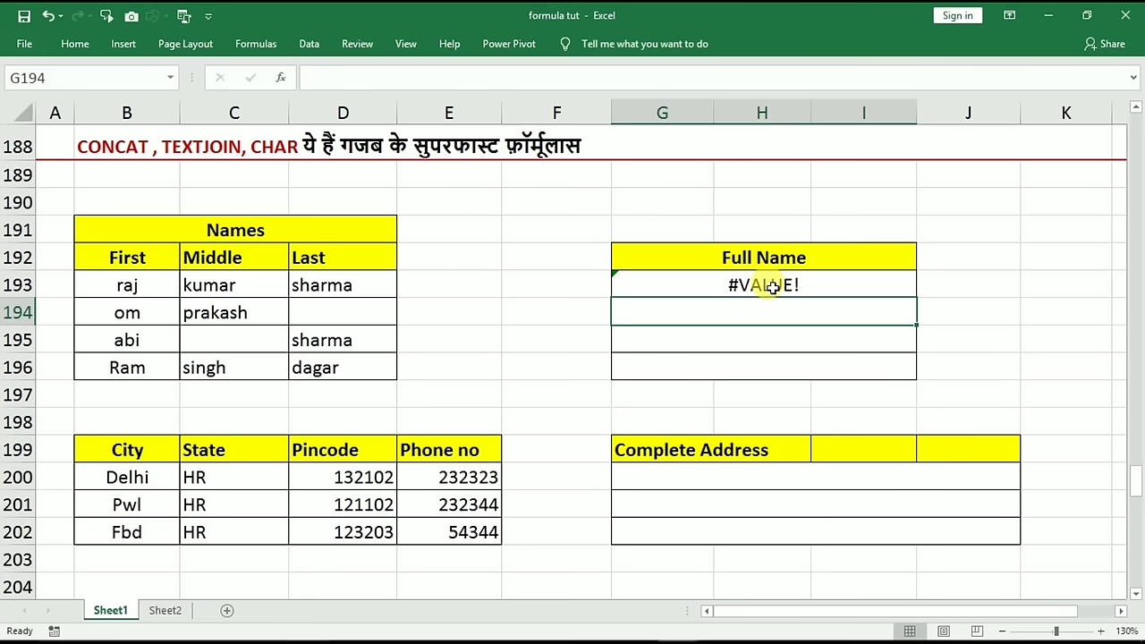
left_click(773, 287)
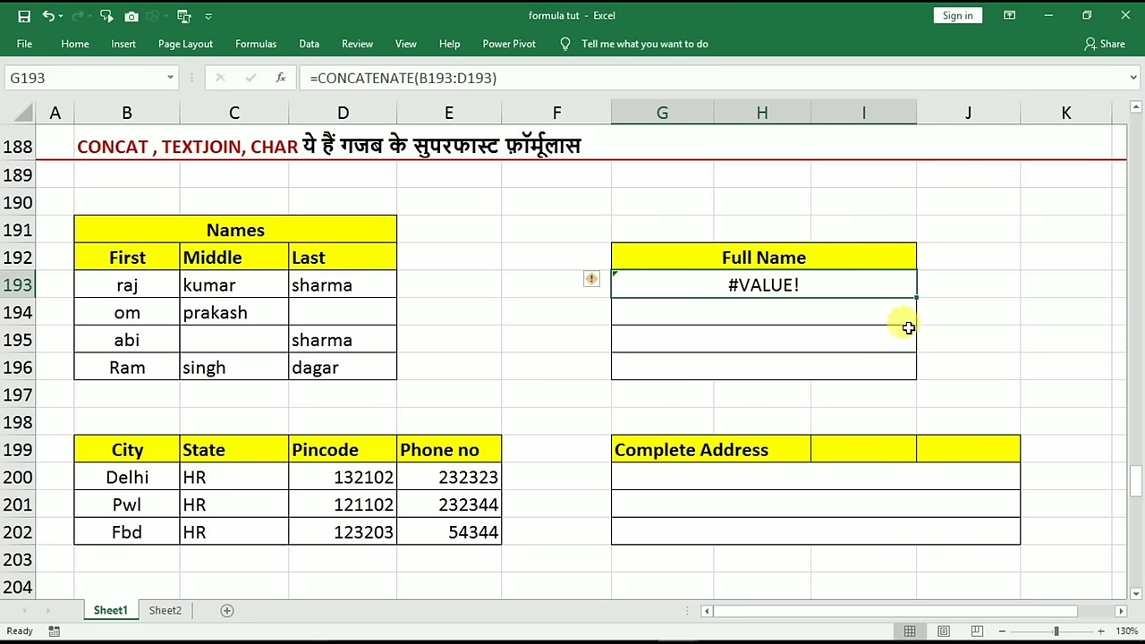
key("Delete")
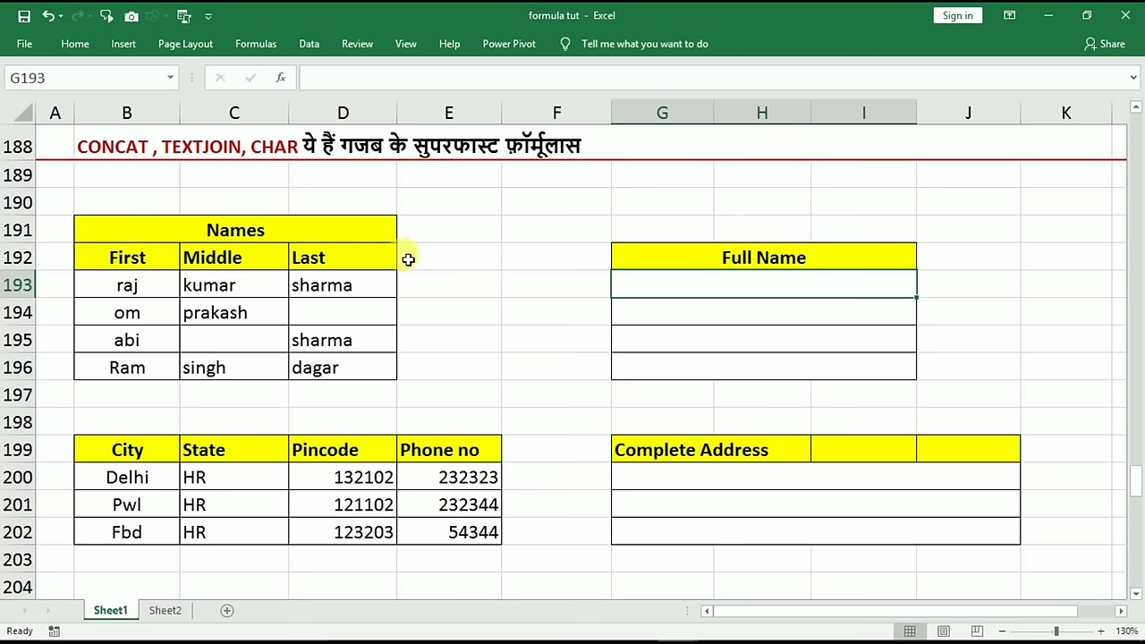
type("=c")
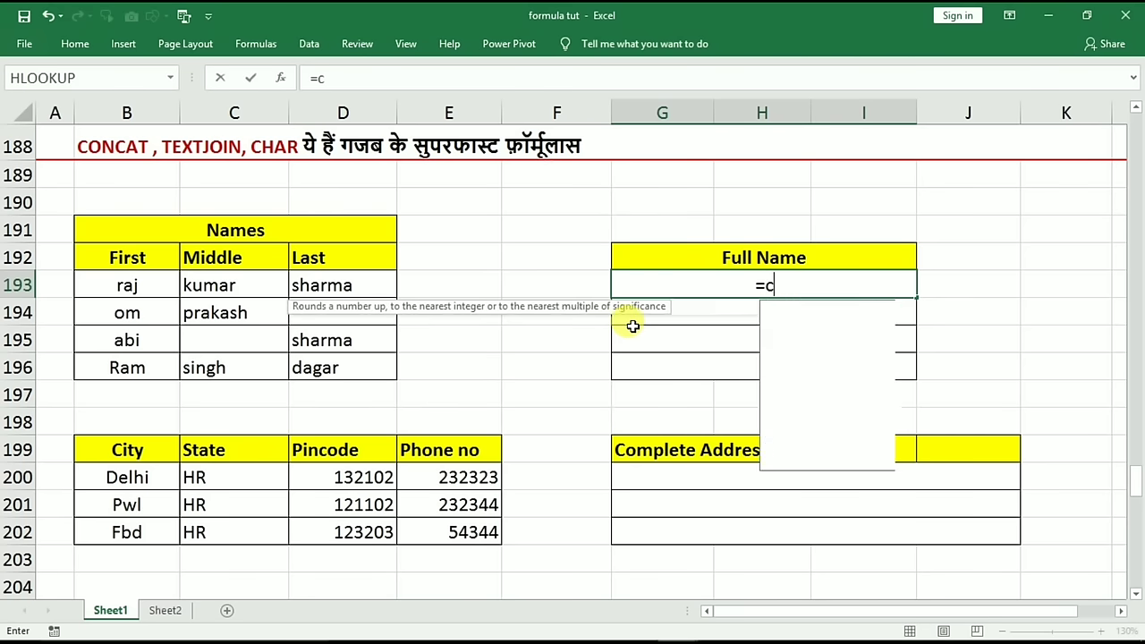
type("oncat")
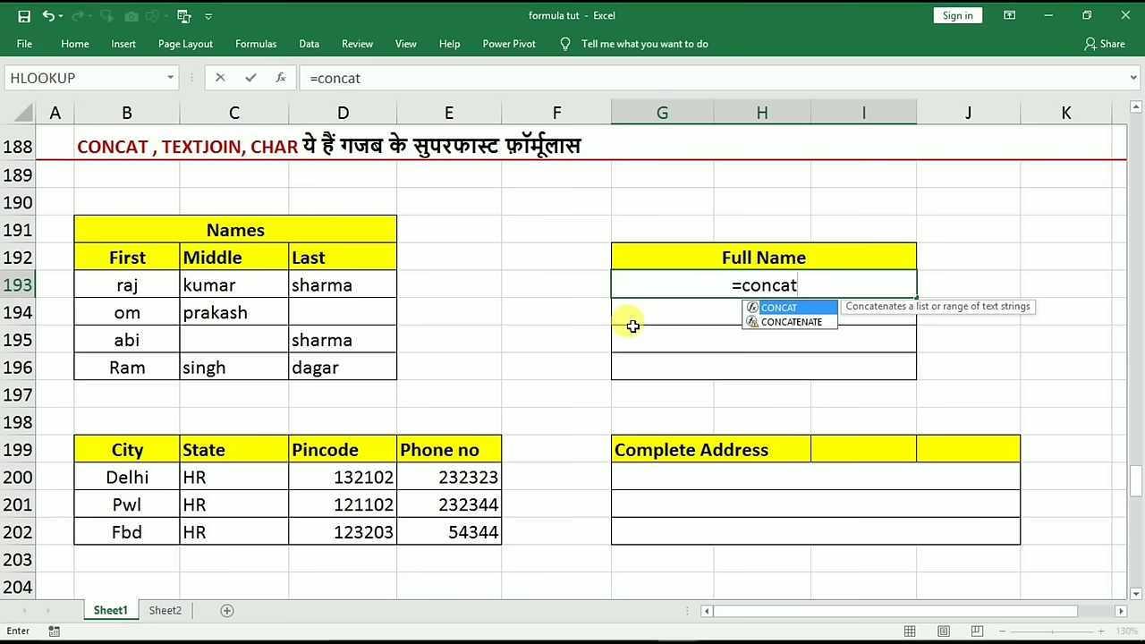
type("(")
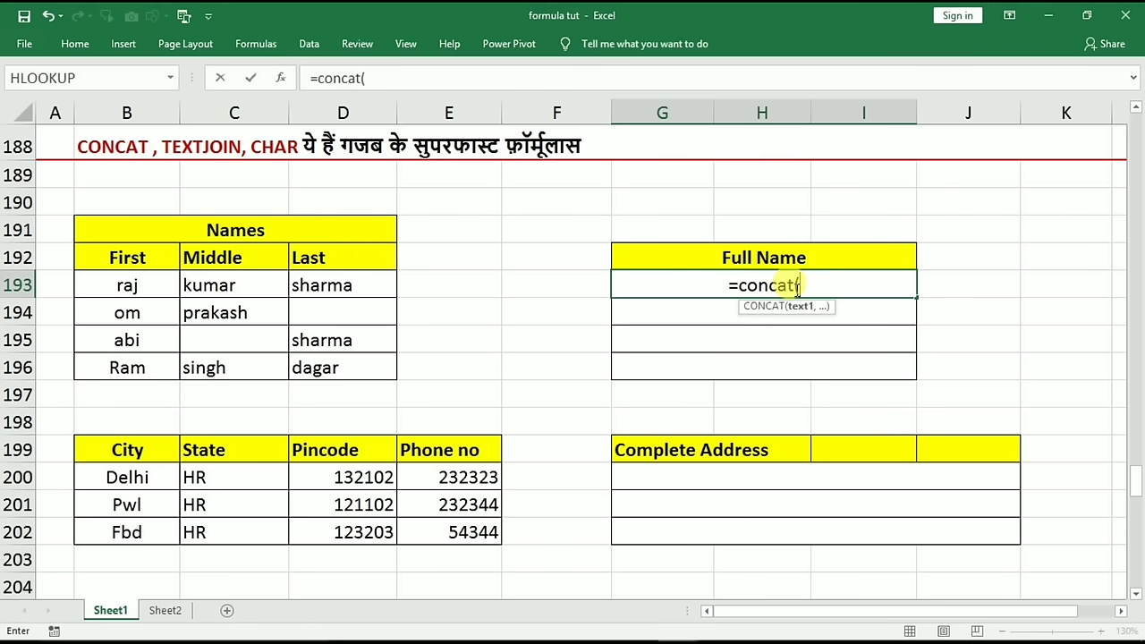
left_click(118, 285)
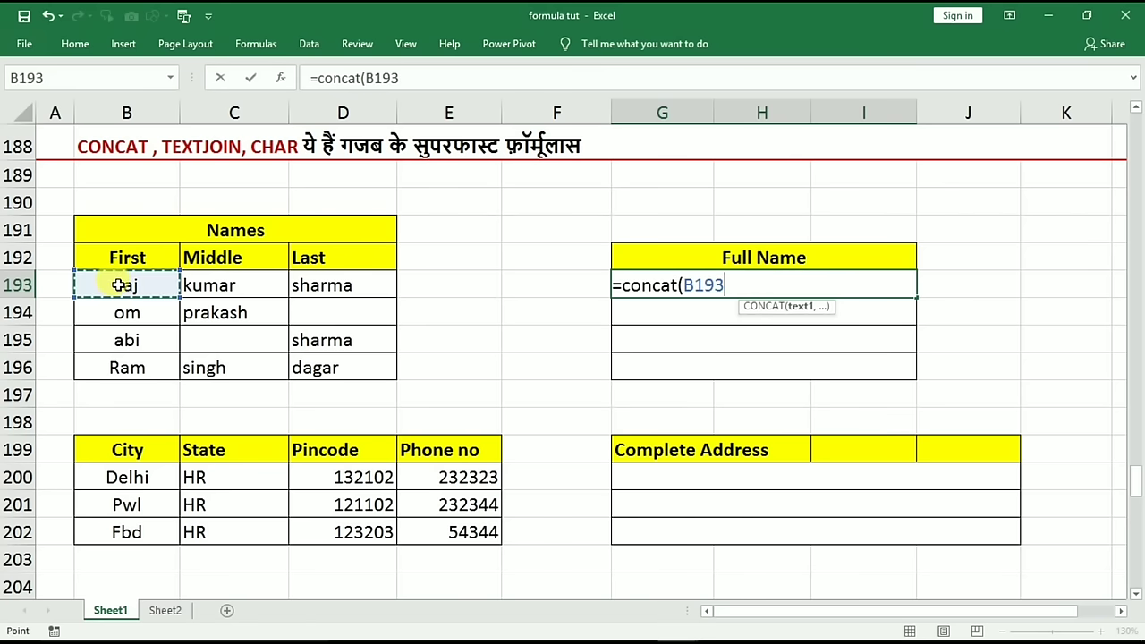
left_click_drag(118, 284, 340, 288)
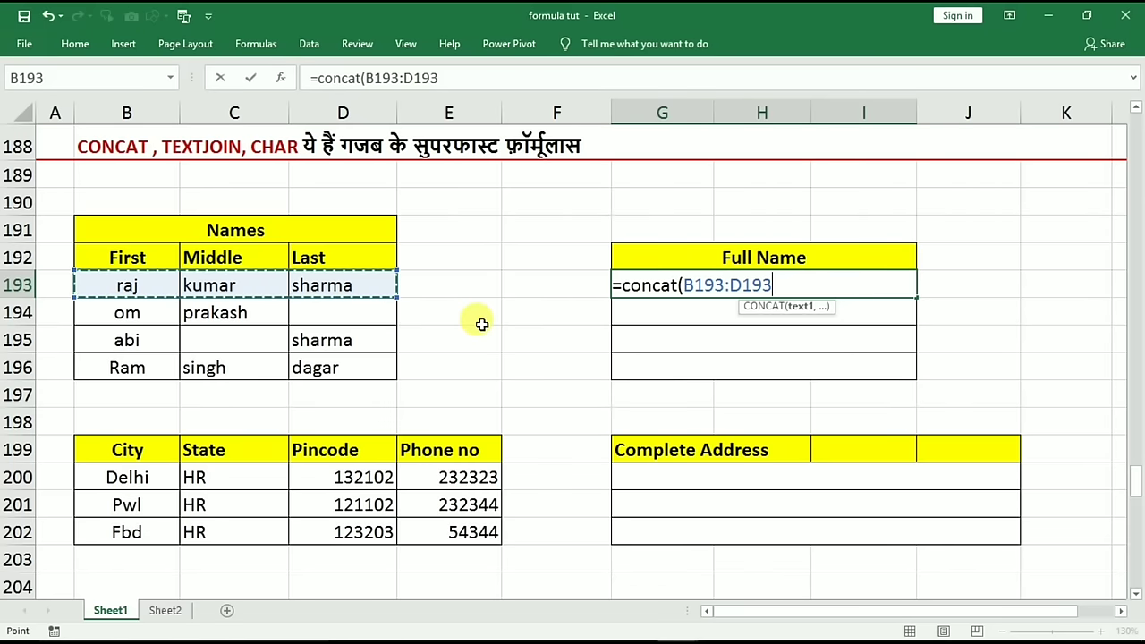
key("Return")
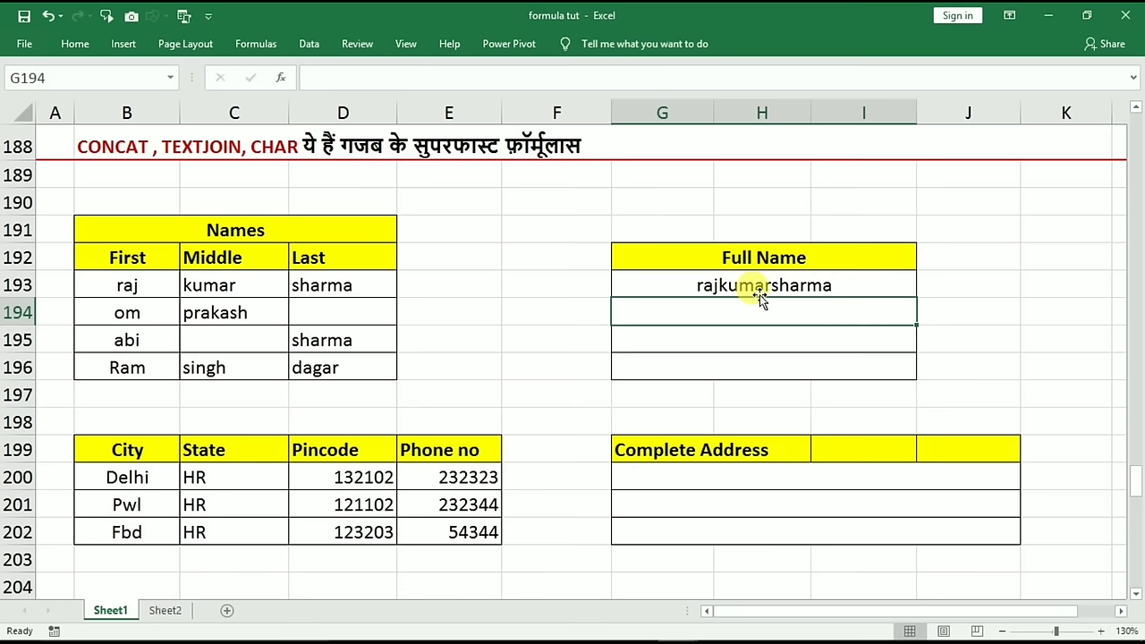
left_click(760, 295)
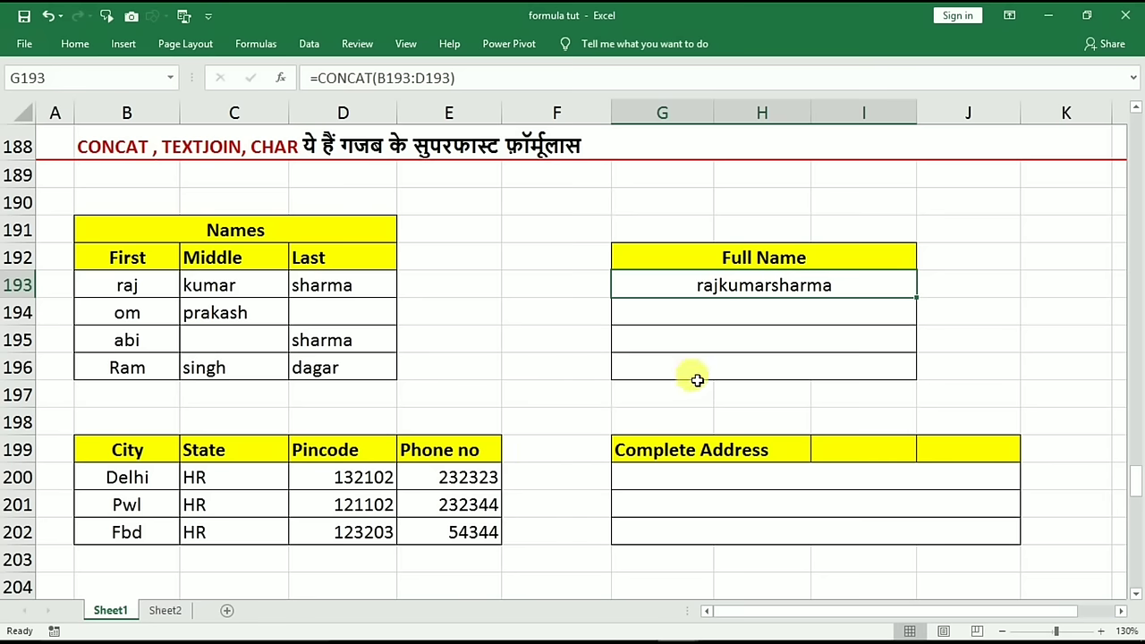
left_click(685, 336)
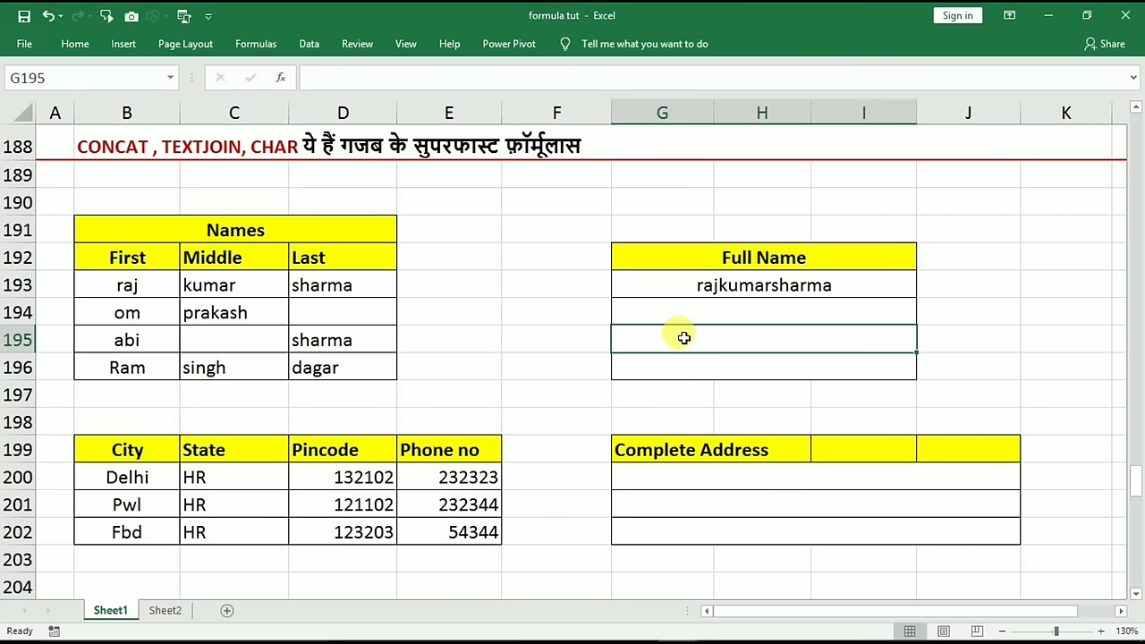
type("=")
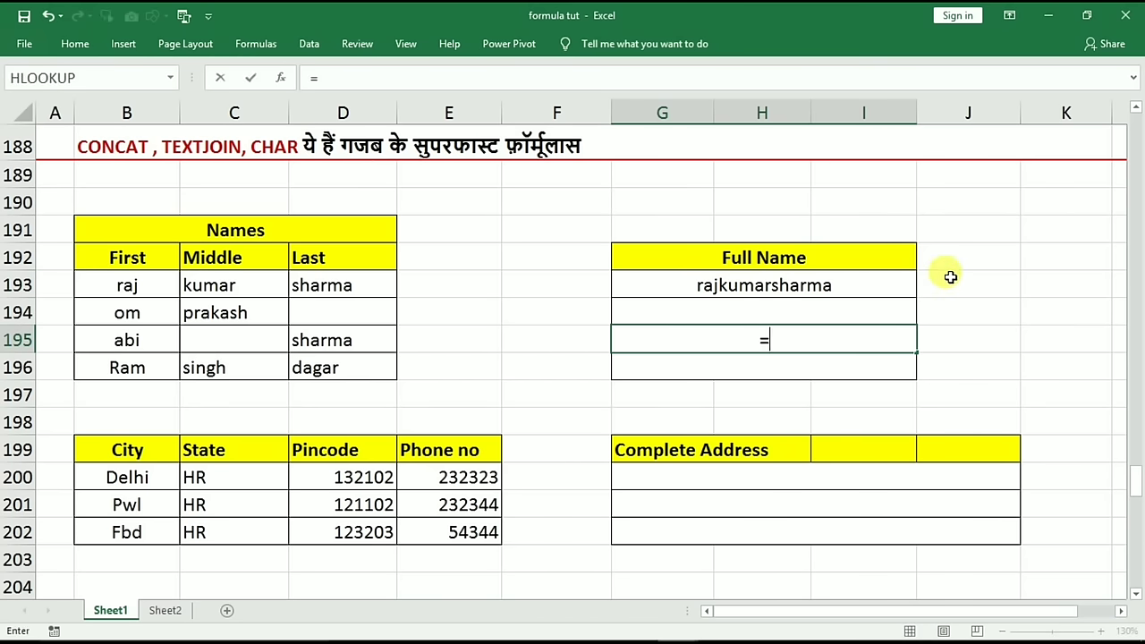
type("text")
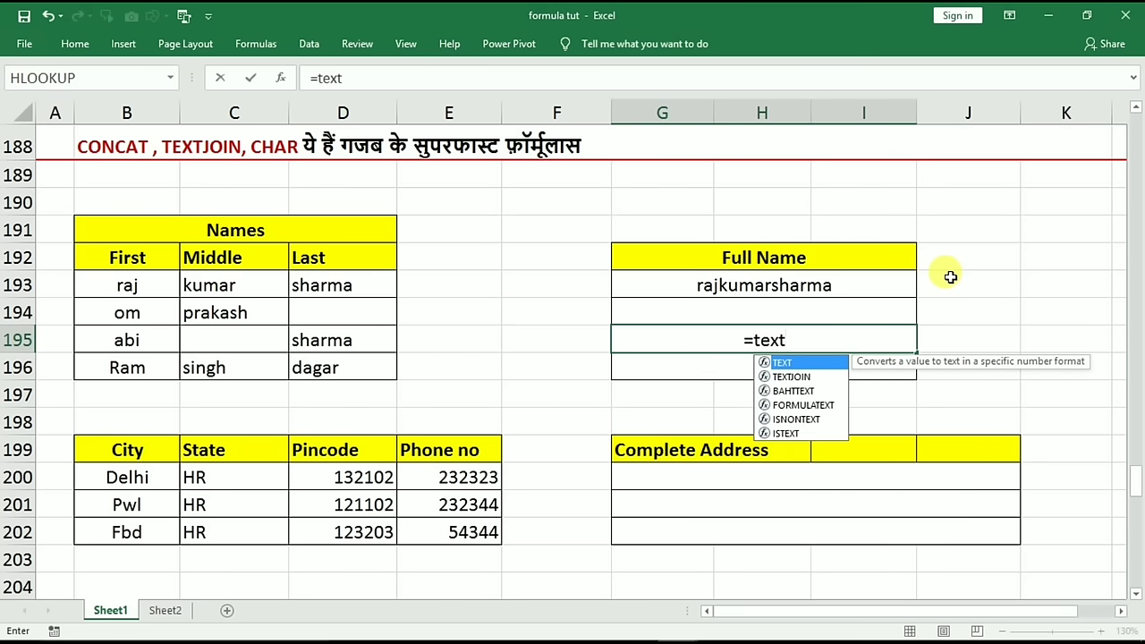
type("k")
key("BackSpace")
type("join")
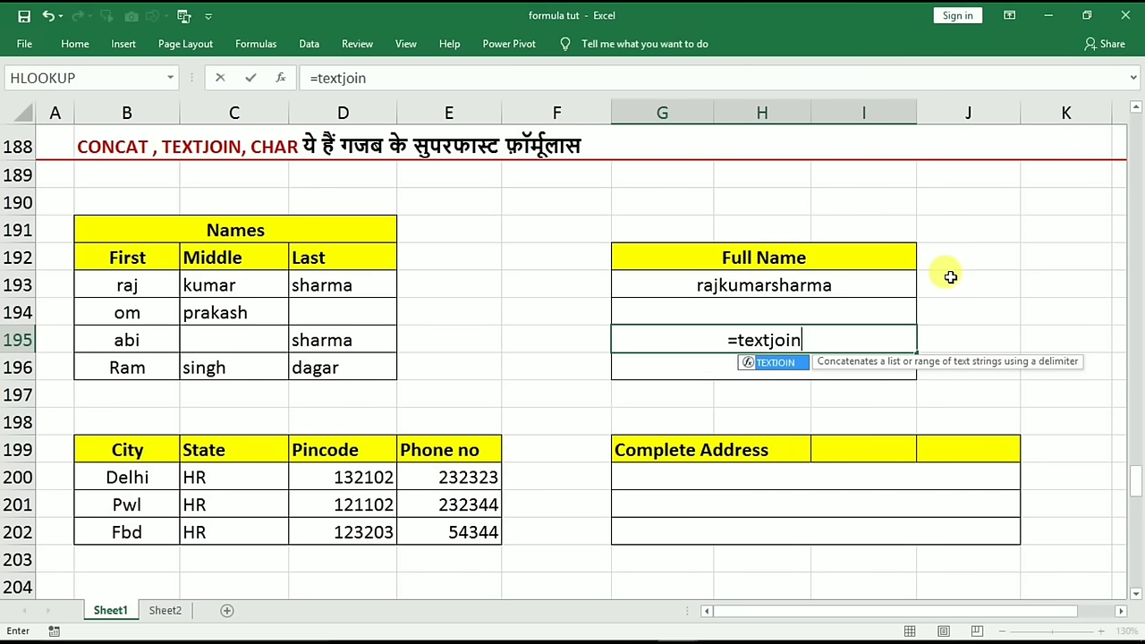
type("(")
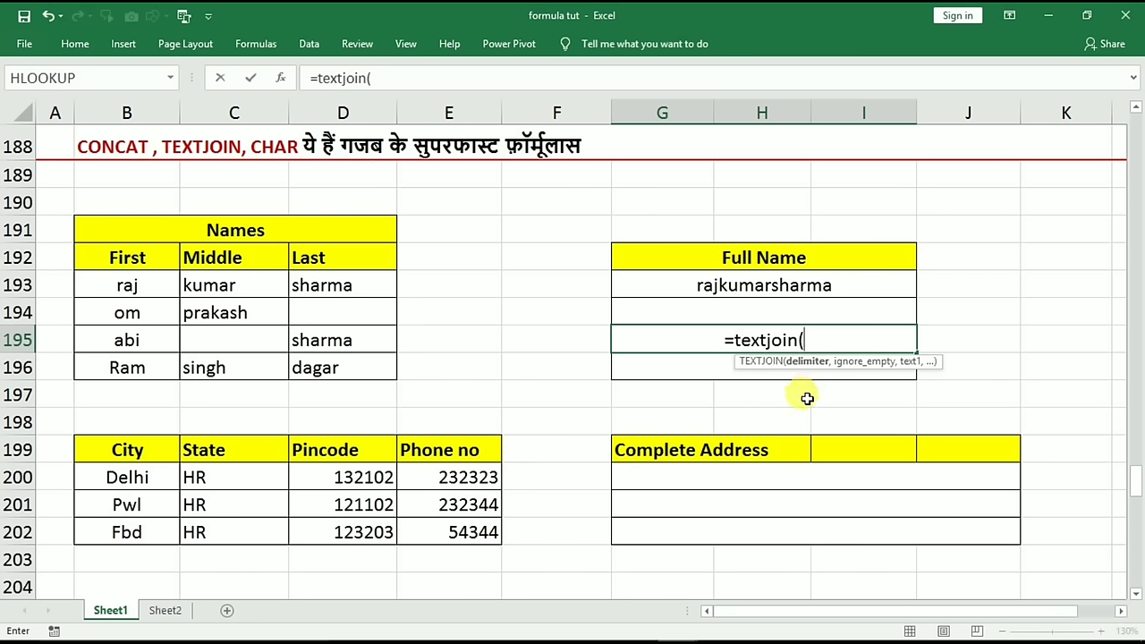
type("\" ")
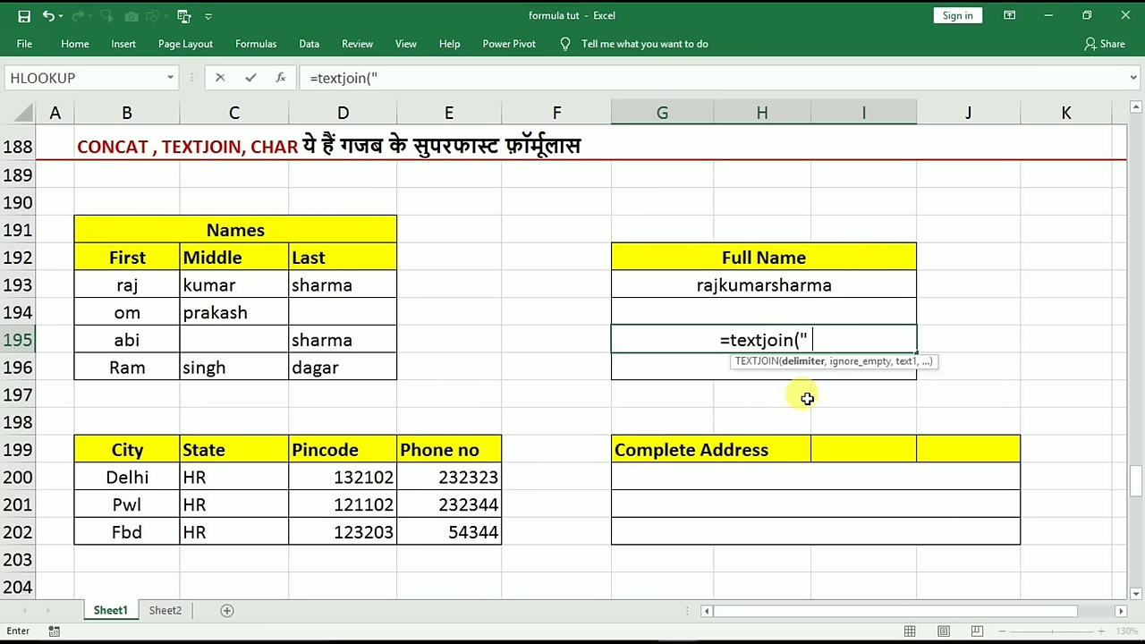
type("\"")
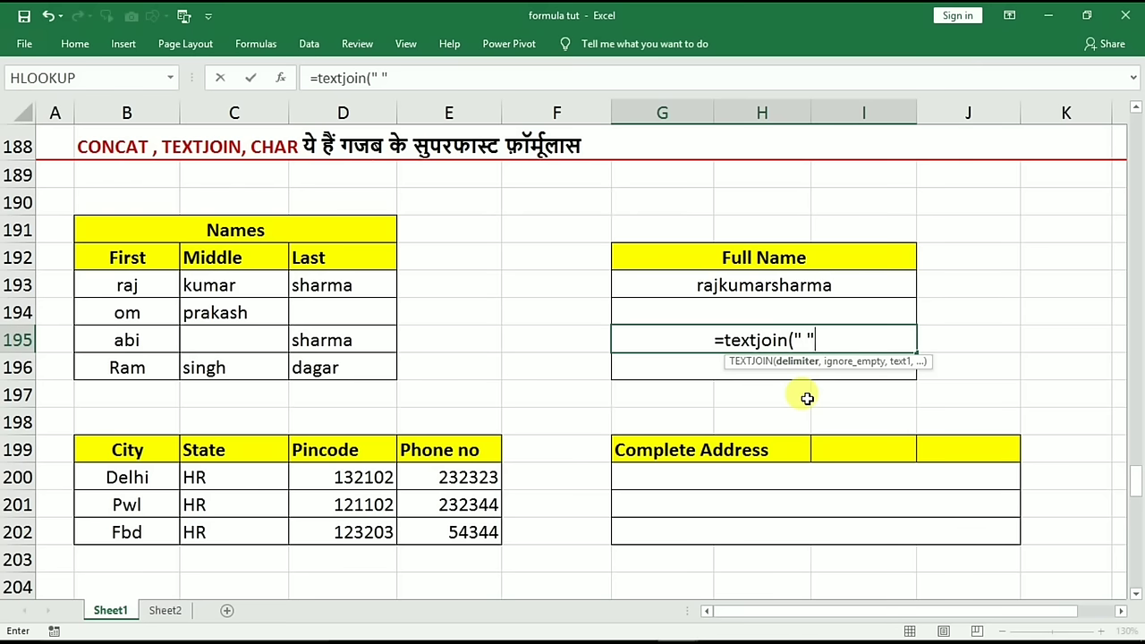
type(",")
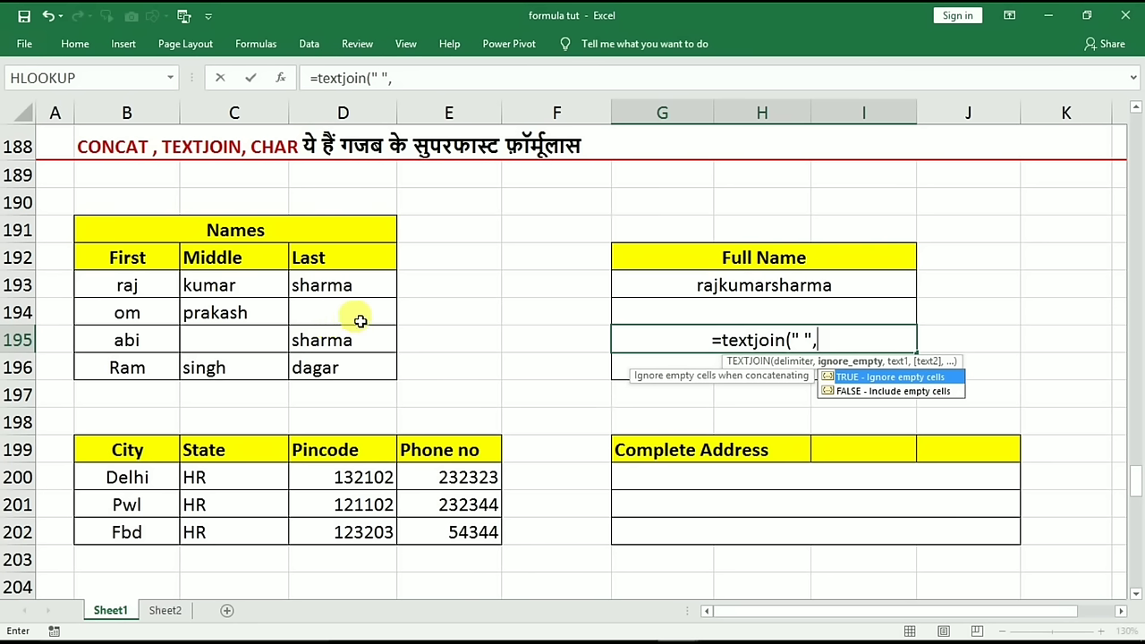
double_click(842, 379)
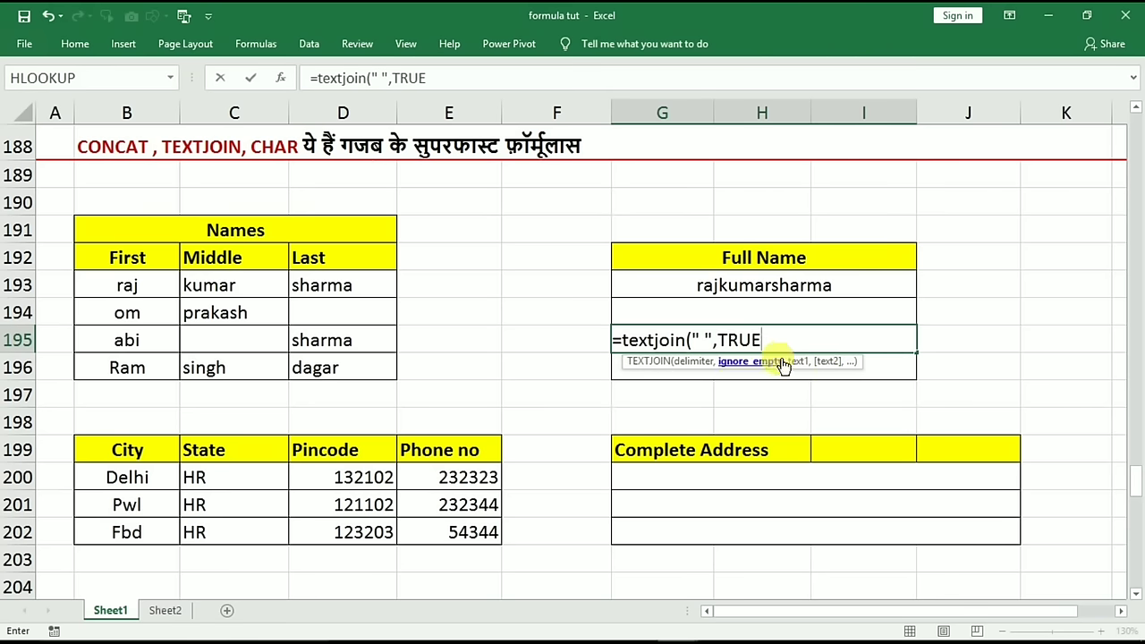
type(",")
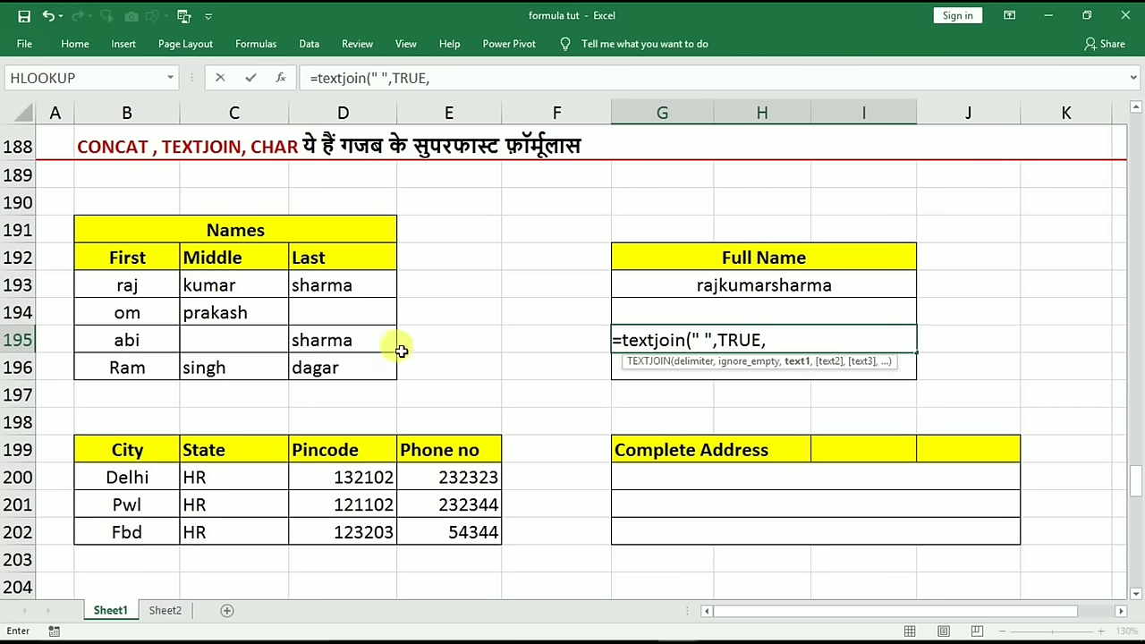
left_click_drag(127, 340, 400, 340)
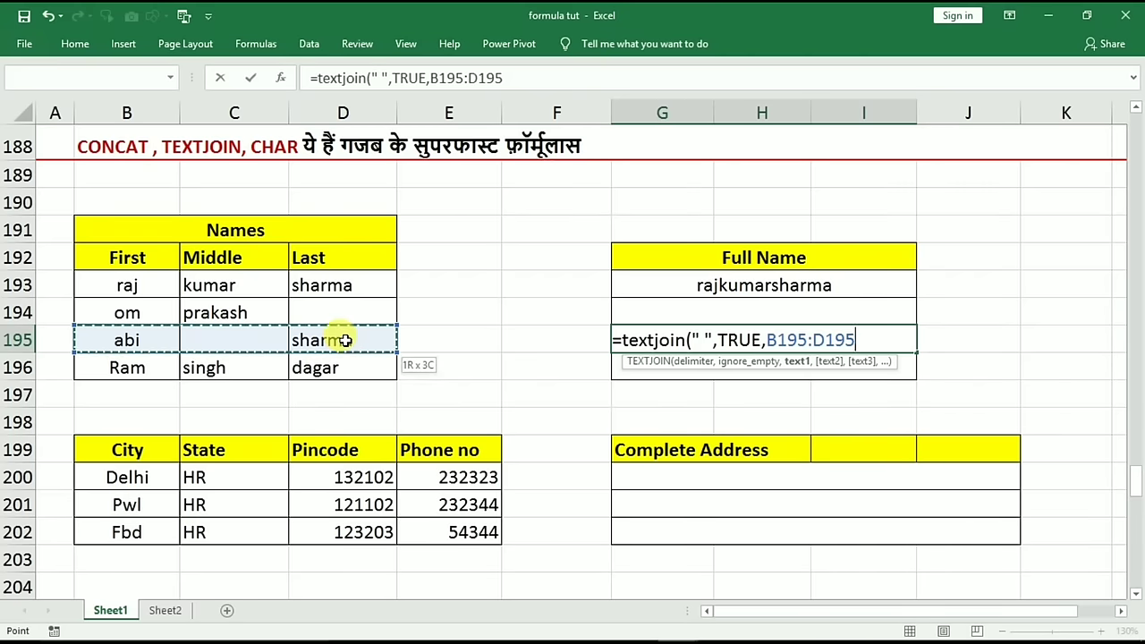
key("Return")
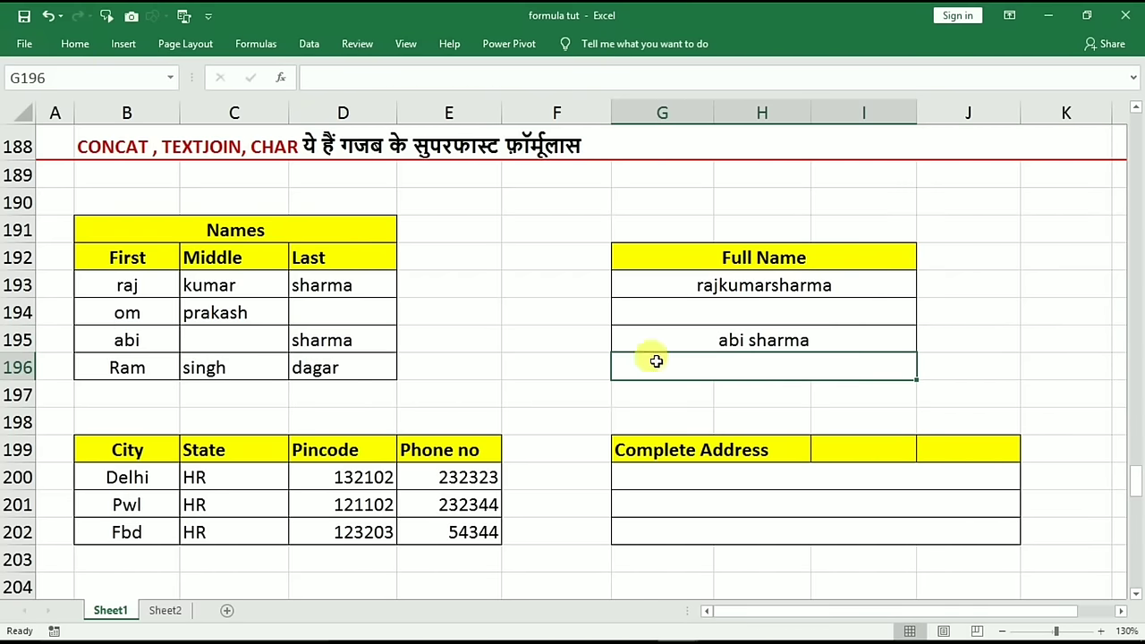
Copy G195's TEXTJOIN formula down to Ram's row in G196
left_click(841, 342)
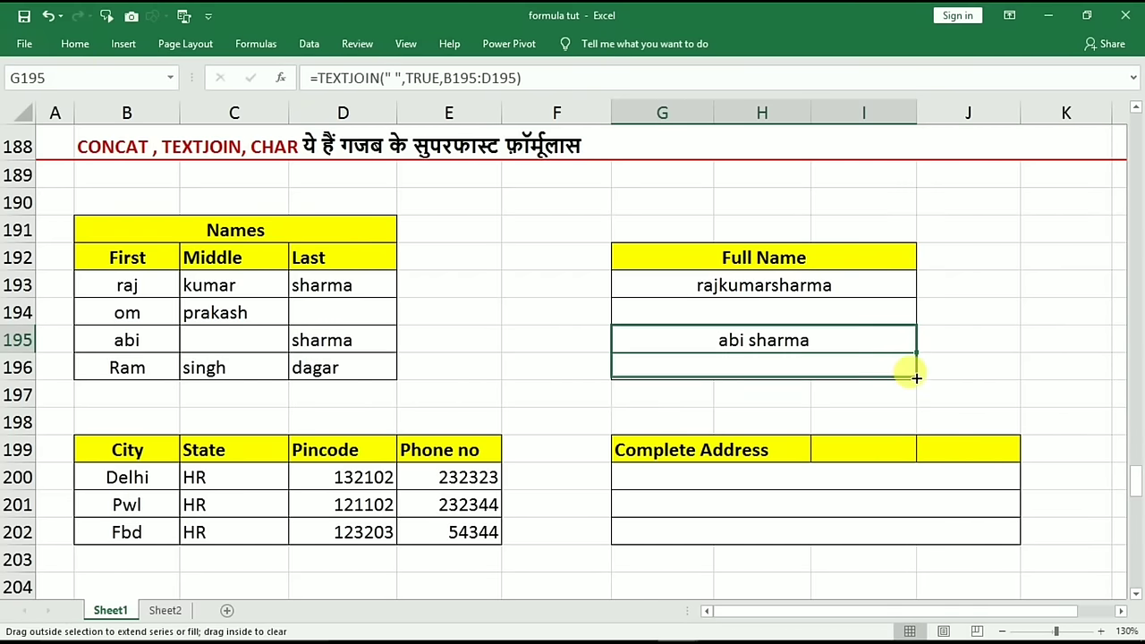
left_click_drag(899, 354, 900, 375)
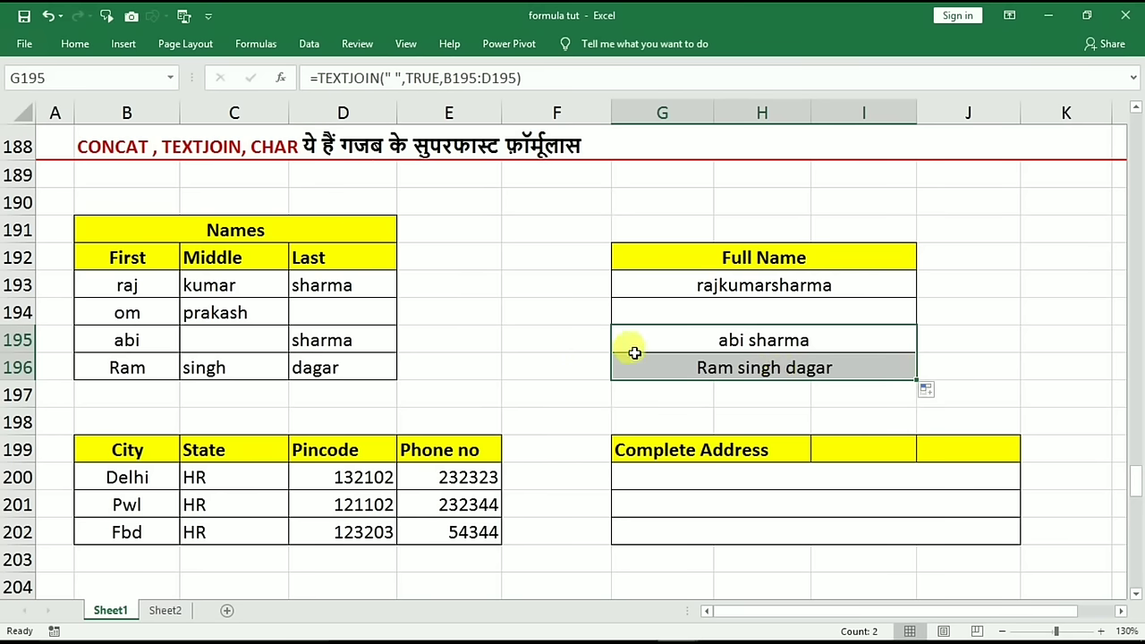
left_click_drag(148, 338, 295, 338)
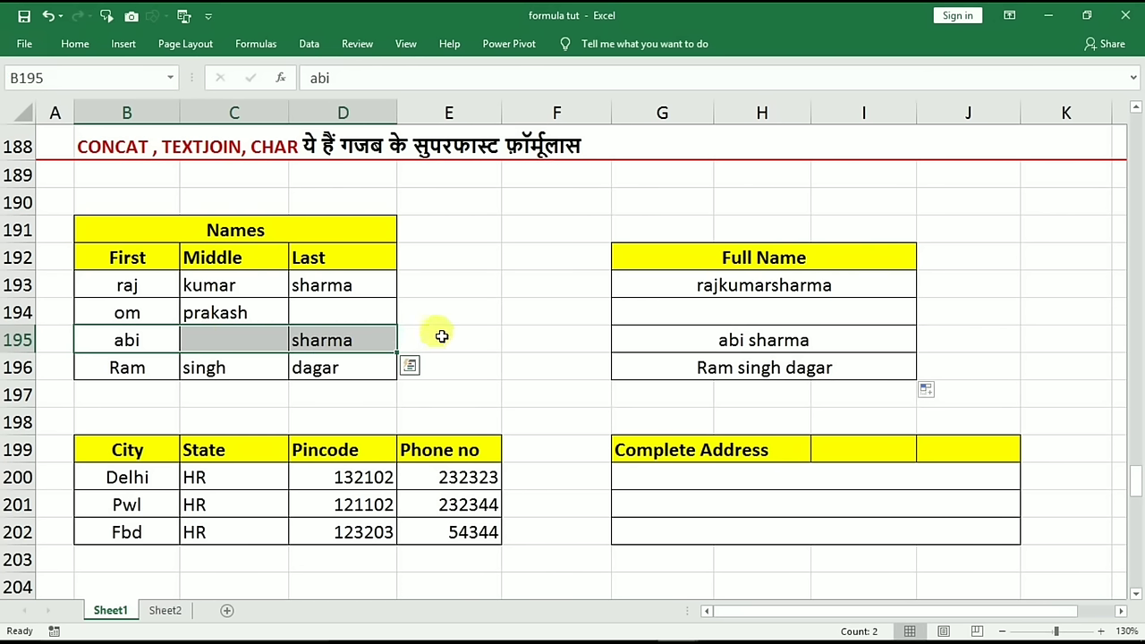
left_click(699, 366)
double_click(699, 366)
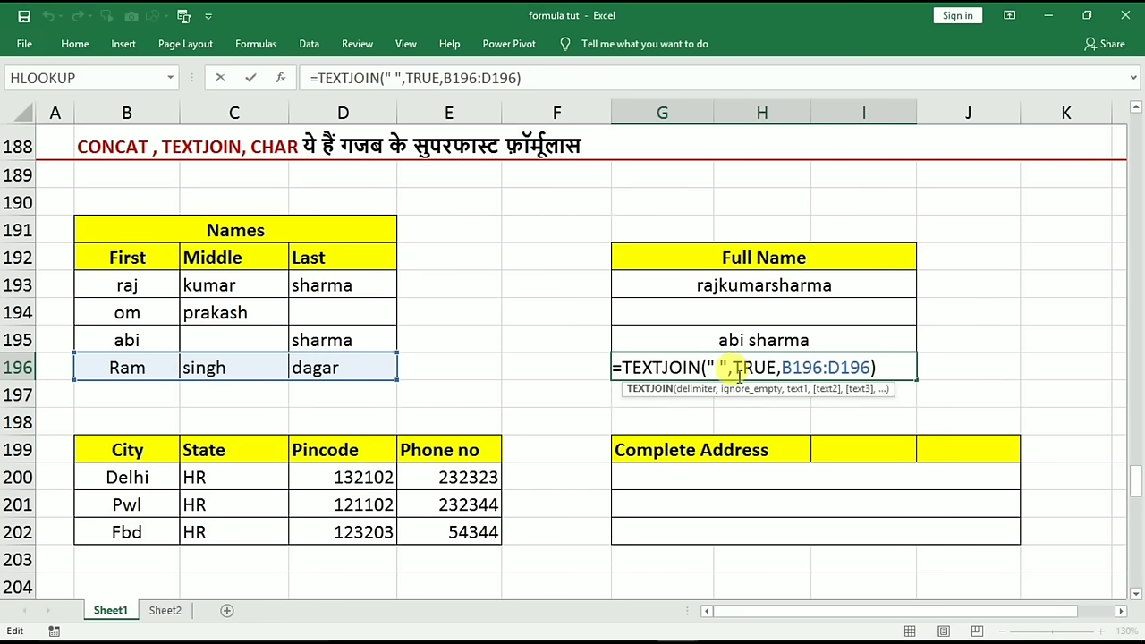
left_click(717, 367)
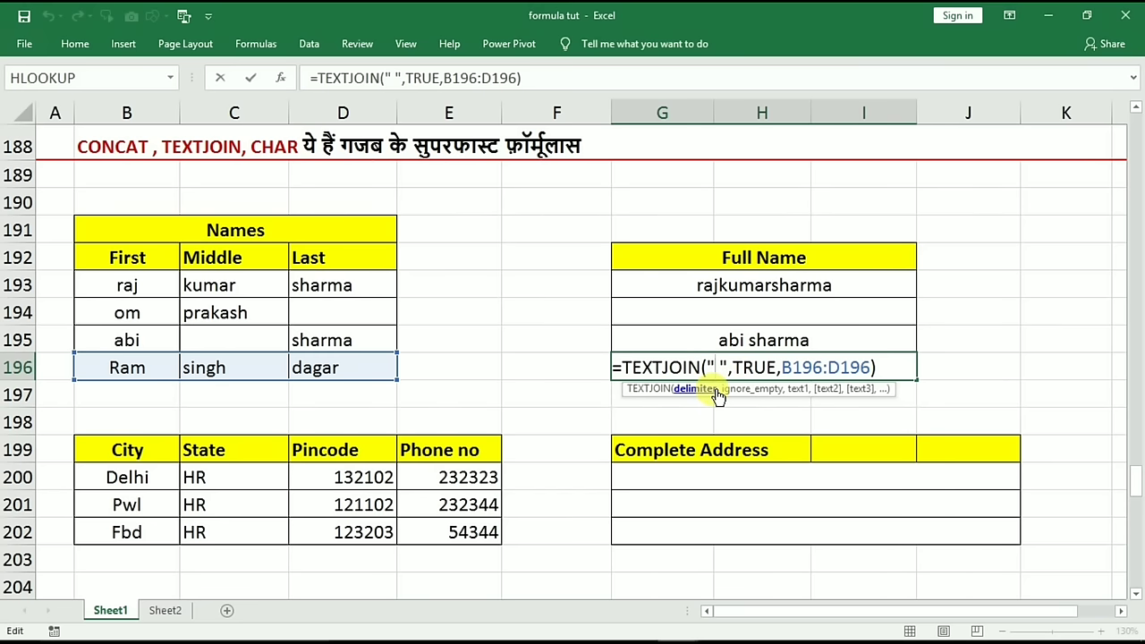
type("-")
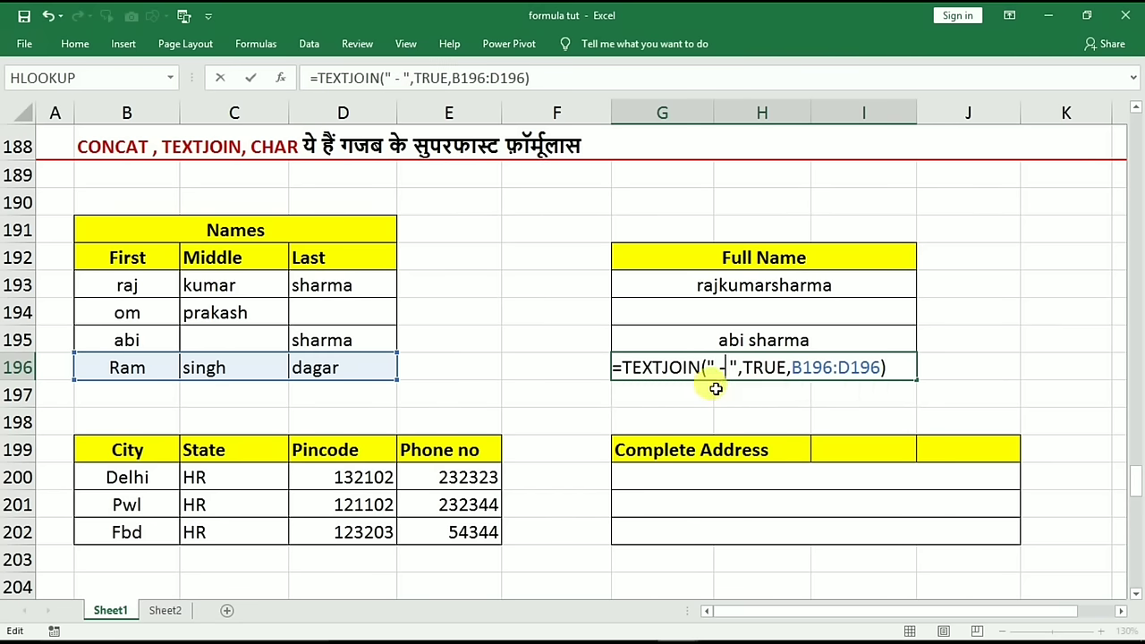
key("Return")
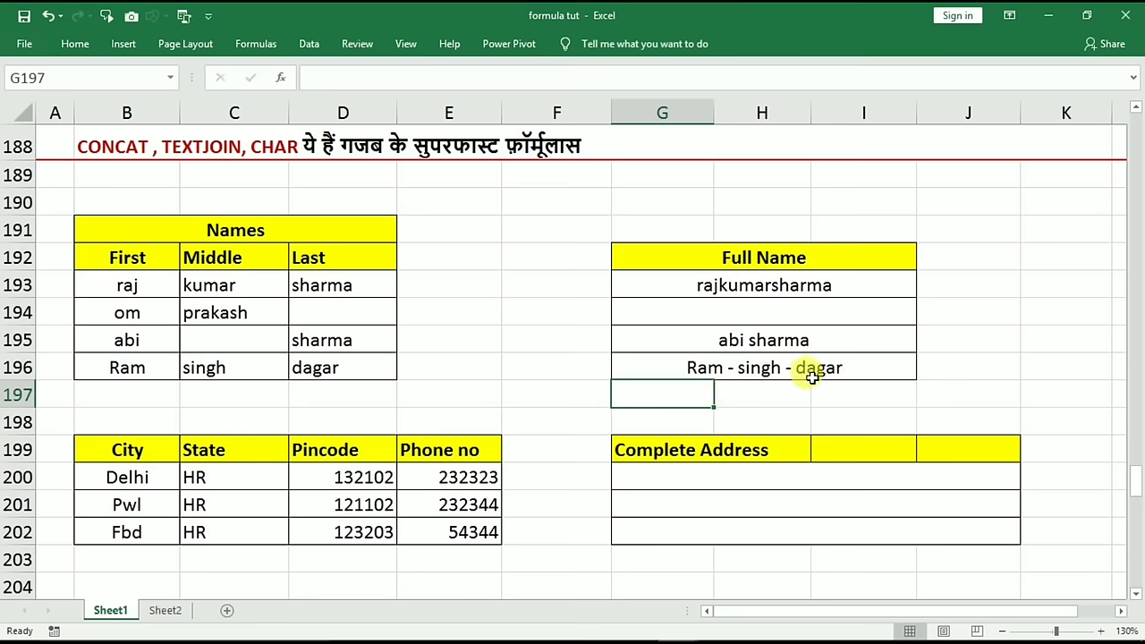
left_click(734, 338)
Change the ignore-empty argument in G195's TEXTJOIN from TRUE to FALSE
double_click(768, 346)
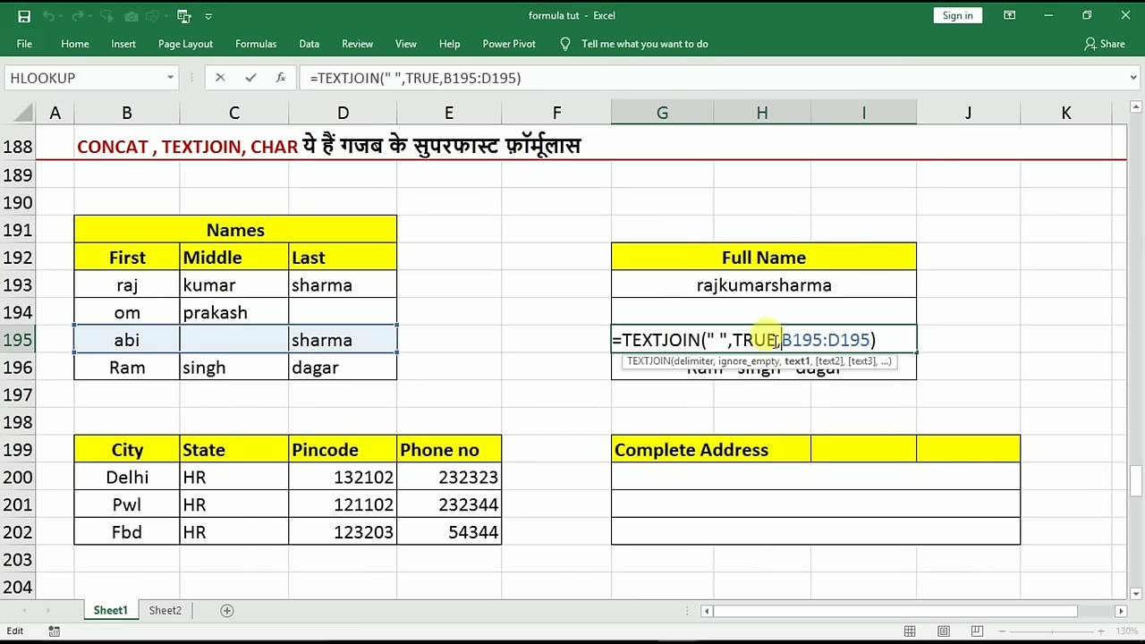
left_click_drag(775, 340, 732, 340)
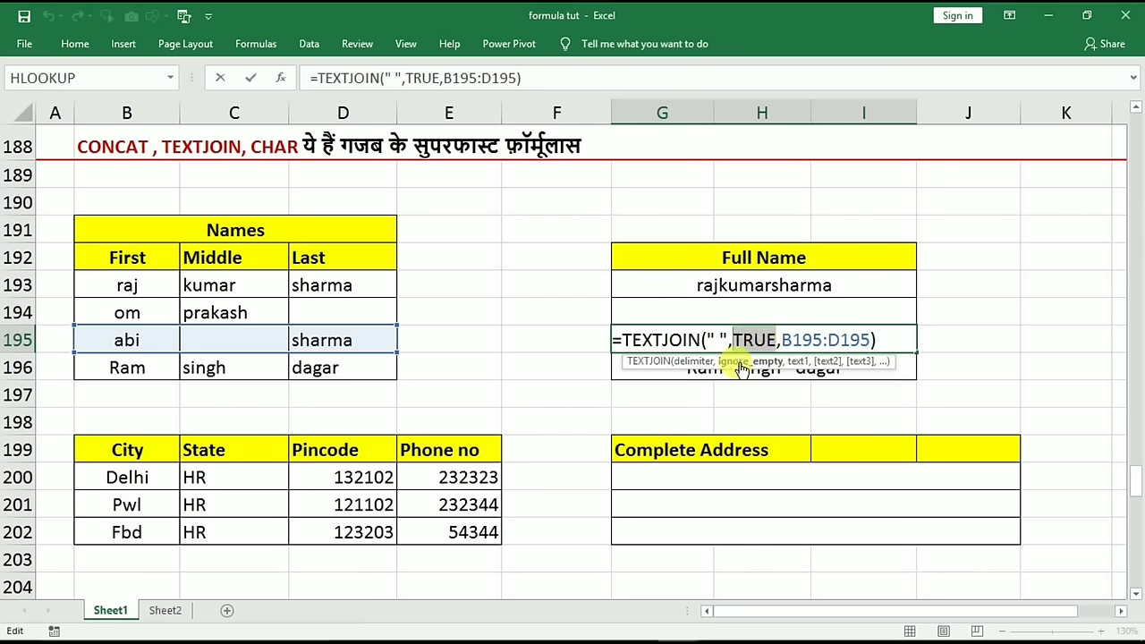
type("fa")
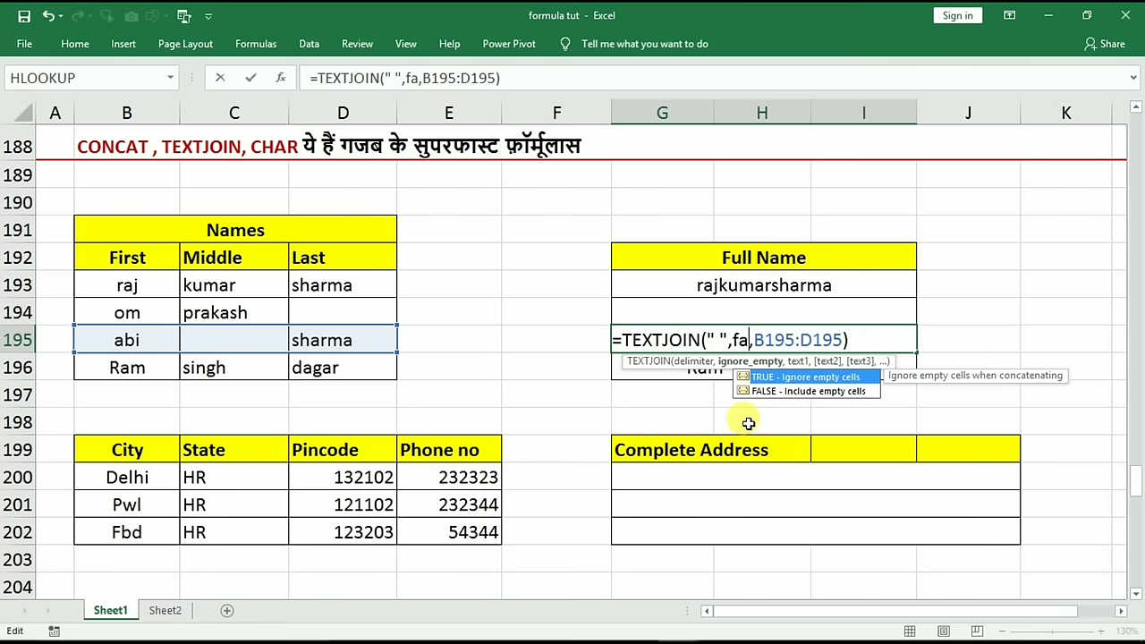
type("lse")
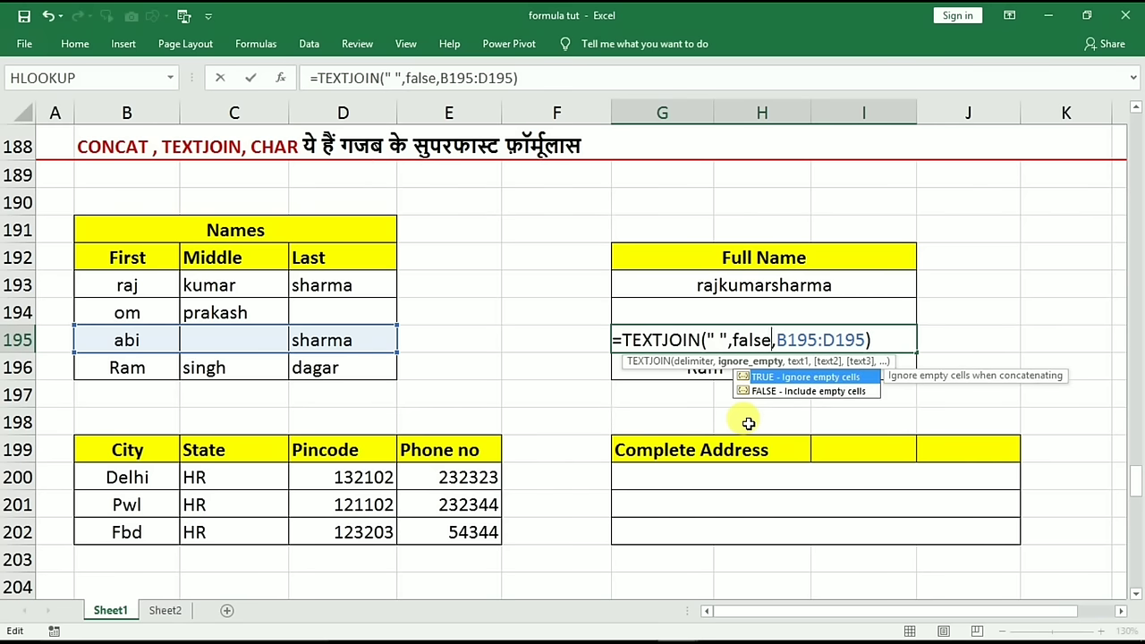
key("Return")
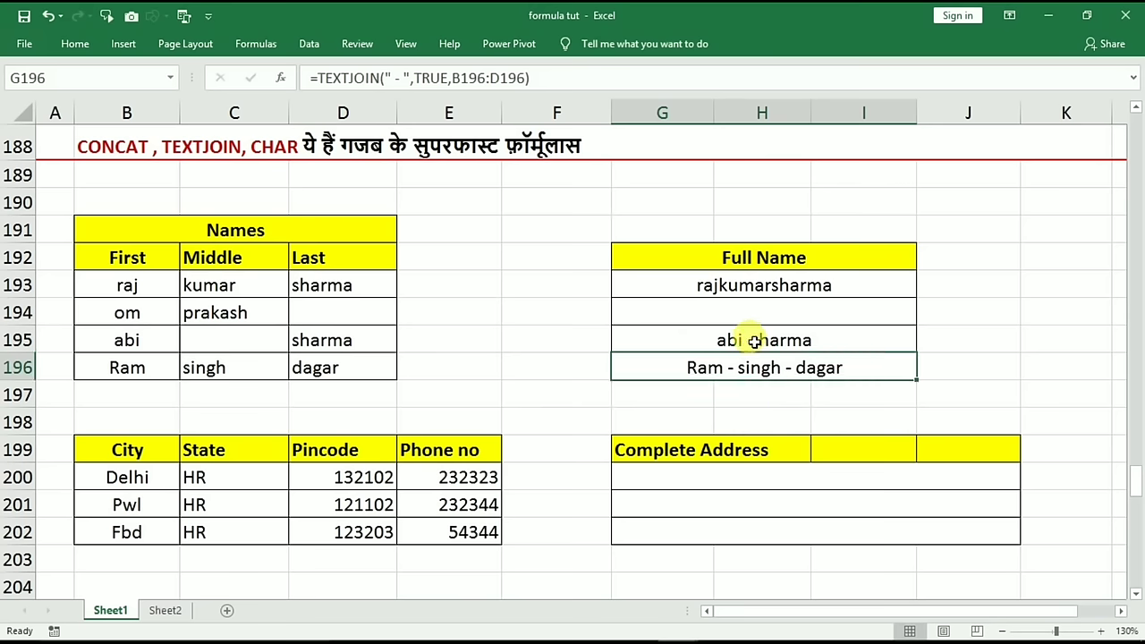
left_click(157, 345)
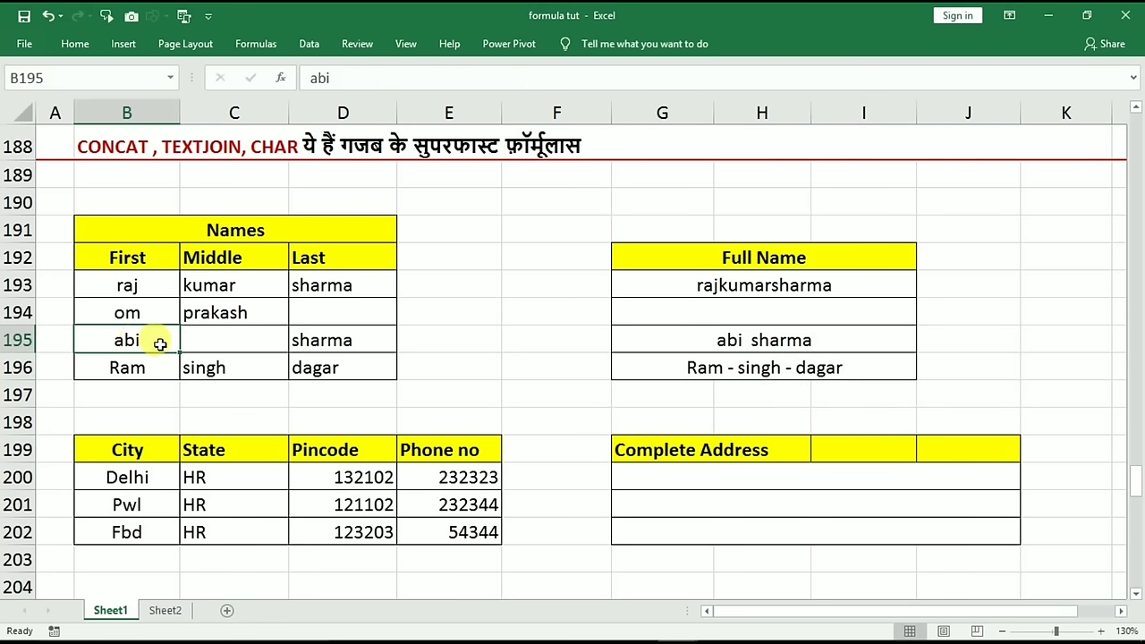
left_click(226, 340)
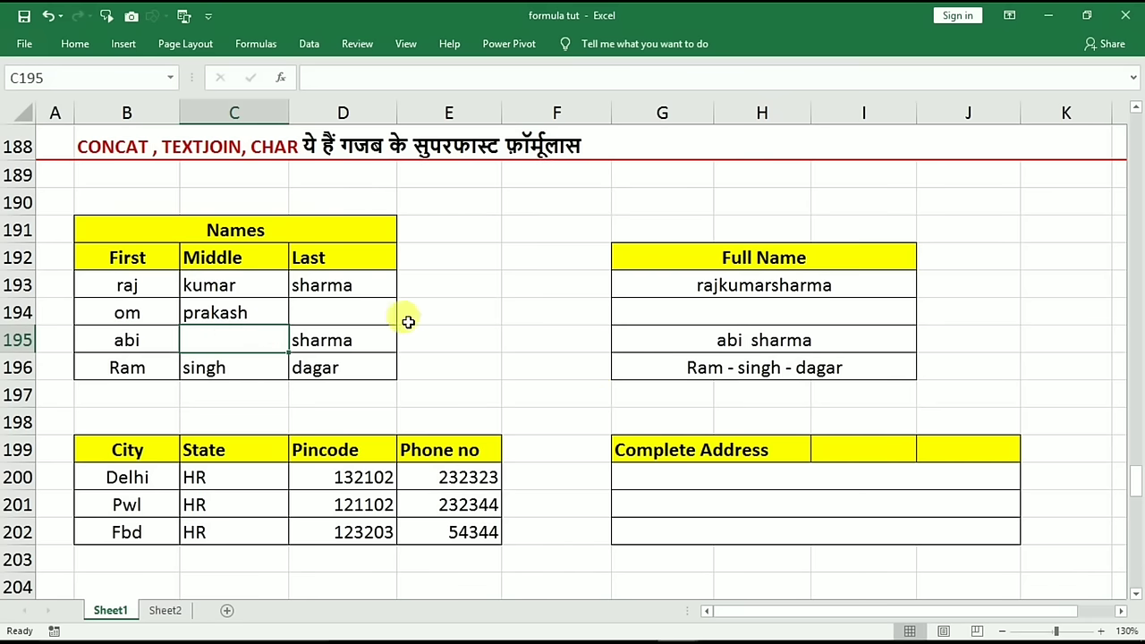
left_click(678, 346)
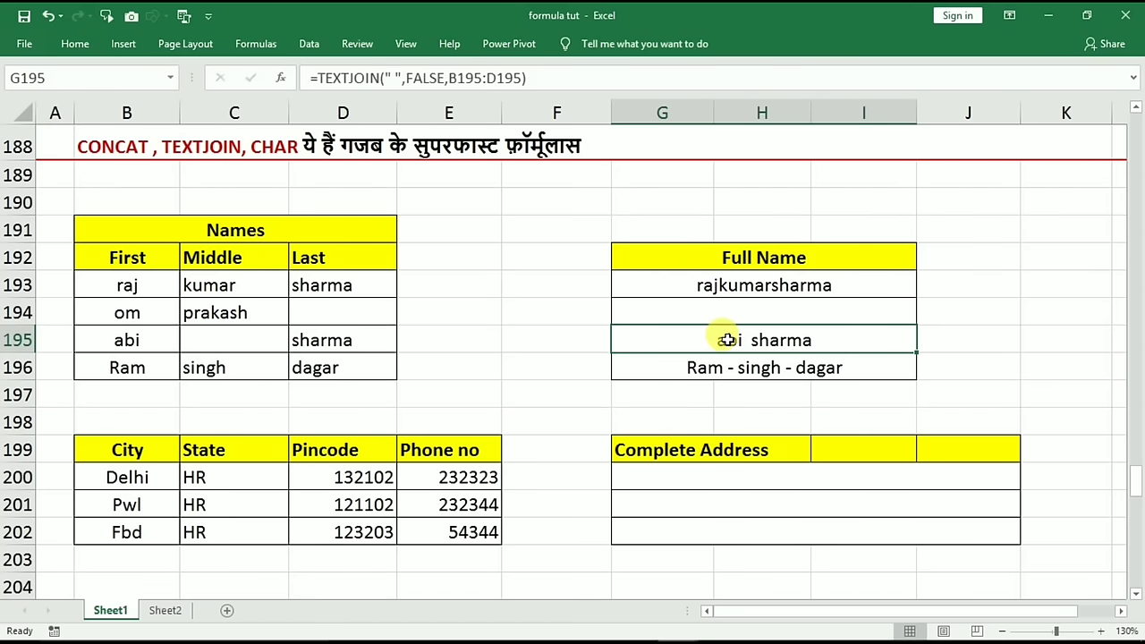
double_click(754, 347)
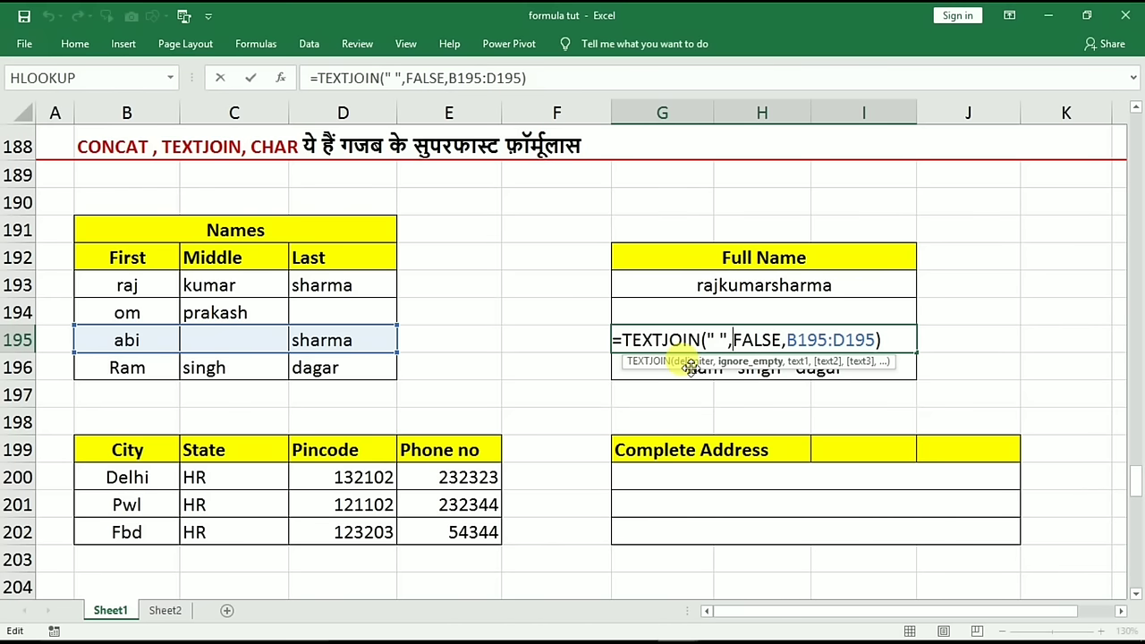
key("Return")
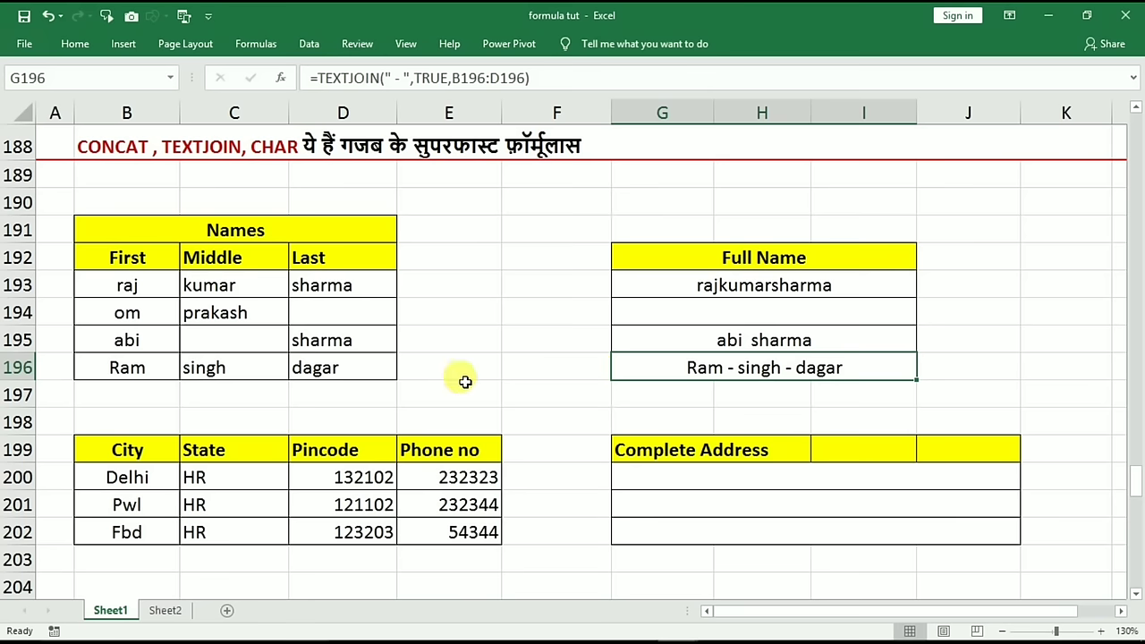
left_click(136, 367)
left_click(239, 368)
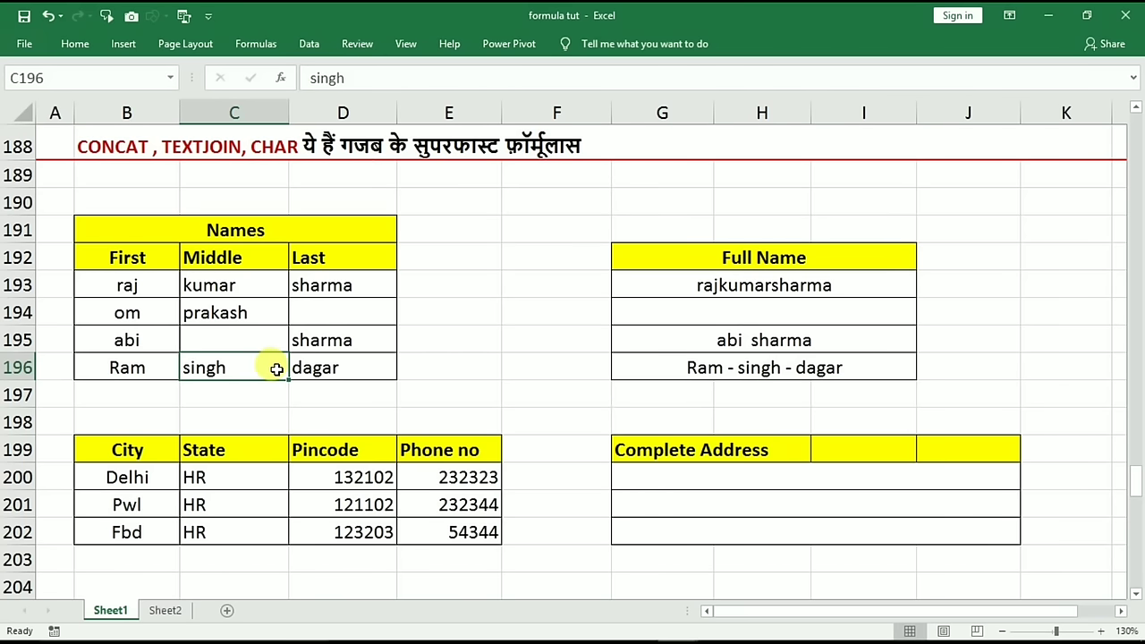
left_click(298, 367)
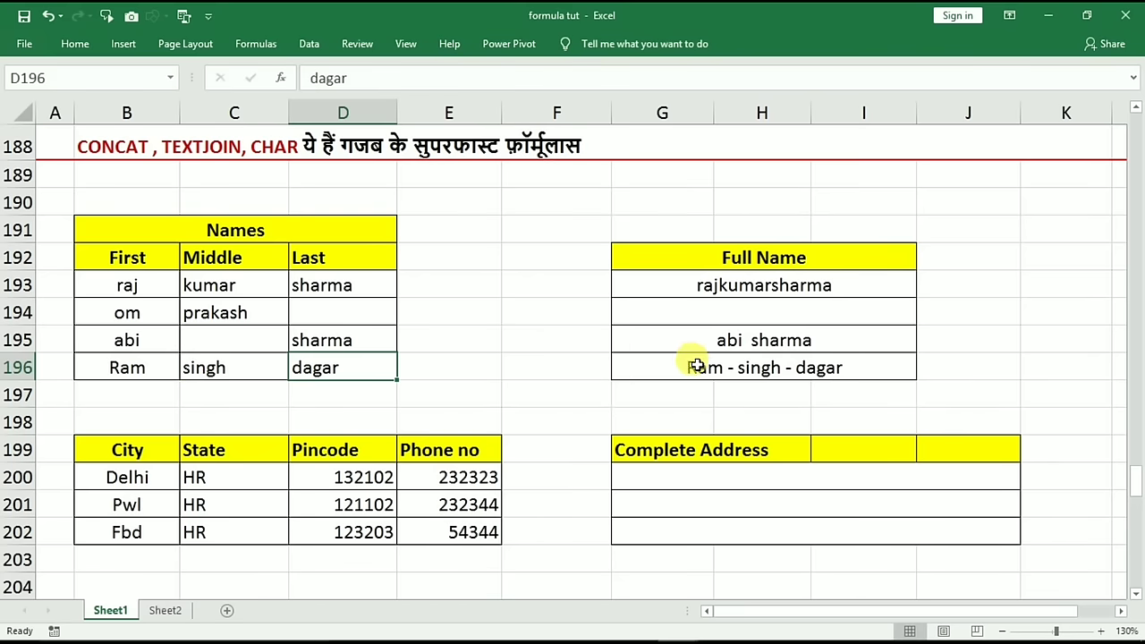
left_click(621, 367)
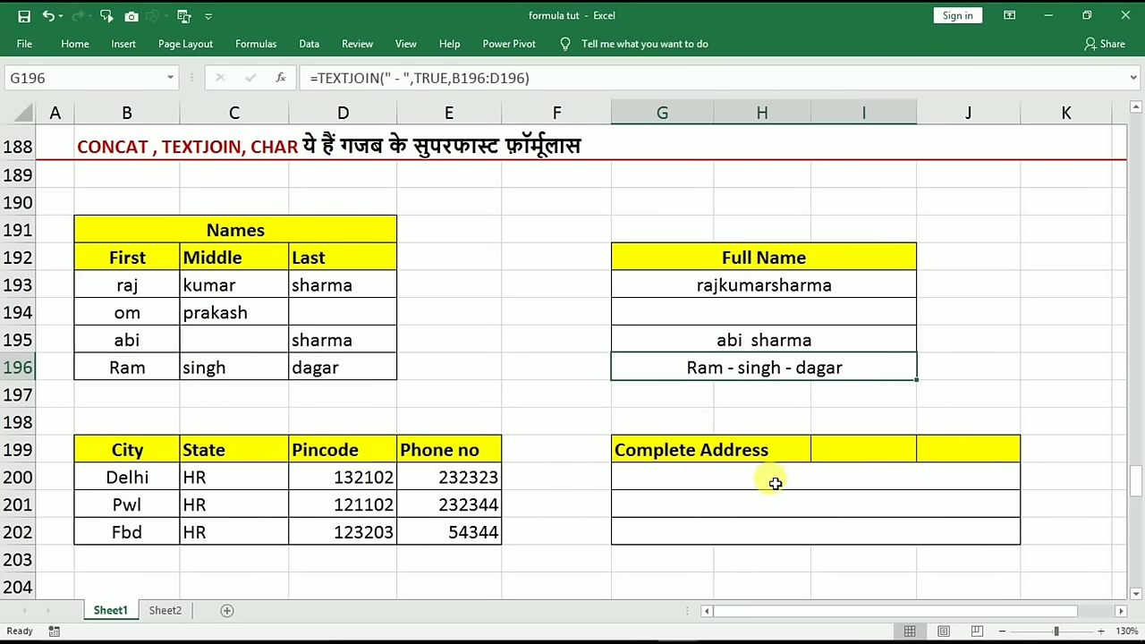
Enter a test formula =CHAR(23) in the empty cell F190
left_click(718, 479)
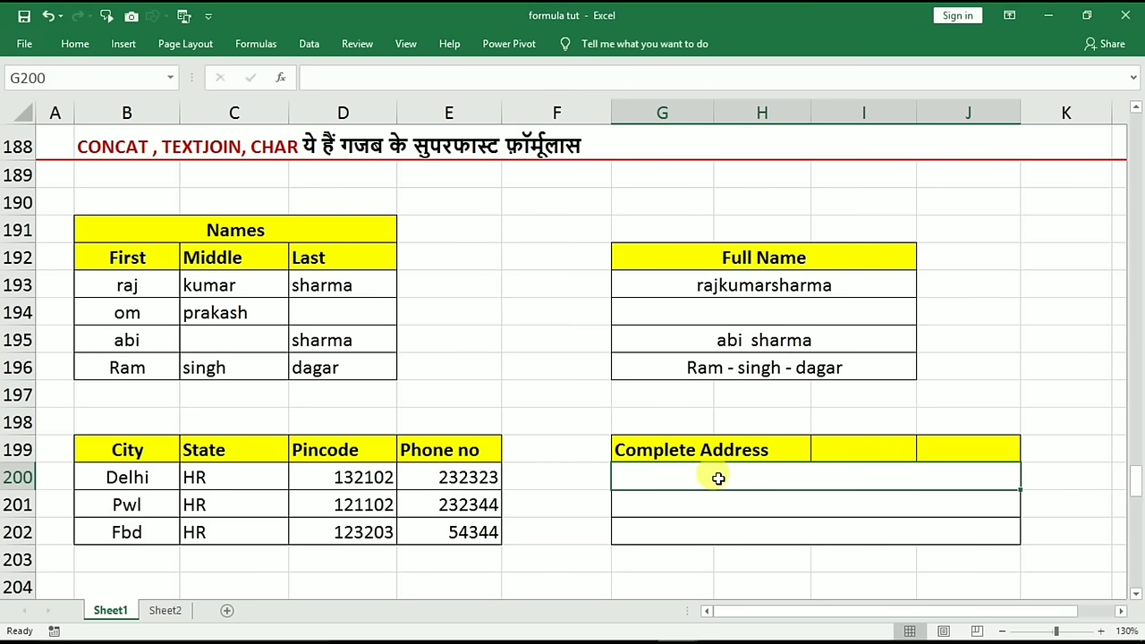
left_click(138, 477)
left_click(644, 483)
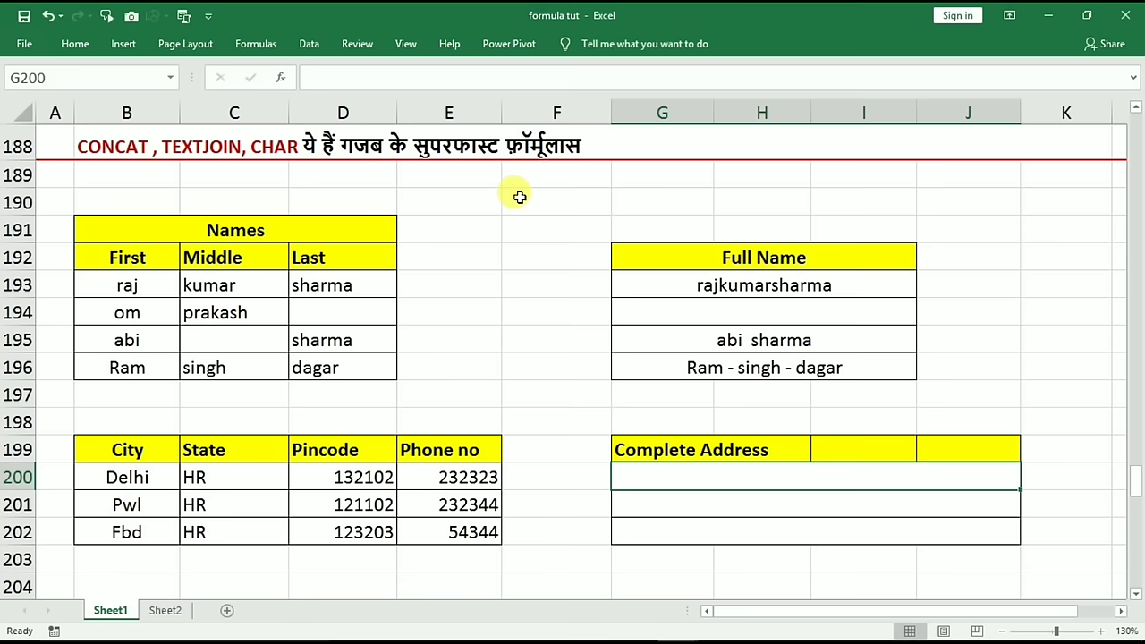
left_click(519, 197)
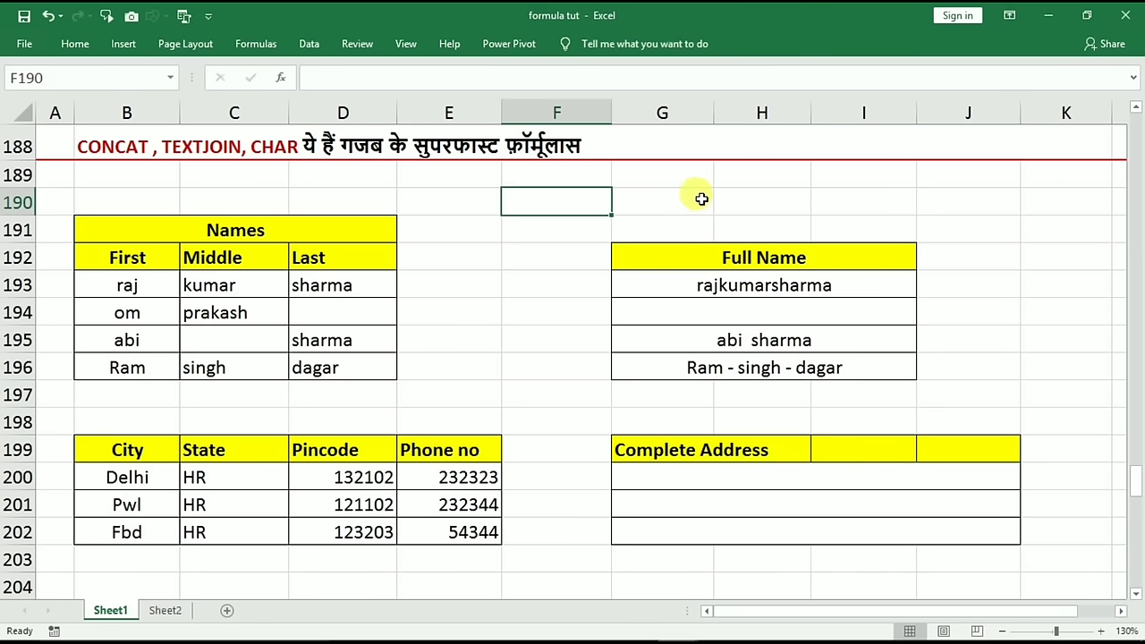
type("=char(23")
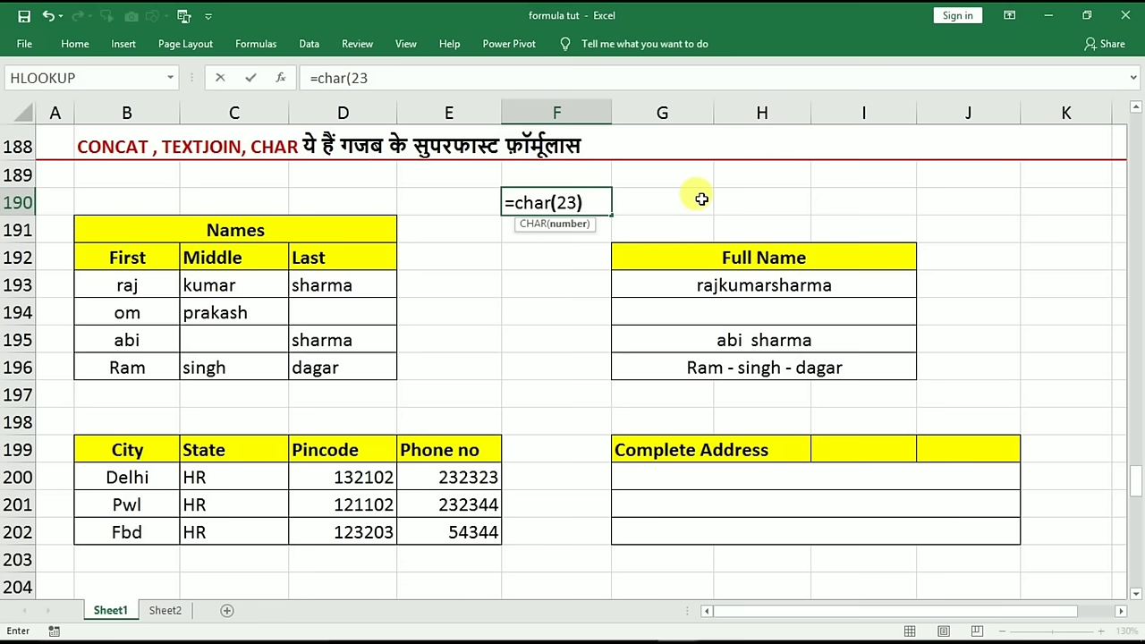
key("Return")
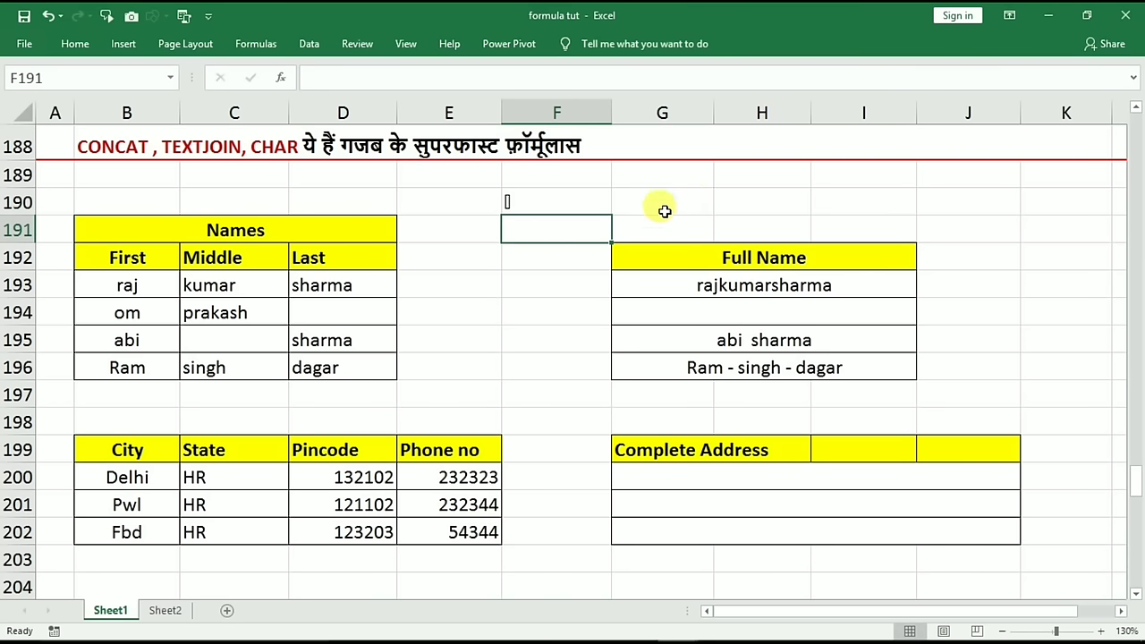
Change F190's character code to 67, 87 and 123, showing C, W and {
double_click(537, 202)
left_click(591, 204)
type("=CHAR(67)")
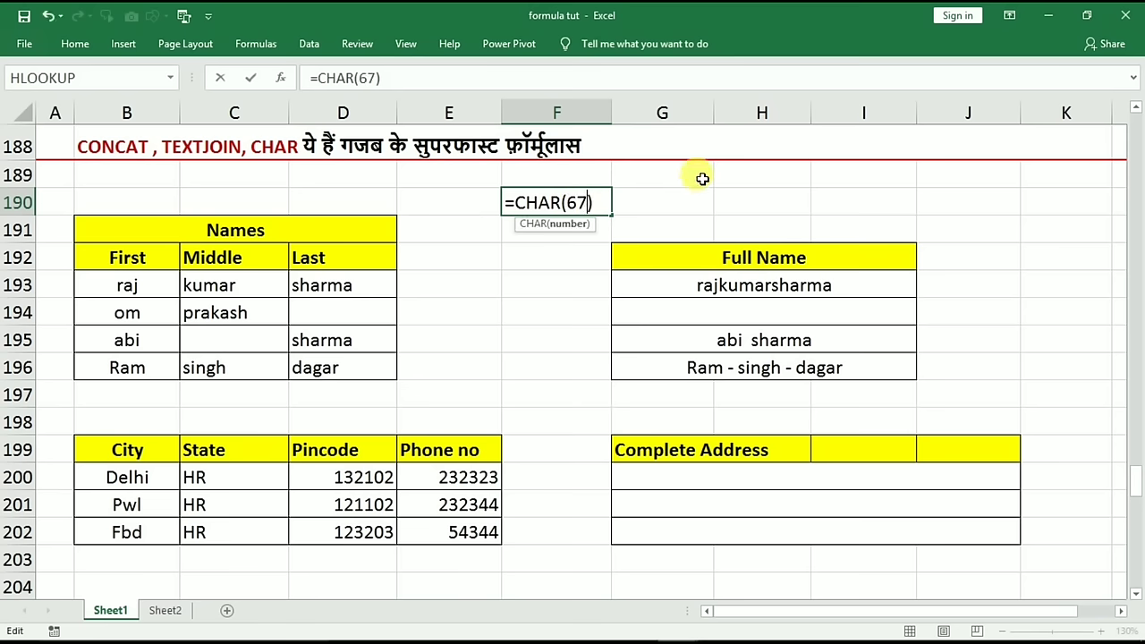
key("Return")
double_click(569, 202)
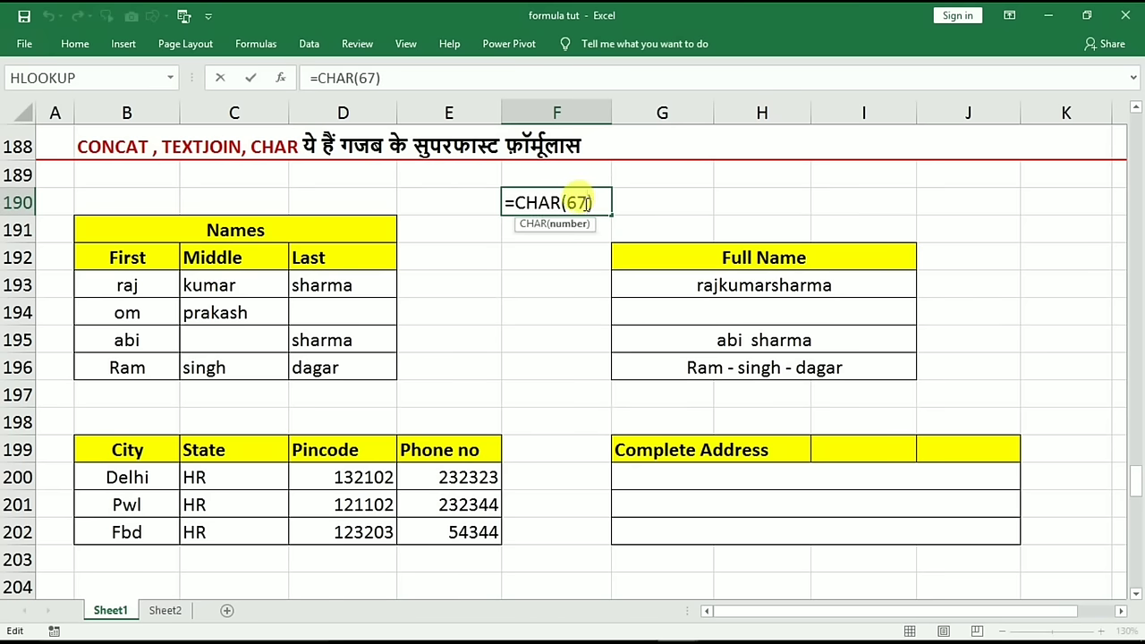
type("8")
key("Return")
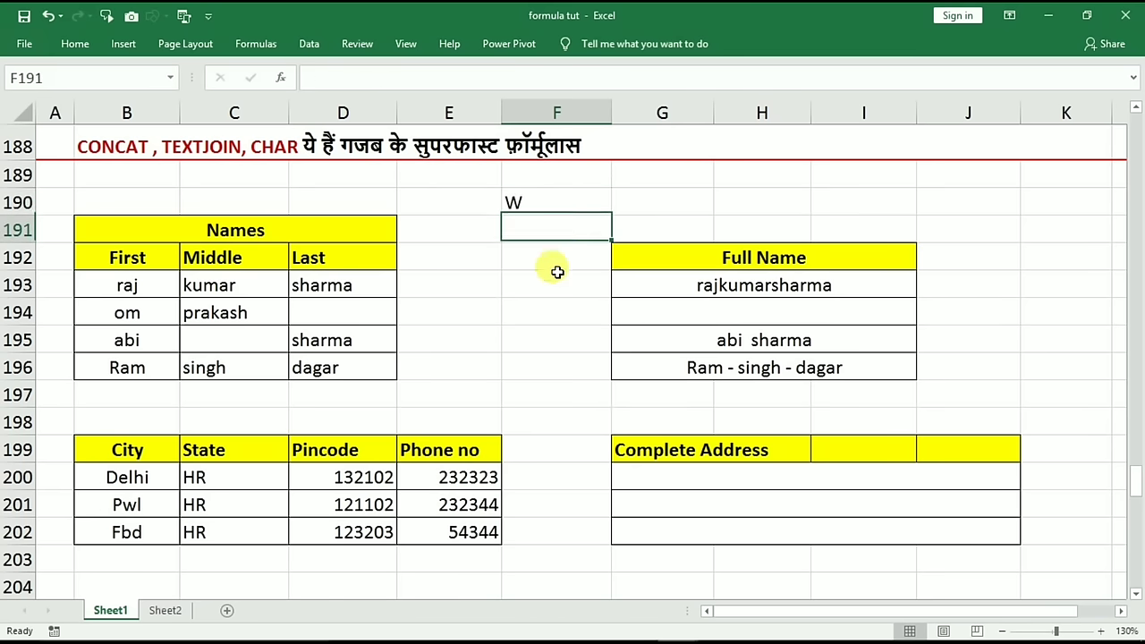
double_click(537, 202)
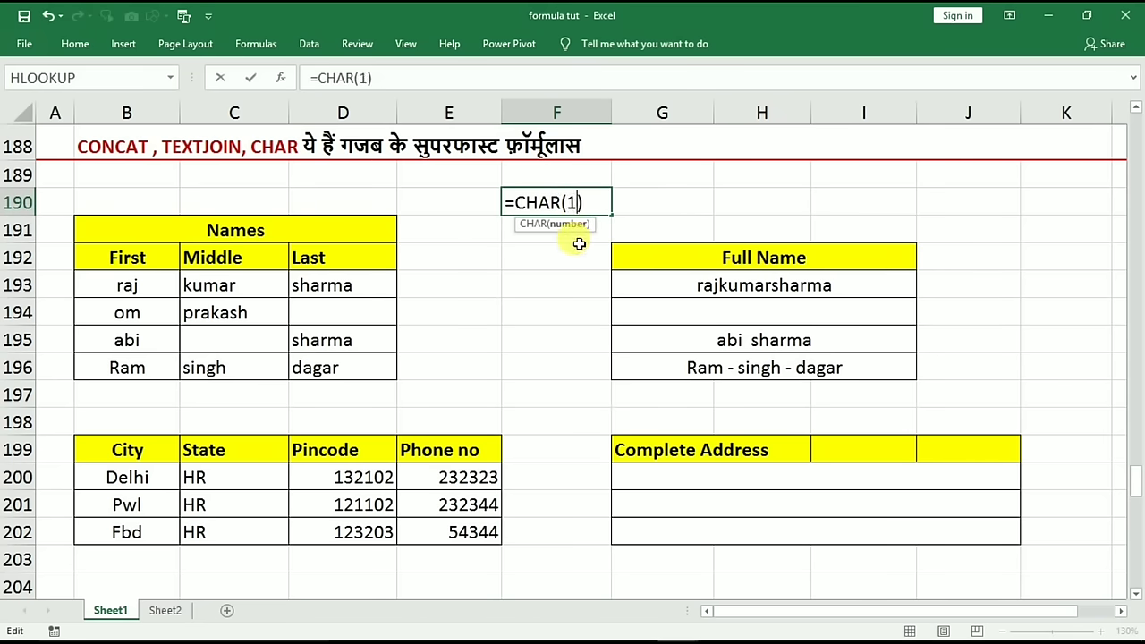
key("Return")
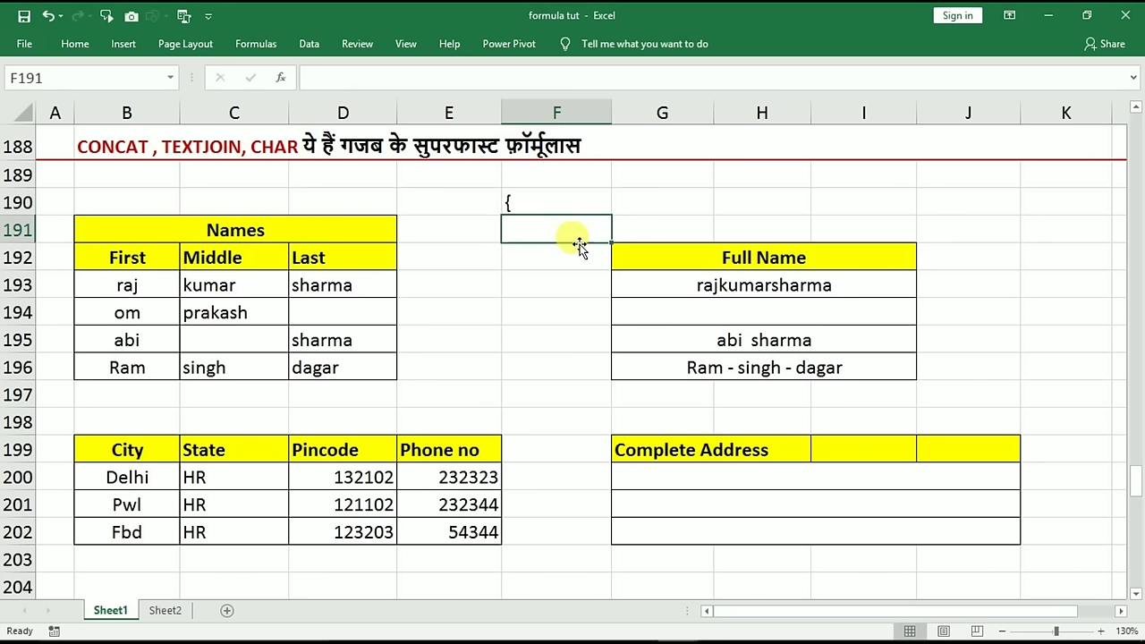
Edit F190 to =CHAR(10), leaving an invisible line-break character
left_click(523, 196)
double_click(524, 197)
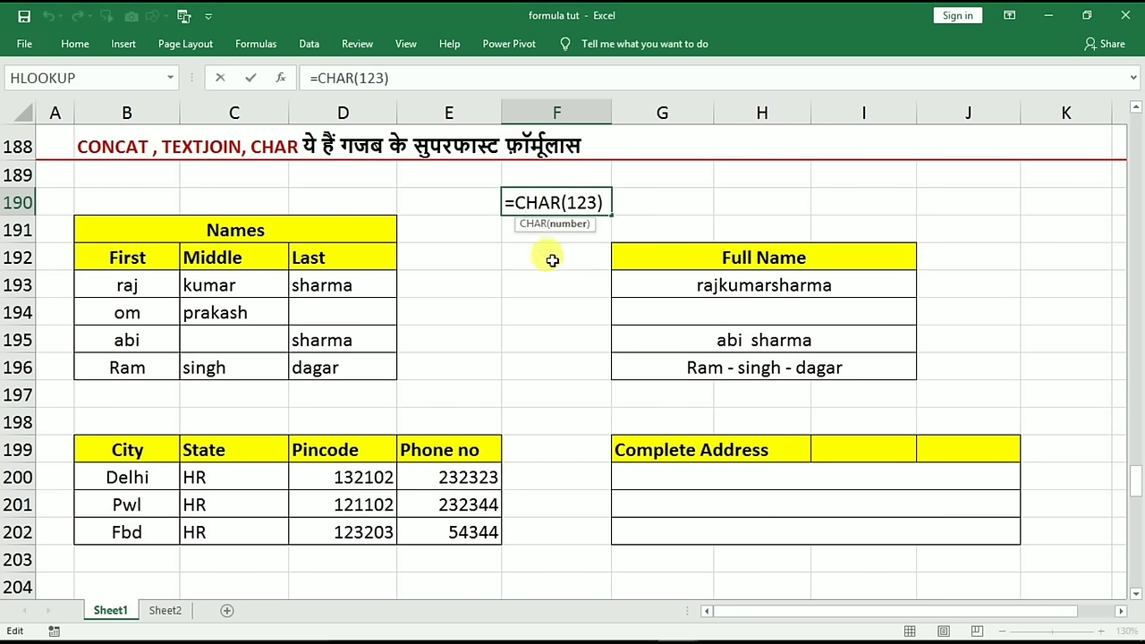
key("BackSpace")
key("Return")
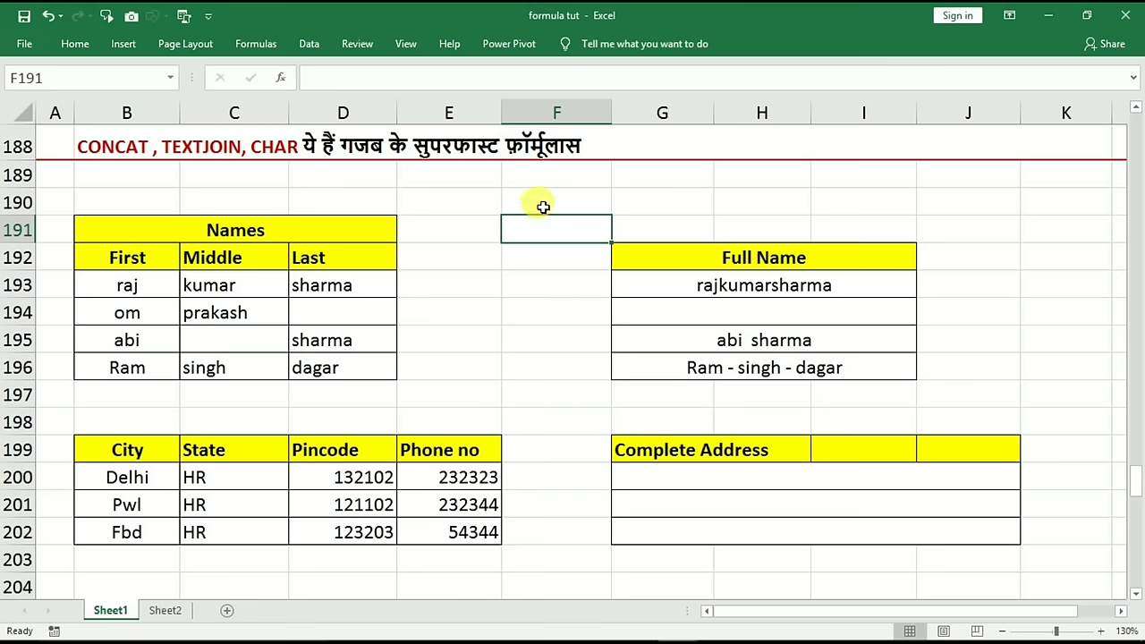
Enter =TEXTJOIN(CHAR(10),TRUE,B200:E200) in G200 and accept Excel's formula correction
left_click(648, 469)
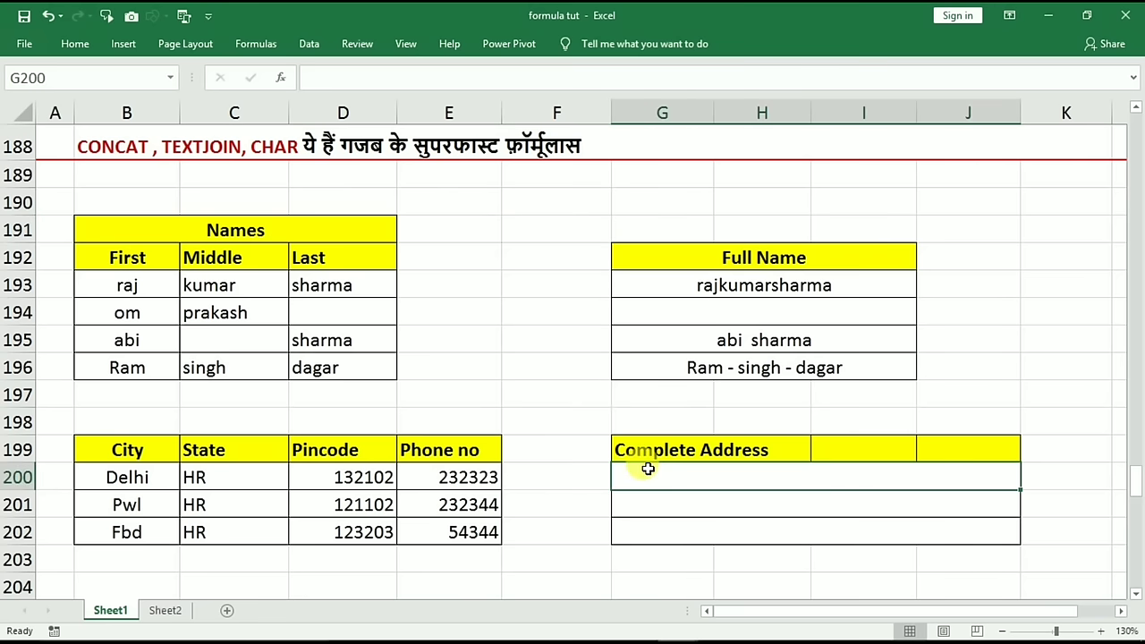
type("=")
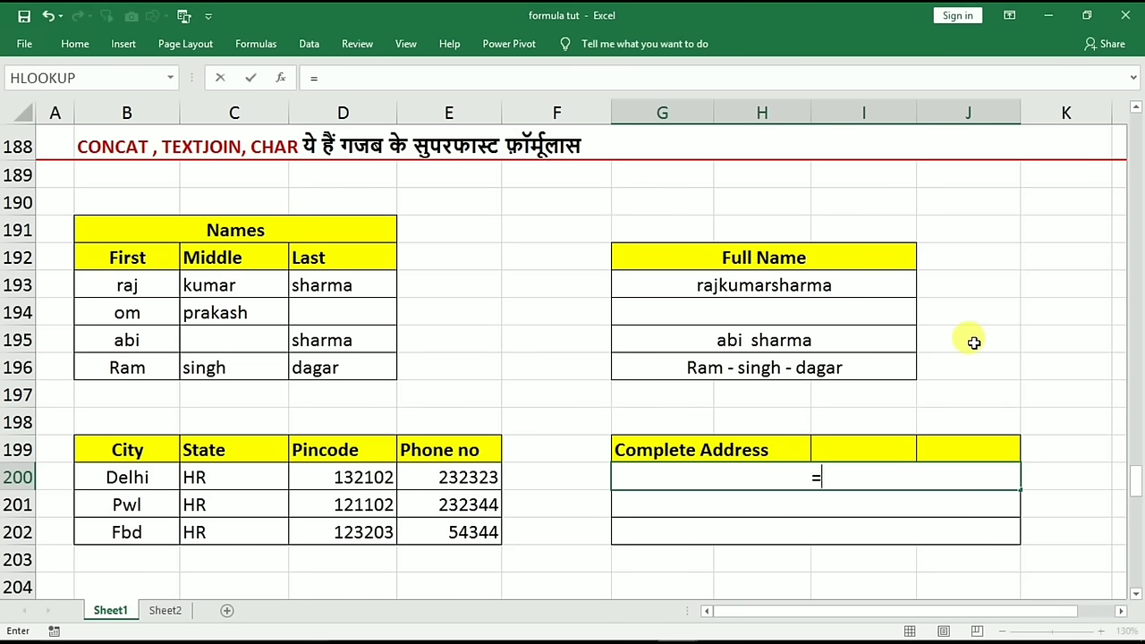
type("te")
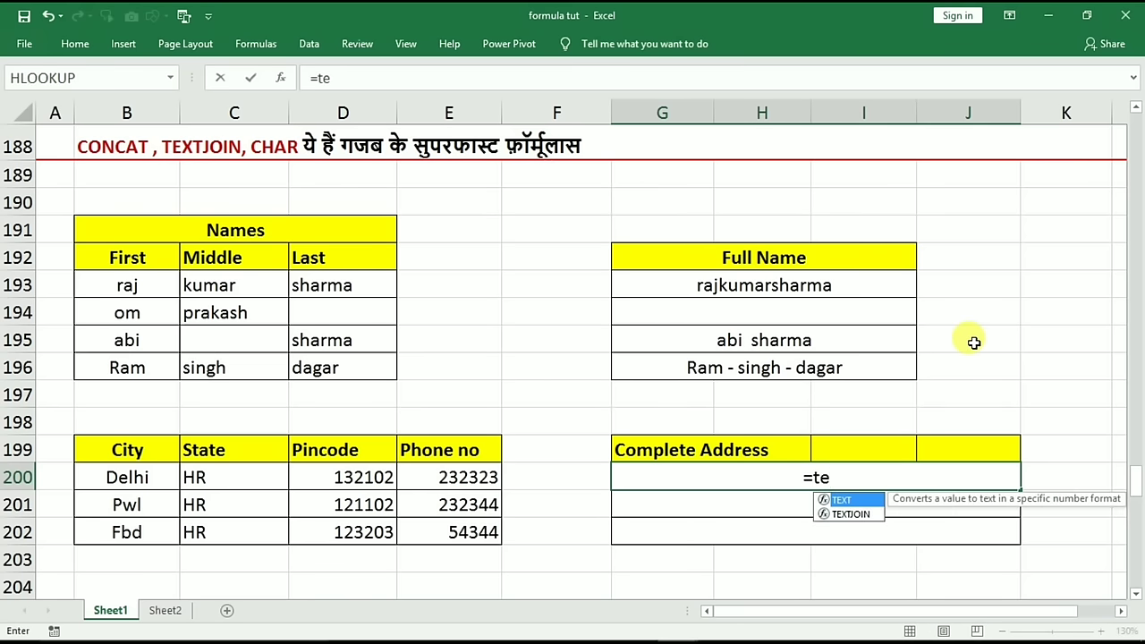
type("xtjoin")
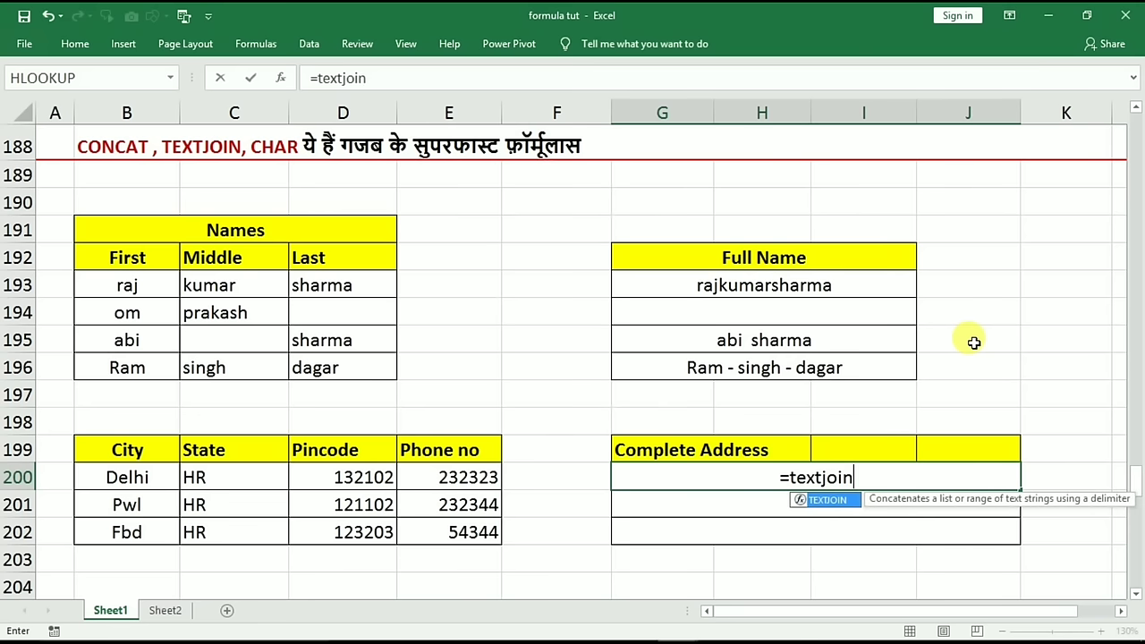
type("(")
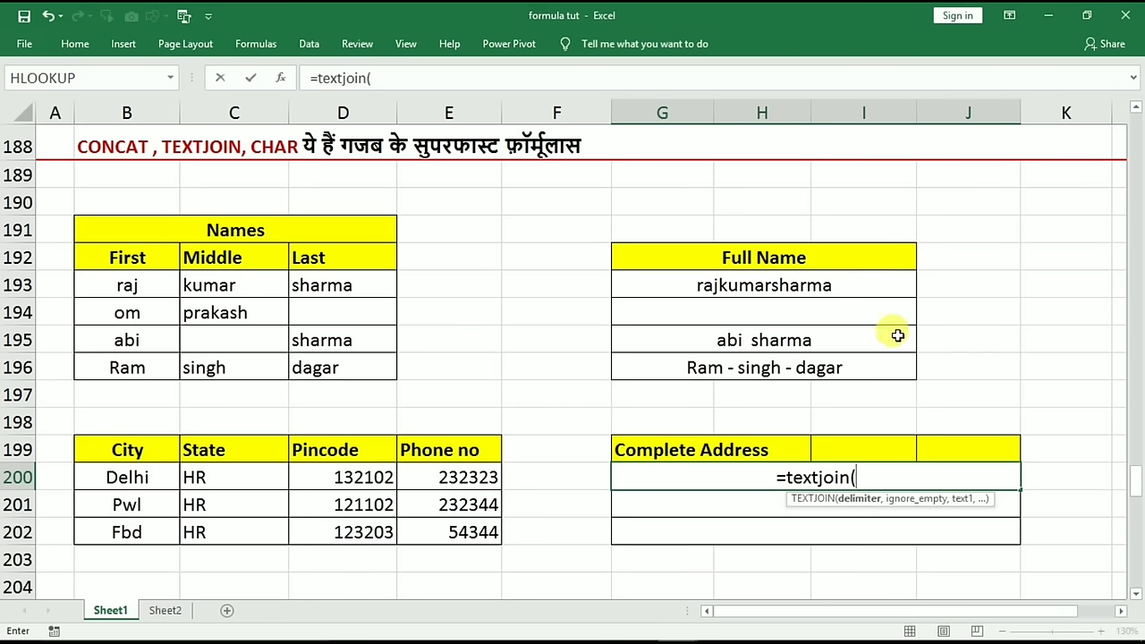
type("char")
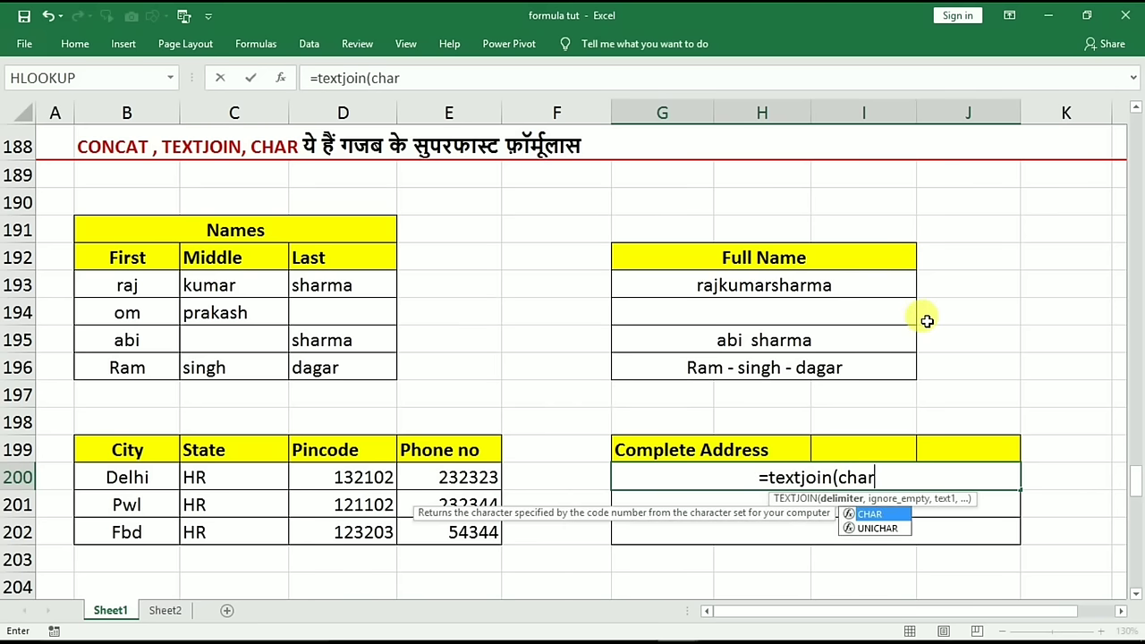
type("(")
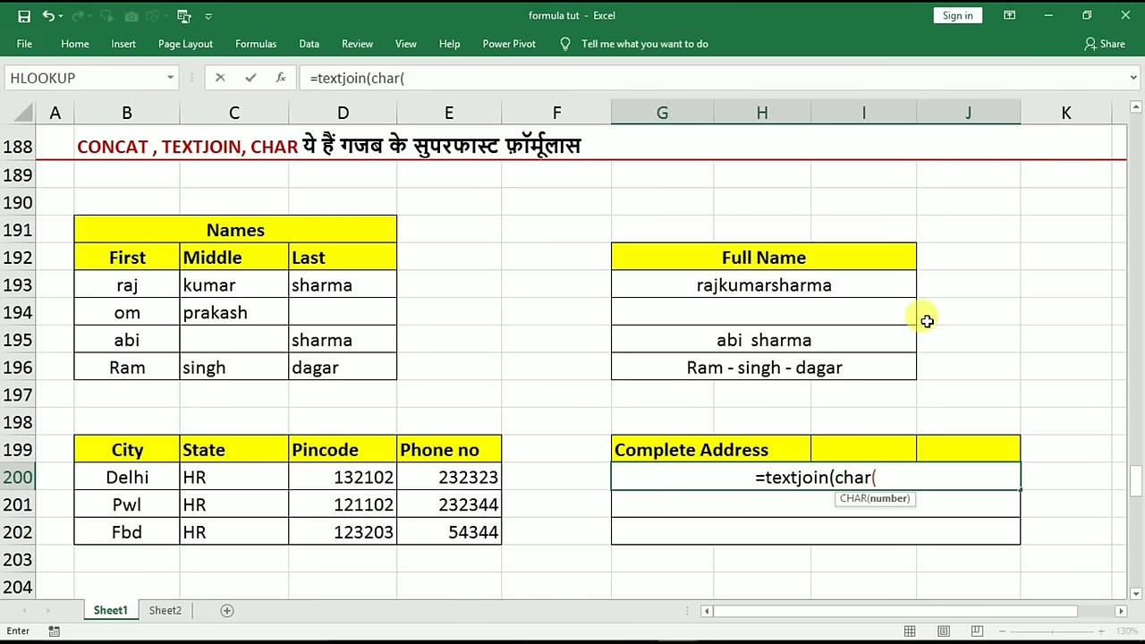
type("10)")
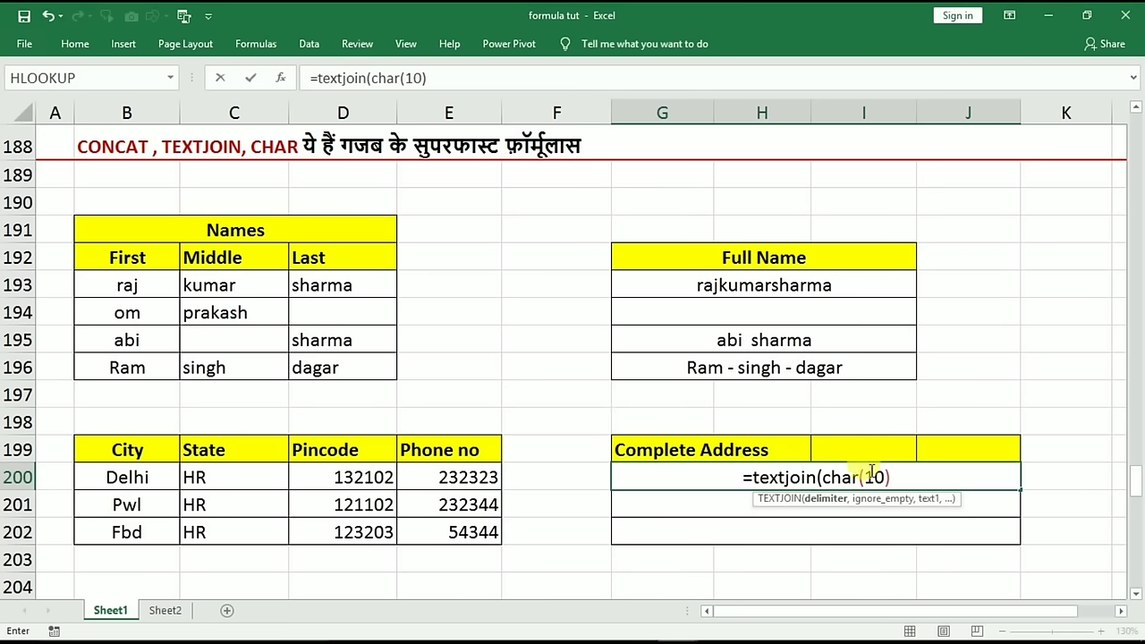
type(",")
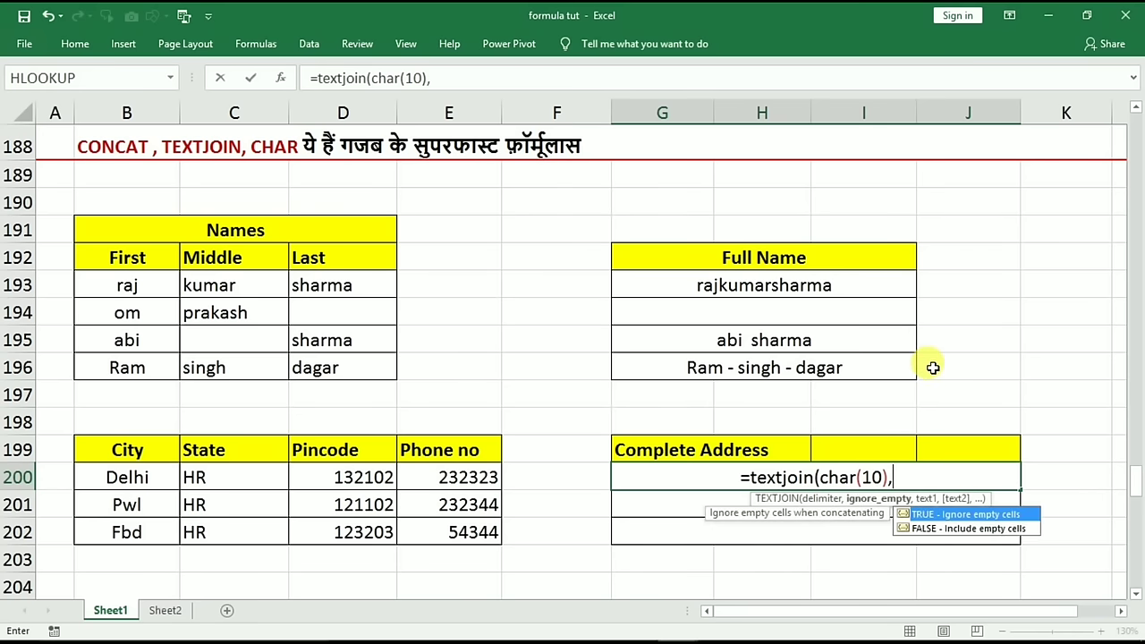
double_click(922, 517)
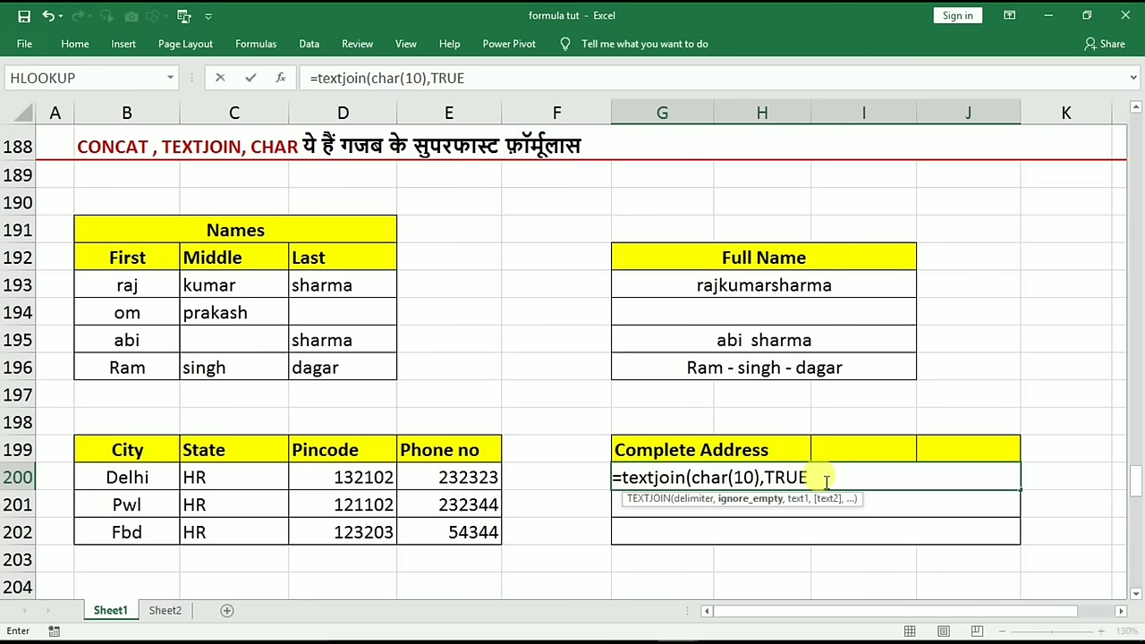
type(",")
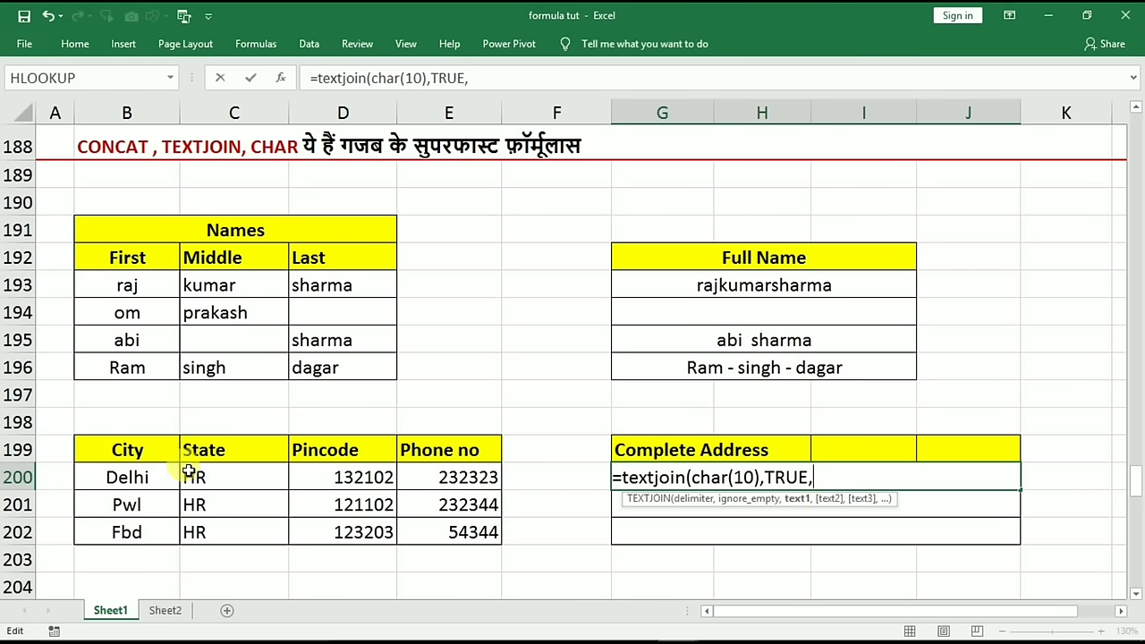
left_click(174, 477)
left_click_drag(189, 478, 427, 477)
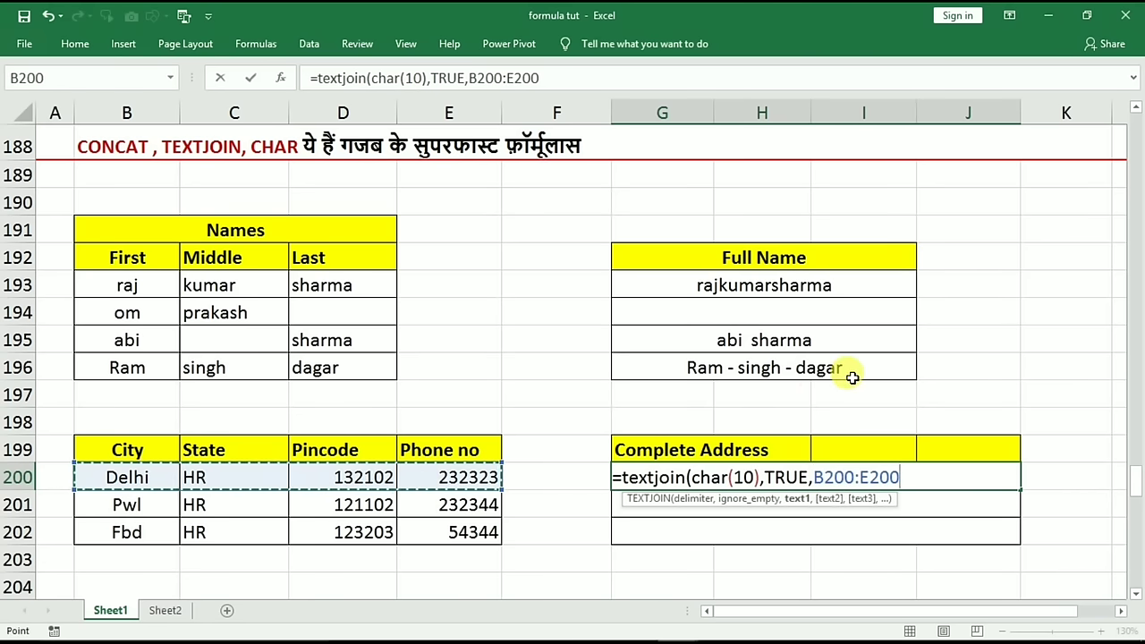
key("Return")
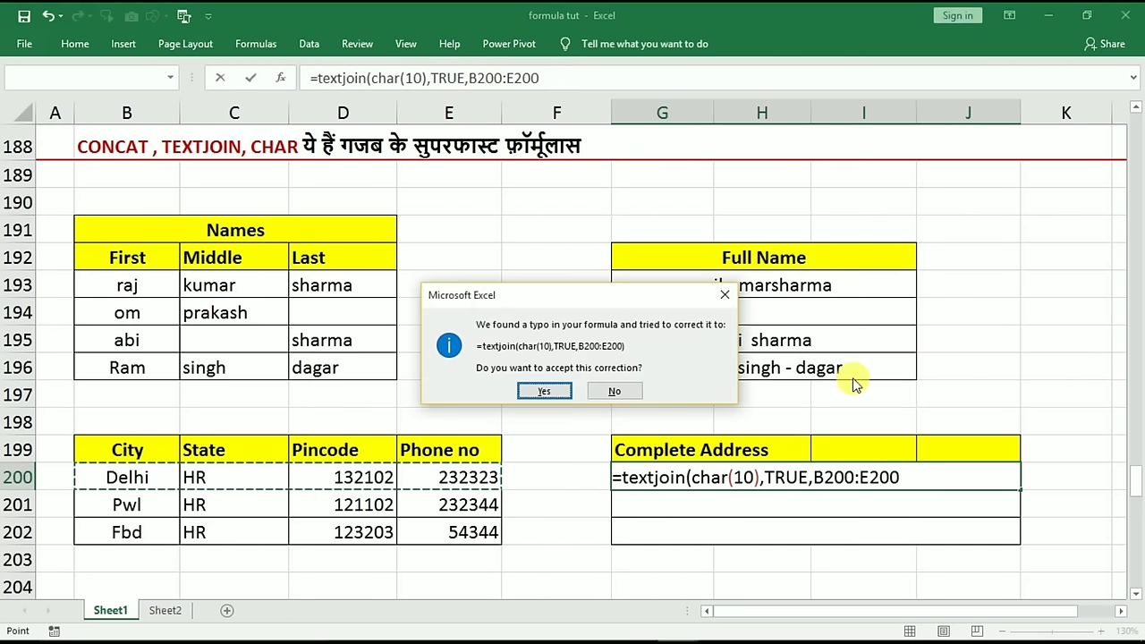
key("Return")
left_click(778, 479)
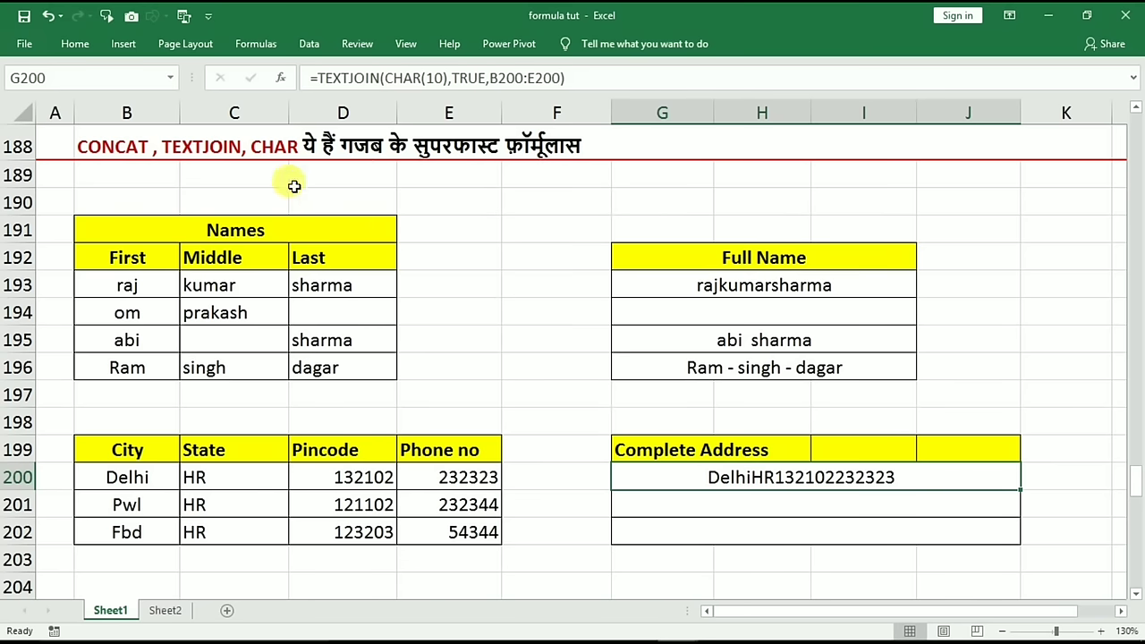
Apply Wrap Text to G200 and make row 200 taller to show every address line
left_click(75, 44)
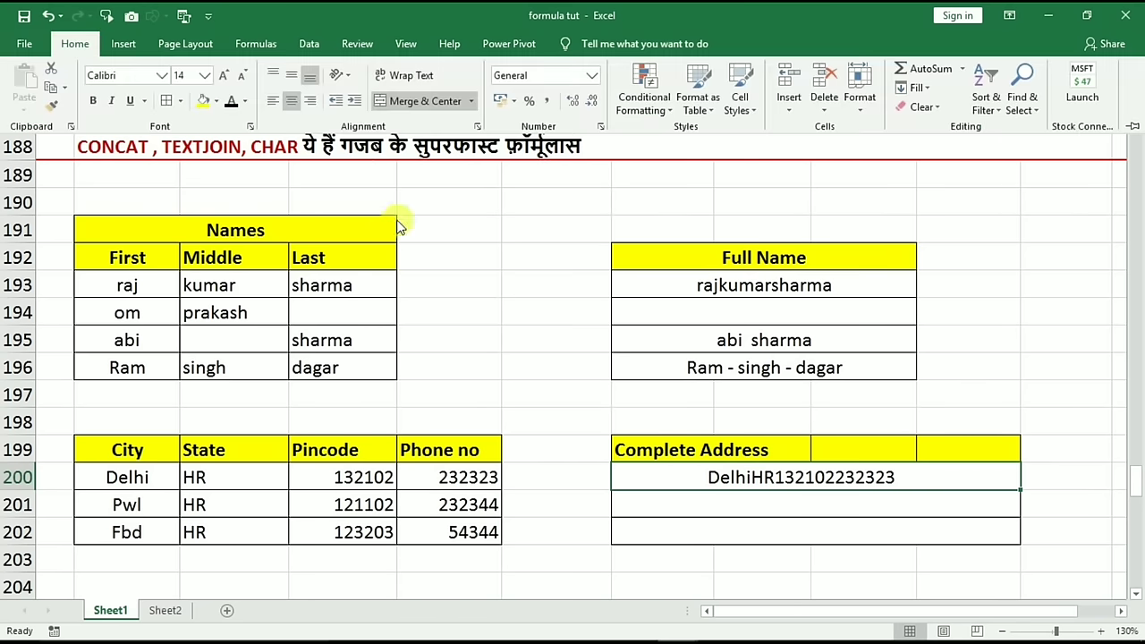
left_click(405, 75)
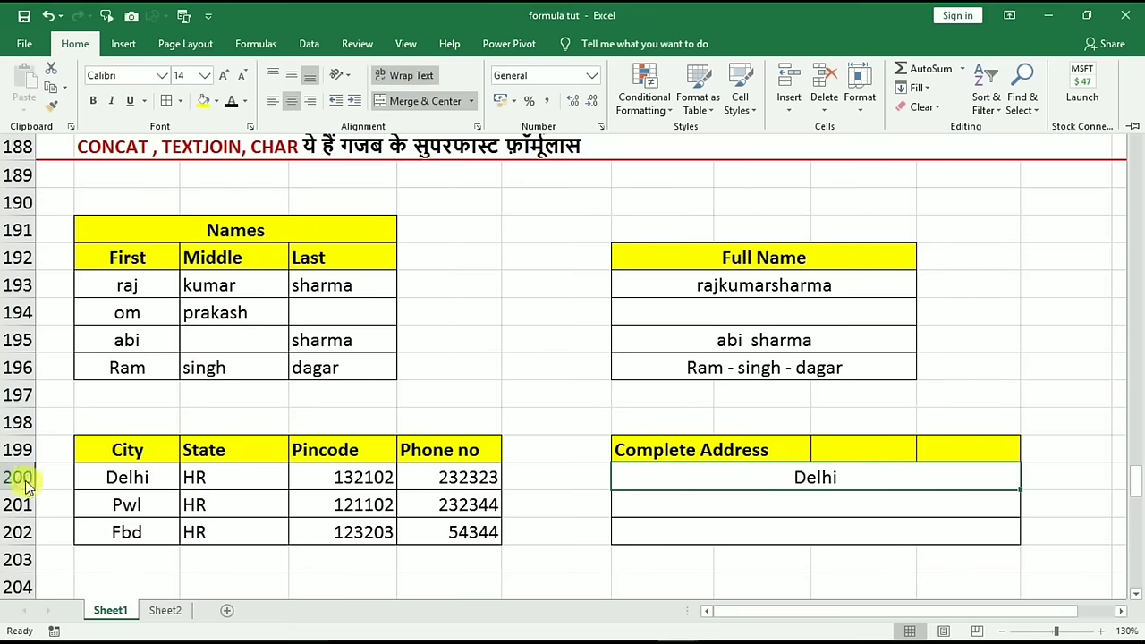
left_click_drag(27, 492, 27, 580)
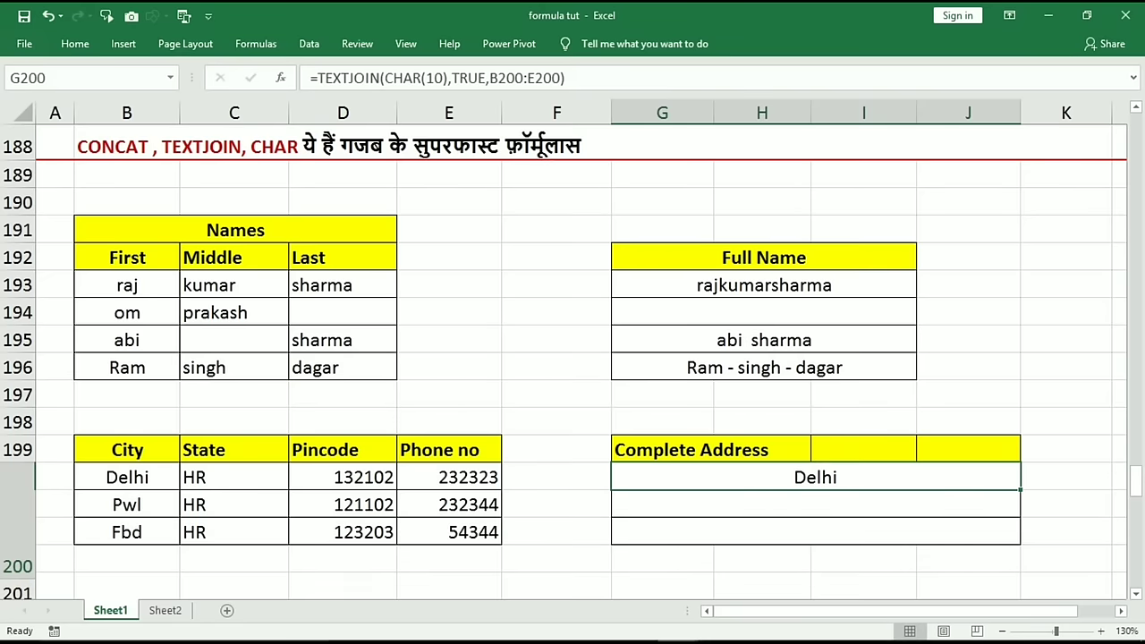
Fill the address TEXTJOIN down to G201:G202 and select rows 200–201 to reset their height
scroll(732, 537, "down", 2)
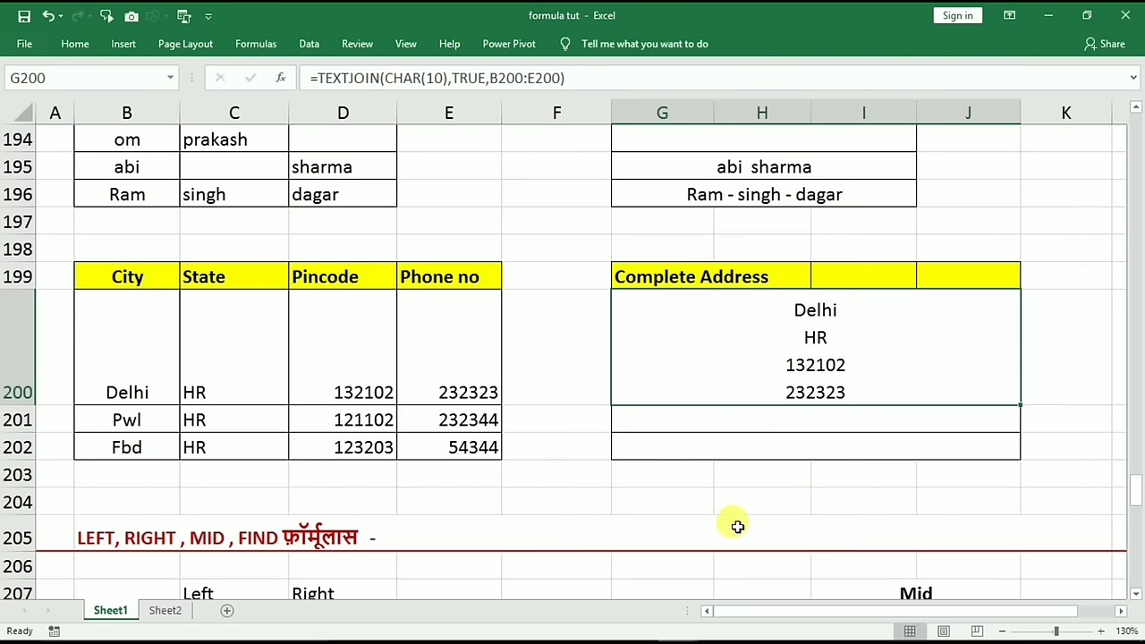
left_click_drag(1020, 407, 1013, 460)
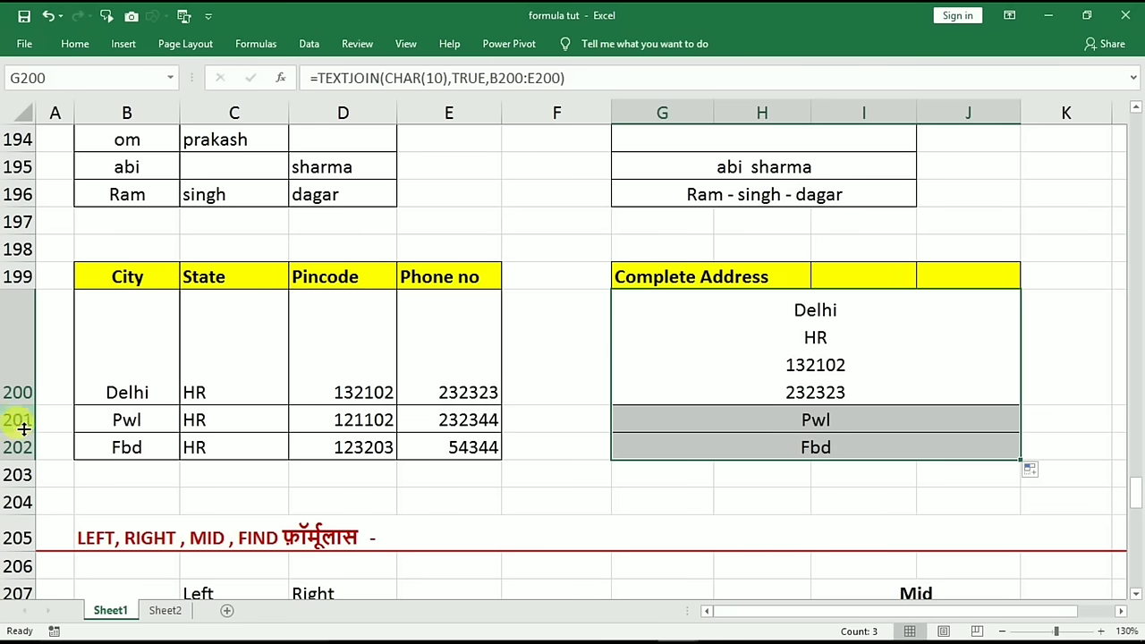
left_click_drag(25, 434, 25, 528)
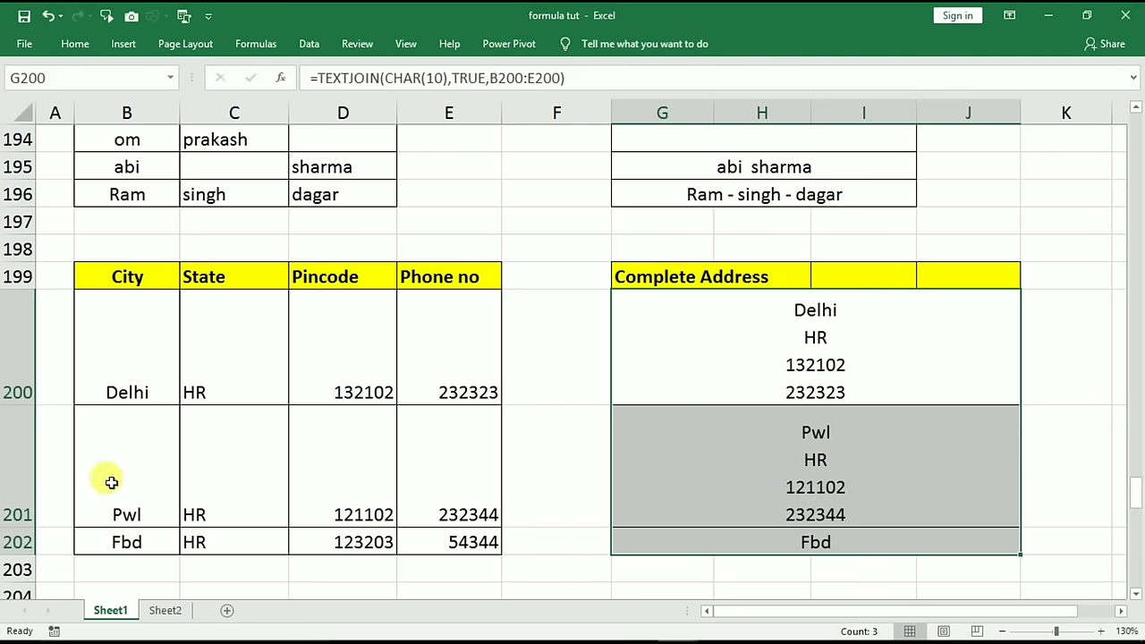
left_click(801, 465)
left_click(792, 367)
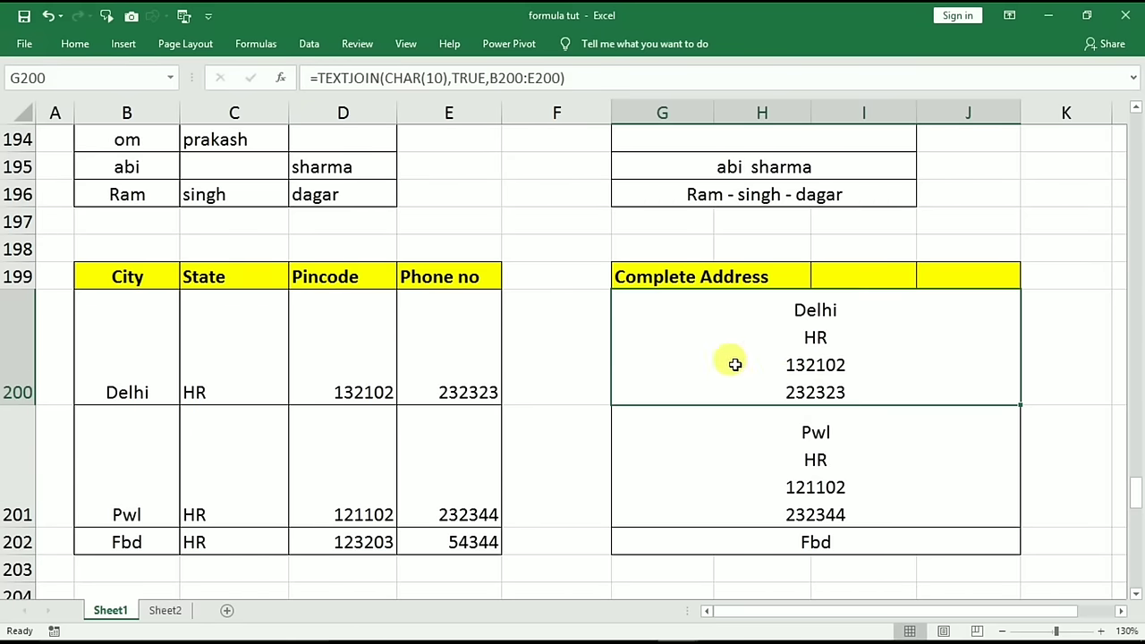
left_click_drag(23, 402, 21, 317)
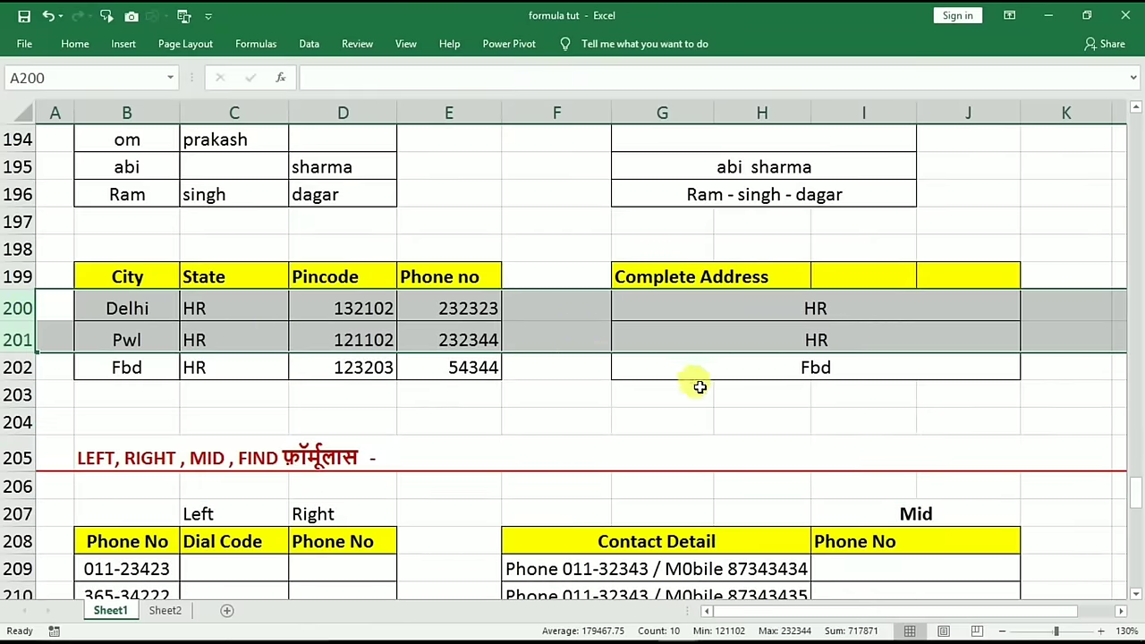
Scroll down to the LEFT, RIGHT, MID, FIND section with its phone number tables
scroll(701, 387, "down", 3)
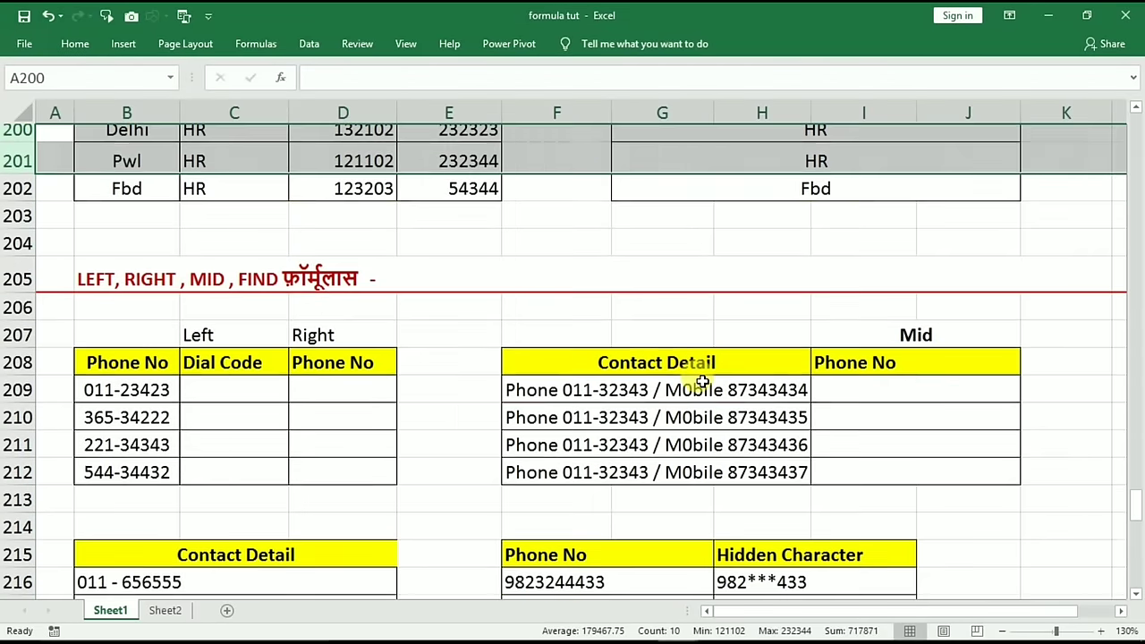
scroll(698, 376, "down", 1)
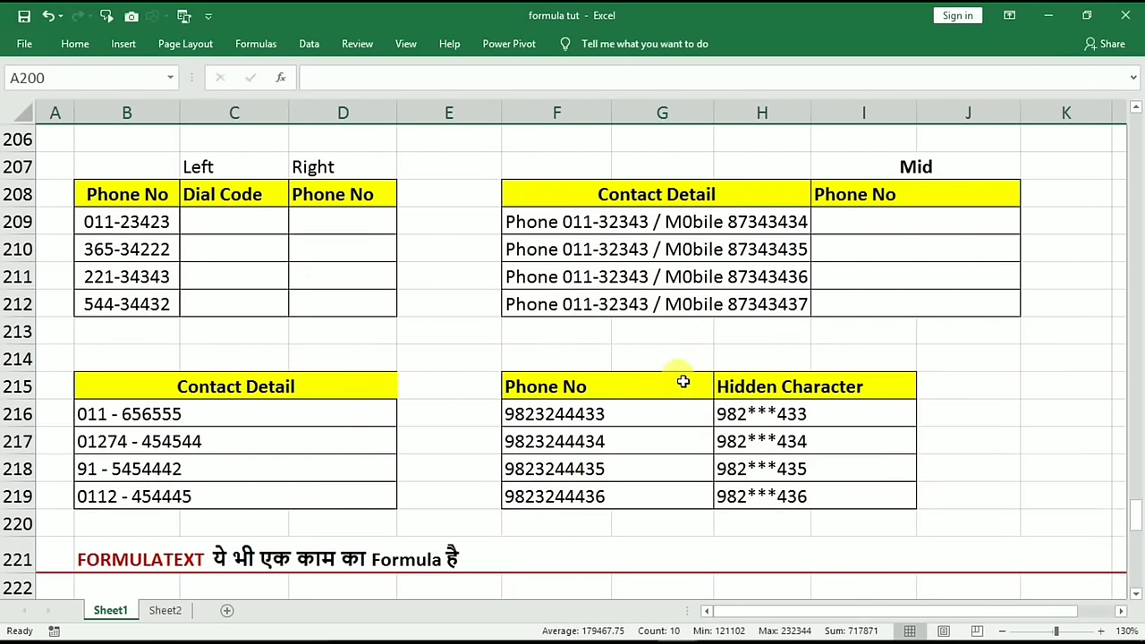
key("Up")
key("Up")
key("Up")
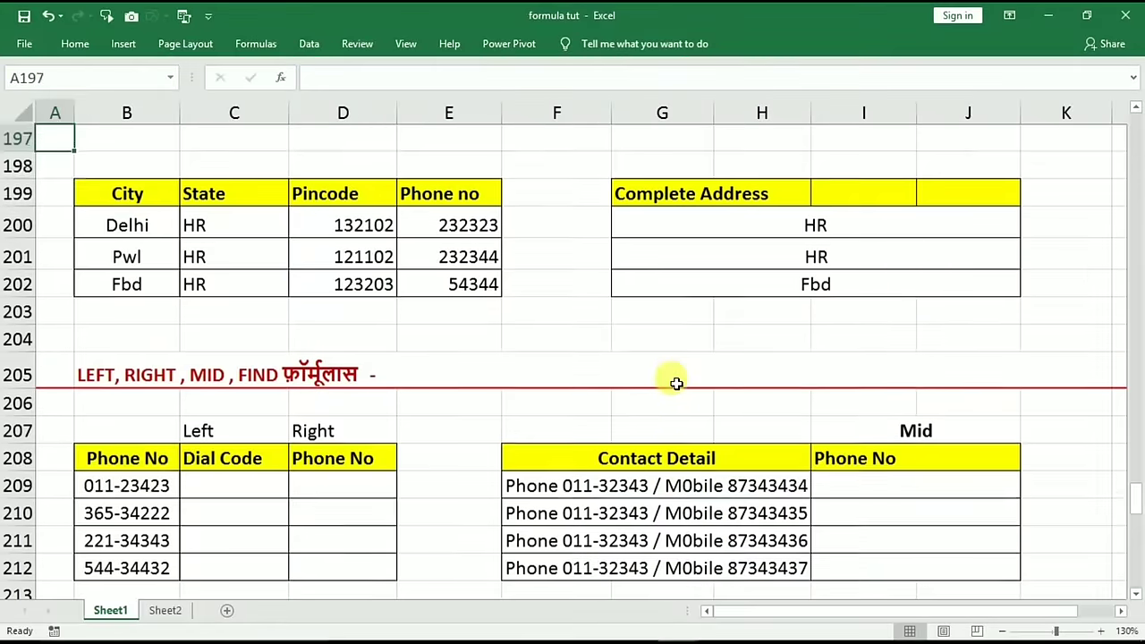
key("Down")
key("Down")
key("Down")
key("Down")
key("Down")
key("Down")
key("Down")
key("Down")
key("Down")
key("Down")
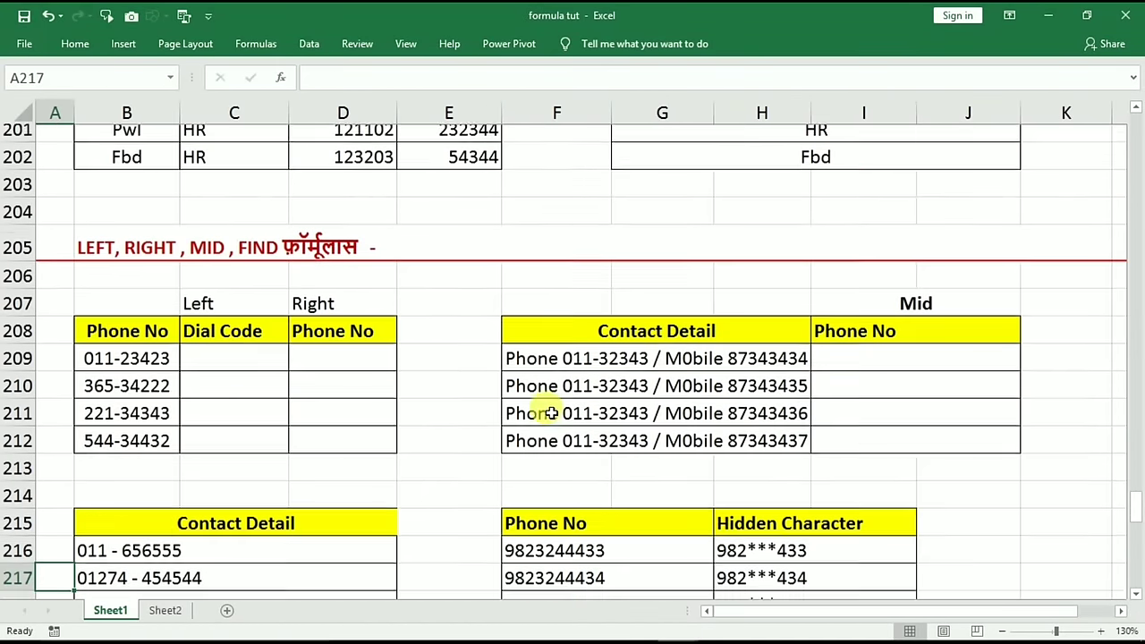
key("Down")
key("Down")
key("Down")
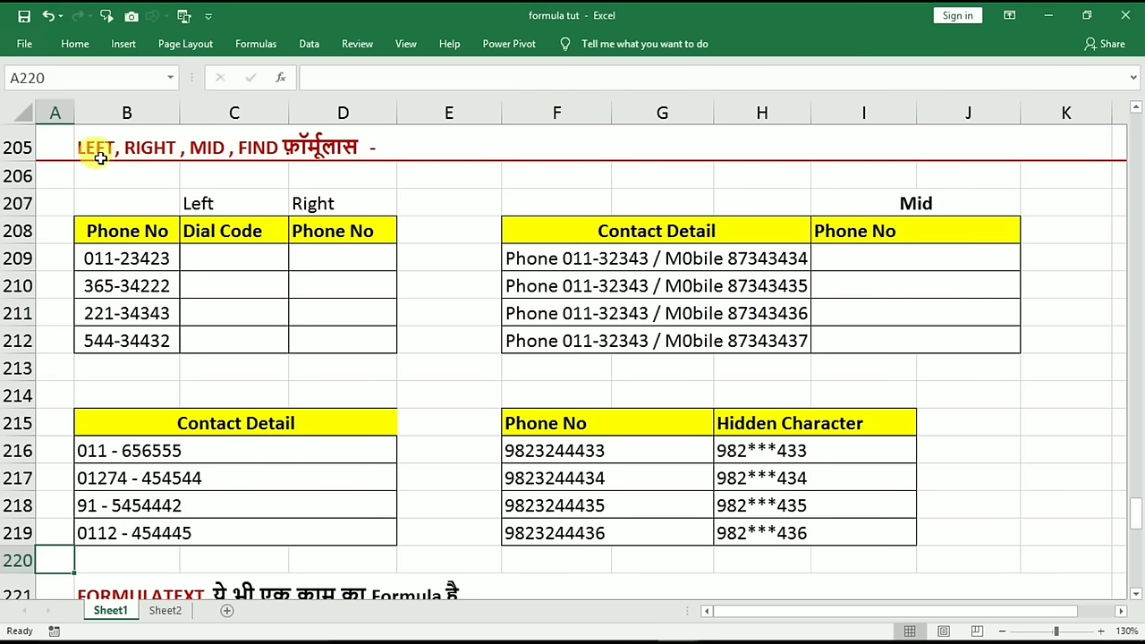
Enter =LEFT(B209,3) in C209 and fill it to C212, giving 011, 365, 221, 544
left_click(108, 261)
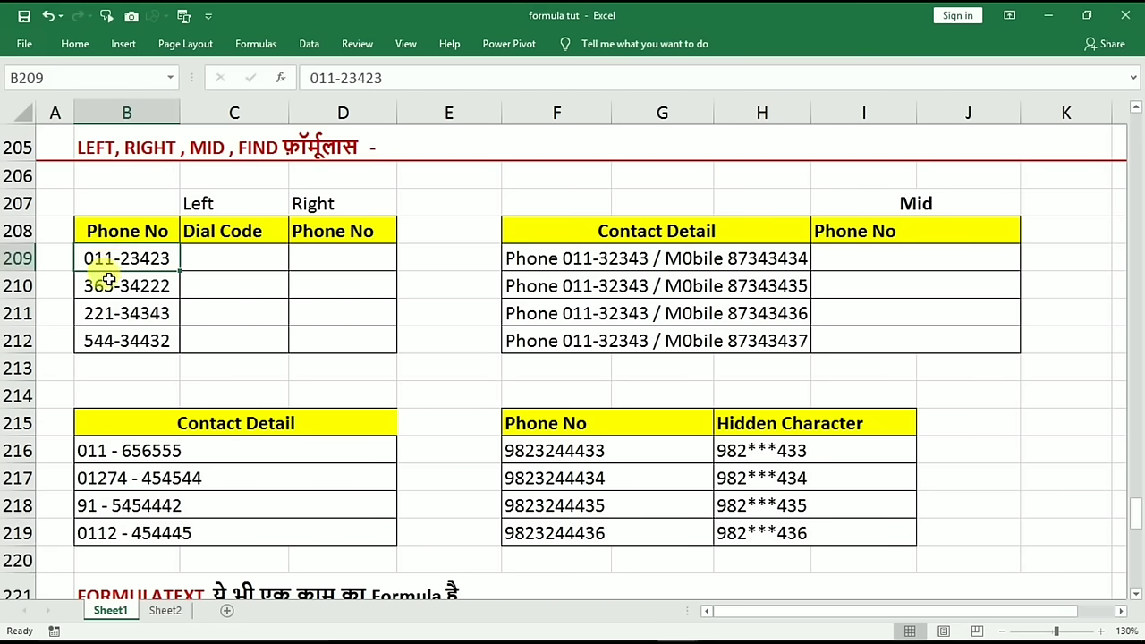
left_click_drag(107, 279, 103, 341)
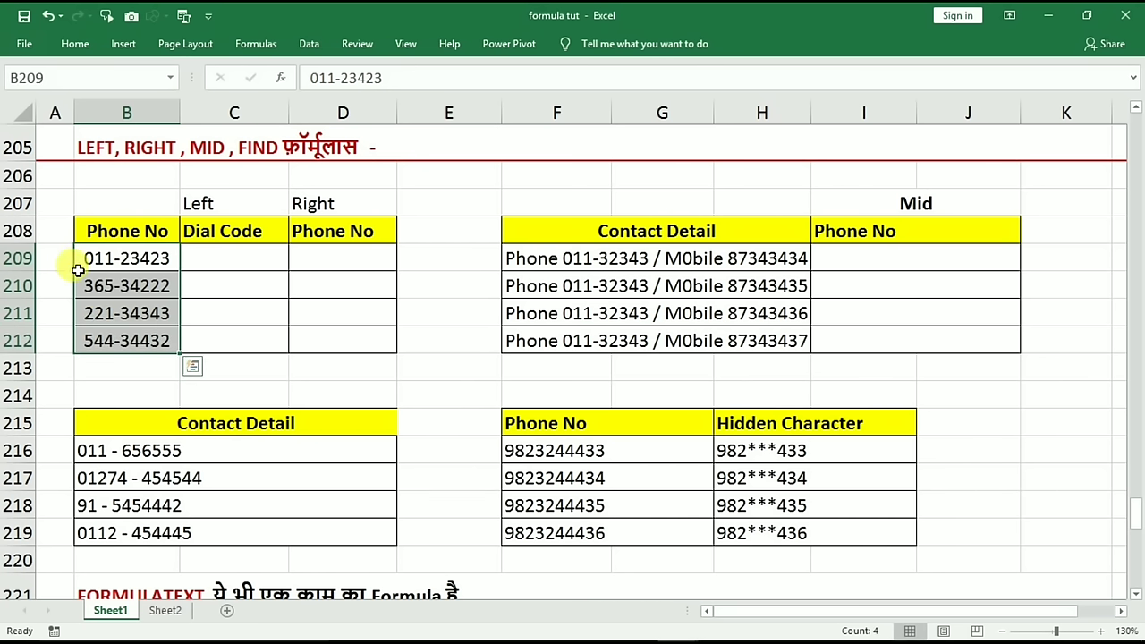
left_click(132, 259)
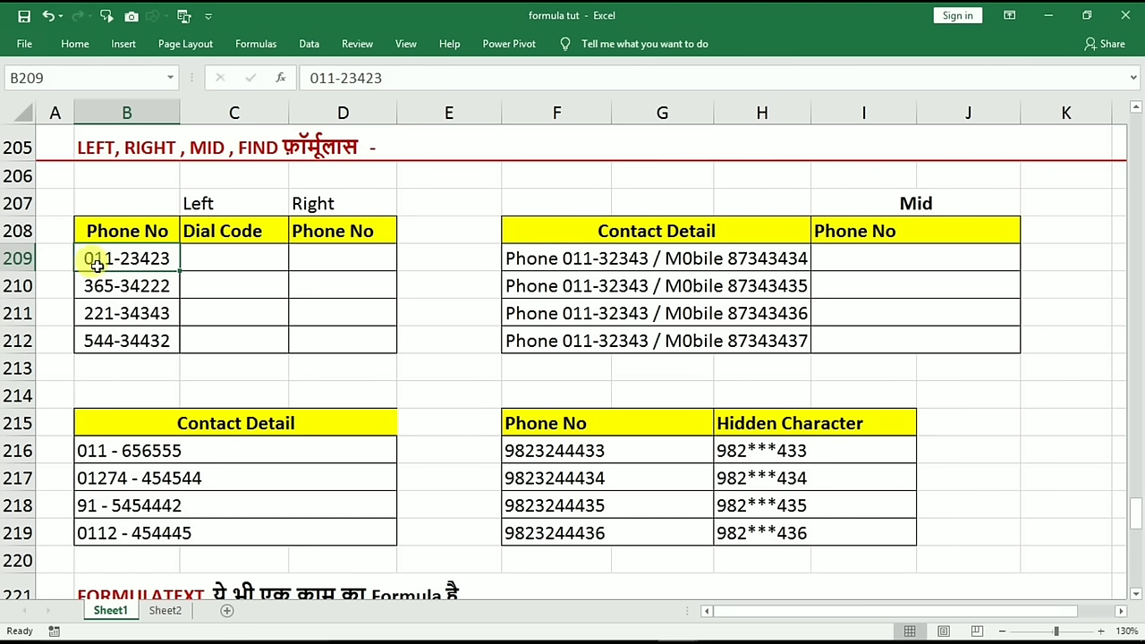
left_click(210, 257)
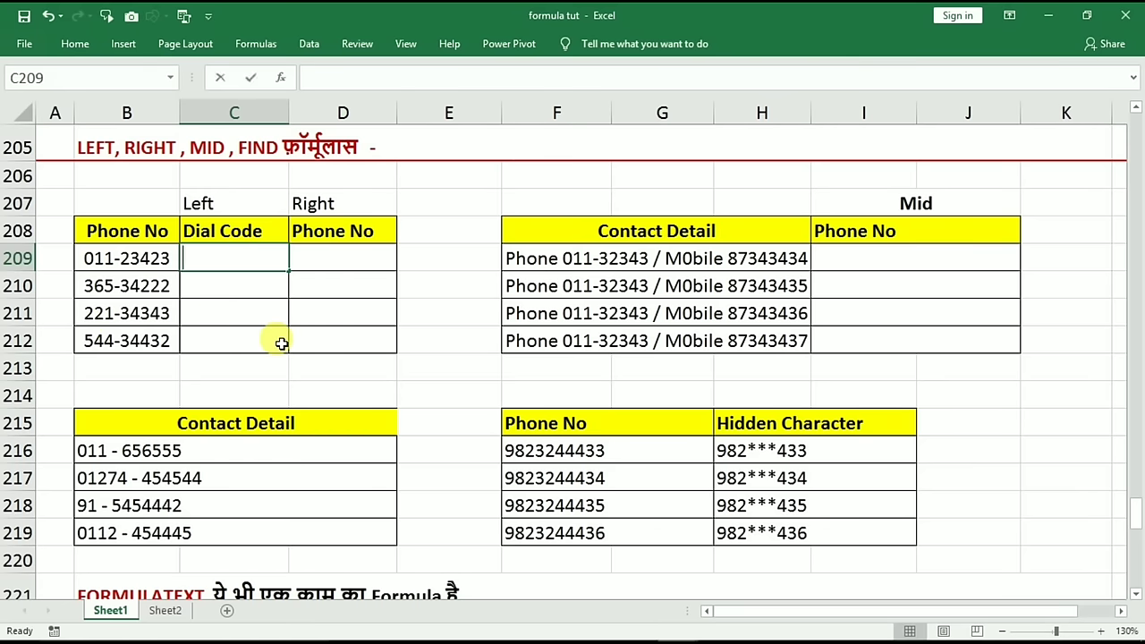
type("=left")
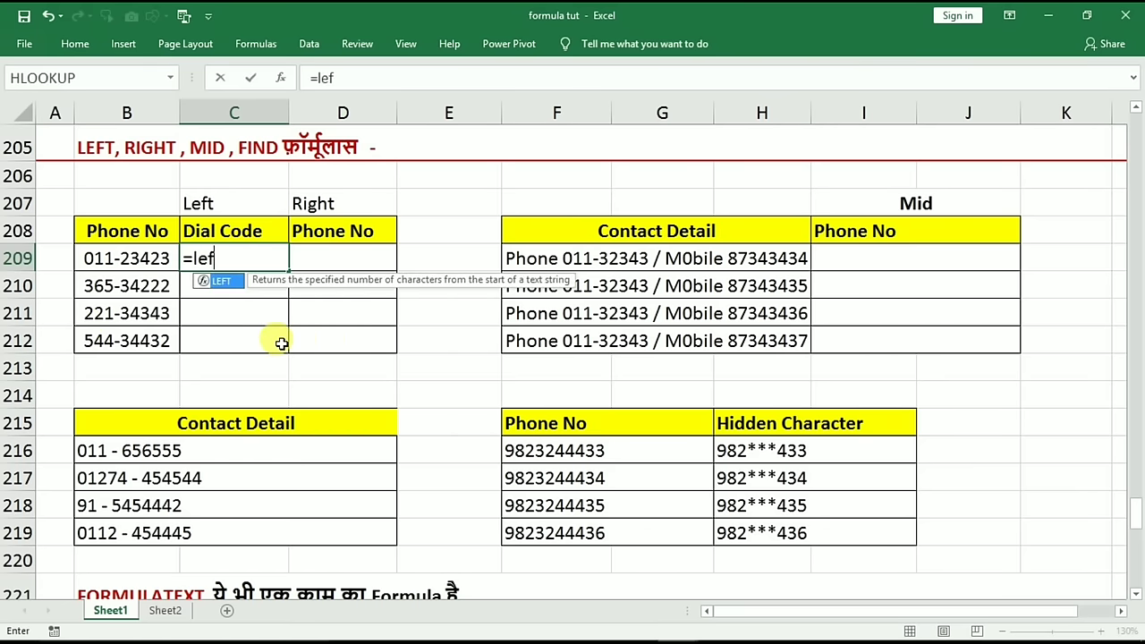
type("(")
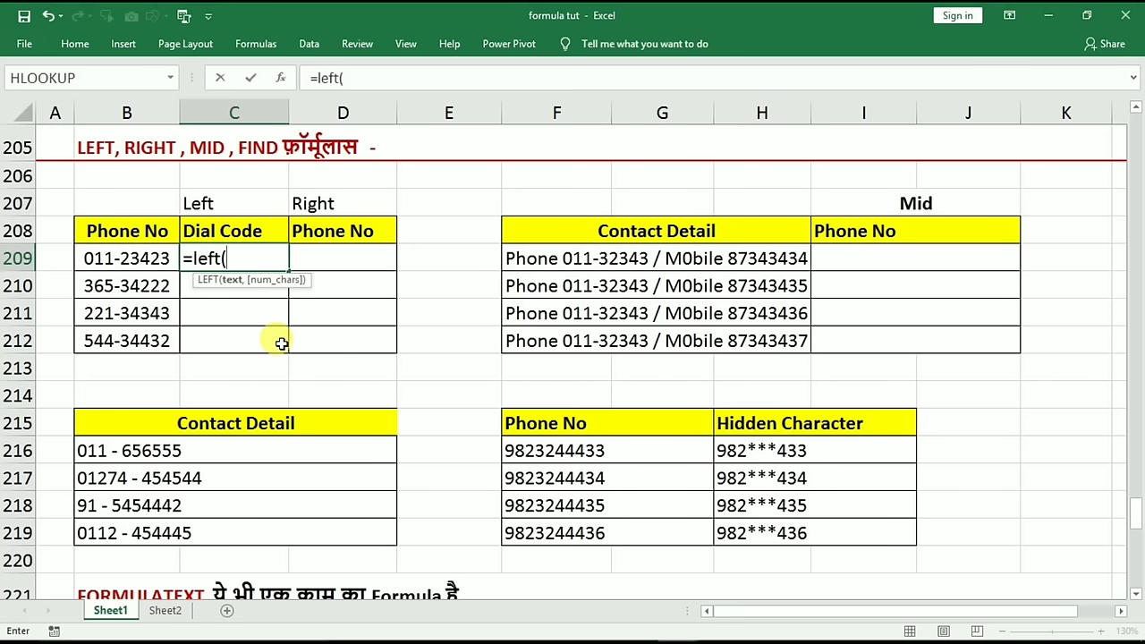
left_click(126, 259)
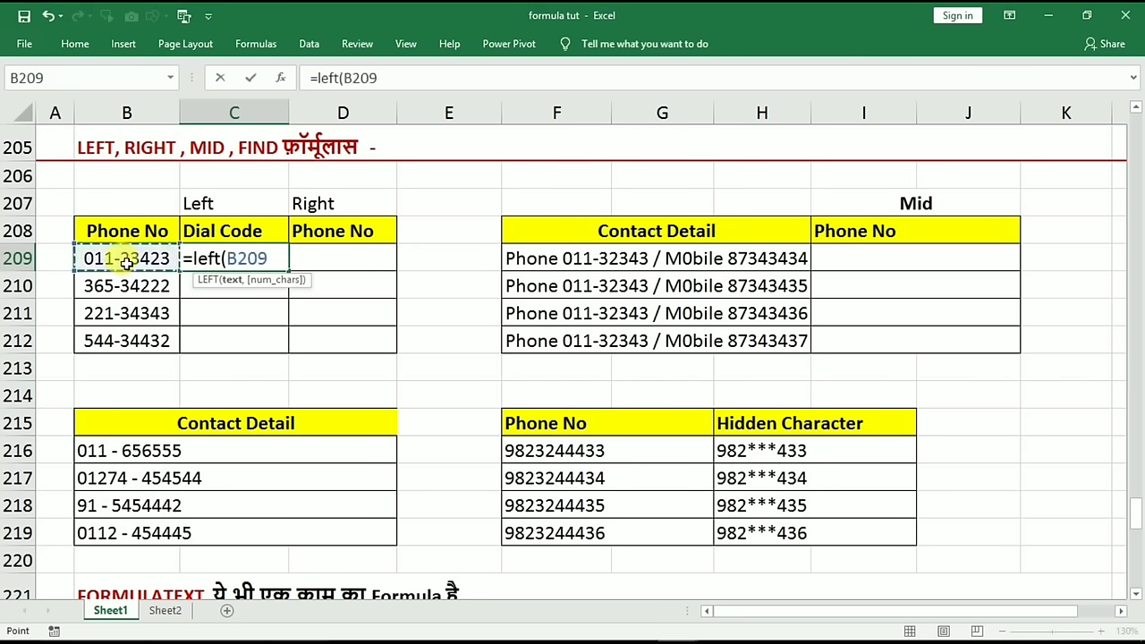
type(",3")
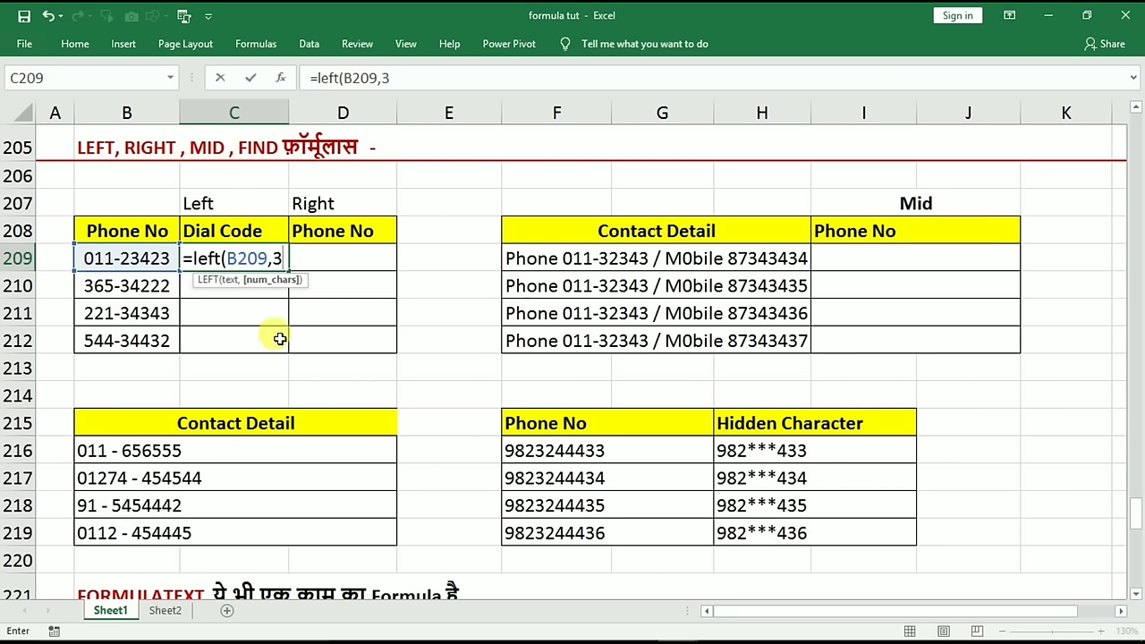
type(")")
key("Return")
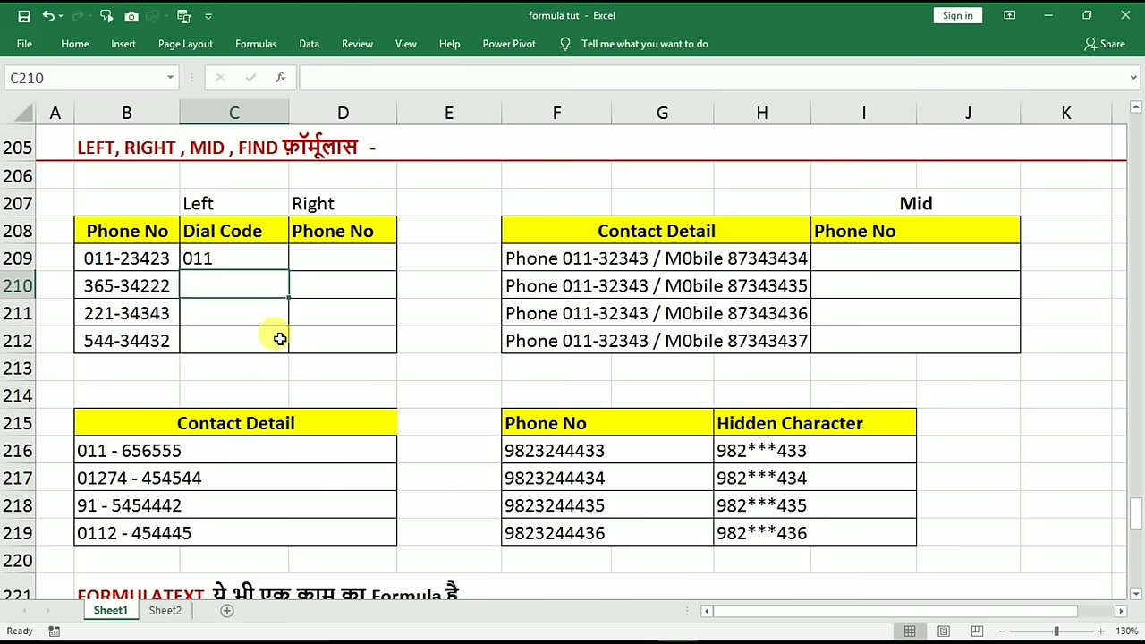
left_click(263, 268)
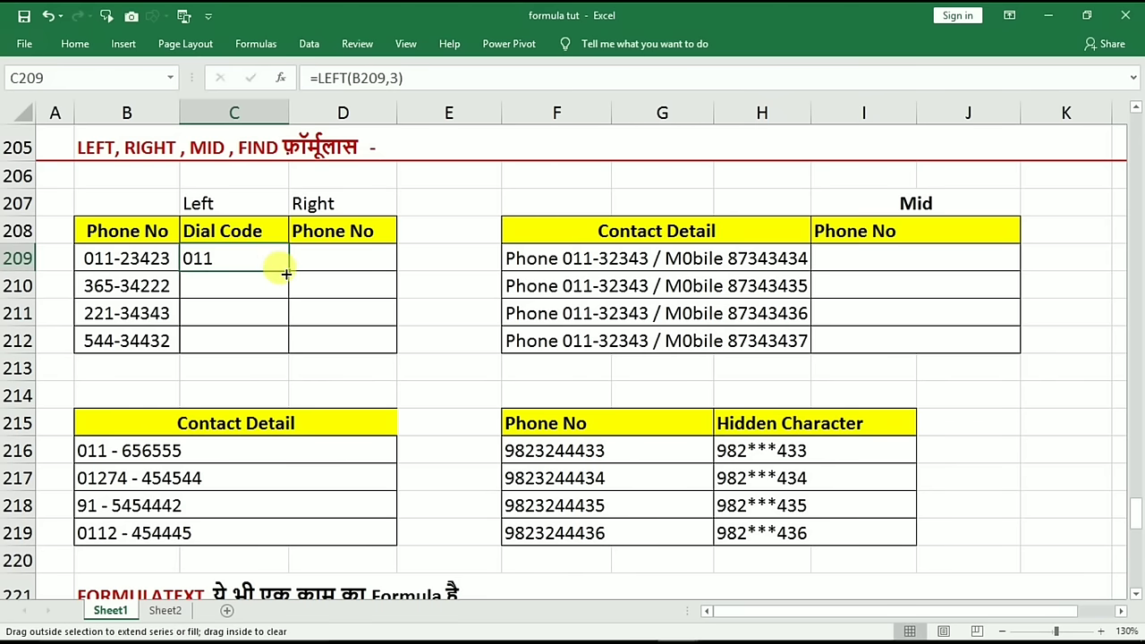
left_click_drag(287, 272, 284, 351)
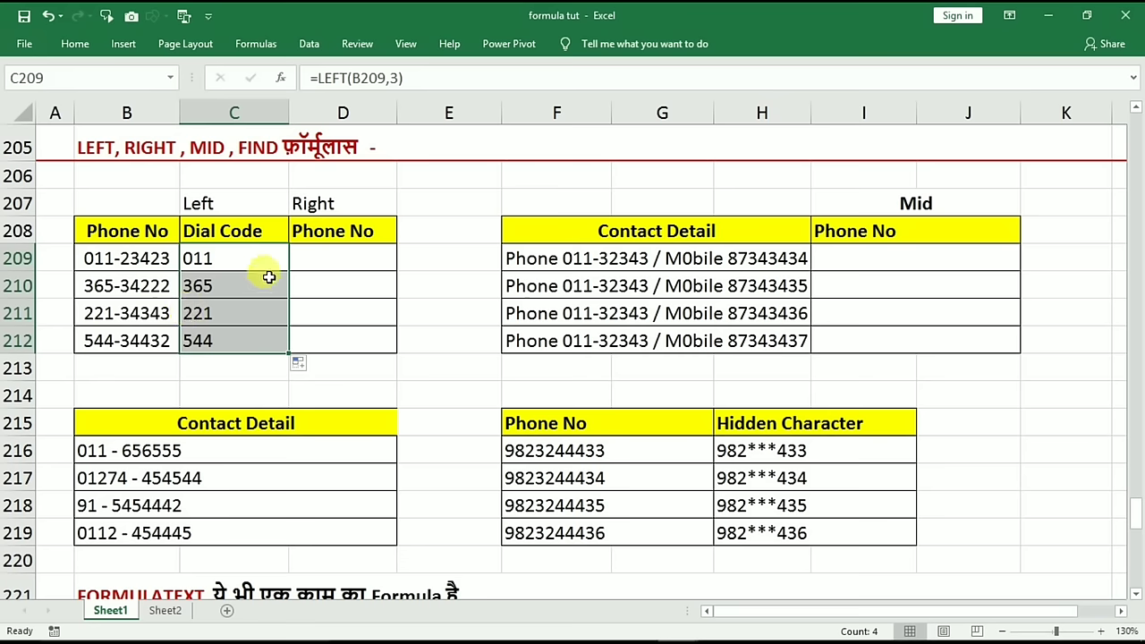
left_click(307, 259)
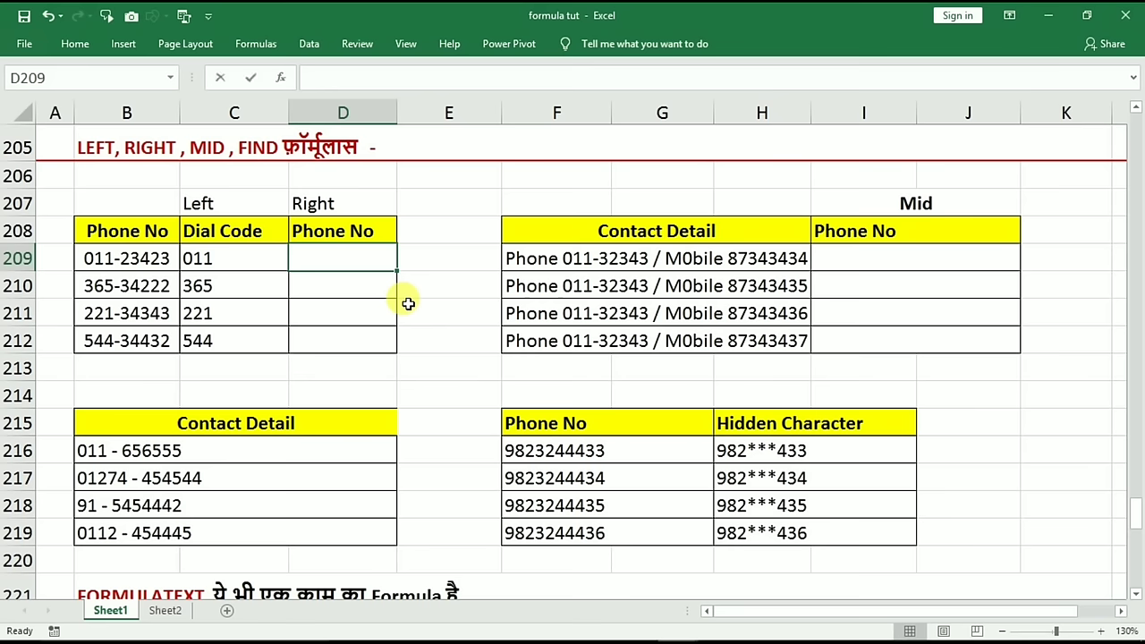
Enter =RIGHT(B209,5) in D209 and fill it to D212, giving 23423, 34222, 34343, 34432
type("=right")
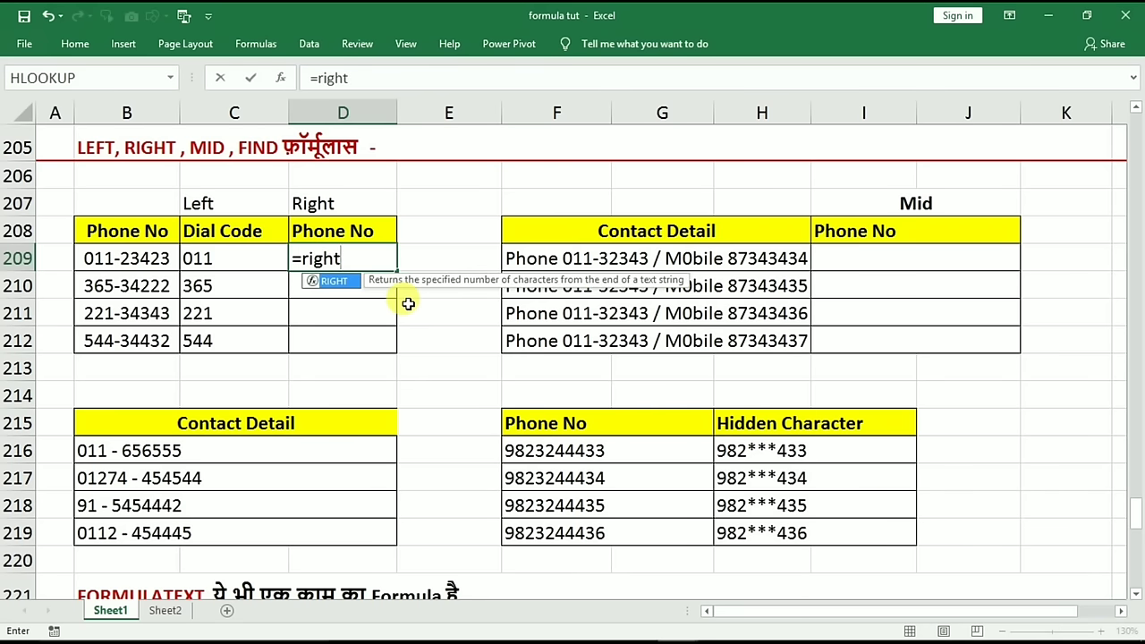
type("(")
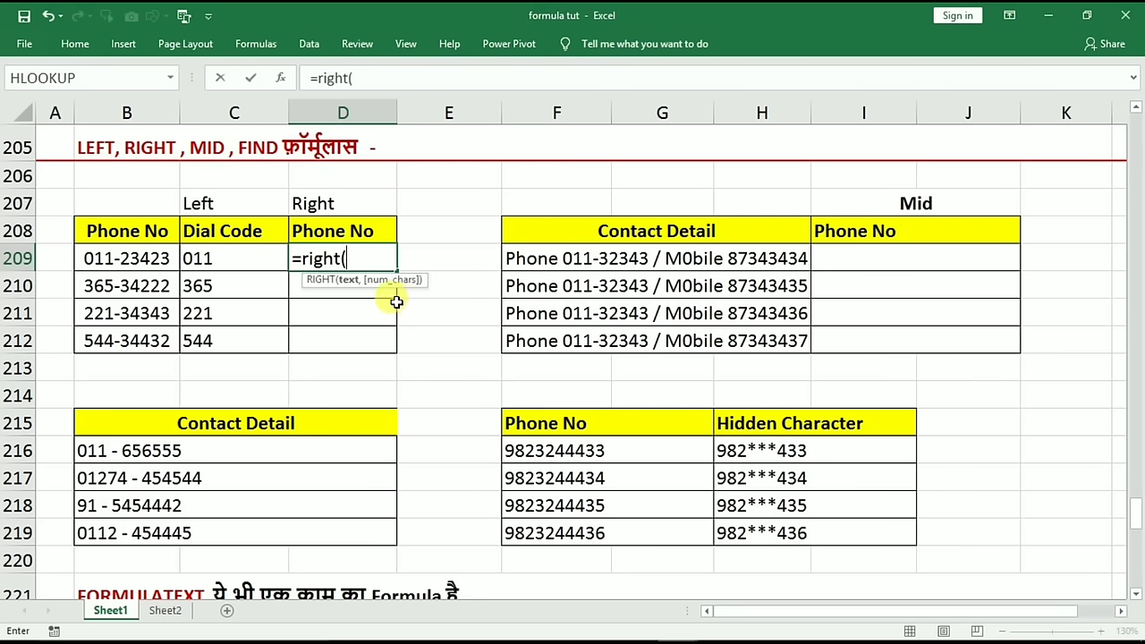
left_click(144, 259)
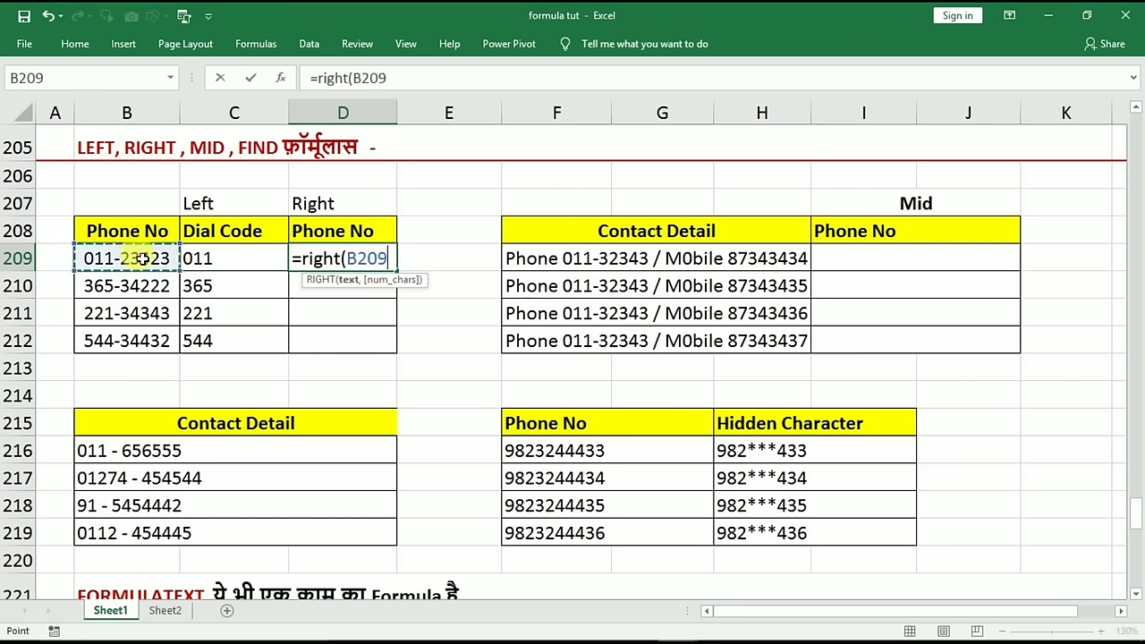
type(",")
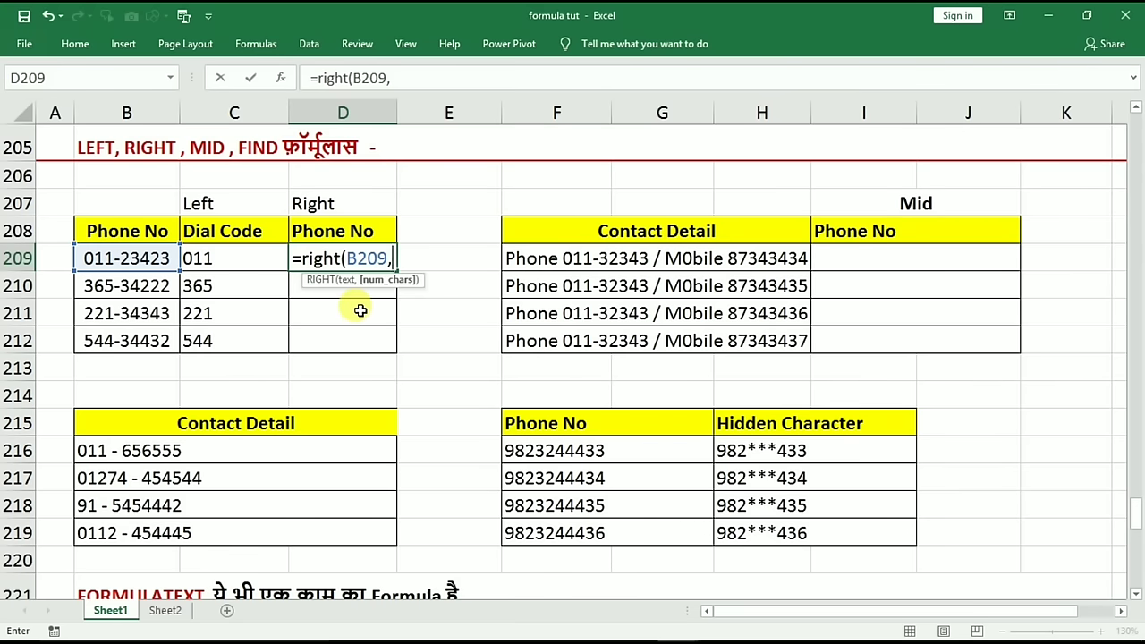
type(")")
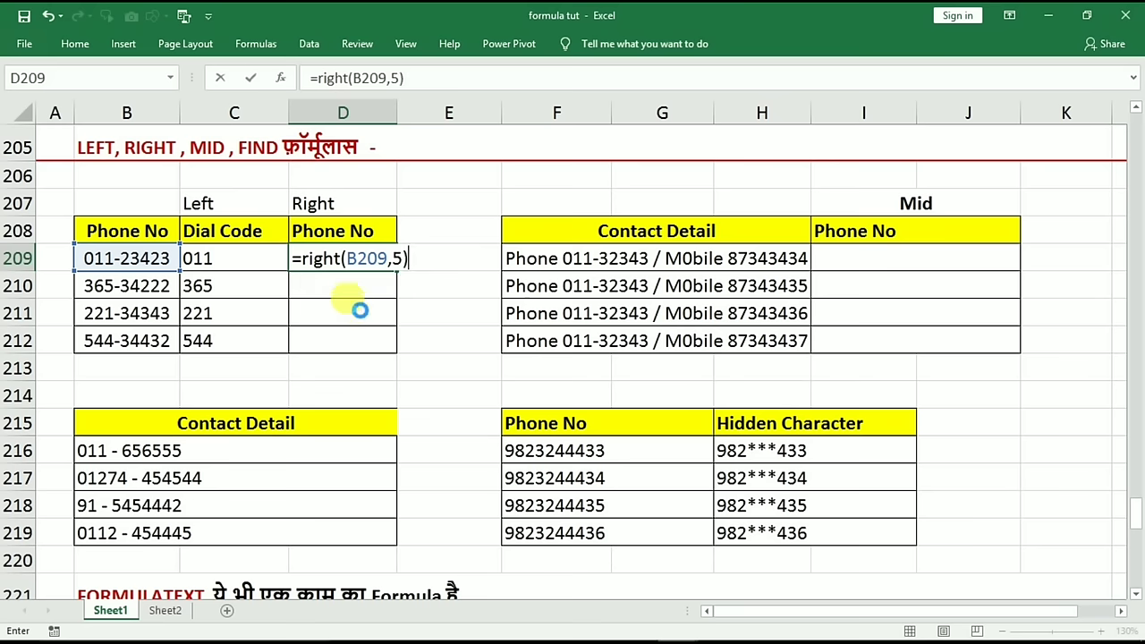
key("Return")
left_click(370, 258)
left_click_drag(394, 272, 383, 342)
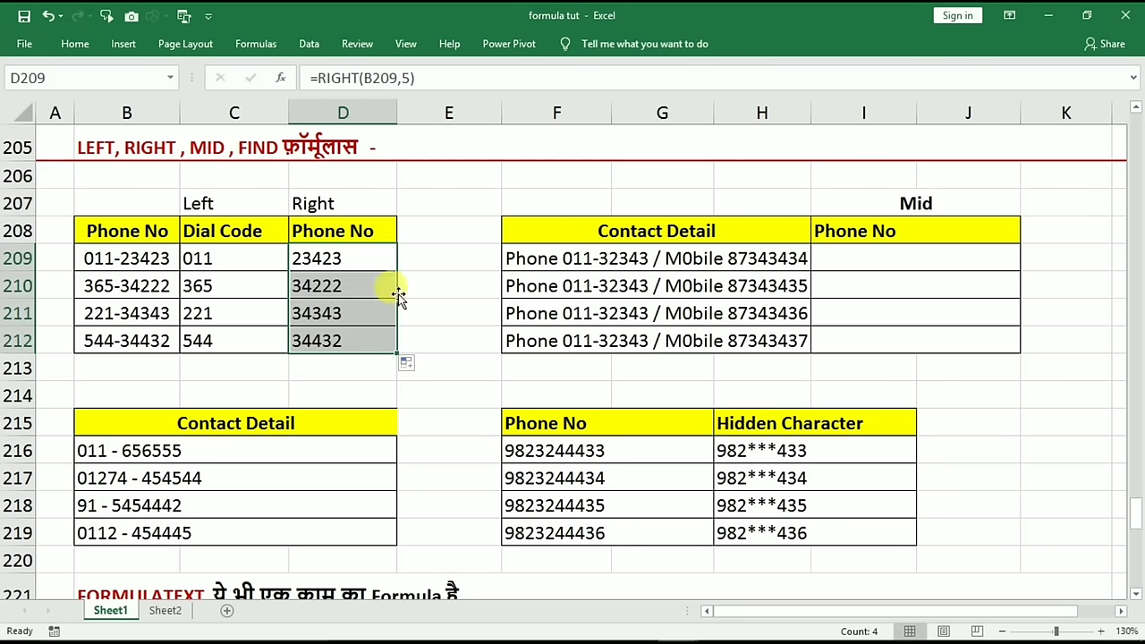
left_click(929, 204)
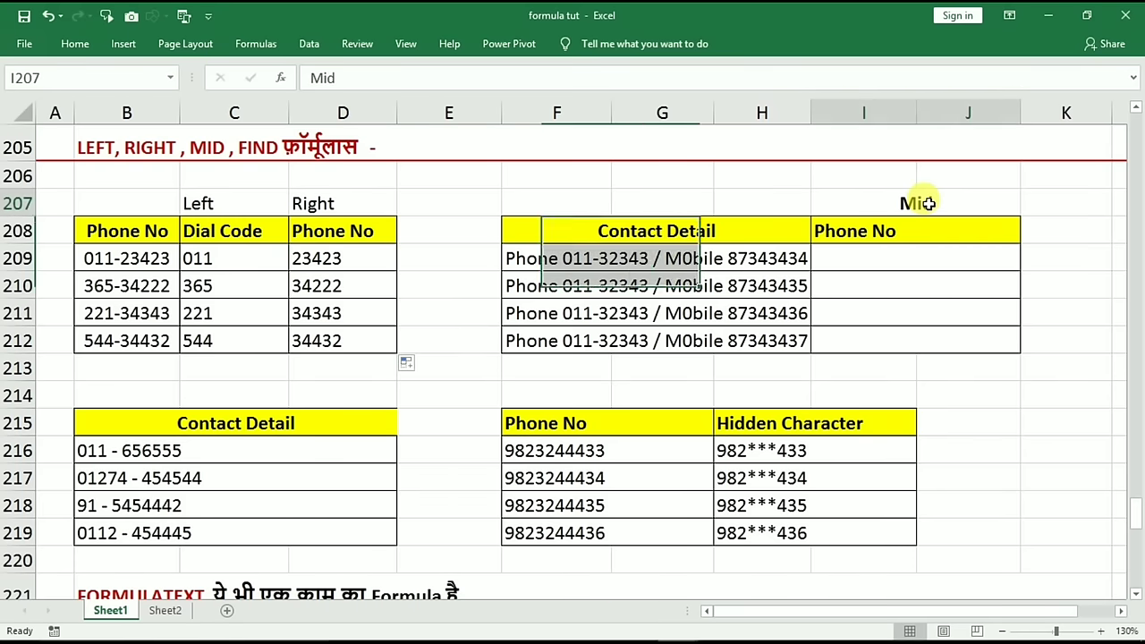
Enter =MID(F209,7,9) in I209 and fill it down to I212, giving 011-32343
left_click(904, 258)
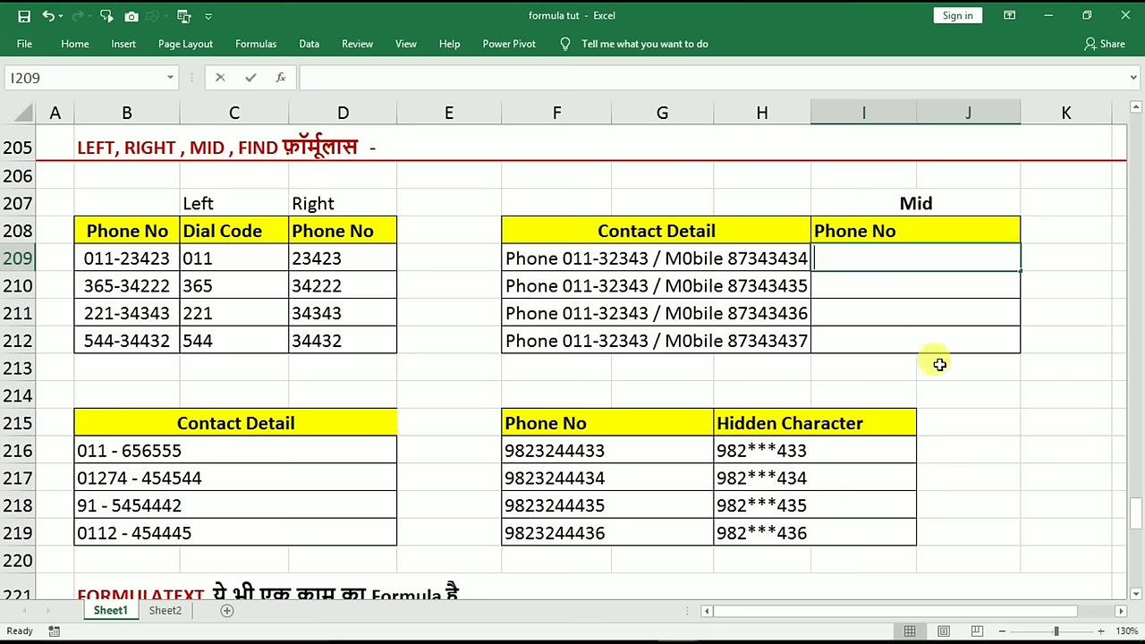
type("=mid")
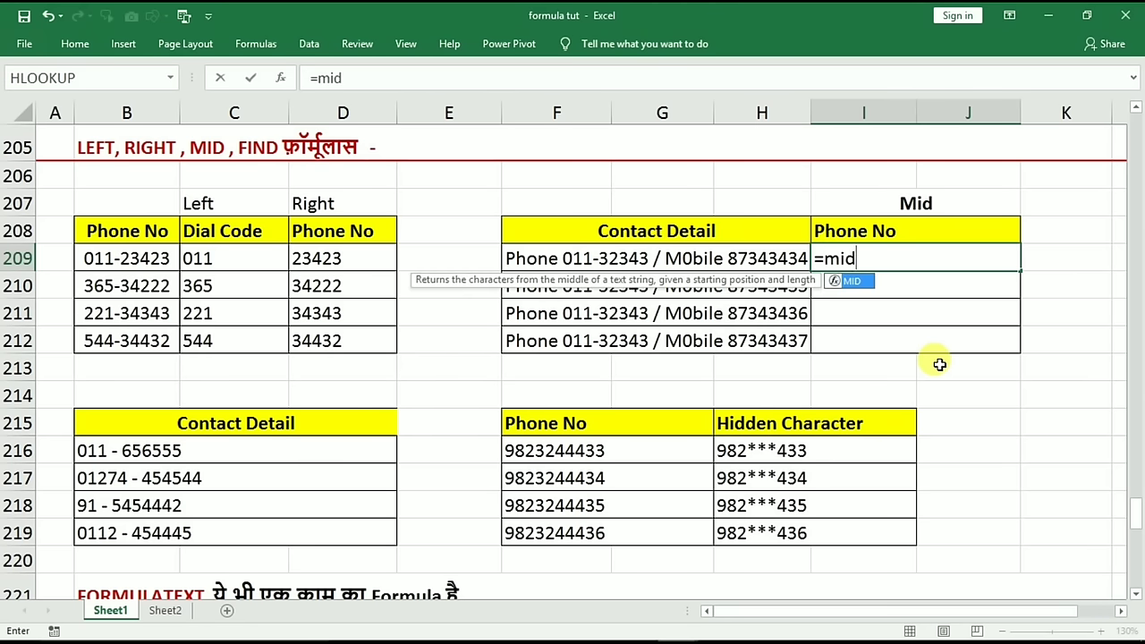
type("(")
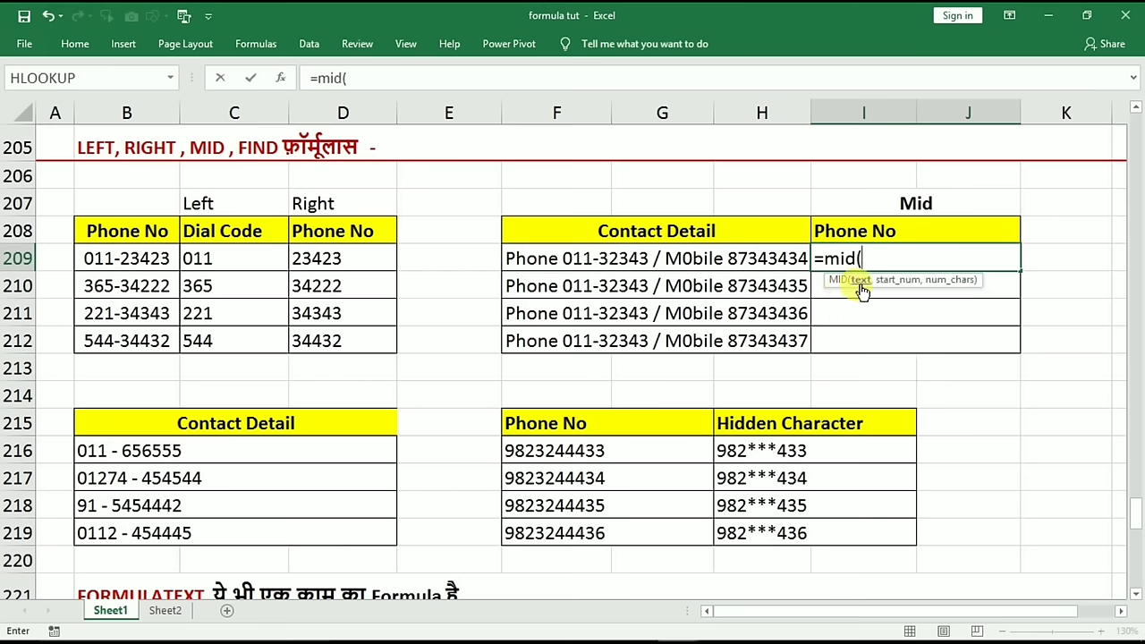
left_click(573, 259)
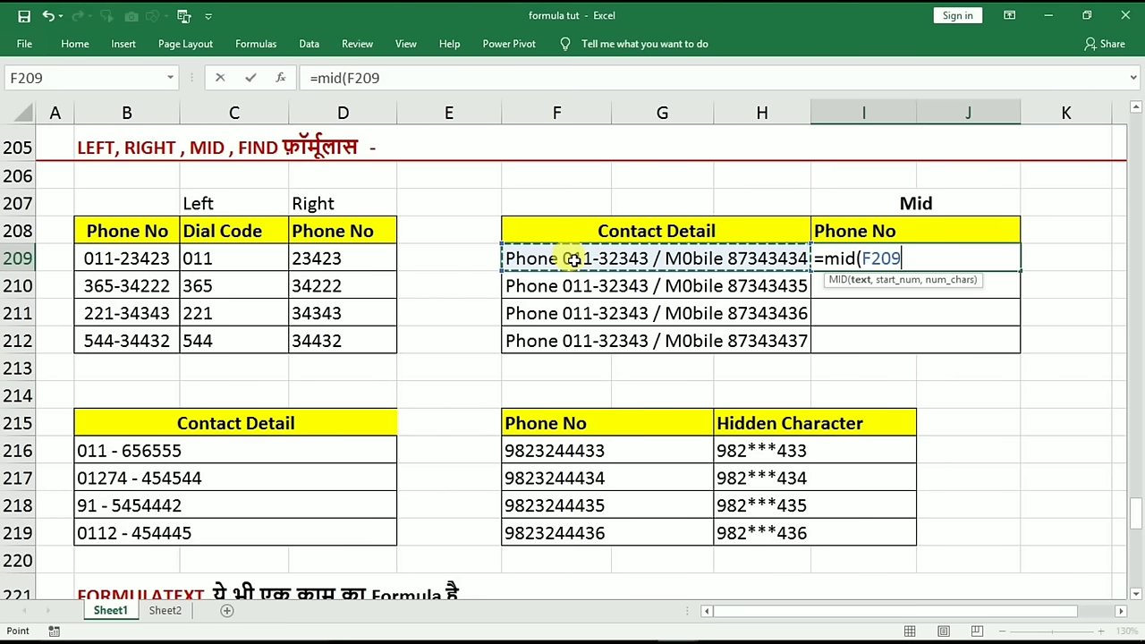
type(",7,9")
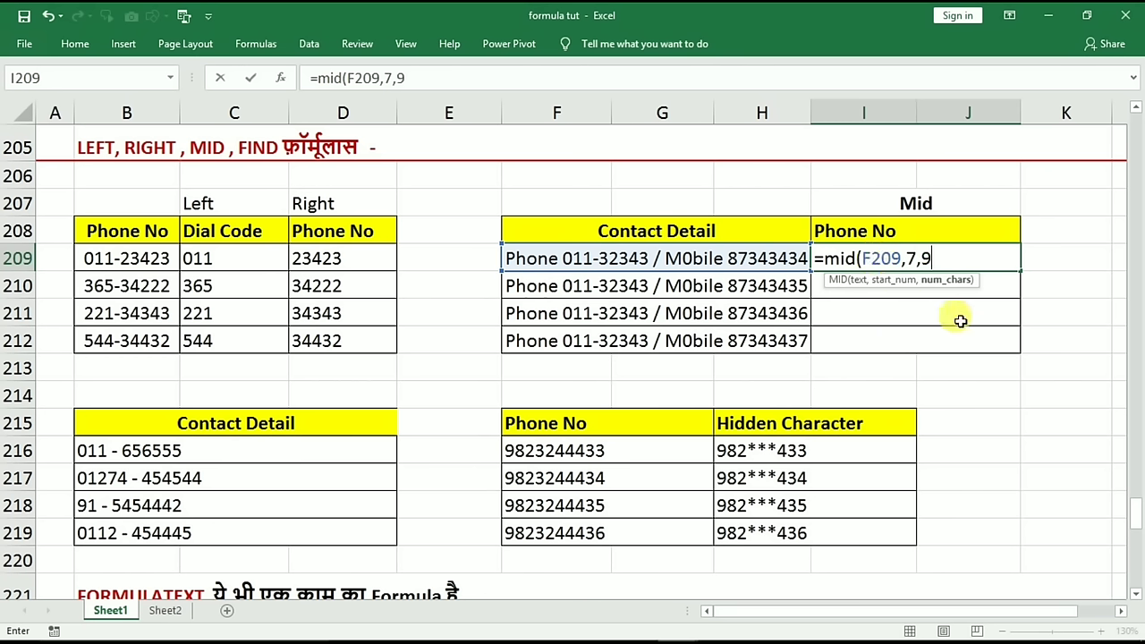
key("Return")
left_click(898, 259)
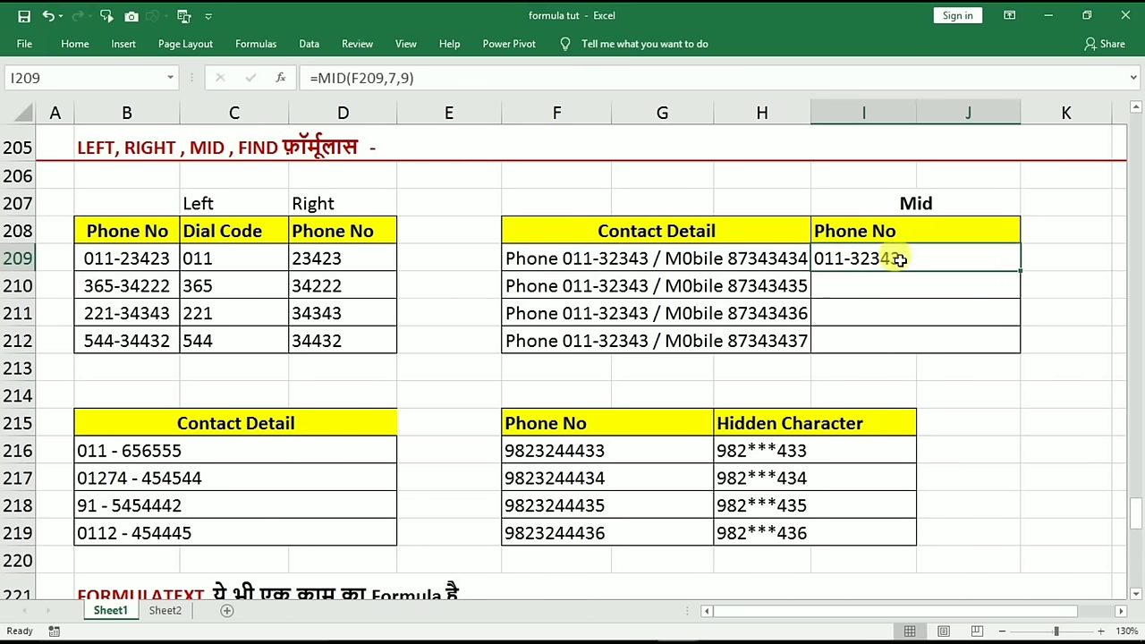
left_click_drag(1020, 269, 1020, 351)
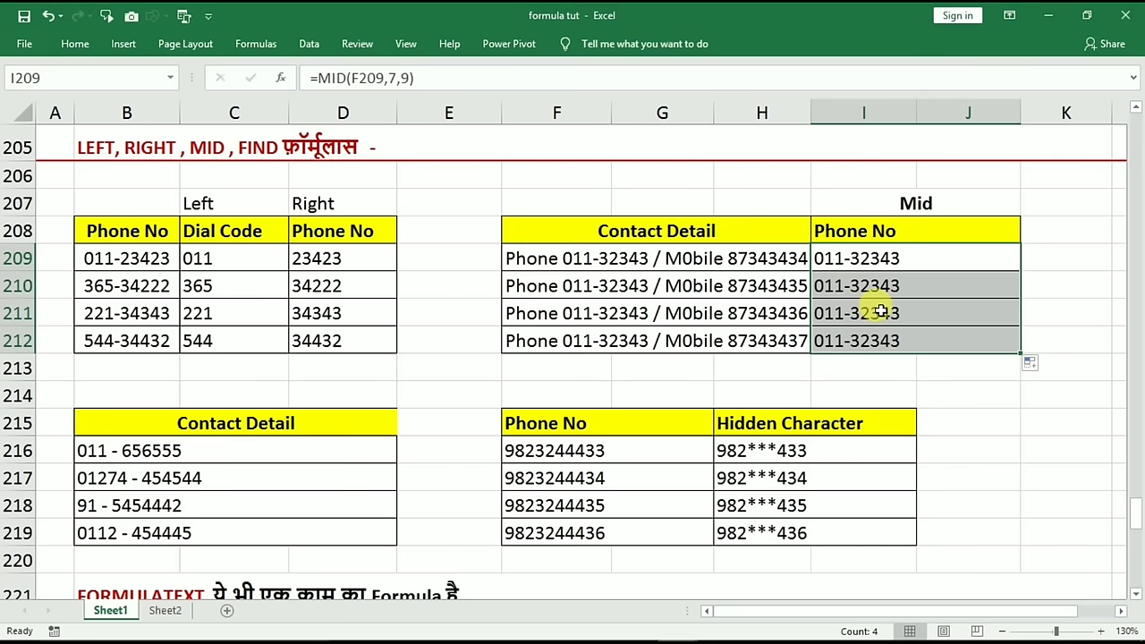
left_click(235, 478)
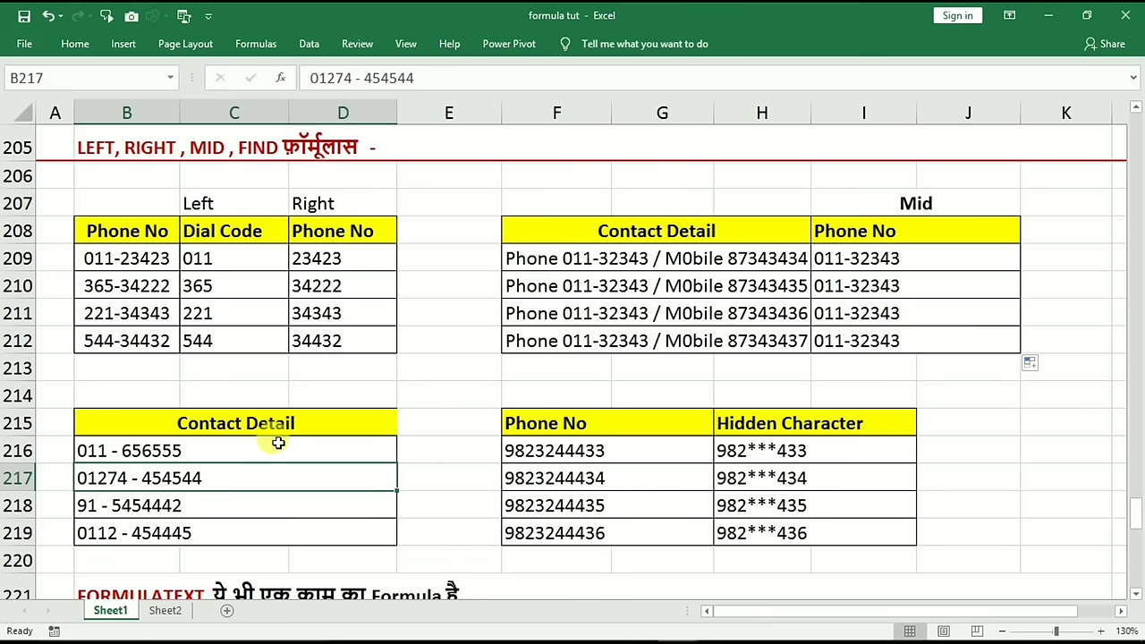
Copy the lower Contact Detail table and paste it at B9 on Sheet2
left_click_drag(105, 422, 289, 528)
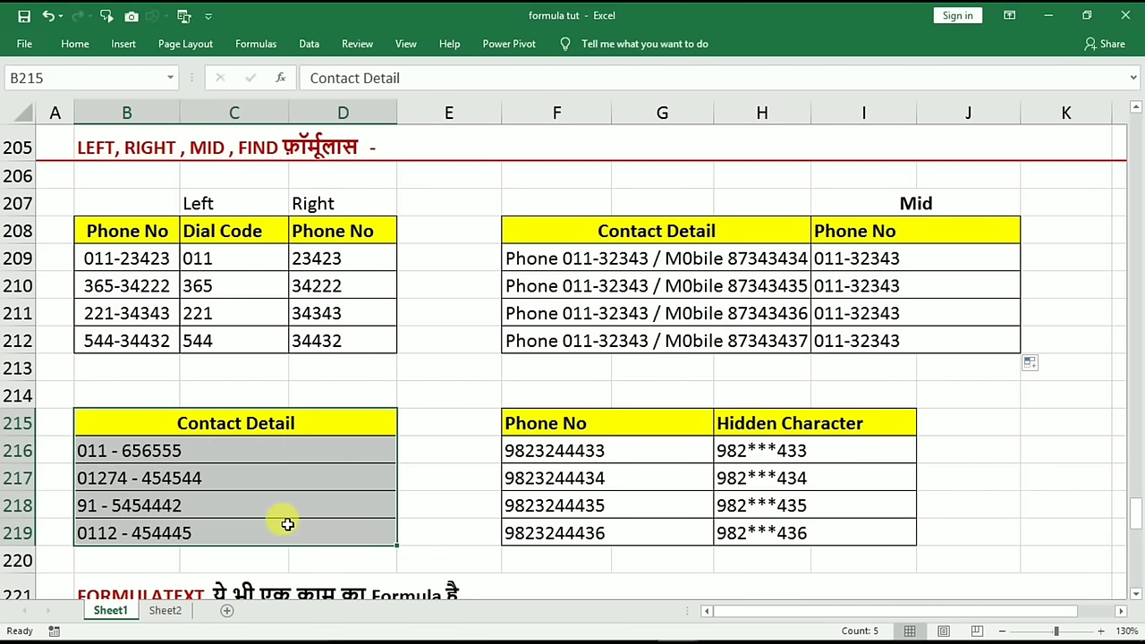
key("ctrl+c")
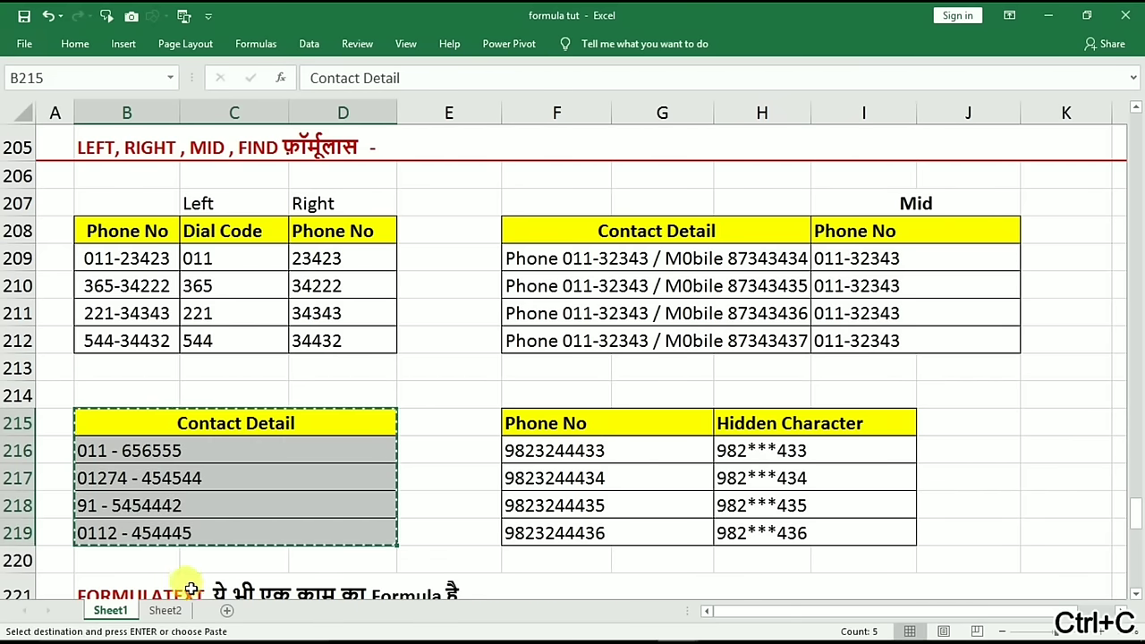
left_click(164, 610)
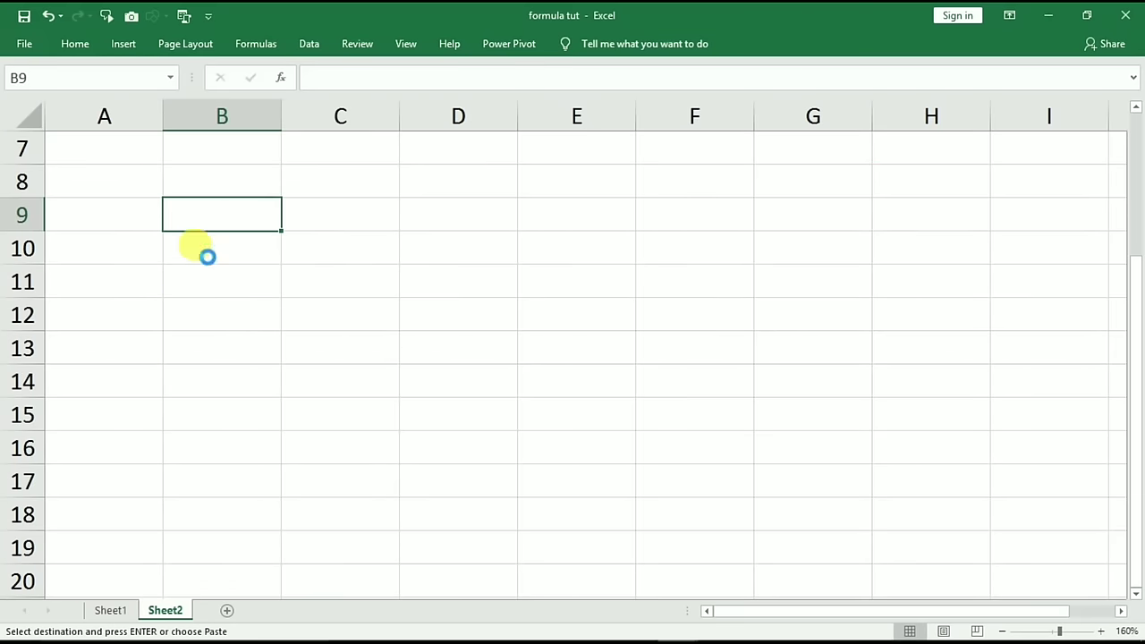
key("ctrl+v")
left_click(411, 289)
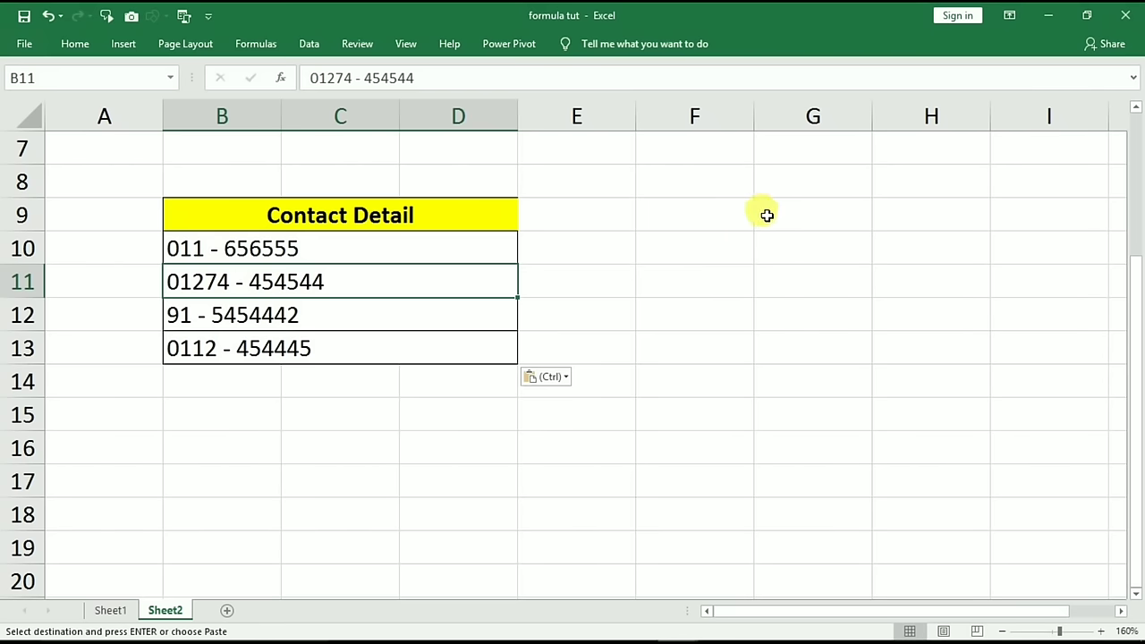
left_click(767, 216)
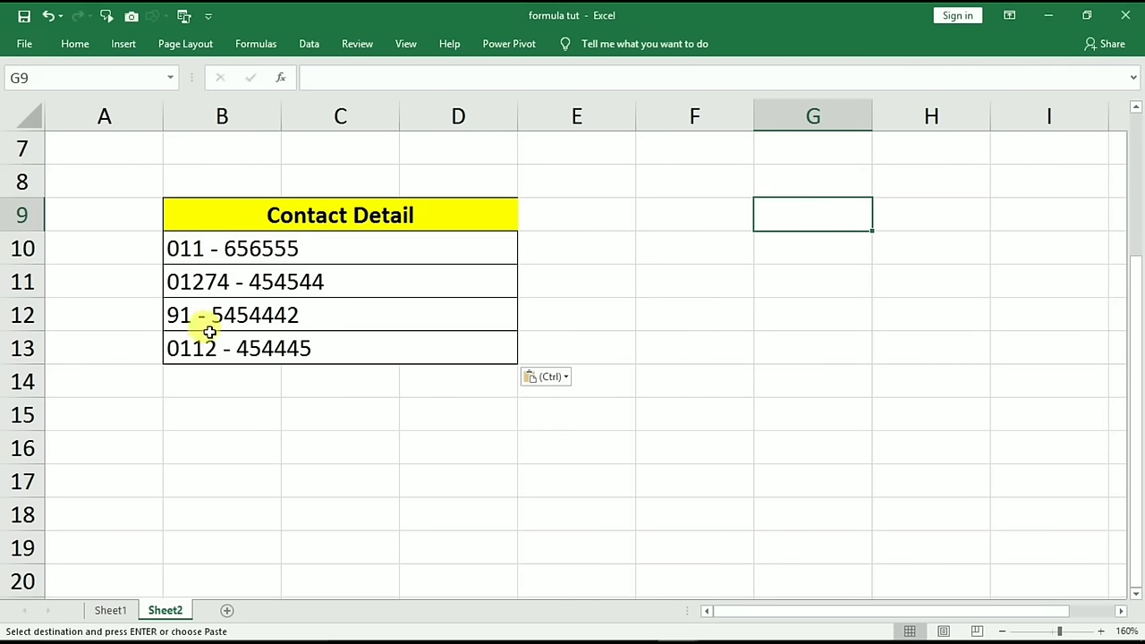
left_click(219, 256)
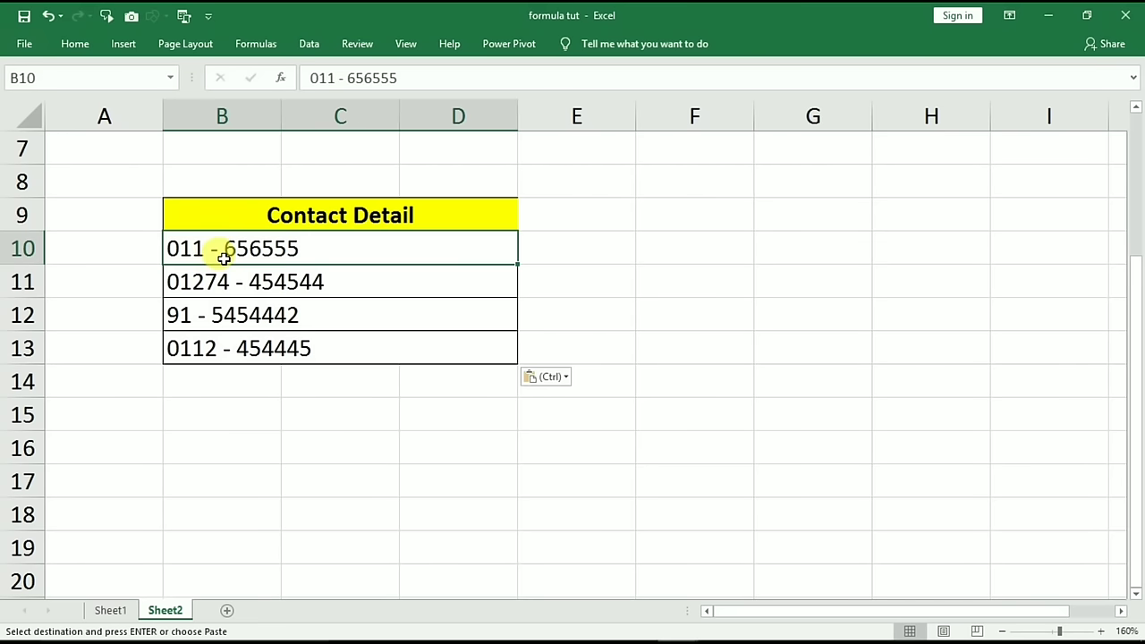
Enter =FIND("-",B10) in F10 and fill it to F13, giving 5, 7, 4, 6
left_click(707, 252)
type("=find")
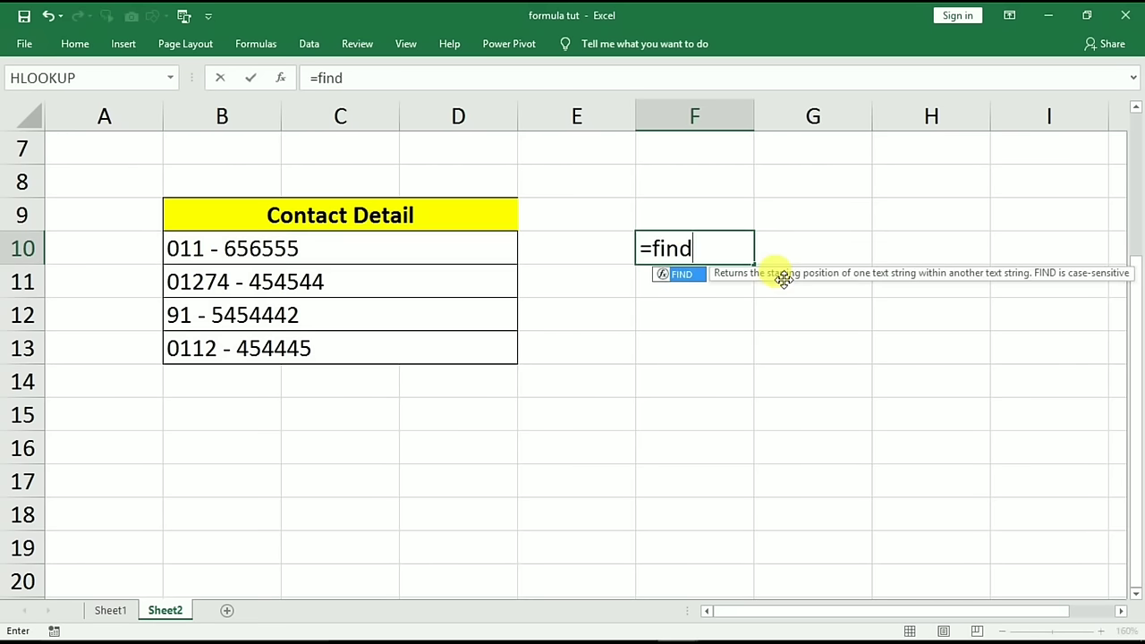
type("(\"-")
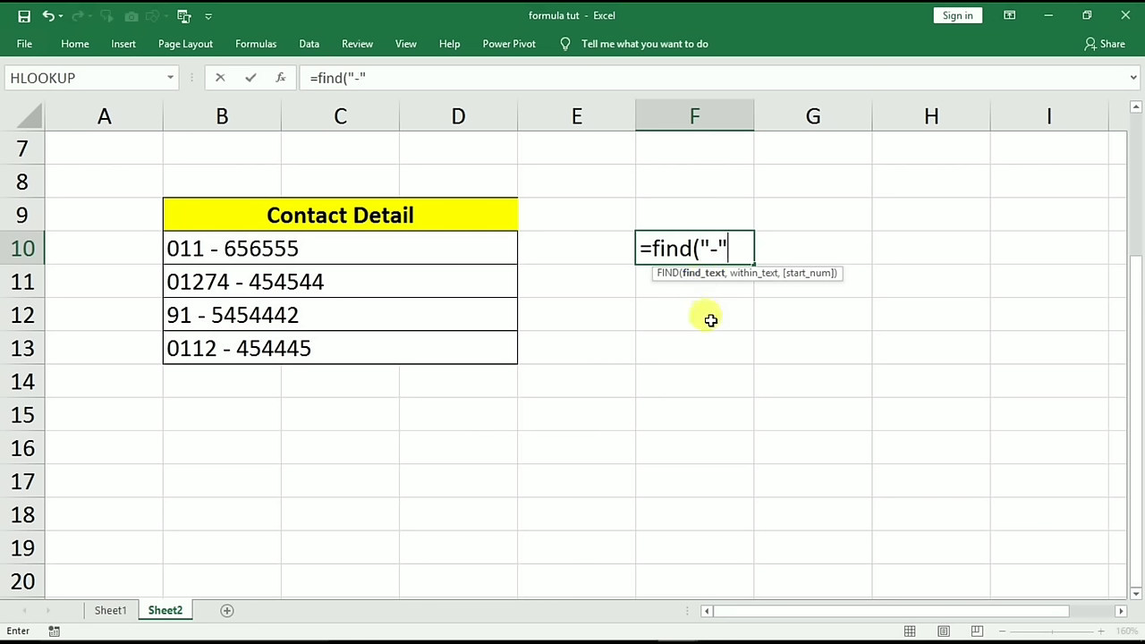
type(",")
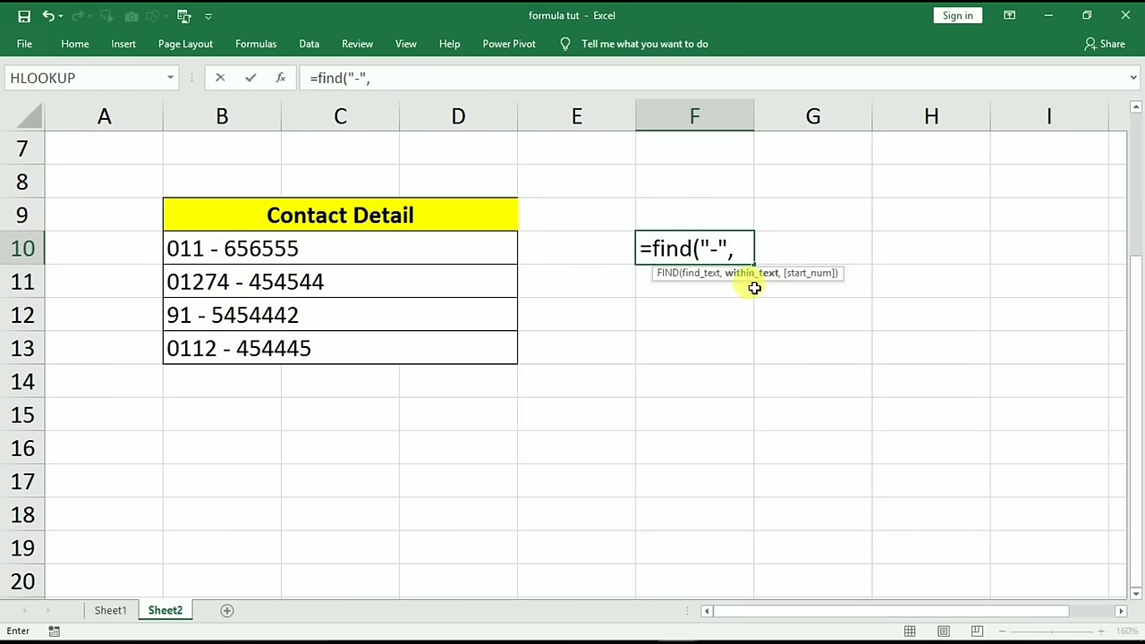
left_click(280, 253)
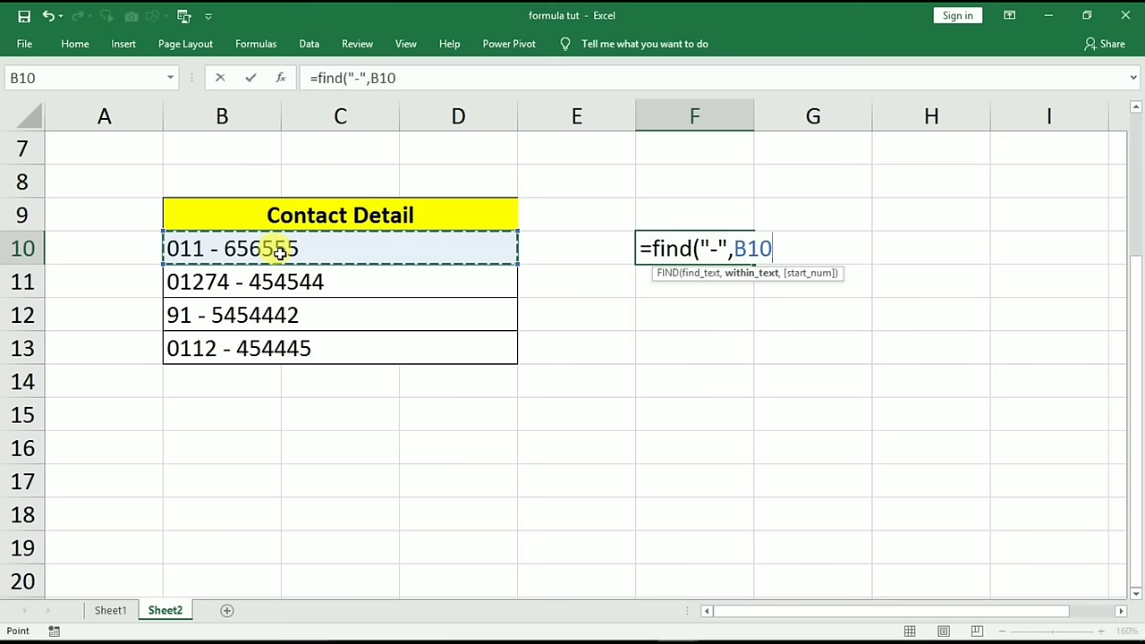
key("Return")
left_click(729, 245)
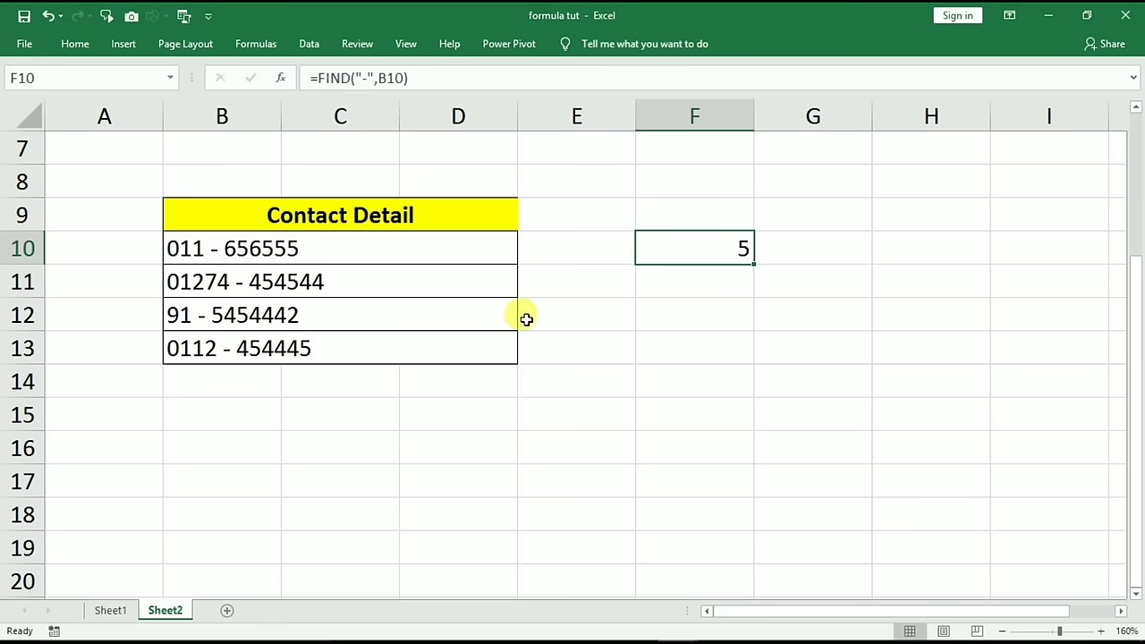
left_click_drag(754, 264, 741, 363)
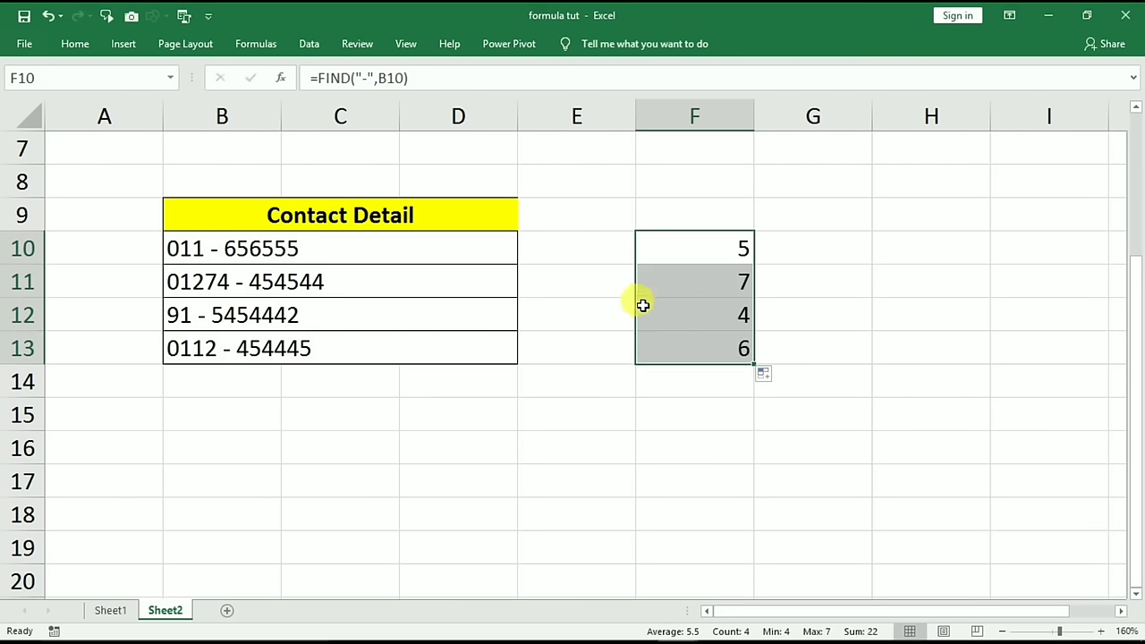
left_click(243, 289)
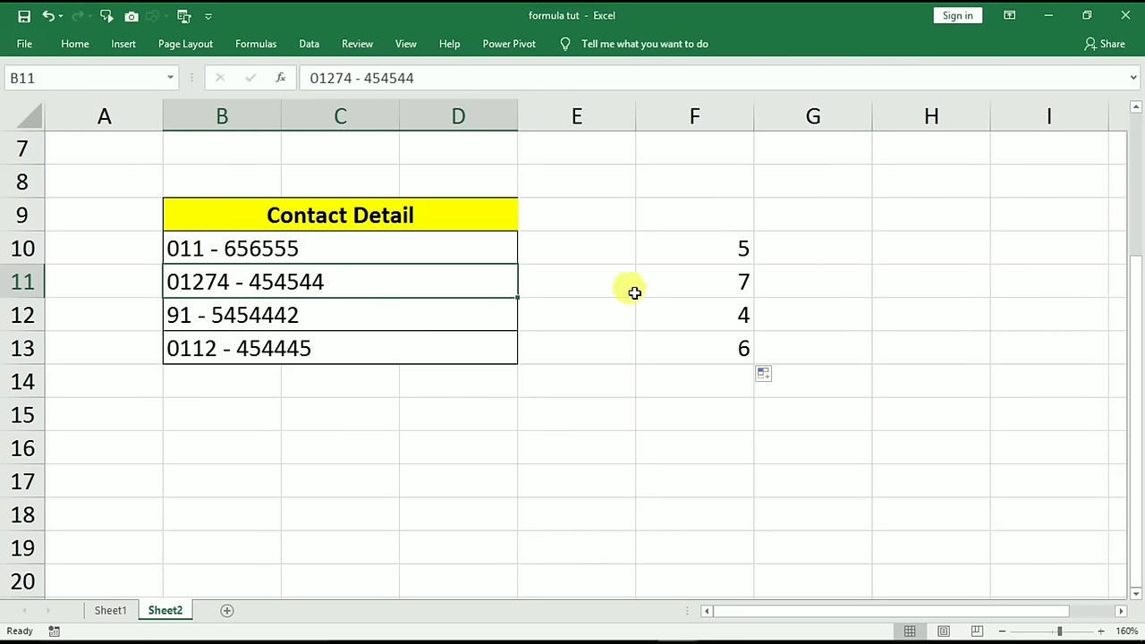
Change F10 to =FIND("6",B10) instead of the dash, so it returns 7
left_click(712, 246)
double_click(712, 248)
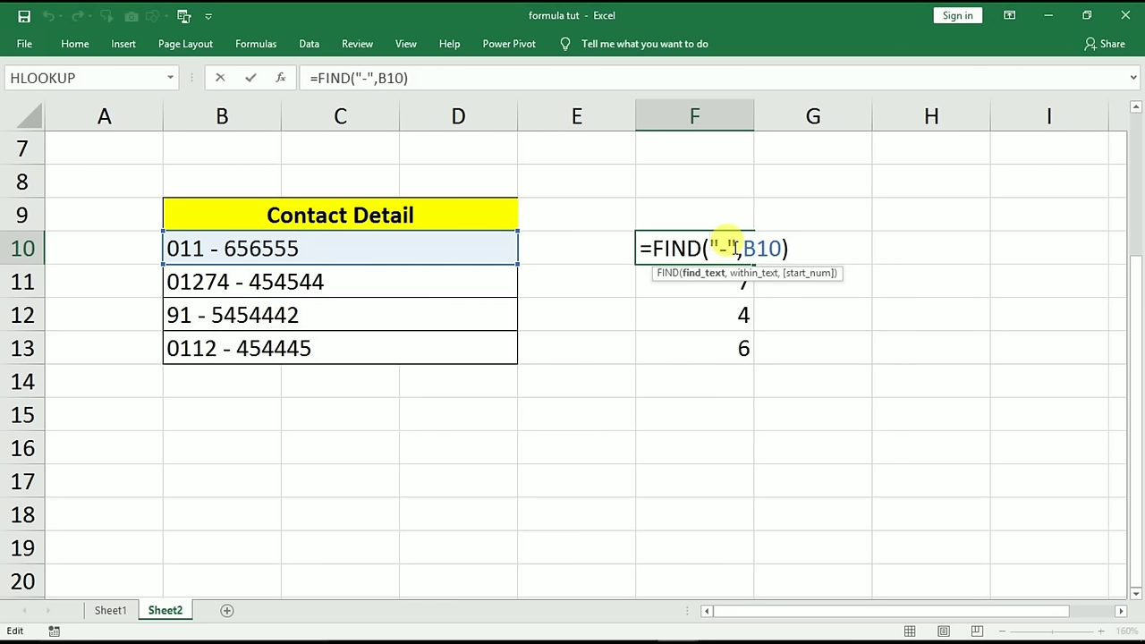
left_click(722, 244)
left_click(727, 248)
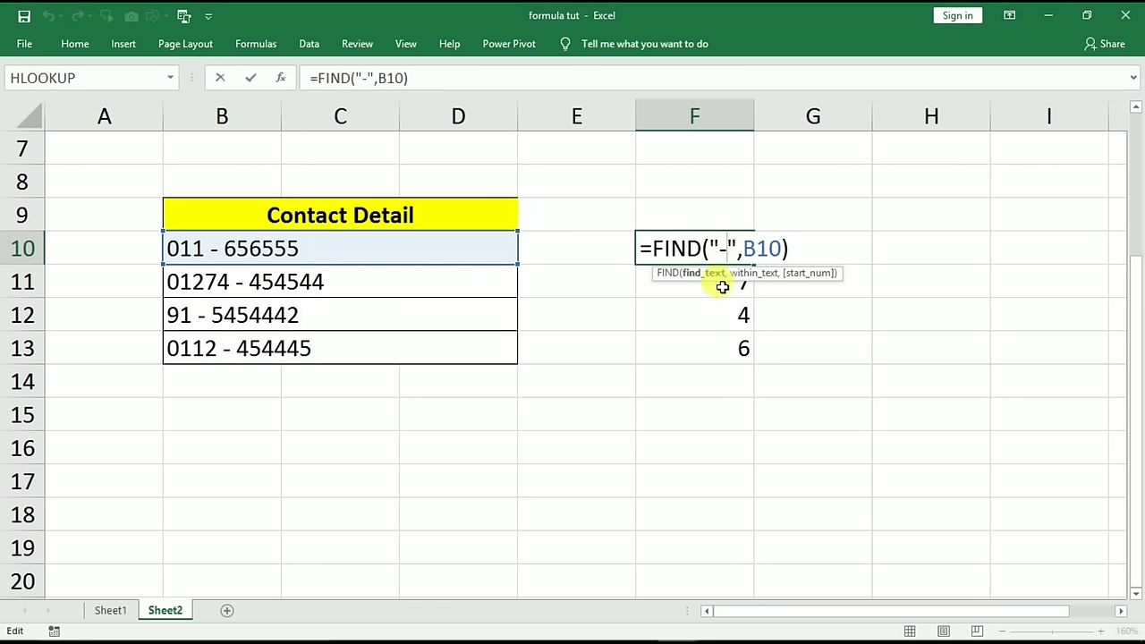
key("BackSpace")
type("6")
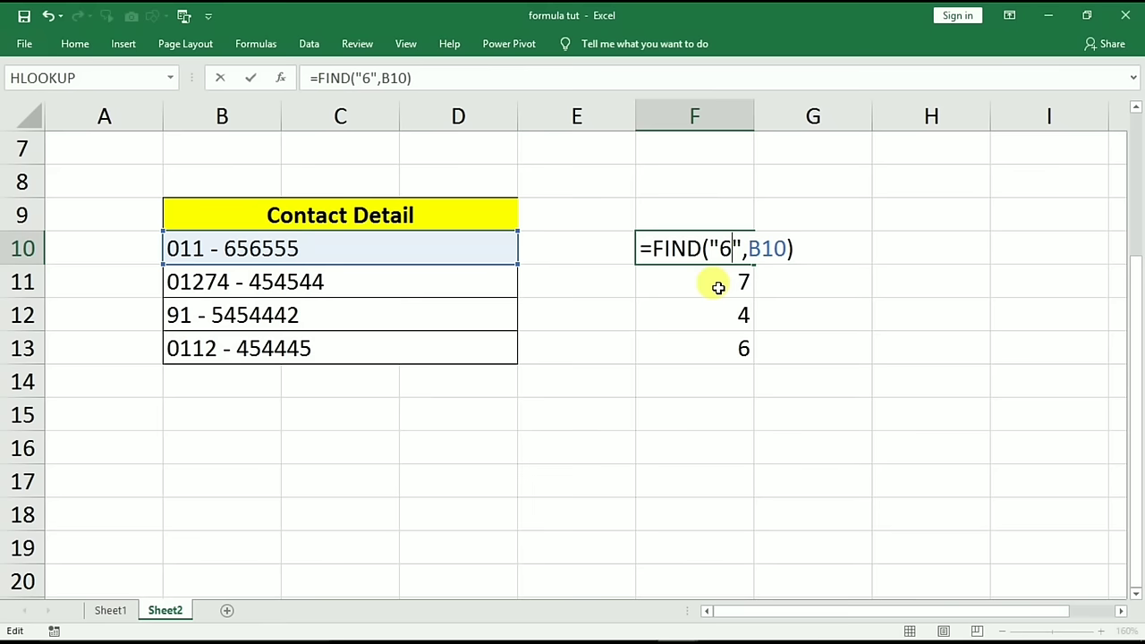
key("Return")
Compare the four contact numbers with Sheet1's phone example, then reselect column F's FIND results
left_click(264, 247)
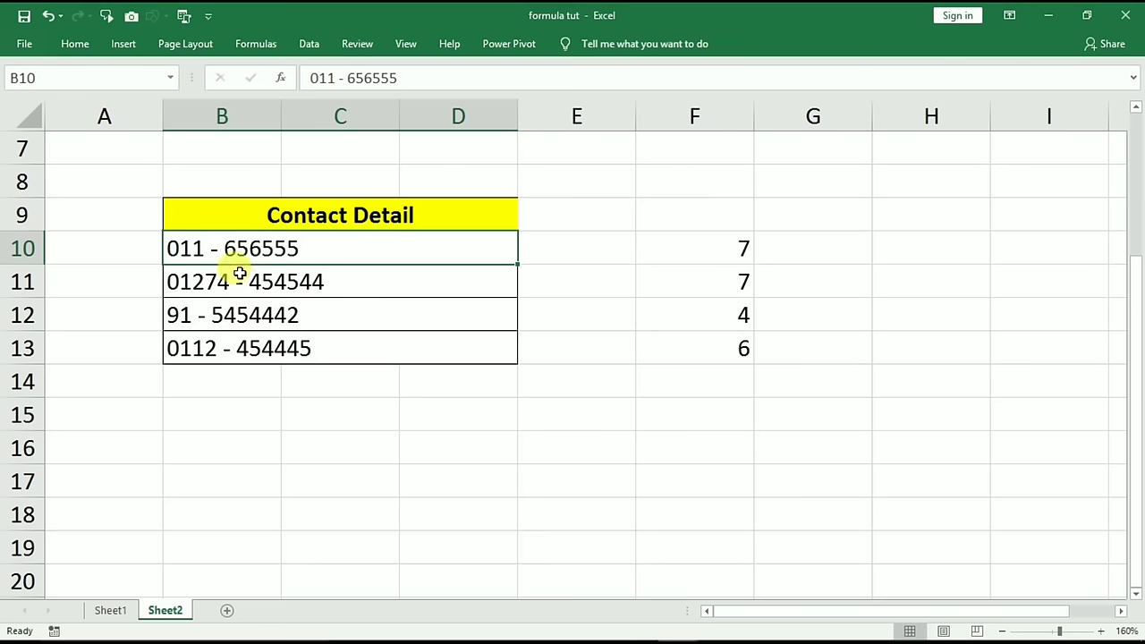
left_click_drag(242, 250, 239, 359)
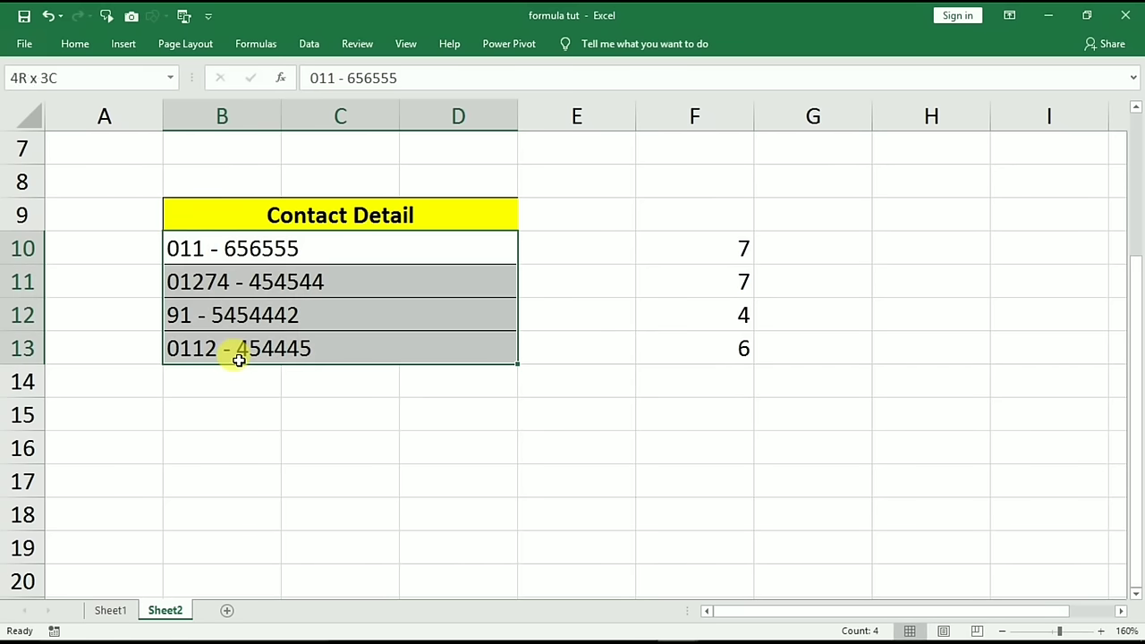
left_click(110, 611)
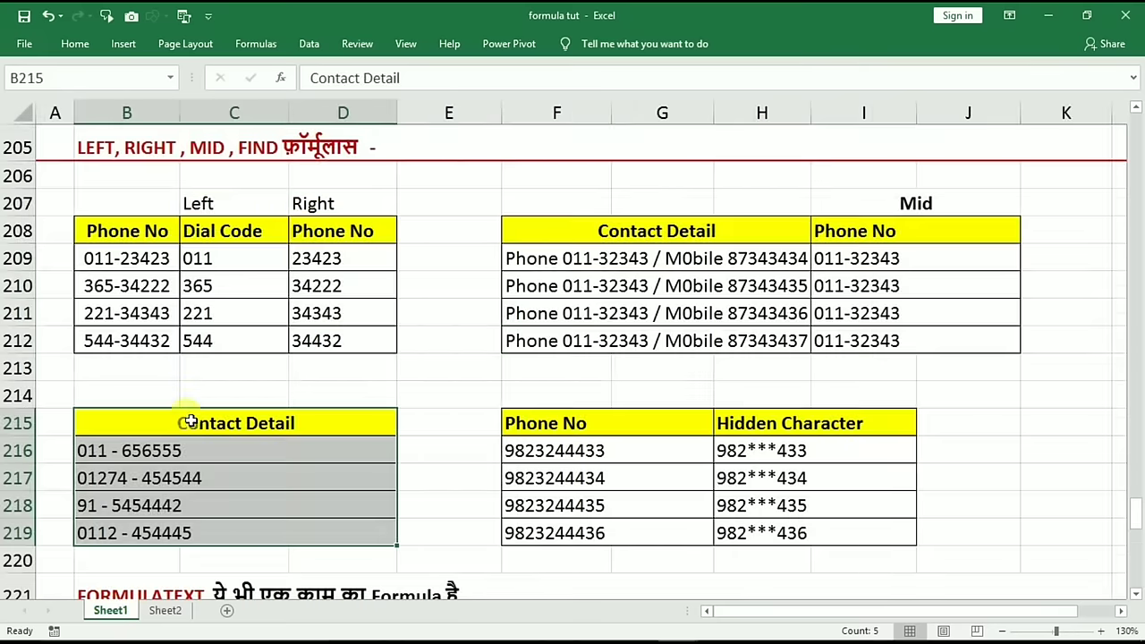
left_click(95, 259)
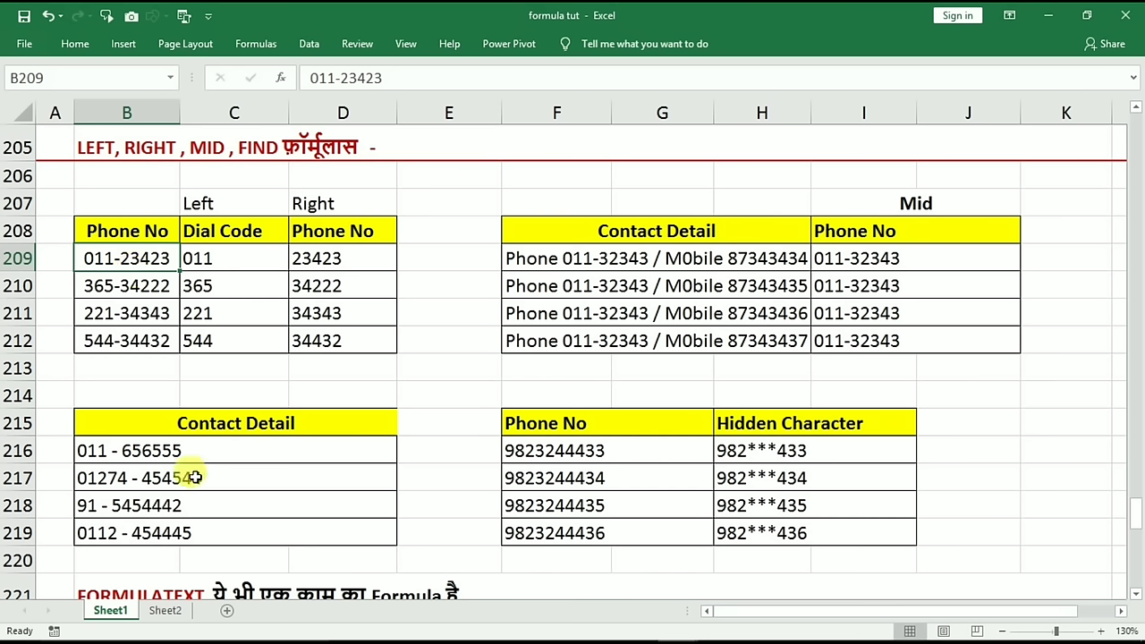
left_click(158, 616)
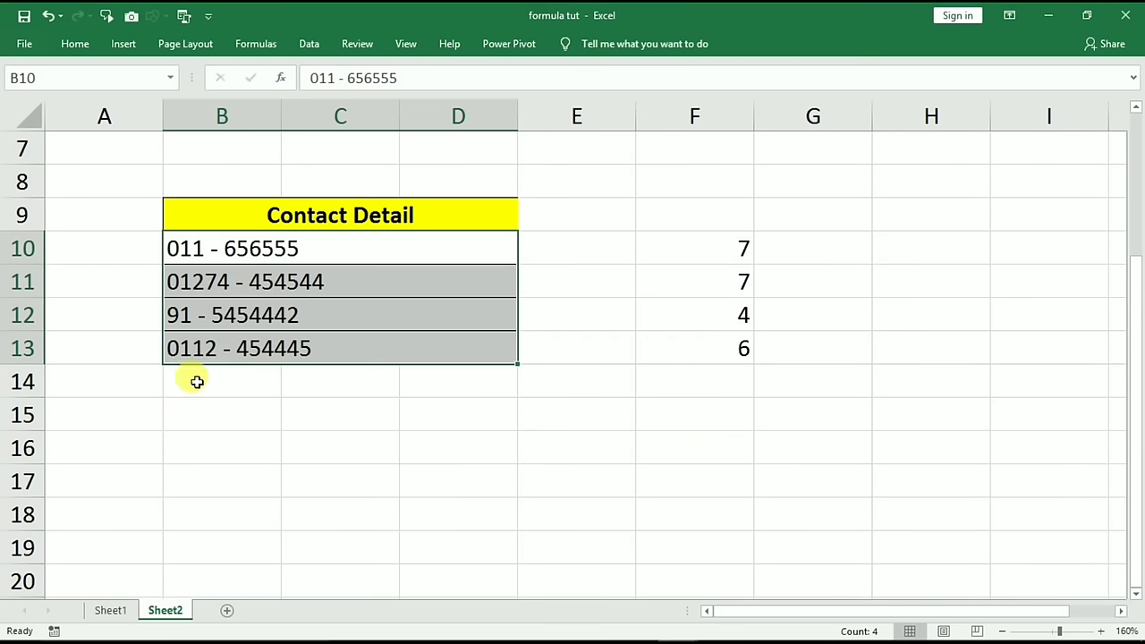
left_click(188, 252)
left_click(195, 285)
left_click(191, 307)
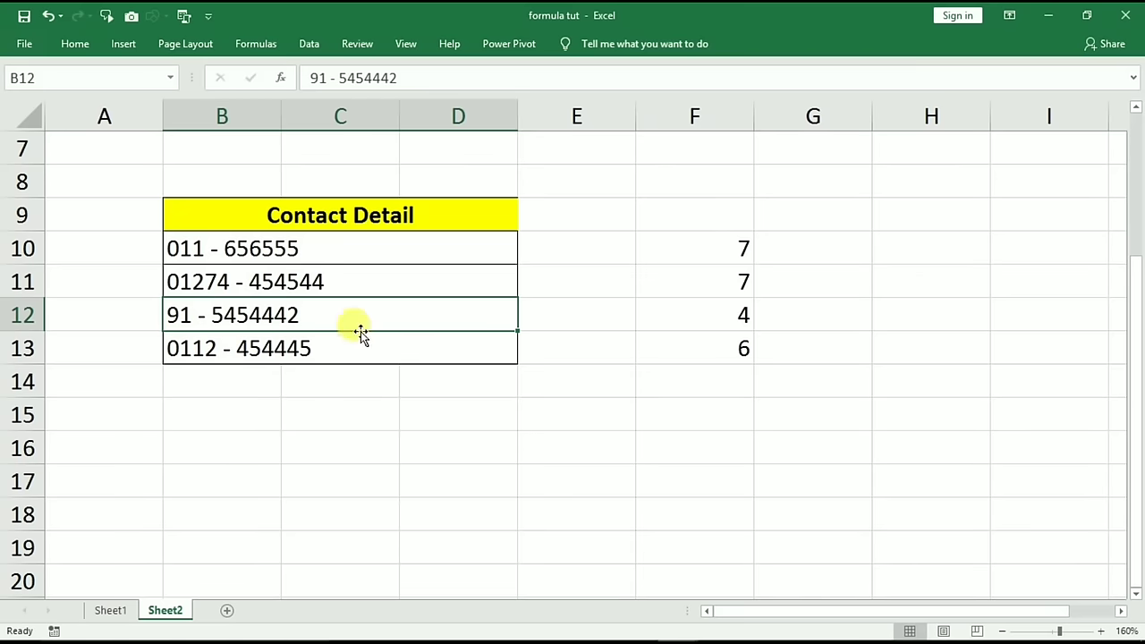
left_click_drag(703, 237, 728, 353)
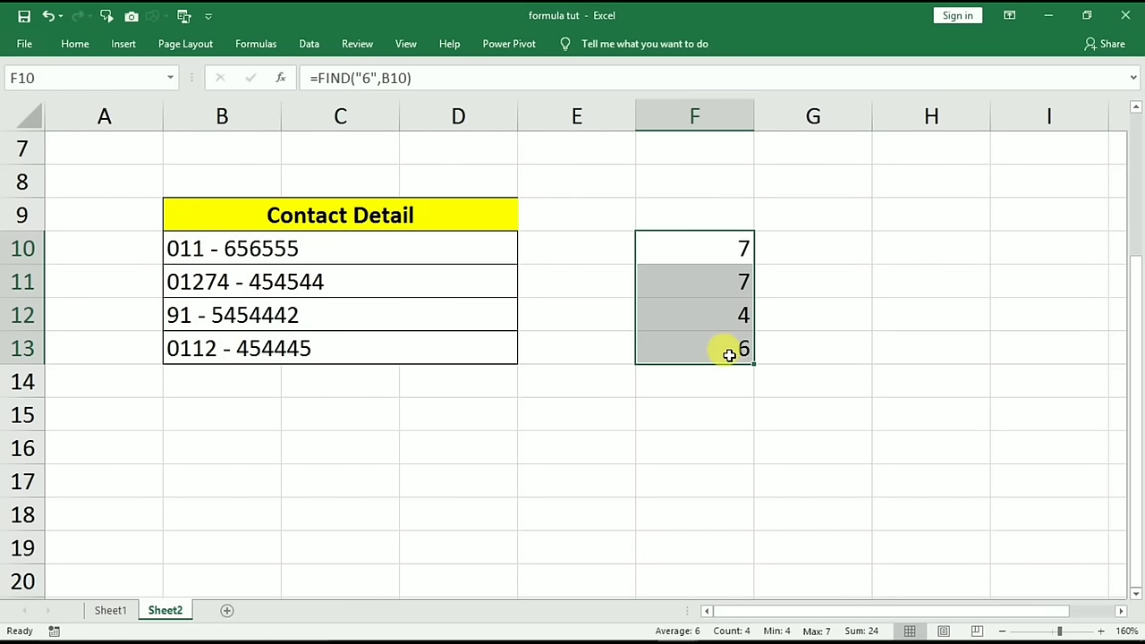
Clear F10:F13 and enter =LEFT(B10,FIND("-",B10)) in F10, showing 011 -
key("Delete")
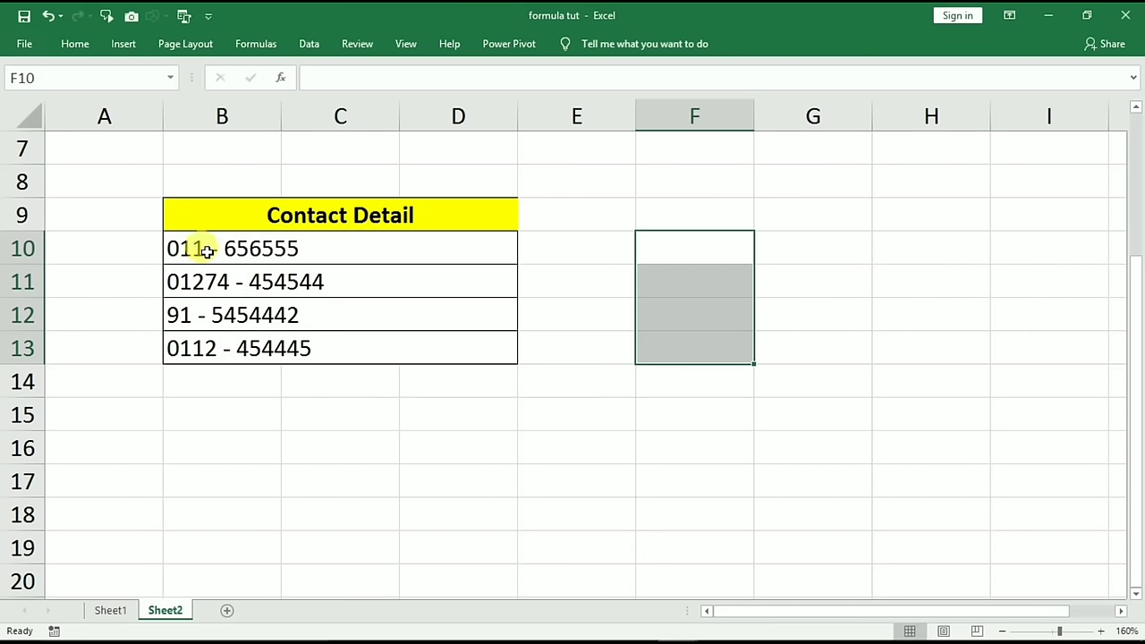
key("shift+Up")
double_click(681, 249)
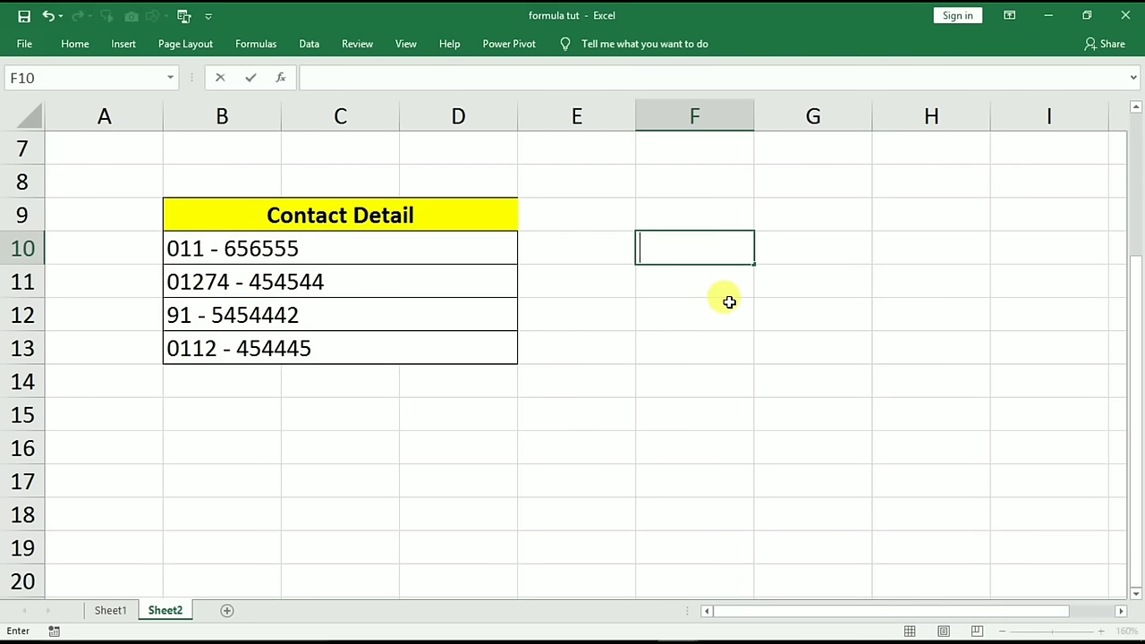
type("=lef")
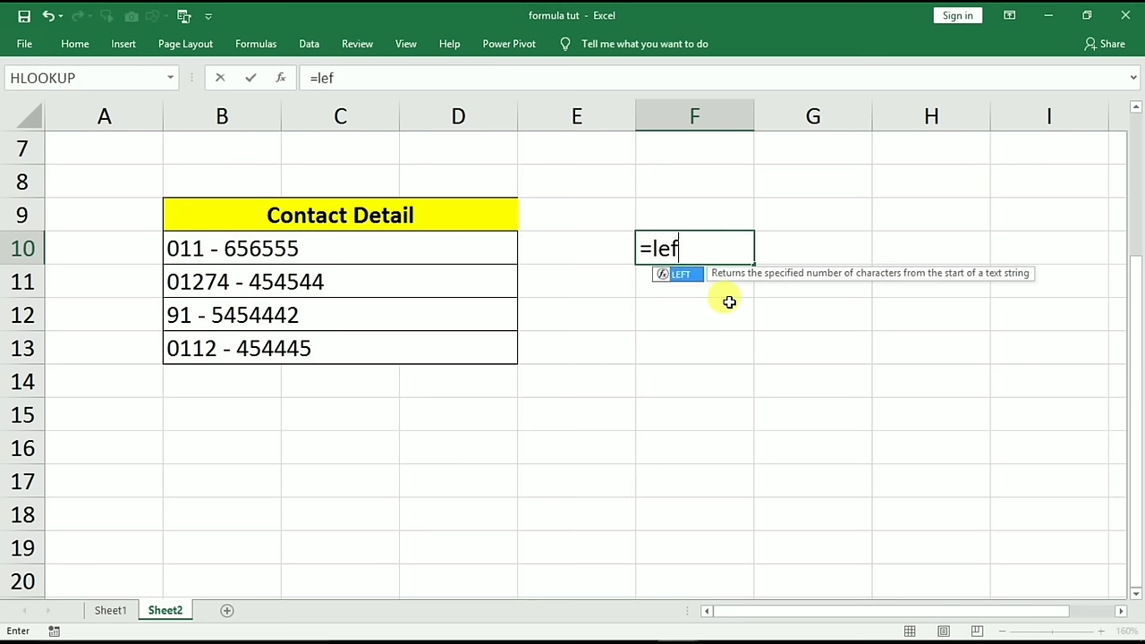
type("(")
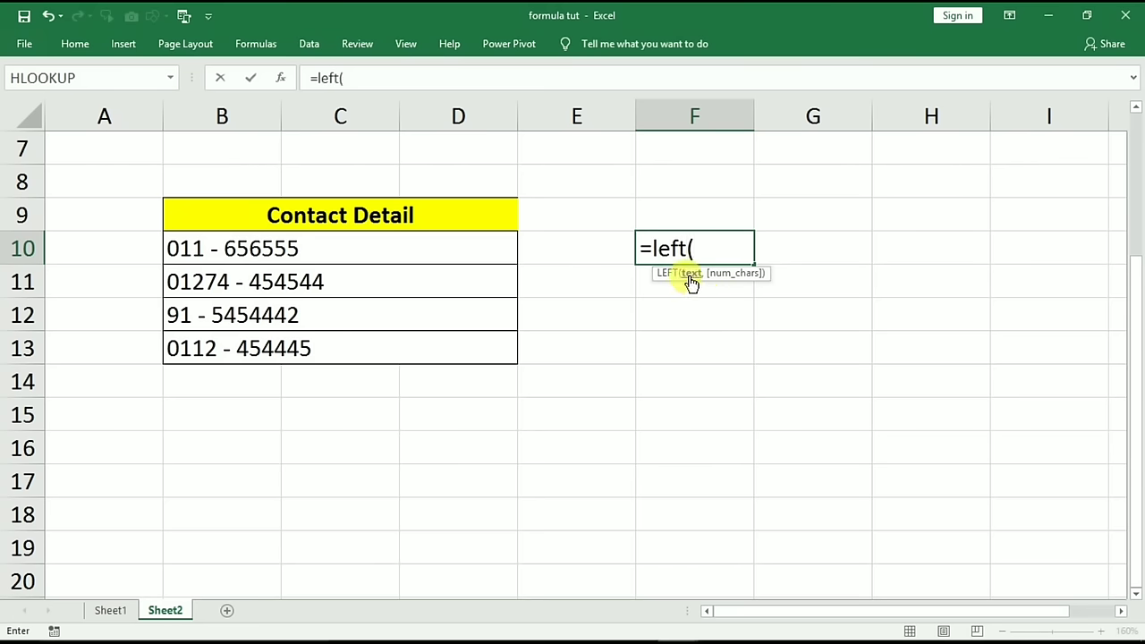
left_click(320, 251)
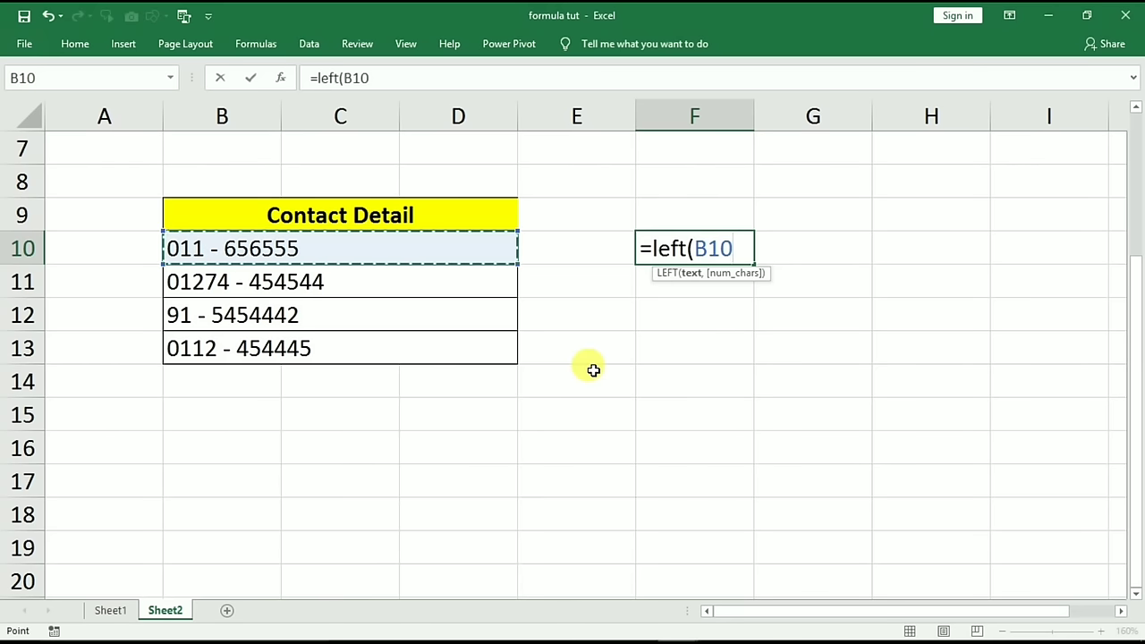
type(",")
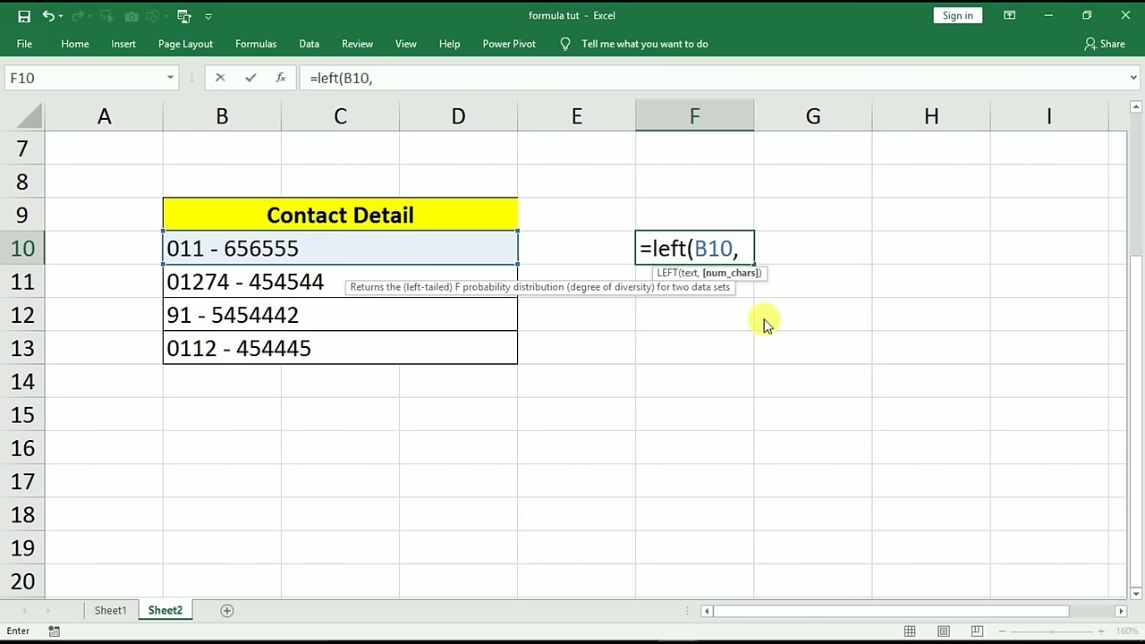
type("find")
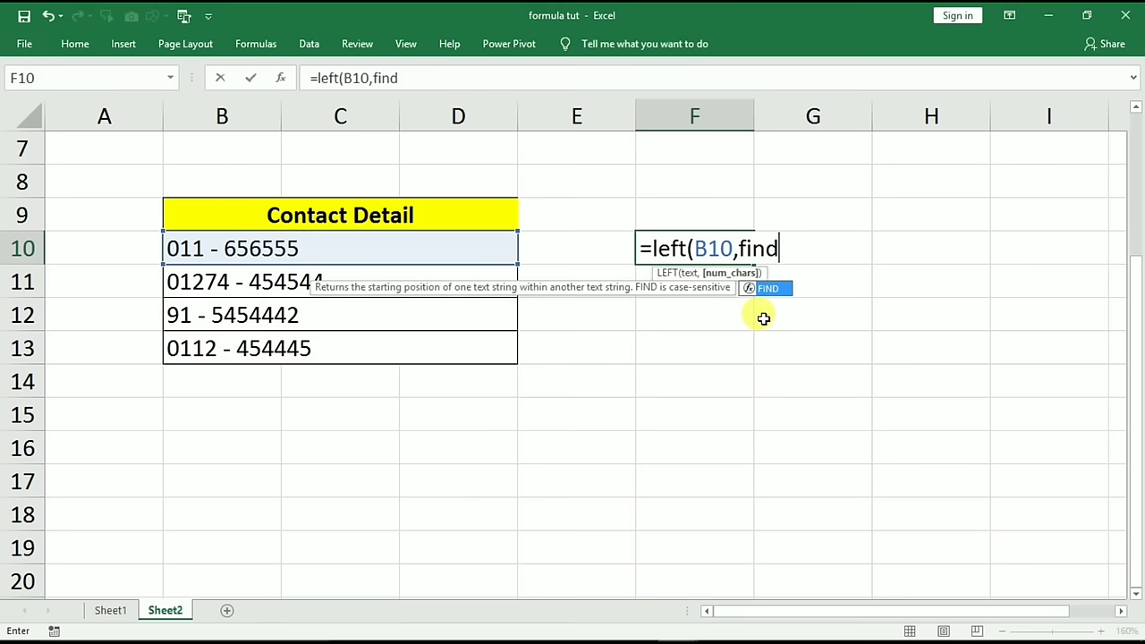
type("(\"-")
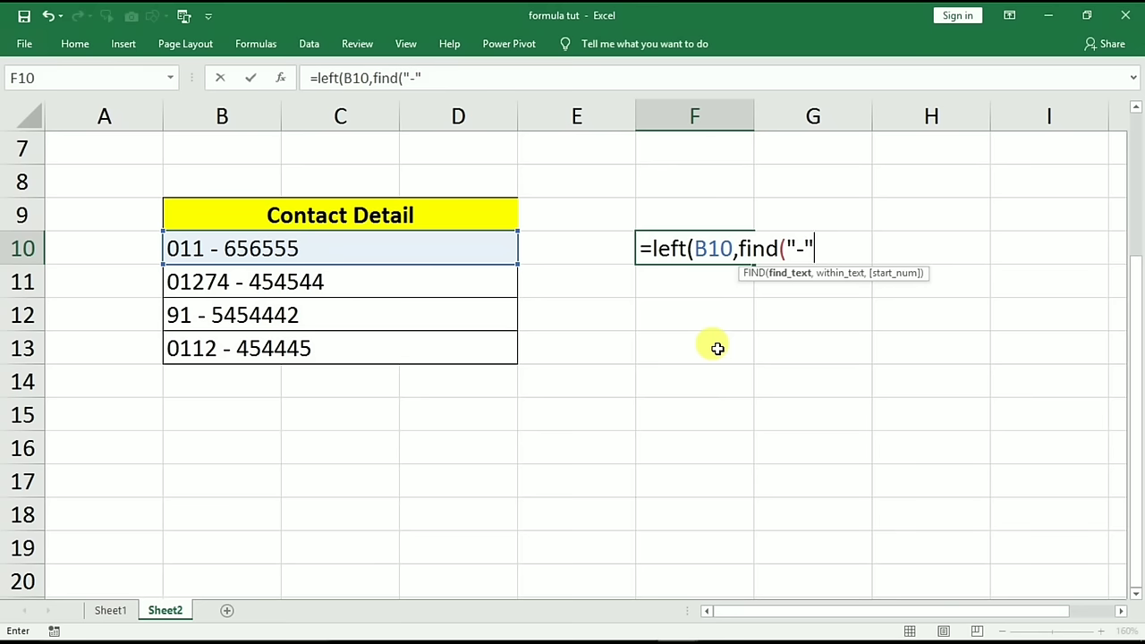
type(",")
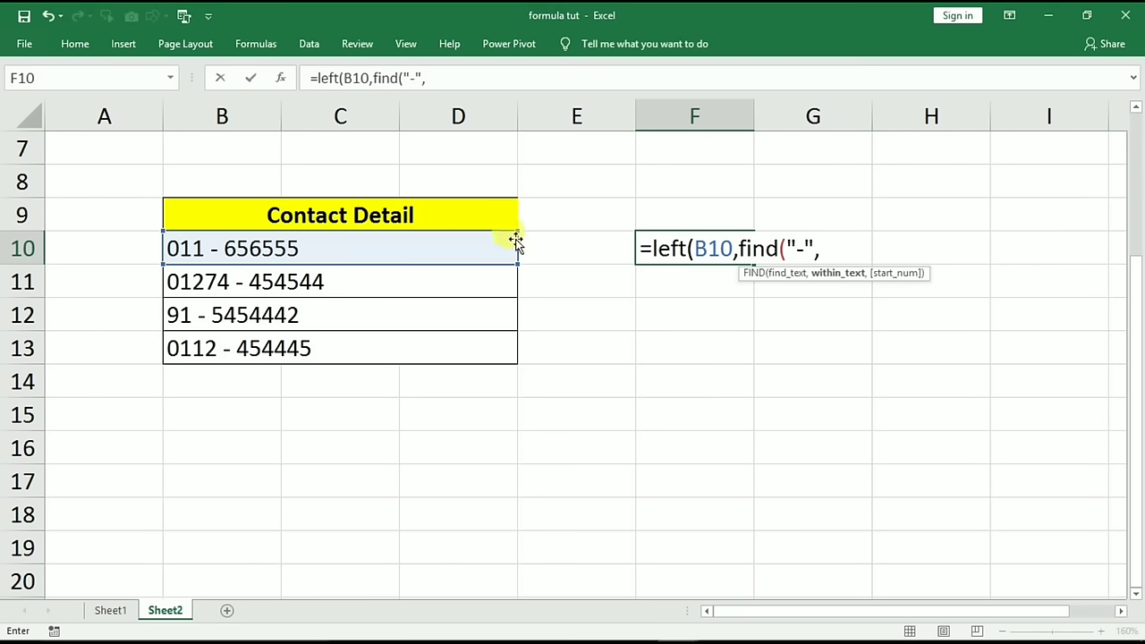
left_click(450, 248)
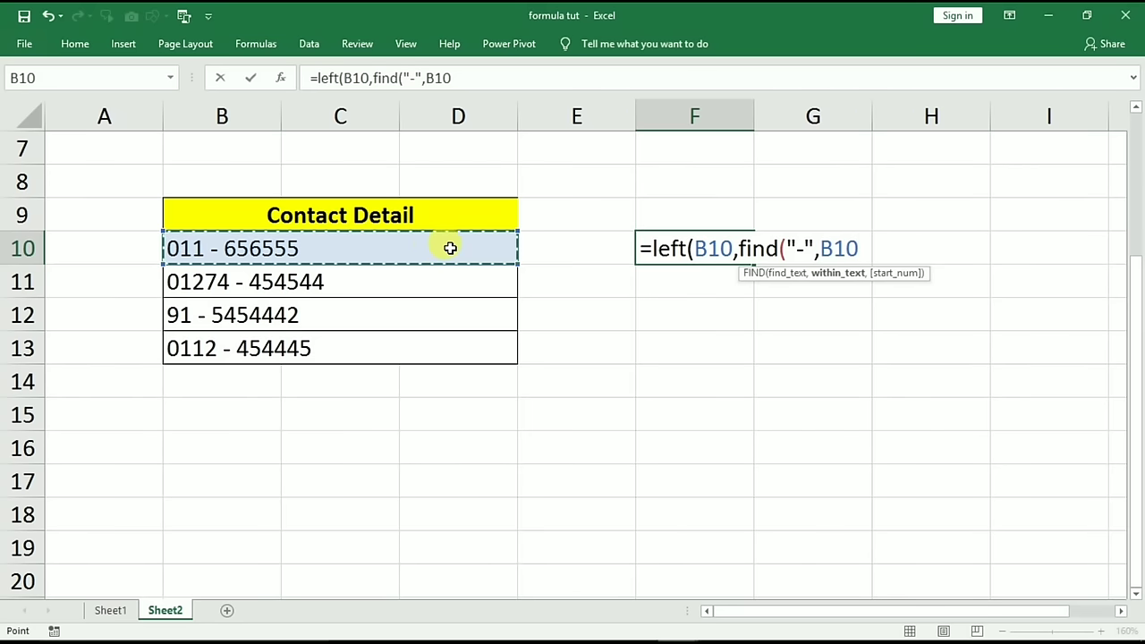
type(")")
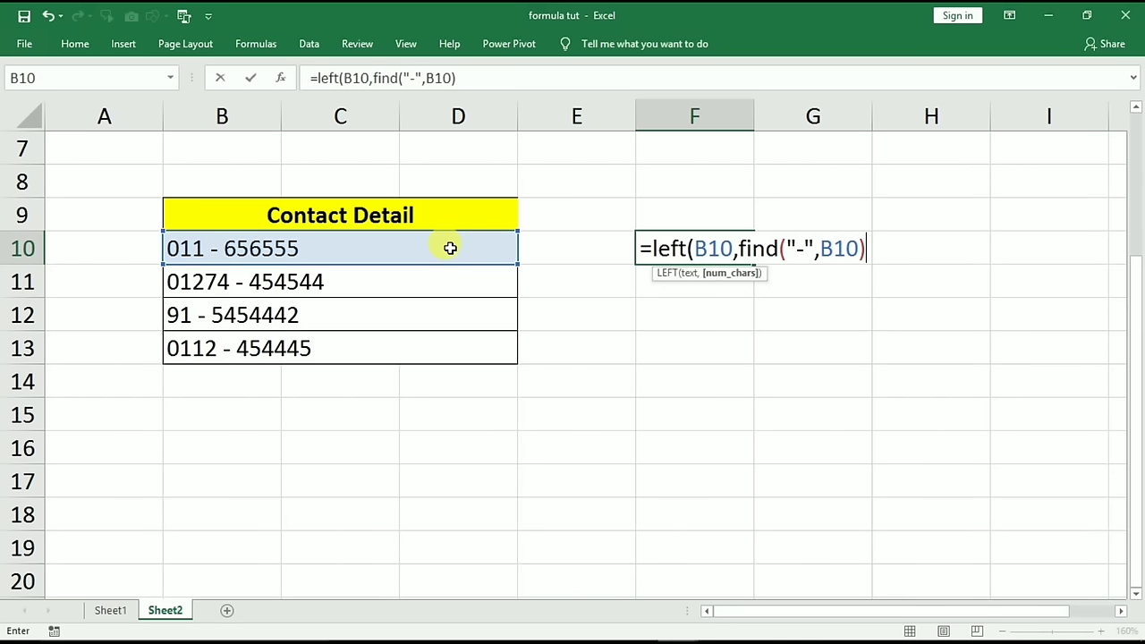
type(")")
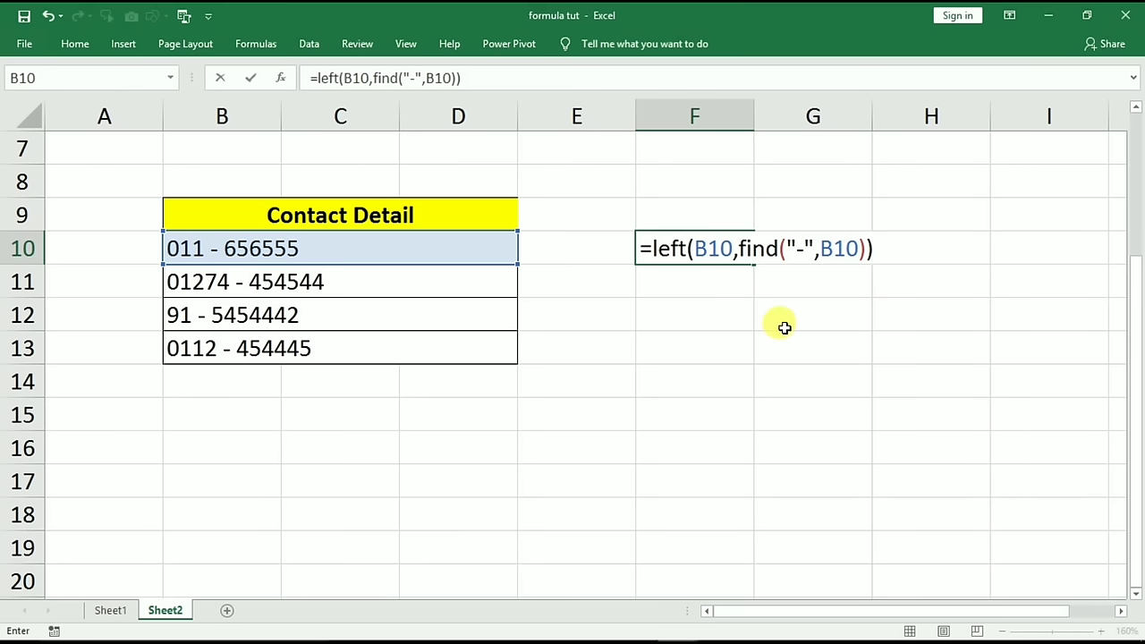
key("Return")
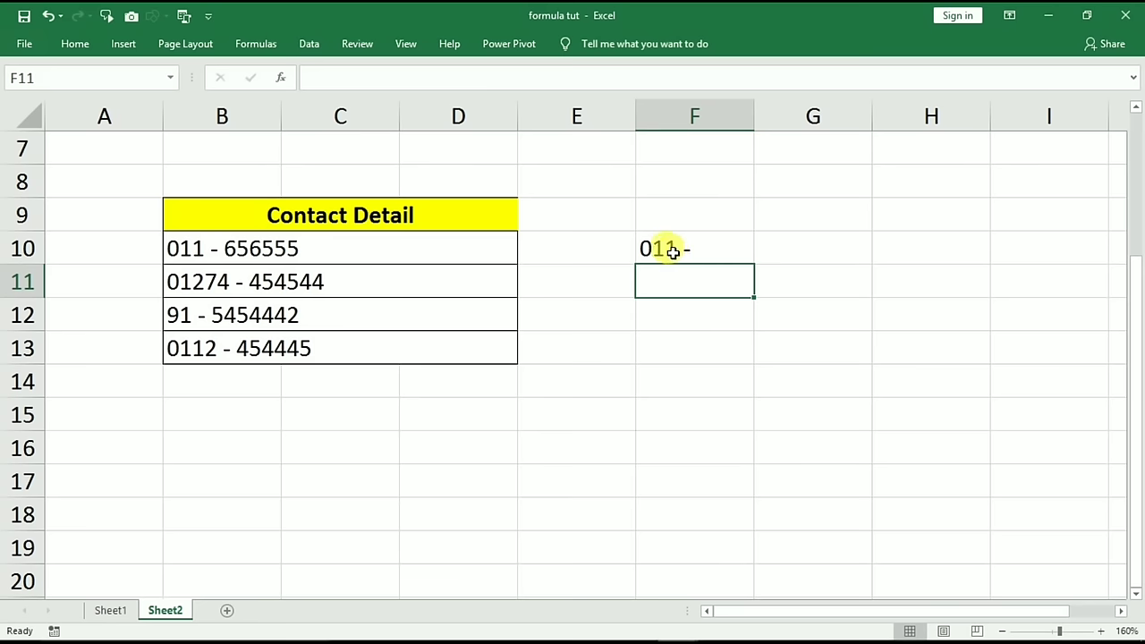
Add -1 to F10's LEFT/FIND formula and fill it down to F13
left_click(677, 253)
double_click(677, 253)
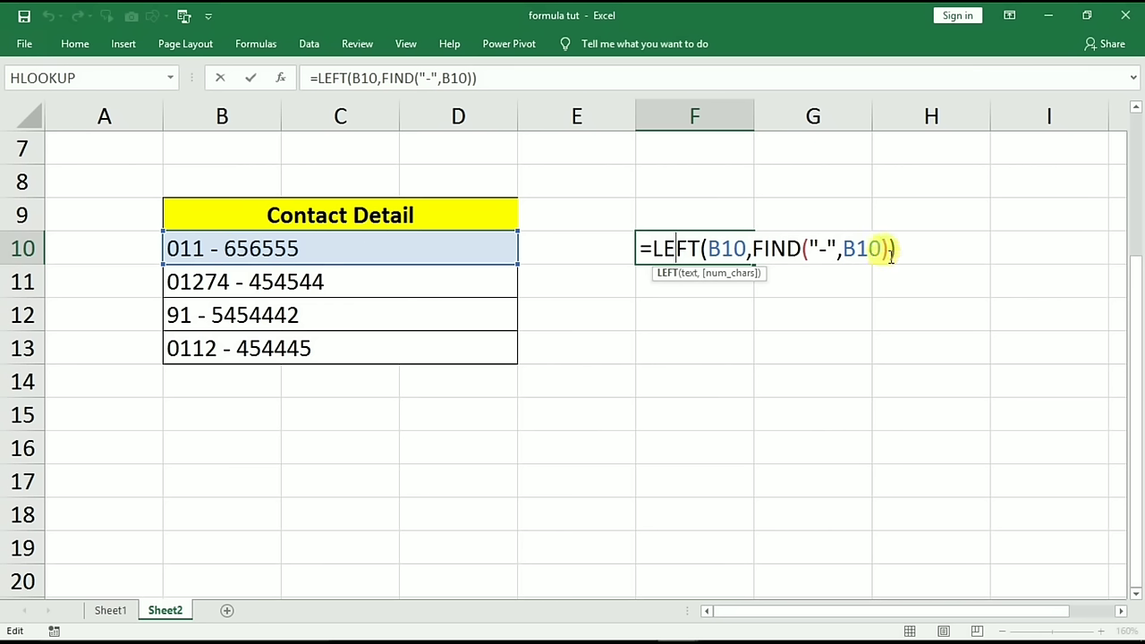
type("-")
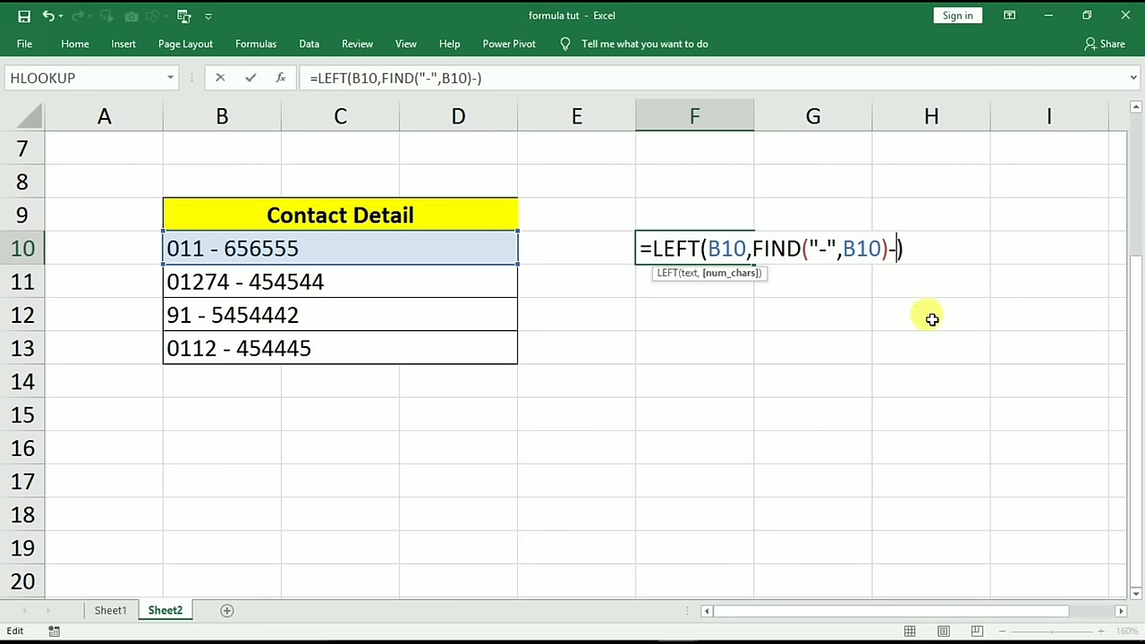
type("1")
key("Return")
left_click(739, 256)
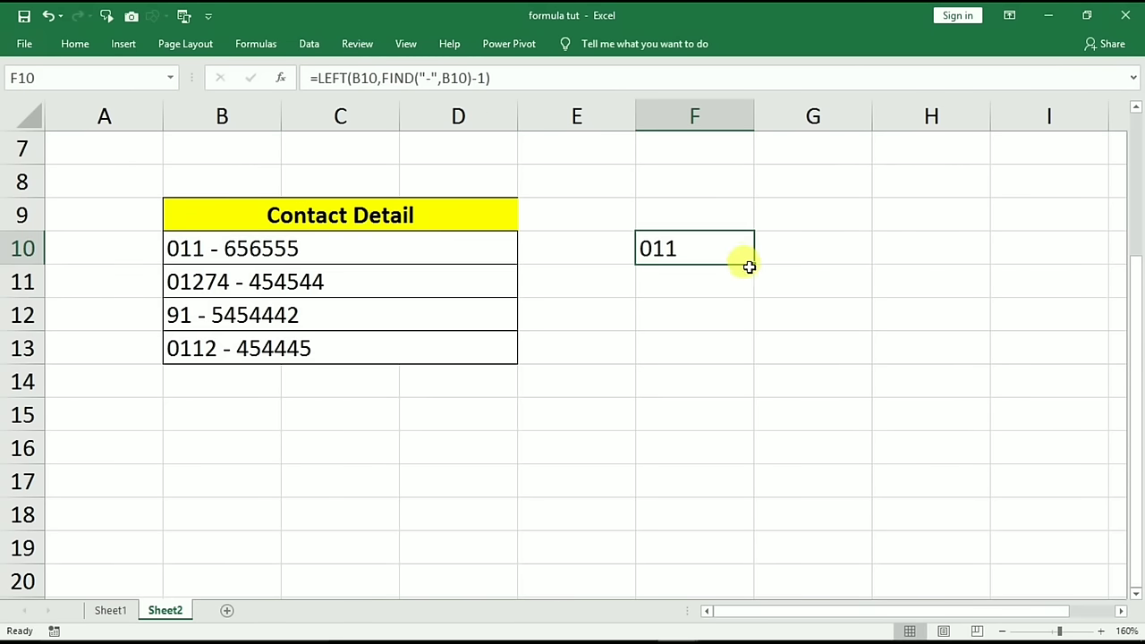
left_click_drag(753, 268, 757, 351)
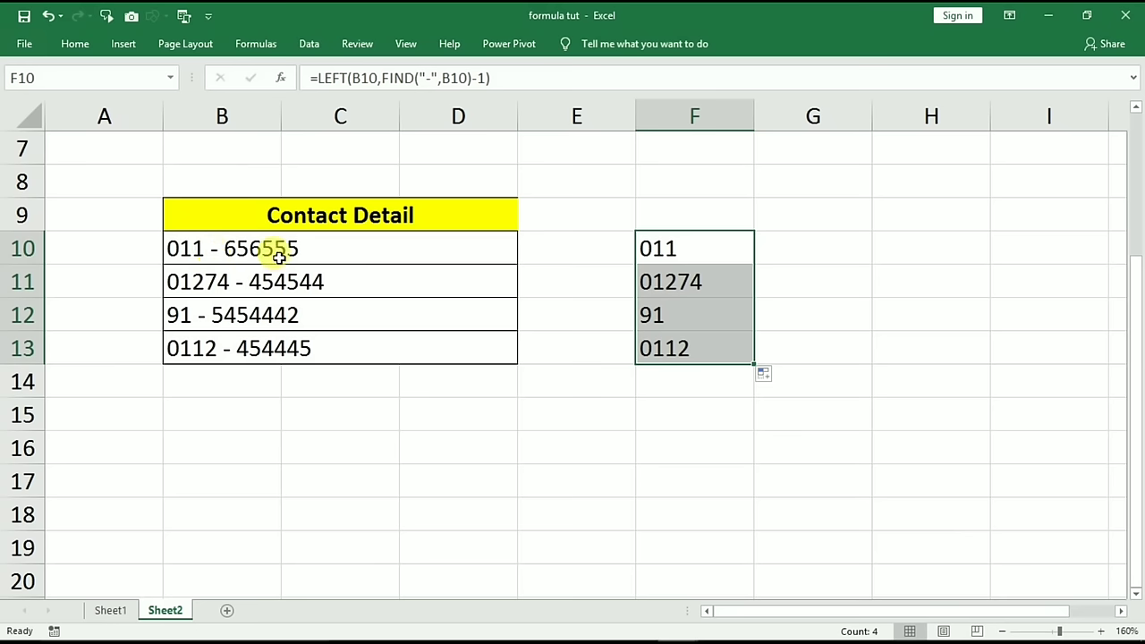
Delete the dash from the FIND search text in F10 and recommit the formula
double_click(702, 248)
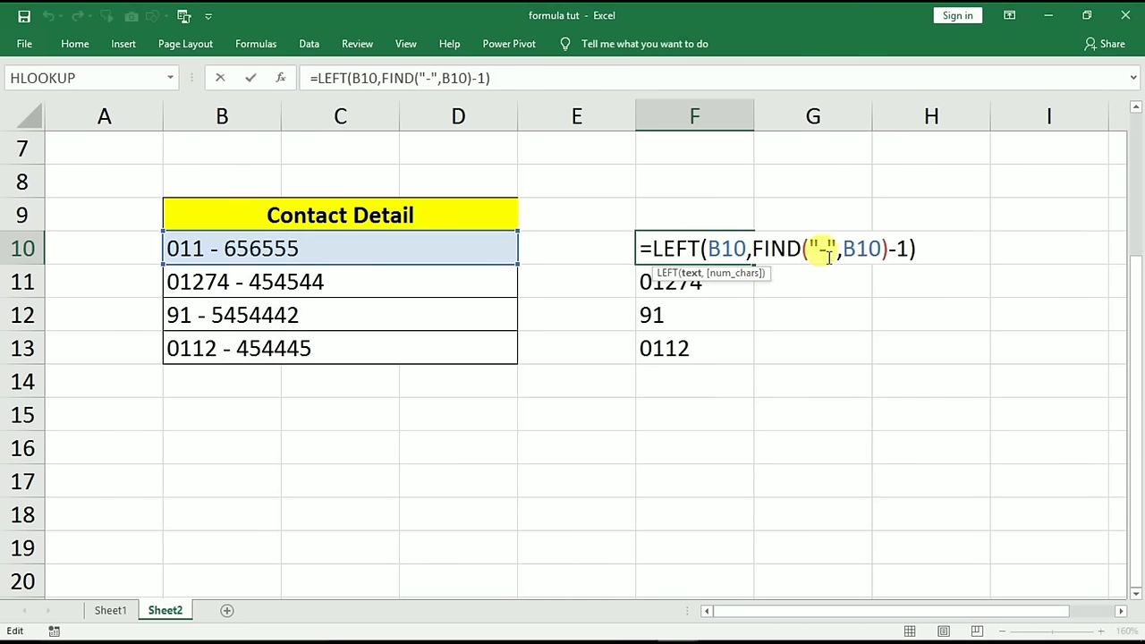
left_click(825, 249)
key("BackSpace")
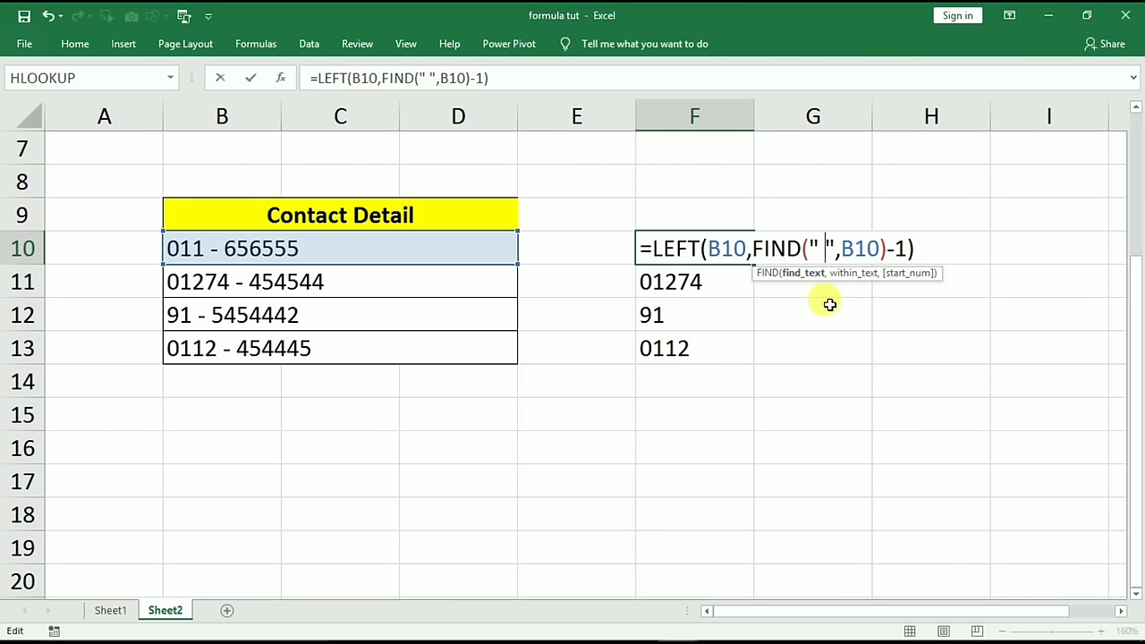
key("Return")
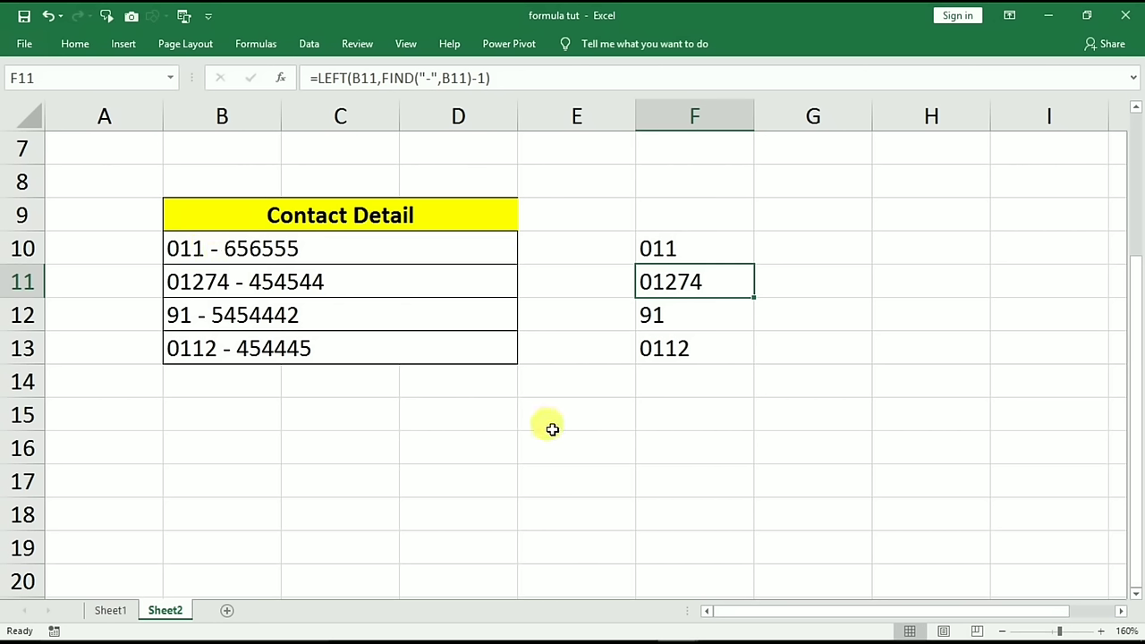
On Sheet1, clear the old Hidden Character results in H216:H219
left_click(108, 611)
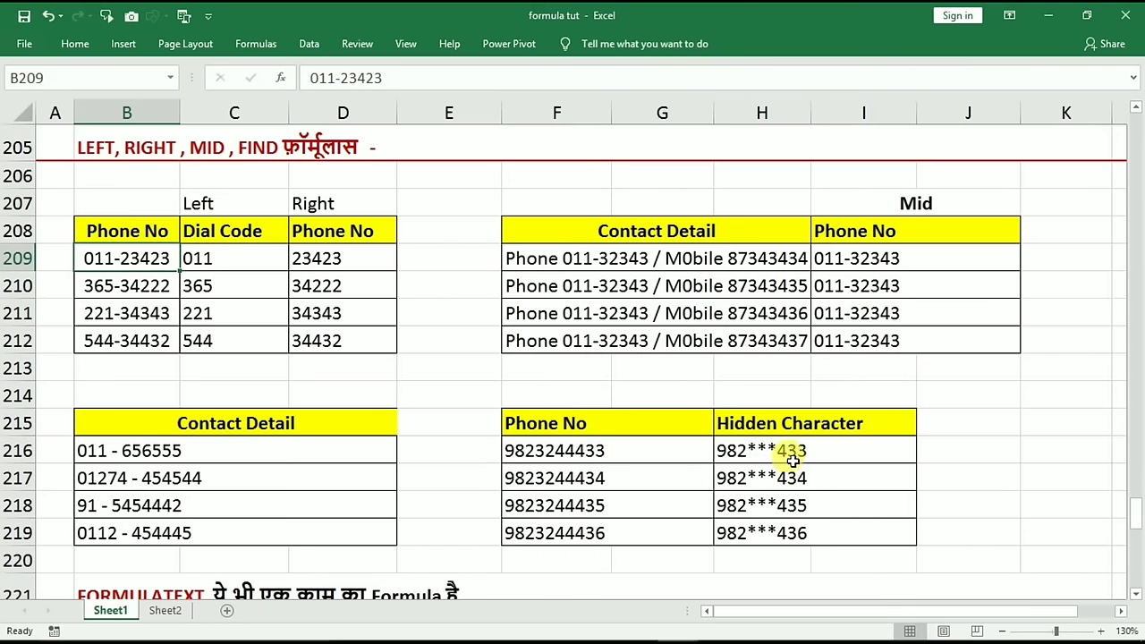
left_click_drag(784, 456, 775, 535)
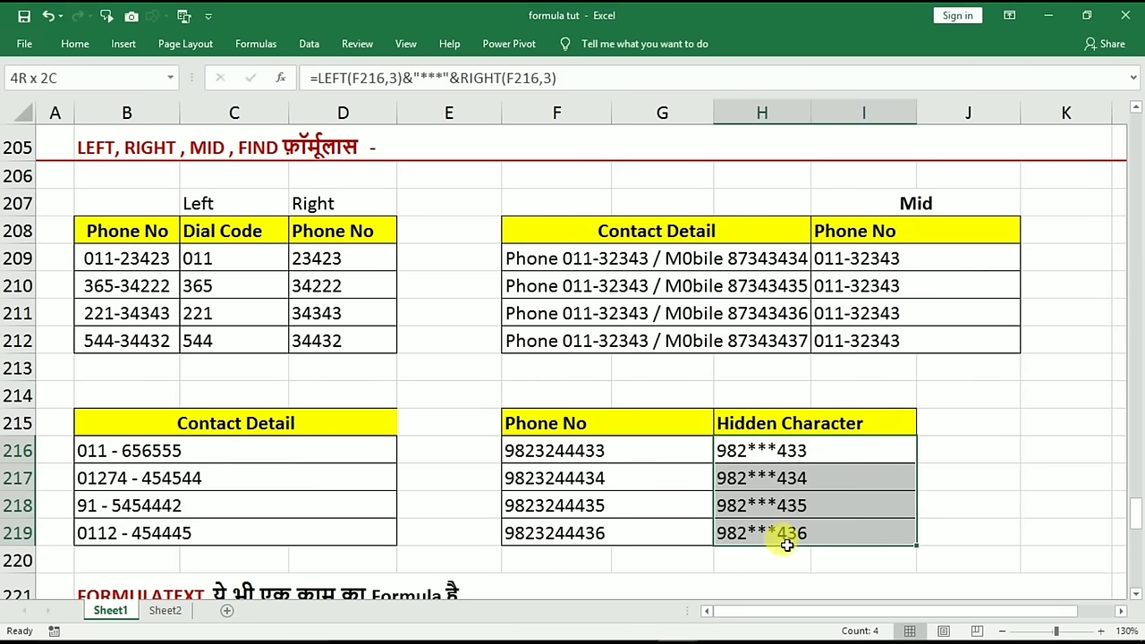
key("Delete")
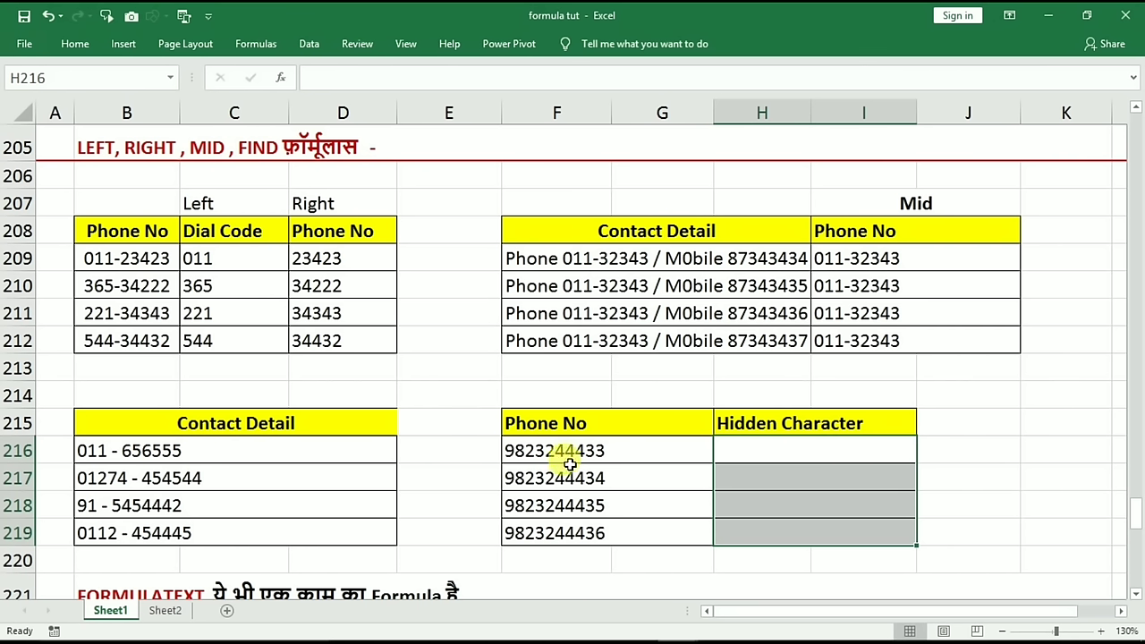
Enter =LEFT(F216,3)&RIGHT(F216,3) in H216, giving 982433
left_click(736, 452)
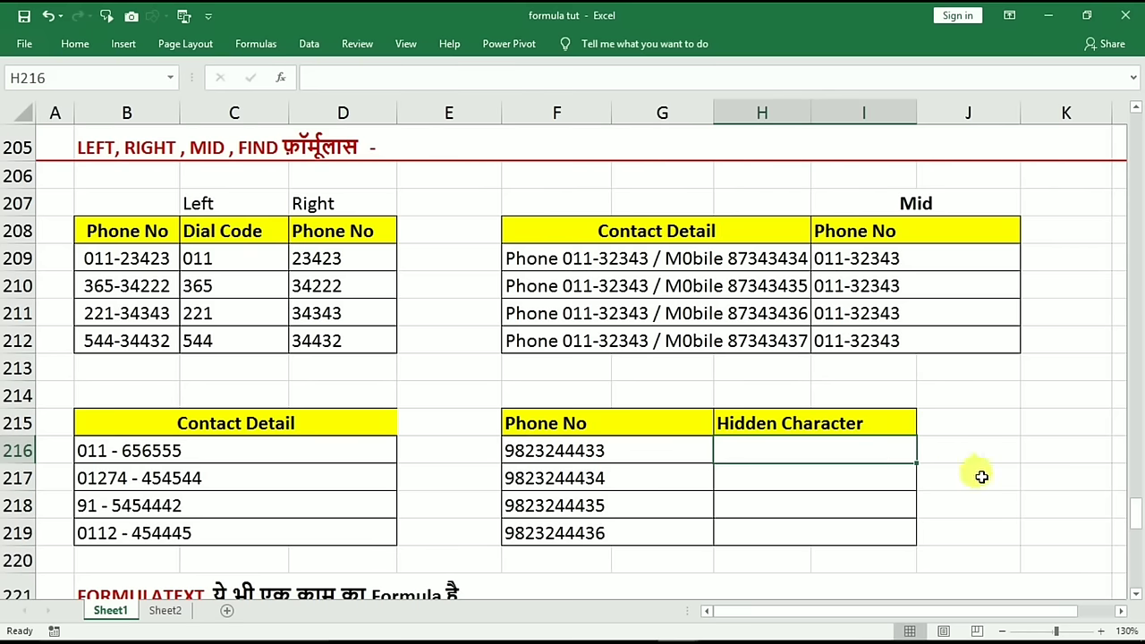
type("=")
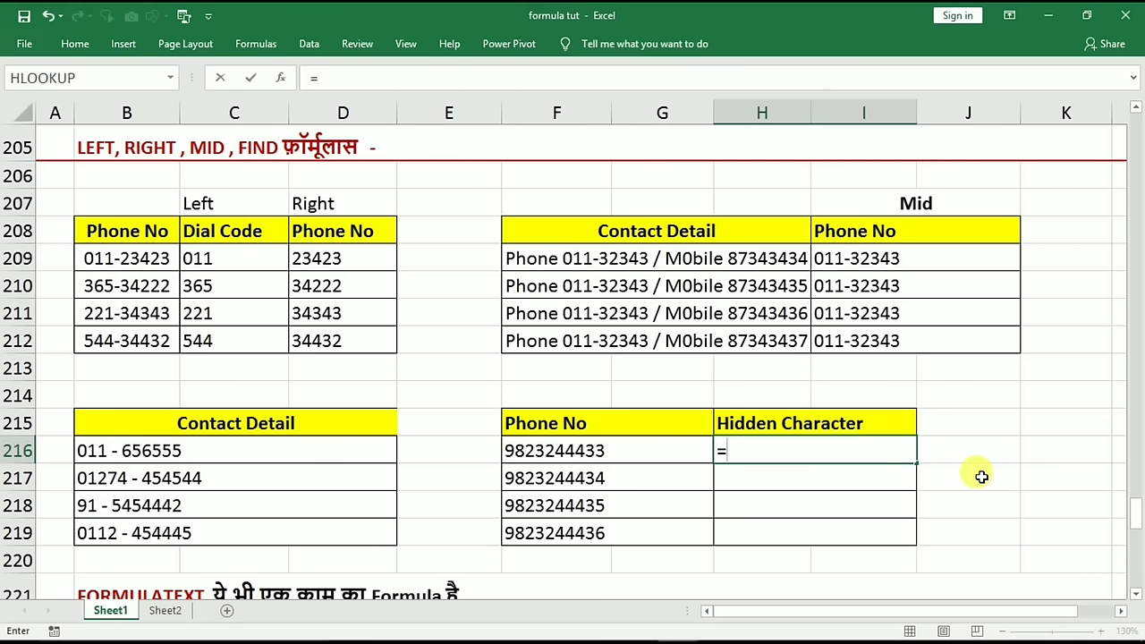
type("left(")
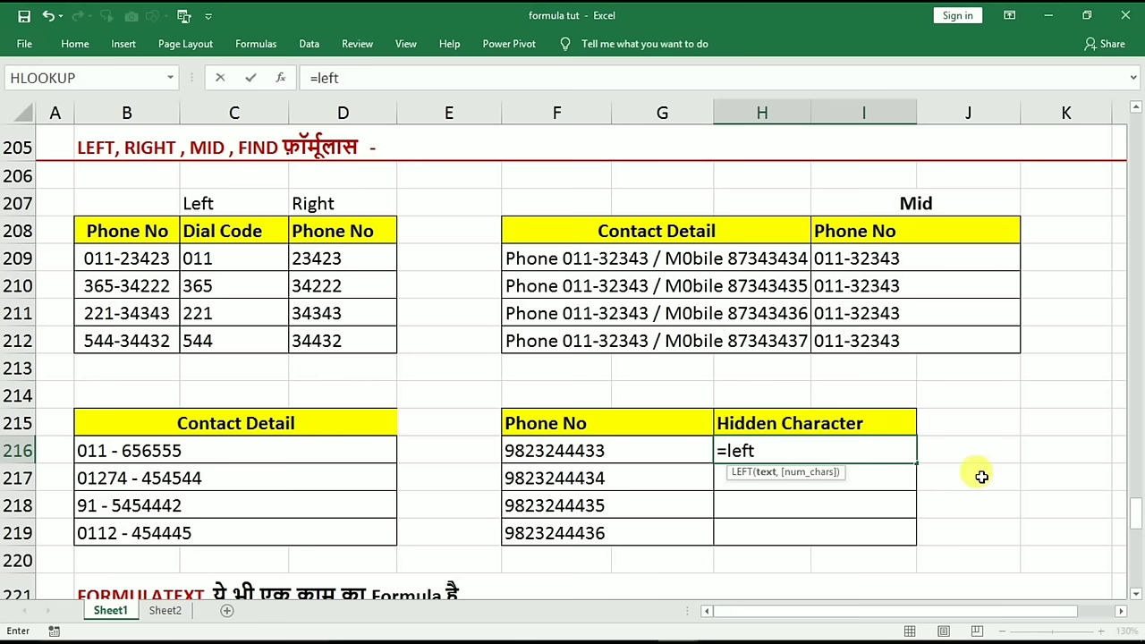
left_click(618, 452)
type(",3")
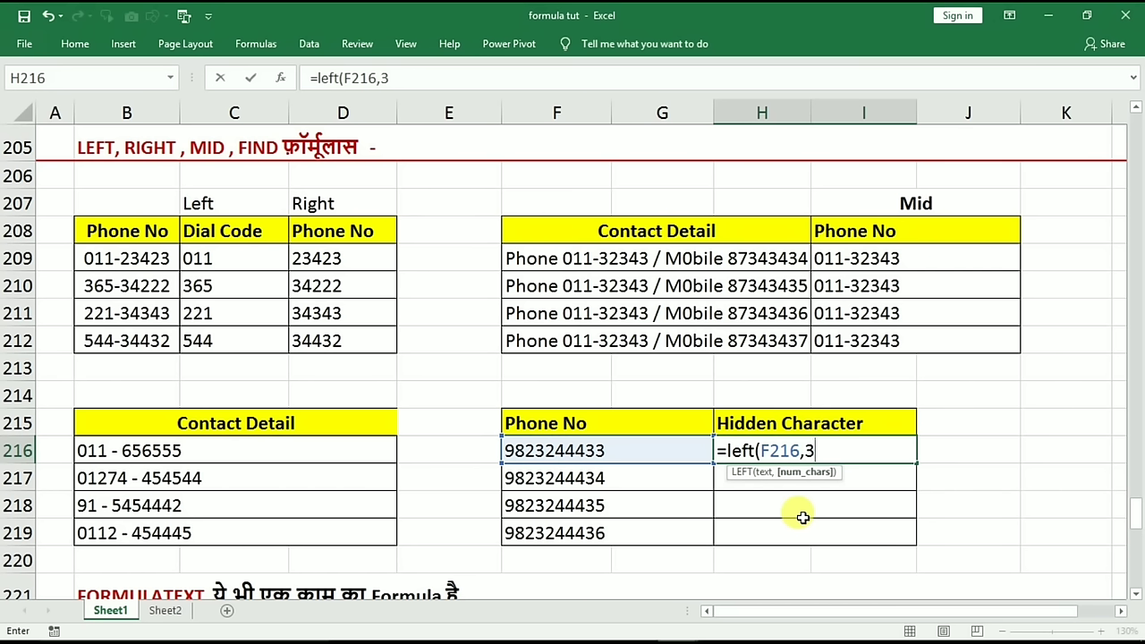
type(")&")
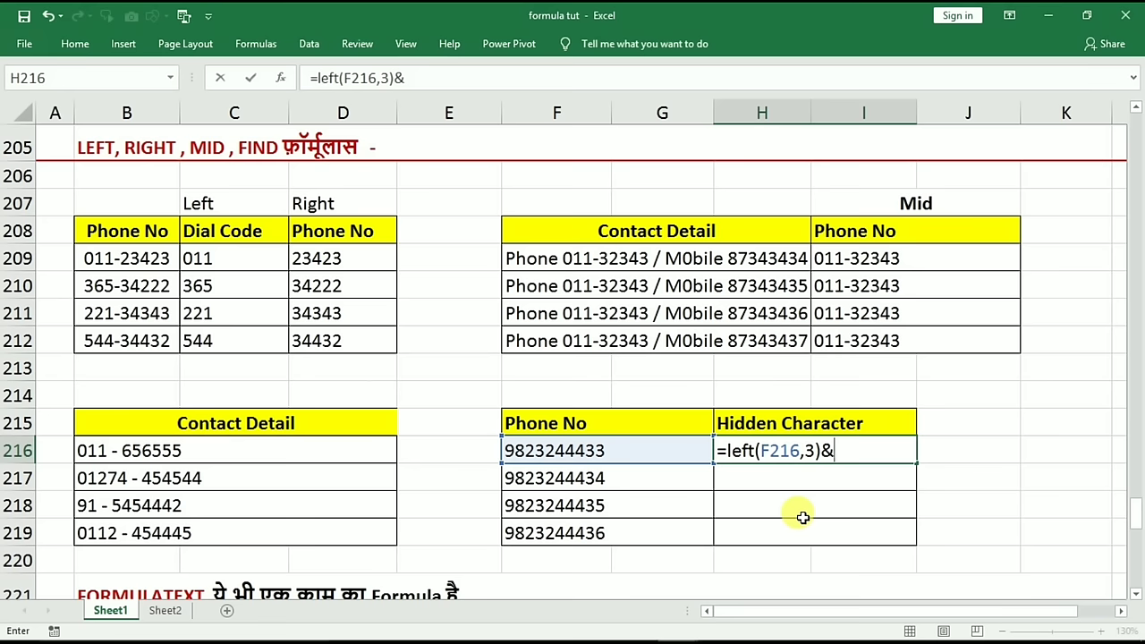
type("r")
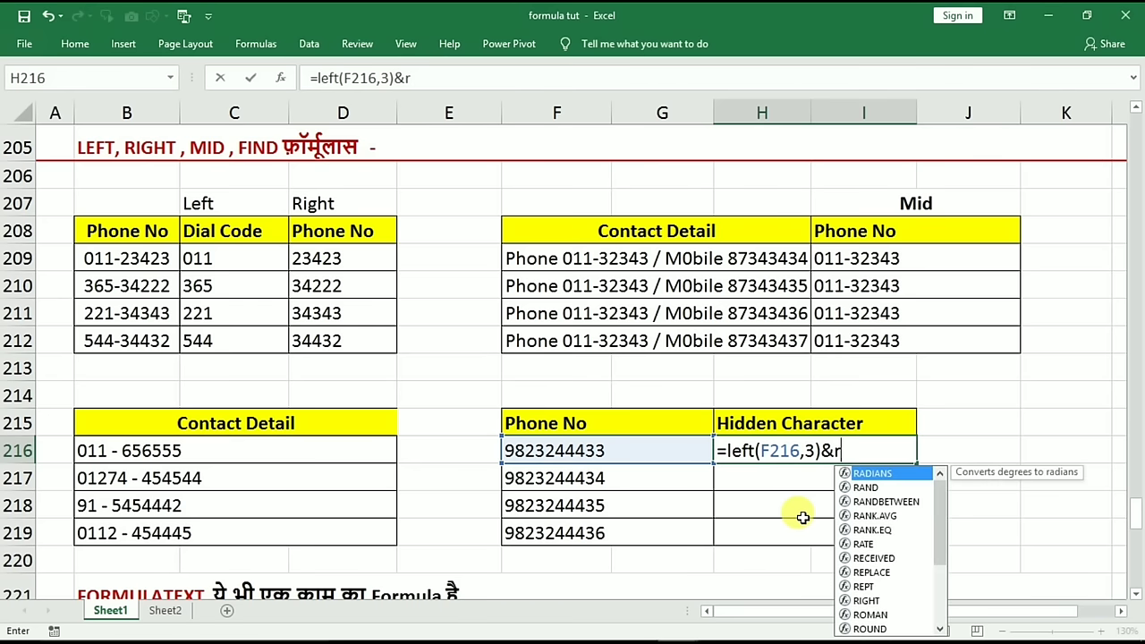
type("ight")
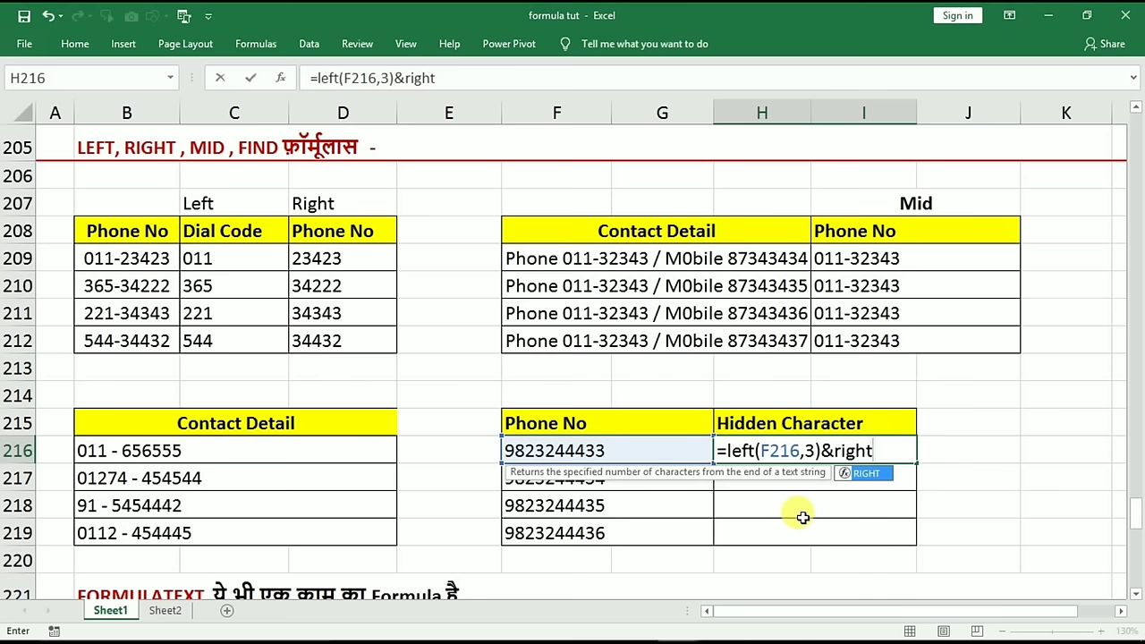
type("(")
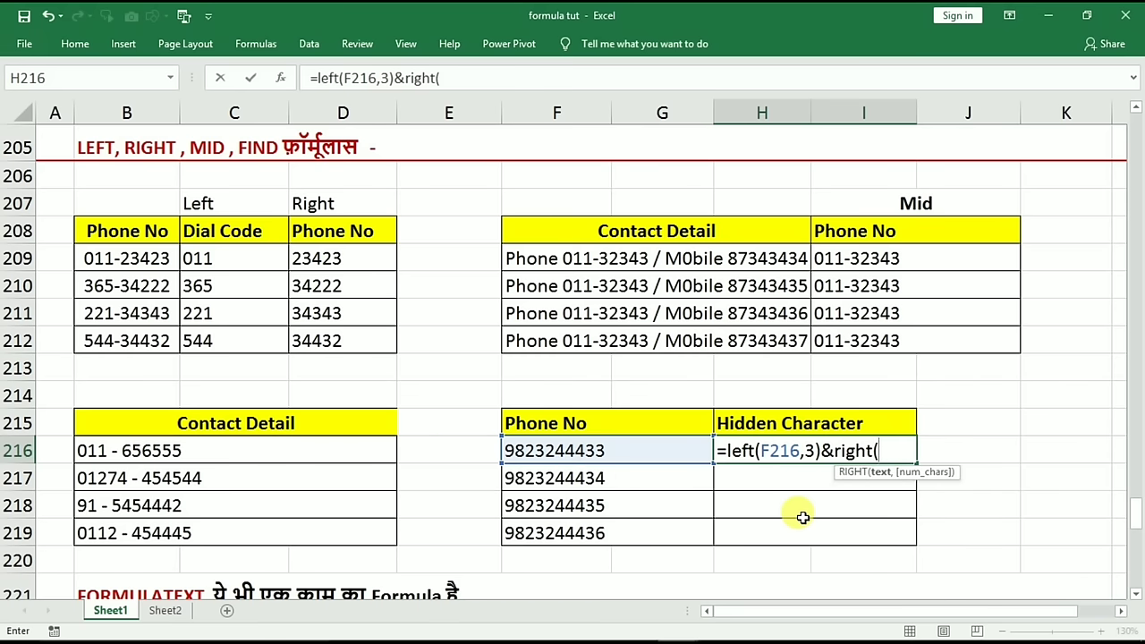
left_click(656, 452)
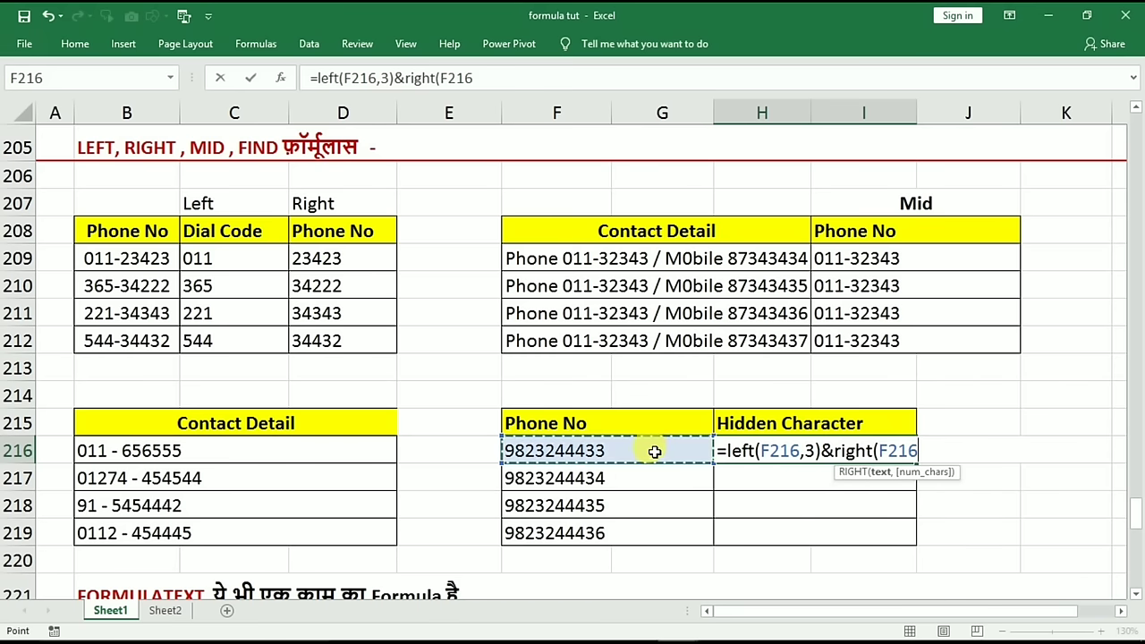
type(",3")
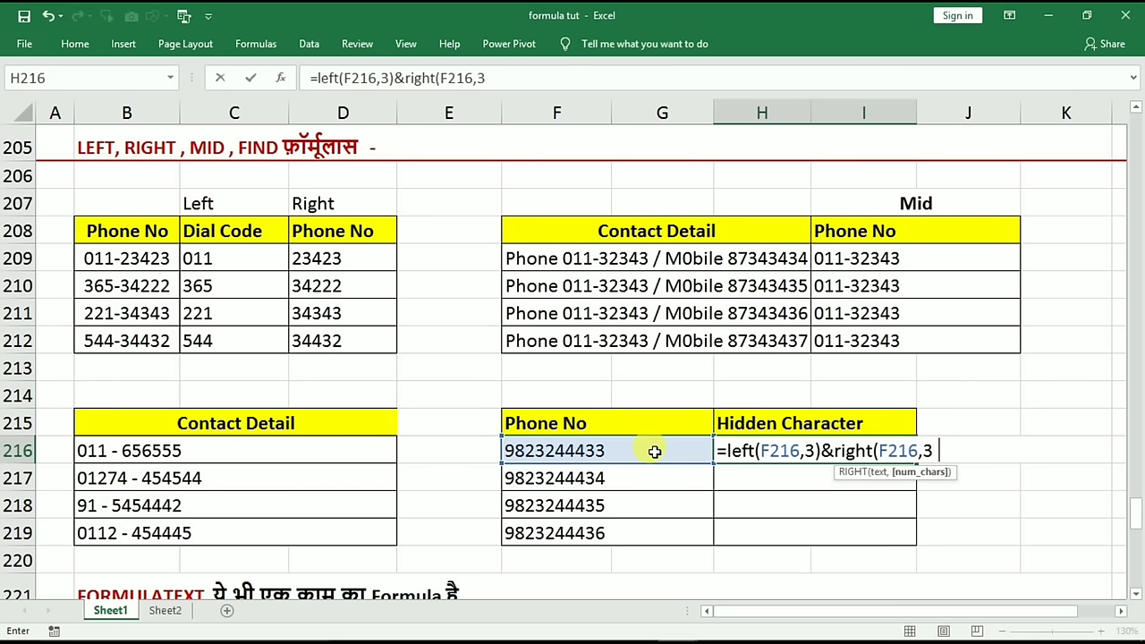
type(")")
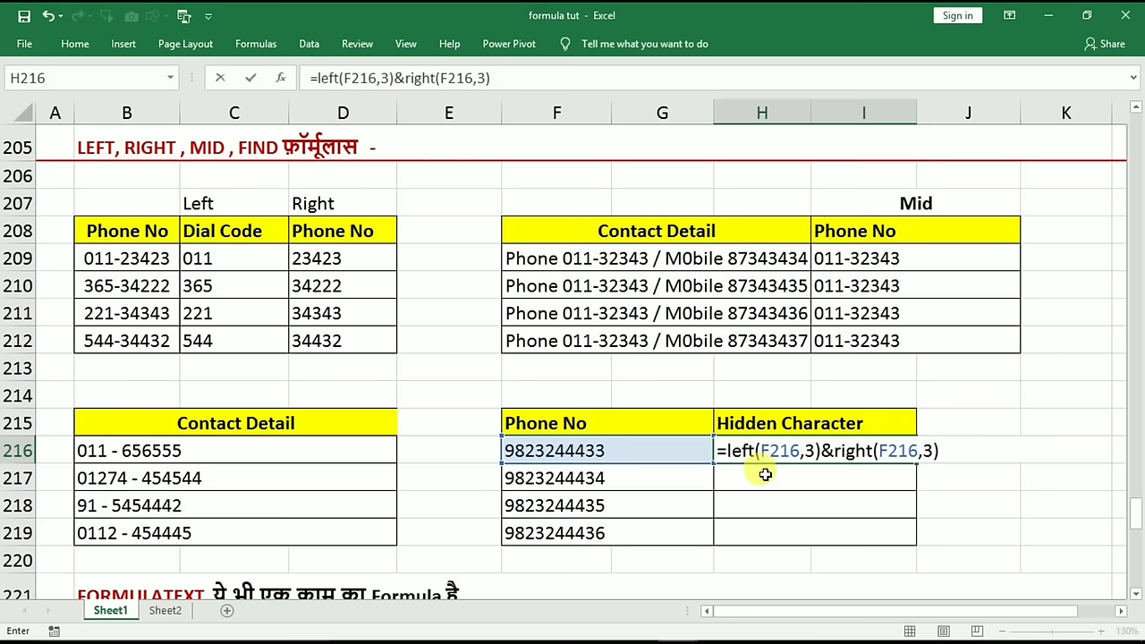
key("Return")
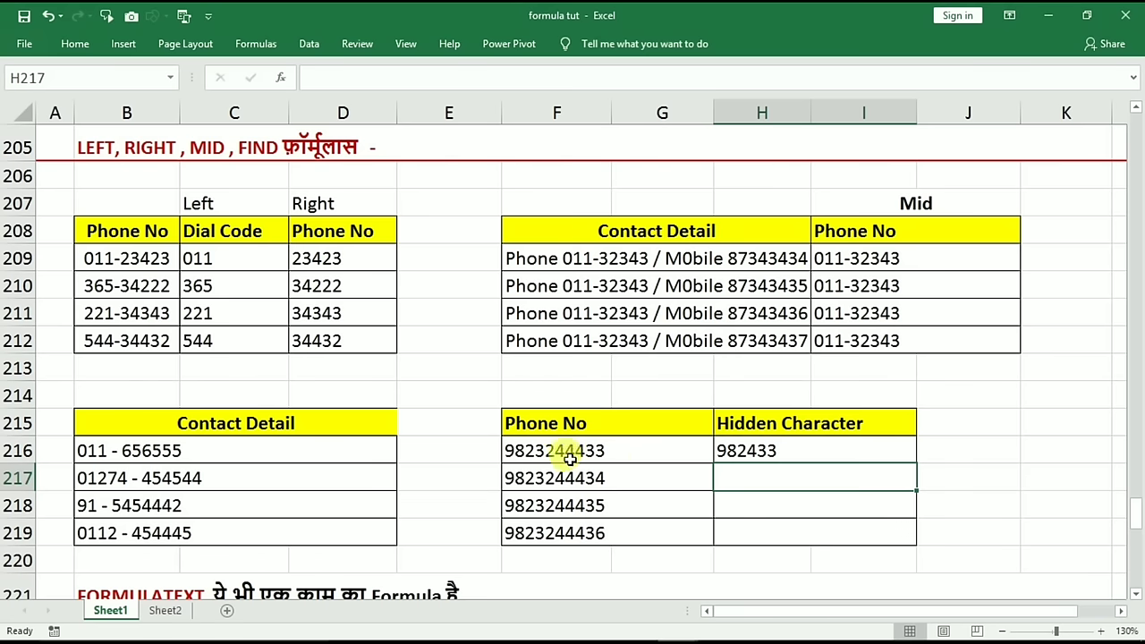
Insert &"****" between the LEFT and RIGHT parts of H216, showing 982****433
left_click(816, 451)
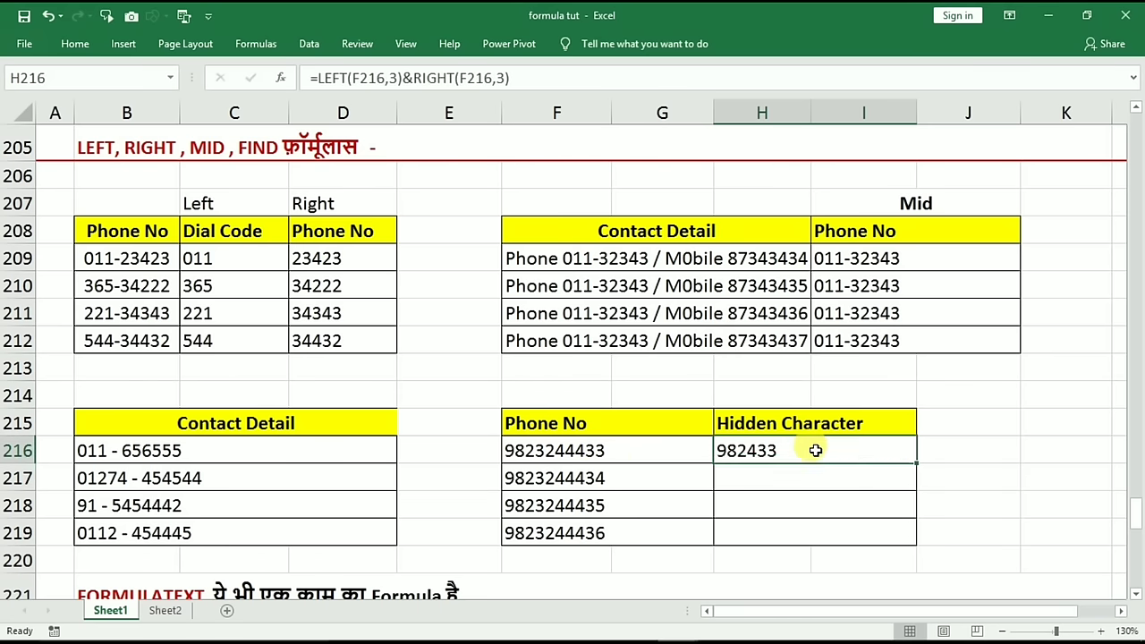
double_click(815, 451)
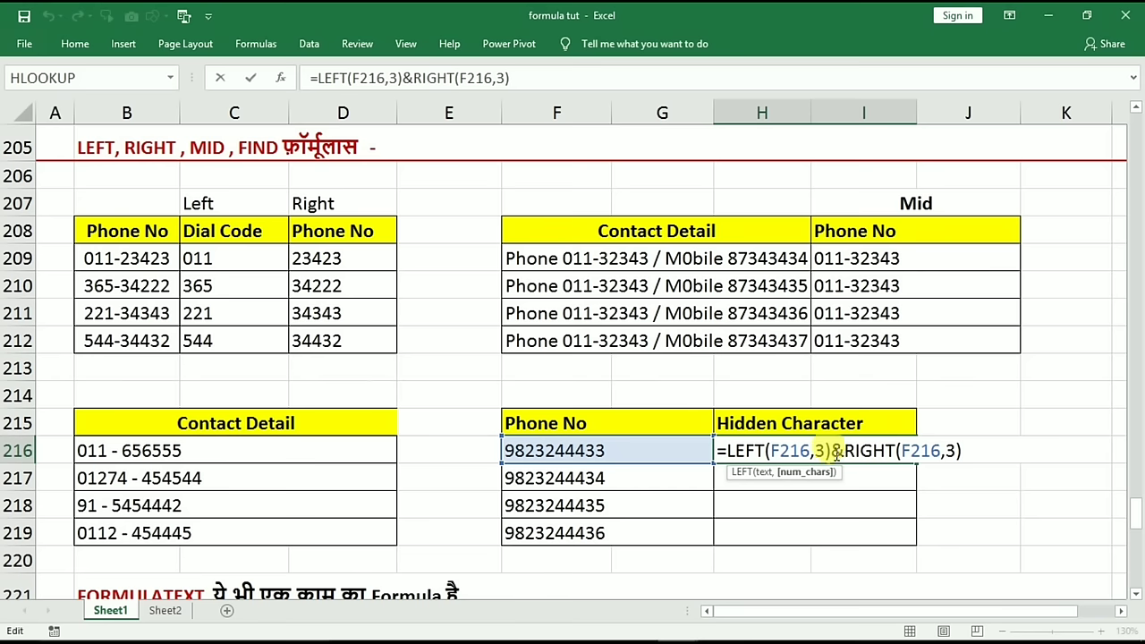
left_click(833, 452)
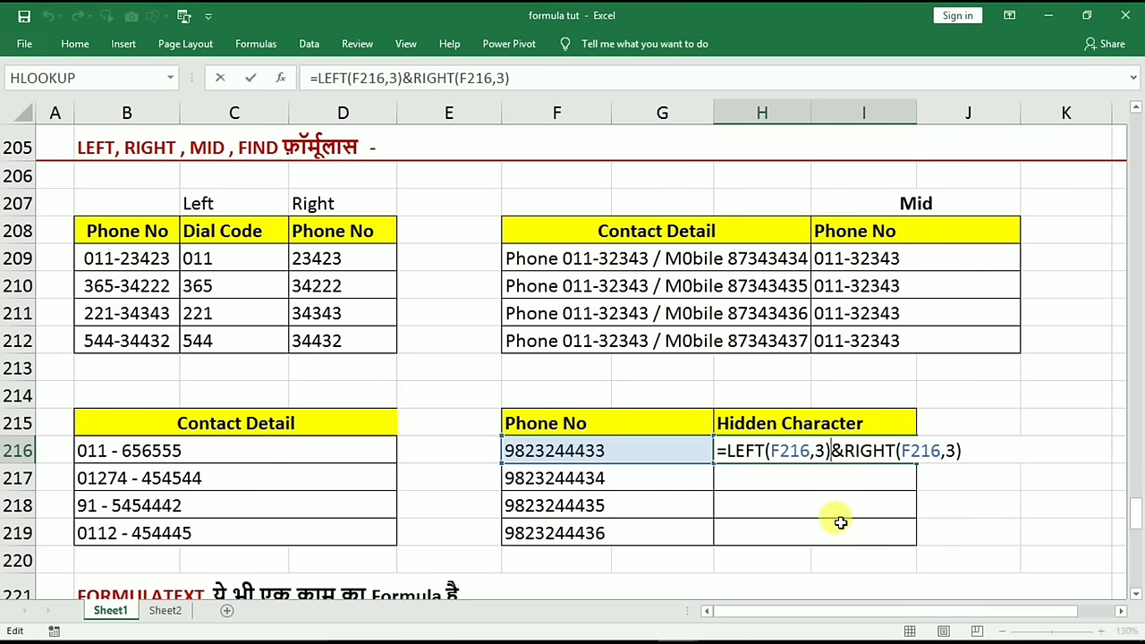
type("&\"&")
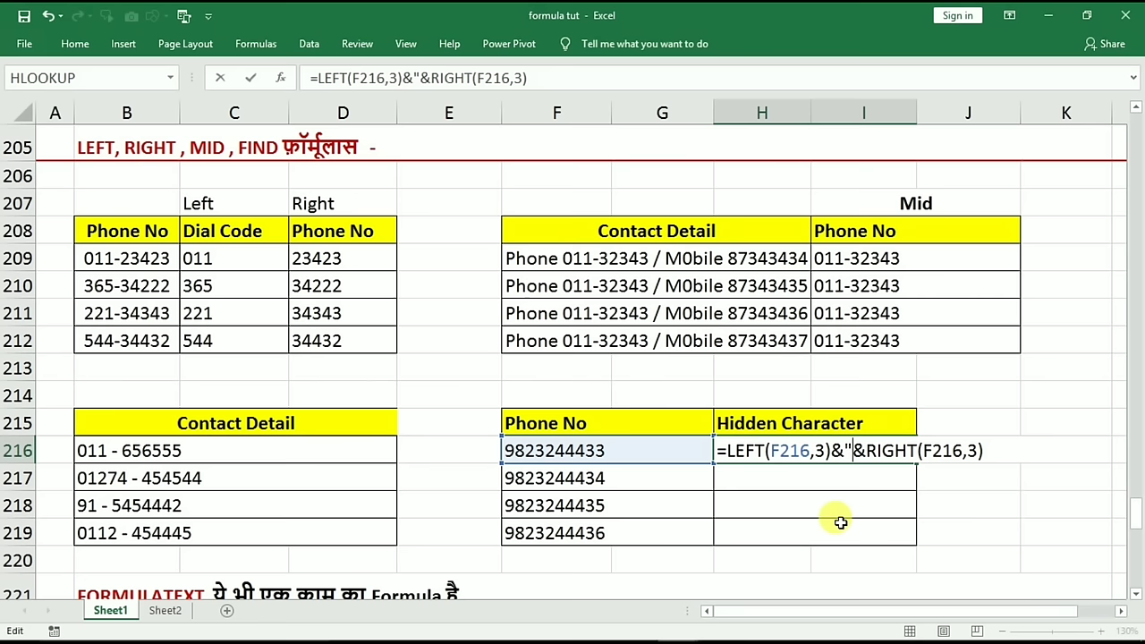
type("**")
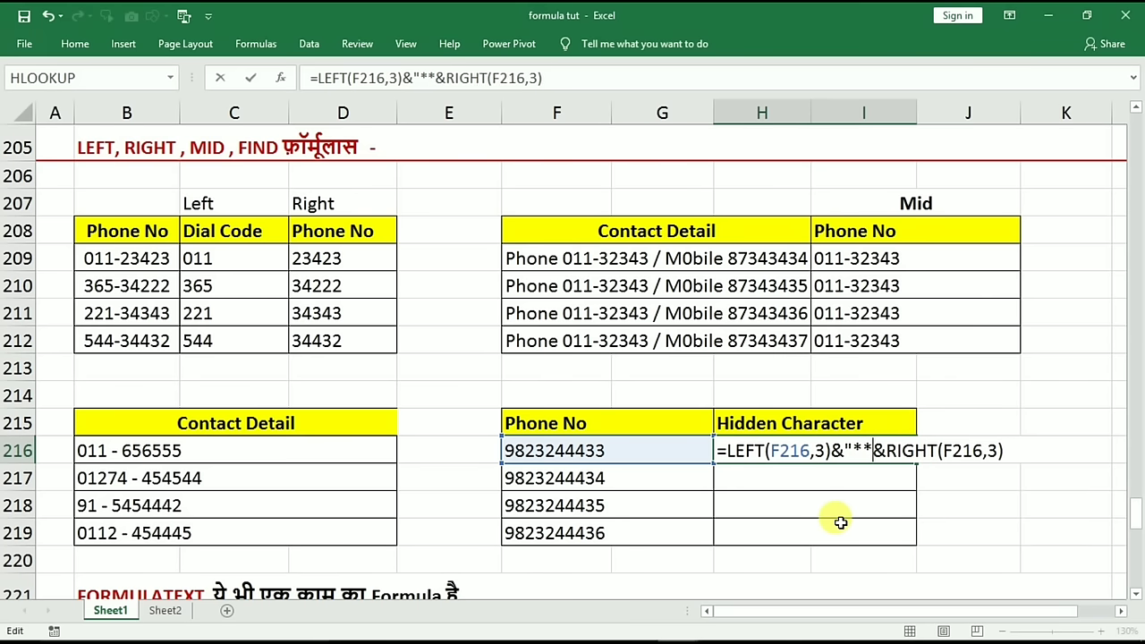
type("**\"")
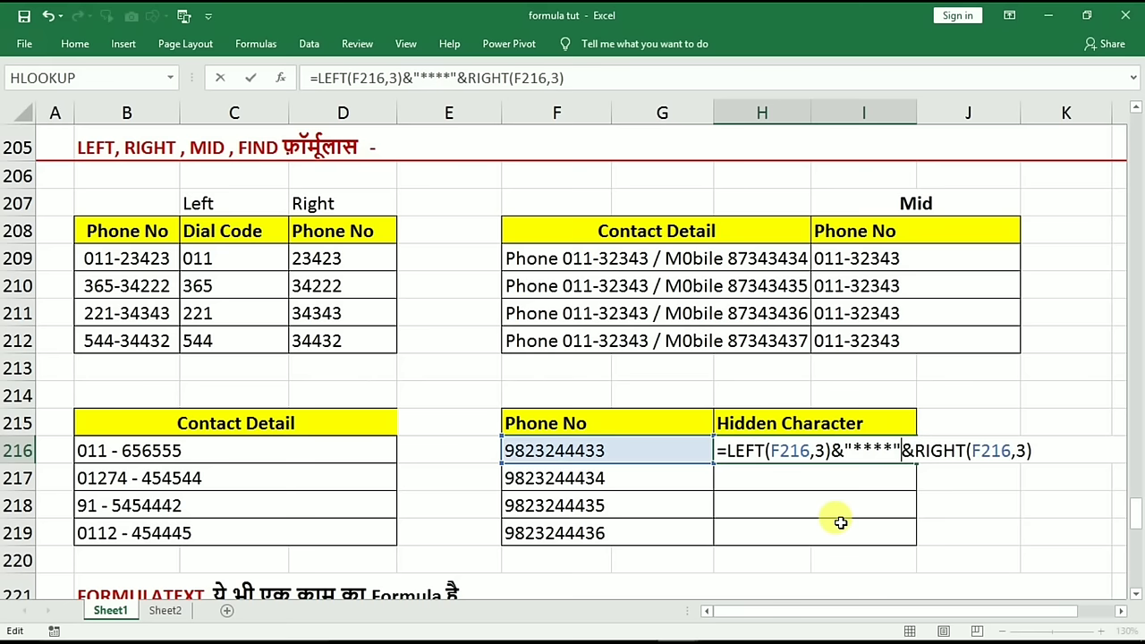
key("Return")
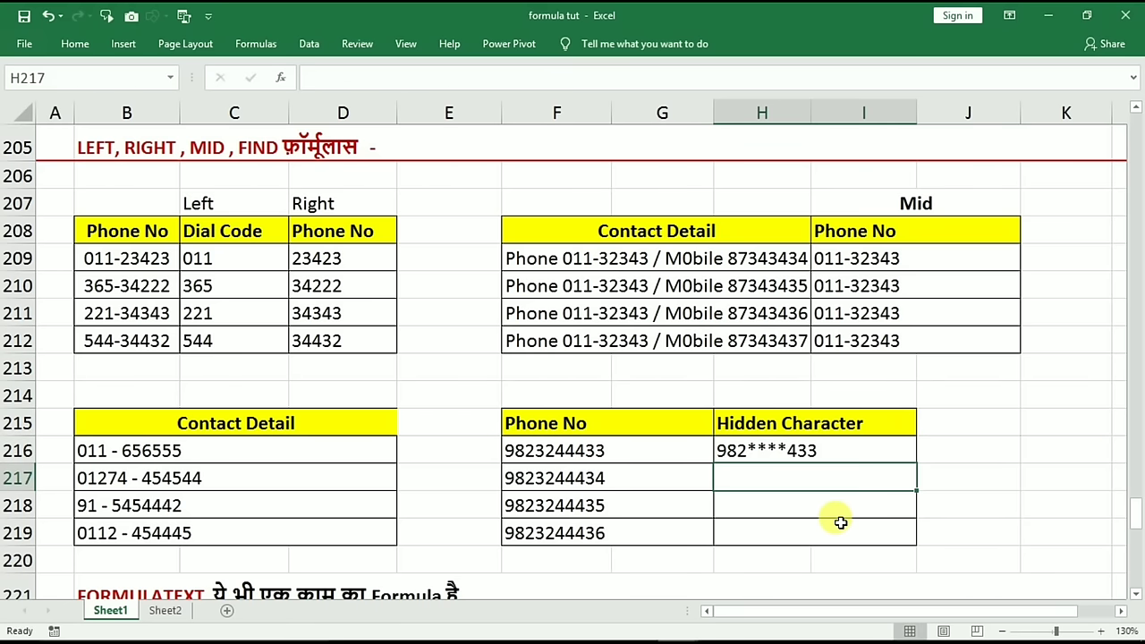
Fill the masking formula down to H219, giving 982****433 through 982****436
left_click(860, 453)
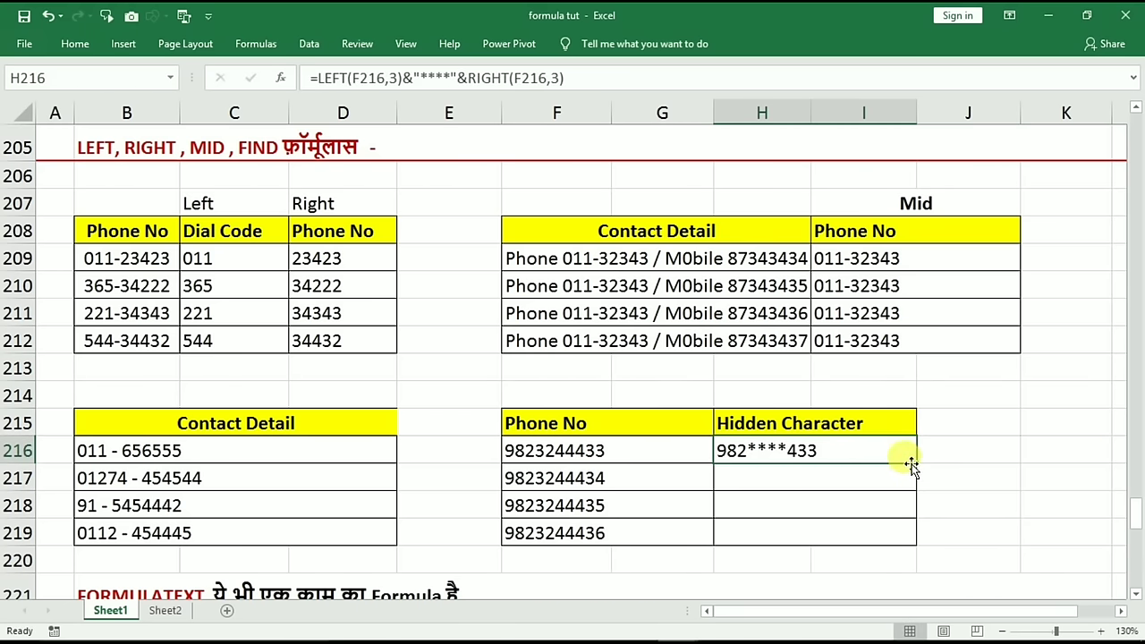
left_click_drag(914, 465, 907, 531)
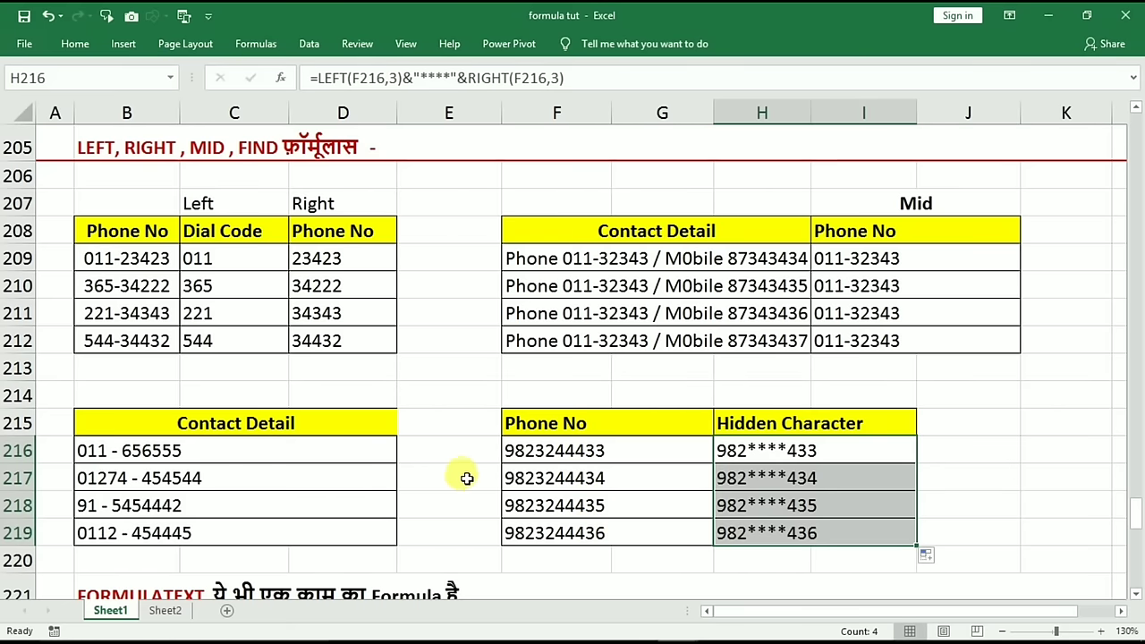
left_click(580, 460)
scroll(580, 460, "down", 3)
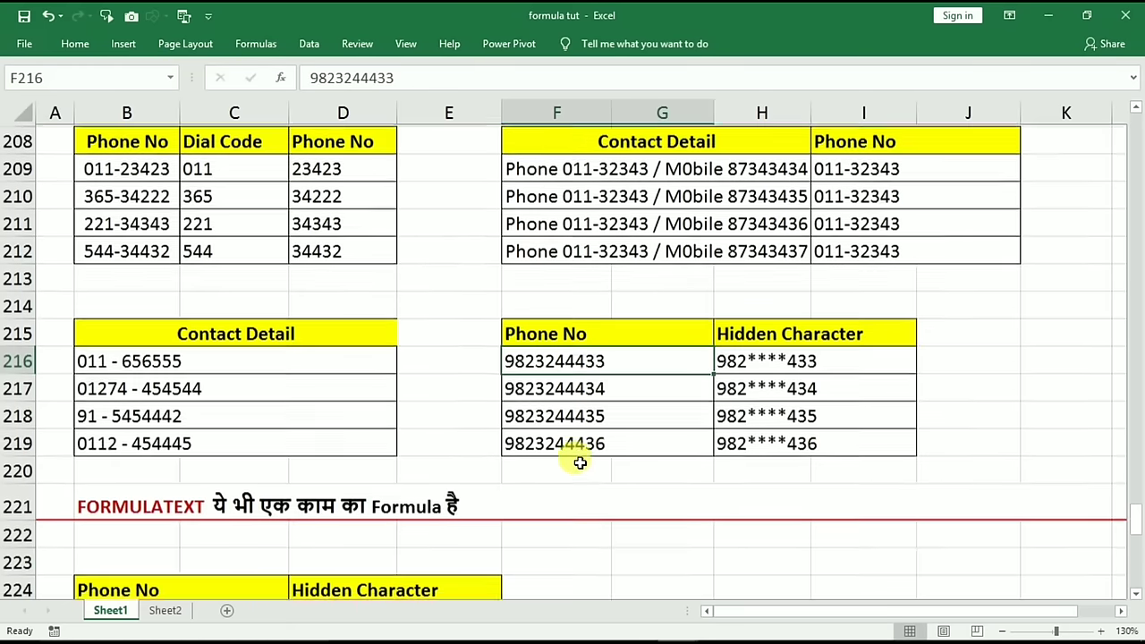
scroll(573, 457, "down", 2)
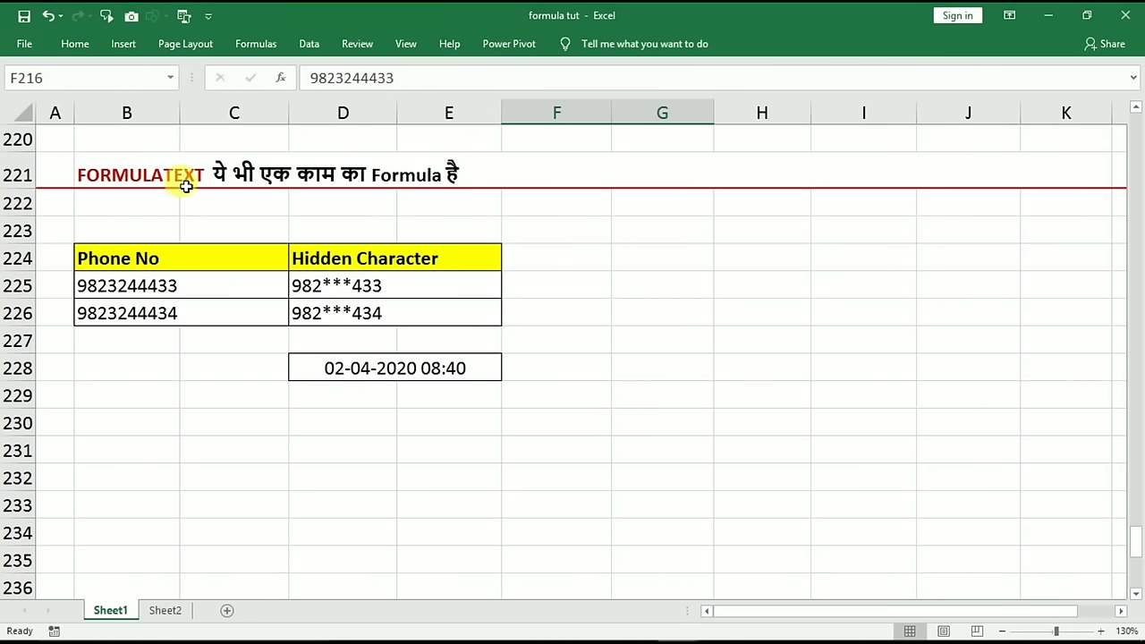
left_click(658, 331)
key("Down")
key("Down")
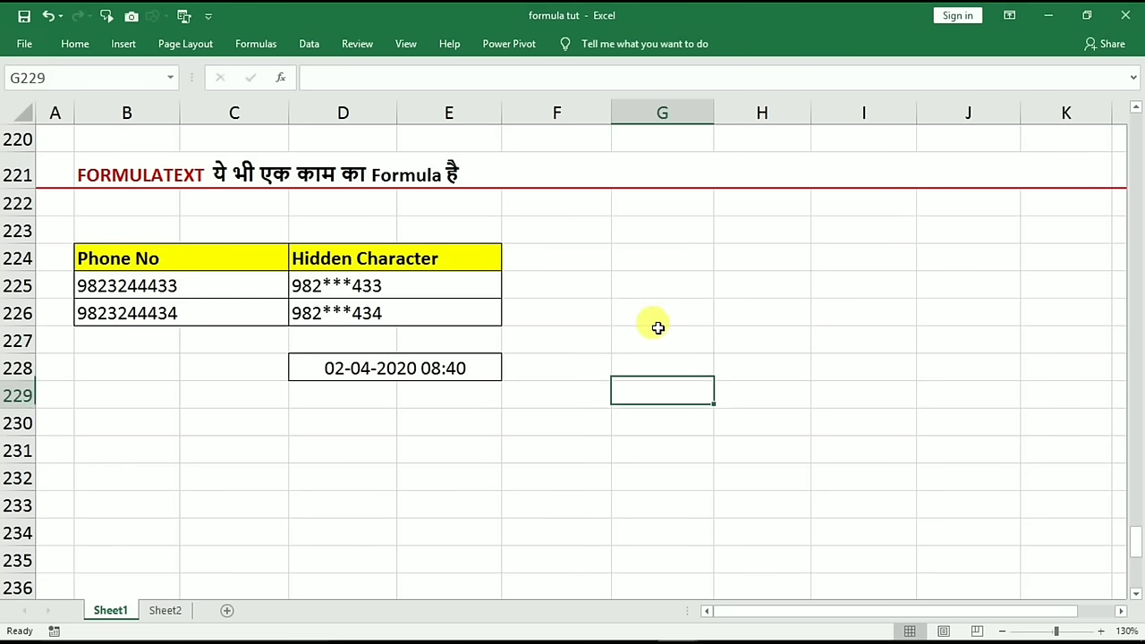
key("Down")
key("Down")
key("Down")
key("Down")
key("Down")
key("Down")
key("Down")
key("Down")
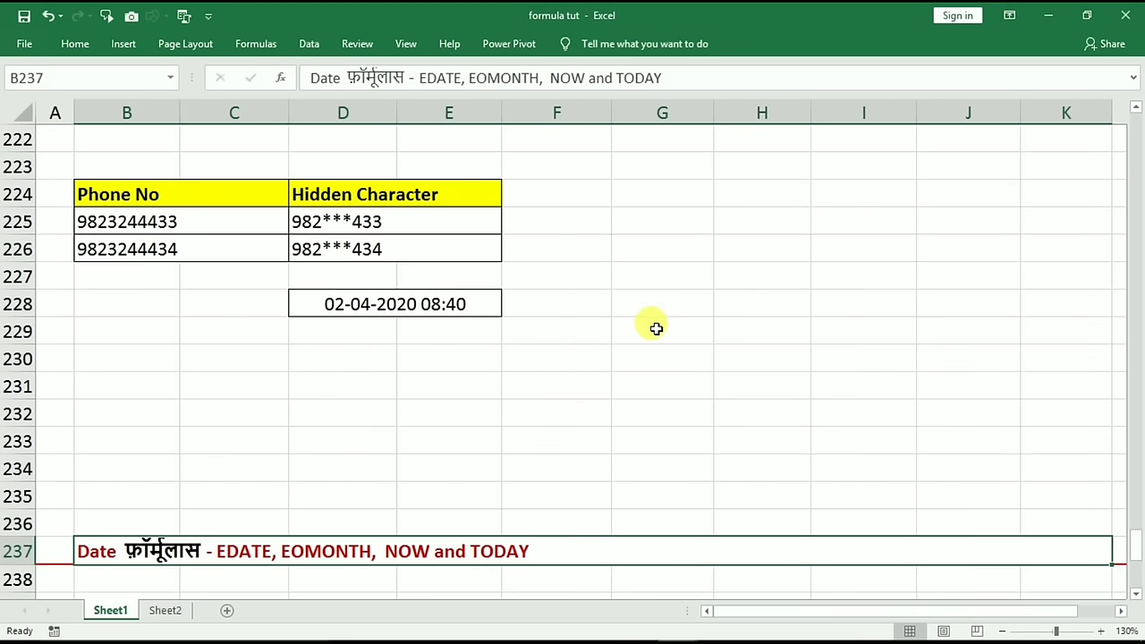
key("Up")
key("Up")
key("Up")
key("Up")
key("Up")
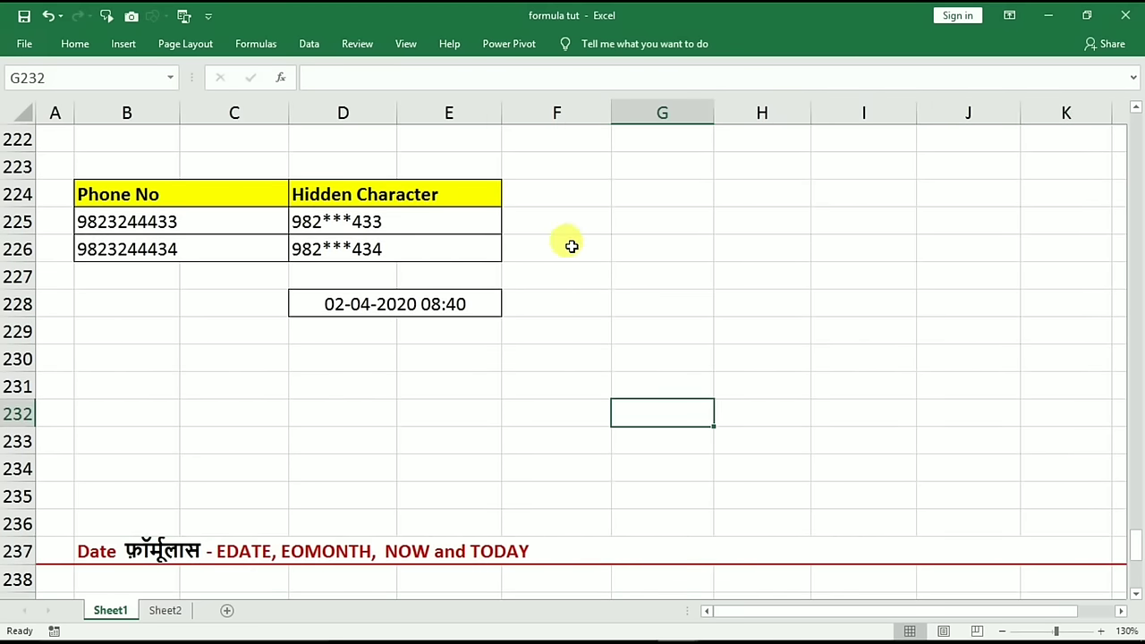
left_click(417, 225)
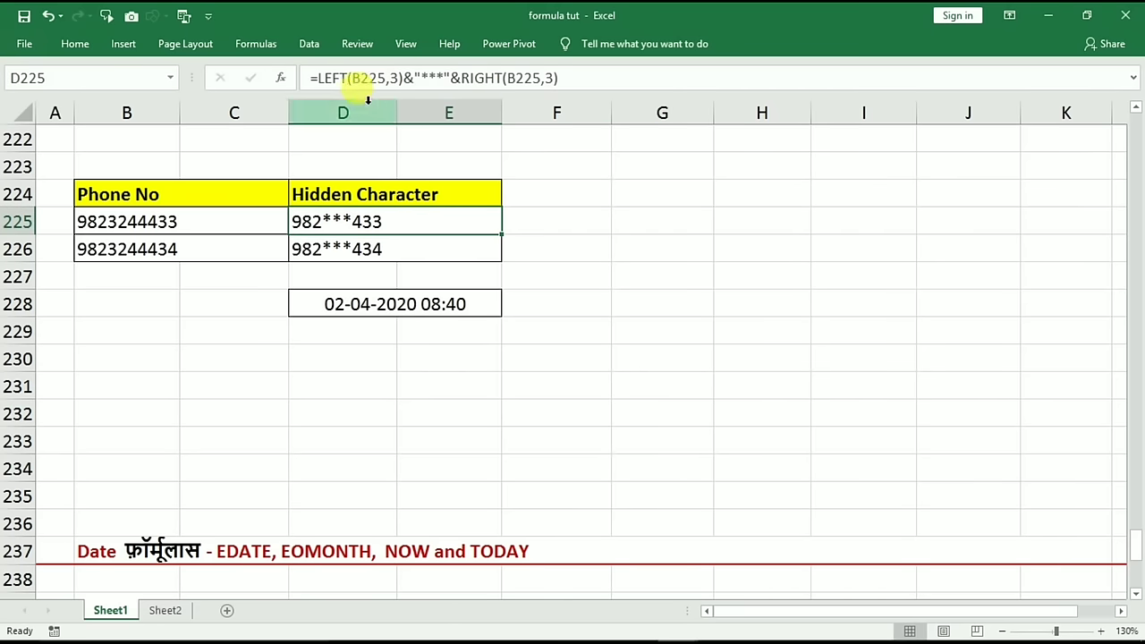
left_click(255, 47)
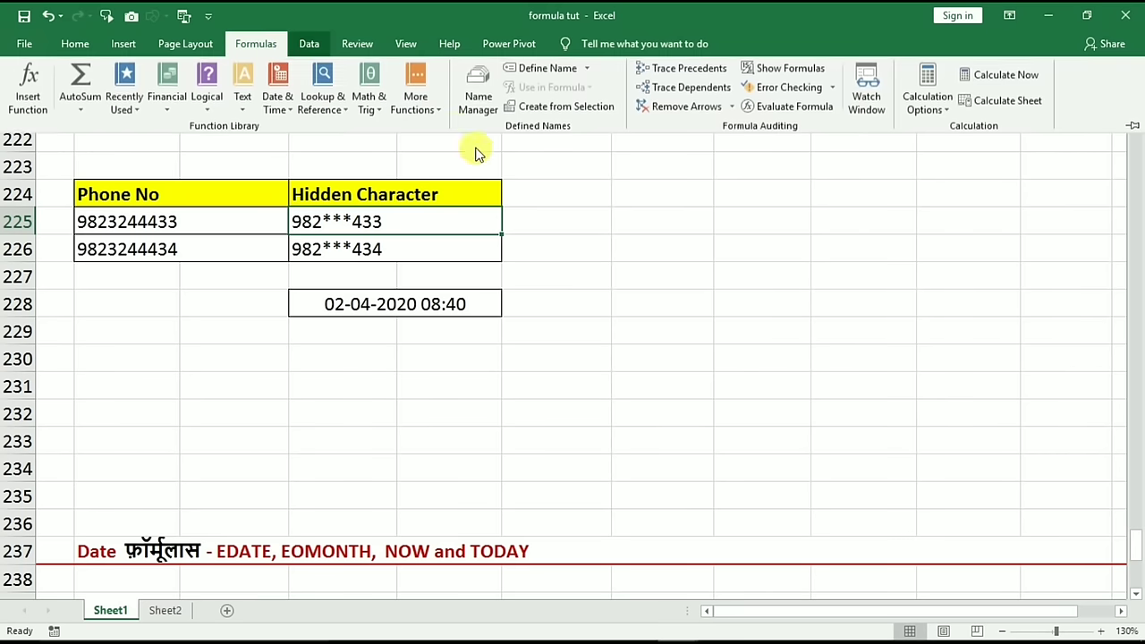
left_click(791, 70)
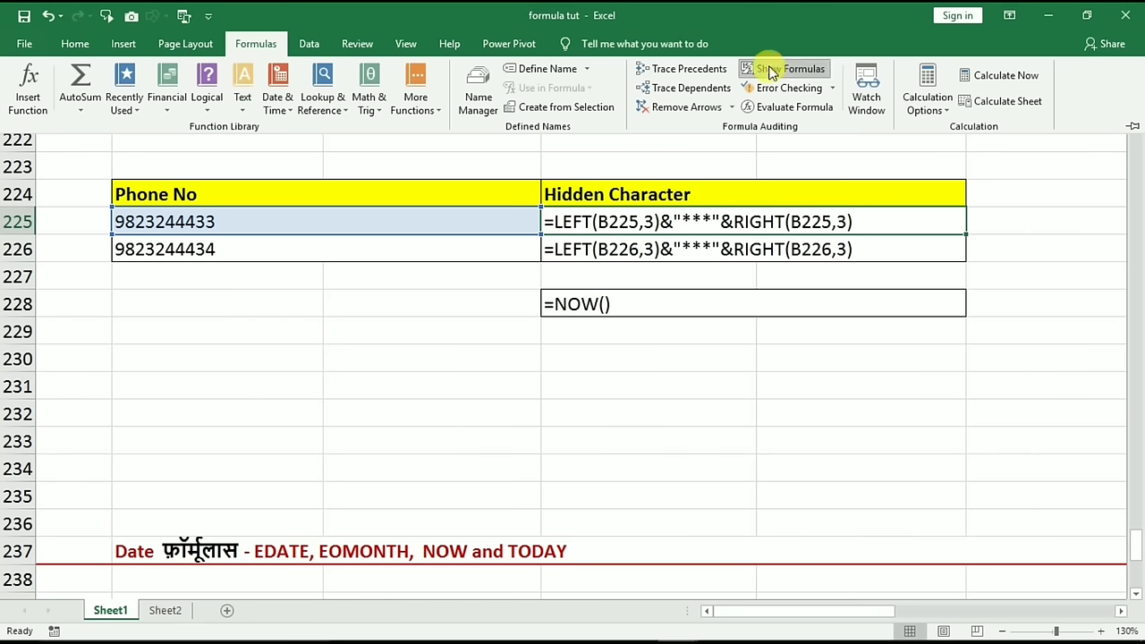
left_click(769, 71)
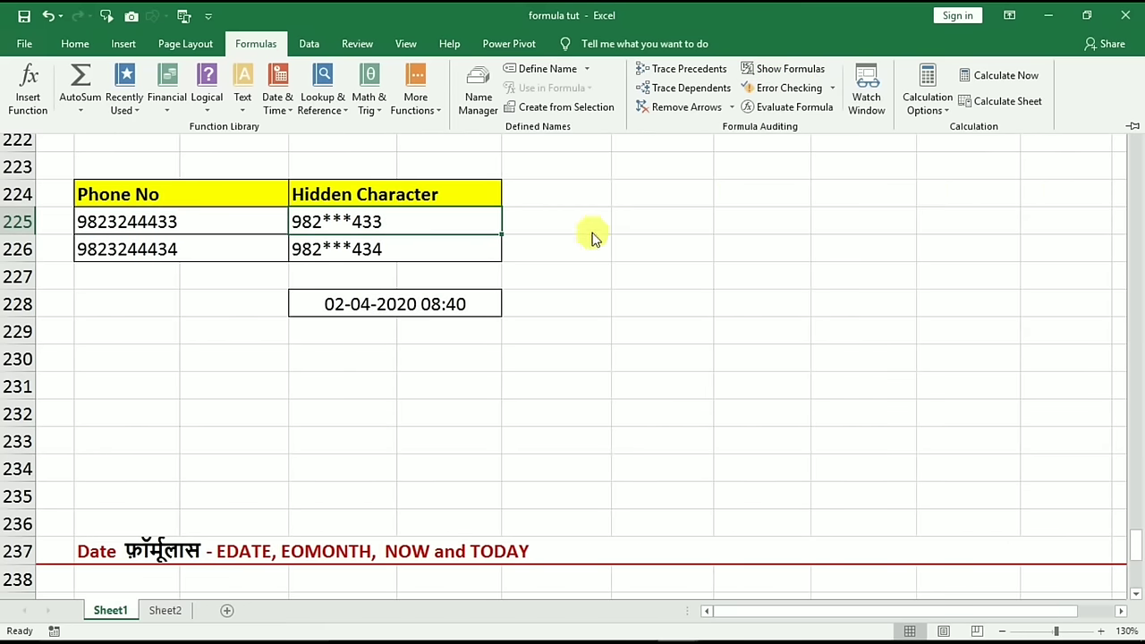
key("Escape")
Enter =FORMULATEXT(D225) in G225 to show D225's masking formula as text
left_click(618, 235)
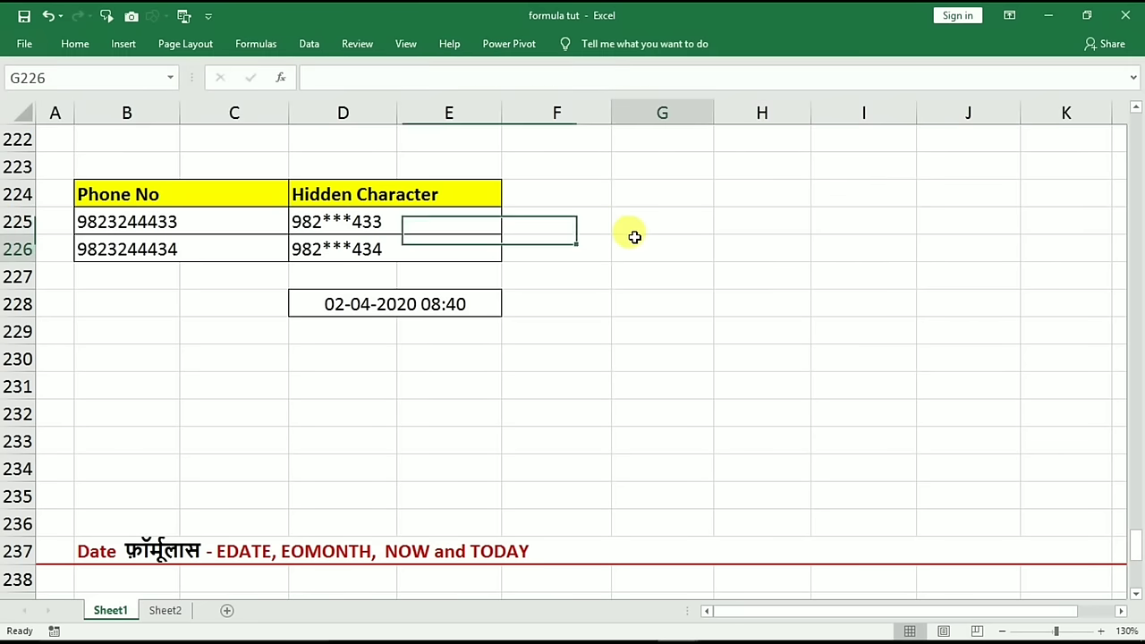
scroll(599, 289, "up", 1)
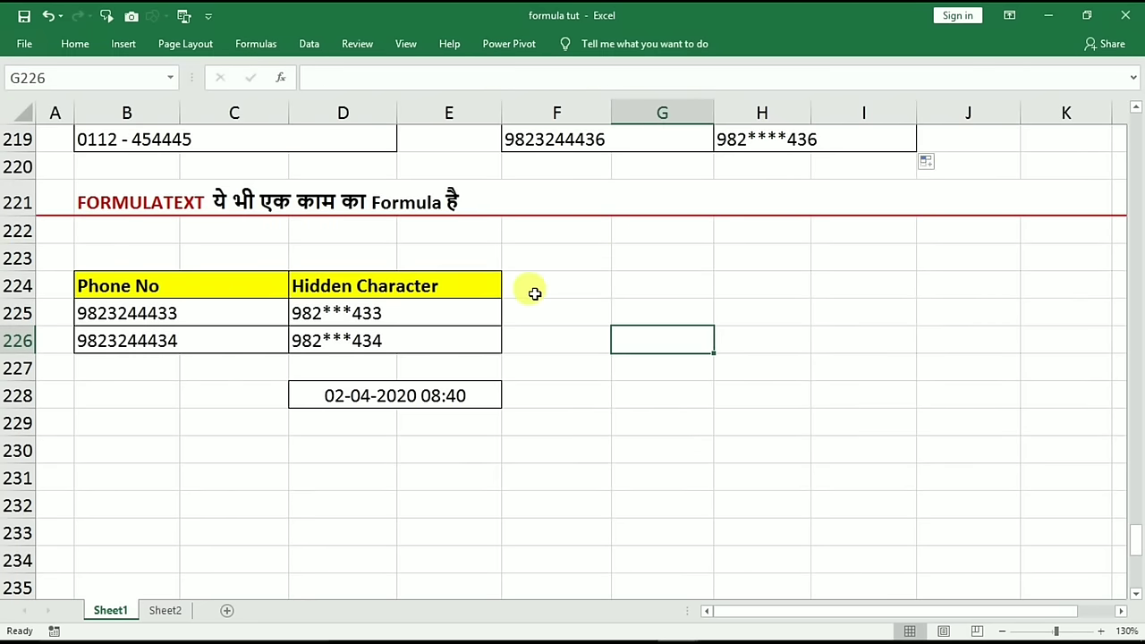
left_click(621, 312)
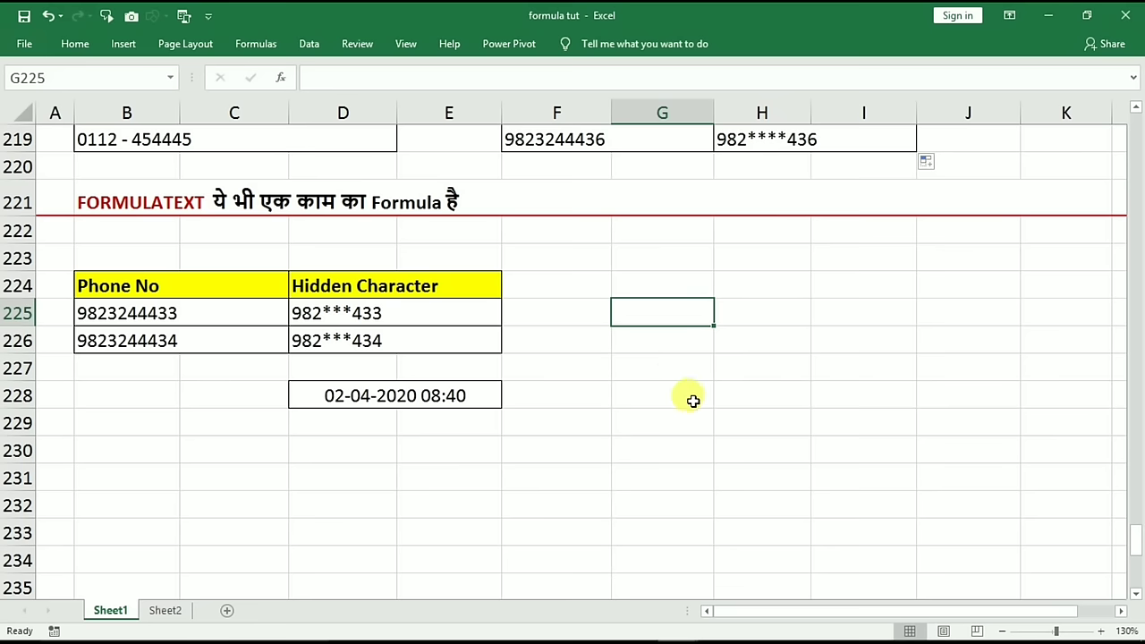
type("=formu")
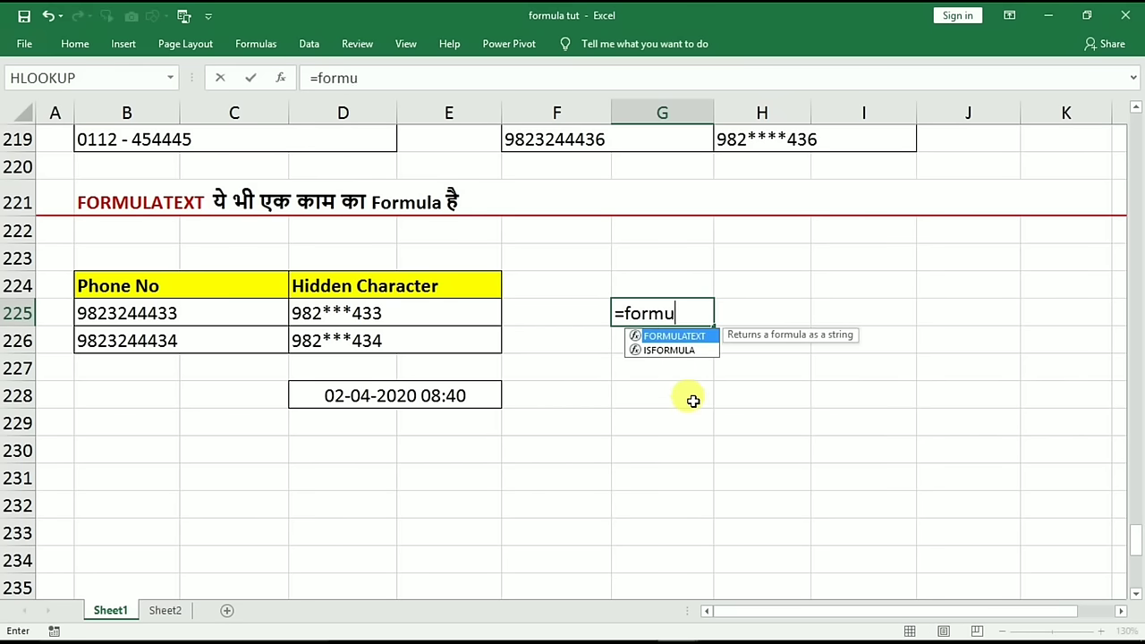
type("late")
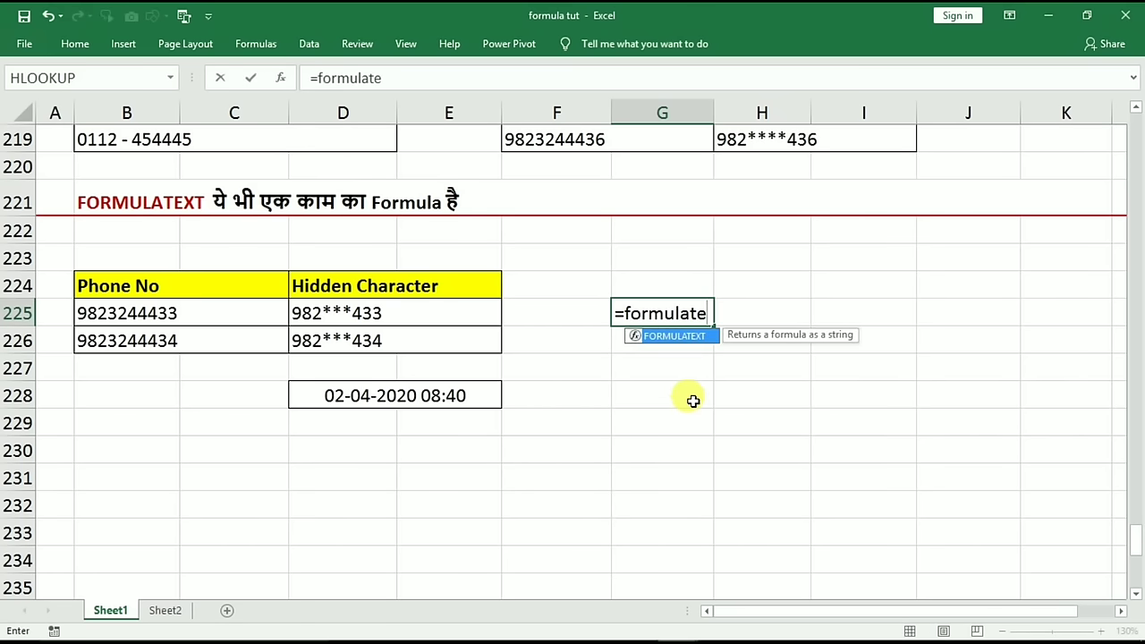
key("Tab")
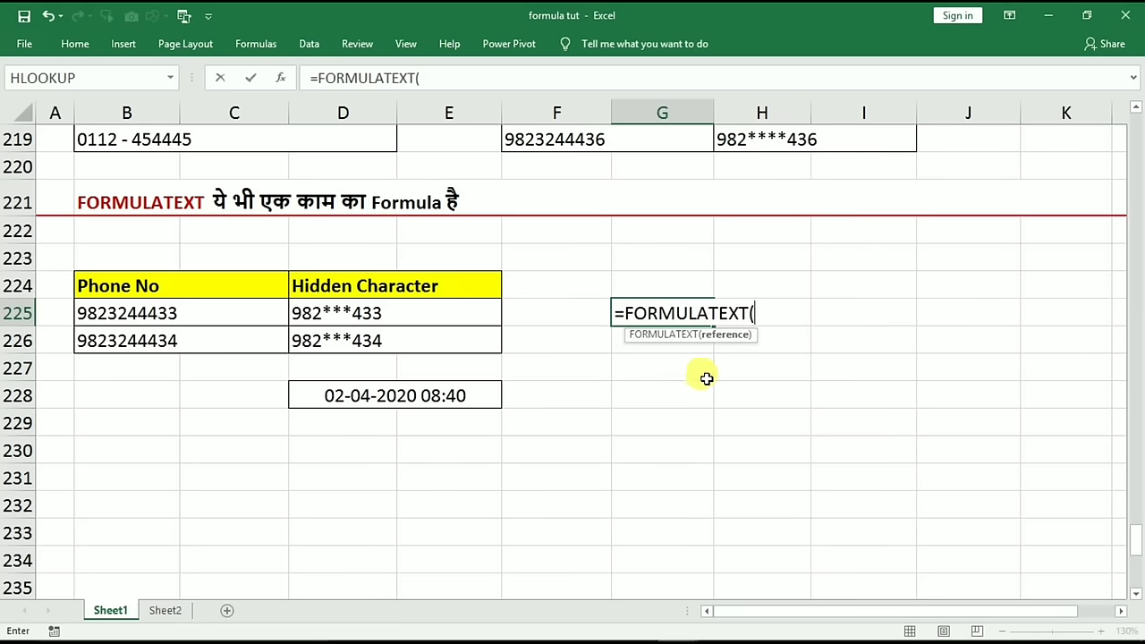
left_click(434, 319)
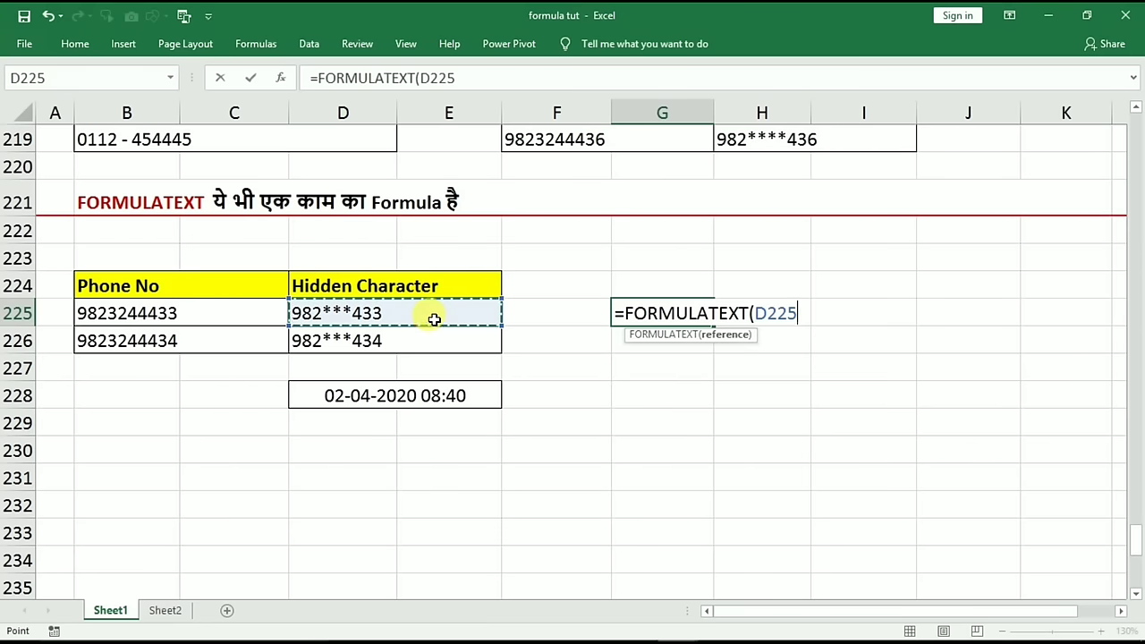
key("Return")
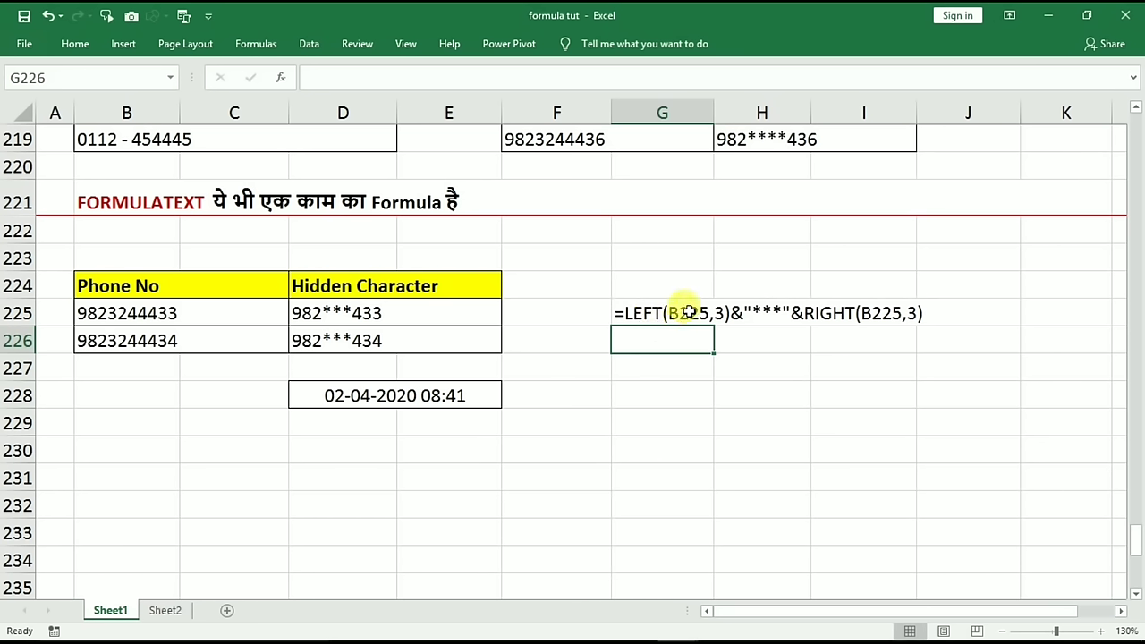
Try filling the FORMULATEXT formula down to G226, then undo that copy
left_click(679, 310)
left_click(742, 420)
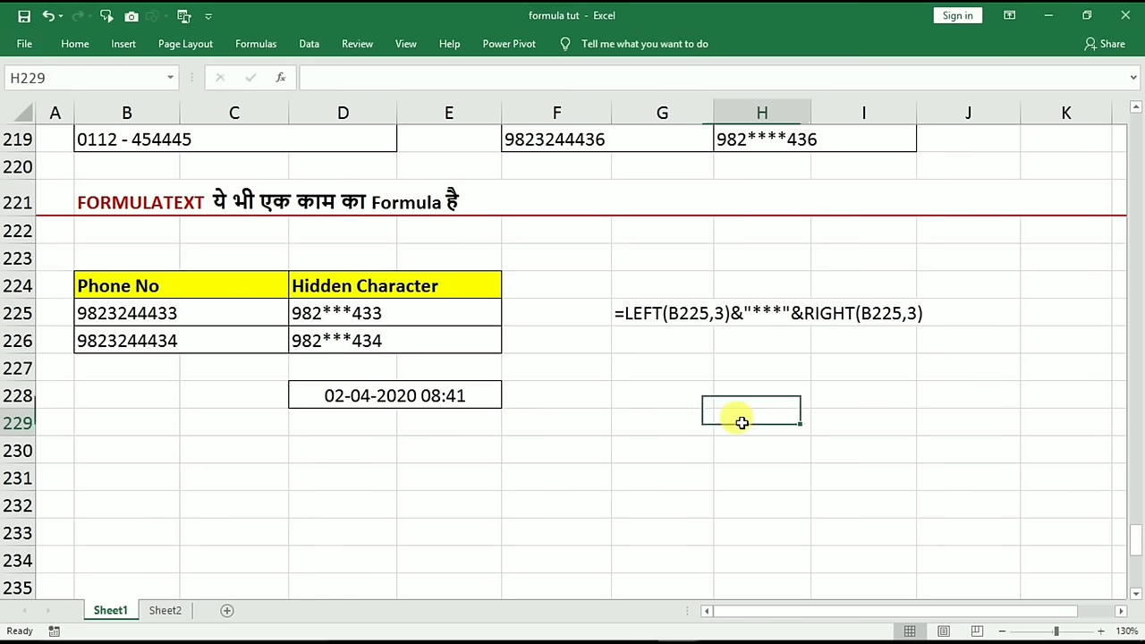
left_click(672, 313)
left_click_drag(713, 327, 715, 349)
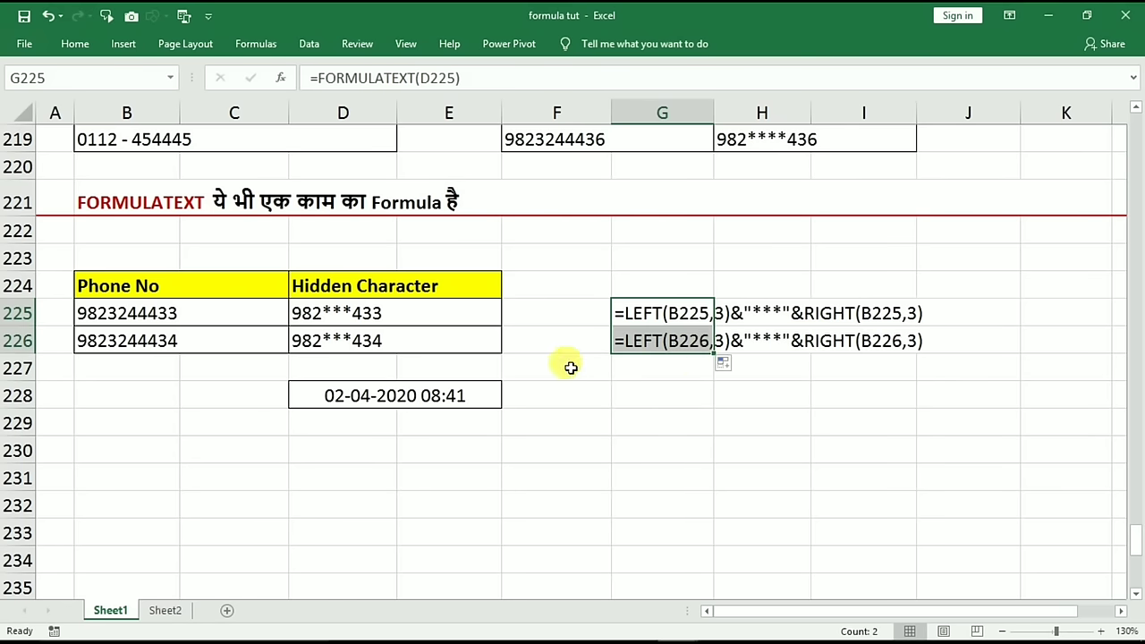
key("ctrl+z")
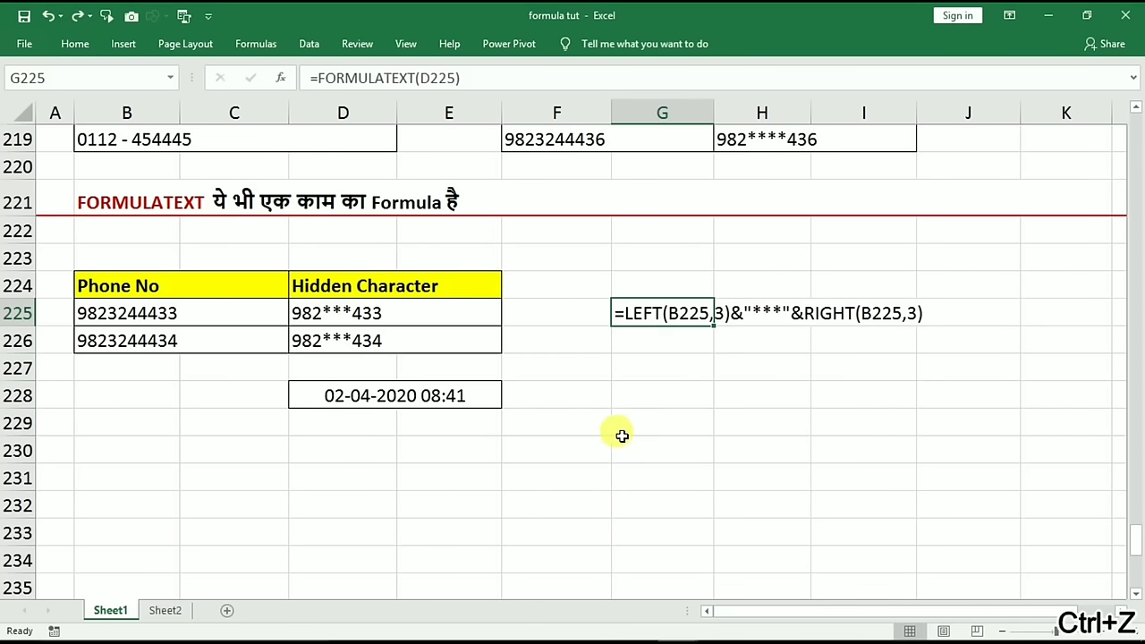
left_click(588, 440)
Enter =TODAY() in I247 of the Date formulas section, showing 02-04-2020
scroll(589, 438, "down", 2)
scroll(588, 438, "down", 2)
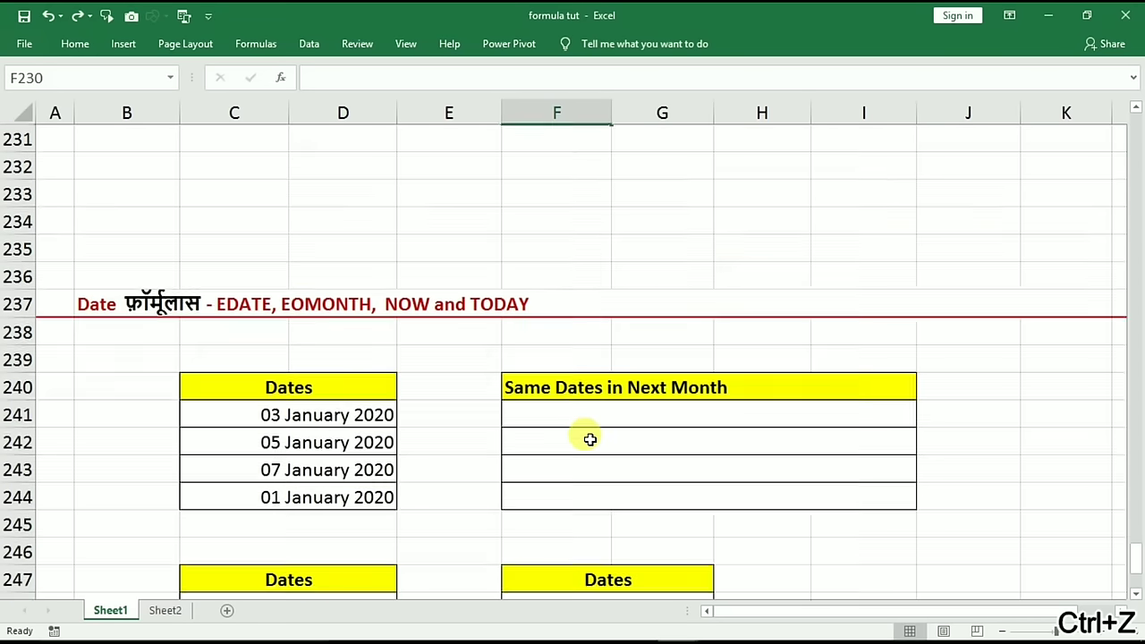
scroll(589, 439, "down", 1)
scroll(591, 439, "down", 1)
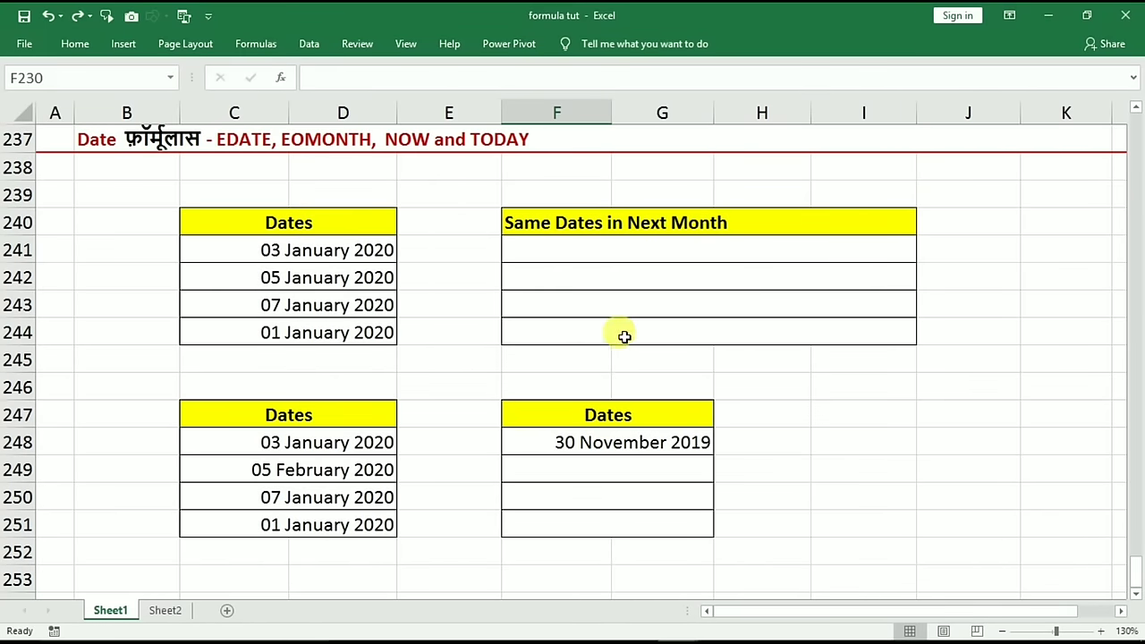
left_click(830, 411)
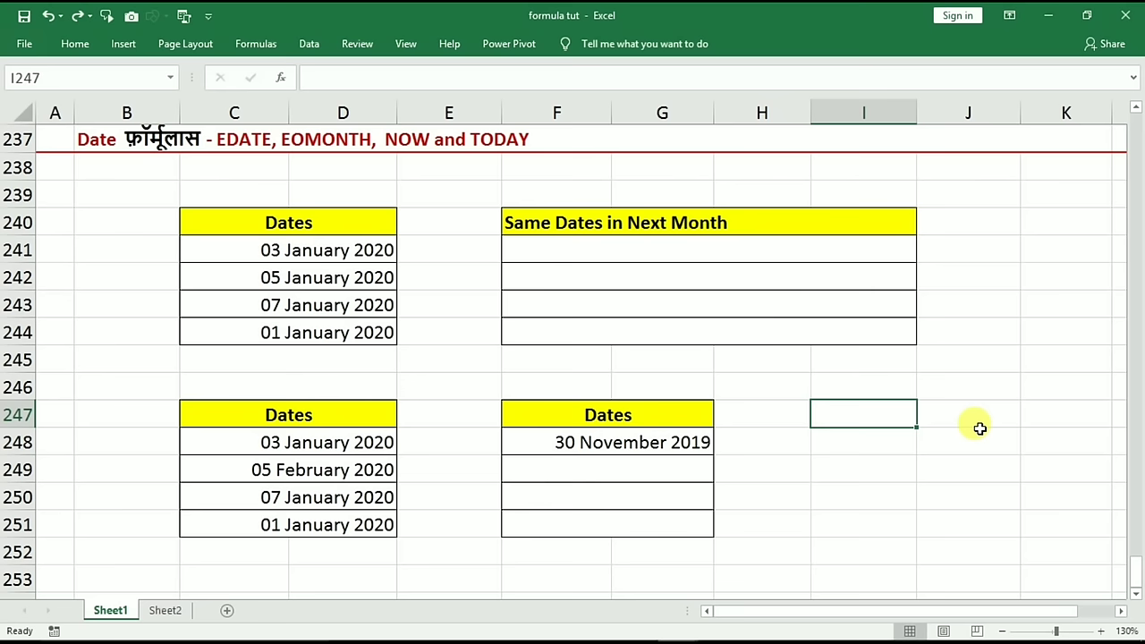
type("=to")
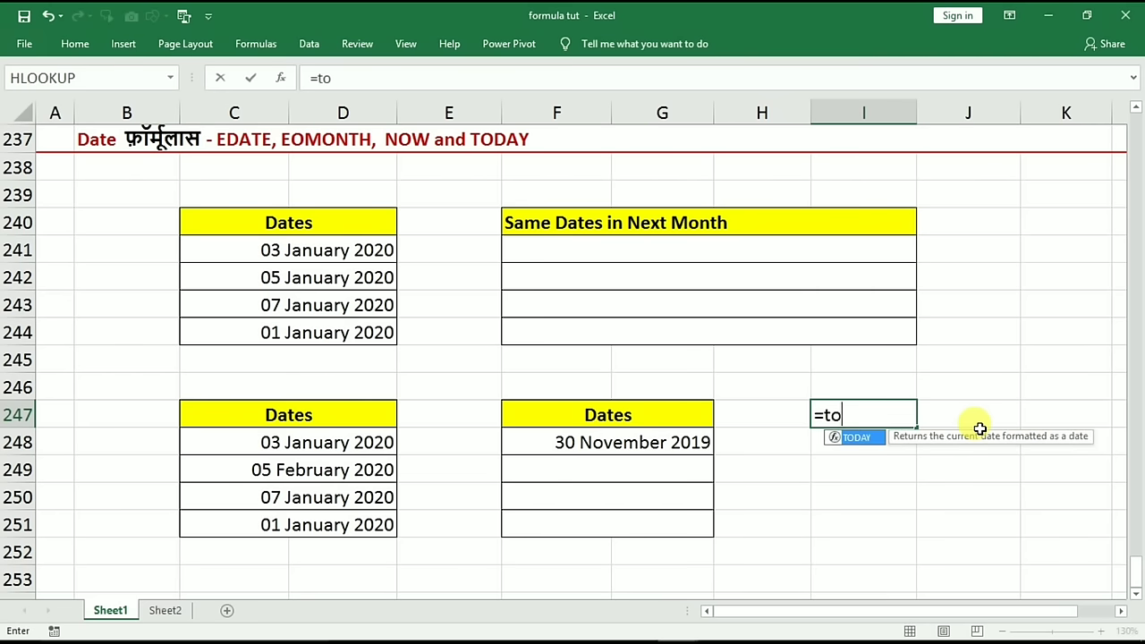
type("day(")
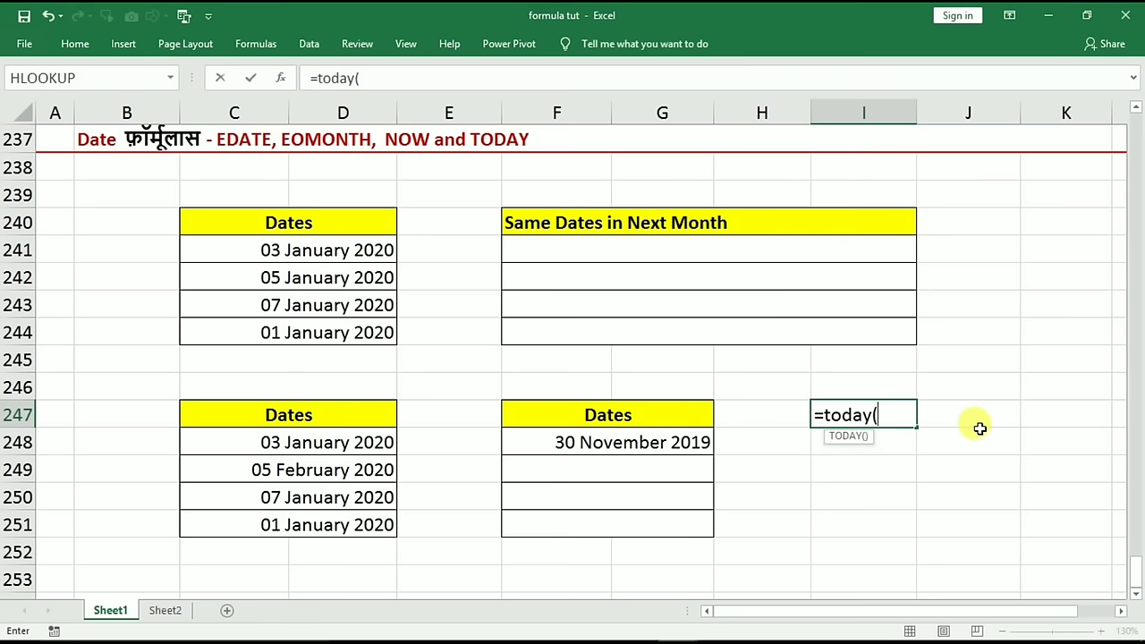
type(")")
key("Return")
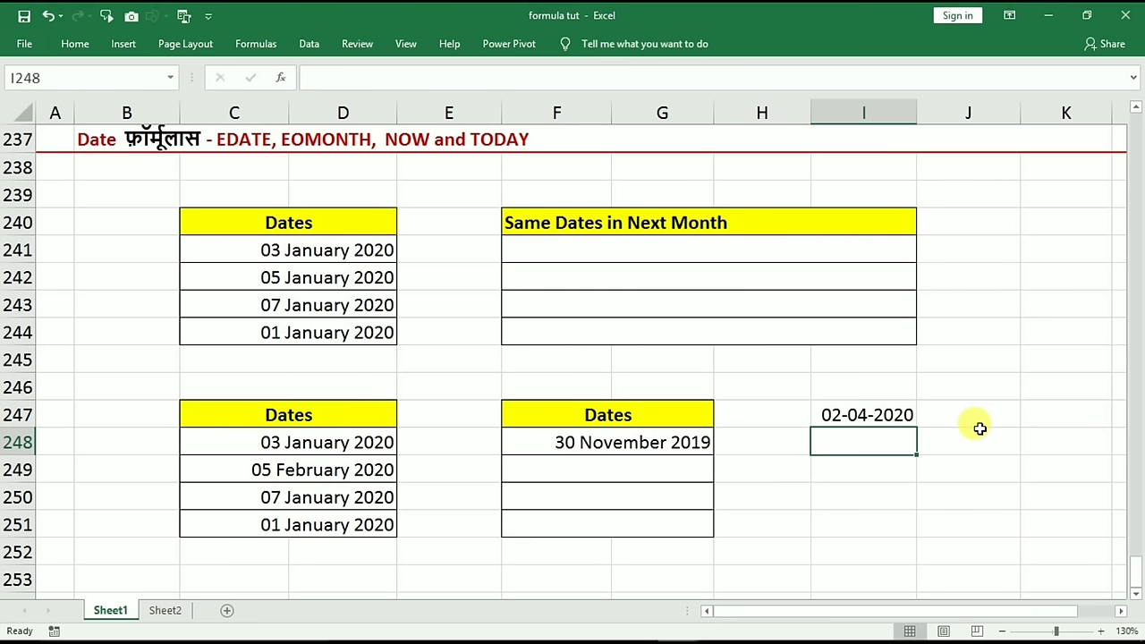
left_click(891, 412)
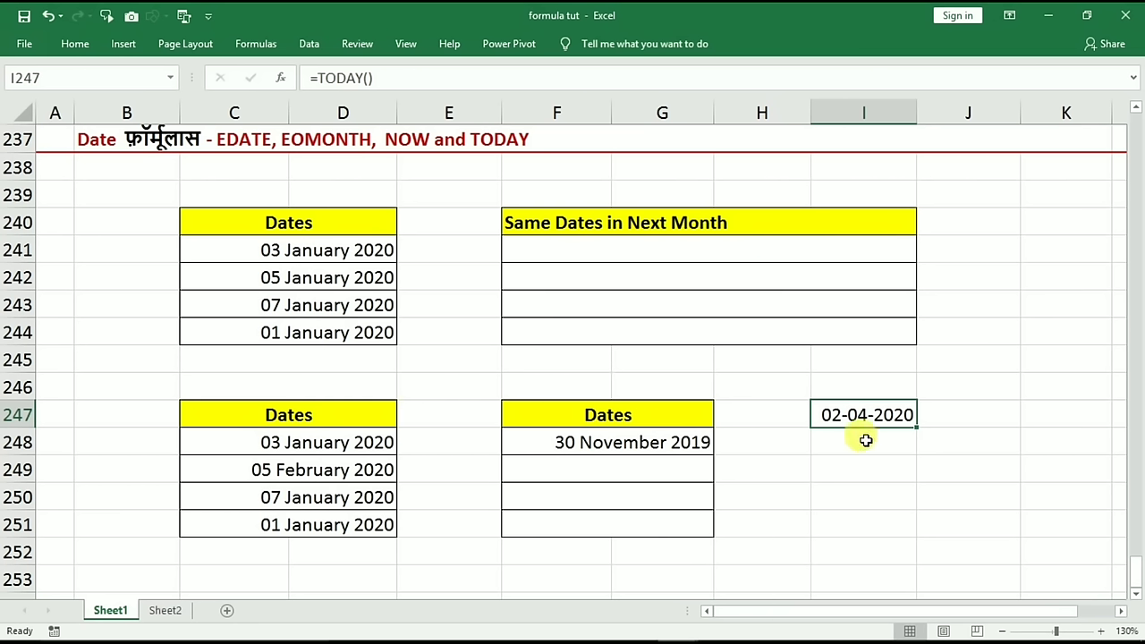
Insert the fixed date 02-04-2020 into J247 with Ctrl+;, beside the TODAY() result
left_click(935, 412)
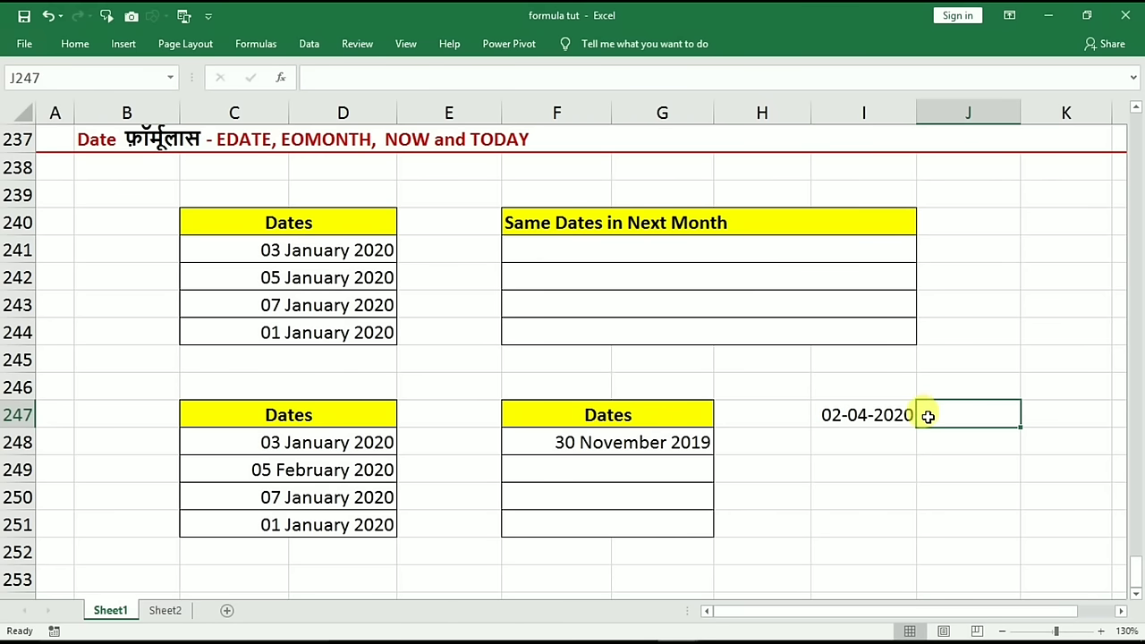
left_click(873, 414)
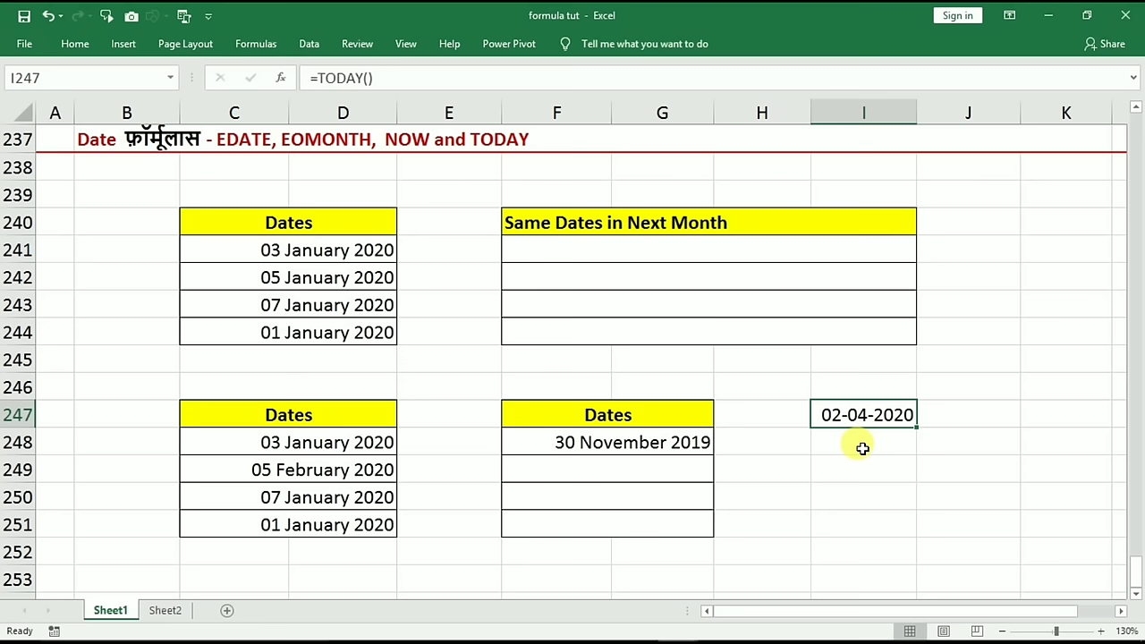
left_click(944, 417)
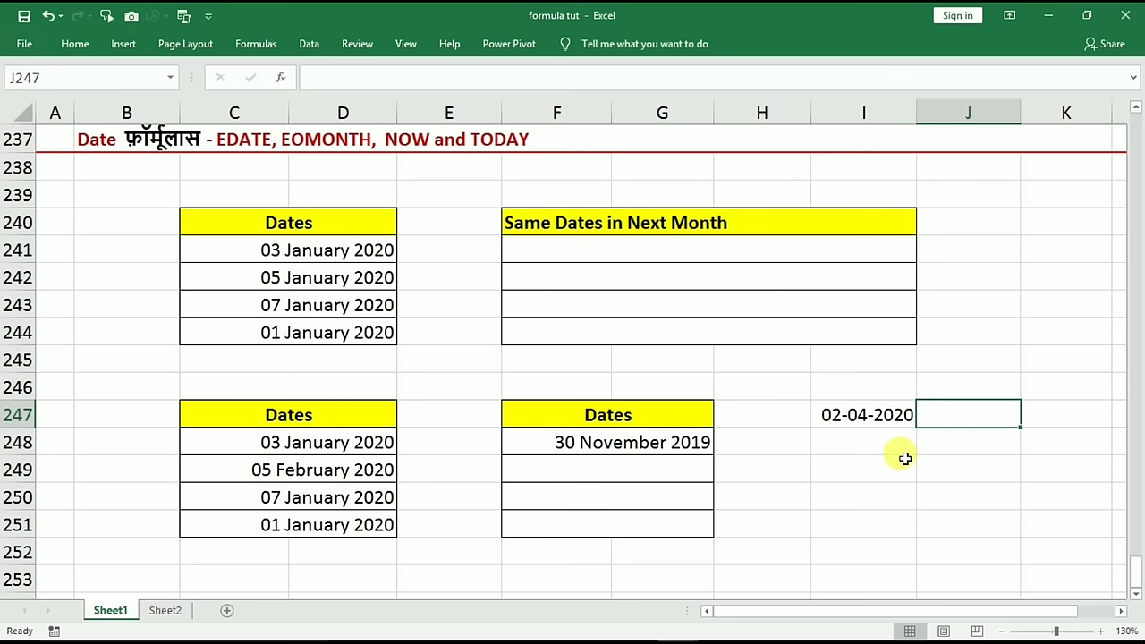
key("ctrl+semicolon")
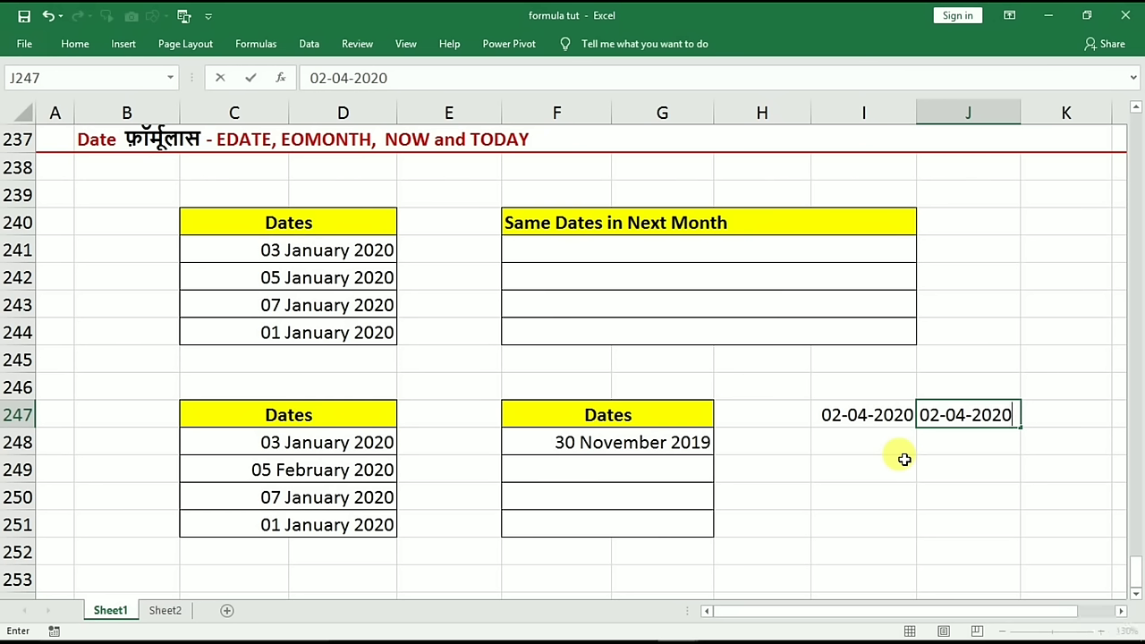
left_click(851, 464)
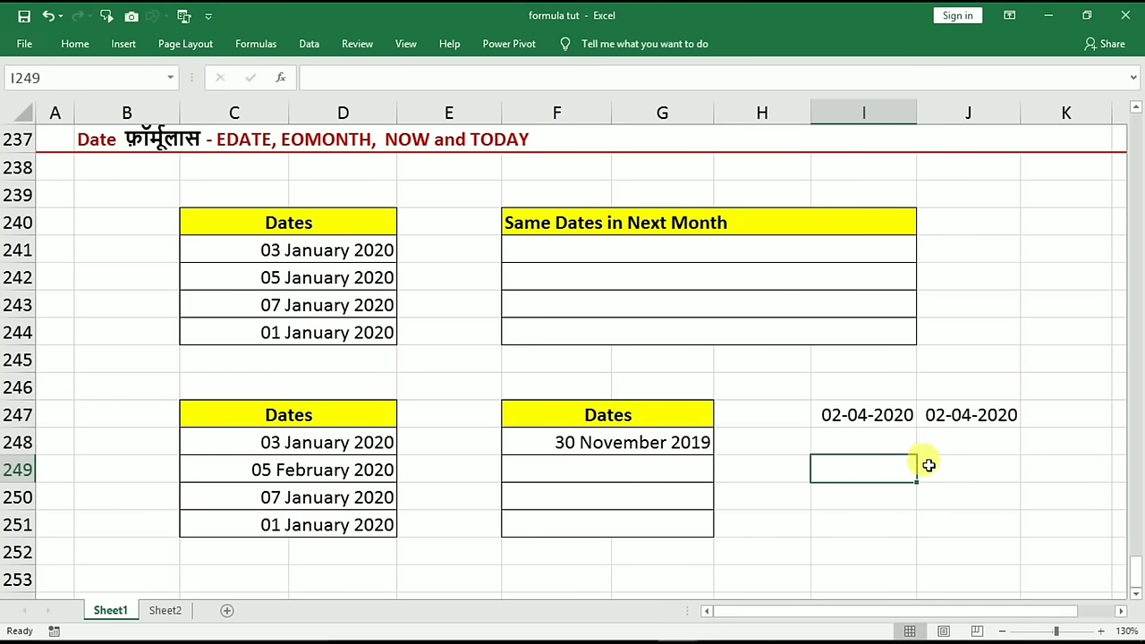
type("=no")
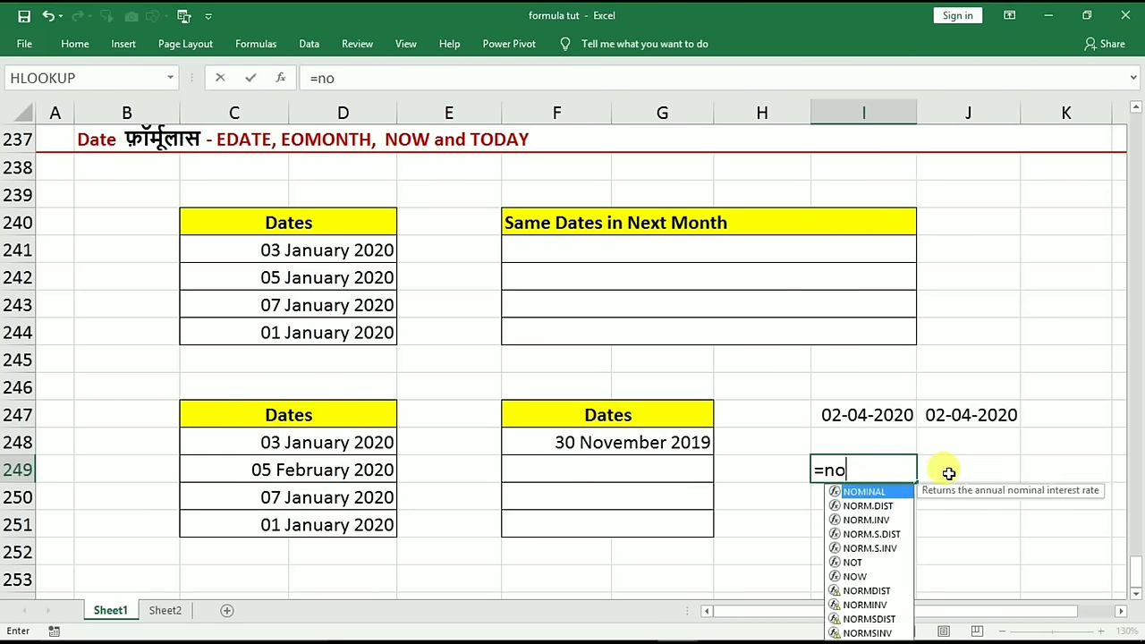
type("w ()")
key("Return")
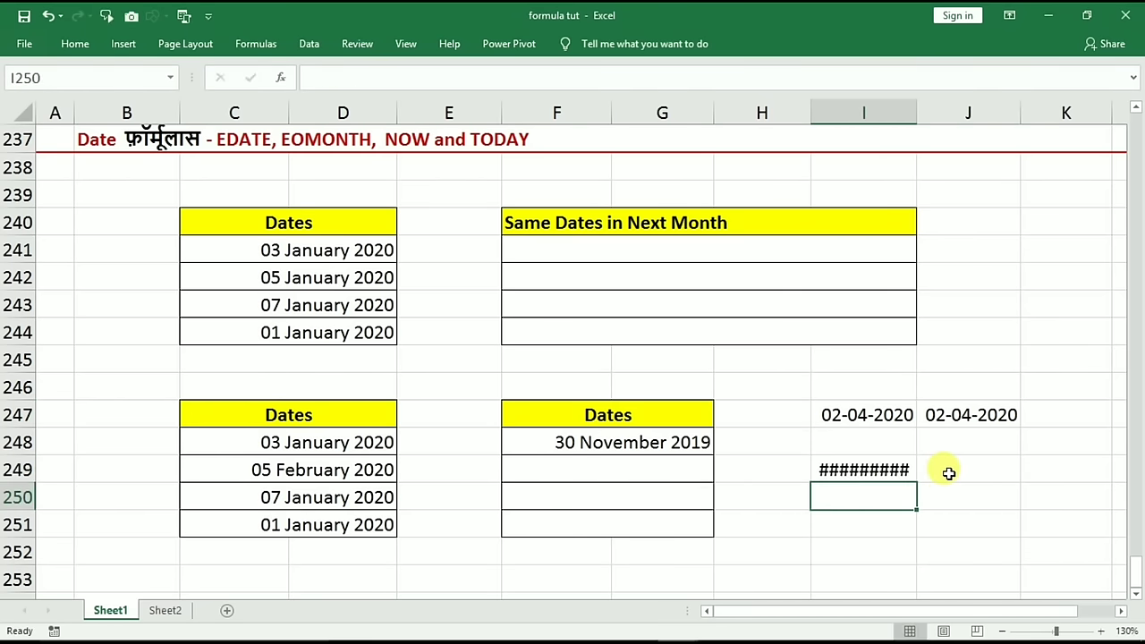
left_click_drag(947, 471, 862, 470)
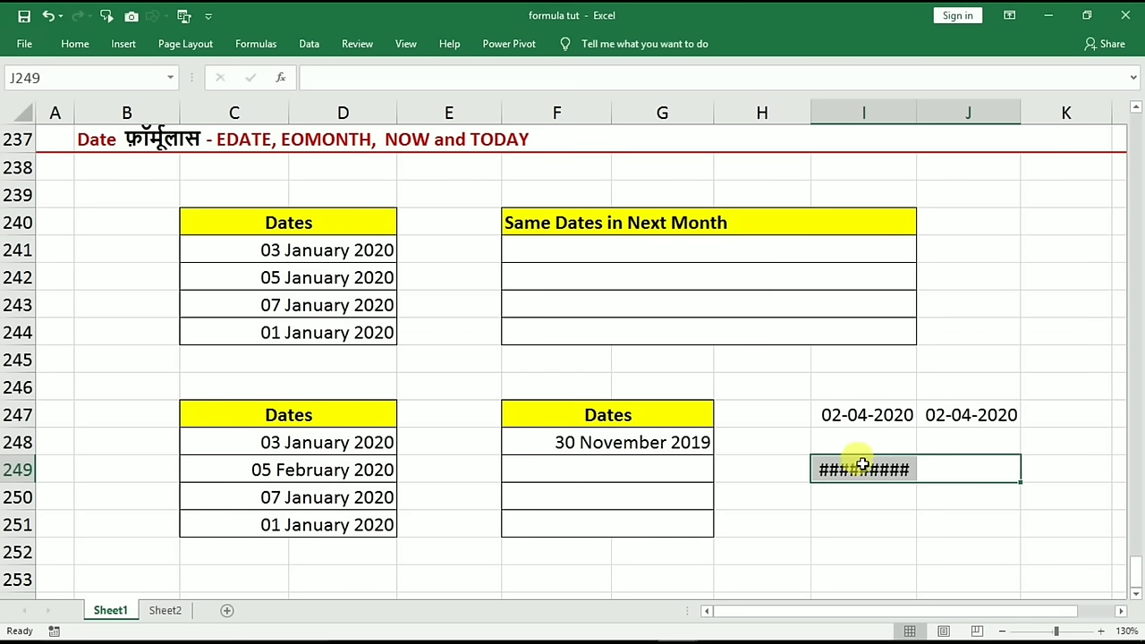
left_click(75, 44)
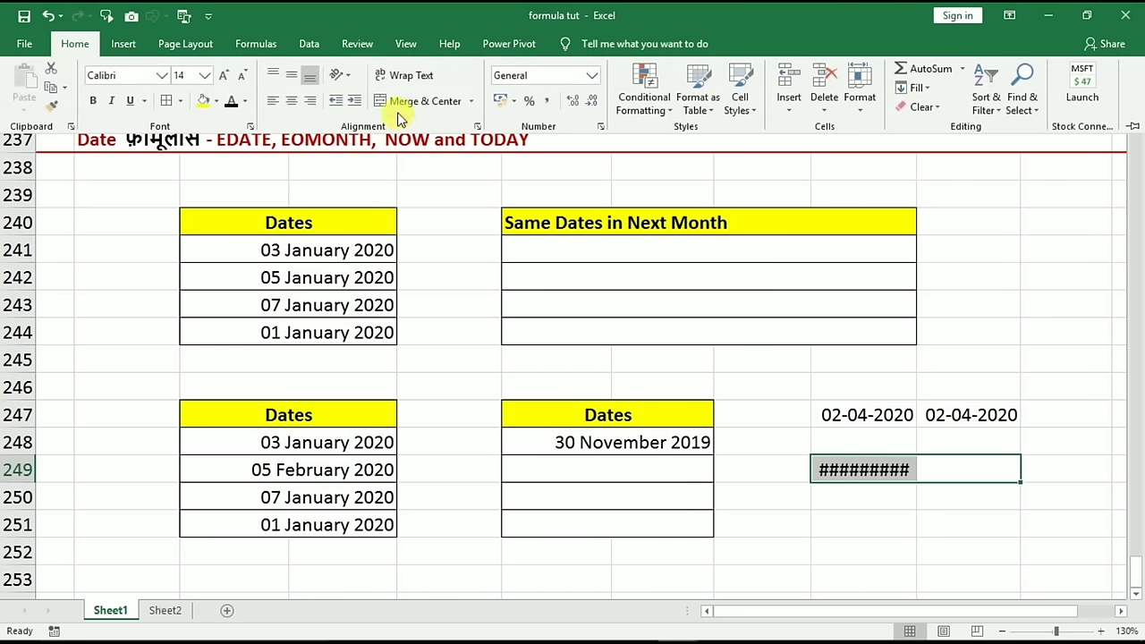
left_click(425, 100)
Insert the fixed current time 08:43 into I251 with Ctrl+Shift+;
left_click(879, 517)
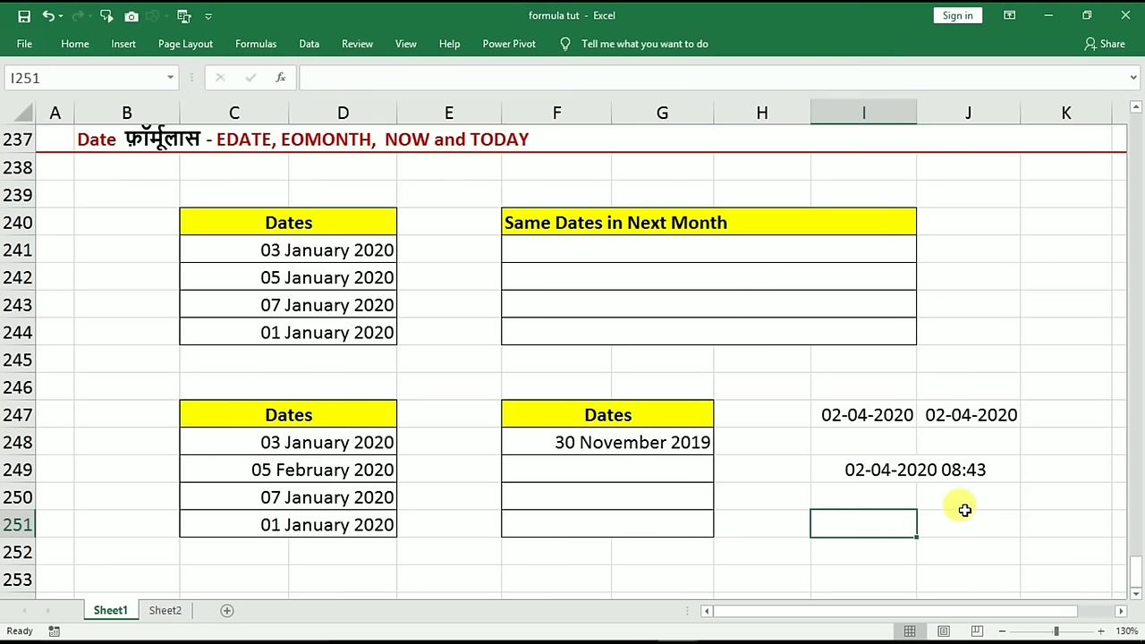
key("ctrl+shift+semicolon")
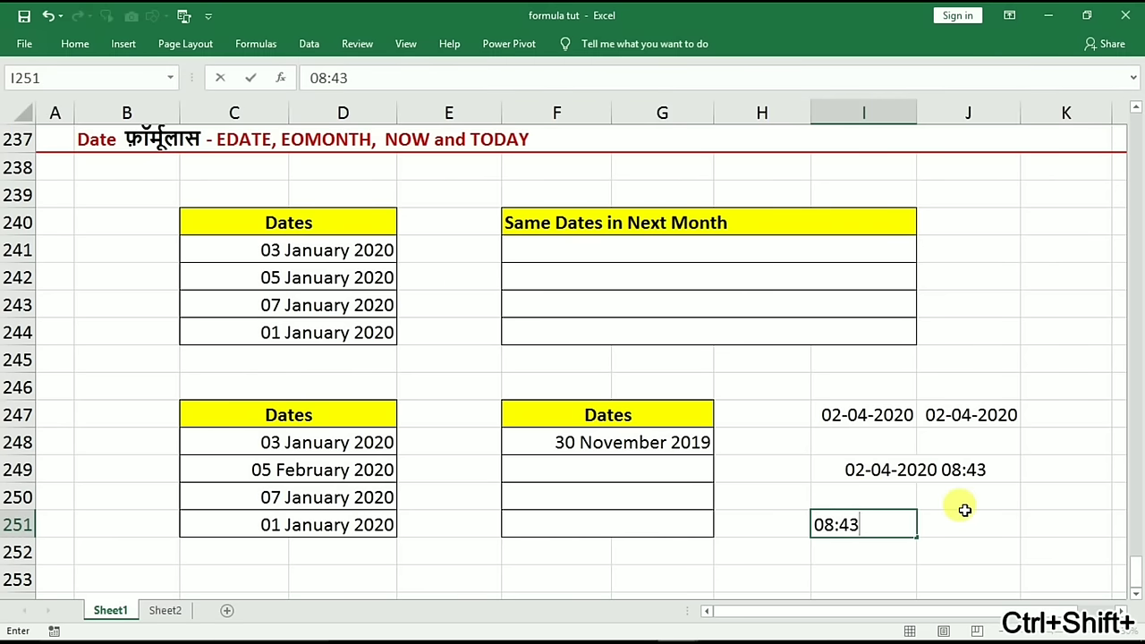
left_click(847, 394)
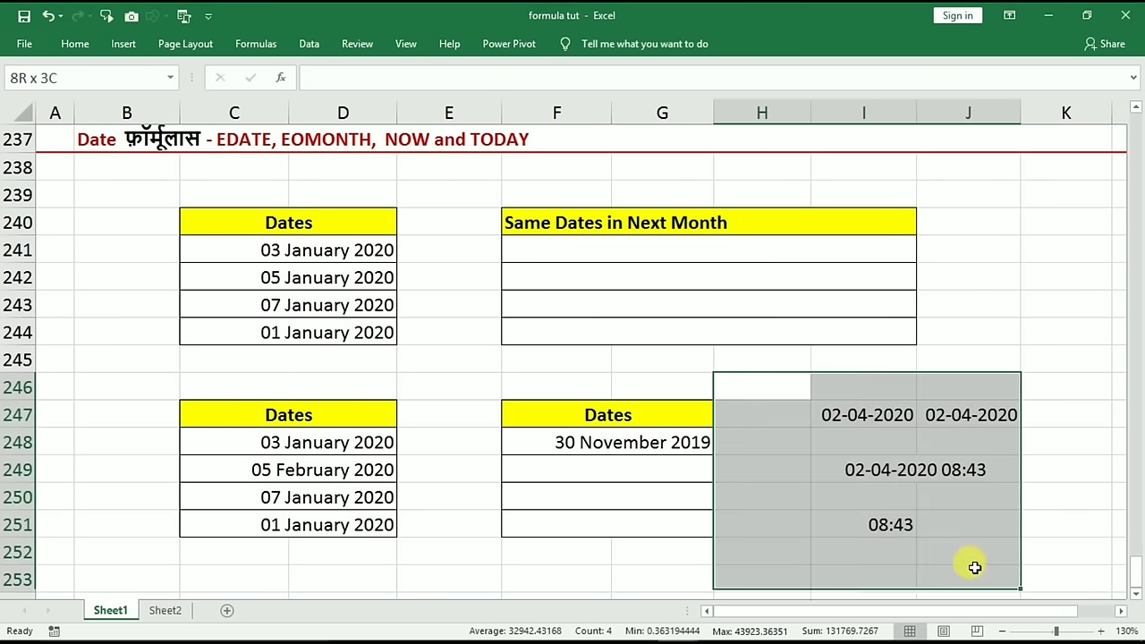
left_click_drag(800, 393, 972, 569)
Delete the TODAY, NOW and time demo values from columns H–J
key("Delete")
left_click(784, 407)
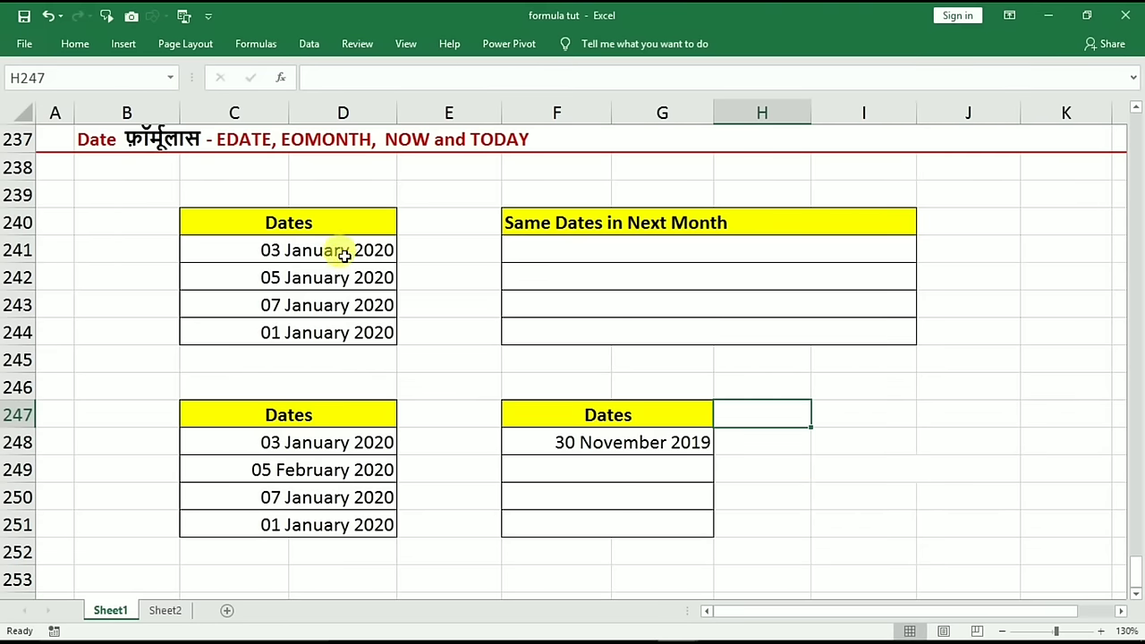
left_click(306, 334)
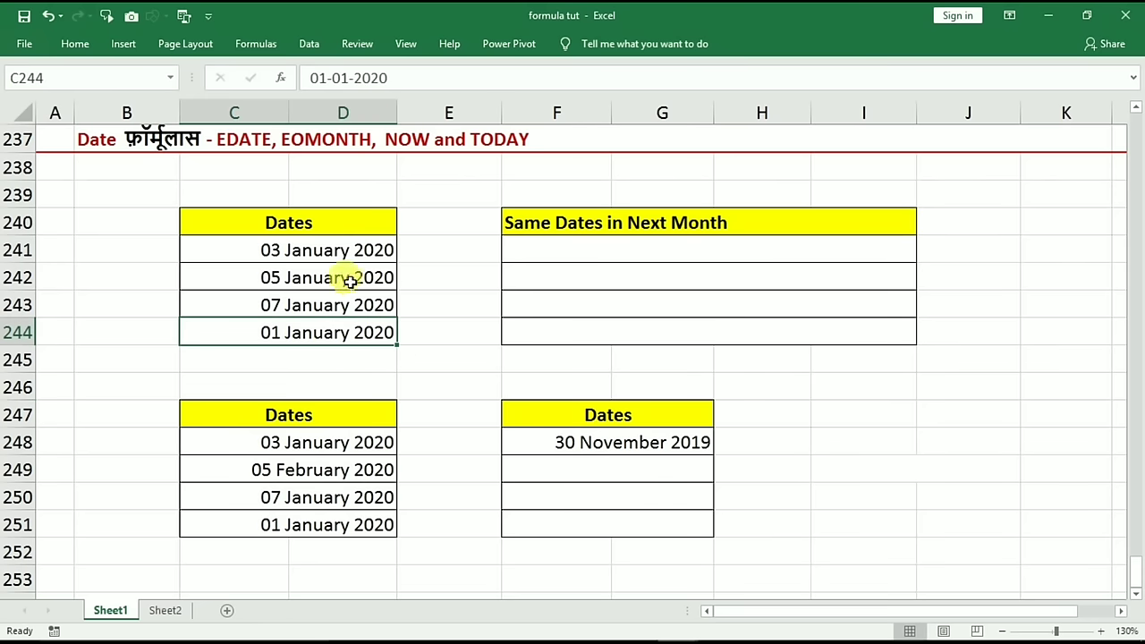
Review the four January 2020 source dates in C241:C244, ending on F241
left_click_drag(302, 251, 304, 333)
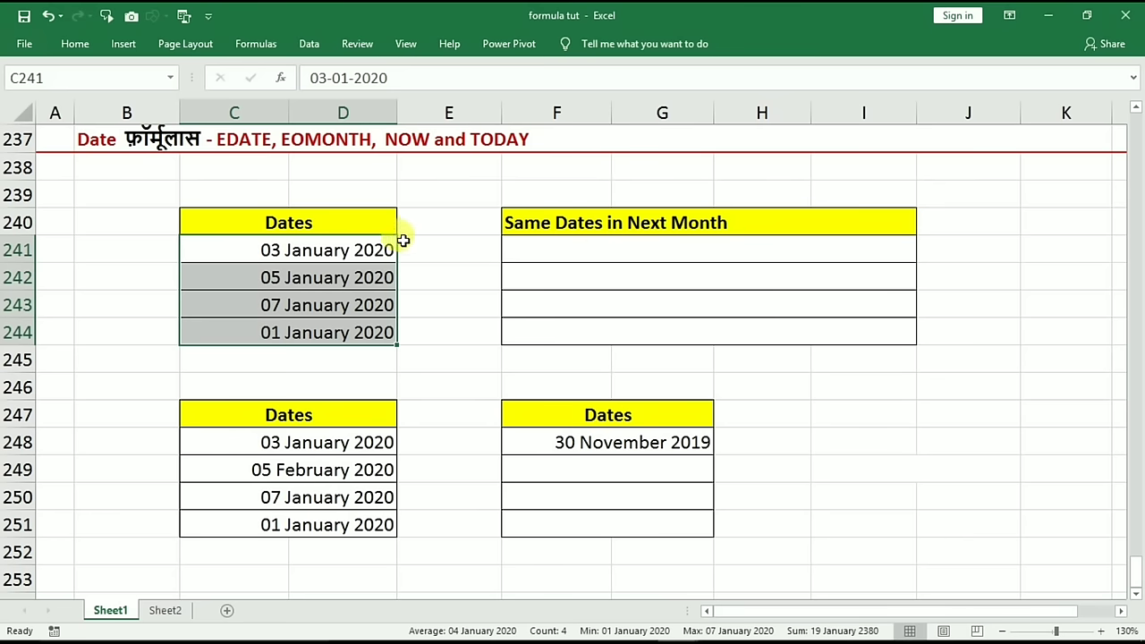
left_click(378, 252)
left_click(336, 279)
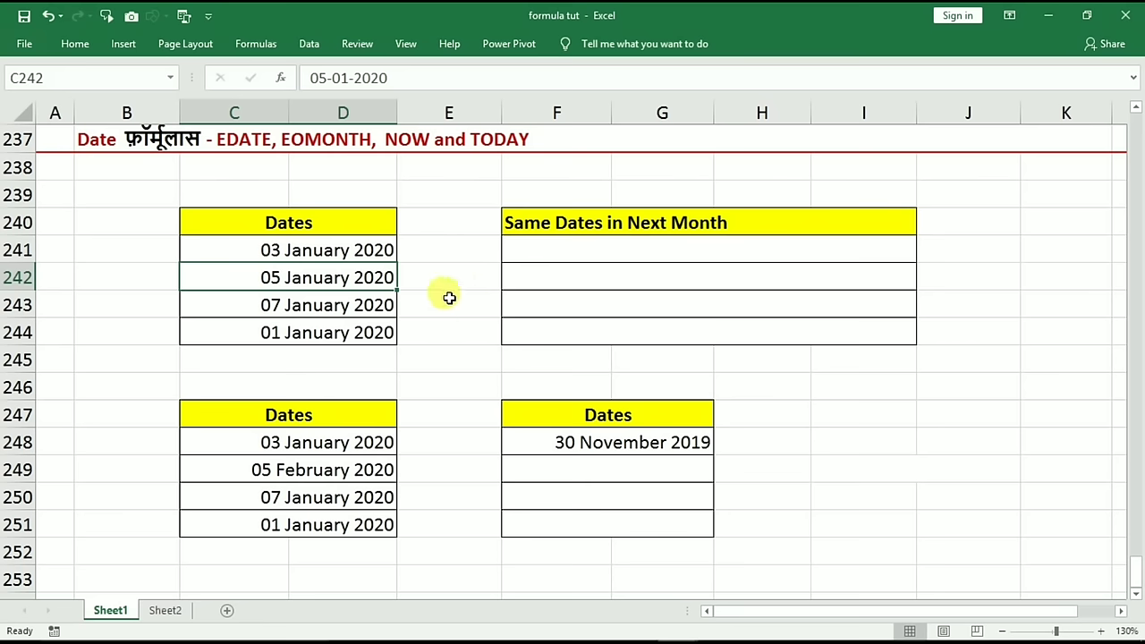
left_click(552, 256)
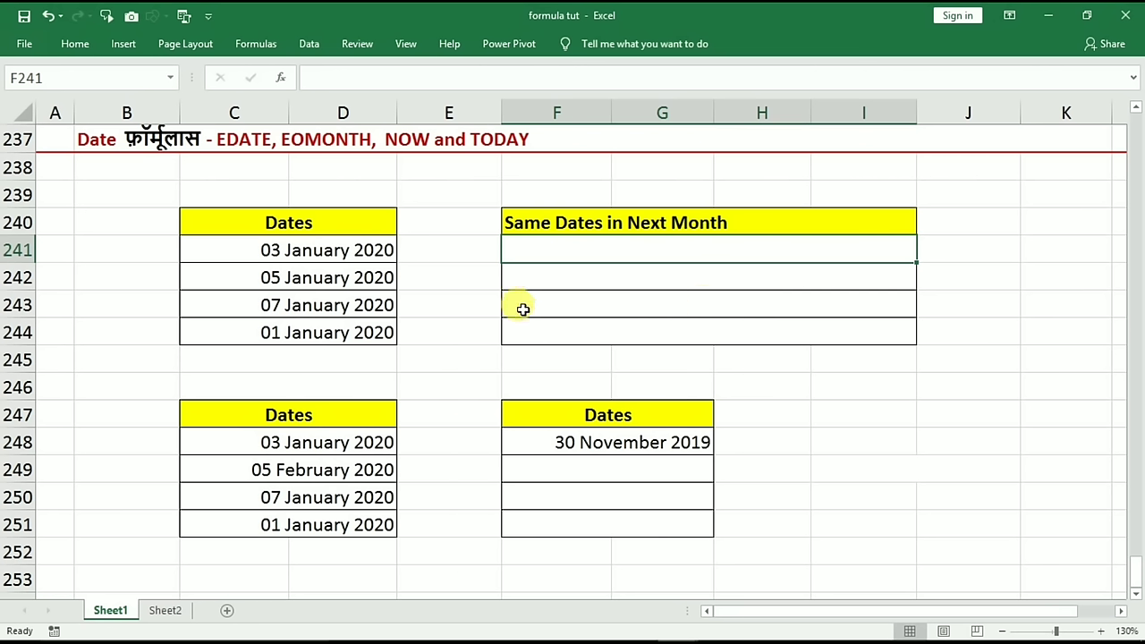
Enter an EDATE formula in F241 using C241 as the start date
type("=edat")
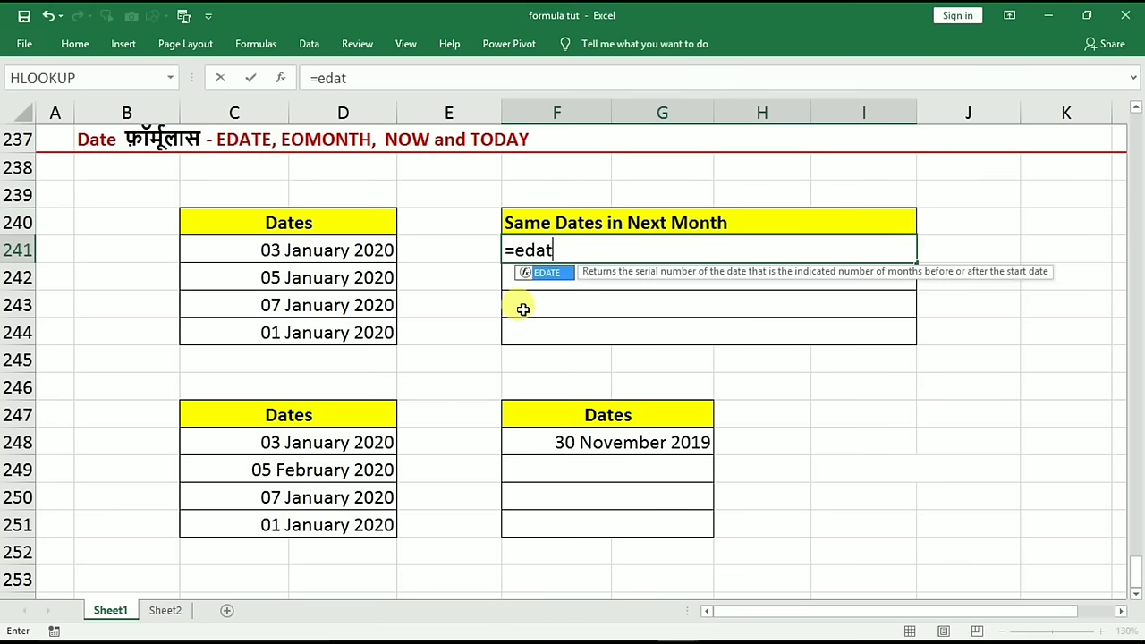
type("e(")
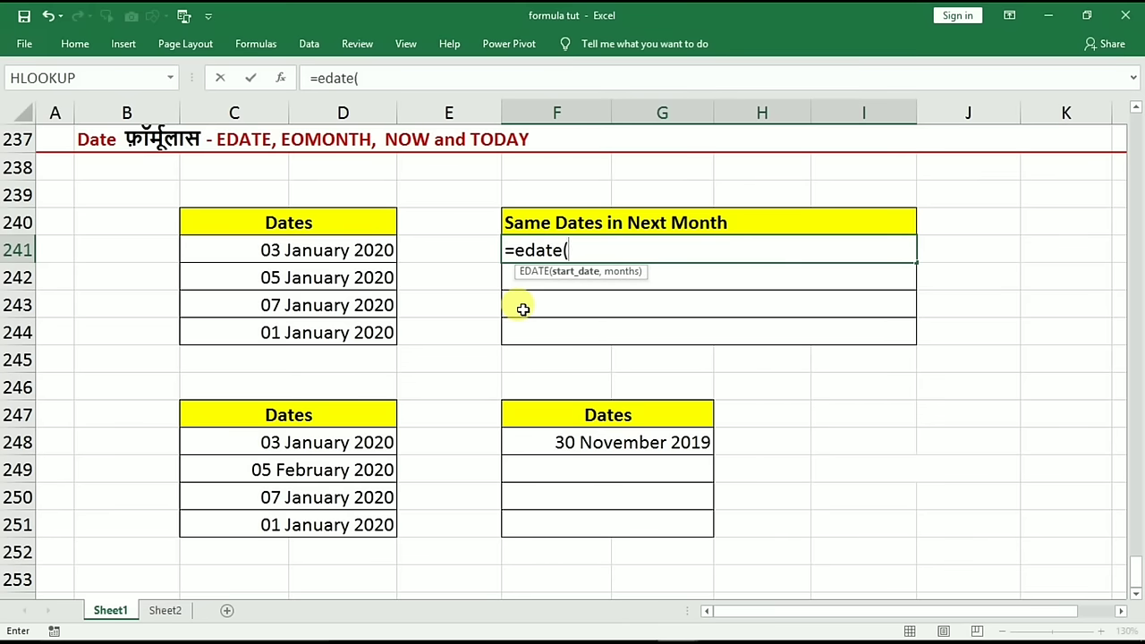
left_click(310, 253)
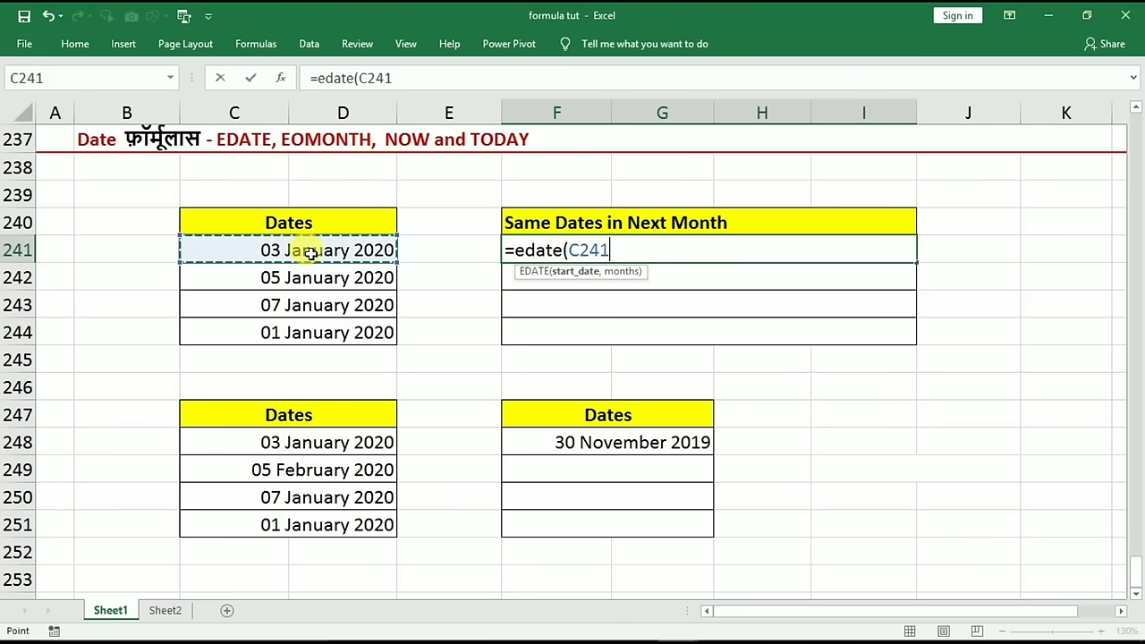
type(",1")
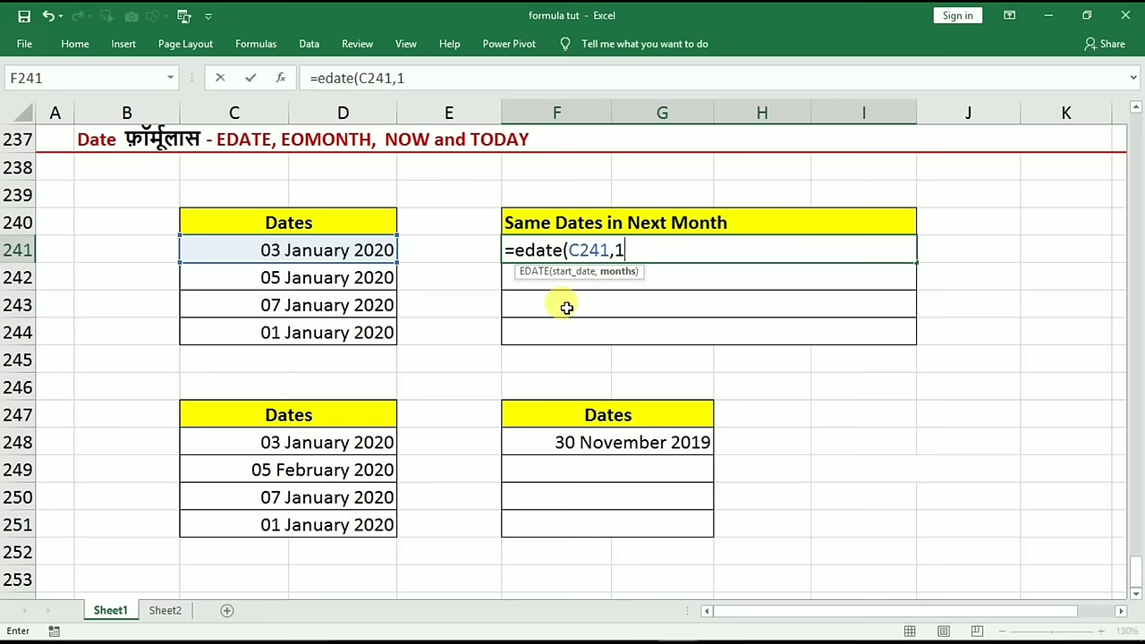
type(")")
key("Return")
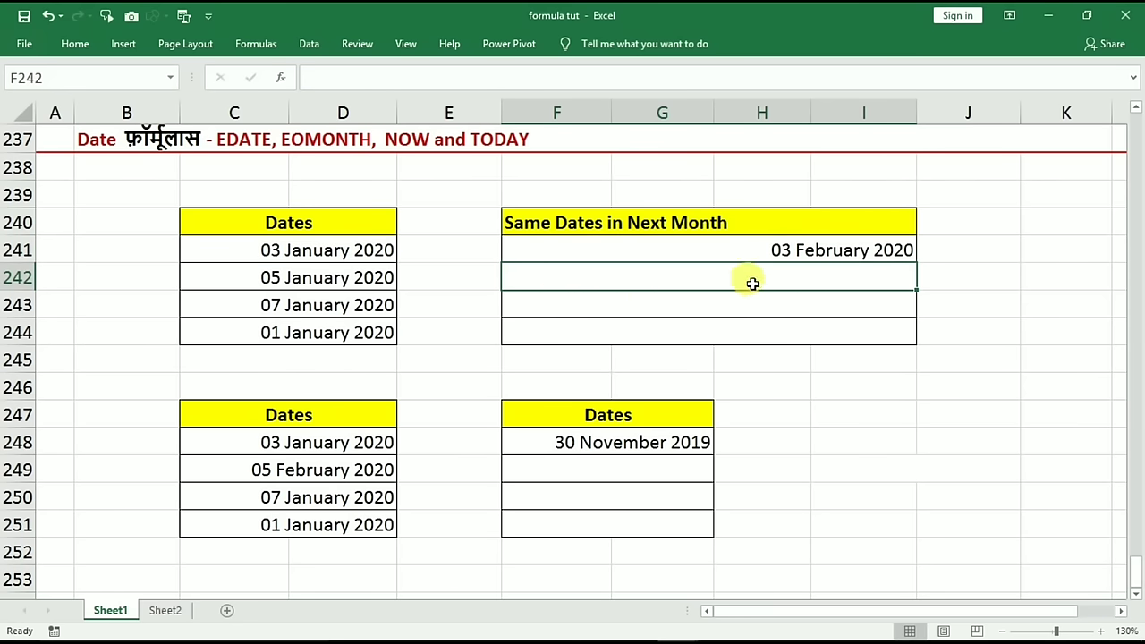
left_click(333, 247)
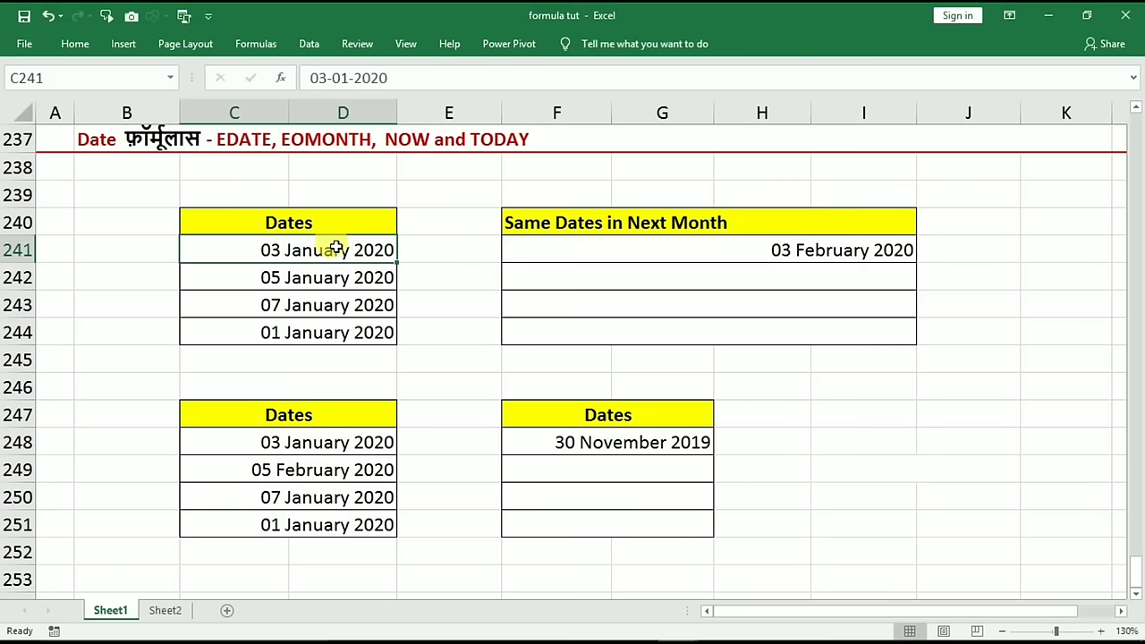
left_click(537, 248)
double_click(736, 250)
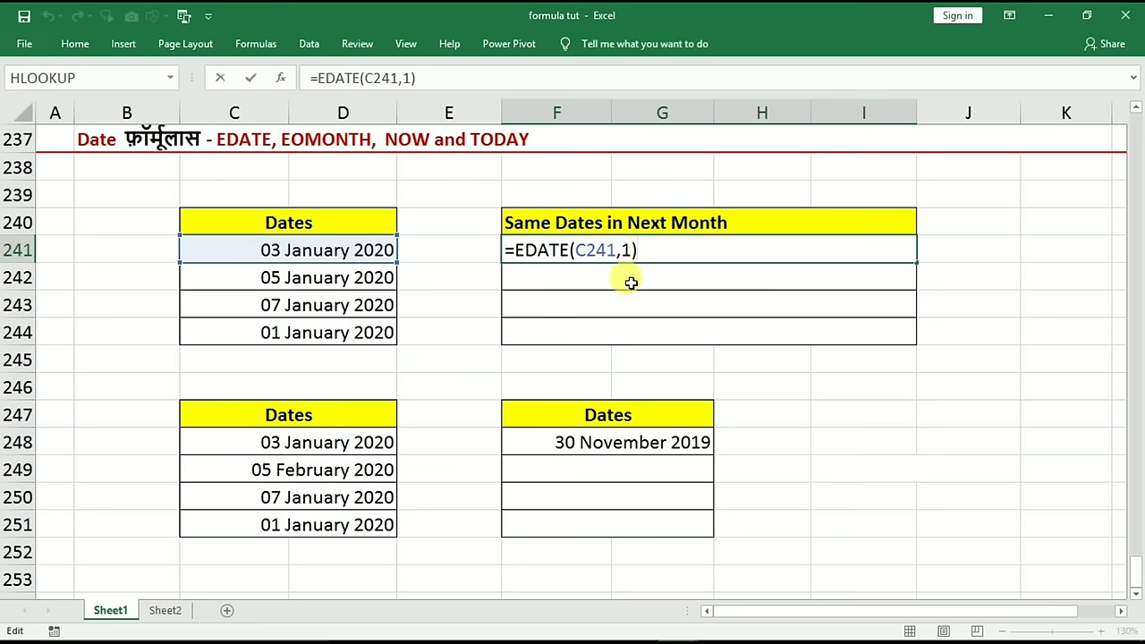
key("Return")
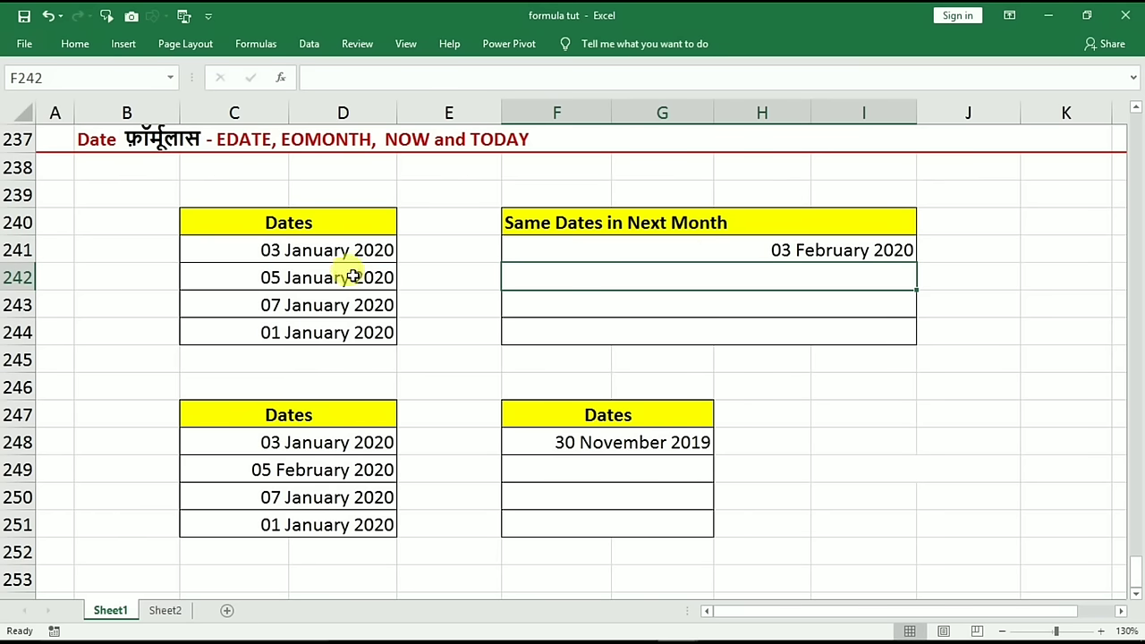
Make F241's months argument negative, giving =EDATE(C241,-1)
left_click_drag(299, 251, 302, 303)
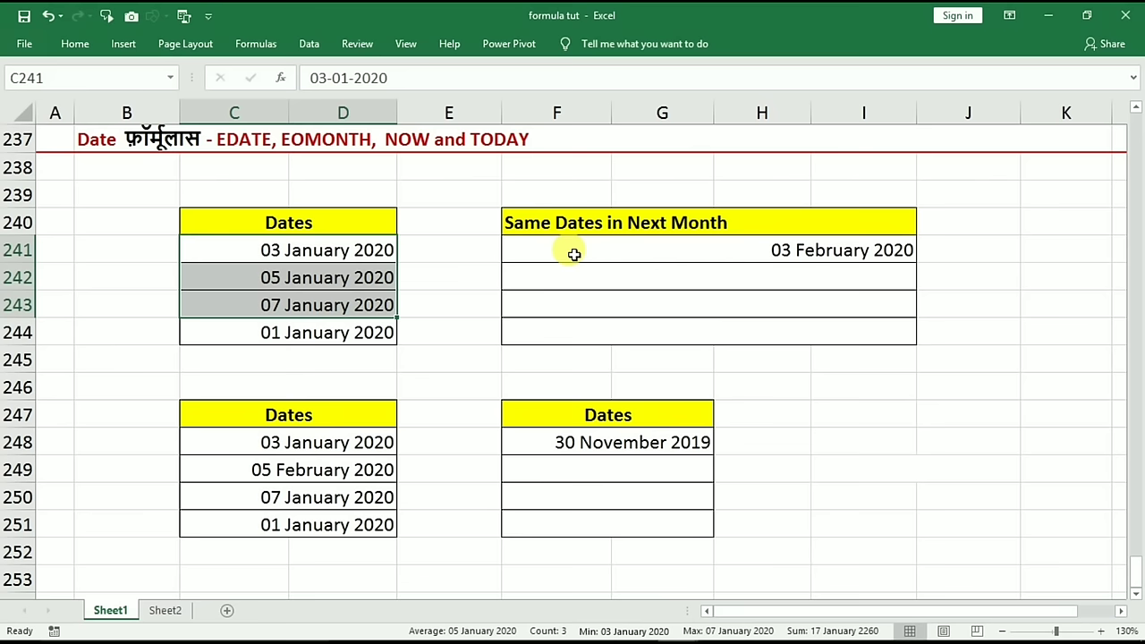
double_click(601, 251)
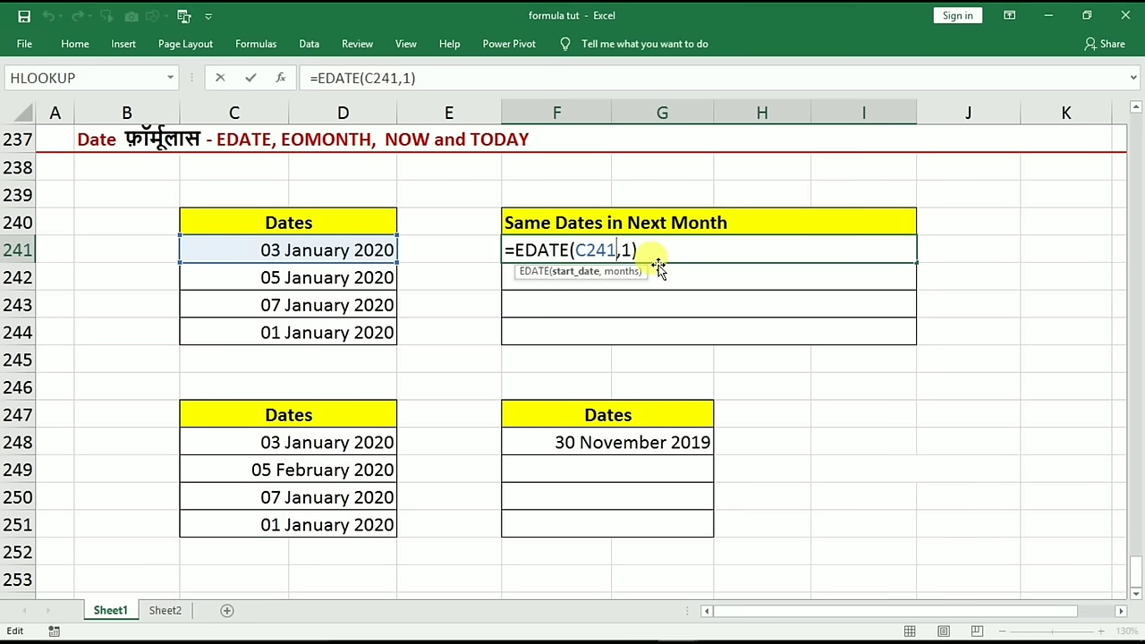
key("Return")
double_click(734, 253)
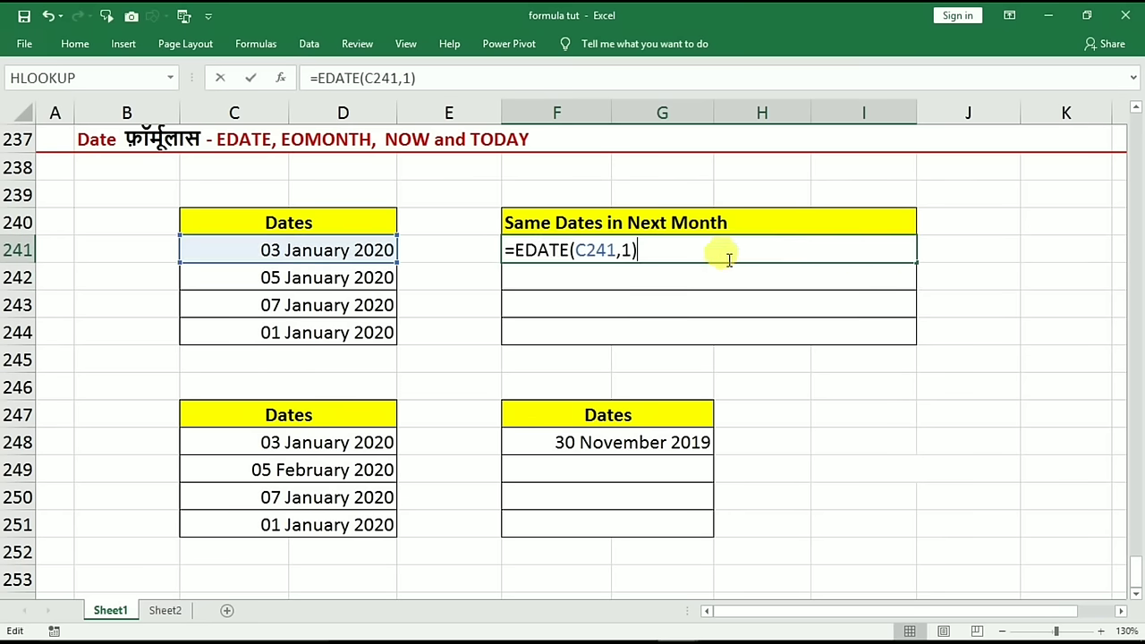
left_click(623, 250)
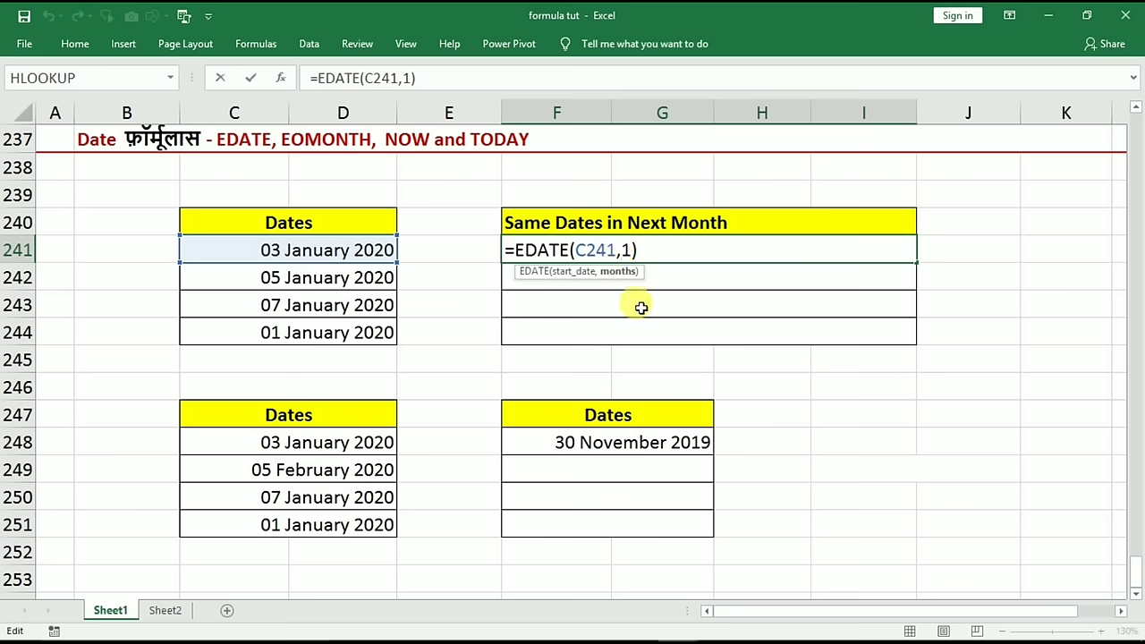
type("-")
key("Return")
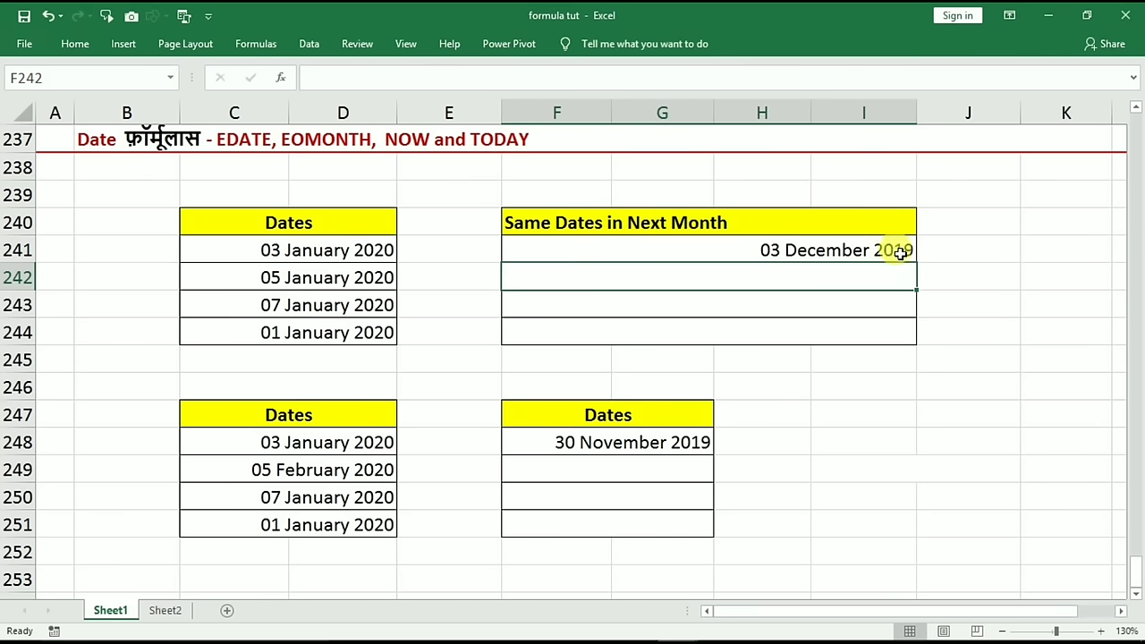
Change the offset to -3 so F241 shows 03 October 2019
left_click(899, 252)
double_click(637, 254)
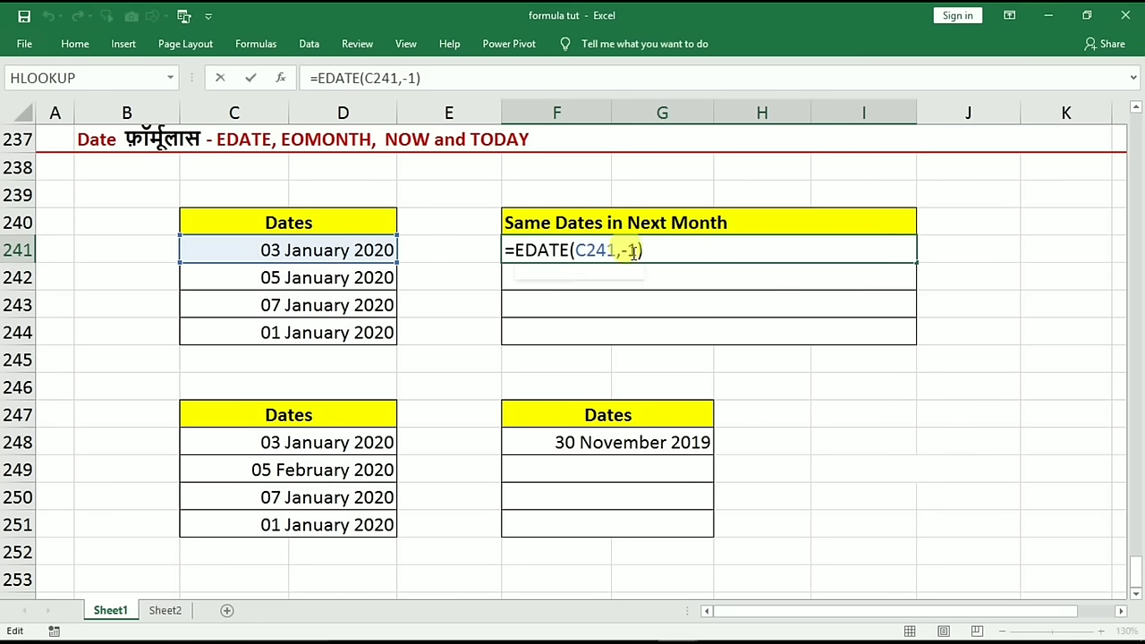
key("BackSpace")
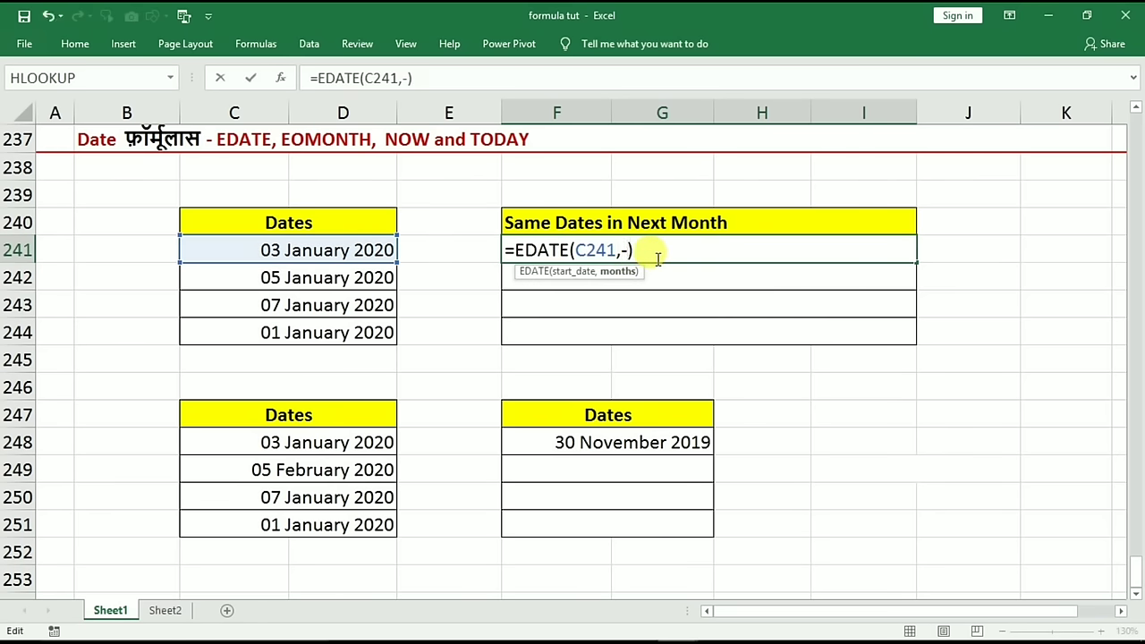
type("3")
key("Return")
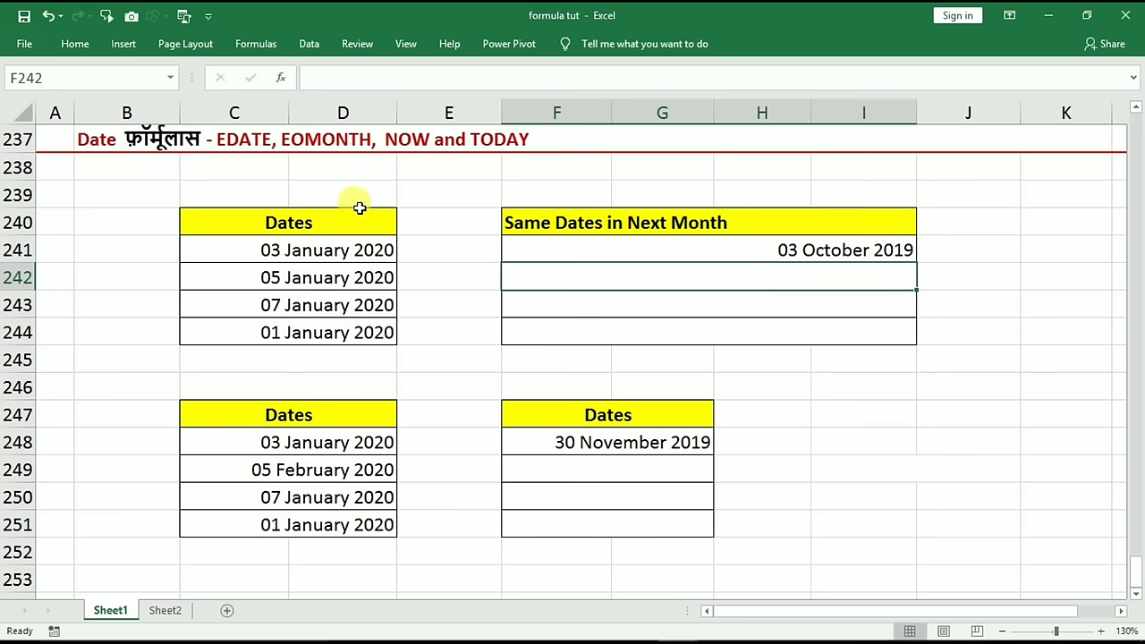
left_click(346, 442)
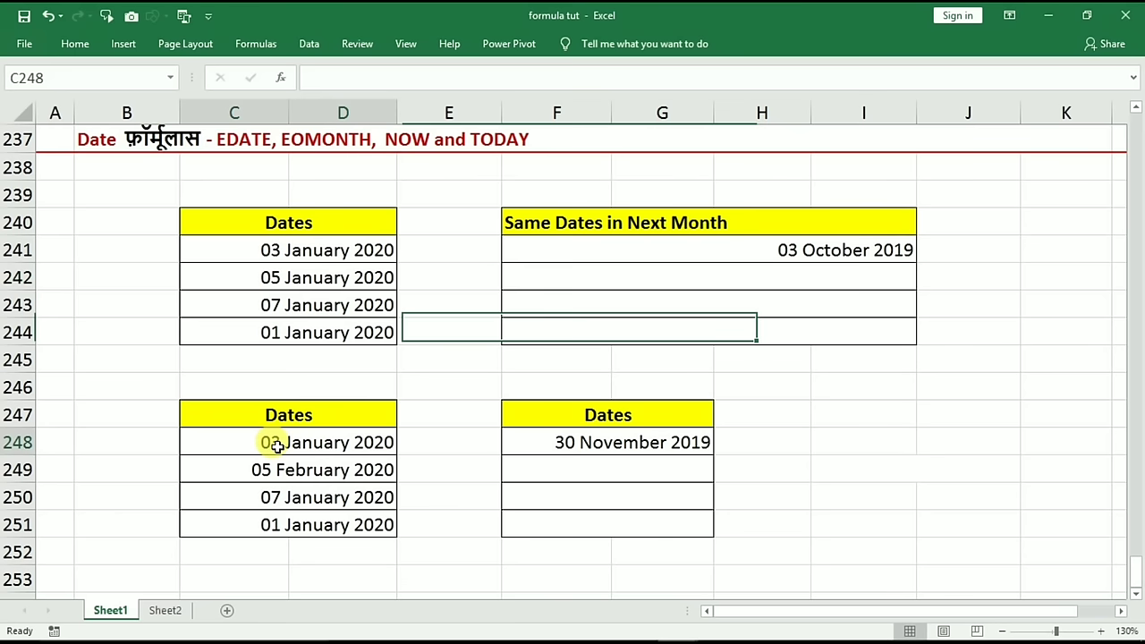
Clear F248 and enter =EOMONTH(C248,0) to show 31 January 2020
left_click(616, 447)
key("Delete")
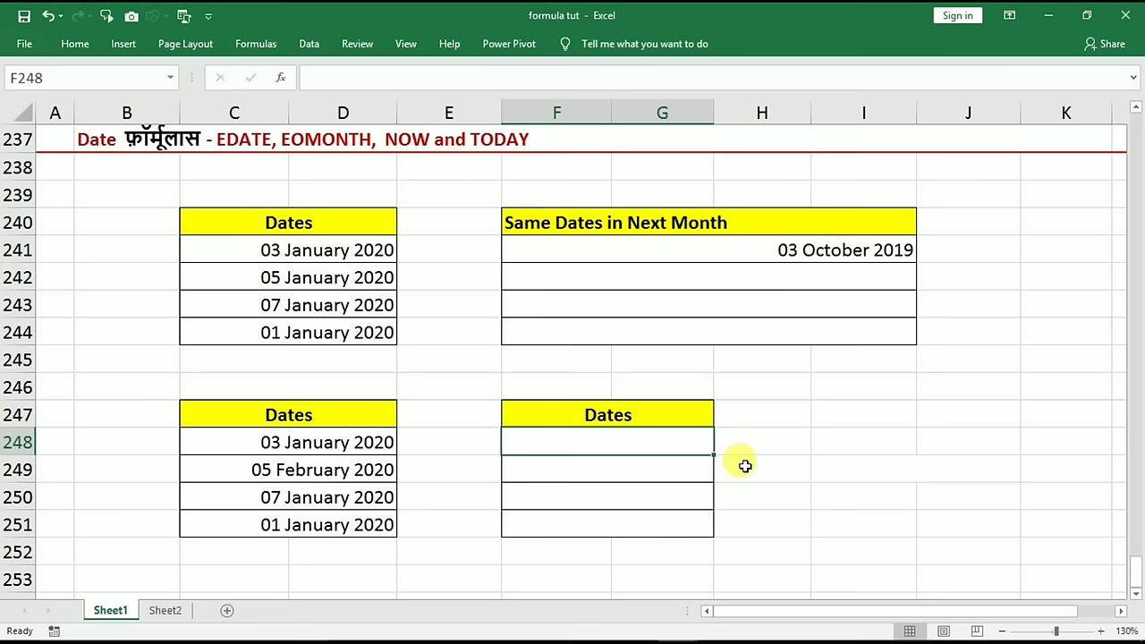
left_click(302, 446)
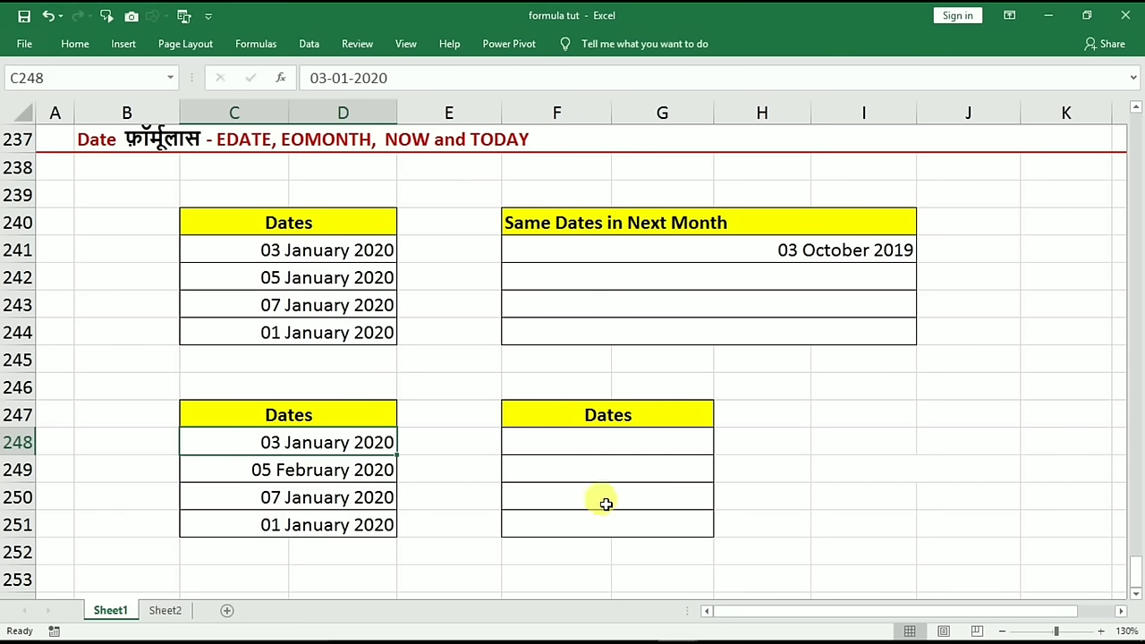
left_click(549, 442)
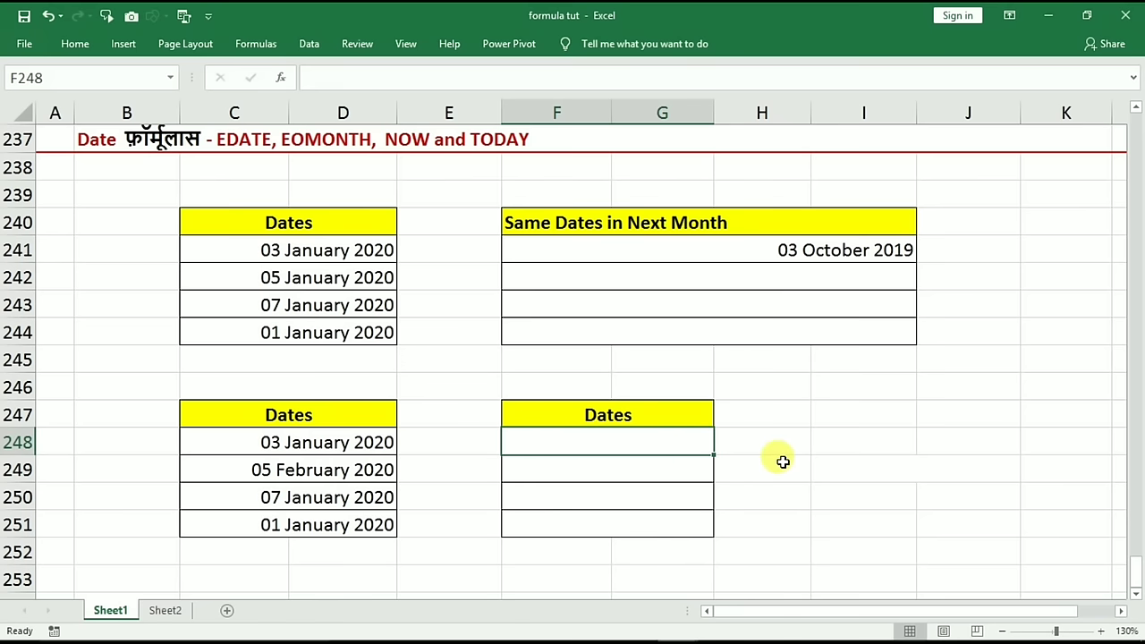
type("=e")
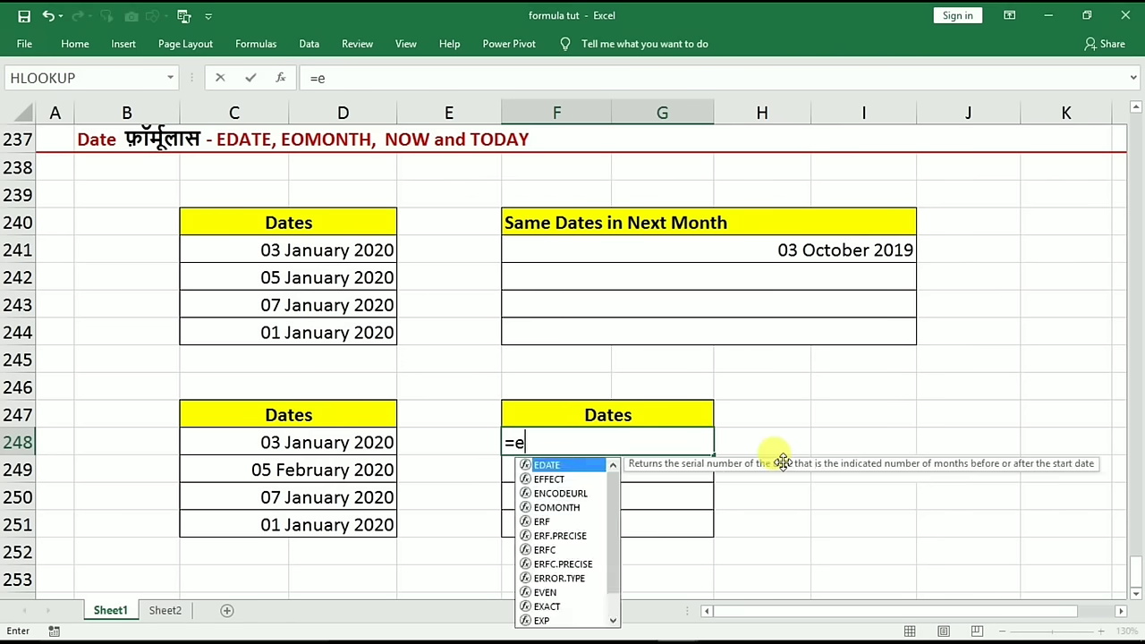
type("omonth")
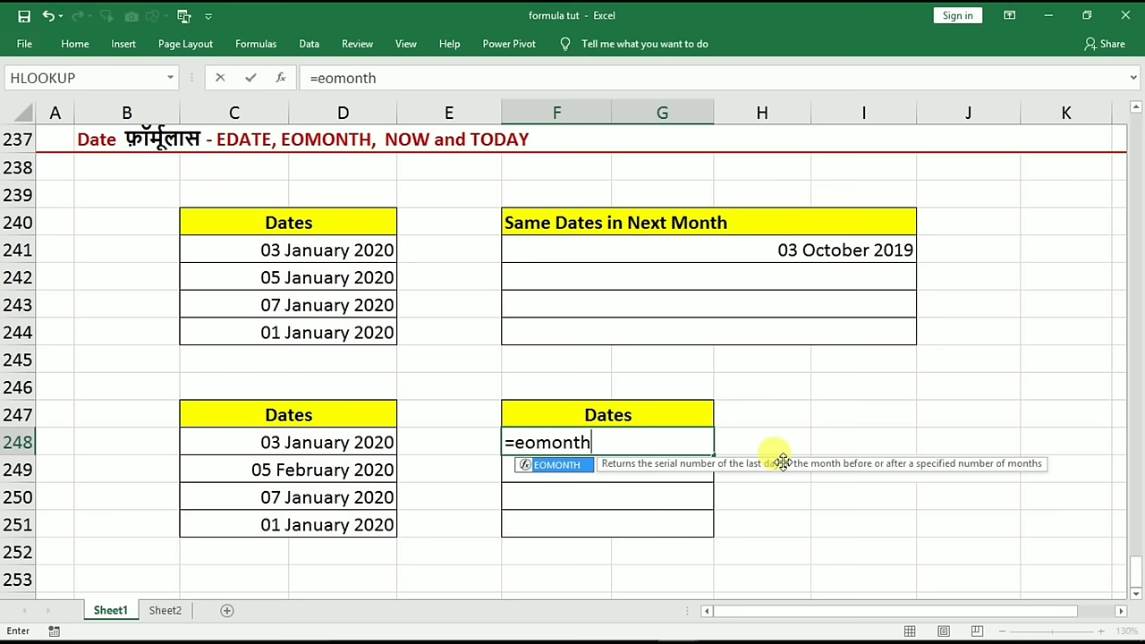
type("(")
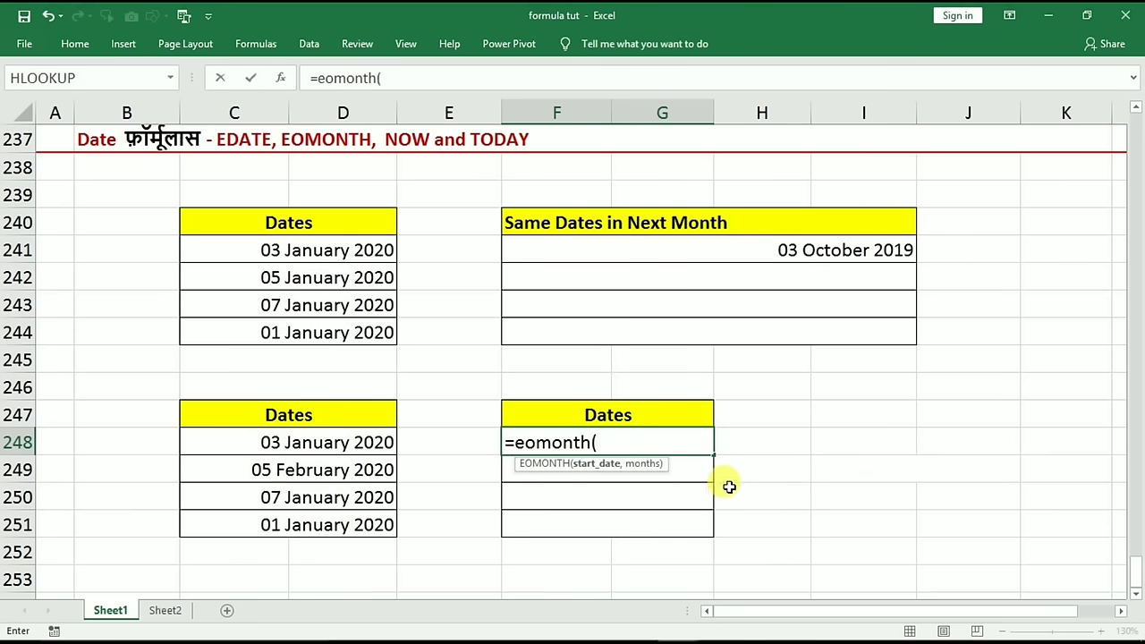
left_click(327, 447)
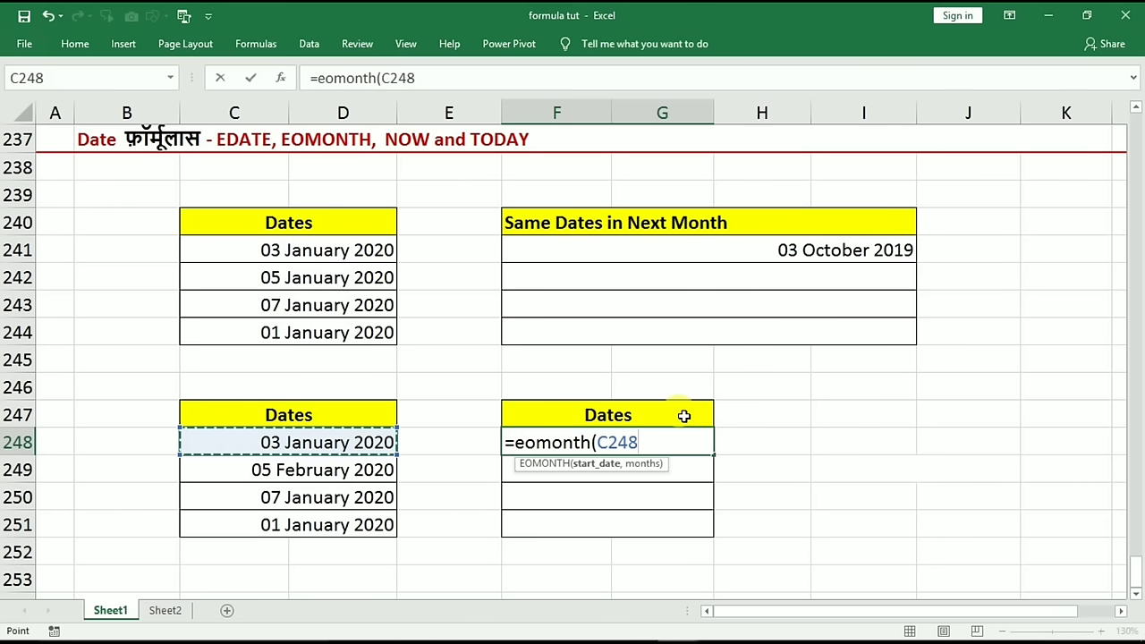
type(",0")
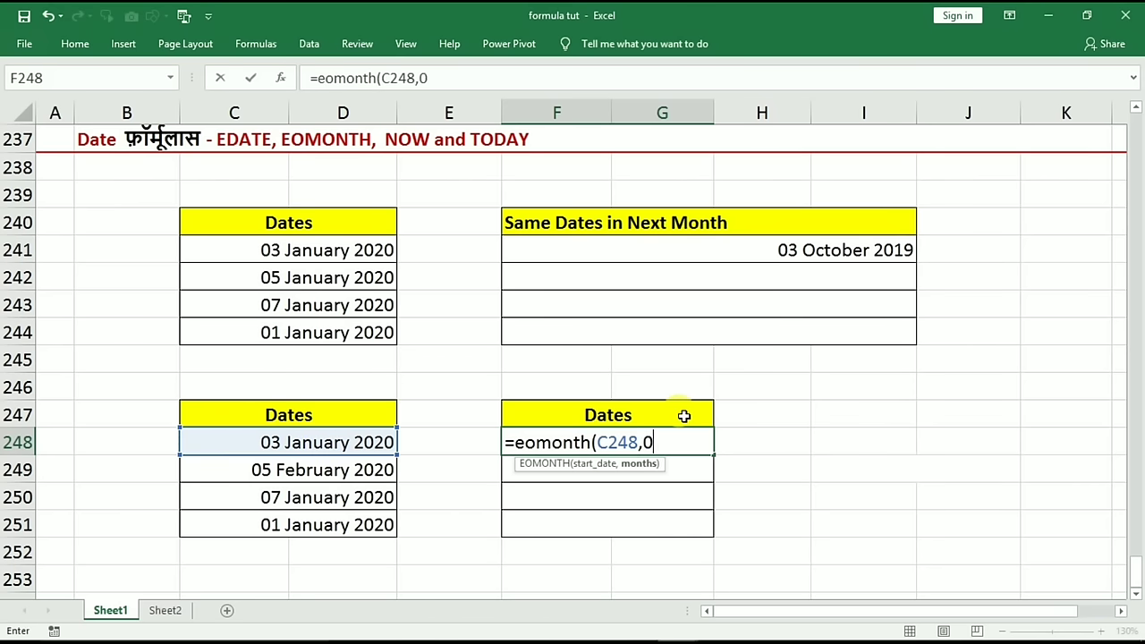
type(")")
key("Return")
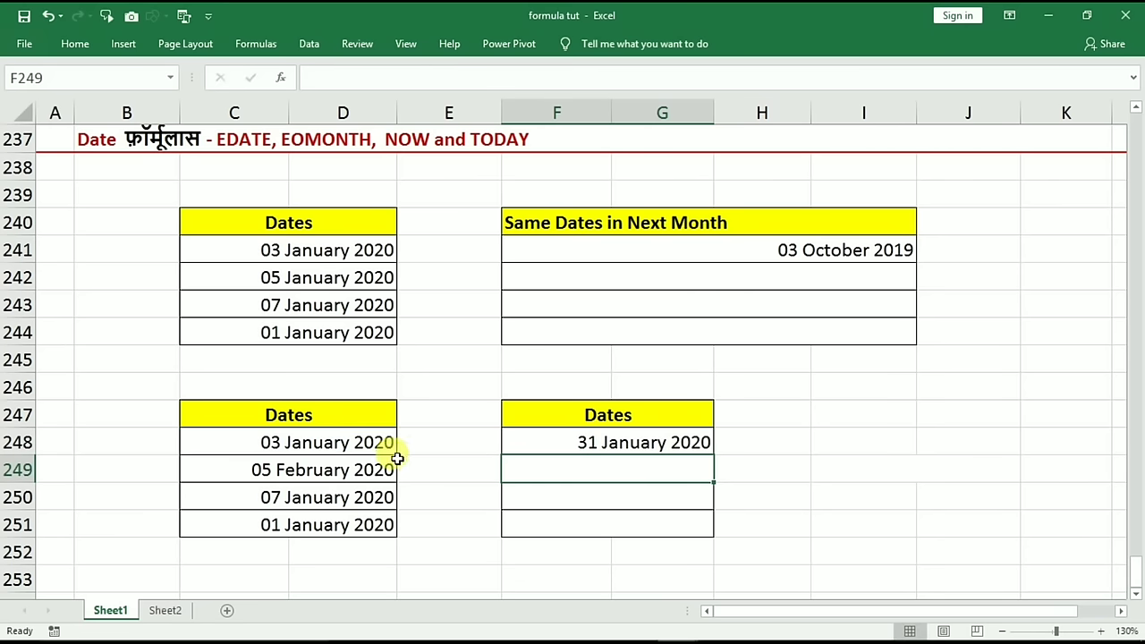
Fill the EOMONTH formula down to F251, check the results, then clear F249:F251
left_click(298, 447)
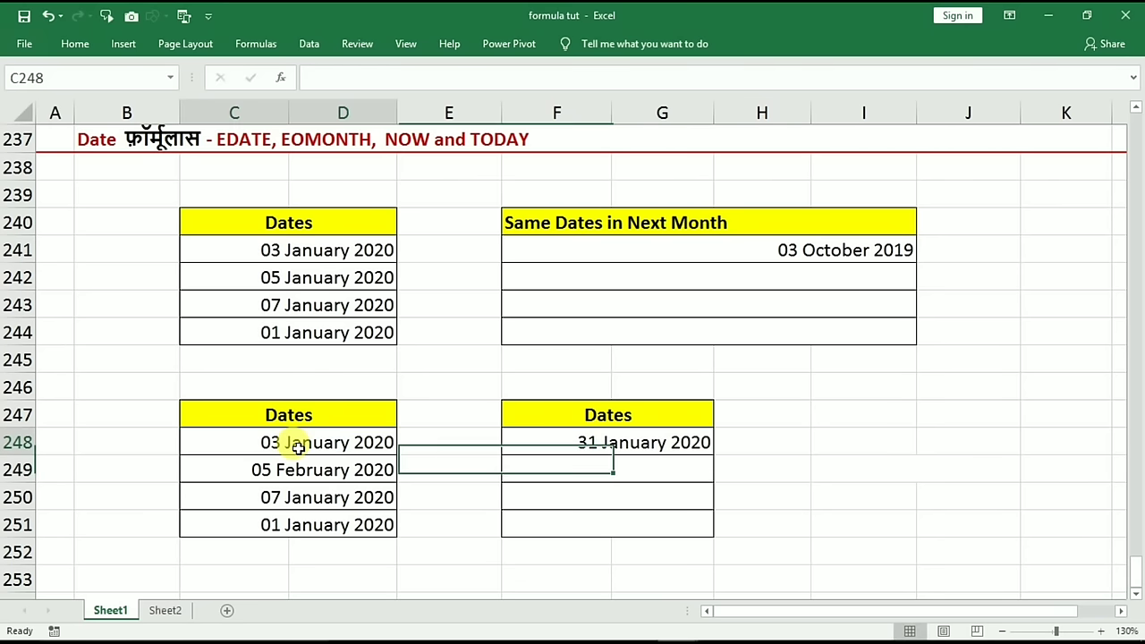
left_click(635, 445)
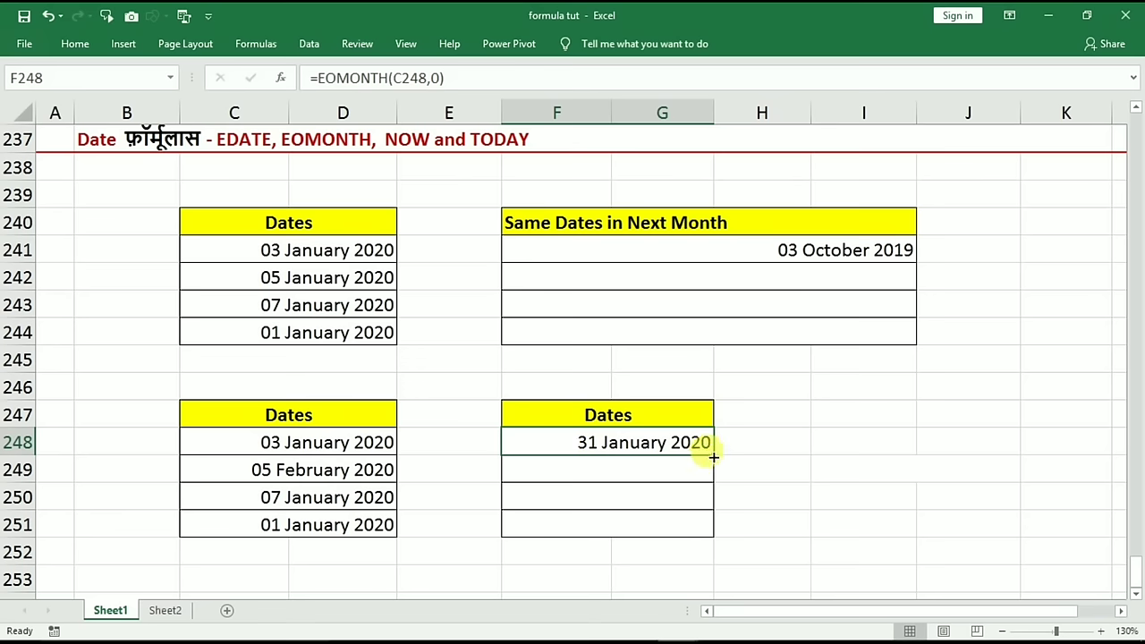
left_click_drag(712, 454, 696, 535)
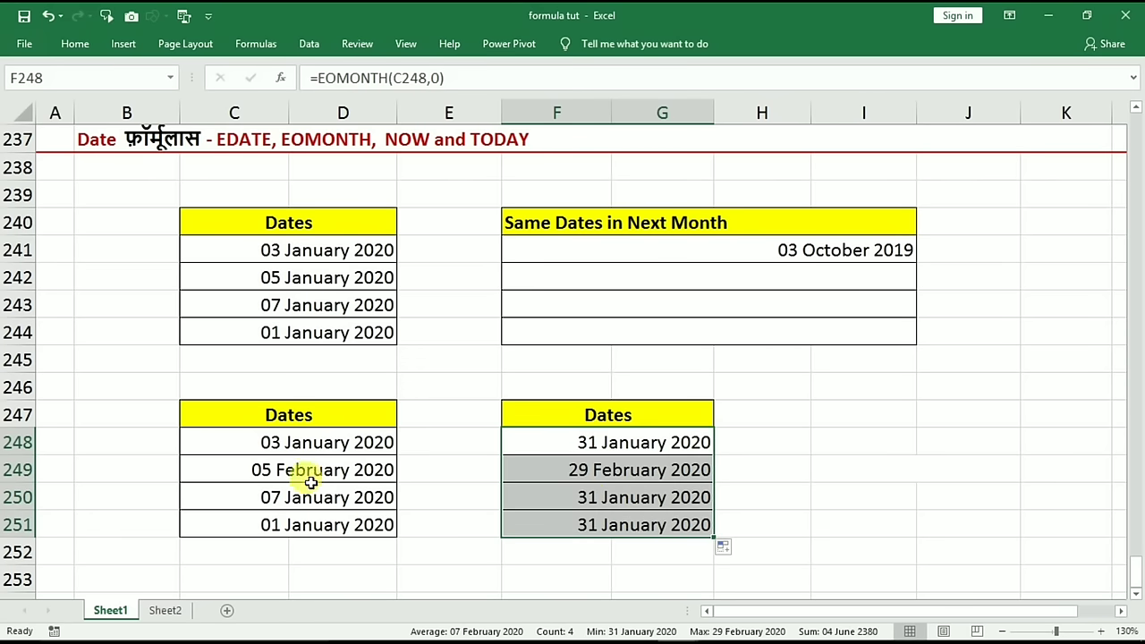
left_click(286, 469)
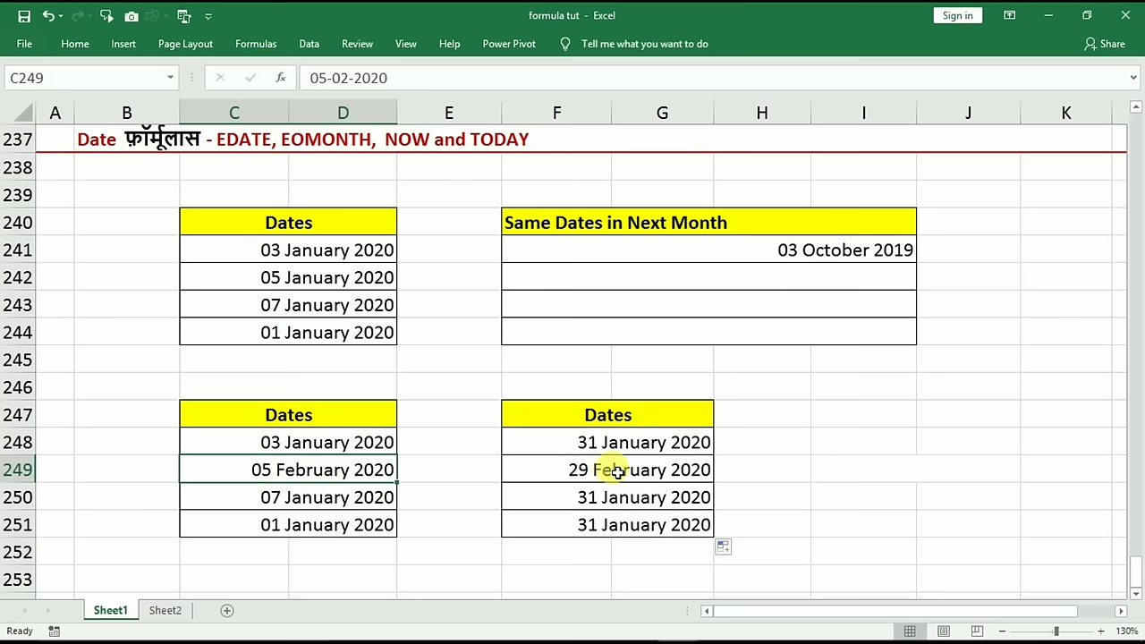
left_click_drag(617, 473, 622, 532)
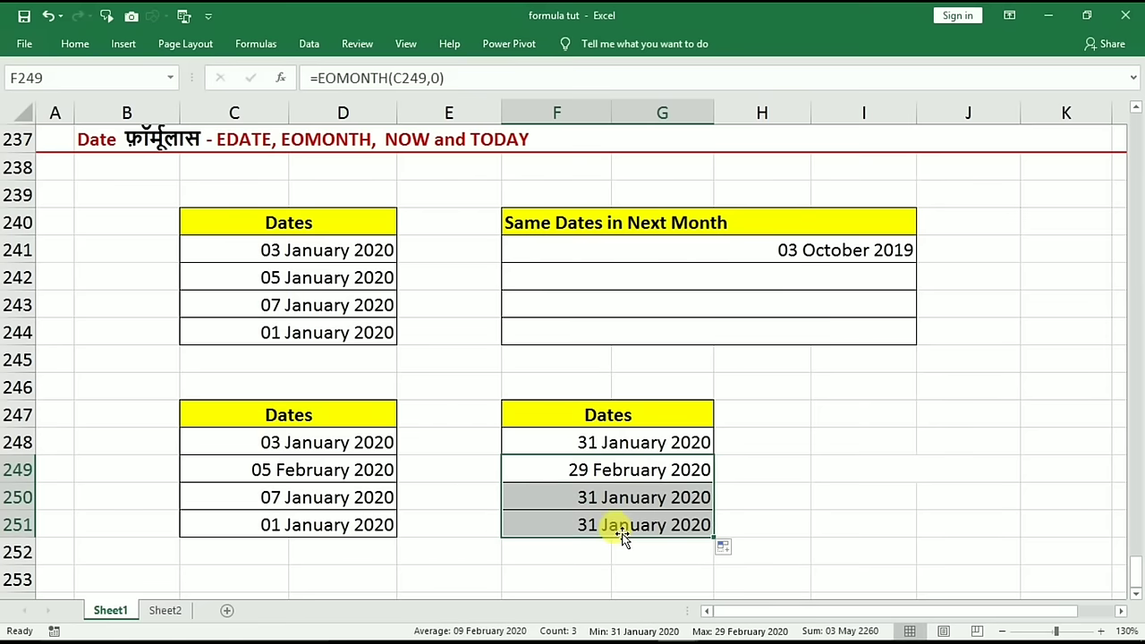
key("Delete")
Change F248's months offset to 1, then 2, giving =EOMONTH(C248,2) and 31 March 2020
left_click(616, 439)
double_click(626, 439)
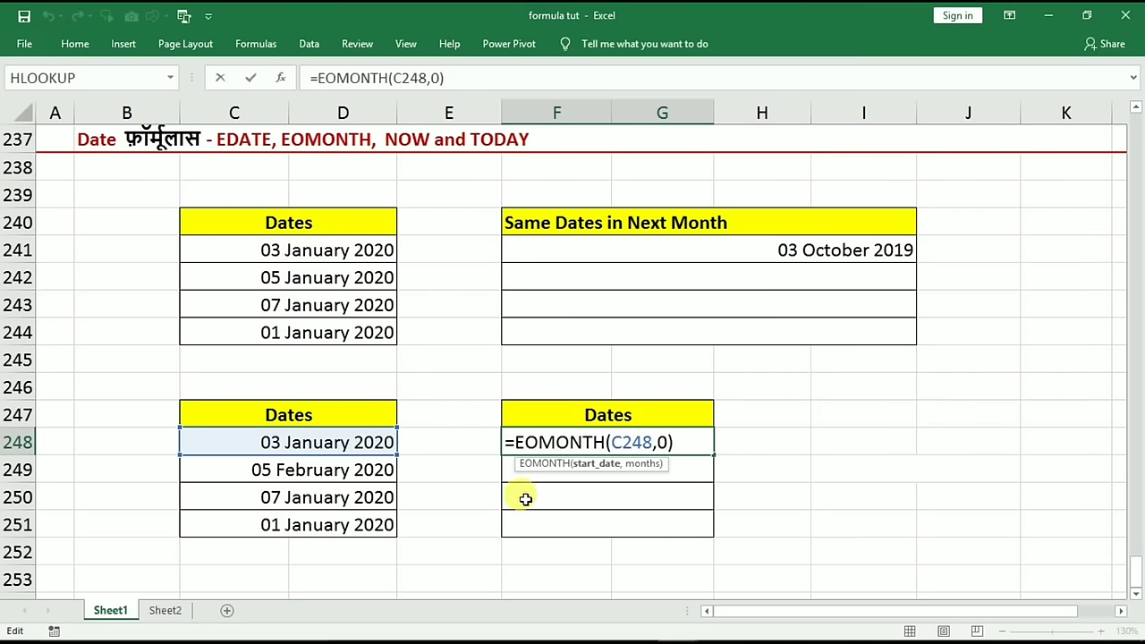
left_click(658, 442)
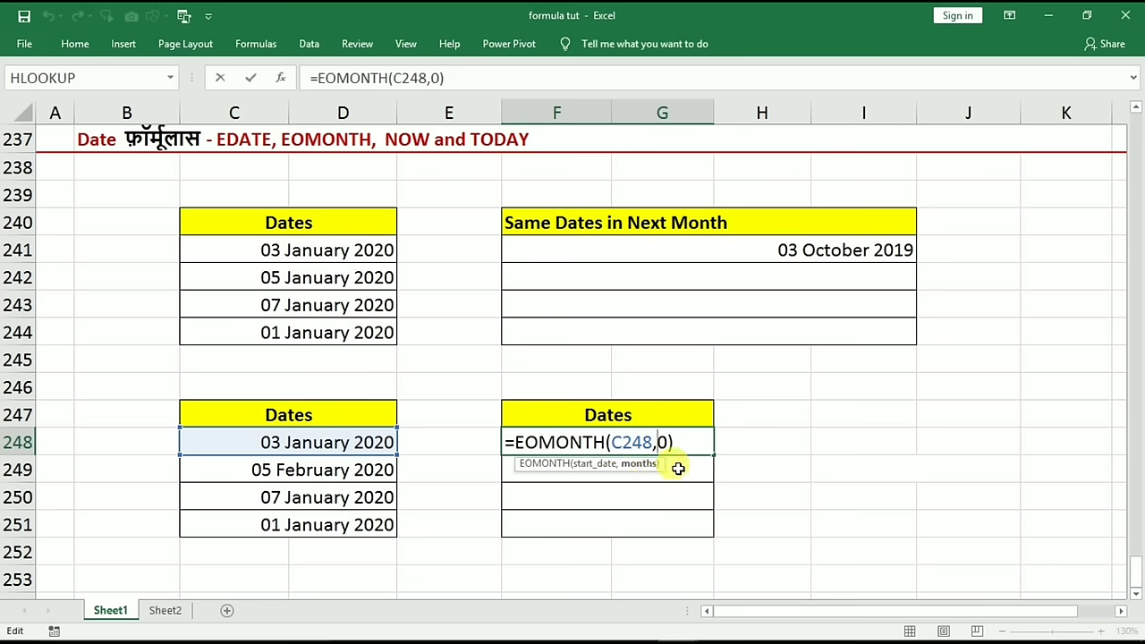
type("1")
key("Return")
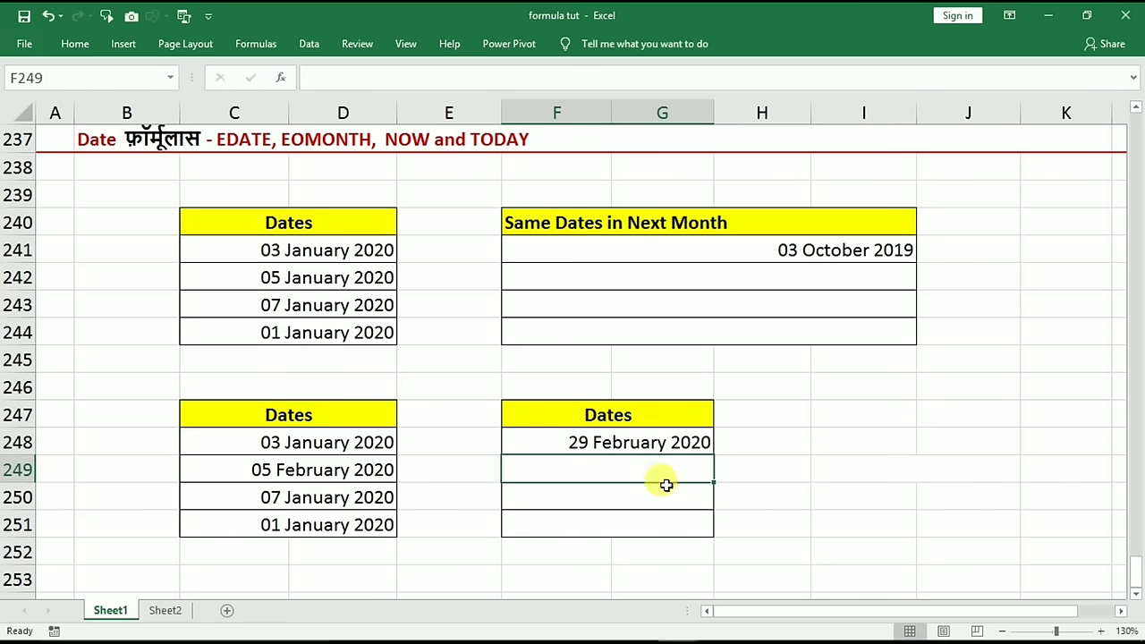
double_click(643, 442)
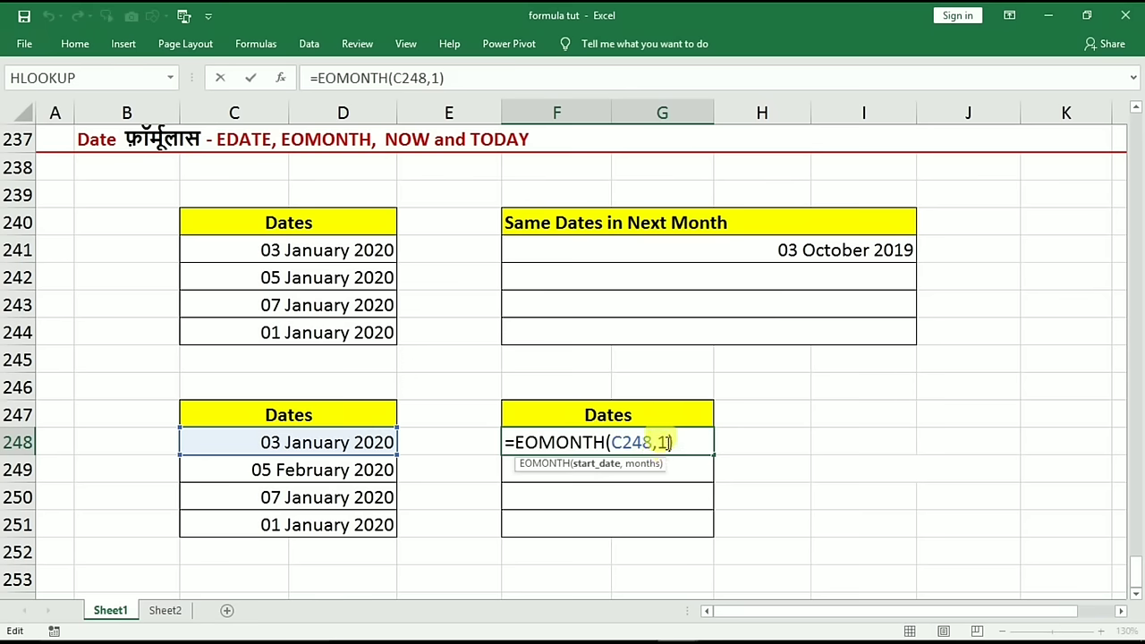
key("Right")
key("Right")
key("Right")
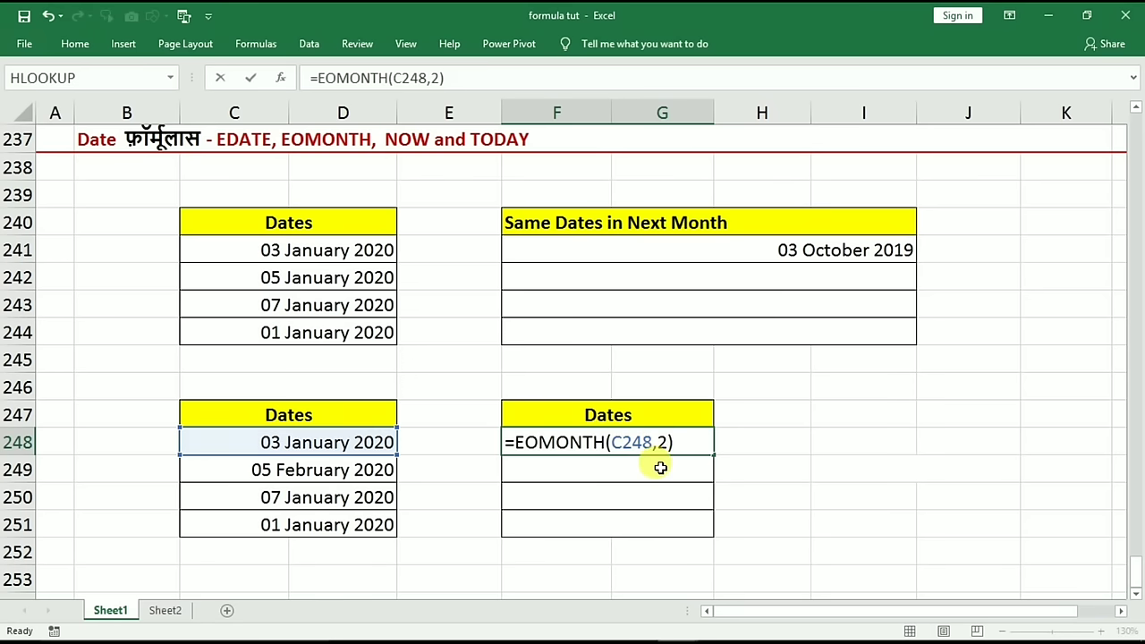
key("Return")
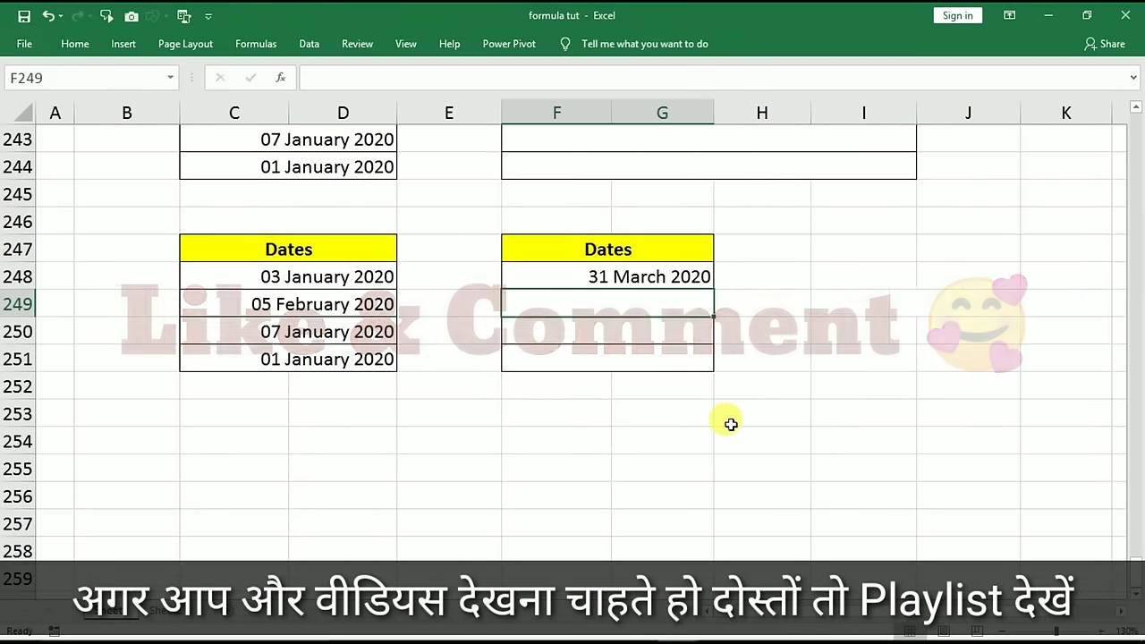
scroll(731, 424, "up", 4)
scroll(731, 425, "up", 2)
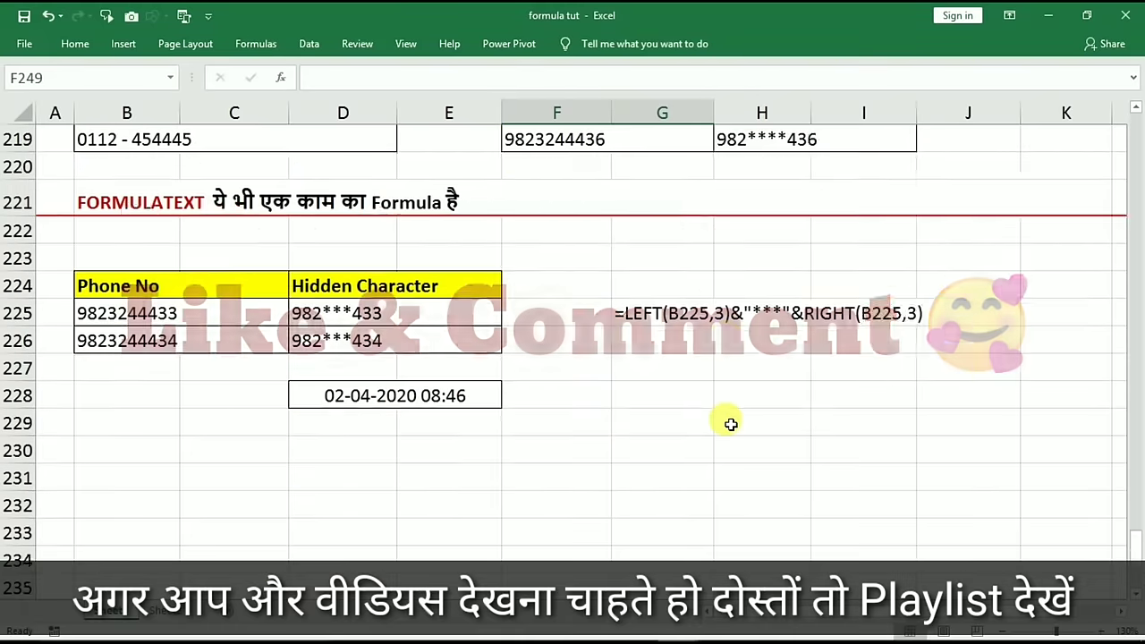
scroll(731, 424, "up", 1)
scroll(612, 455, "down", 1)
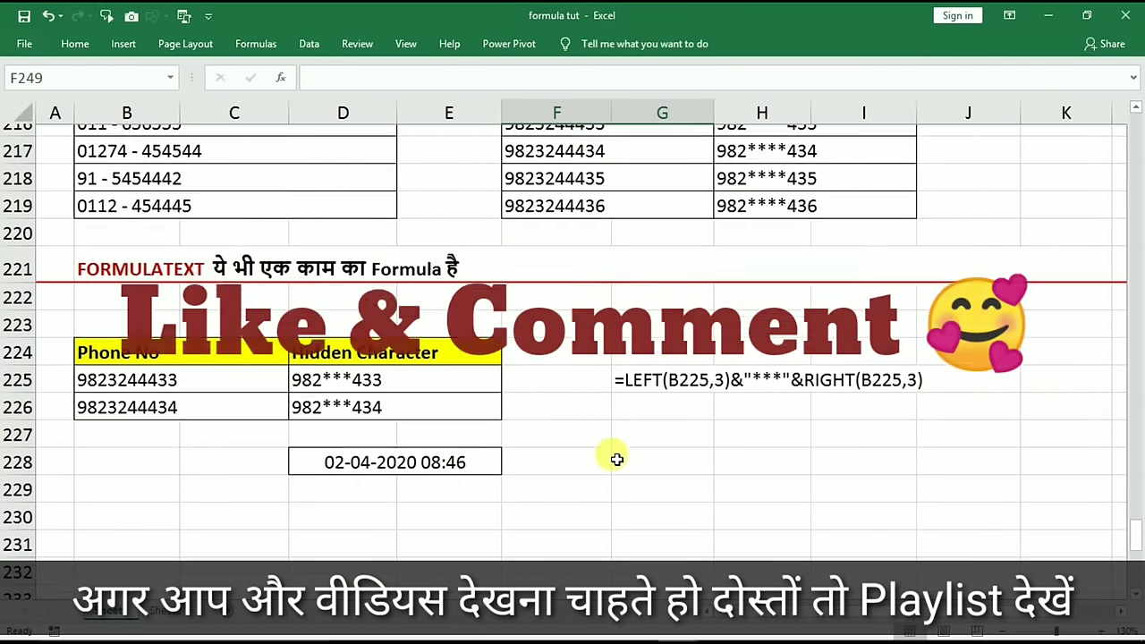
scroll(614, 455, "down", 7)
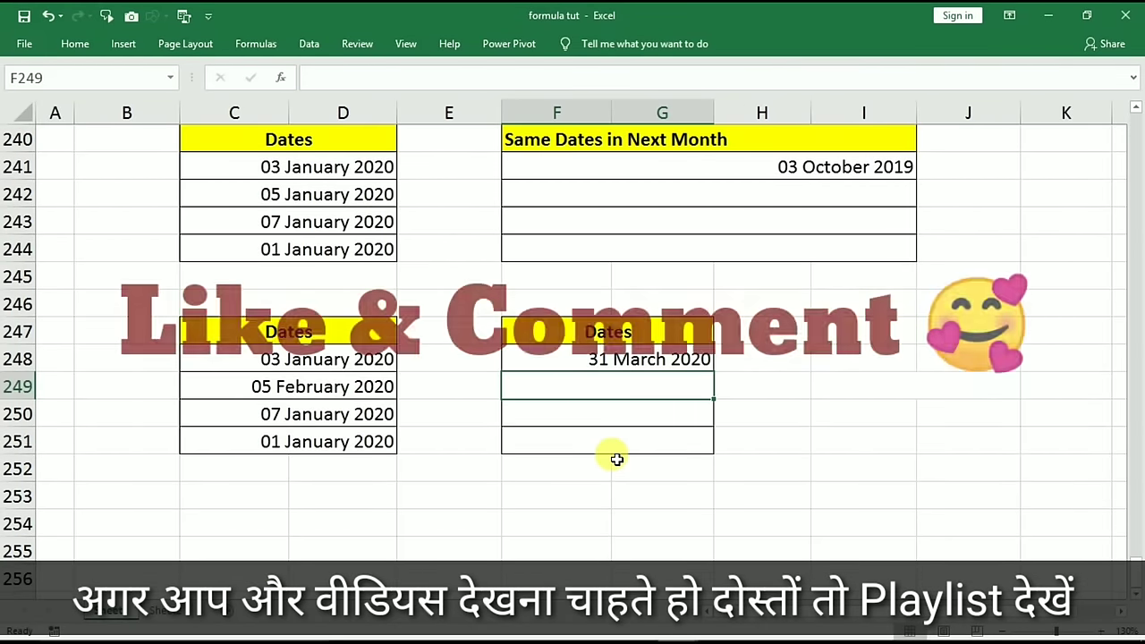